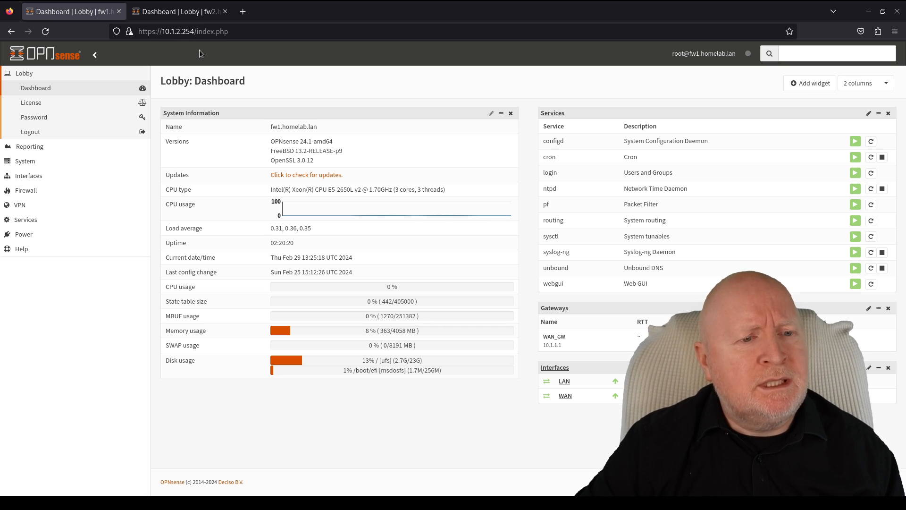
- Compare the fw1 and fw2 dashboards, checking the 24.1 version number
left_click(184, 15)
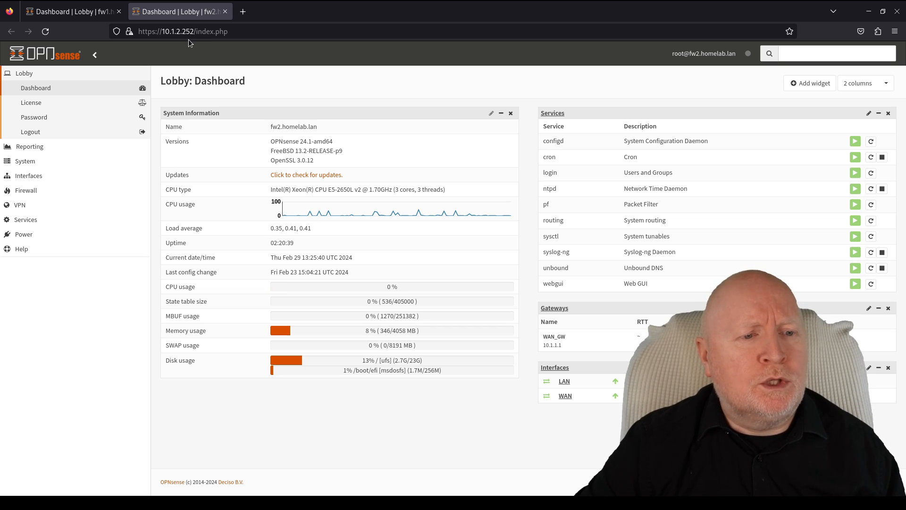
left_click(72, 13)
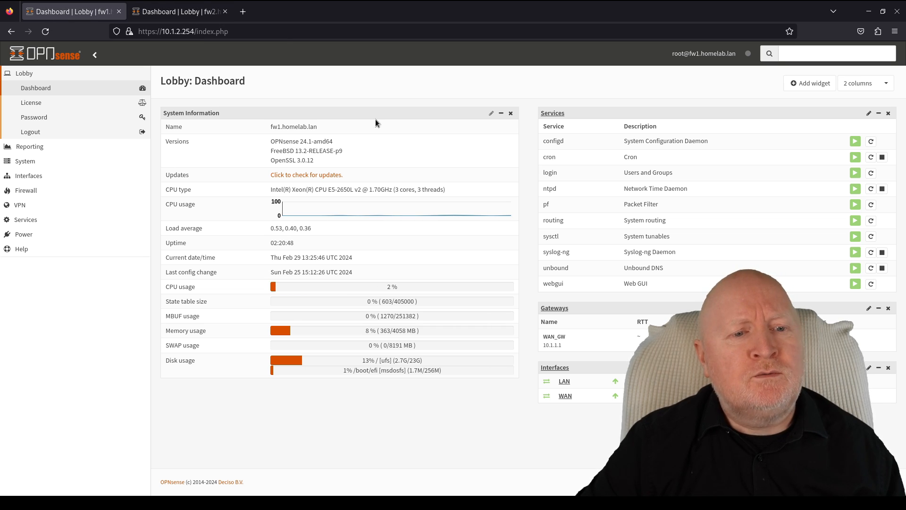
left_click(171, 11)
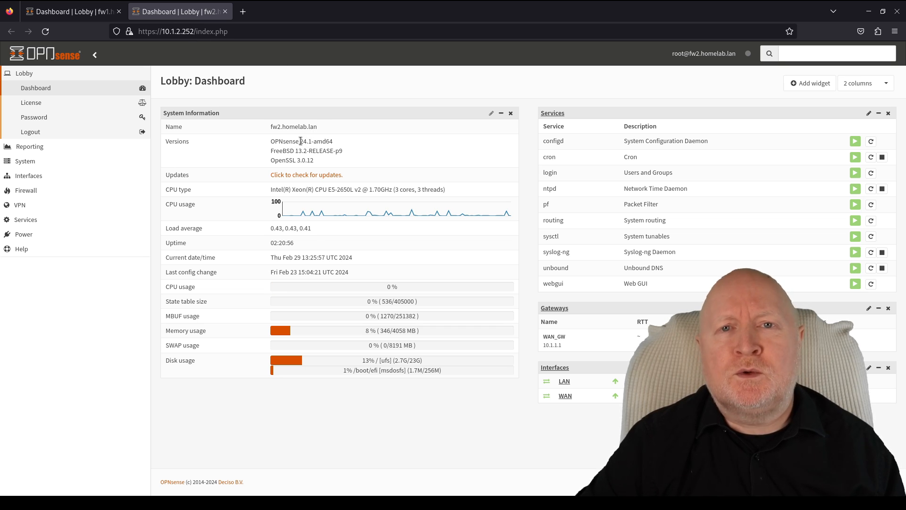
left_click_drag(300, 141, 314, 144)
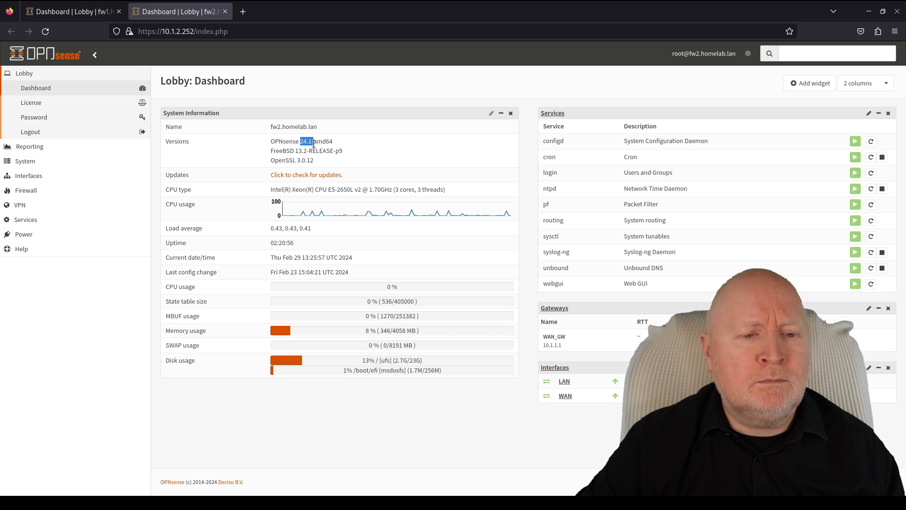
left_click(327, 215)
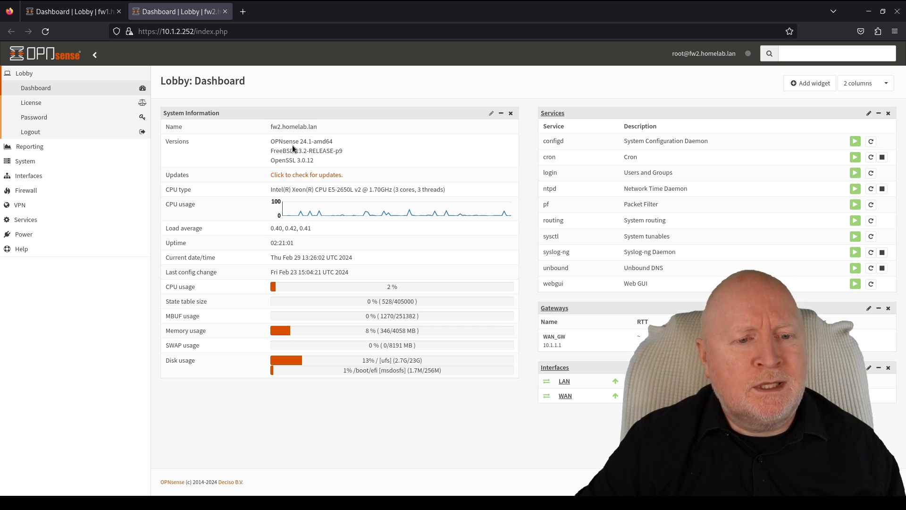
left_click(74, 15)
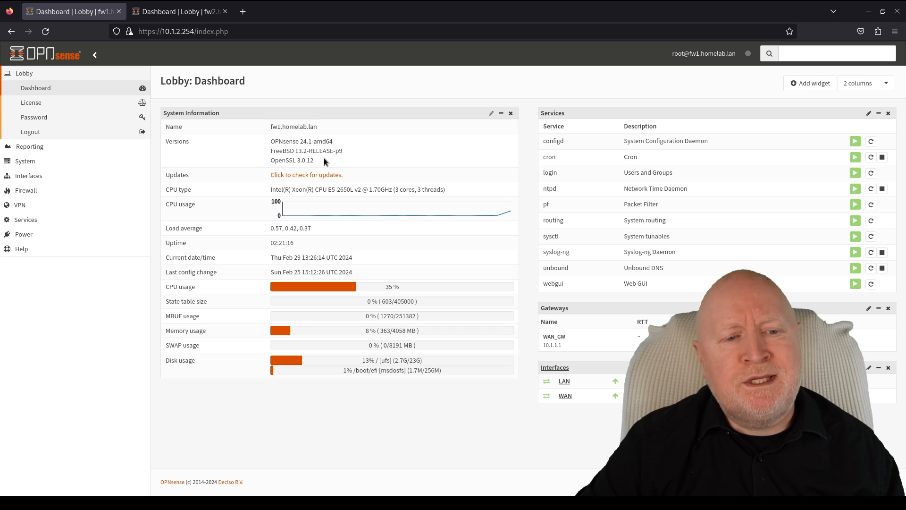
left_click(195, 17)
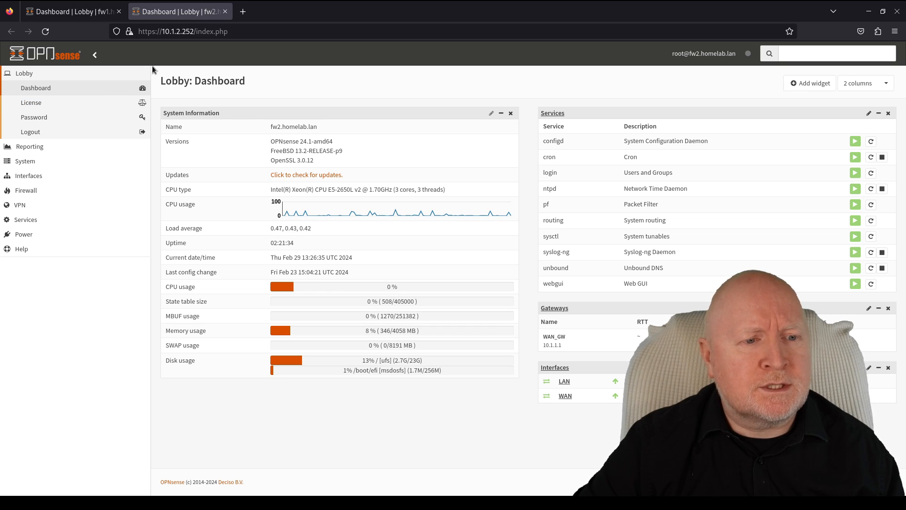
left_click(71, 12)
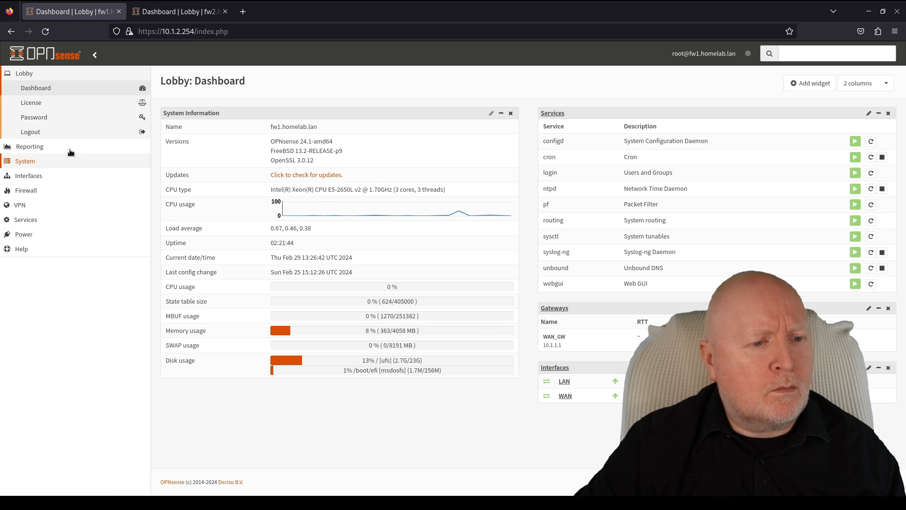
- Download fw1's configuration backup unencrypted as config-fw1.homelab.lan-20240229132713.xml, then return to fw2
left_click(44, 162)
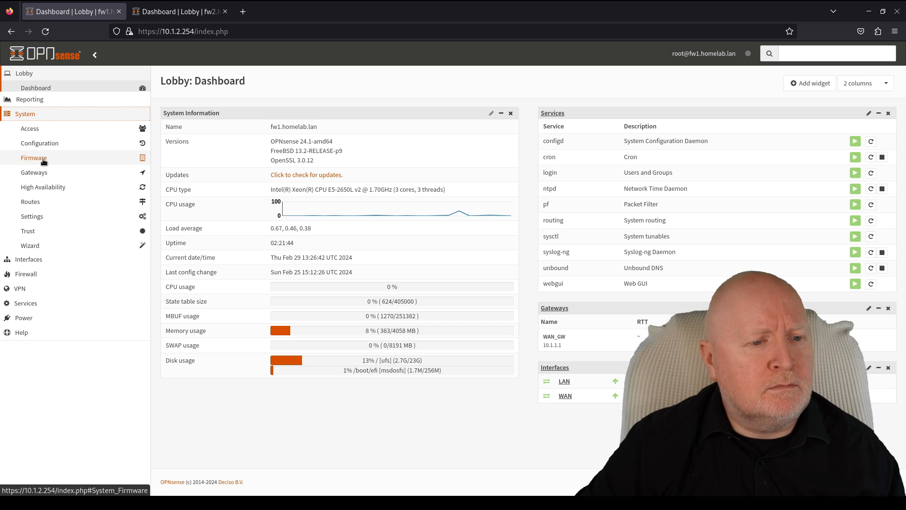
left_click(52, 136)
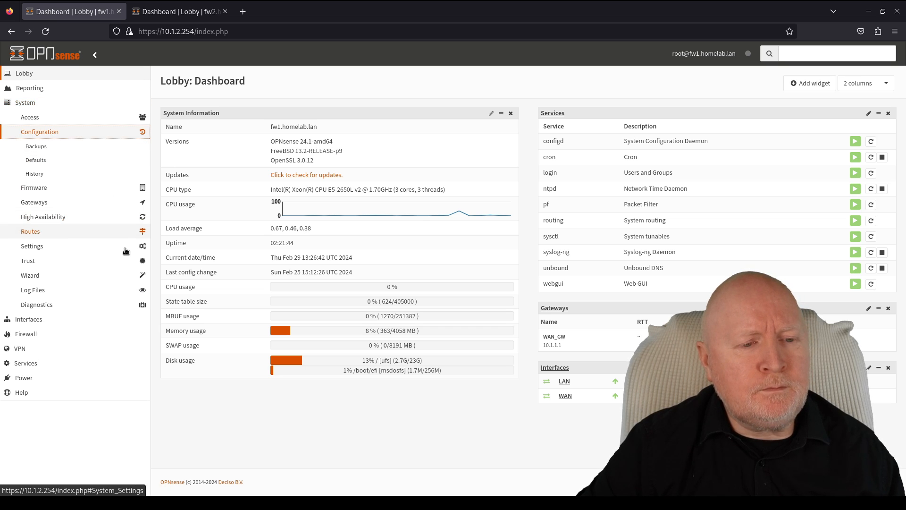
left_click(65, 148)
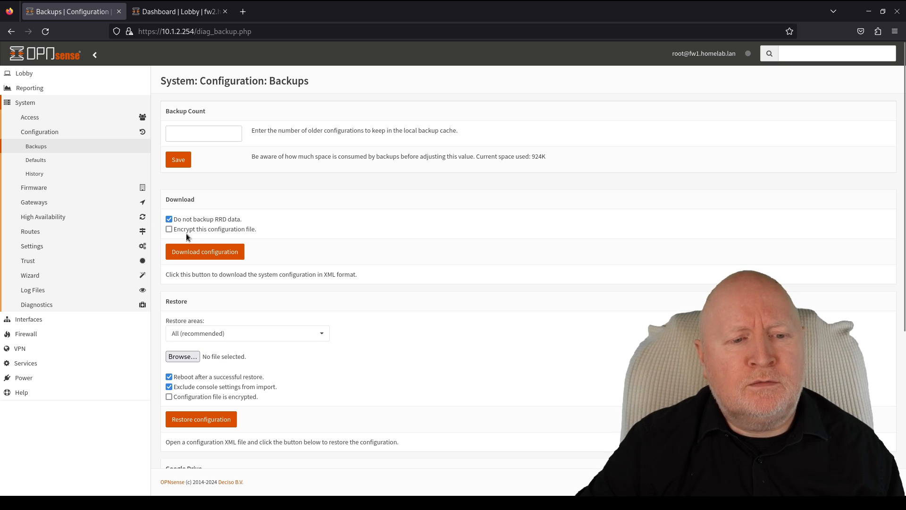
left_click(169, 230)
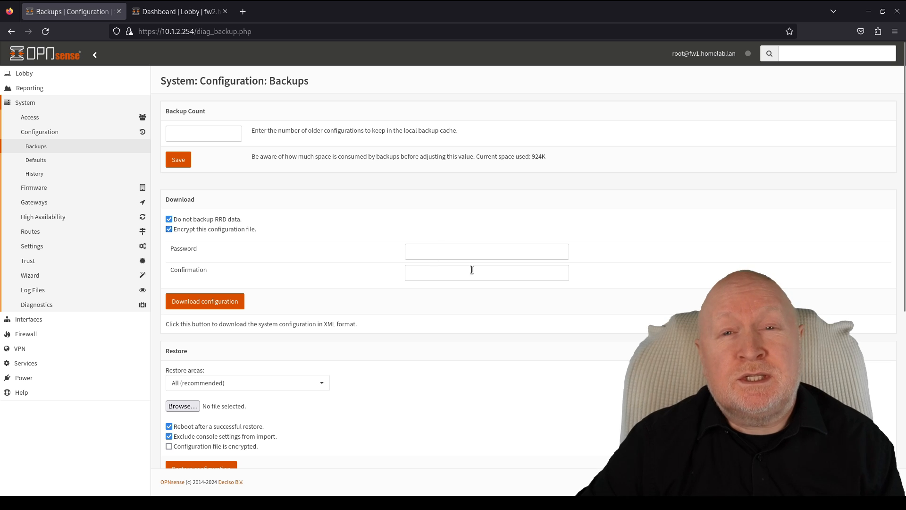
left_click(169, 230)
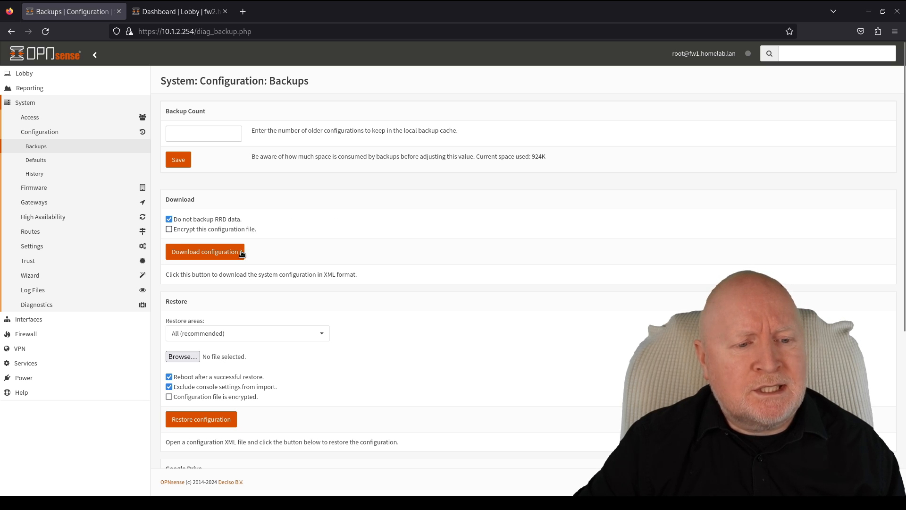
left_click(203, 253)
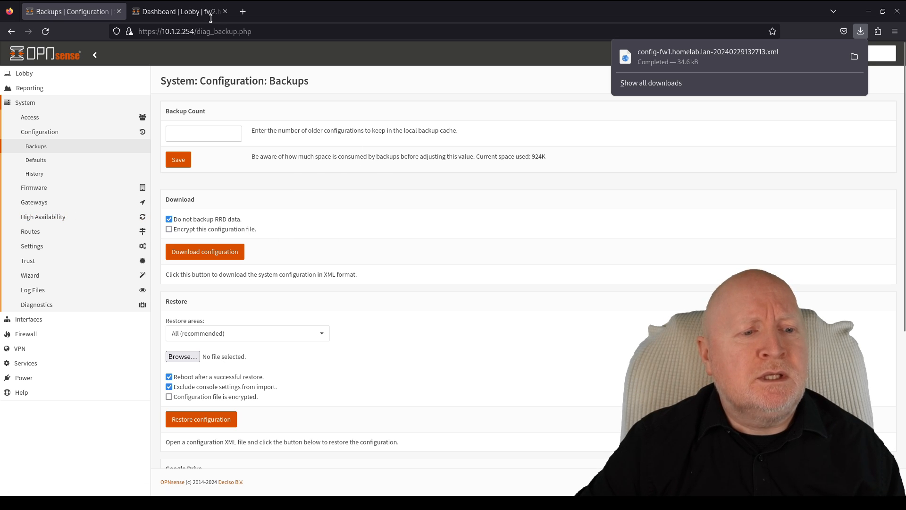
left_click(178, 13)
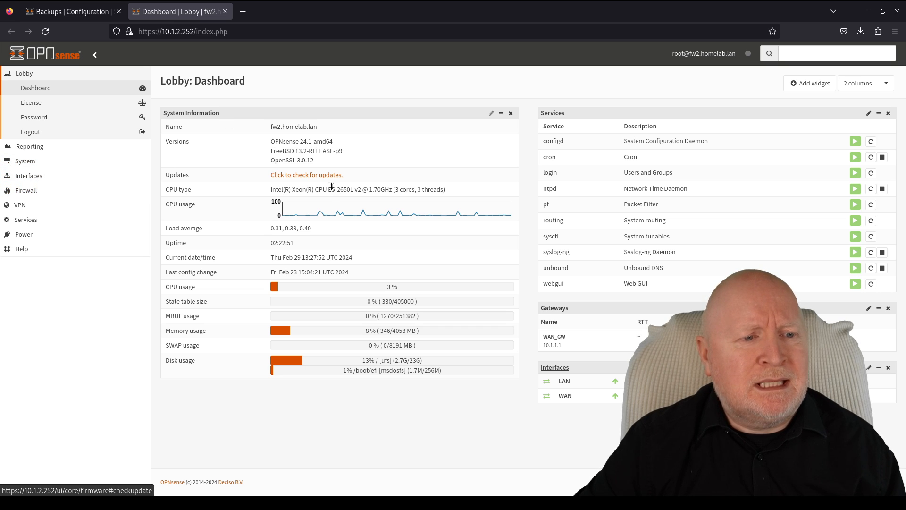
- Bring fw1's configuration backups page back to the front
left_click(75, 13)
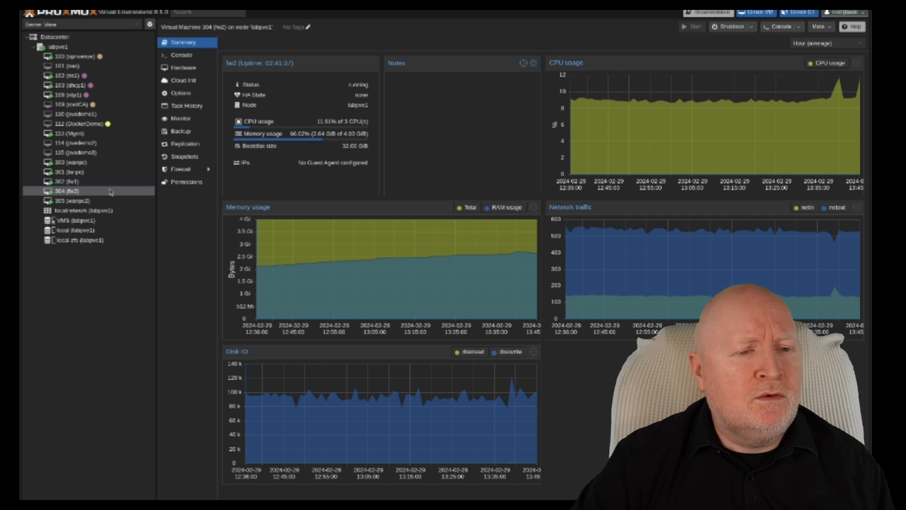
- Retag fw2's net0 and net1 network devices with VLAN tags 2301 and 2300
left_click(188, 69)
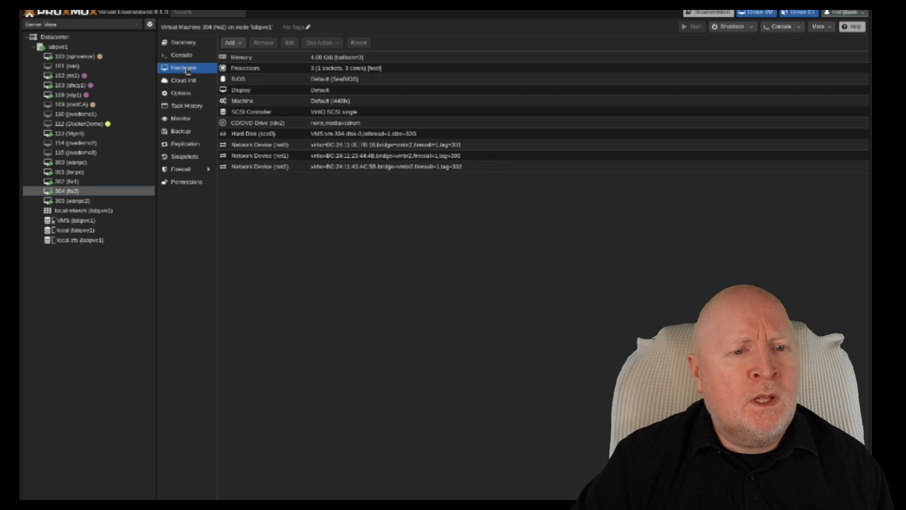
left_click(325, 147)
left_click(290, 43)
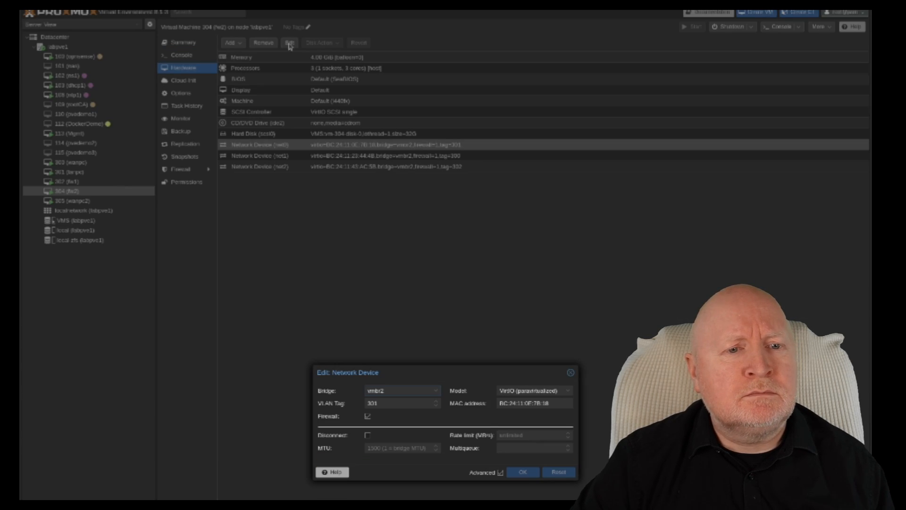
left_click(394, 403)
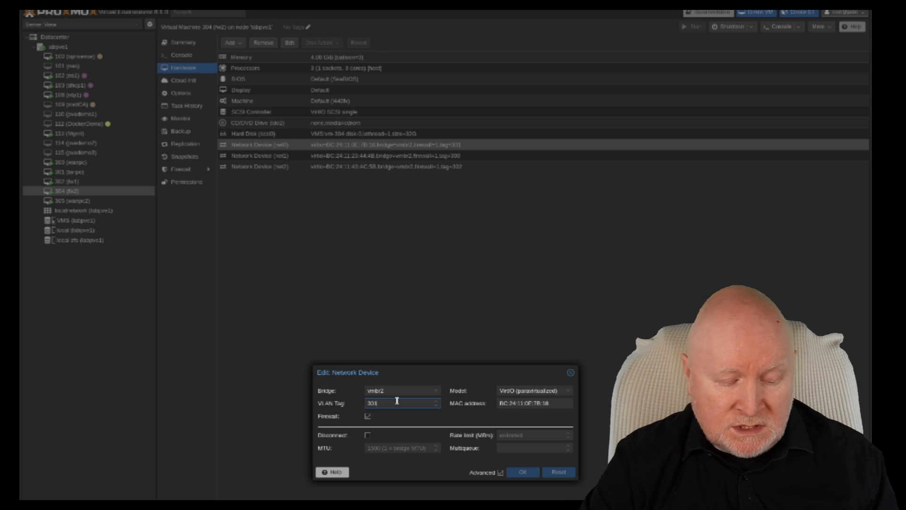
type("2")
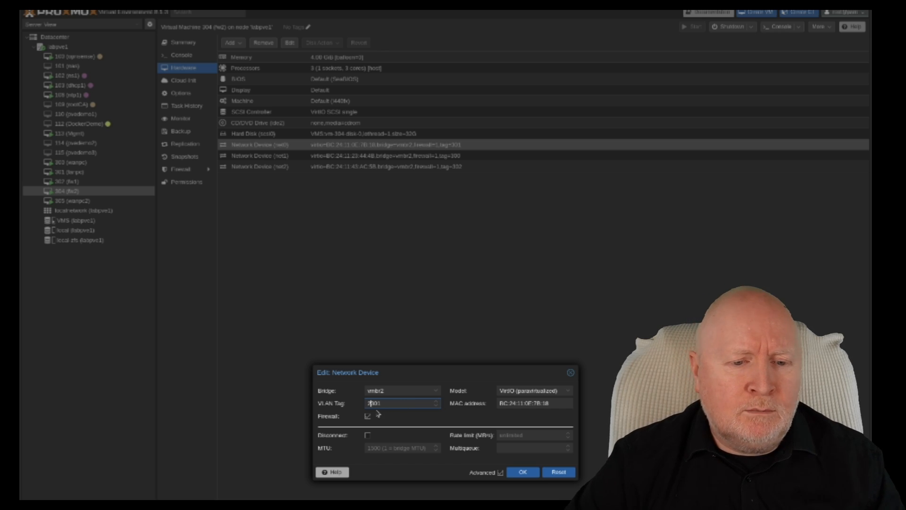
left_click(536, 471)
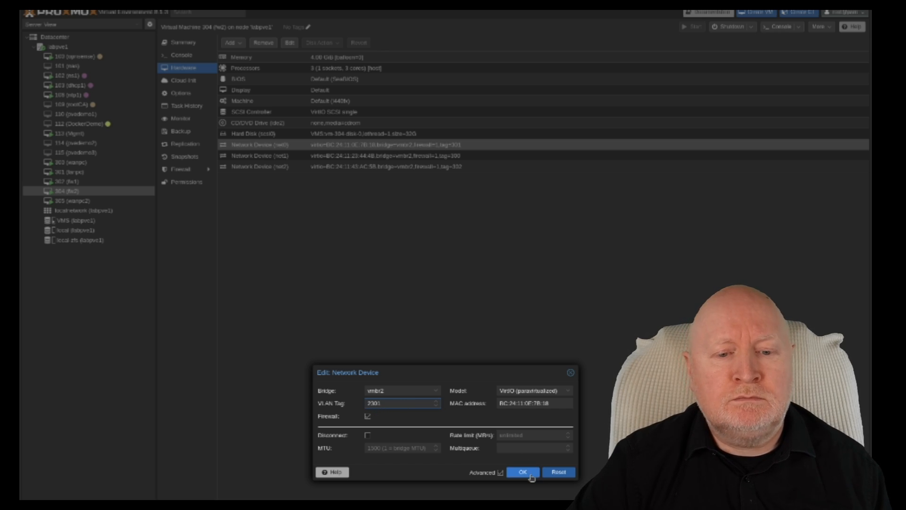
left_click(420, 153)
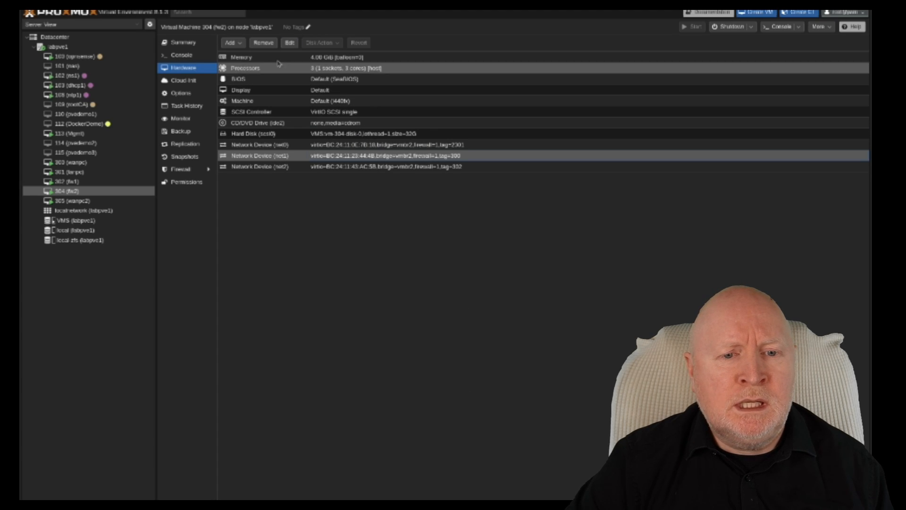
left_click(289, 43)
left_click(391, 404)
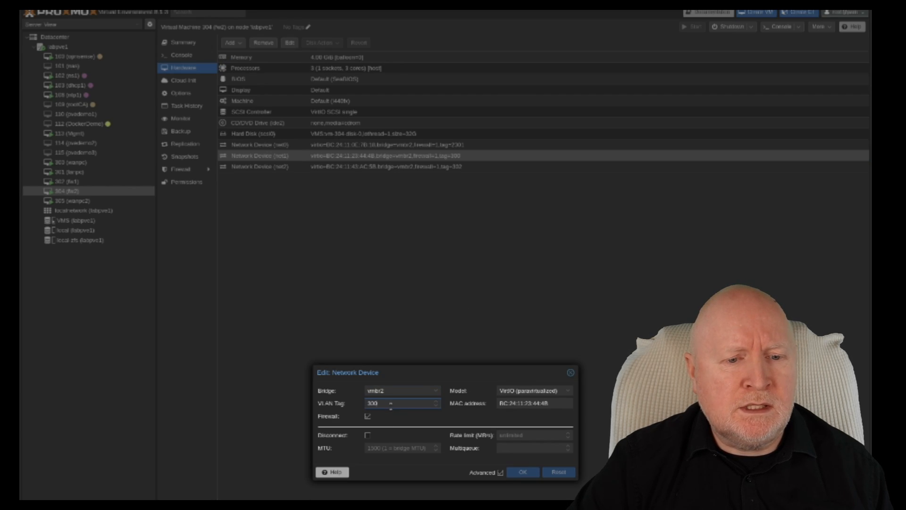
key("Home")
type("2")
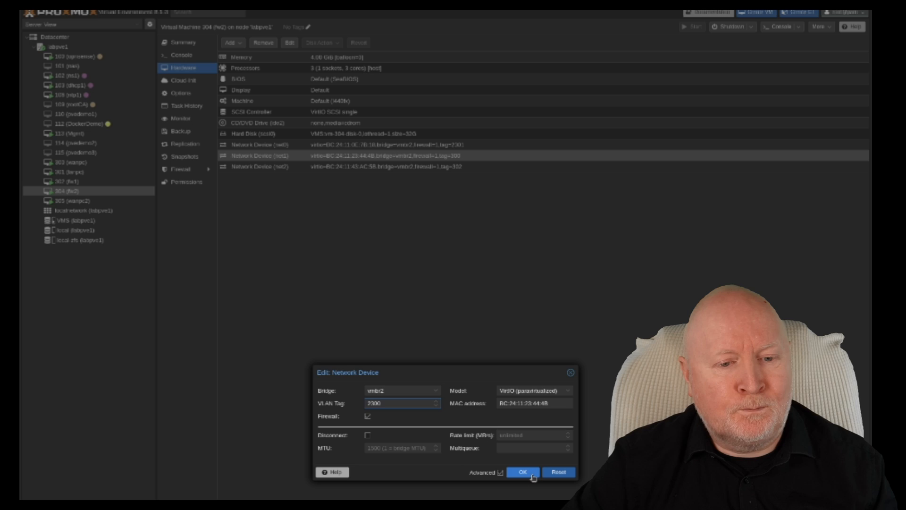
left_click(522, 472)
- Retag fw2's net2 with VLAN tag 2302, then display VM 301 larpc's hardware
left_click(375, 168)
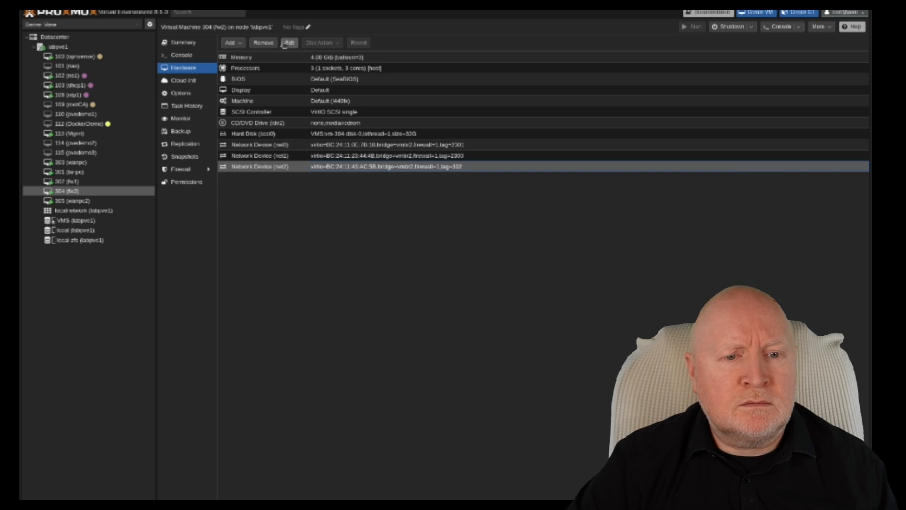
left_click(289, 42)
left_click(406, 403)
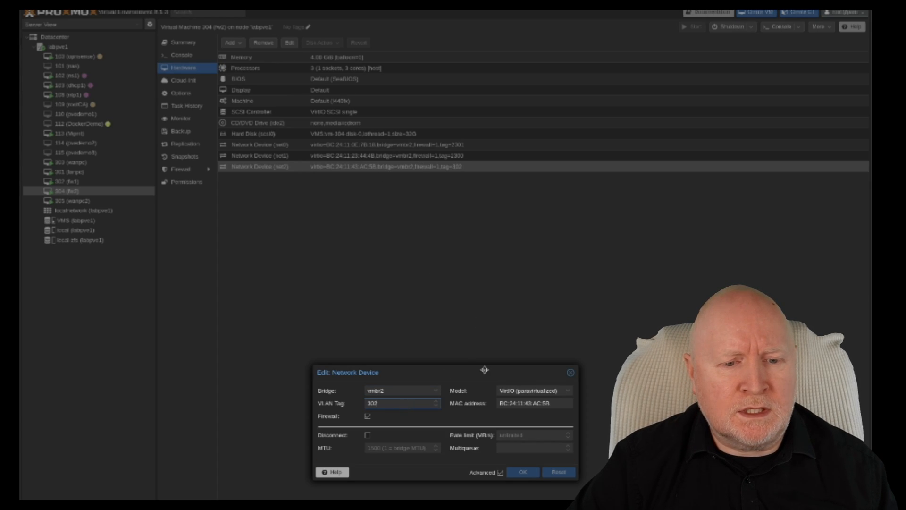
key("Home")
type("2")
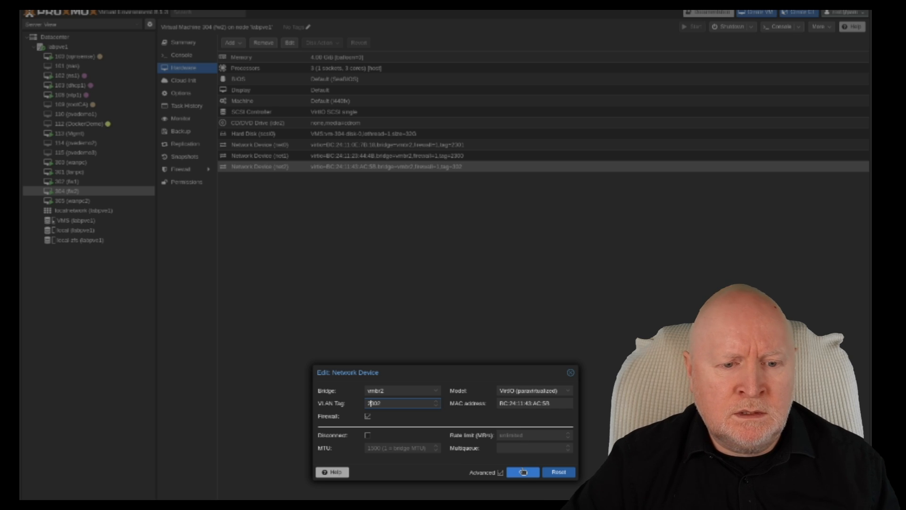
key("Return")
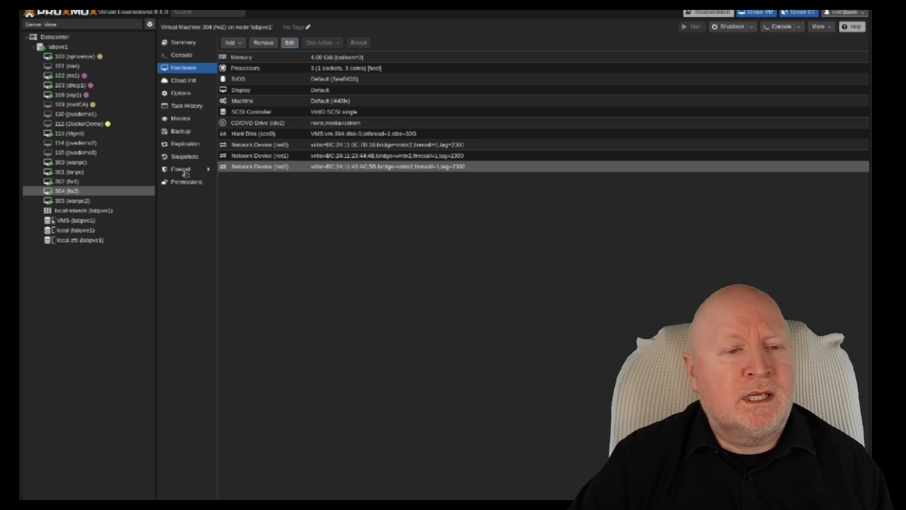
left_click(83, 173)
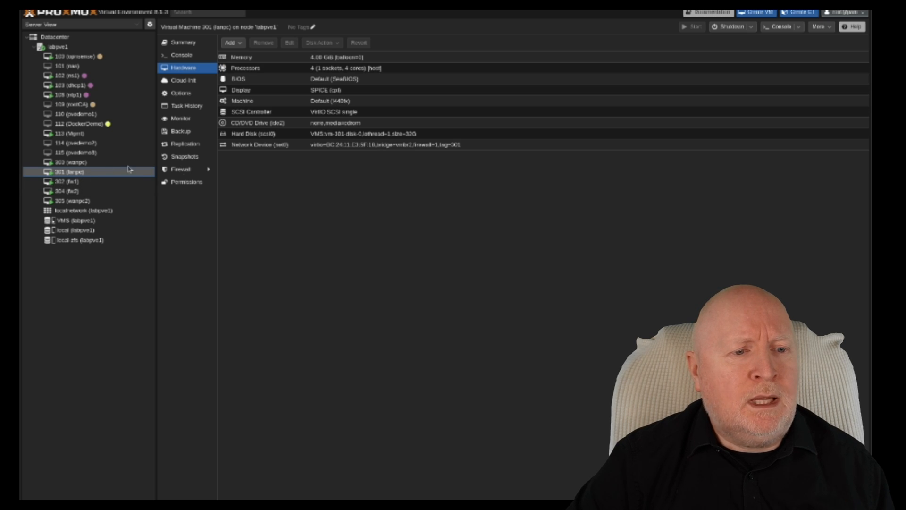
- Set larpc's net0 network device to VLAN tag 2301
left_click(381, 146)
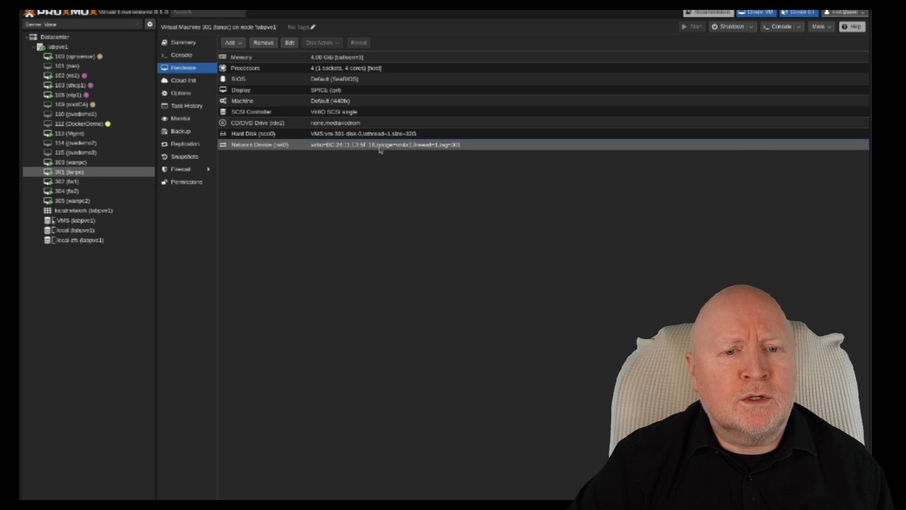
left_click(290, 42)
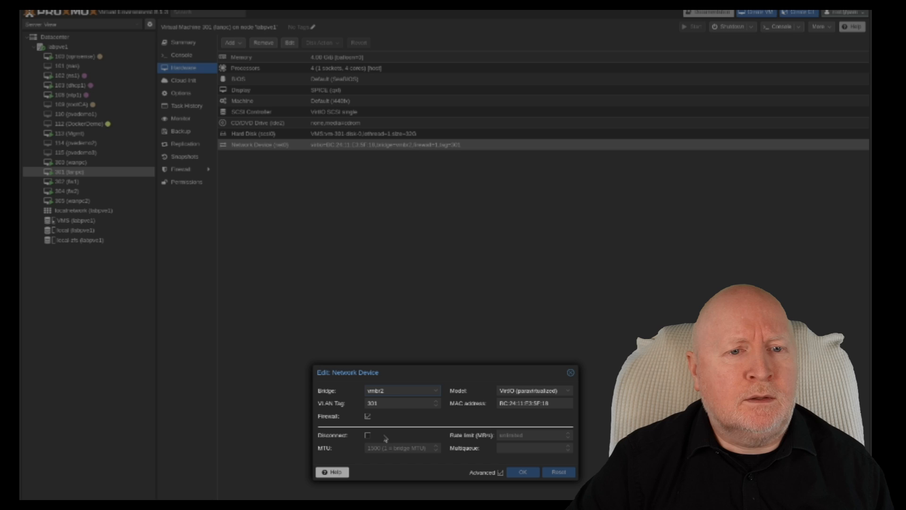
left_click(398, 400)
type("2")
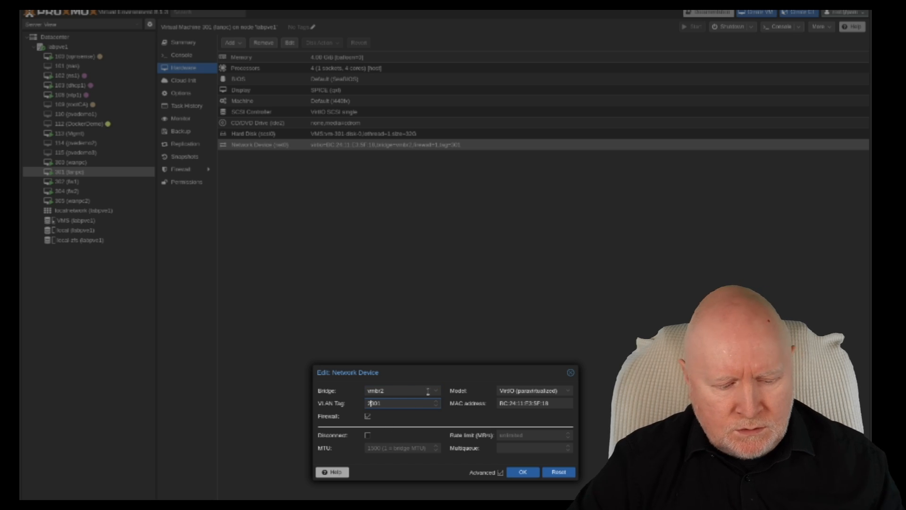
left_click(523, 472)
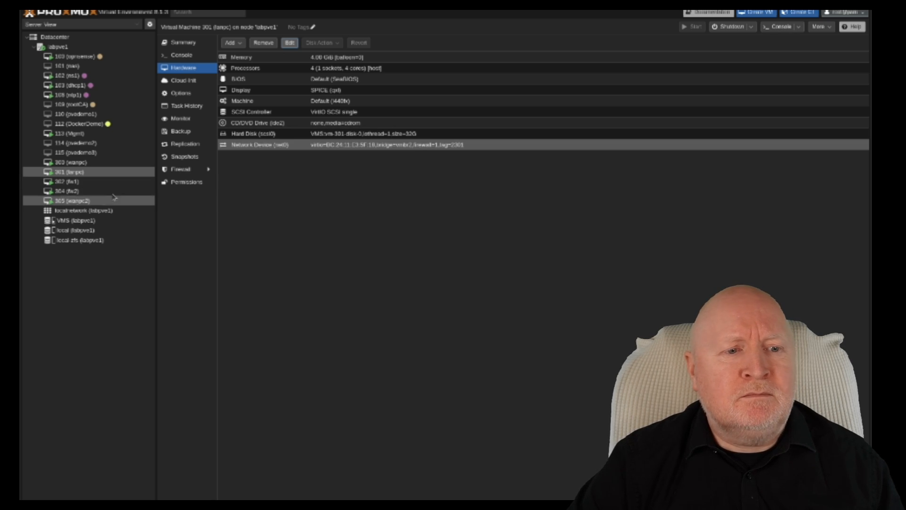
- Review the network devices of VM 304 (fw2) and VM 302 (fw1)
left_click(71, 191)
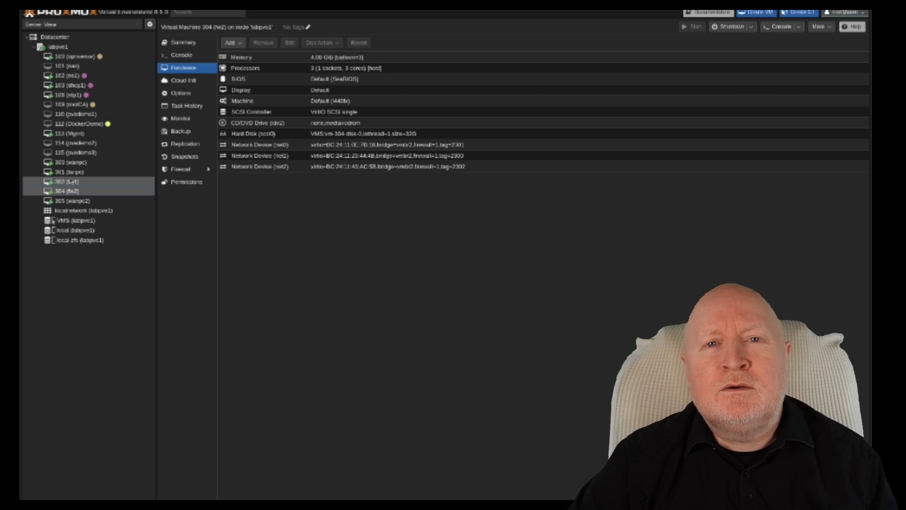
left_click(72, 182)
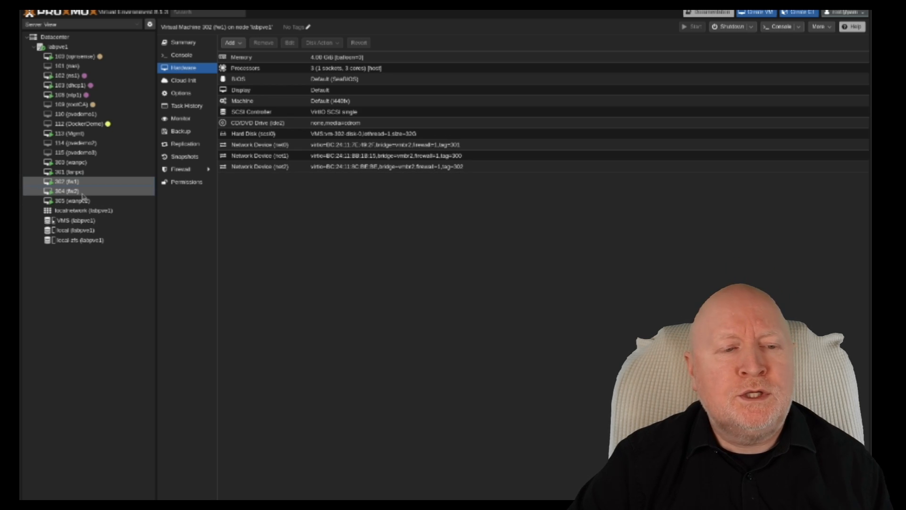
left_click(66, 192)
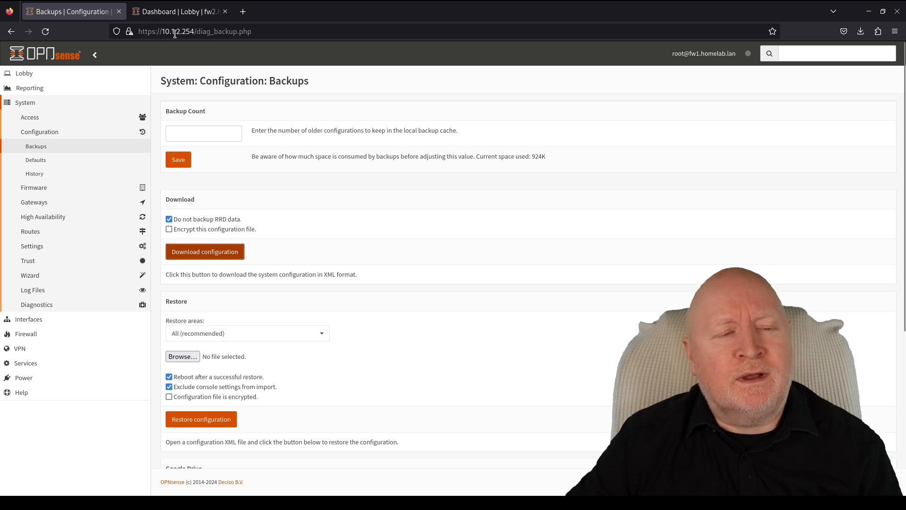
- Reload the 10.1.2.254 page to confirm it no longer responds, returning to fw2's dashboard
left_click(46, 31)
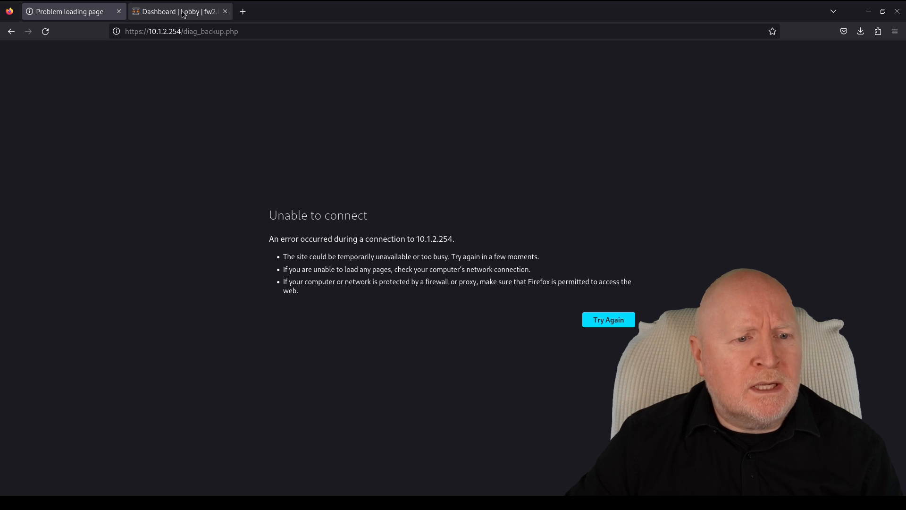
left_click(184, 14)
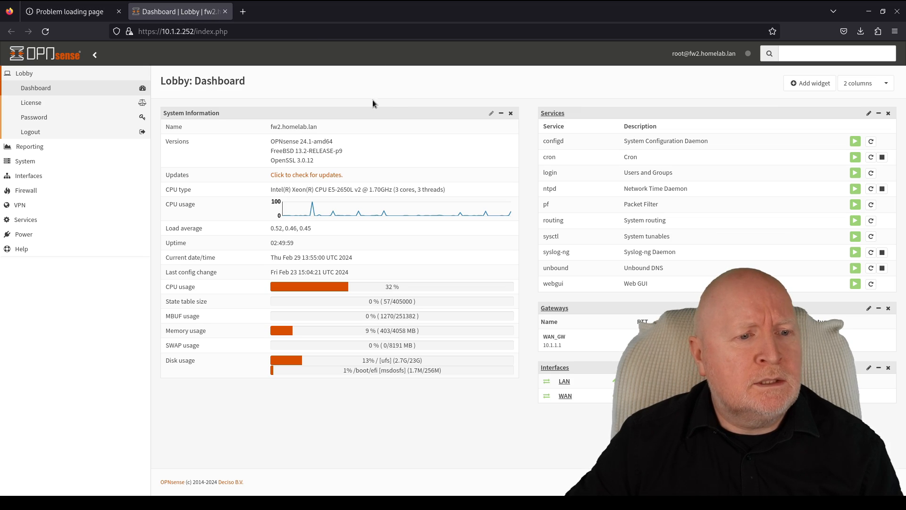
left_click(48, 36)
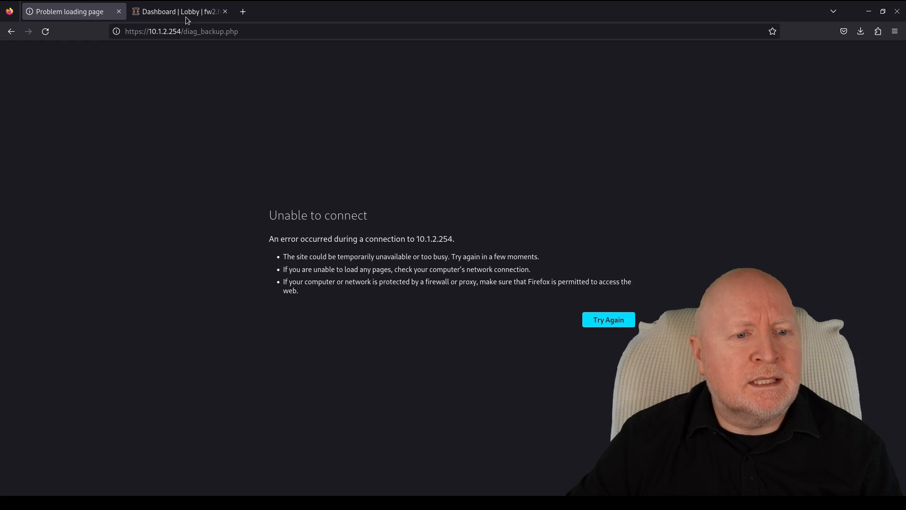
left_click(76, 11)
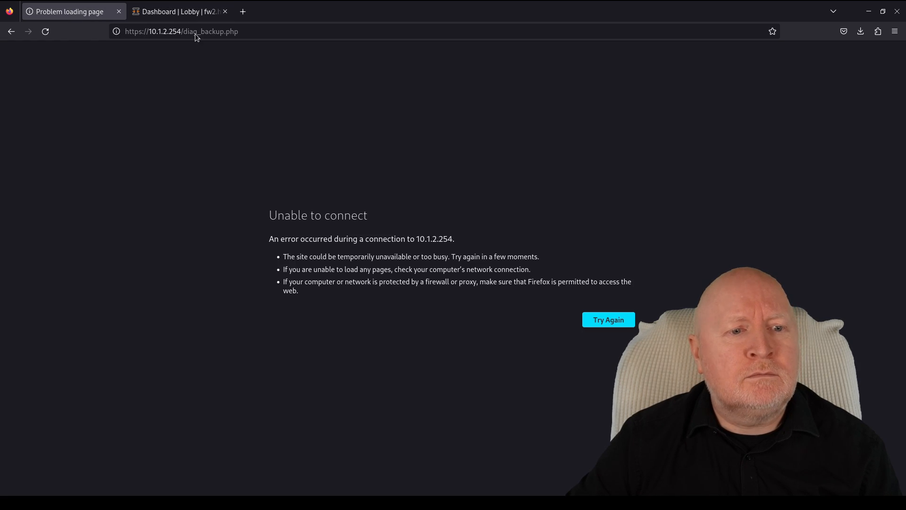
left_click(179, 13)
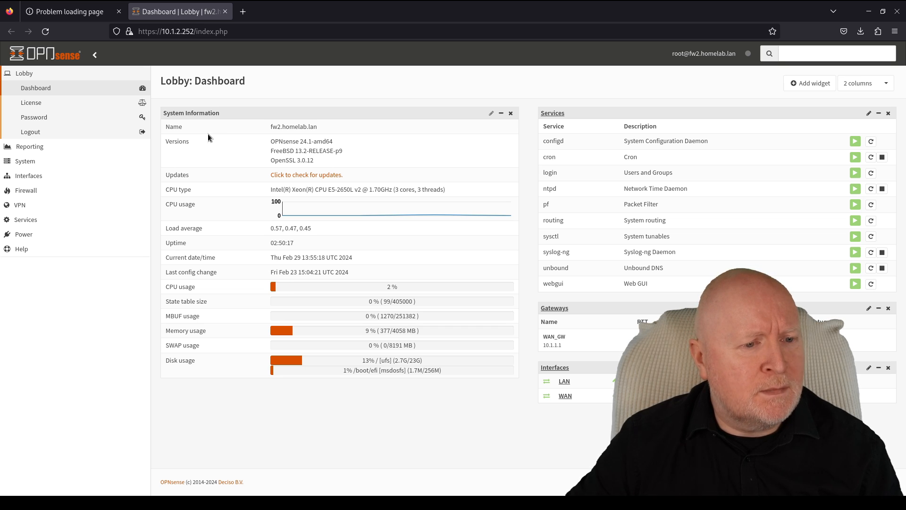
- Open fw2's System > Configuration > Backups page
left_click(42, 161)
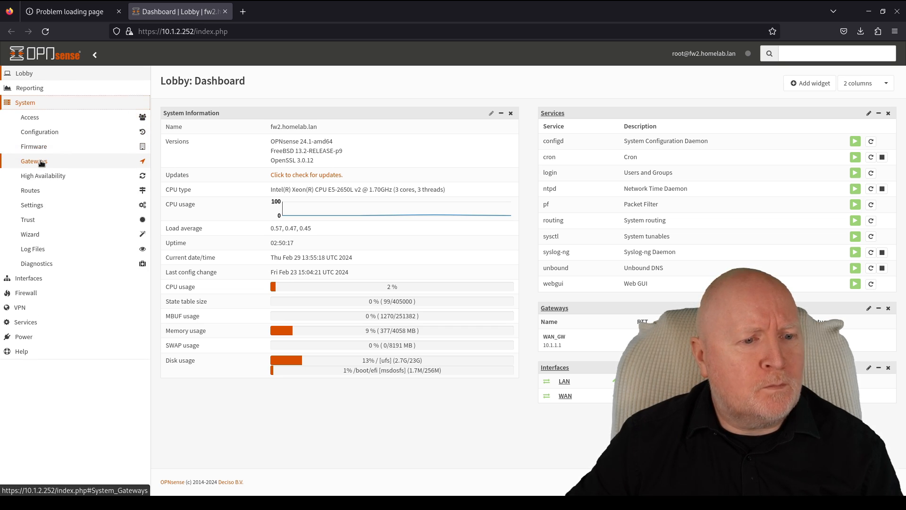
left_click(47, 136)
left_click(51, 146)
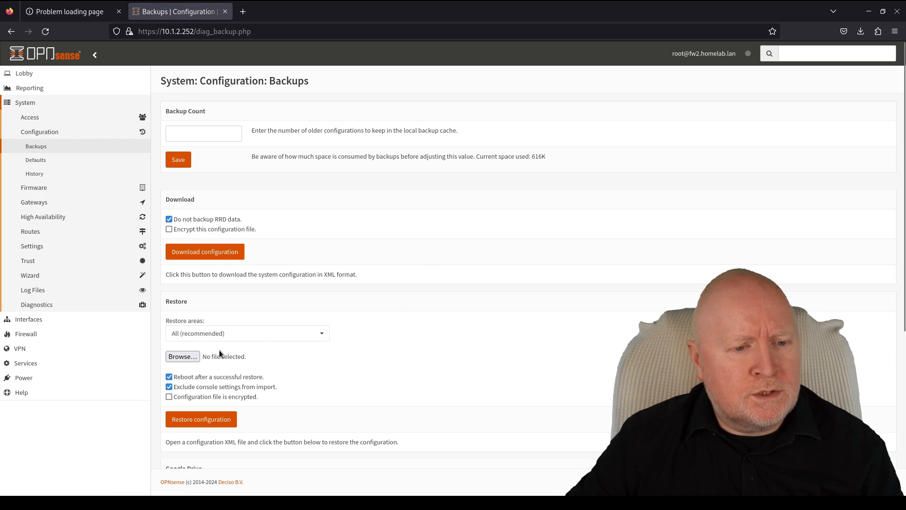
- Restore config-fw1.homelab.lan-20240229132713.xml from Downloads onto fw2, unencrypted, with all areas
scroll(466, 330, "down", 3)
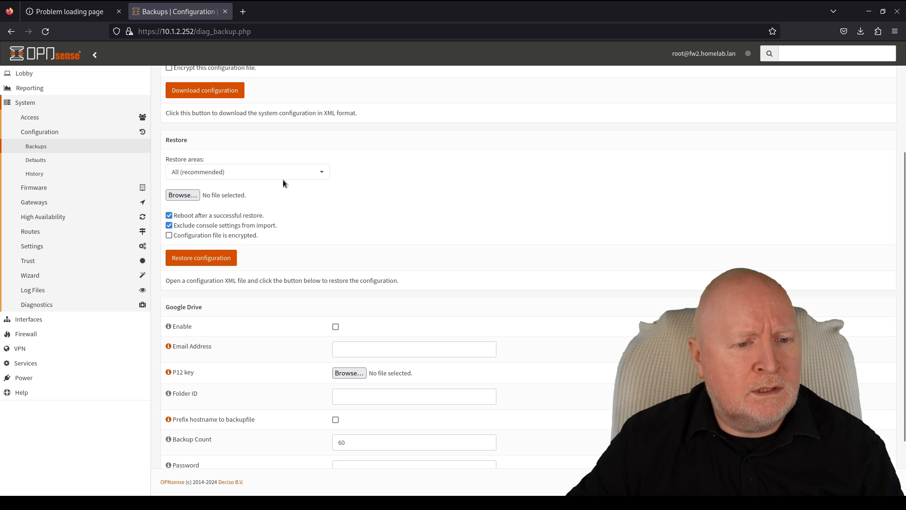
left_click(173, 196)
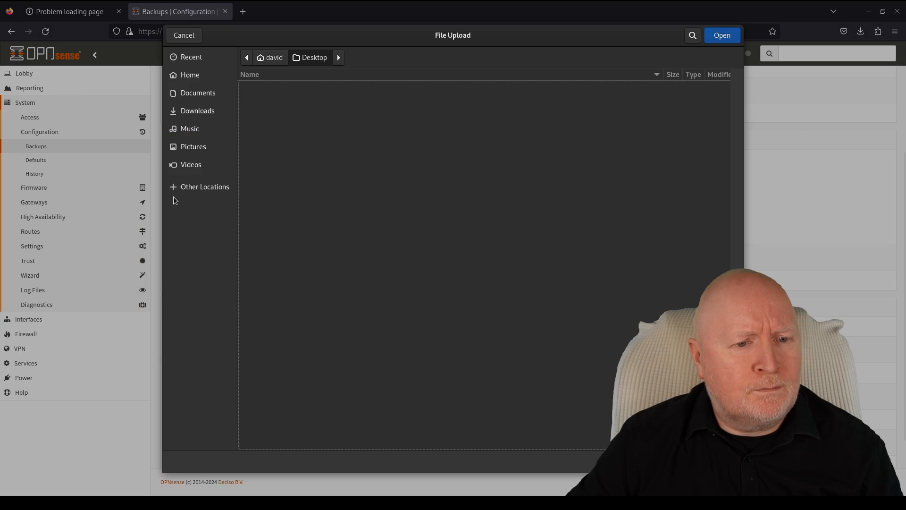
left_click(217, 115)
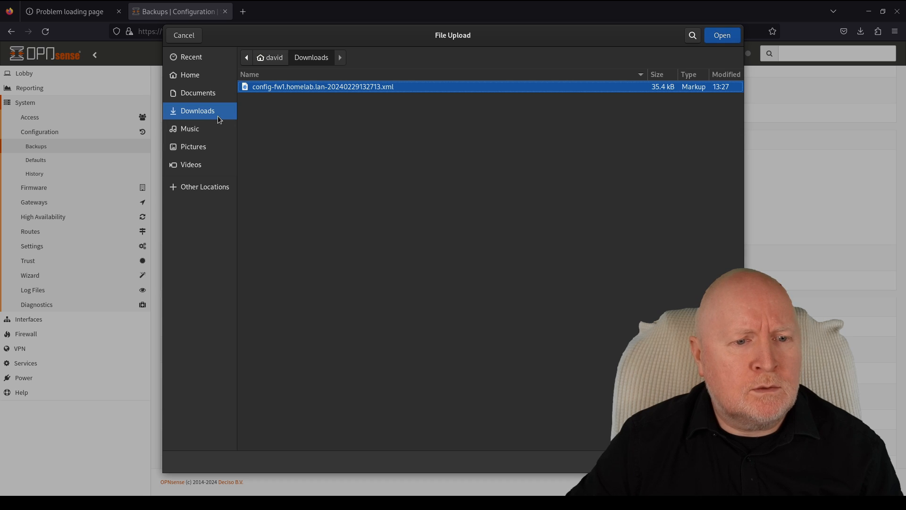
double_click(270, 90)
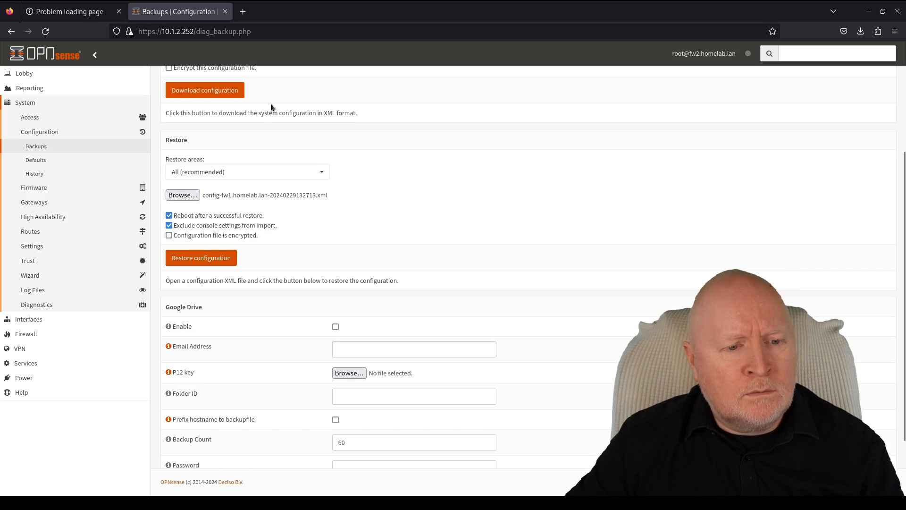
left_click(169, 235)
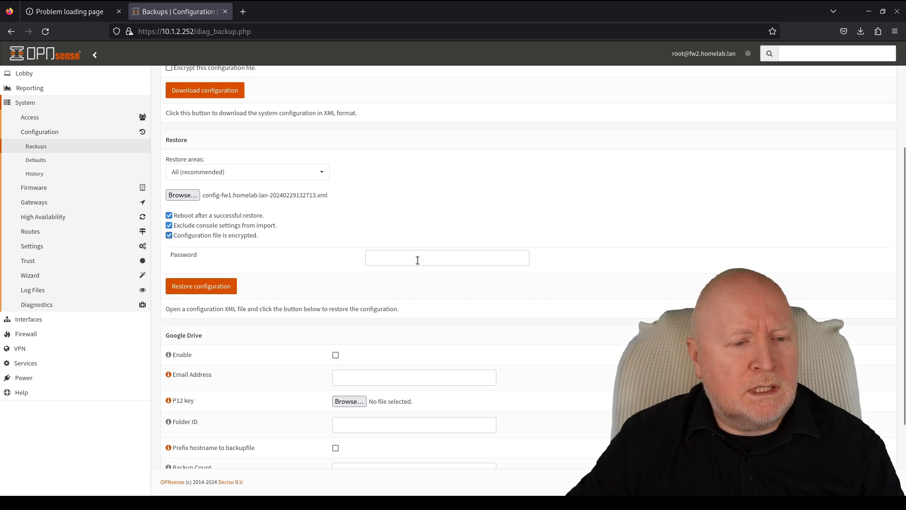
left_click(169, 236)
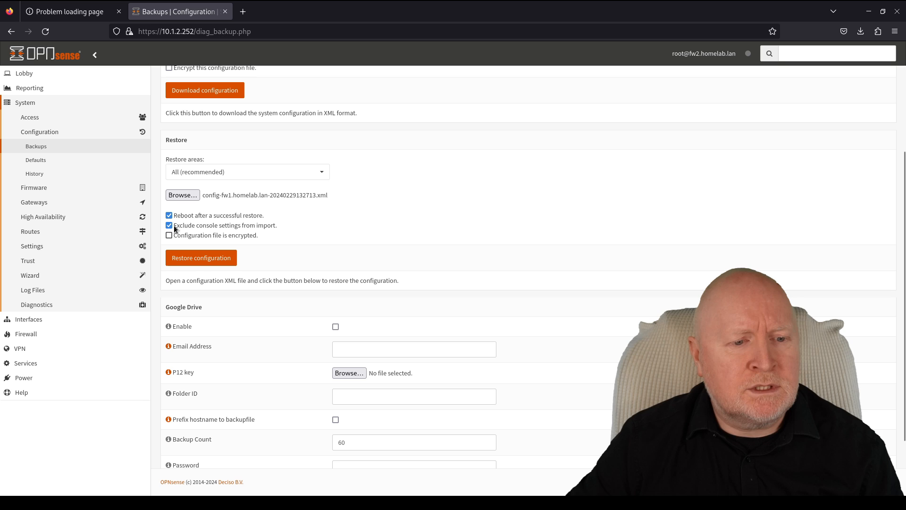
left_click(204, 263)
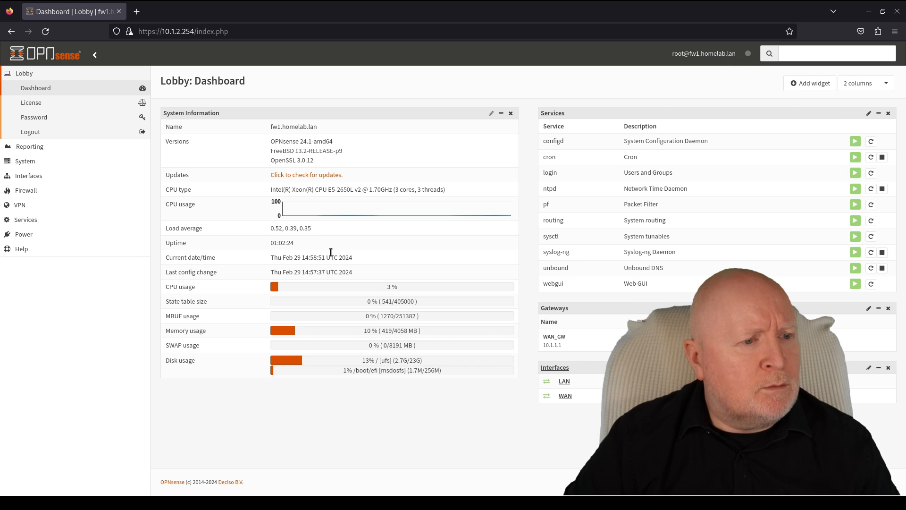
- Set the WAN interface's static IPv4 address to 10.1.1.253, then save and apply
left_click(51, 176)
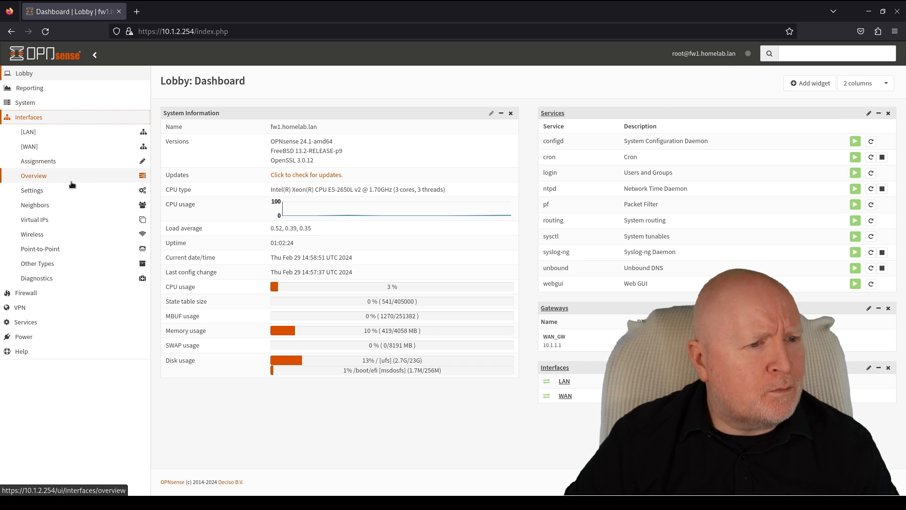
left_click(61, 150)
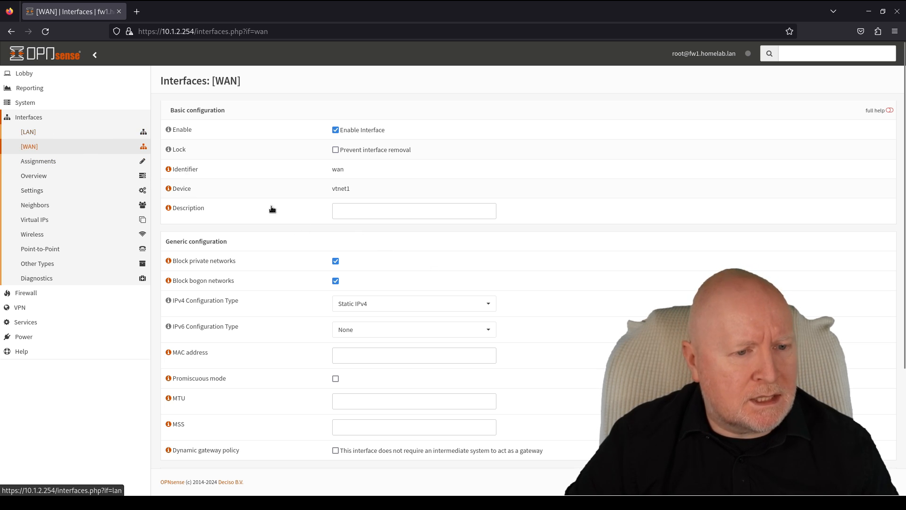
scroll(589, 339, "down", 5)
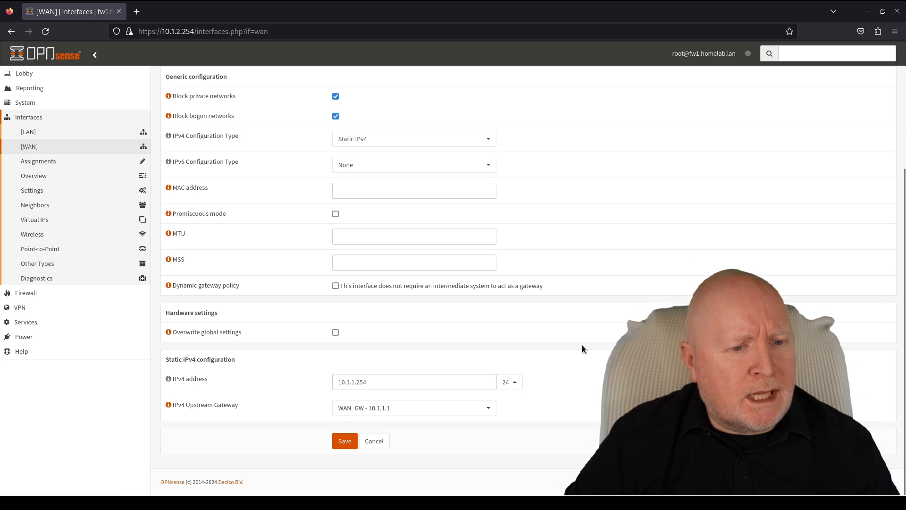
left_click(461, 385)
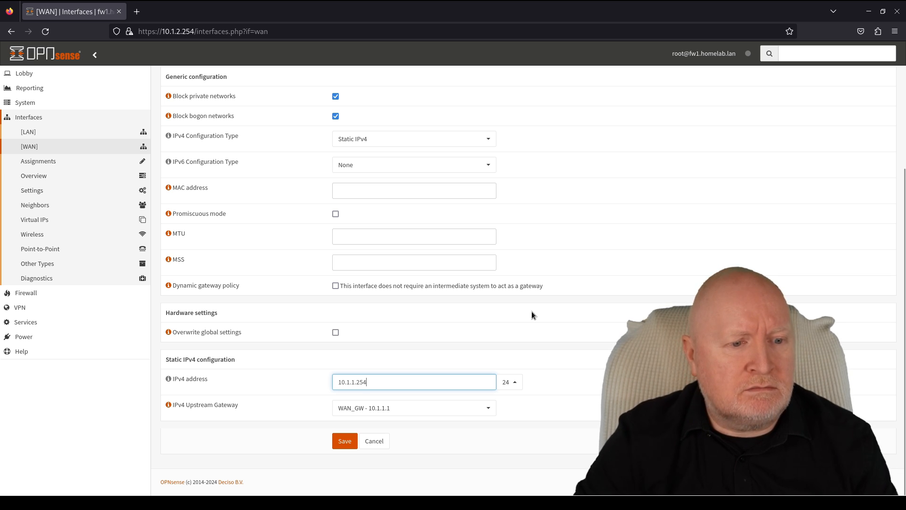
key("BackSpace")
type("3")
left_click(345, 441)
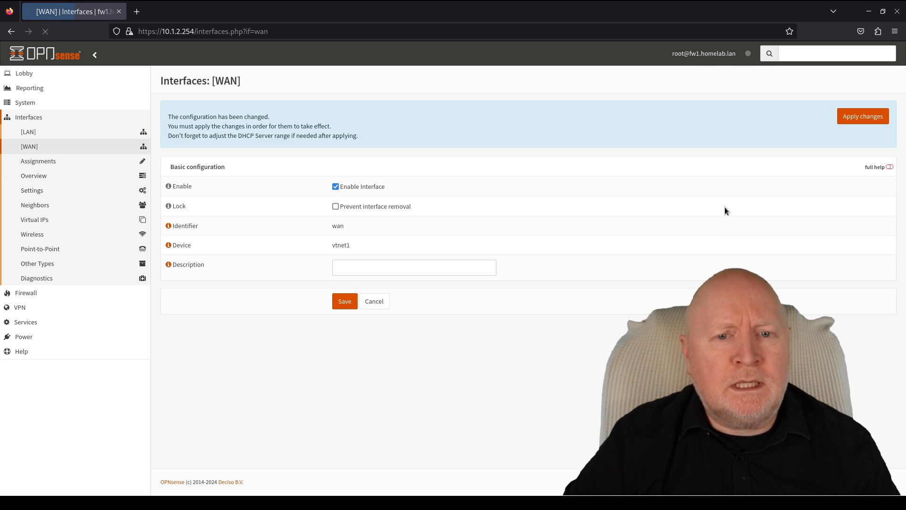
left_click(854, 121)
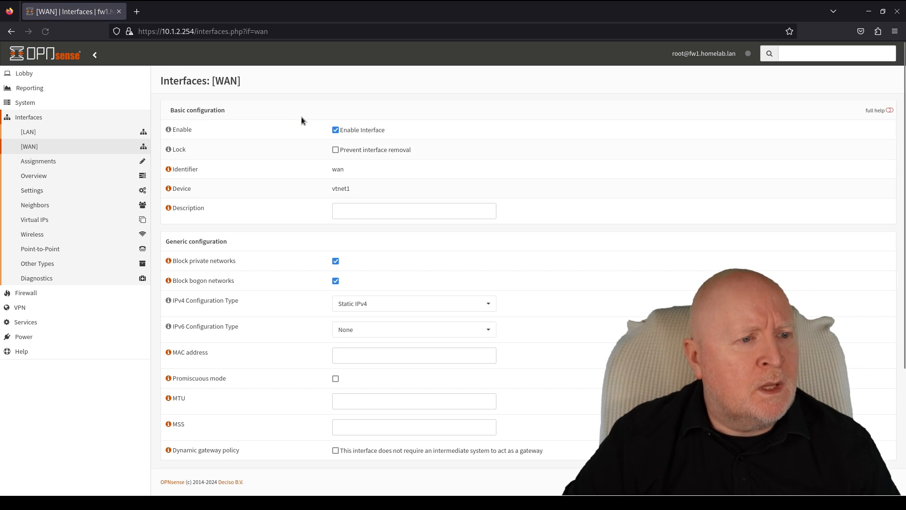
- Set the LAN interface's static IPv4 address to 10.1.2.253, then save and apply
left_click(66, 131)
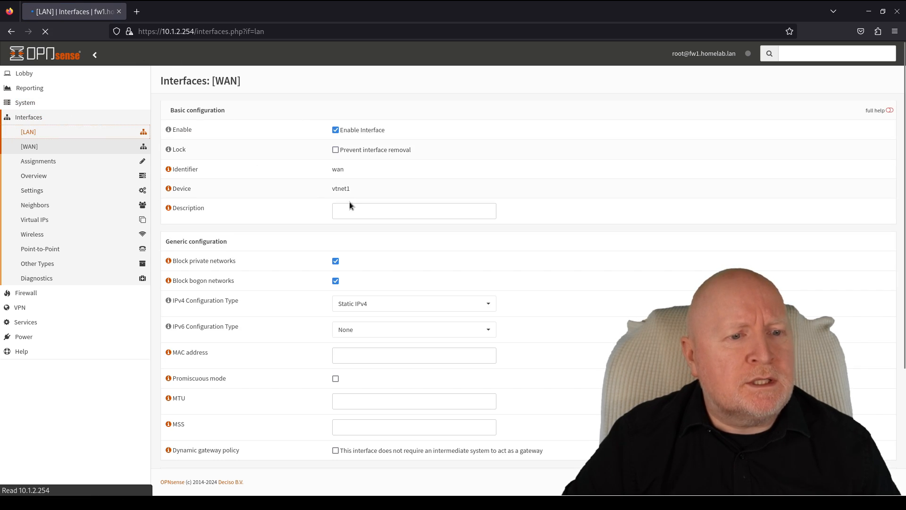
scroll(572, 350, "down", 5)
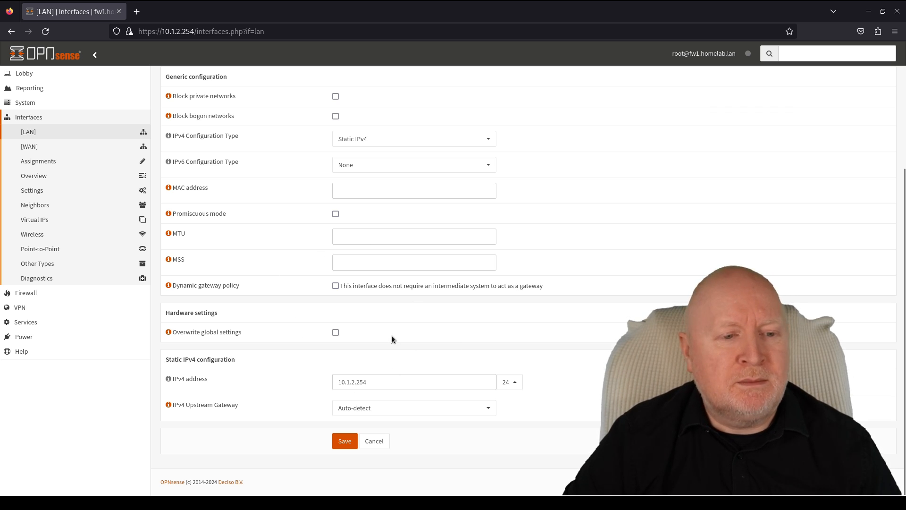
left_click(415, 382)
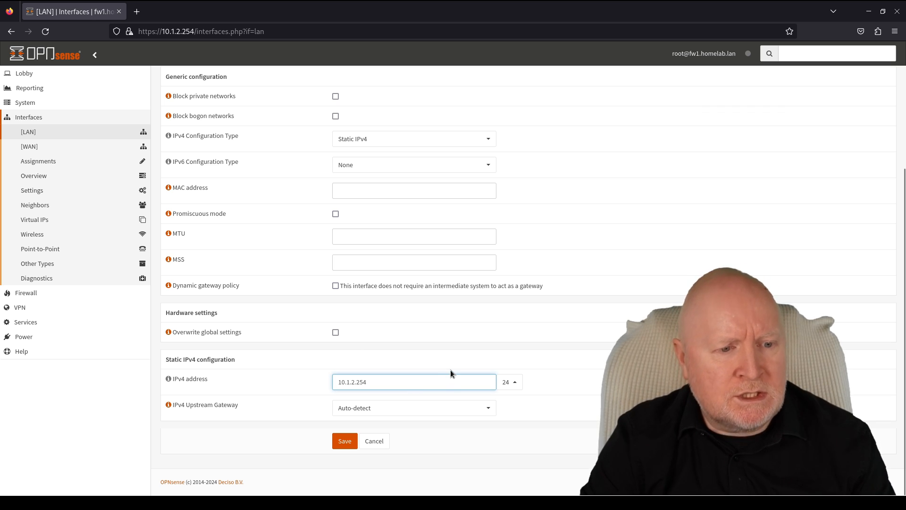
key("BackSpace")
type("3")
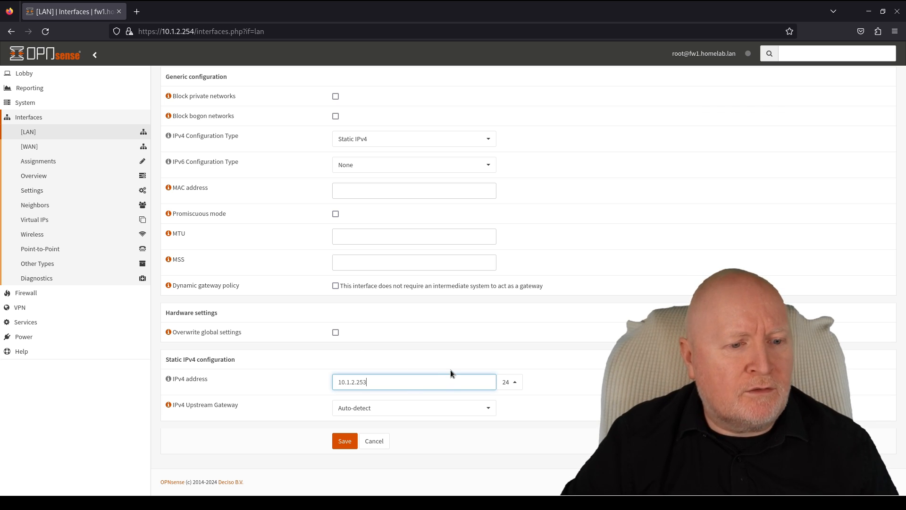
left_click(345, 441)
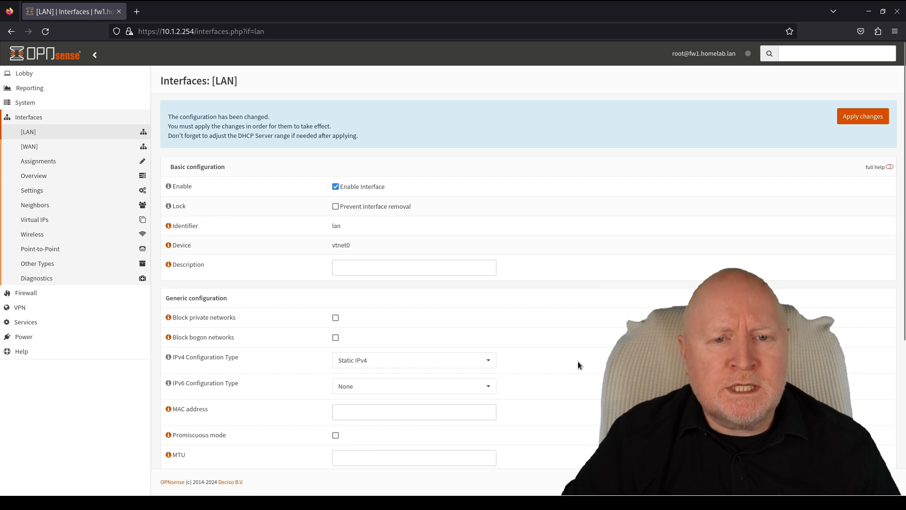
left_click(863, 122)
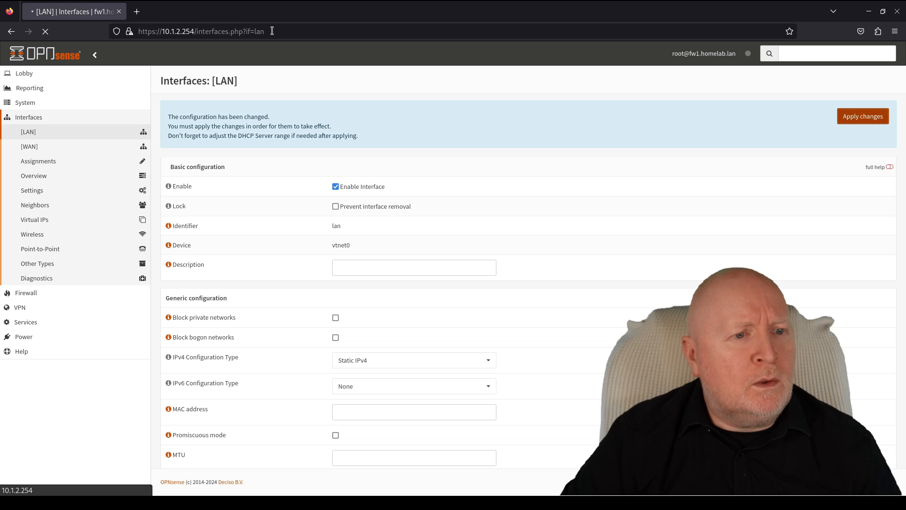
left_click_drag(272, 31, 187, 31)
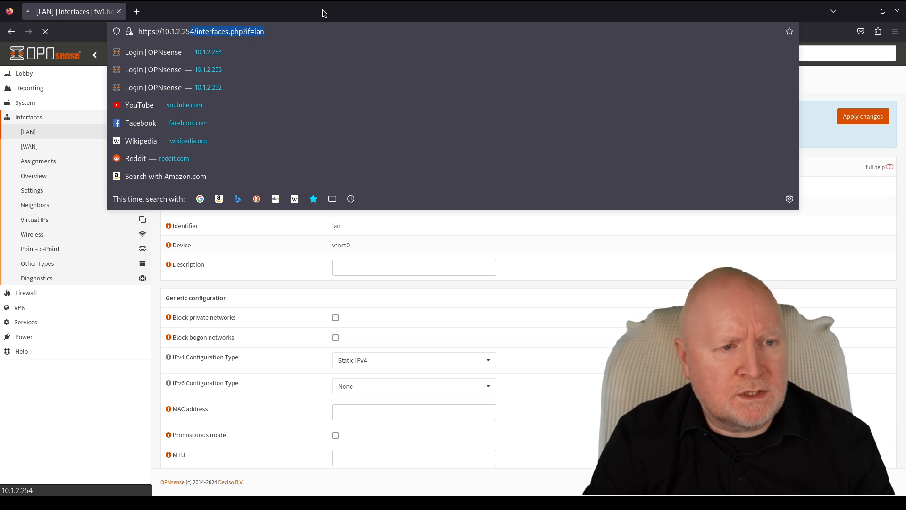
type("3")
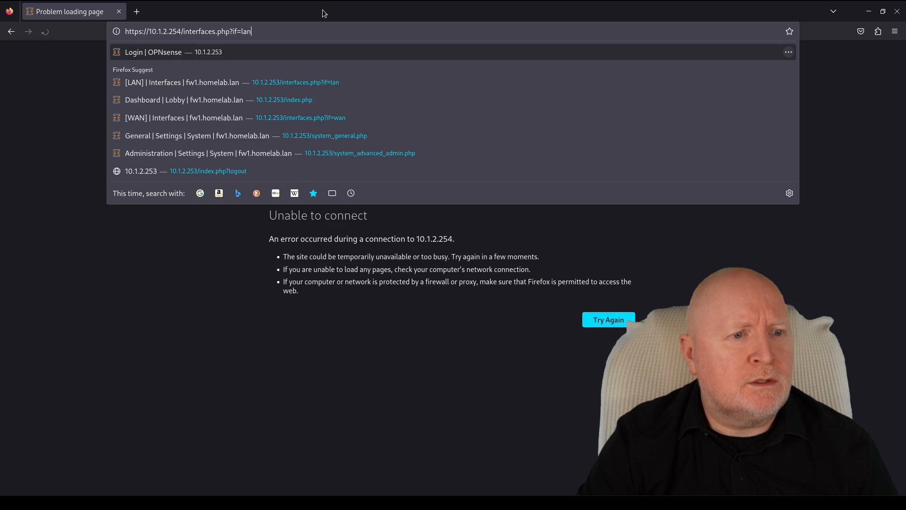
key("BackSpace")
key("BackSpace")
key("BackSpace")
key("BackSpace")
key("BackSpace")
key("BackSpace")
key("BackSpace")
key("BackSpace")
key("BackSpace")
key("BackSpace")
key("BackSpace")
key("BackSpace")
key("BackSpace")
key("BackSpace")
key("BackSpace")
key("BackSpace")
key("BackSpace")
key("BackSpace")
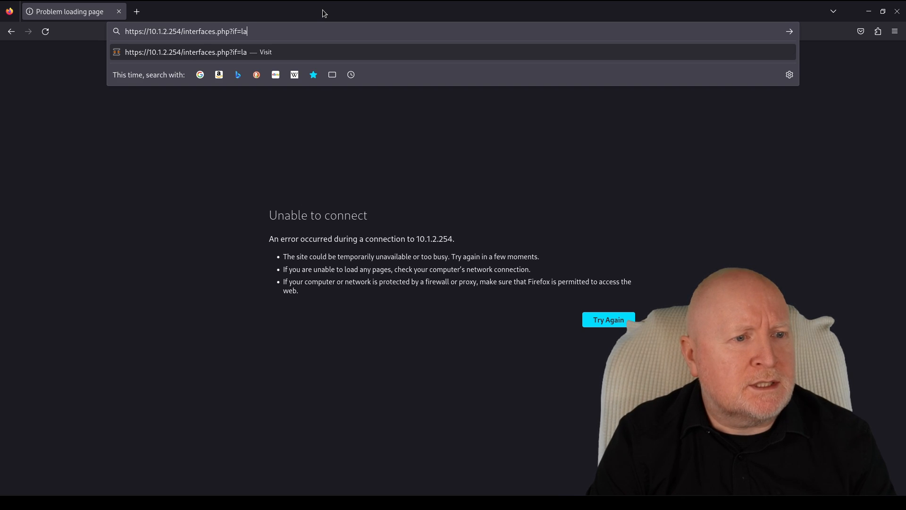
key("BackSpace")
key("BackSpace")
key("BackSpace")
key("BackSpace")
key("BackSpace")
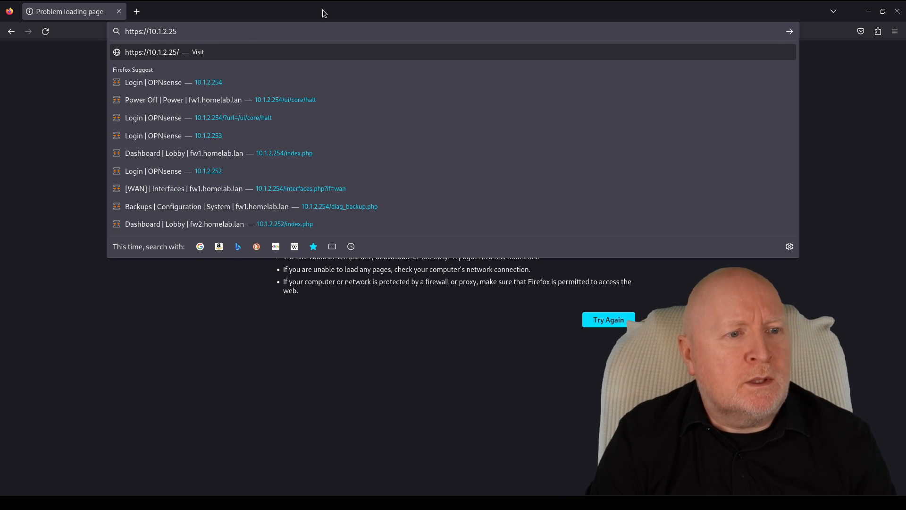
type("3")
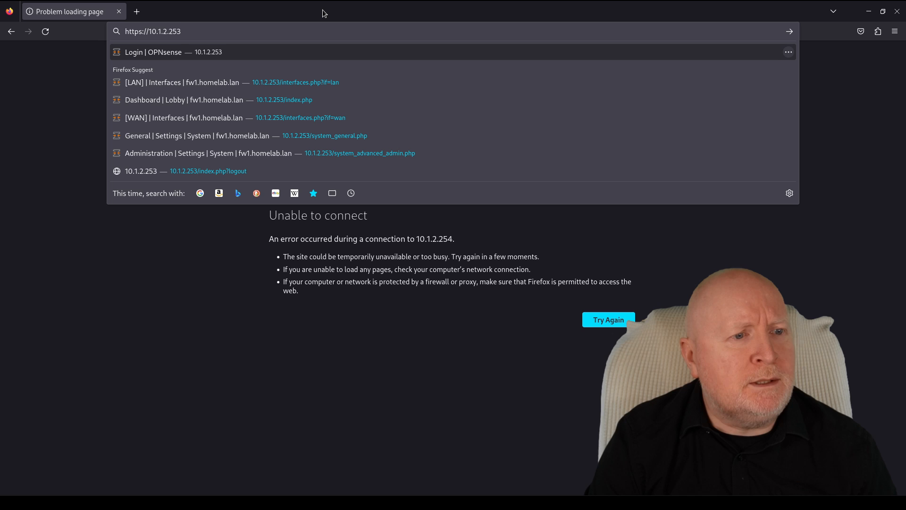
key("Return")
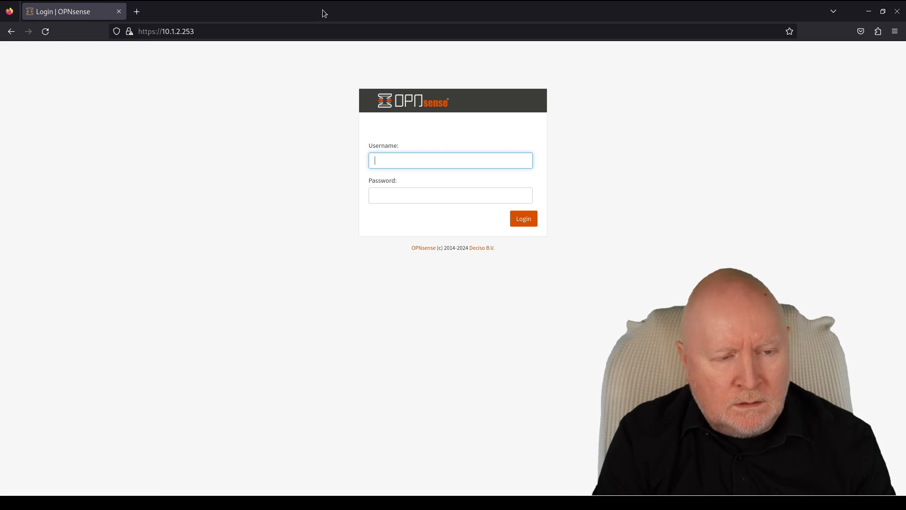
- Log in as root with the account password
type("root")
key("Tab")
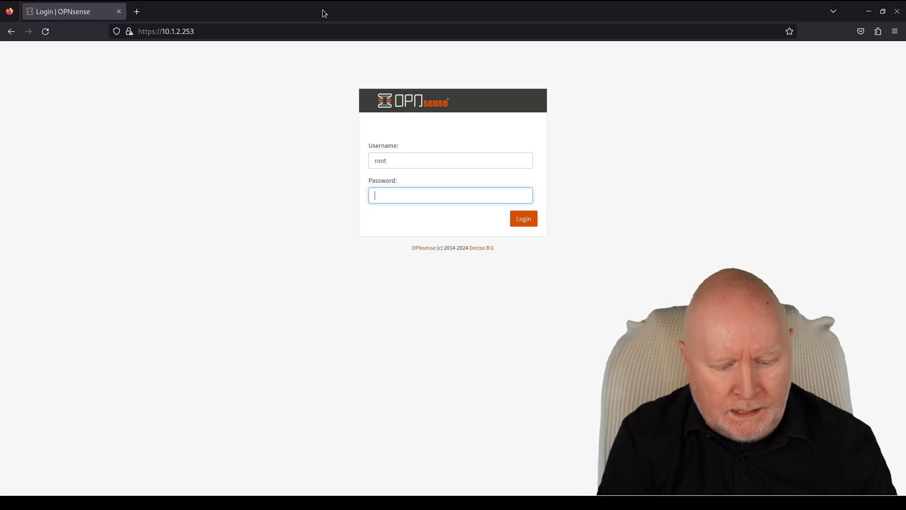
type("**********")
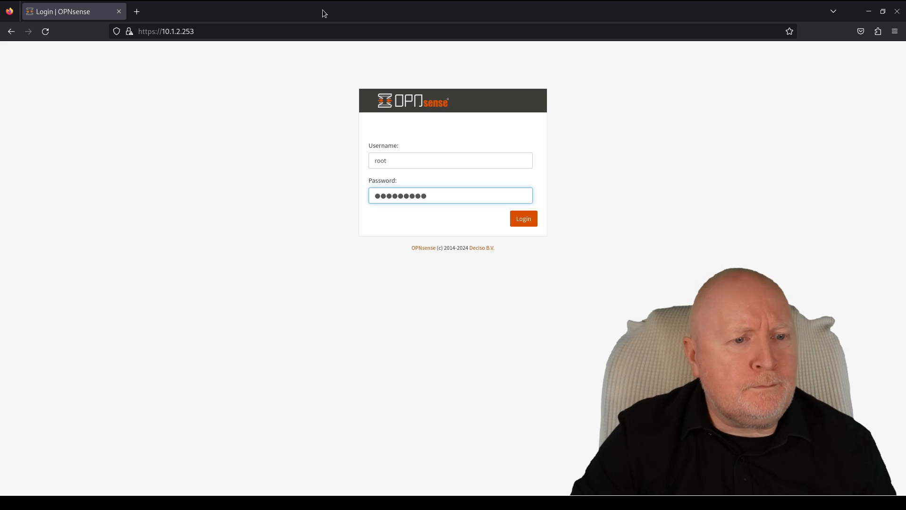
key("Return")
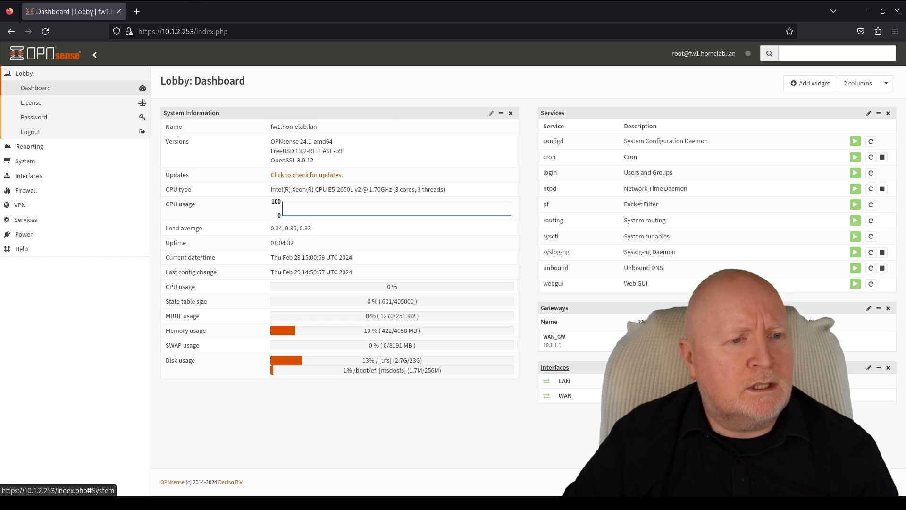
- Rename the hostname from fw1 to primaryfw in General settings, save, and return to the dashboard
left_click(65, 166)
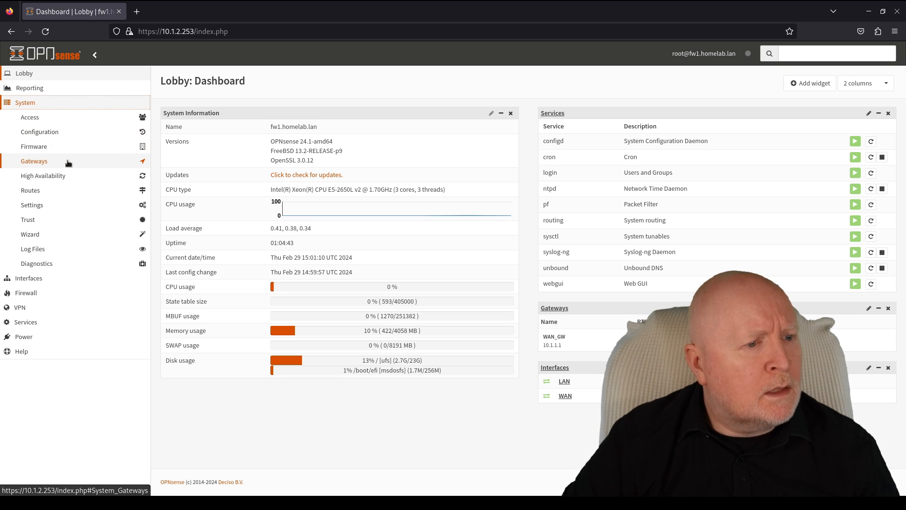
left_click(61, 204)
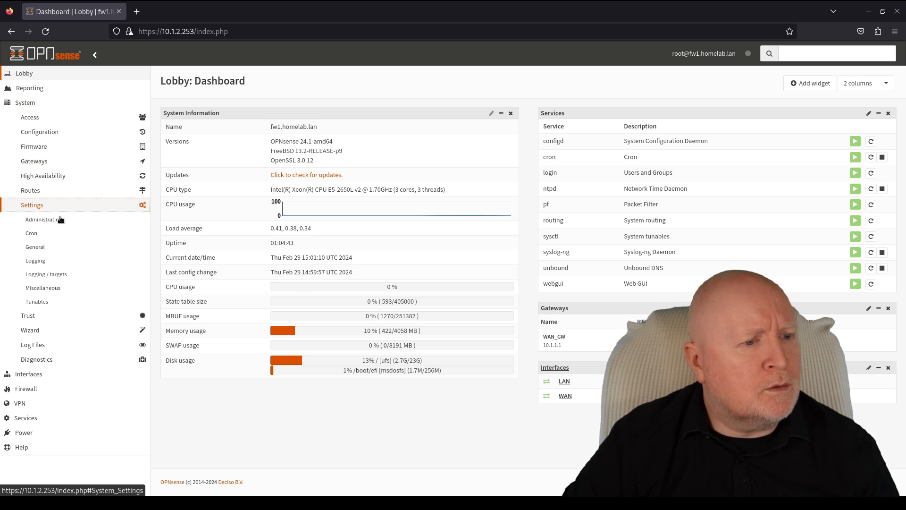
left_click(60, 248)
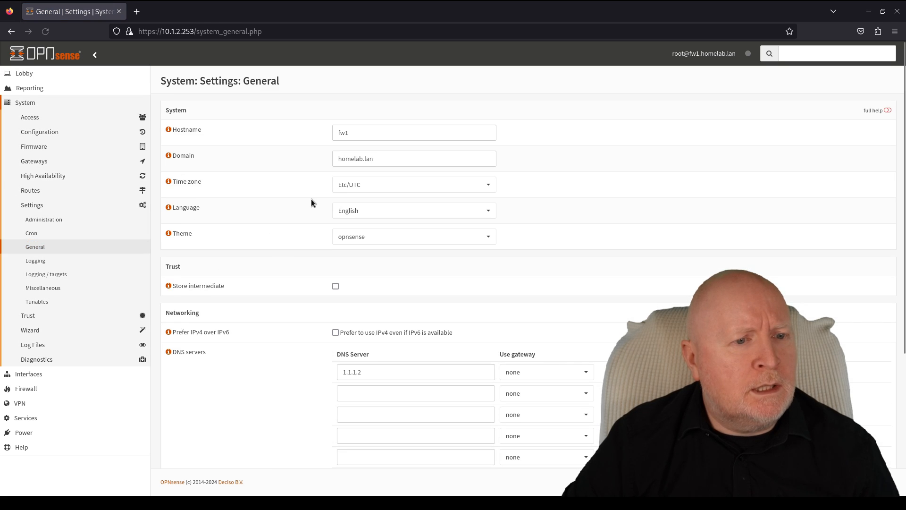
left_click_drag(378, 133, 288, 117)
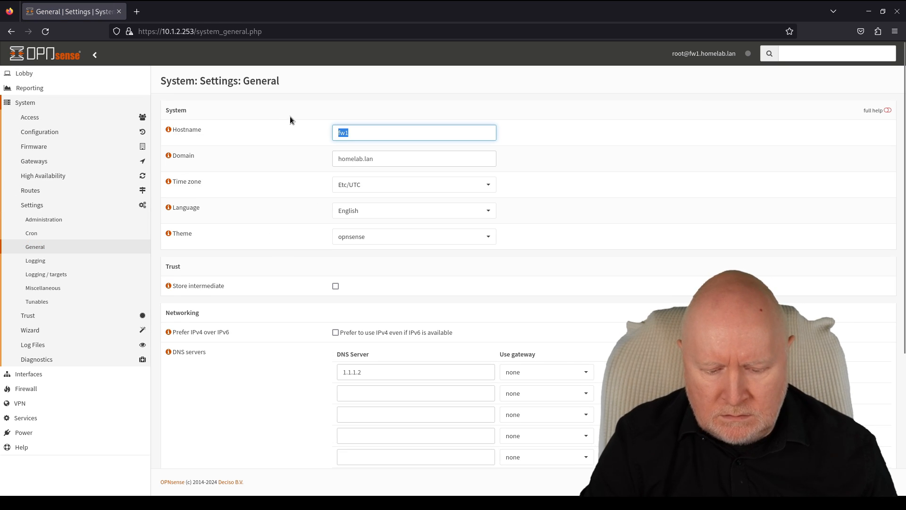
key("End")
key("BackSpace")
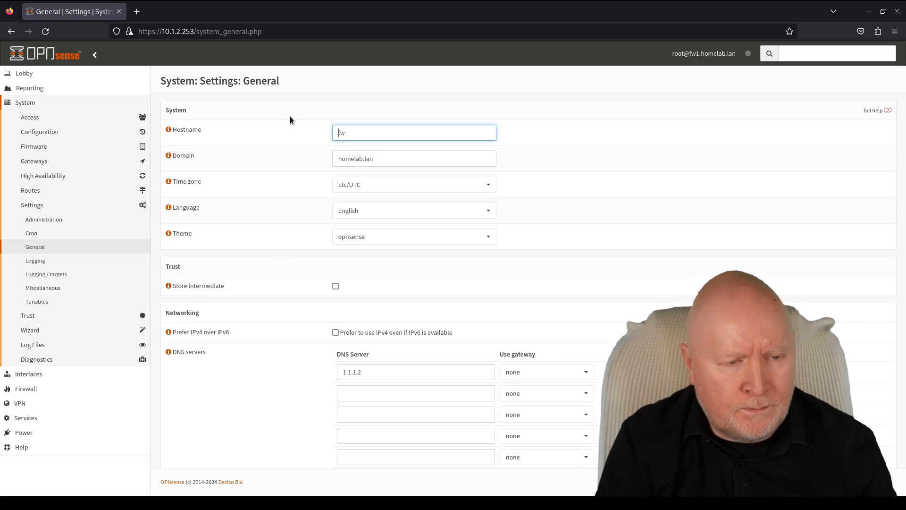
key("Home")
type("primary")
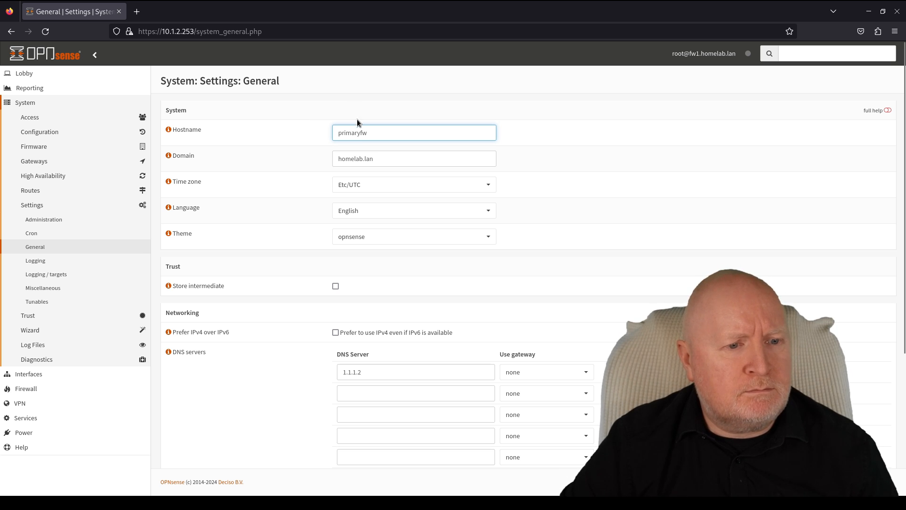
scroll(519, 264, "down", 4)
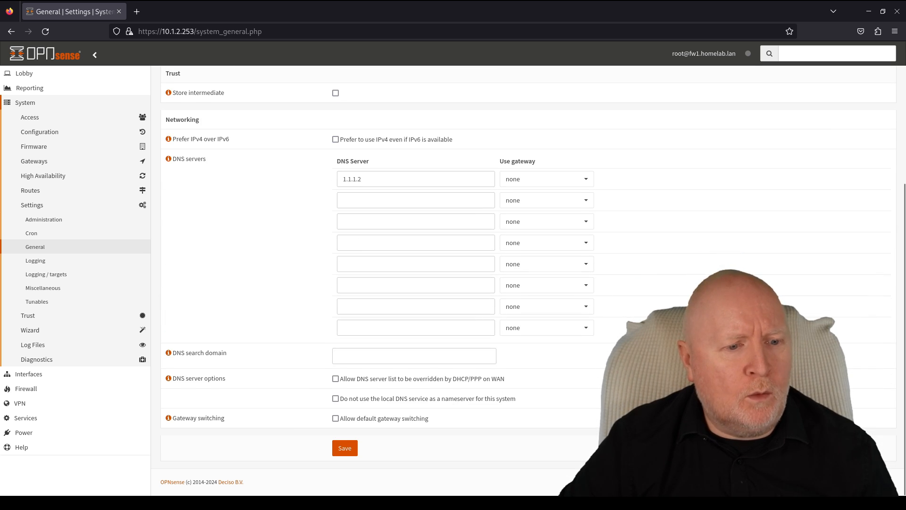
left_click(344, 448)
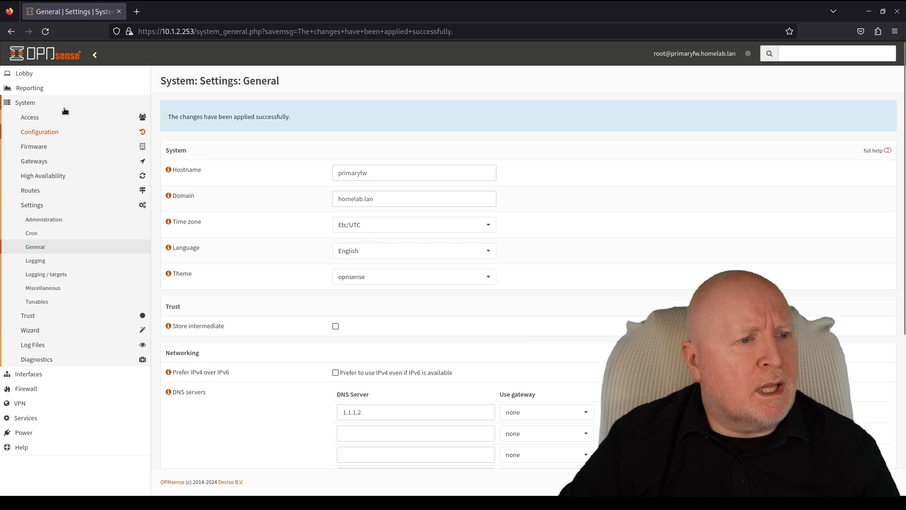
left_click(26, 75)
left_click(29, 87)
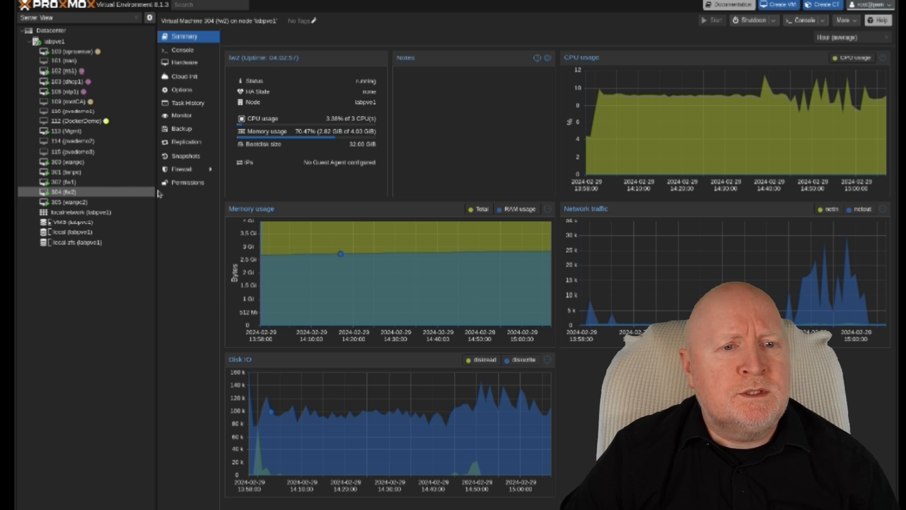
- Rename Proxmox VM 304 from fw2 to primaryfw in its Options
left_click(190, 92)
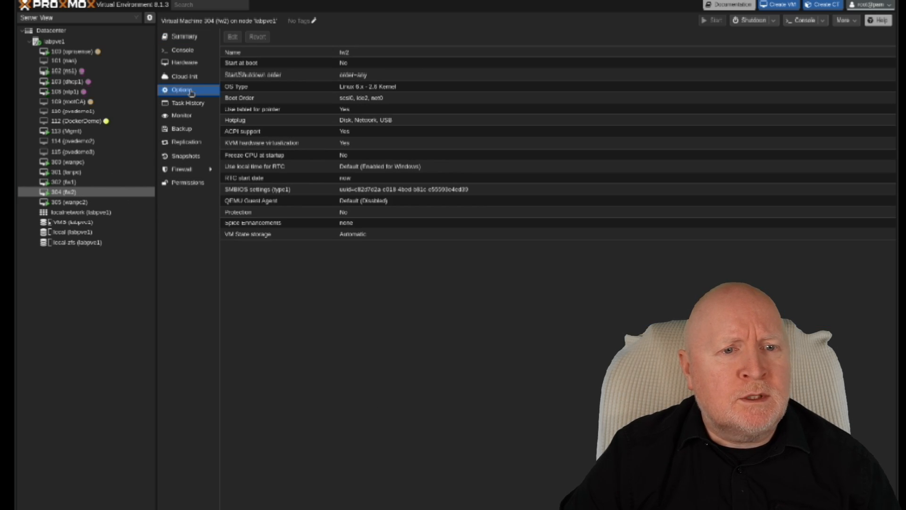
left_click(239, 54)
left_click(232, 37)
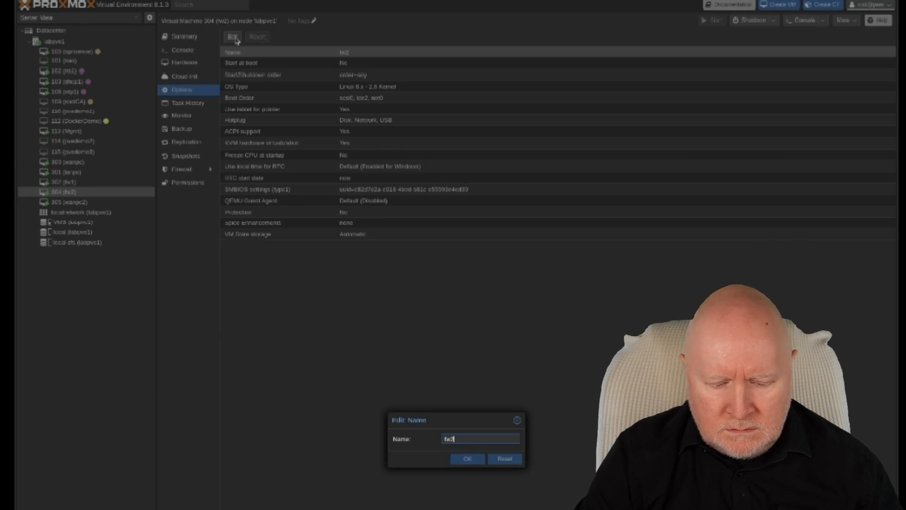
key("BackSpace")
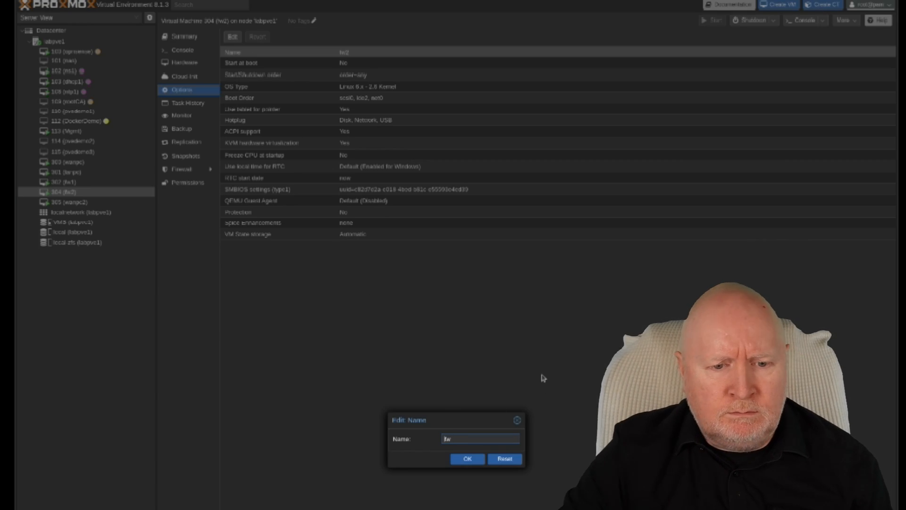
key("Home")
type("primary")
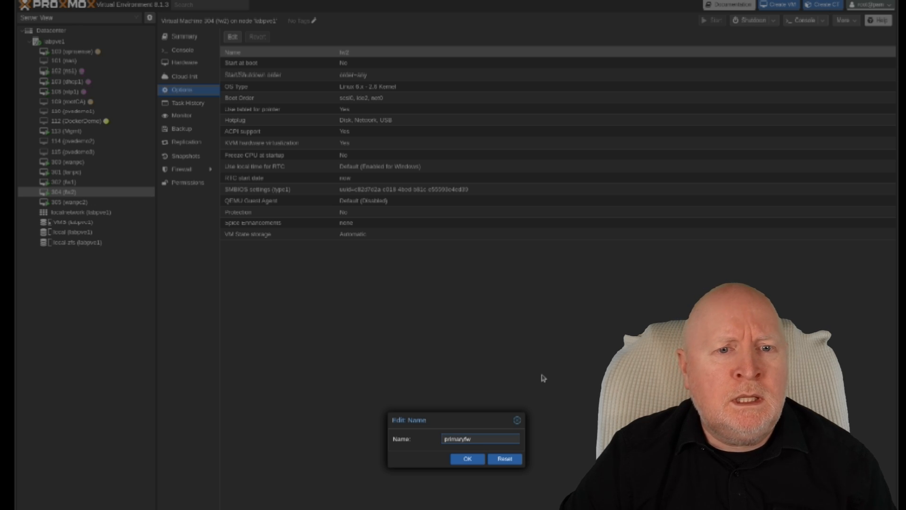
left_click(468, 459)
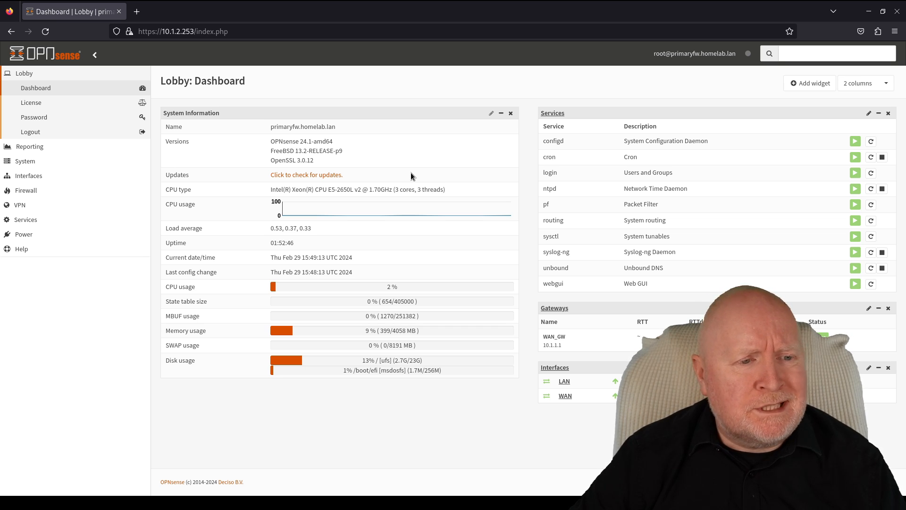
- Go to Interfaces > Virtual IPs > Settings in the OPNsense sidebar
left_click(47, 175)
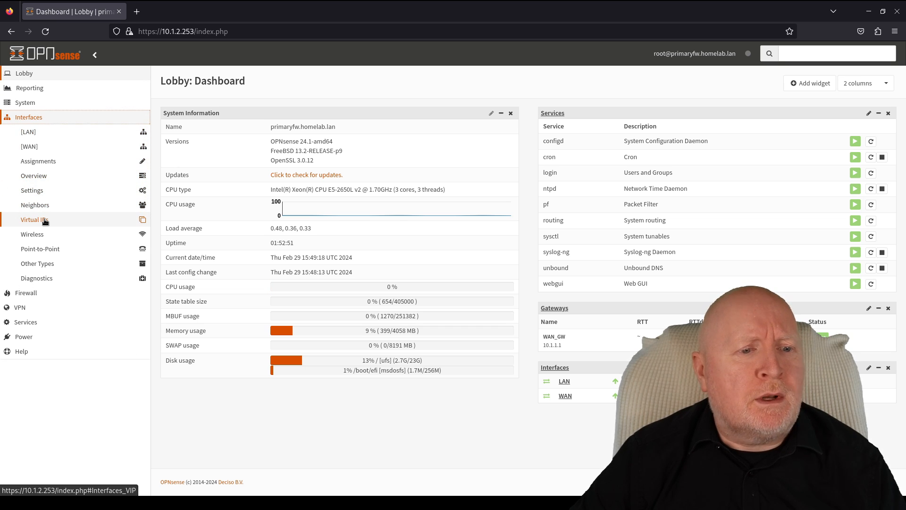
left_click(44, 219)
left_click(45, 236)
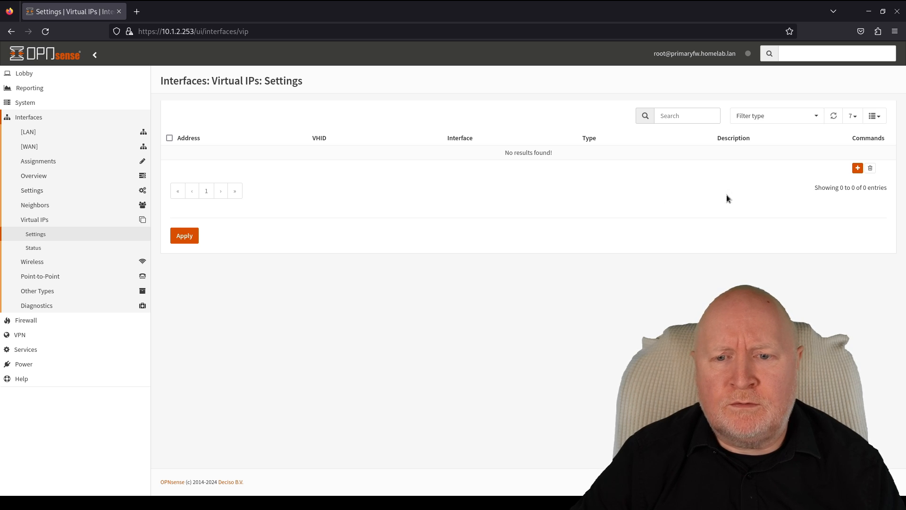
- Add a new virtual IP in CARP mode on WAN with address 10.1.1.254/24
left_click(858, 168)
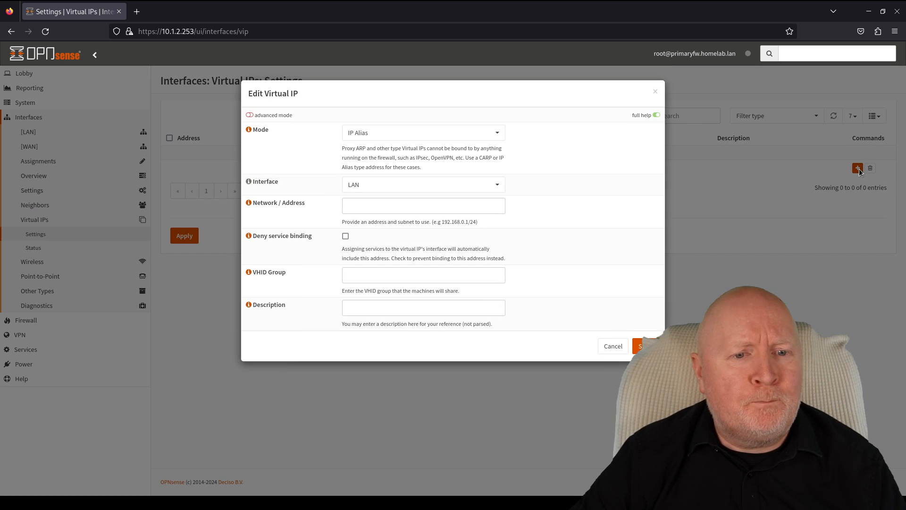
left_click(362, 134)
left_click(366, 183)
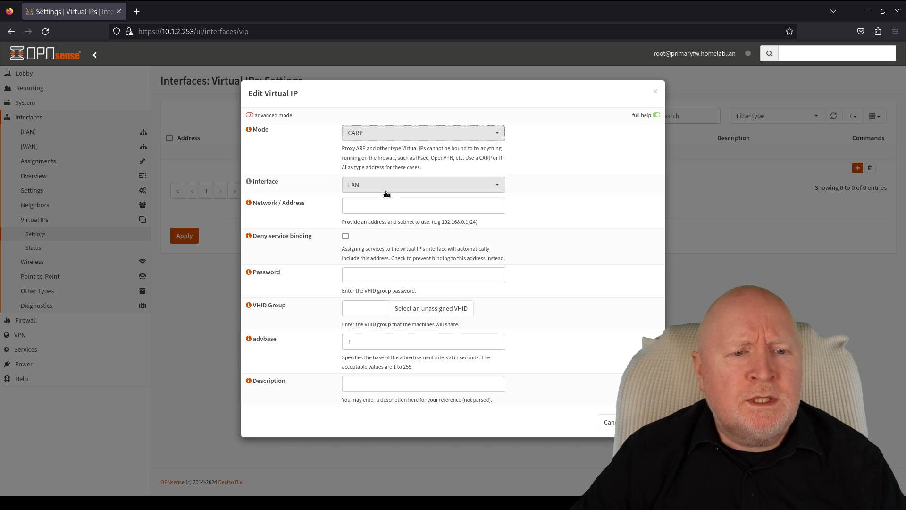
left_click(358, 186)
left_click(362, 247)
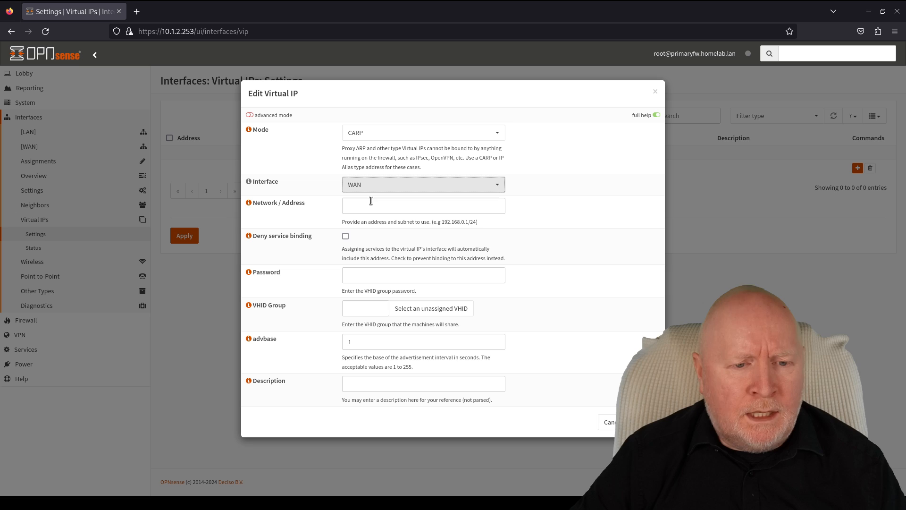
left_click(421, 211)
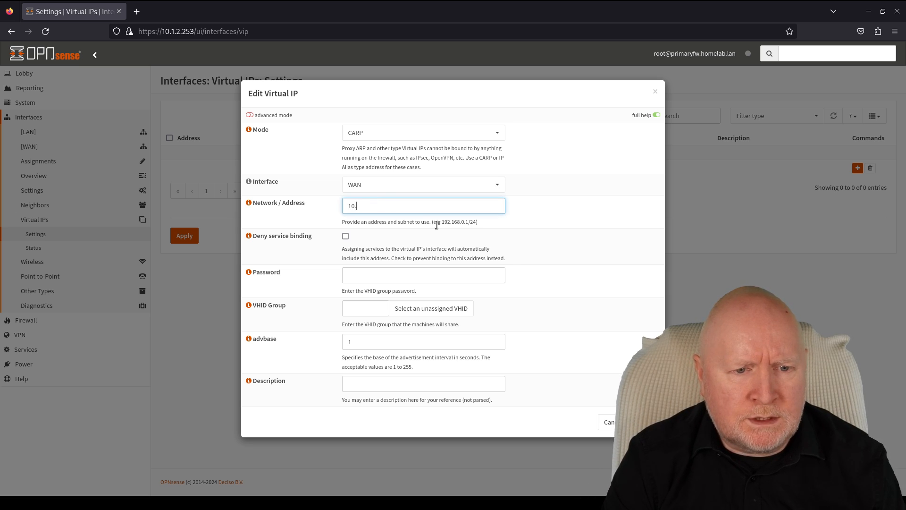
type("10.1.1.25")
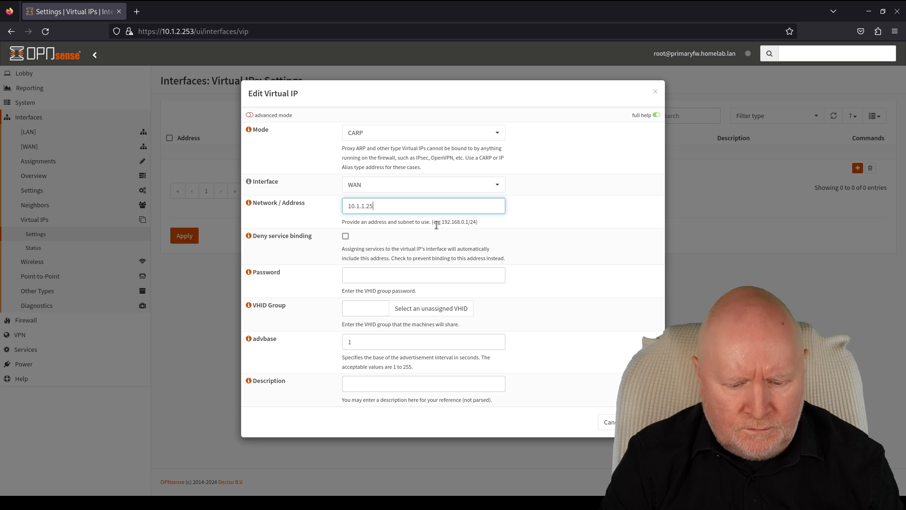
type("4/")
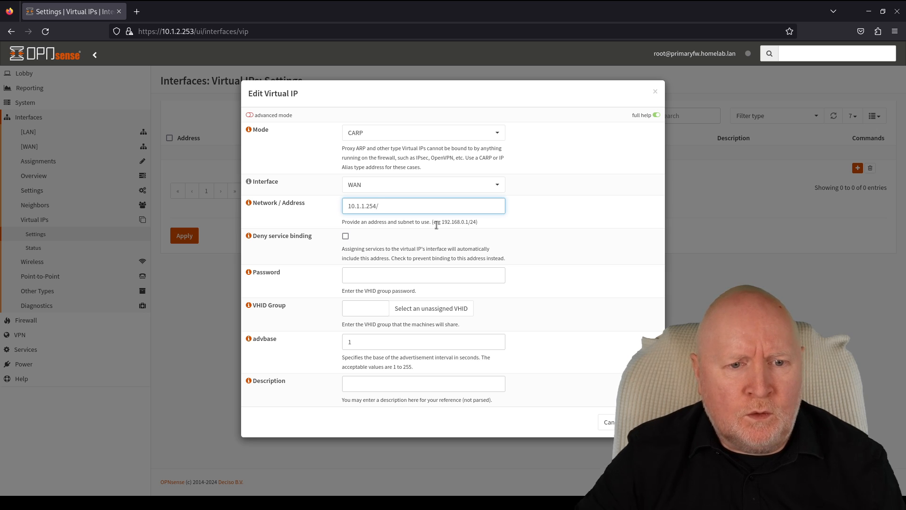
type("24")
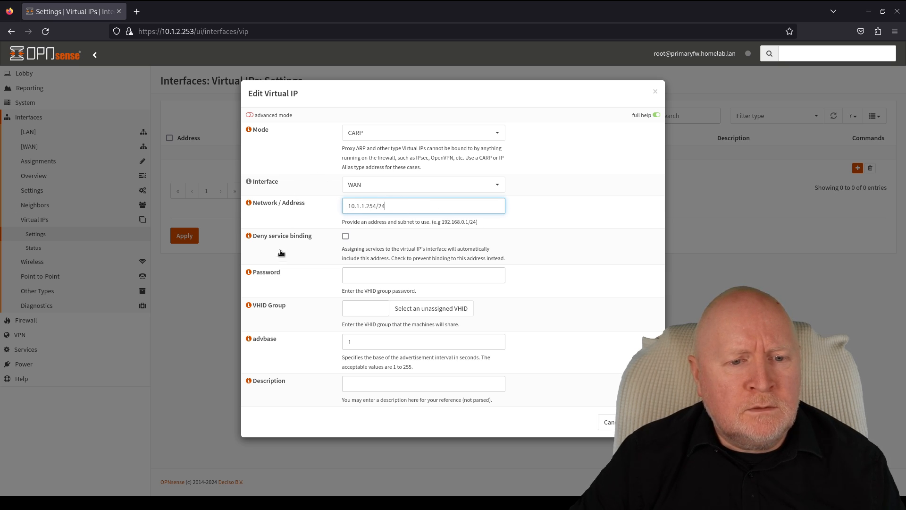
left_click(373, 276)
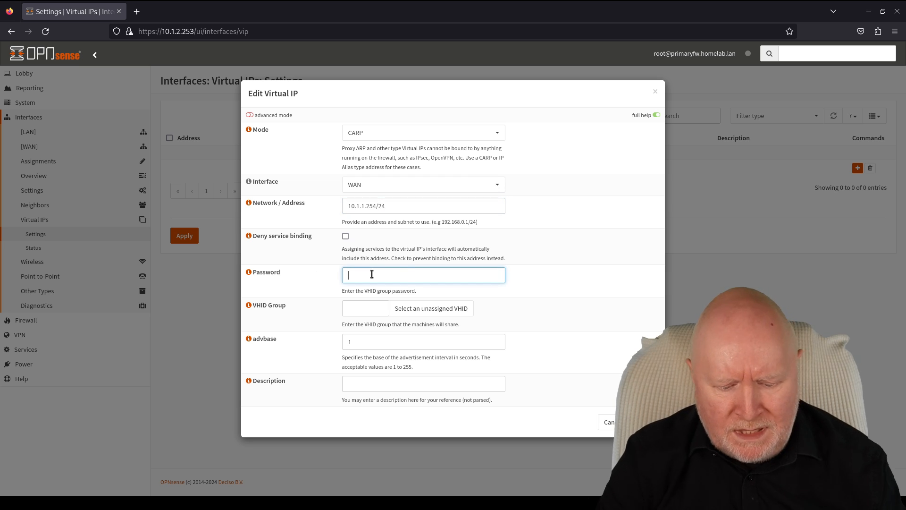
- Enter the VHID group password, assign VHID 1, describe it 'WAN VIP' and save
type("a*********")
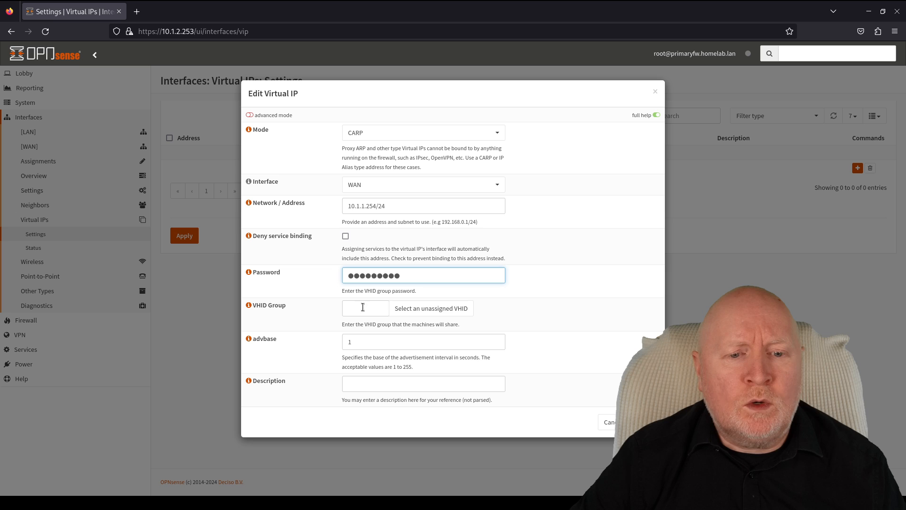
left_click(434, 315)
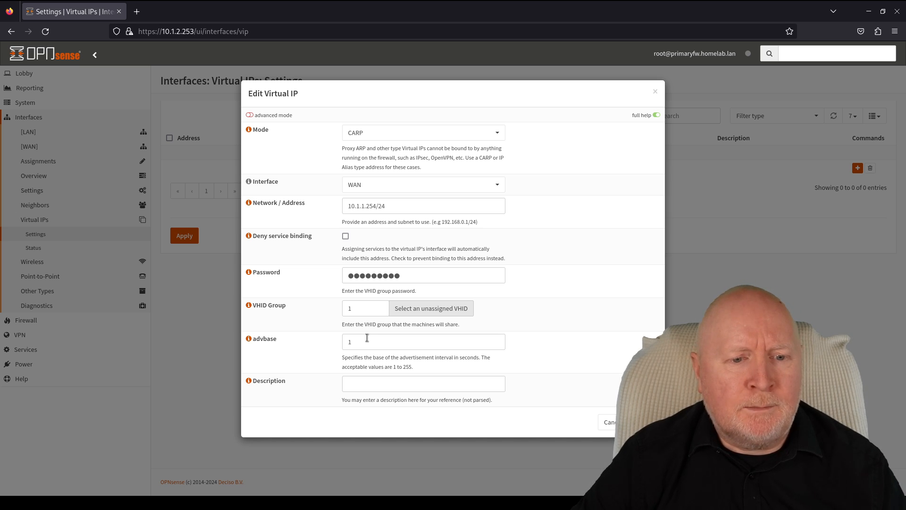
left_click(364, 383)
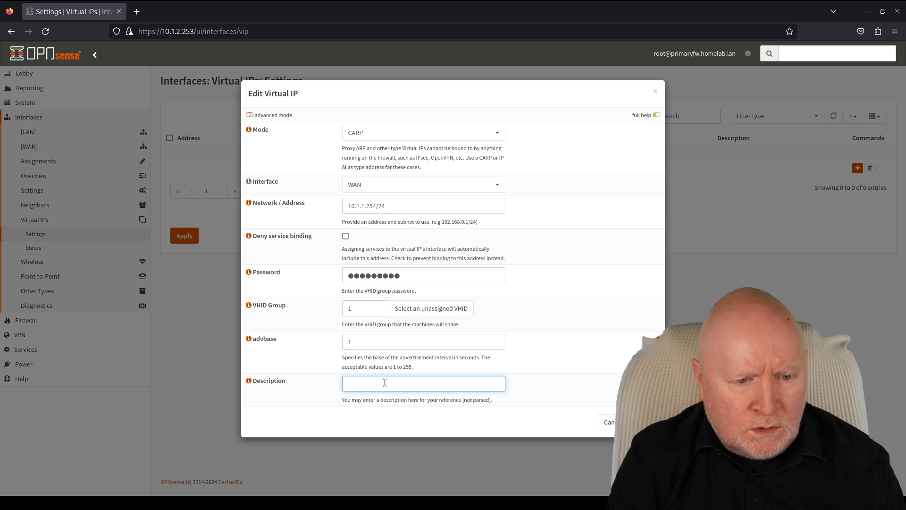
type("WAN")
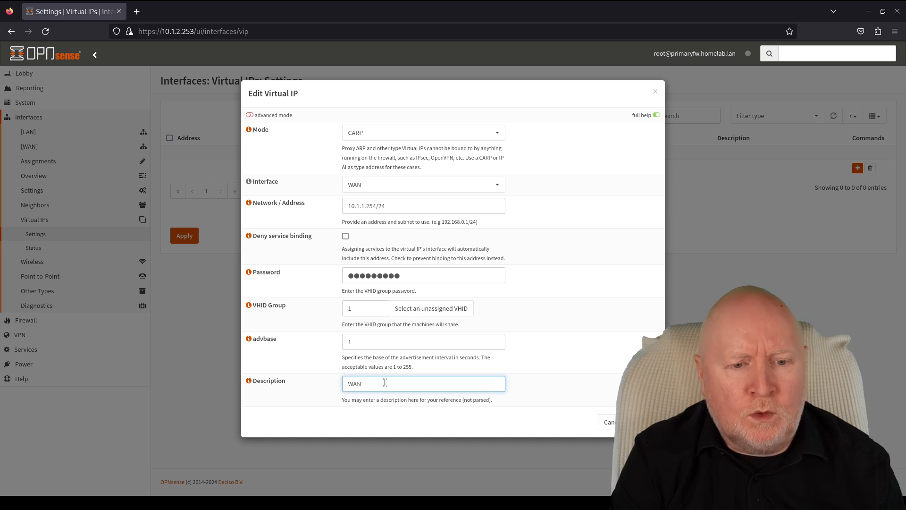
type(" VIP")
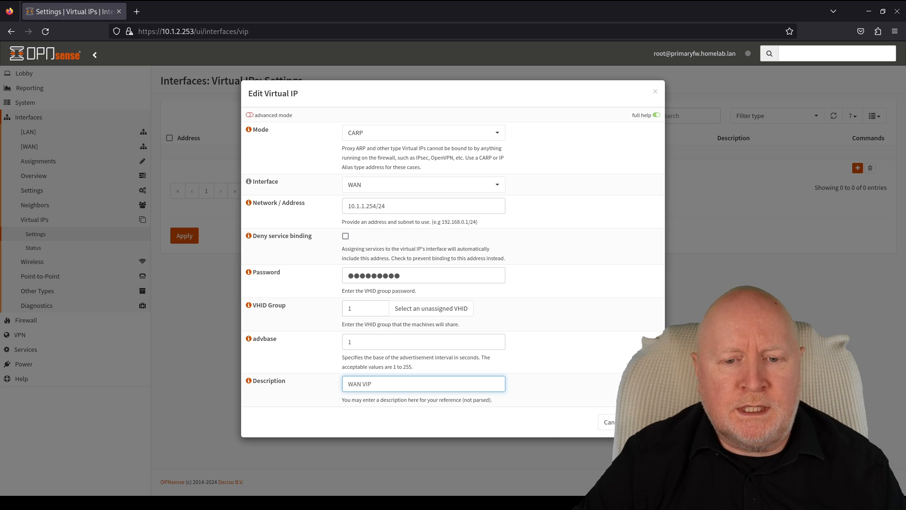
left_click(638, 422)
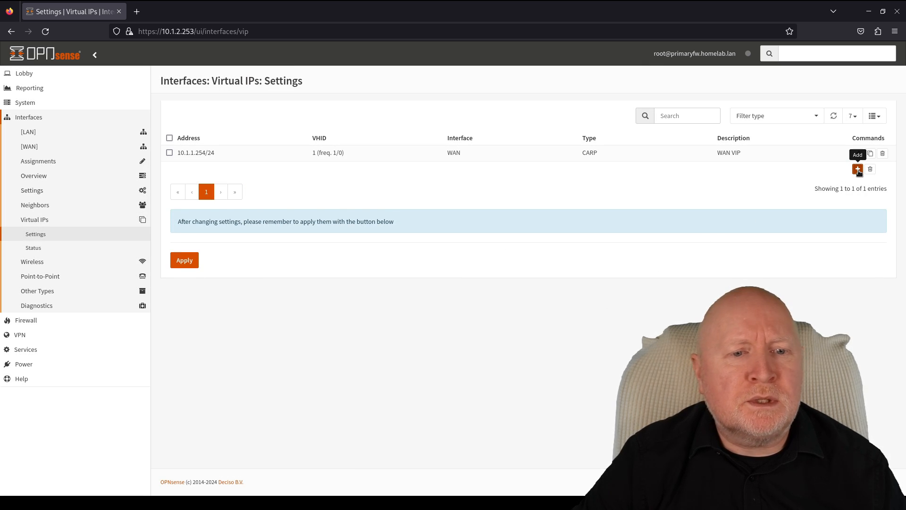
- Add a second CARP virtual IP with address 10.1.2.254/24, fixing a doubled dot
left_click(858, 169)
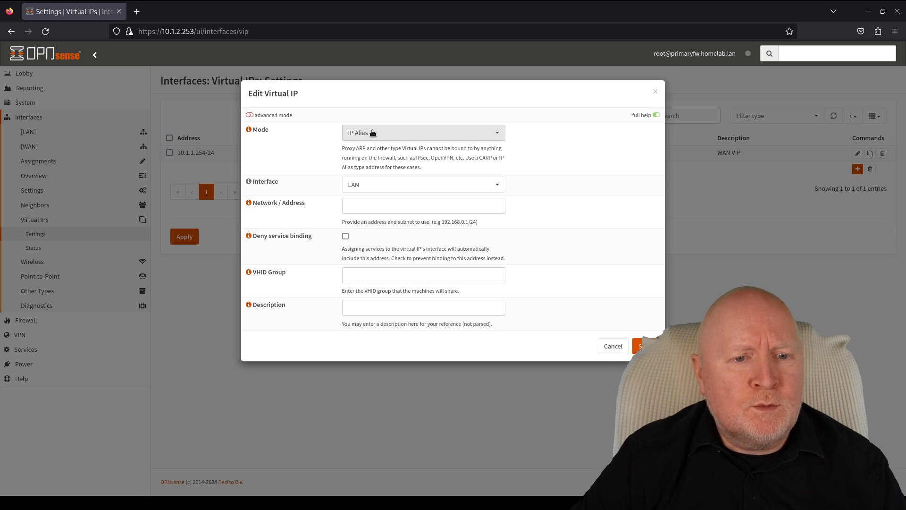
left_click(375, 132)
left_click(365, 182)
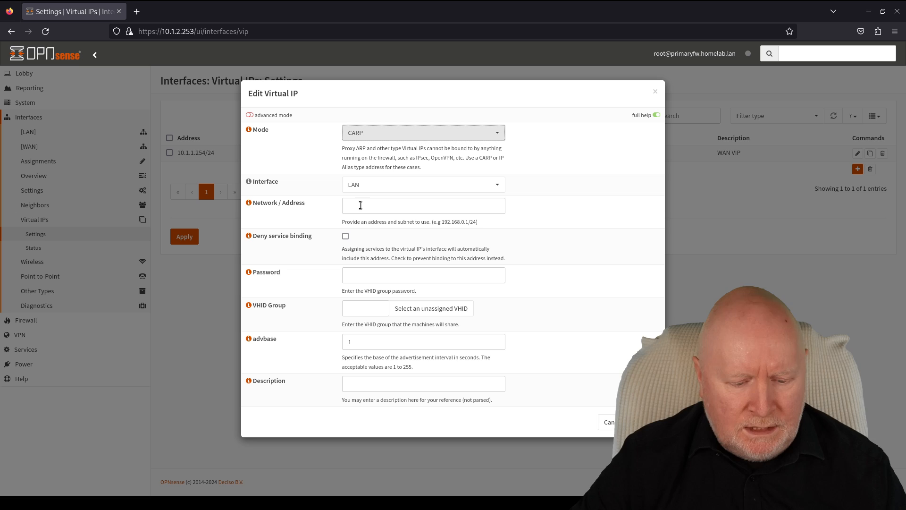
left_click(473, 200)
type("10")
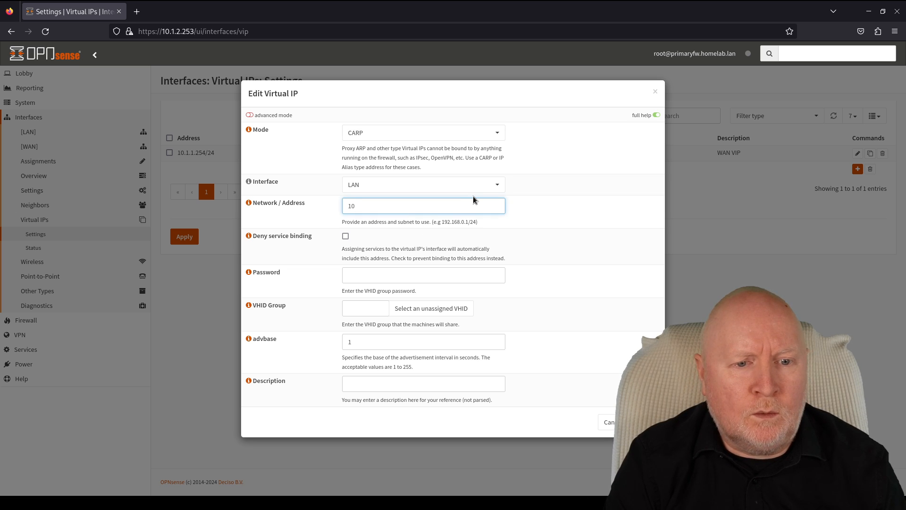
type(".1.2.")
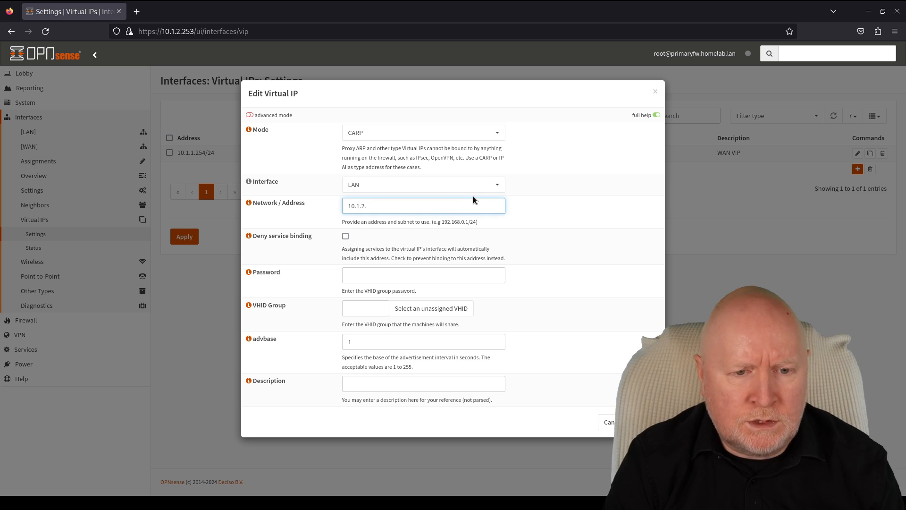
type(".254")
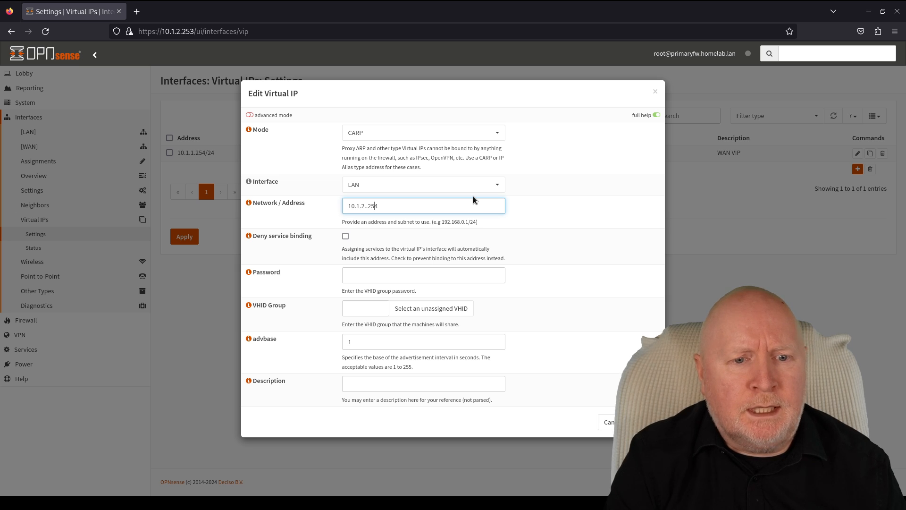
key("Left")
key("Left")
key("BackSpace")
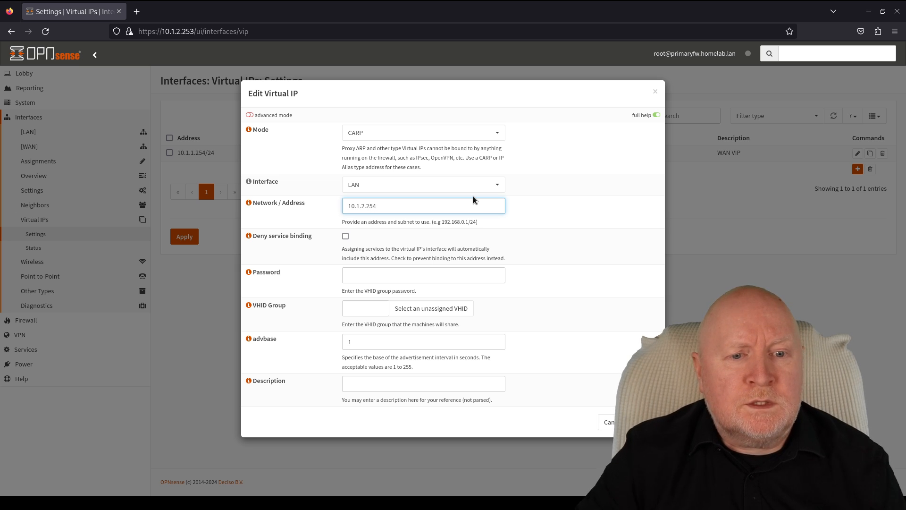
type("/24")
left_click(428, 270)
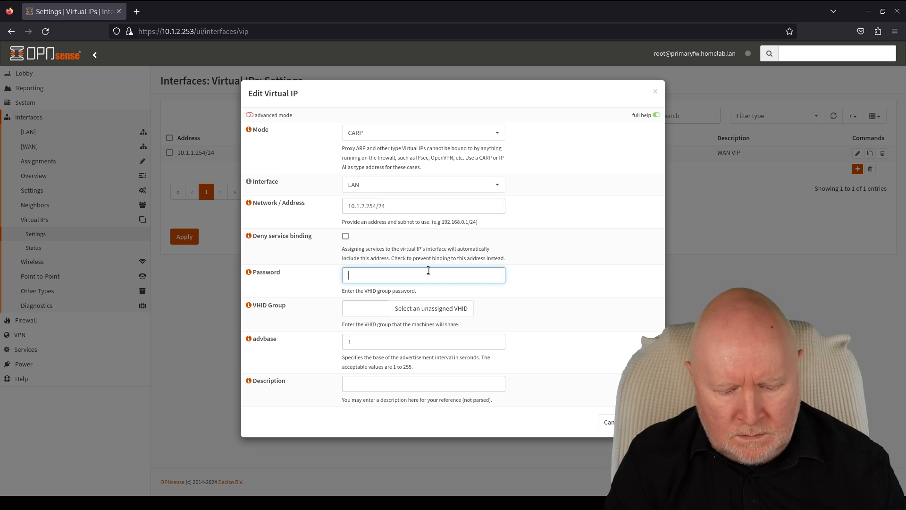
- Enter the VHID group password, assign VHID 2, describe it 'LAN VIP' and save
type("********")
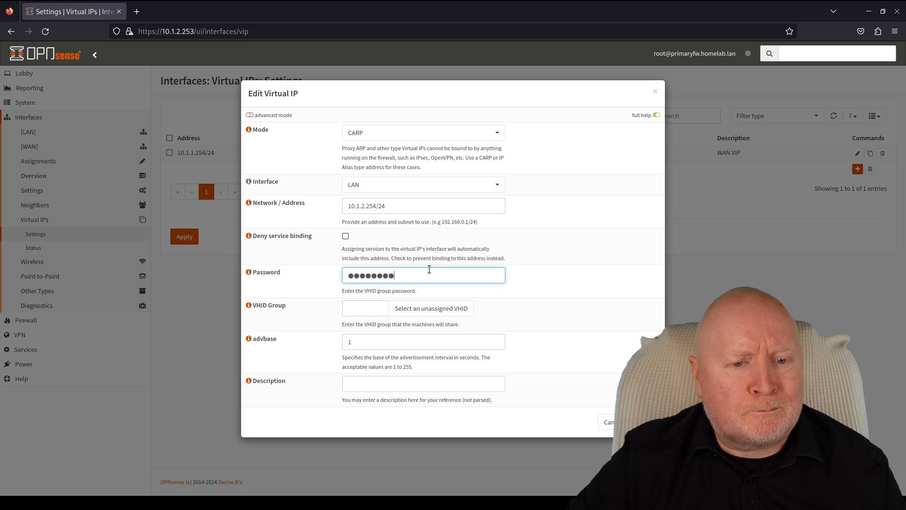
type("*")
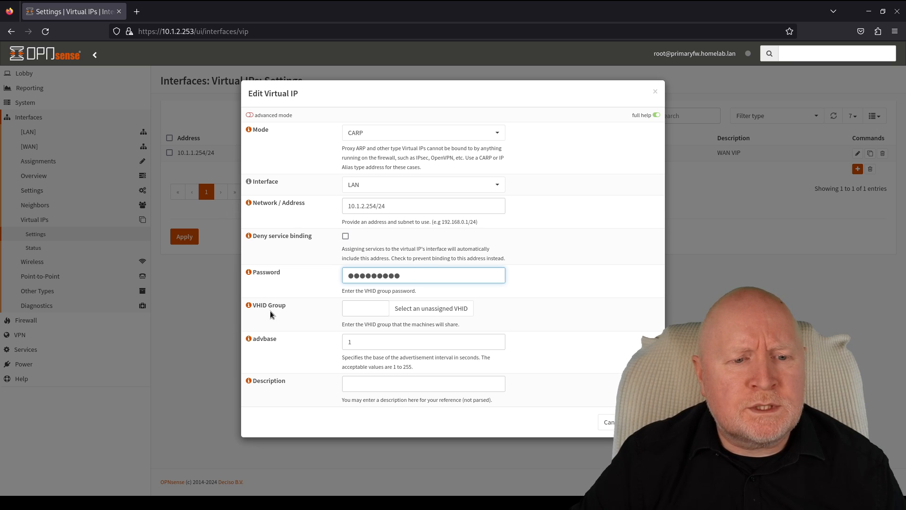
left_click(443, 309)
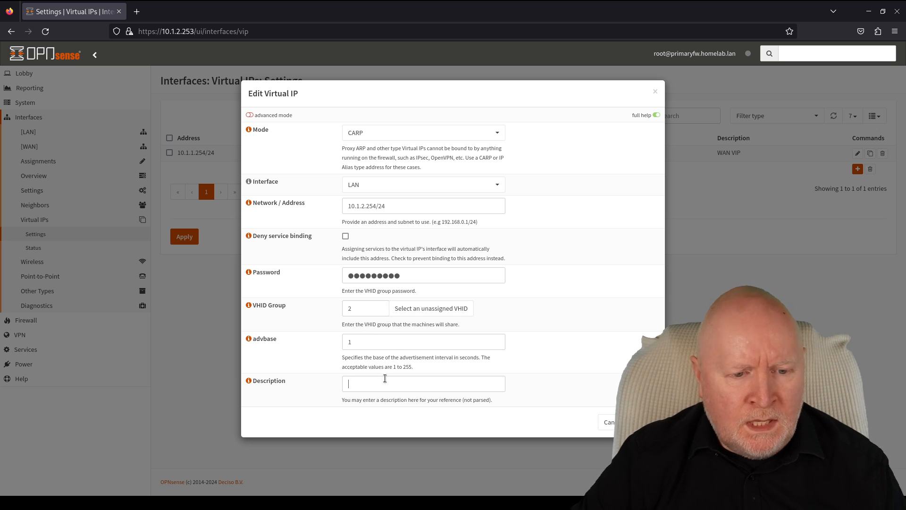
left_click(442, 384)
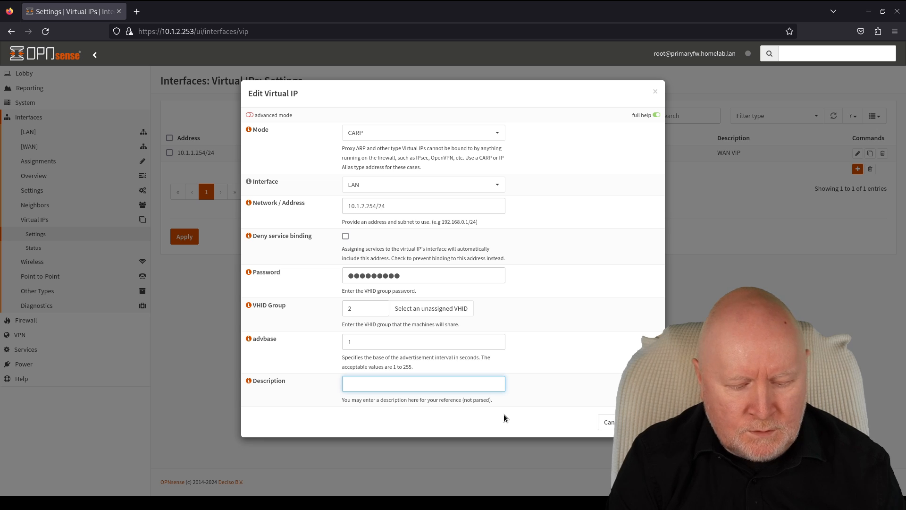
type("LAN VIP")
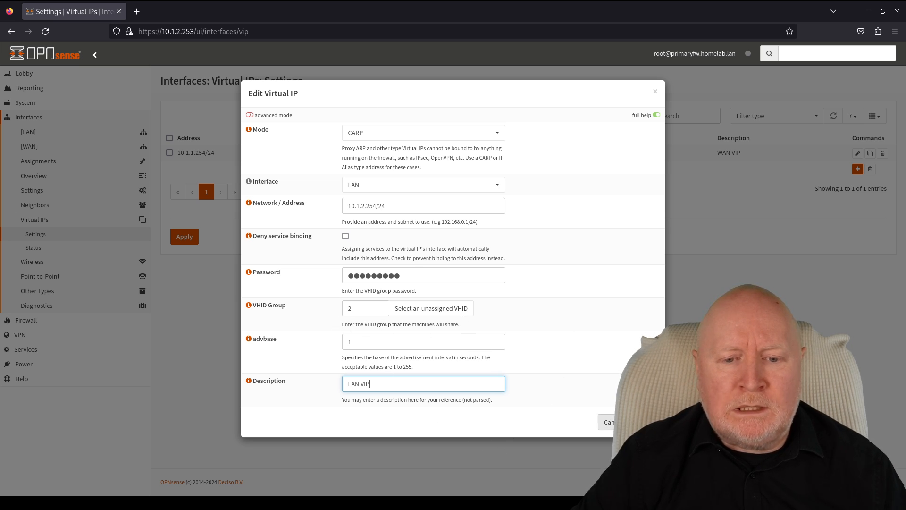
left_click(640, 422)
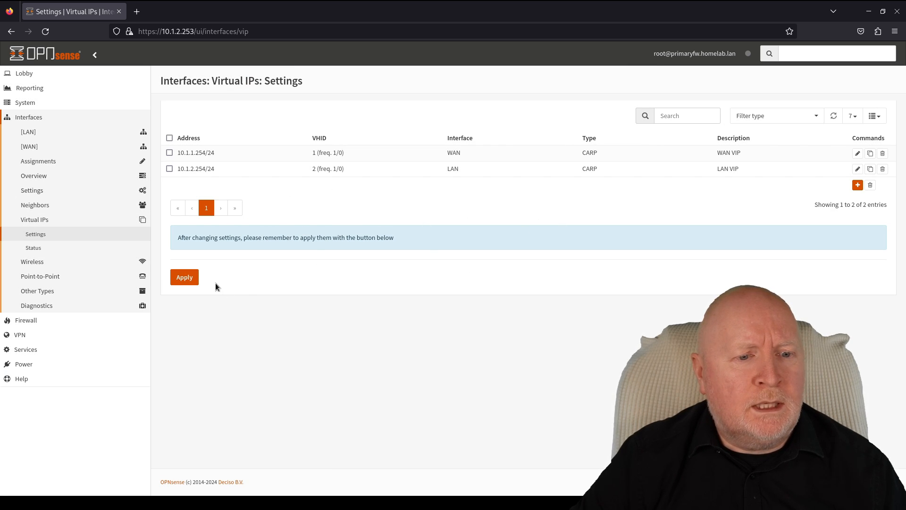
- Apply the pending WAN VIP and LAN VIP changes
left_click(192, 278)
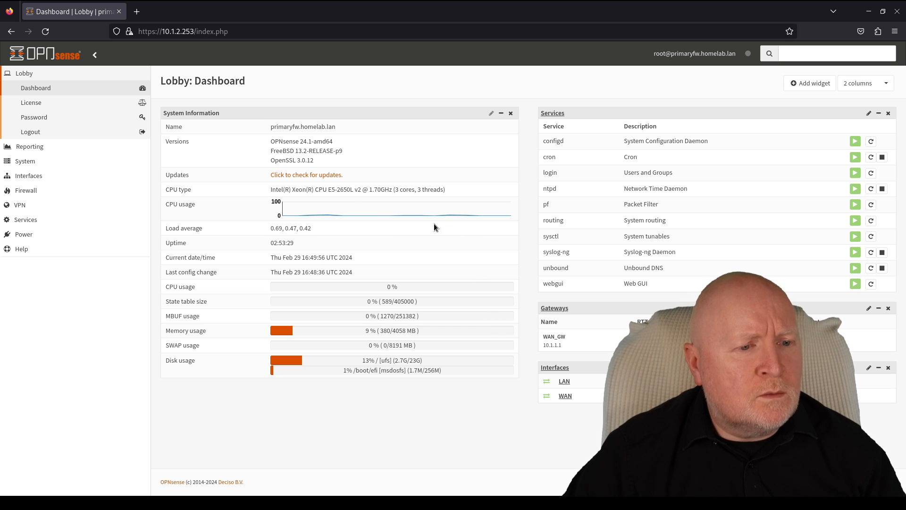
- Create a new firewall alias named NAT_Subnets of type Network(s)
left_click(50, 190)
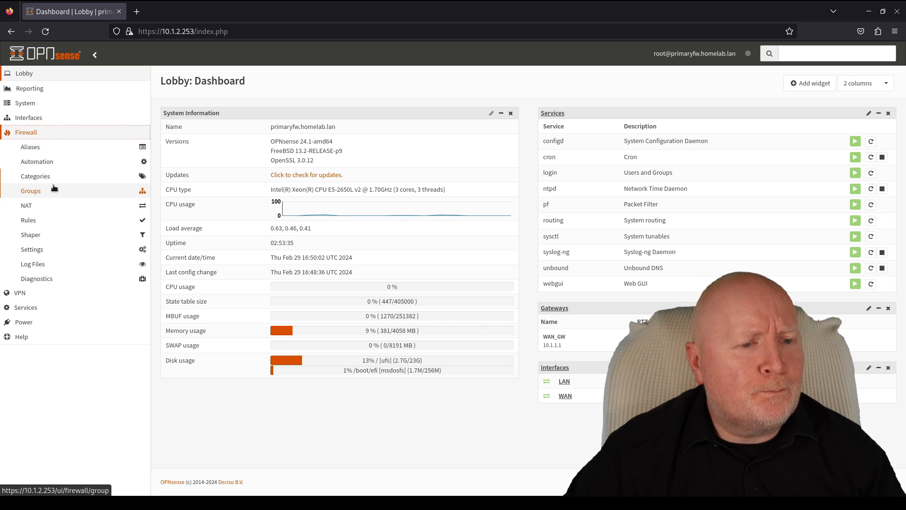
left_click(67, 146)
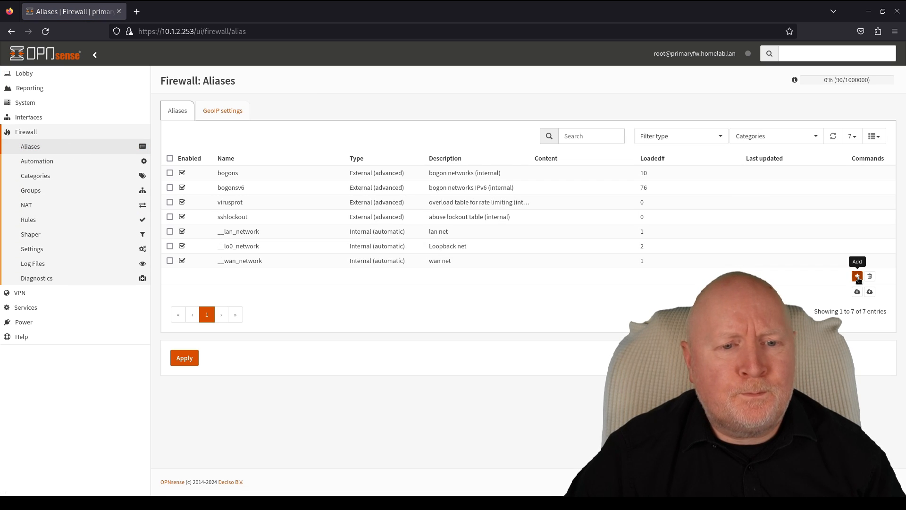
left_click(858, 276)
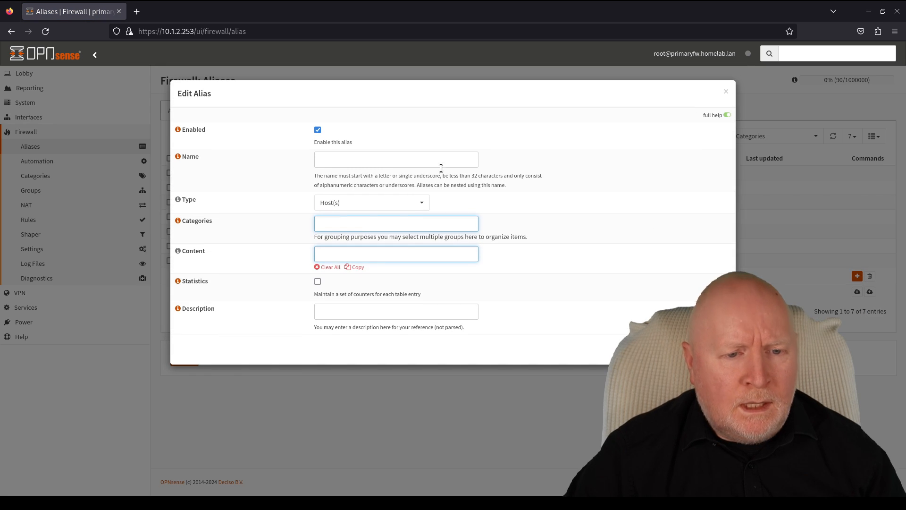
left_click(440, 159)
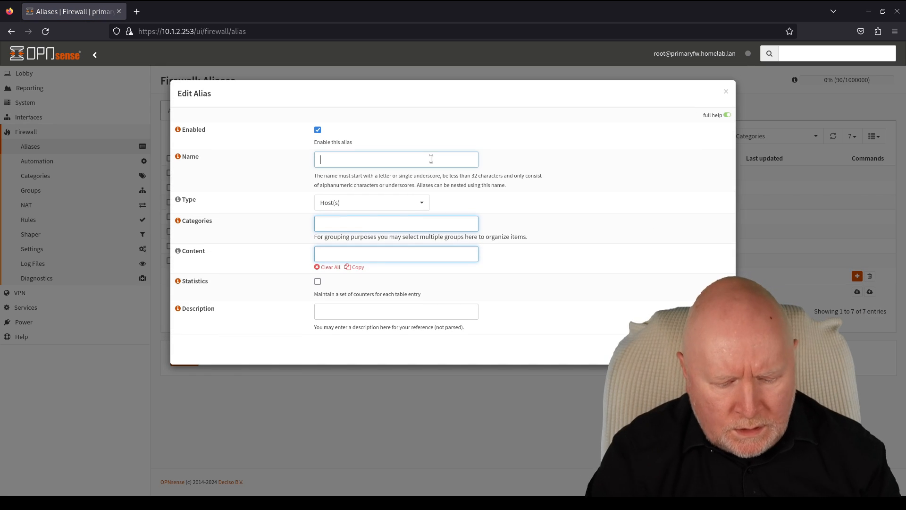
type("NAT")
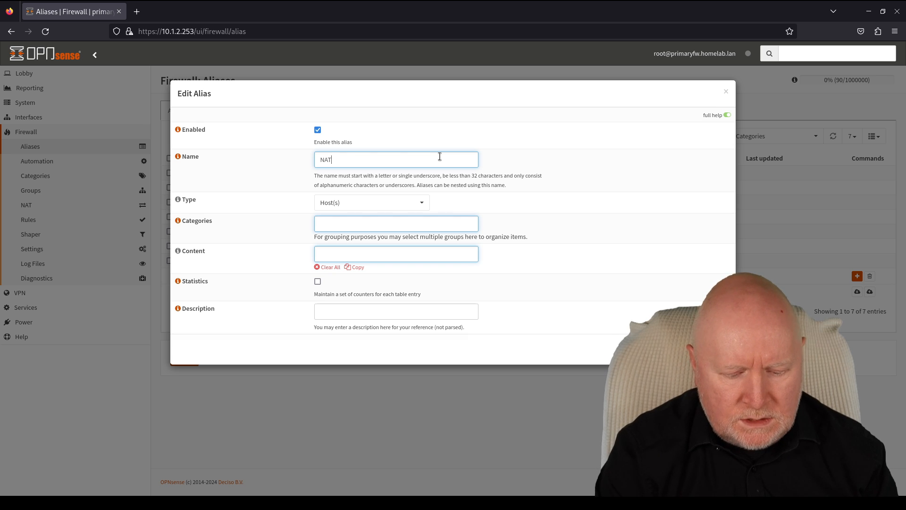
type("_Subnets")
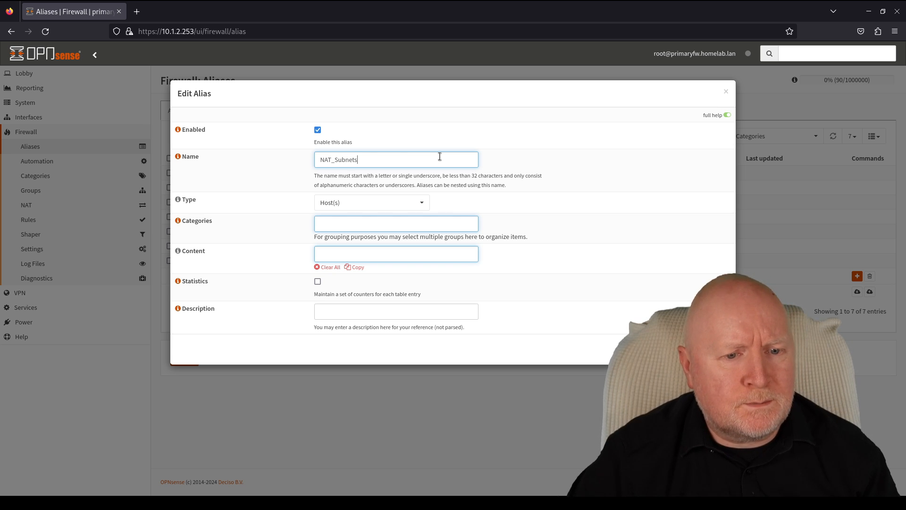
left_click(376, 204)
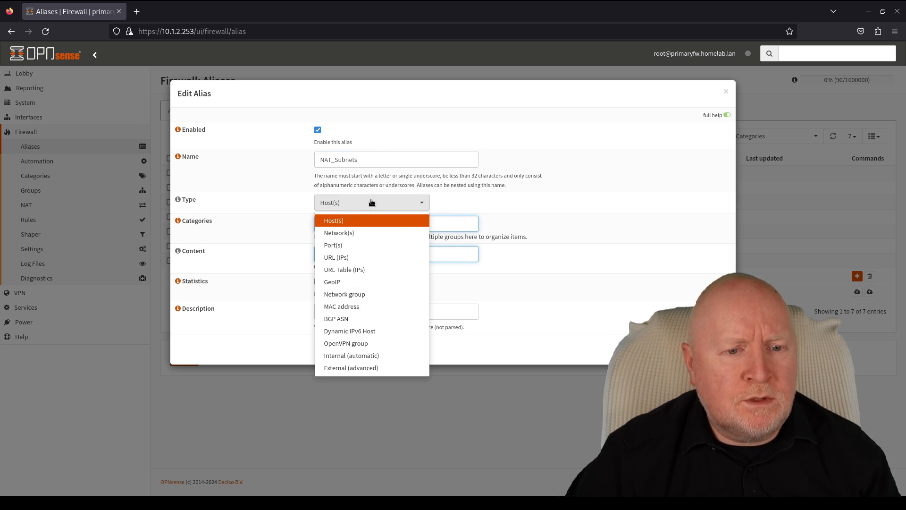
left_click(350, 232)
left_click(355, 220)
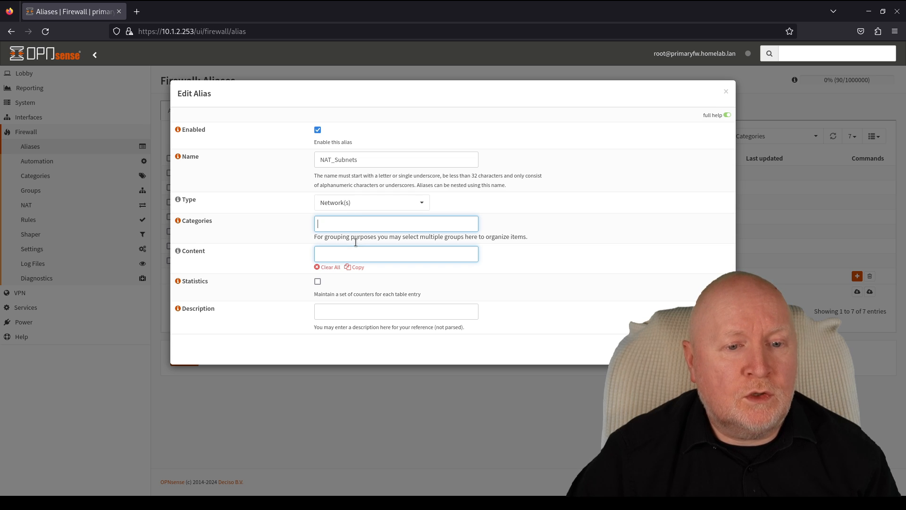
- Give the alias content 10.1.2.0/24 and description 'Networks needing WAN NAT', then save and apply
left_click(403, 259)
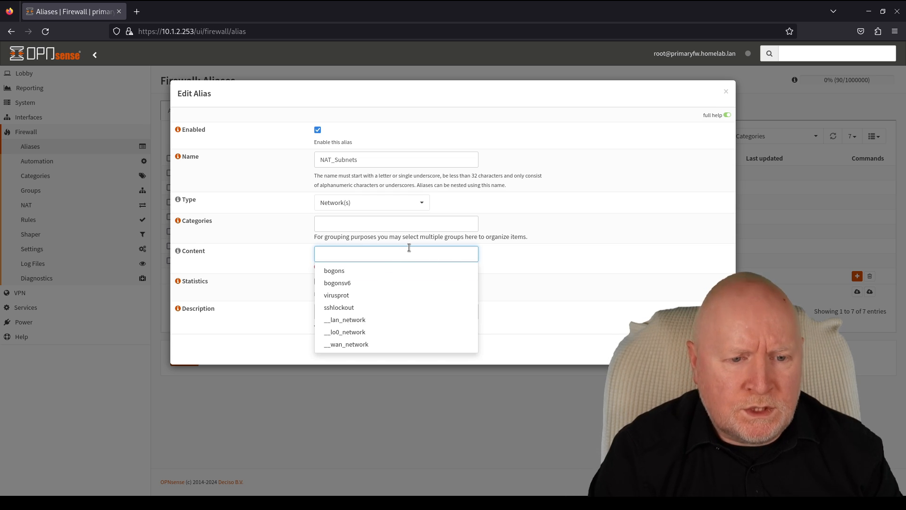
type("10.1.2.0/24")
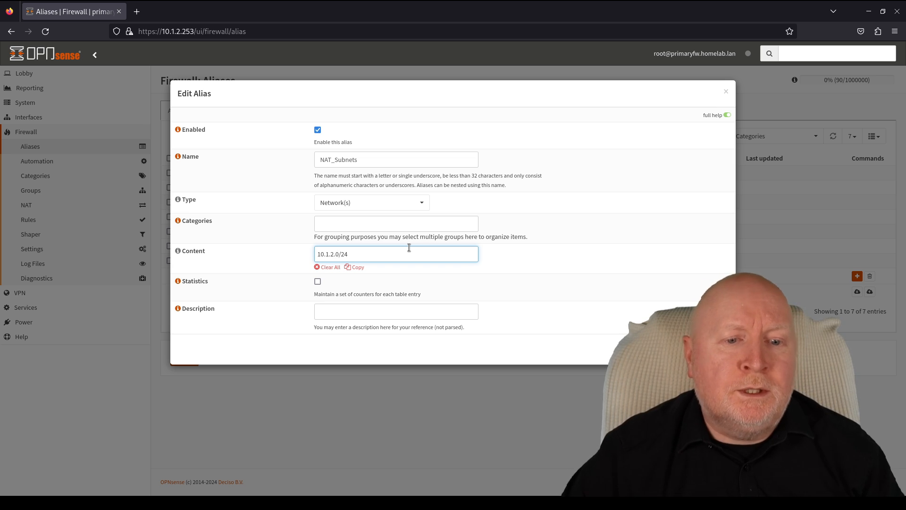
key("Return")
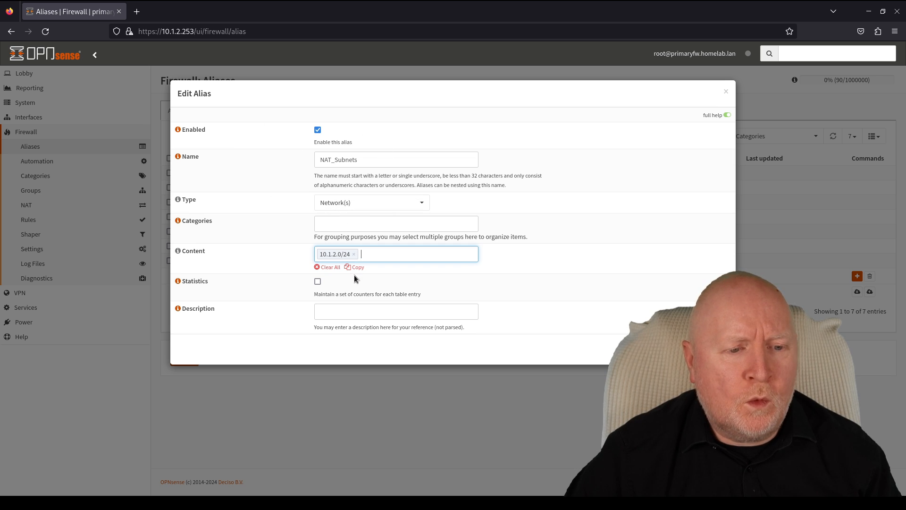
left_click(349, 311)
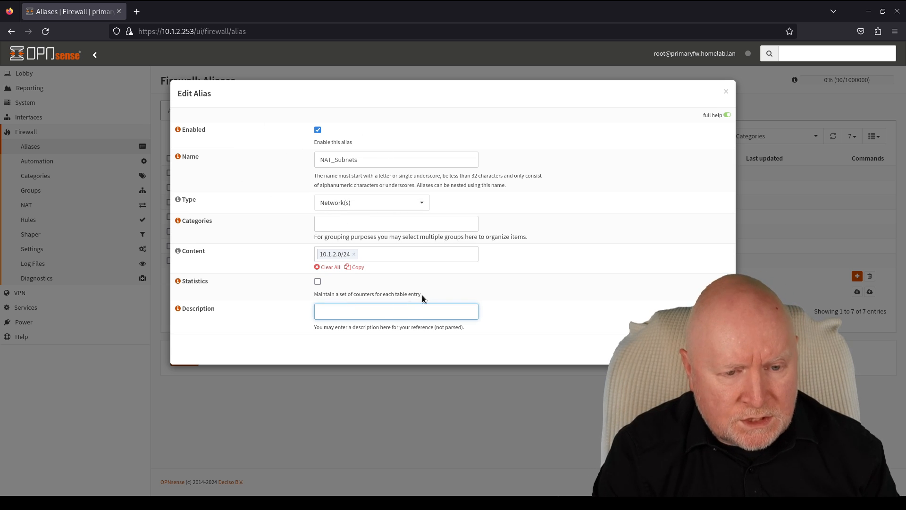
type("Netw")
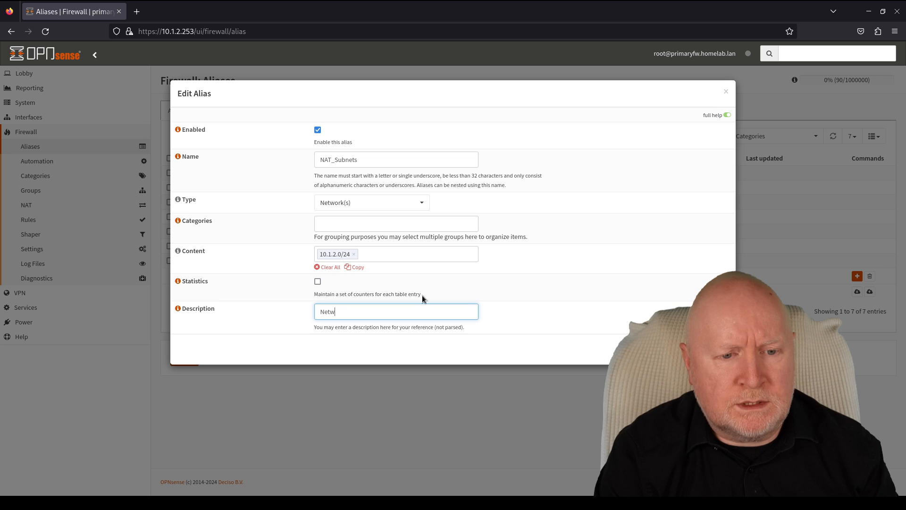
type("orks need")
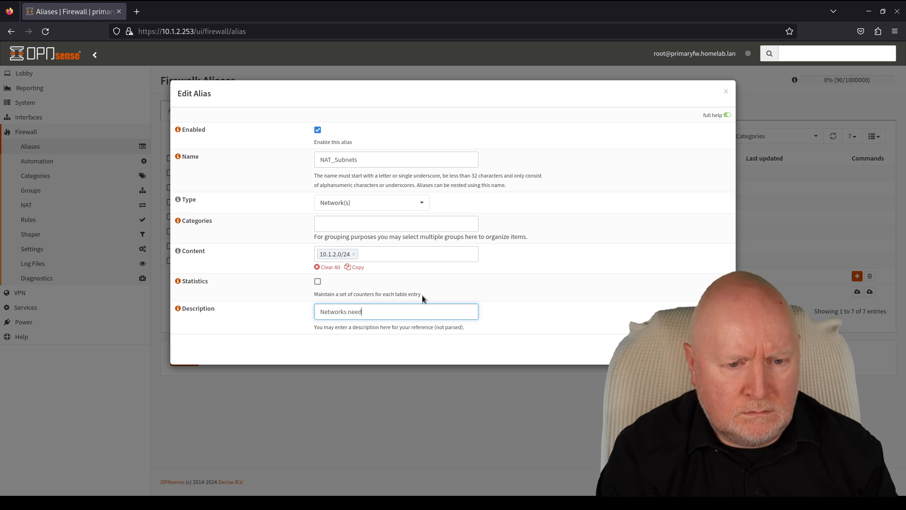
type("ing WAN NAT")
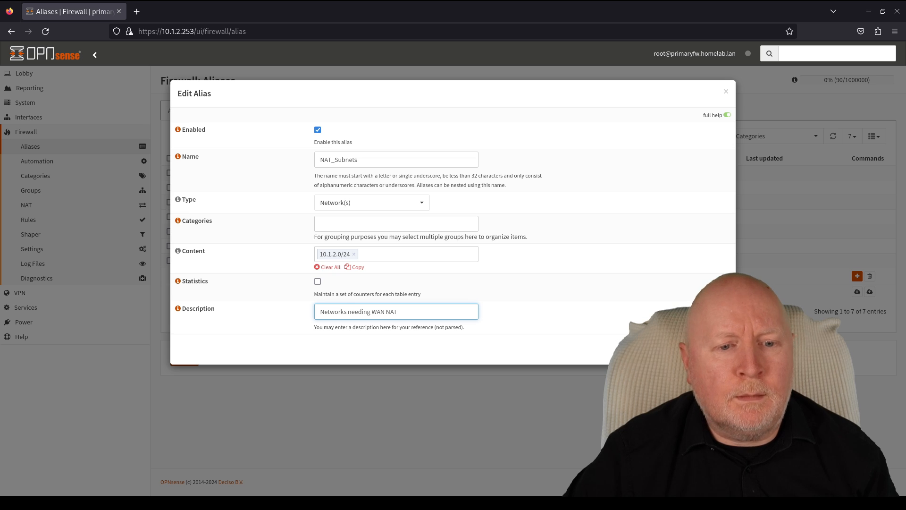
key("Return")
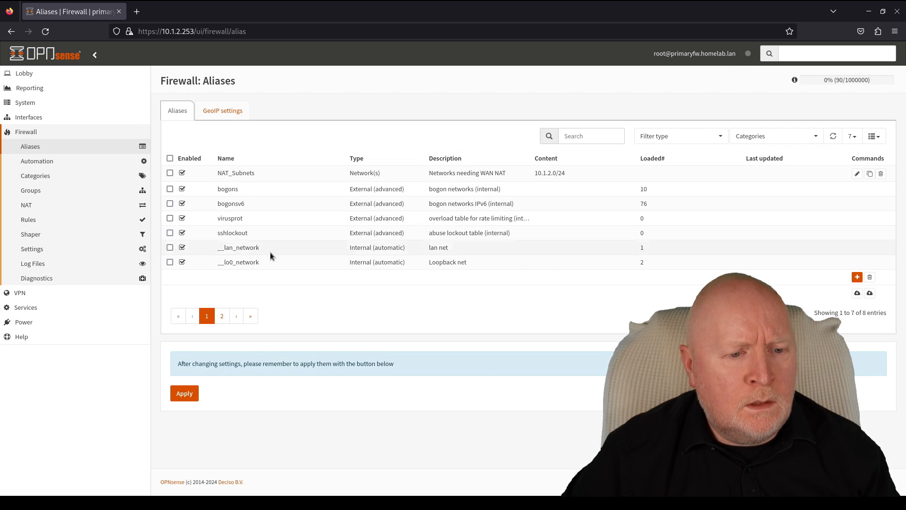
left_click(182, 394)
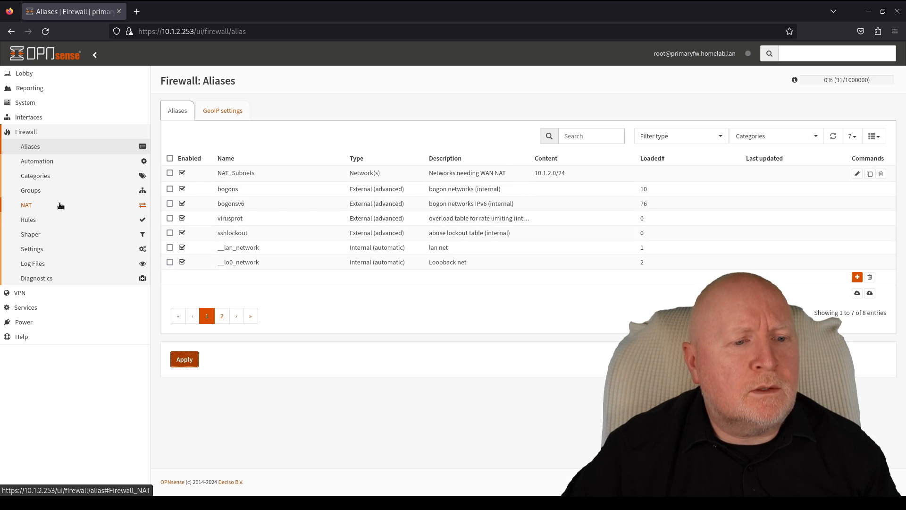
- Switch Firewall > NAT > Outbound to manual outbound NAT rule generation and apply it
left_click(30, 205)
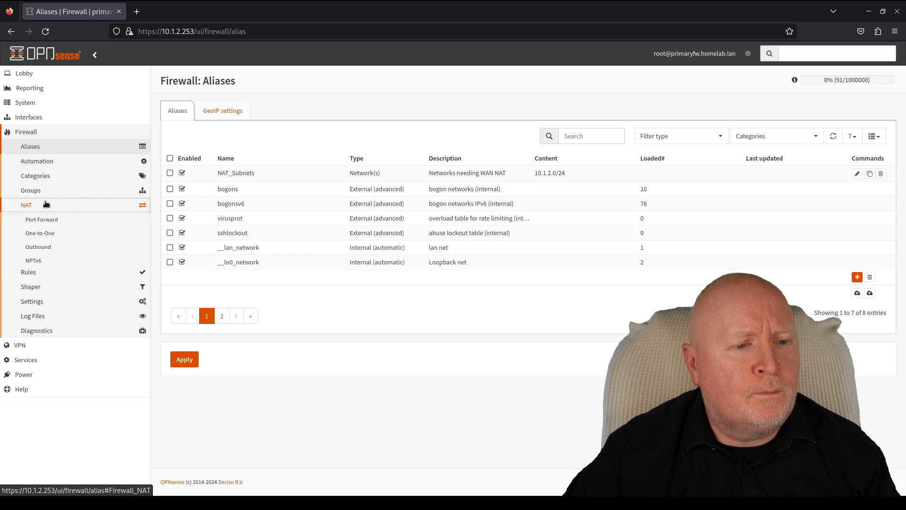
left_click(44, 252)
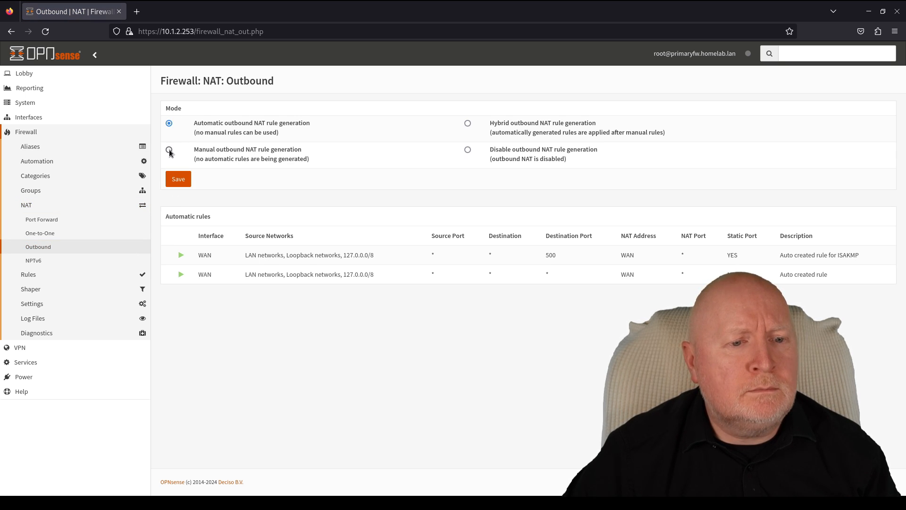
left_click(167, 180)
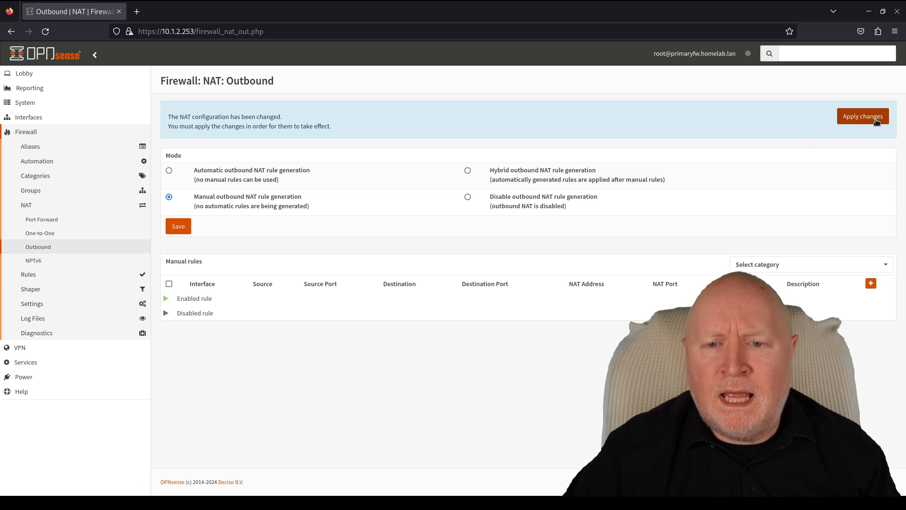
left_click(863, 117)
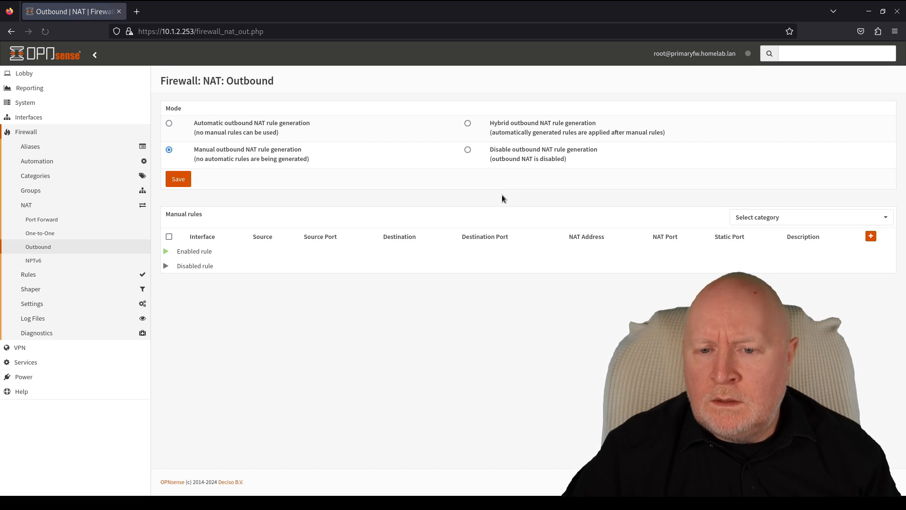
- Save a manual outbound NAT rule translating source NAT_Subnets to the 10.1.1.254 WAN VIP
left_click(872, 236)
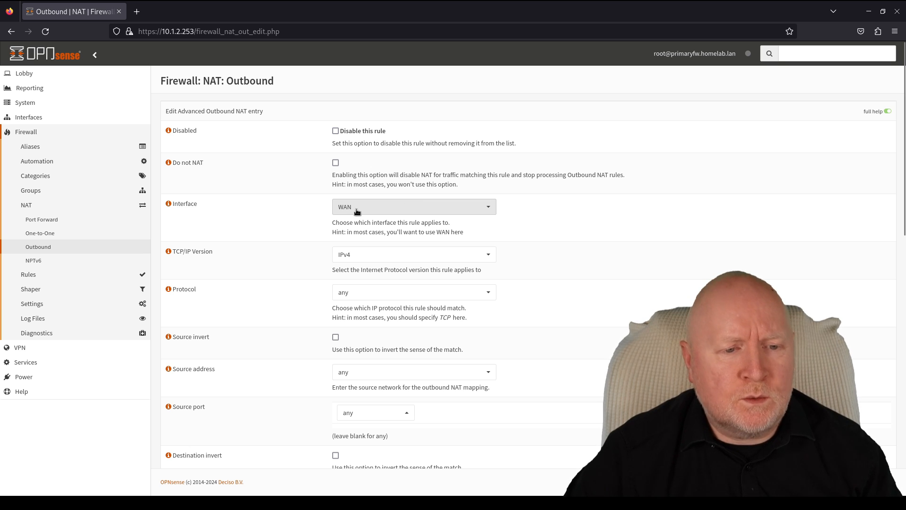
scroll(686, 285, "down", 2)
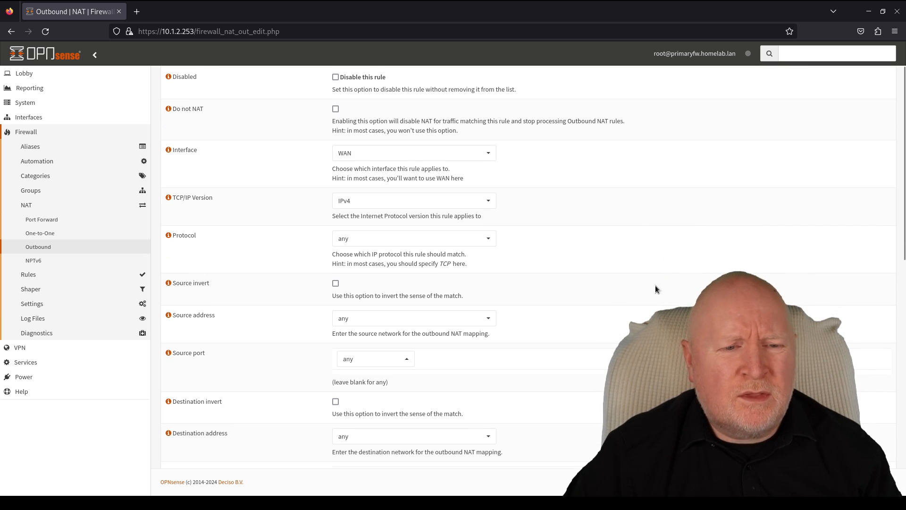
scroll(644, 313, "down", 2)
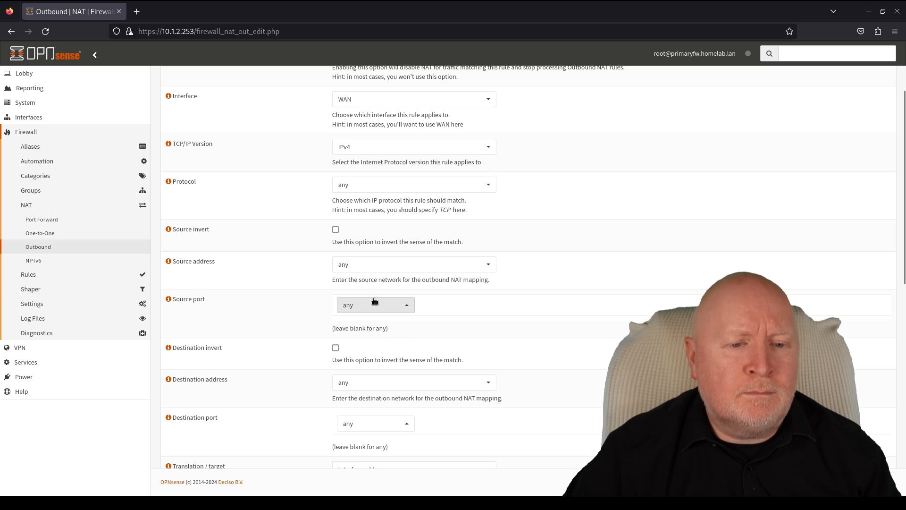
left_click(372, 270)
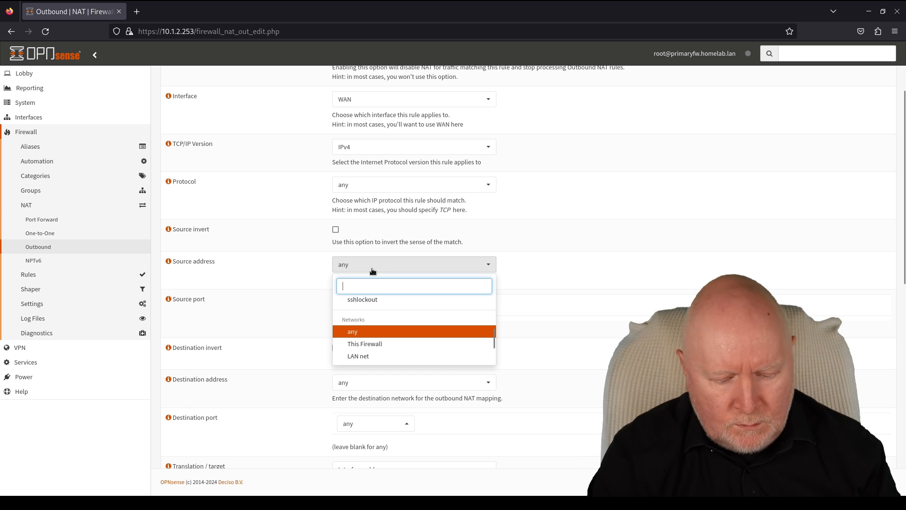
type("nat")
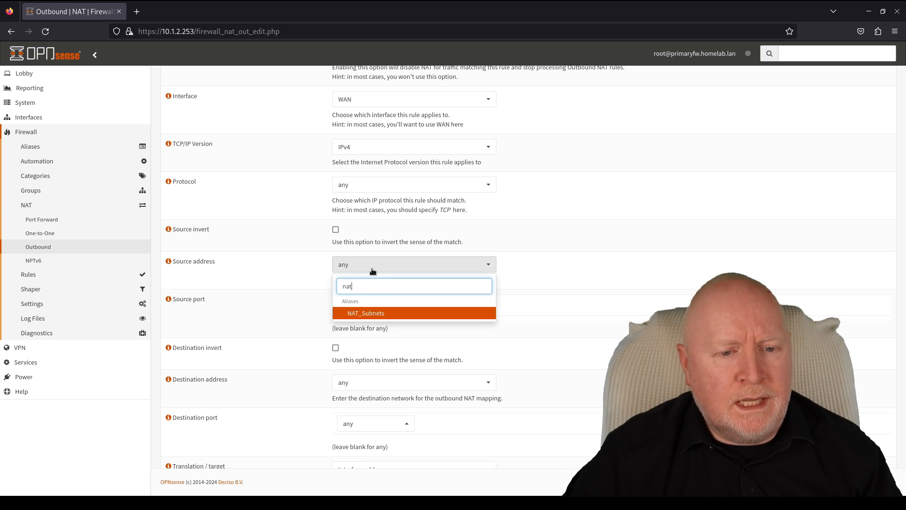
left_click(379, 314)
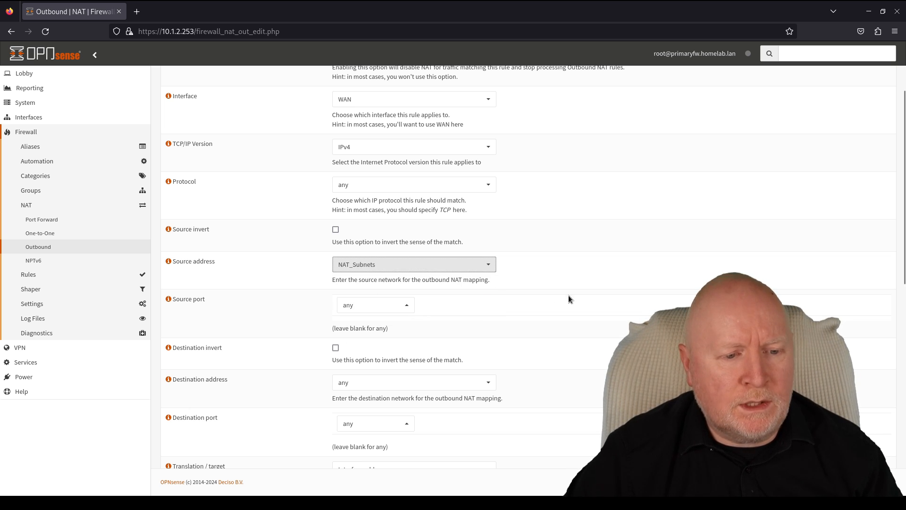
scroll(656, 302, "down", 3)
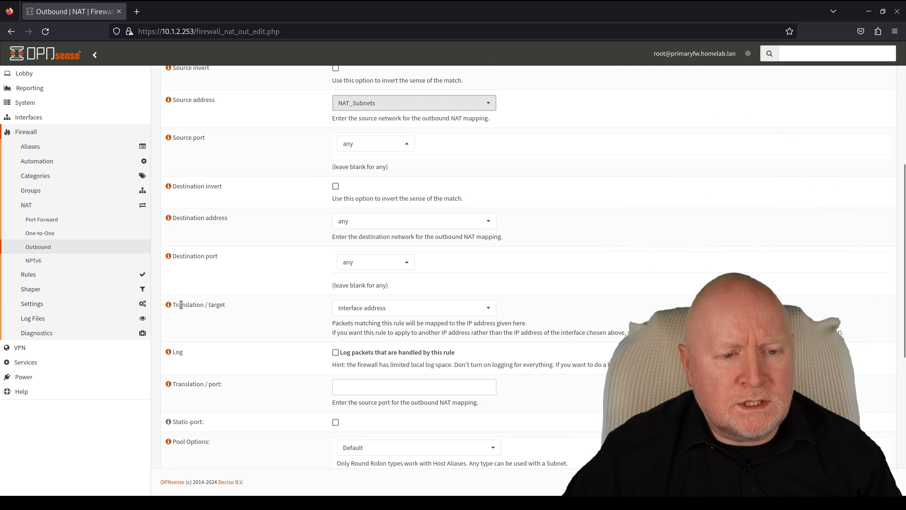
left_click(398, 312)
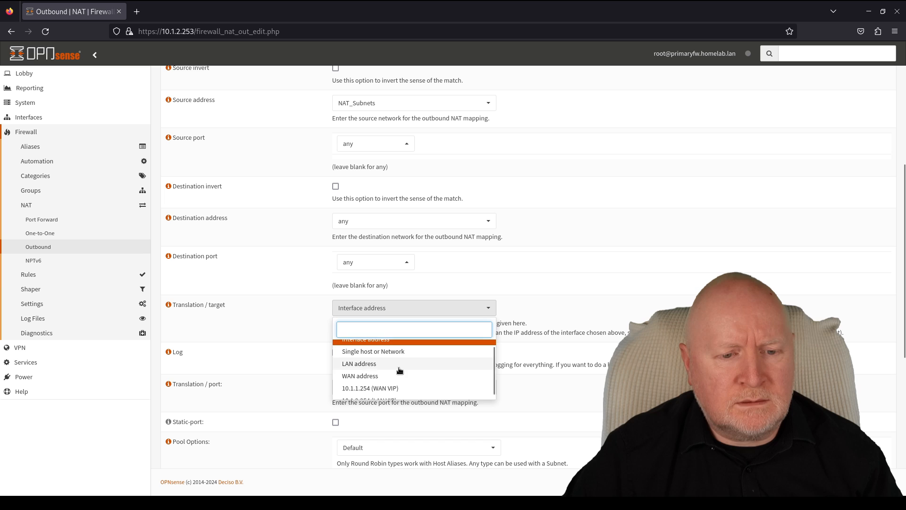
left_click(370, 388)
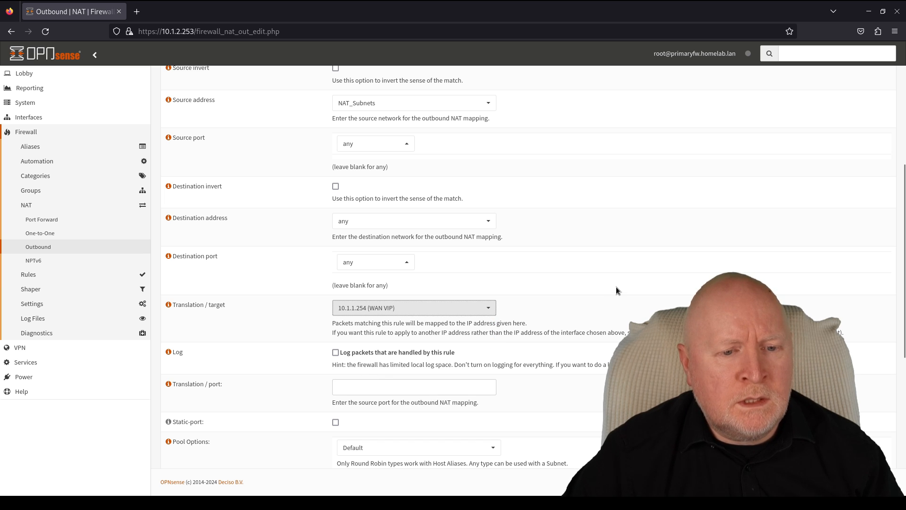
scroll(616, 290, "down", 6)
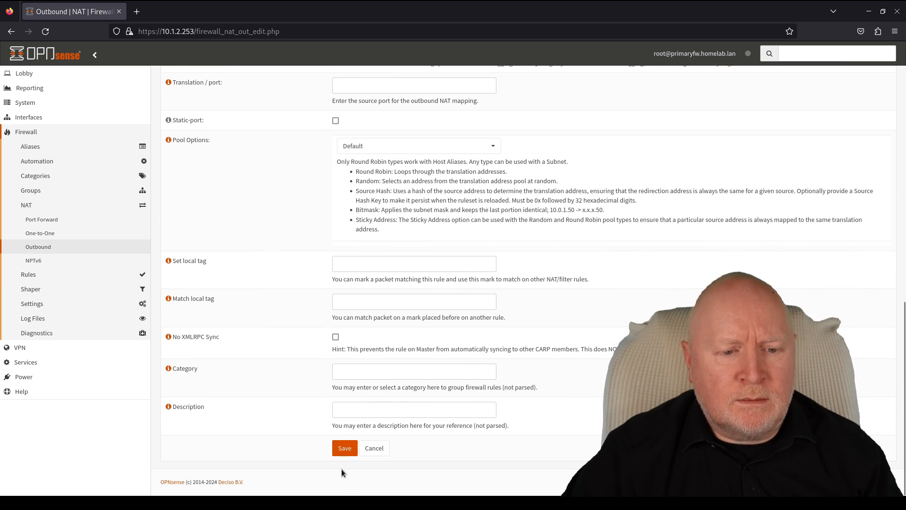
left_click(339, 449)
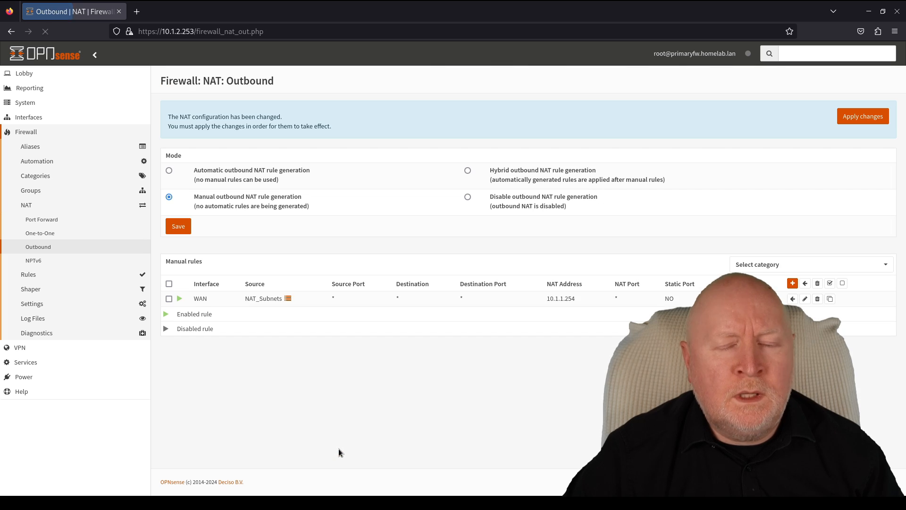
- Apply the pending outbound NAT rule that translates NAT_Subnets to 10.1.1.254
left_click(863, 117)
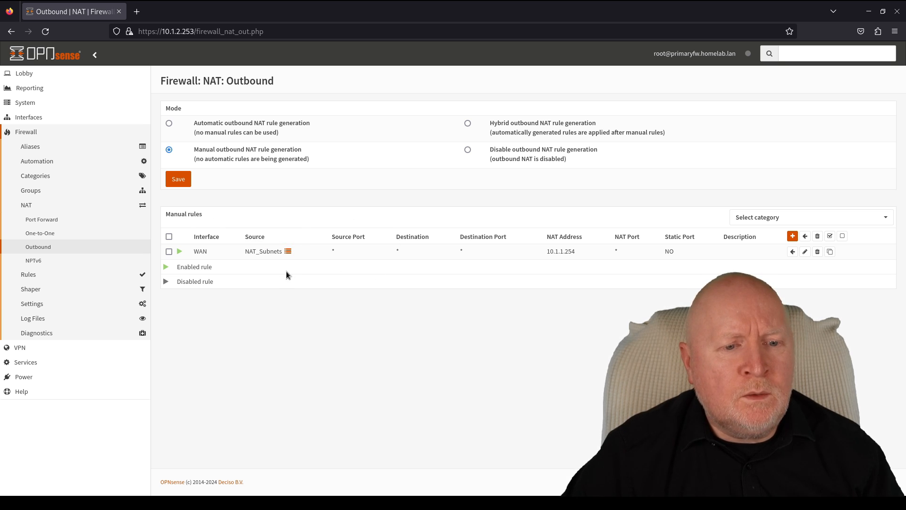
mouse_move(254, 248)
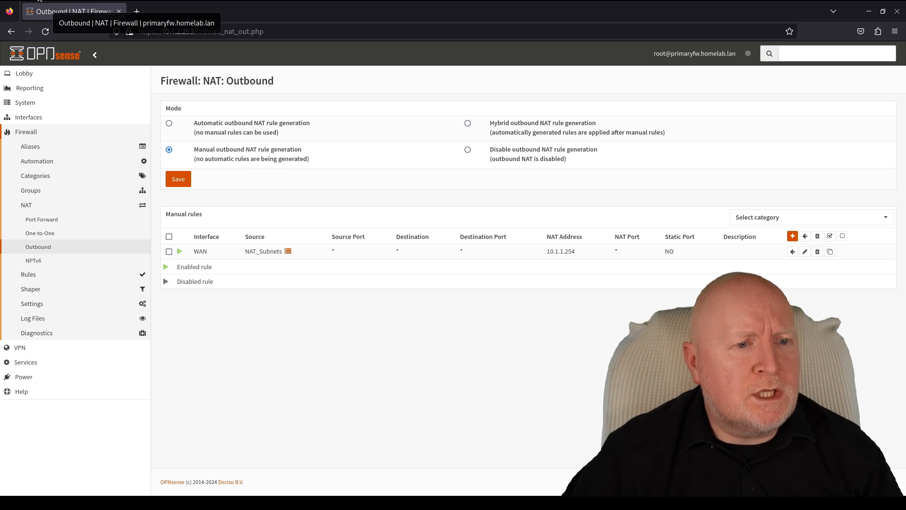
- Ping 10.1.1.40 from the terminal, then stop it to see the statistics
mouse_move(0, 0)
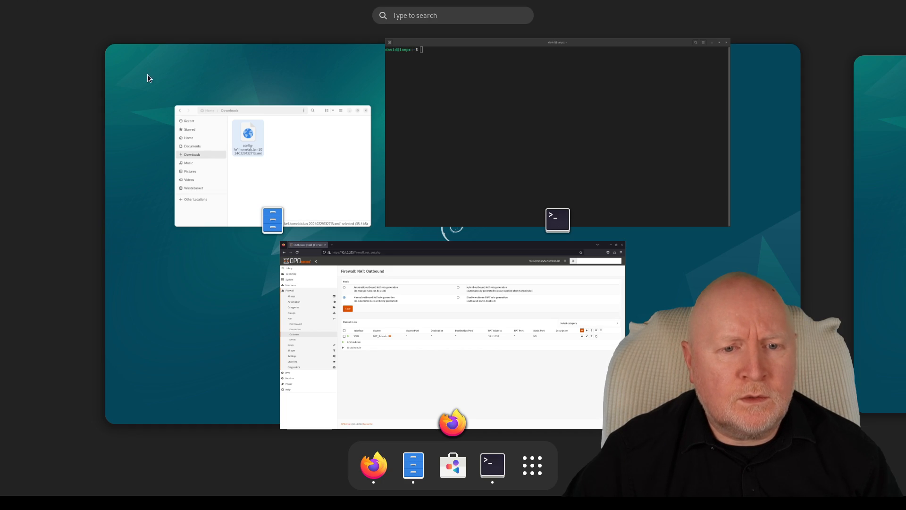
left_click(452, 149)
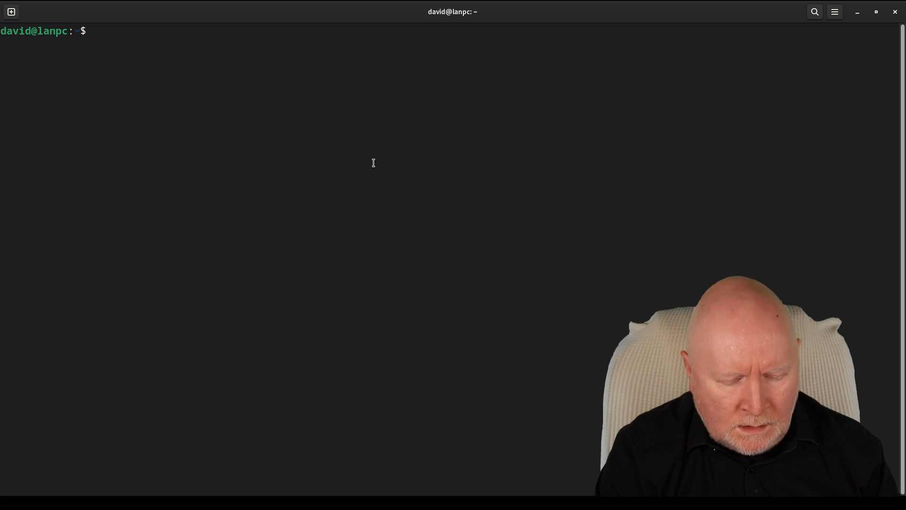
type("ping 10.")
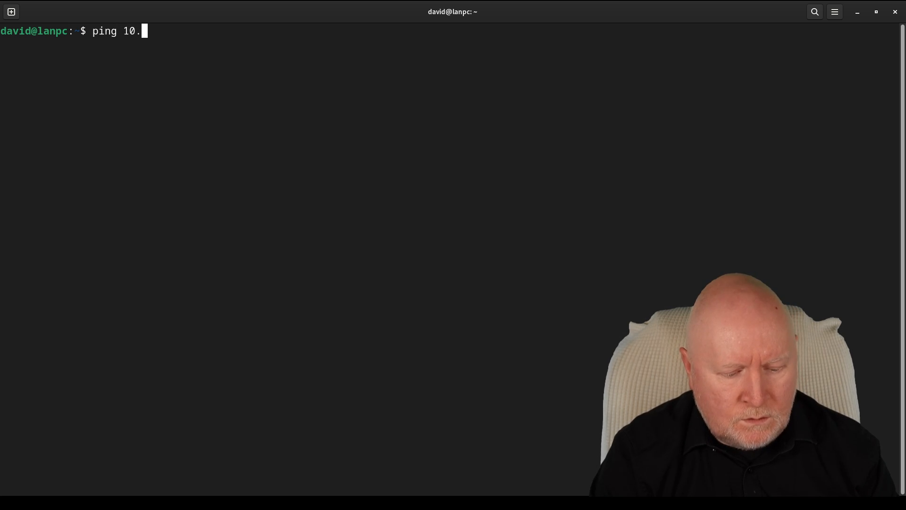
type("1.1.40")
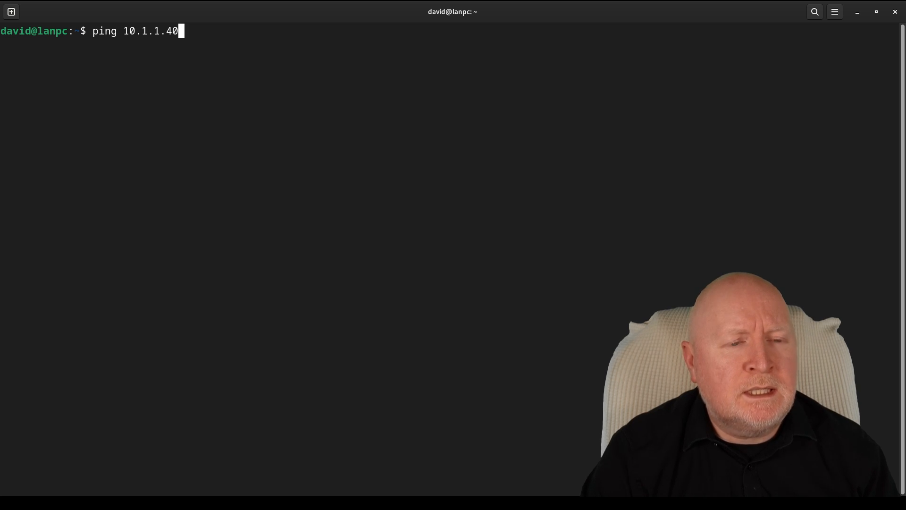
key("Return")
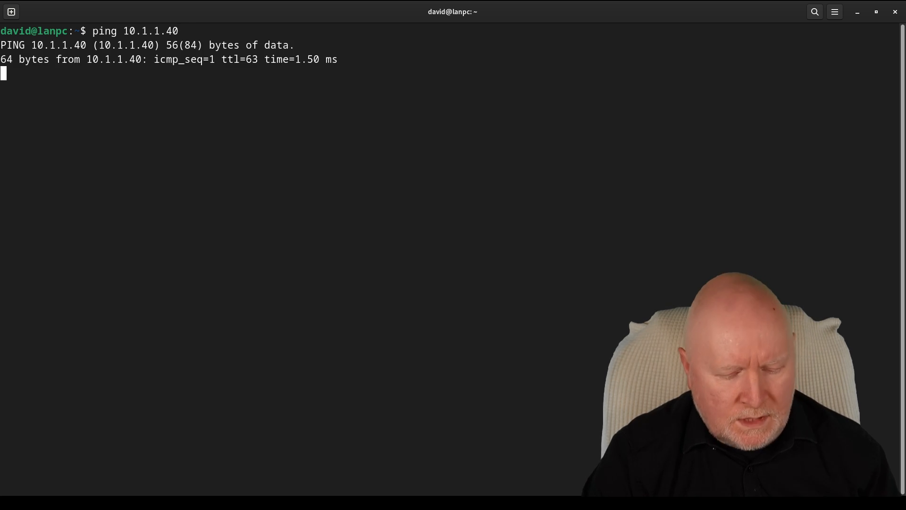
key("ctrl+c")
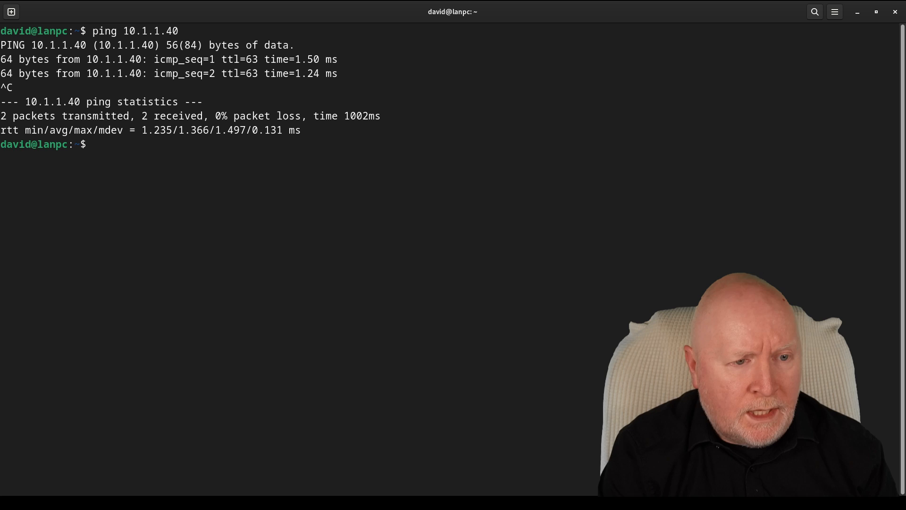
- SSH into 10.1.1.40 with the password and run who to see the 10.1.1.254 source
type("ssh 10")
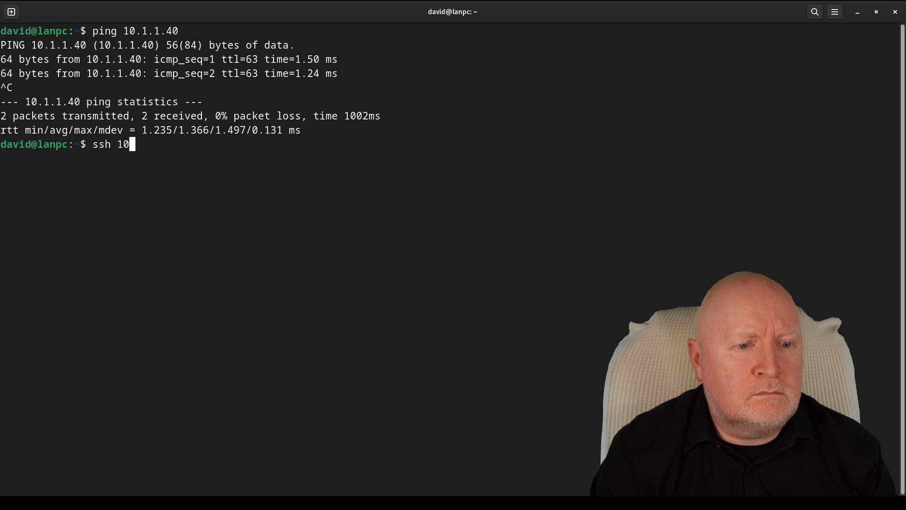
type(".1.1.40")
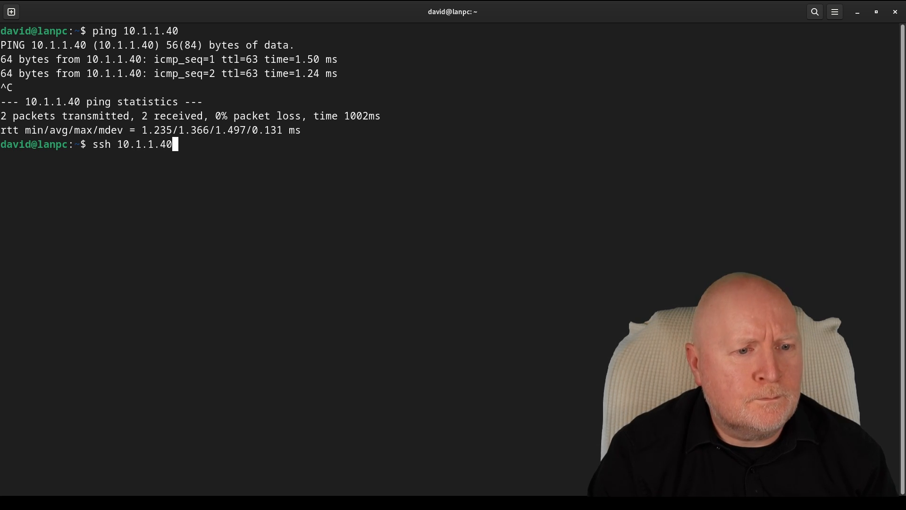
key("Return")
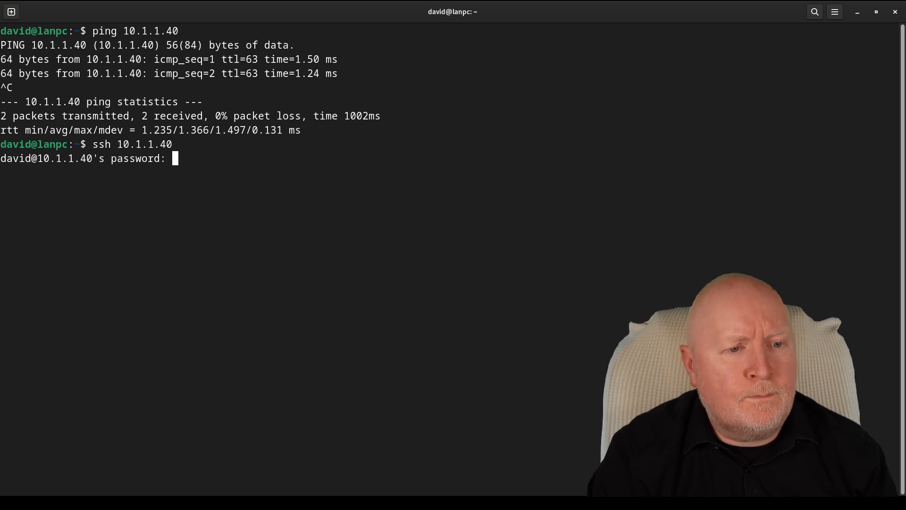
key("Return")
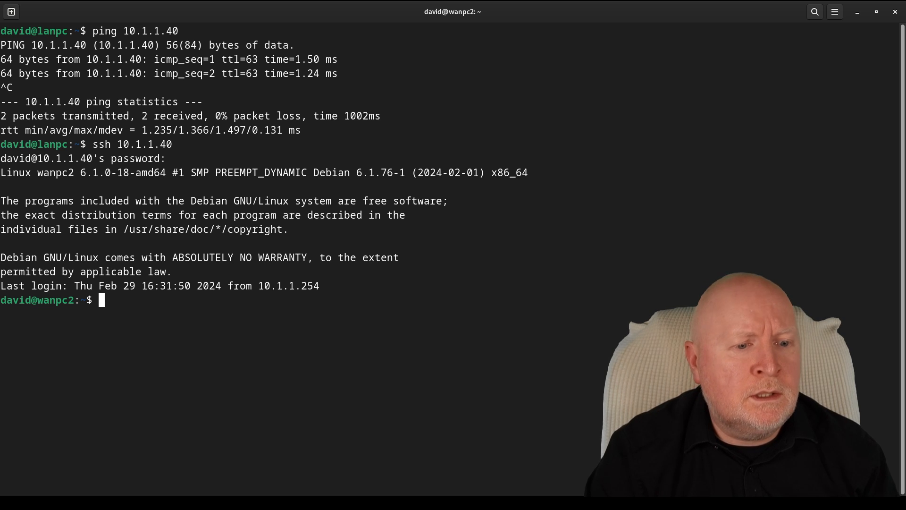
type("who")
key("Return")
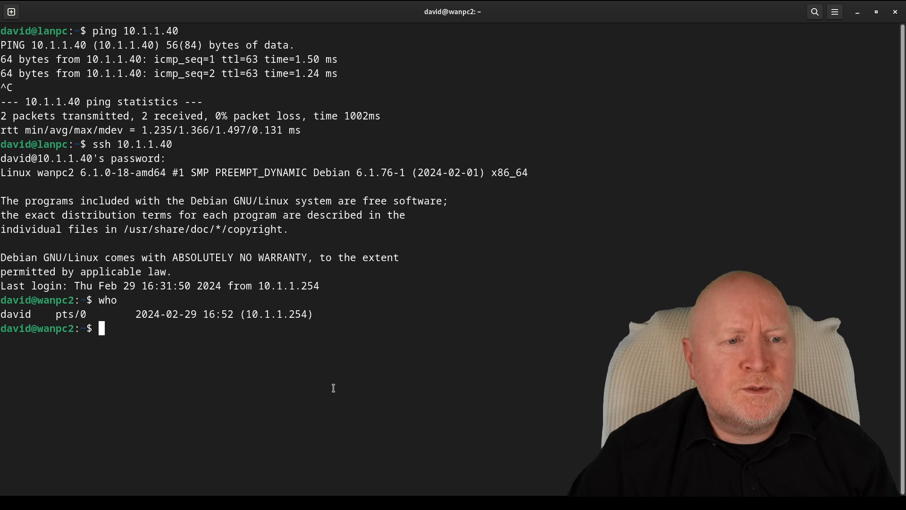
left_click(25, 1)
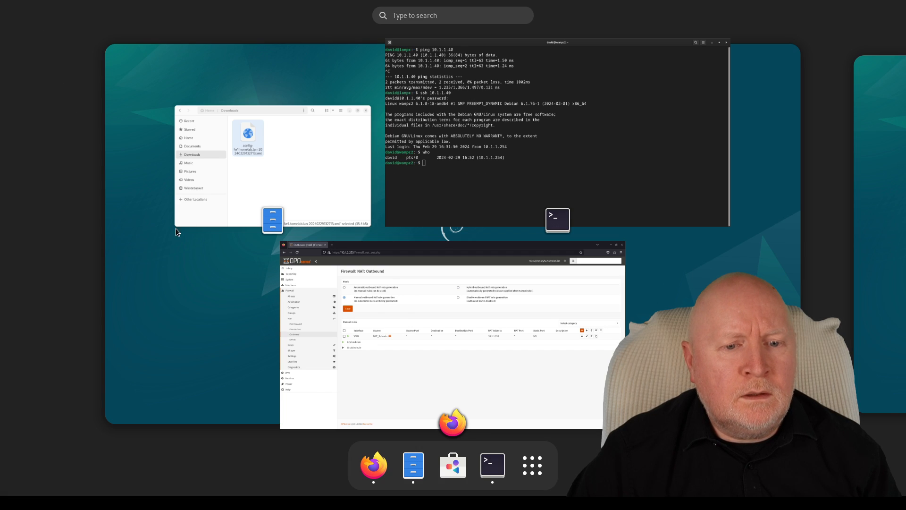
- Bring the Firefox window with the OPNsense Lobby dashboard back to the front
left_click(404, 307)
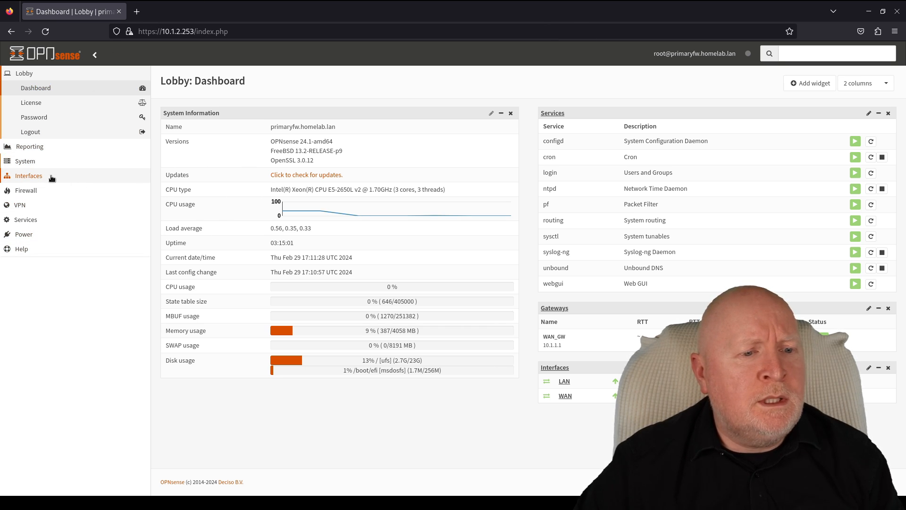
- Assign vtnet2 as a new interface under Interfaces > Assignments
left_click(29, 176)
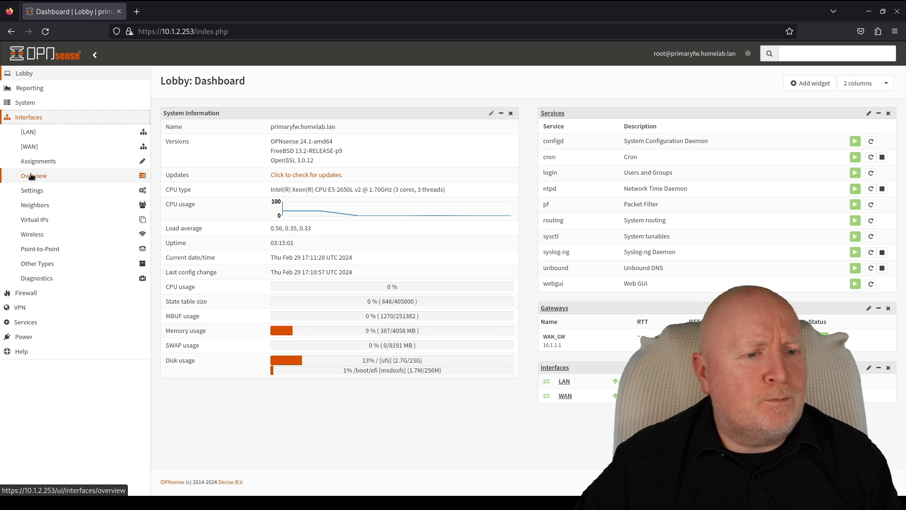
left_click(45, 163)
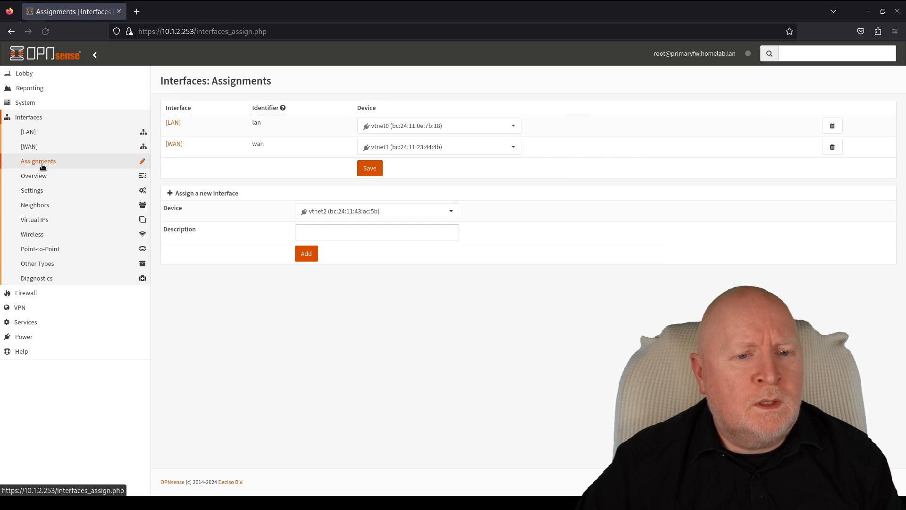
left_click(451, 213)
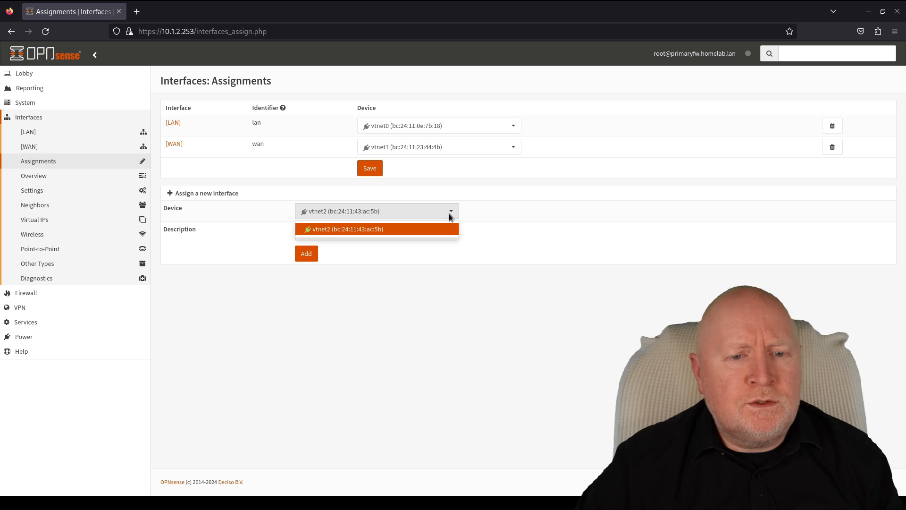
left_click(502, 203)
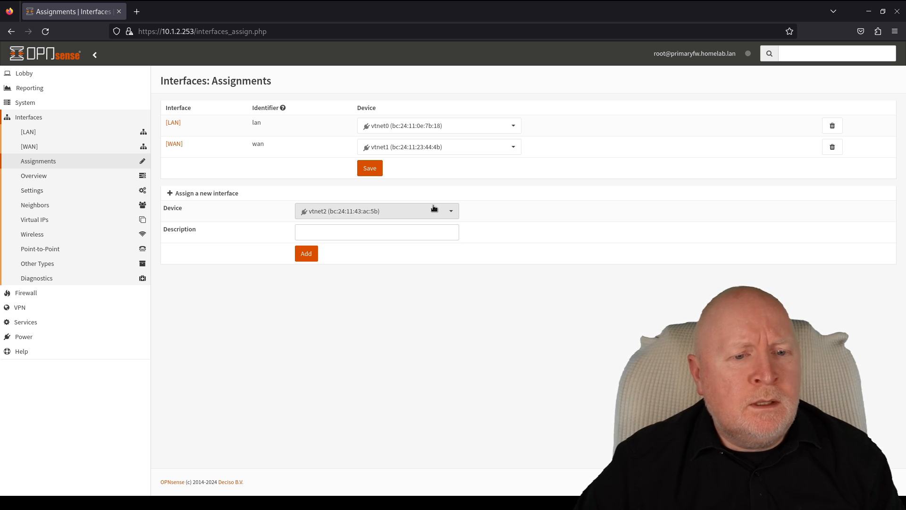
left_click(308, 255)
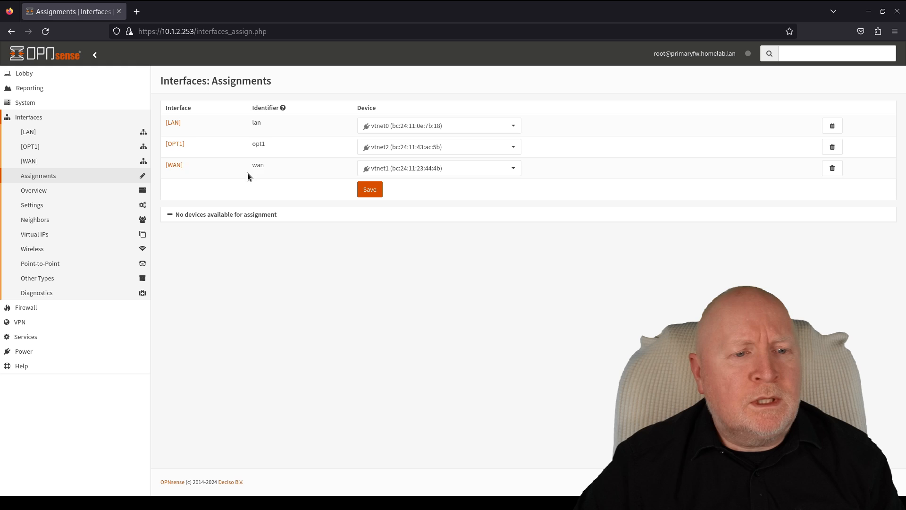
- Enable the new OPT1 interface and set its description to HALINK
left_click(175, 143)
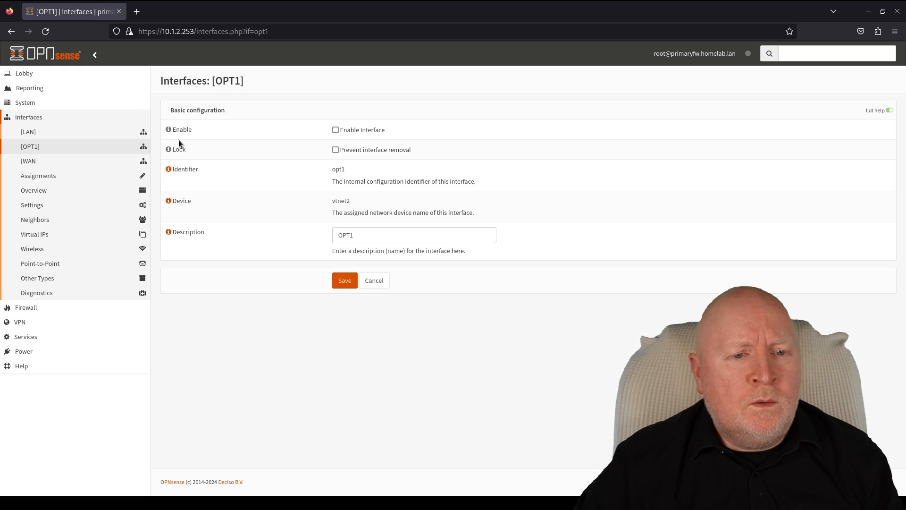
left_click(336, 131)
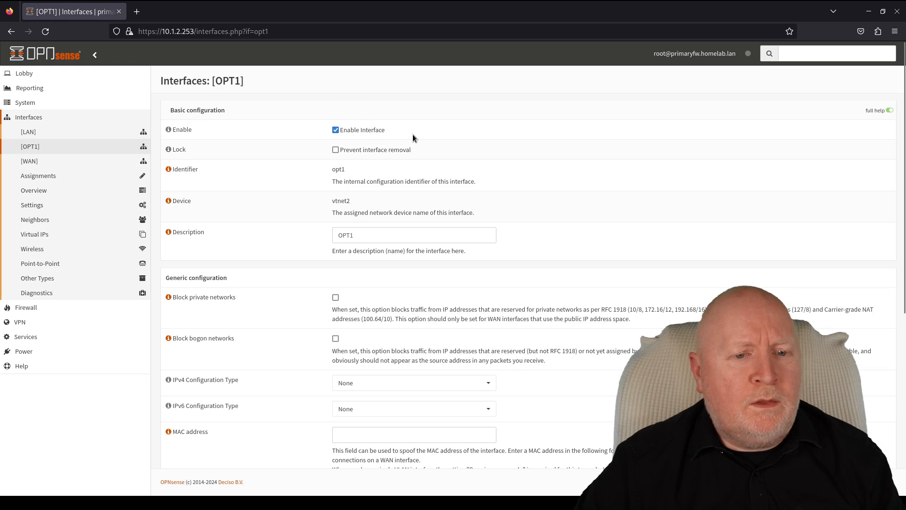
double_click(377, 235)
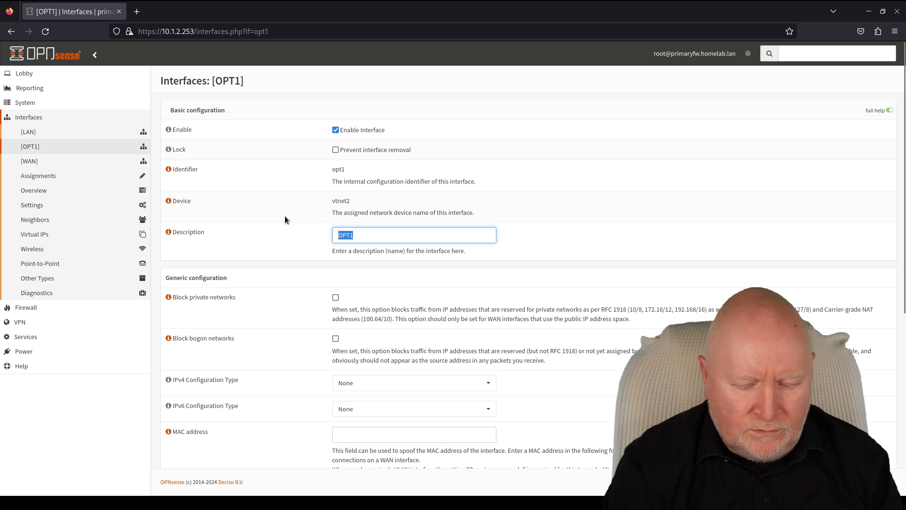
type("HALIN")
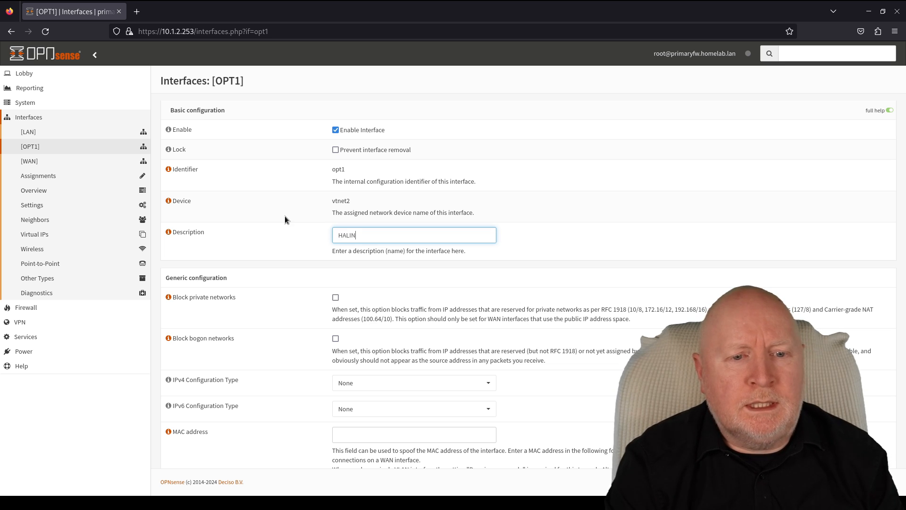
type("K")
- Give HALINK static IPv4 address 192.168.0.253/24 and save the interface
scroll(329, 280, "down", 2)
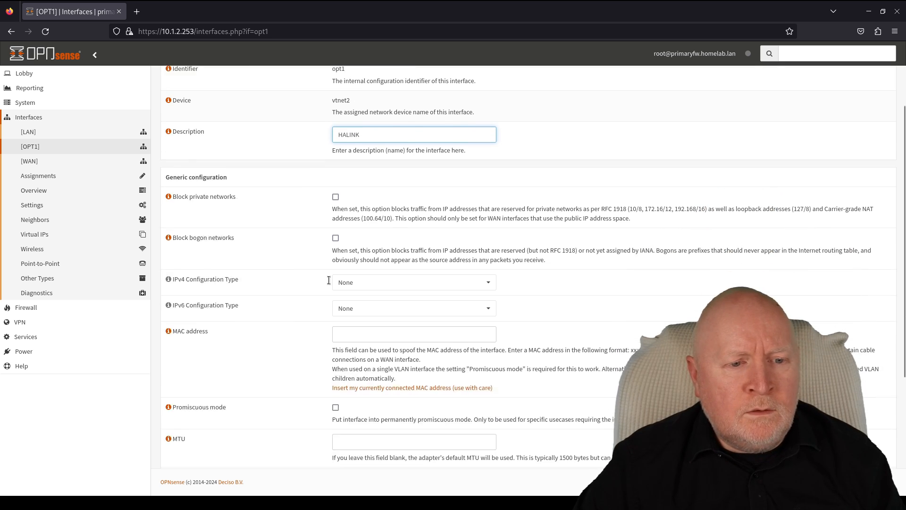
left_click(363, 278)
left_click(361, 306)
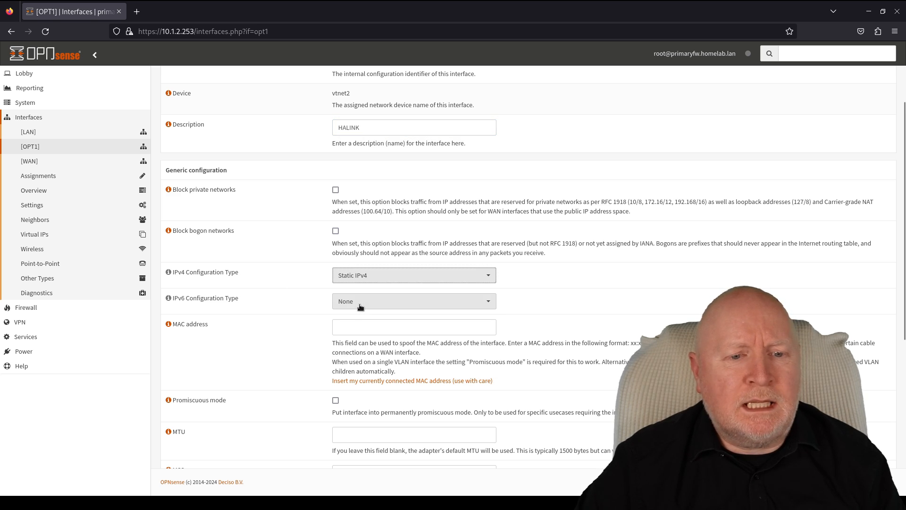
scroll(518, 310, "down", 1)
scroll(518, 310, "down", 5)
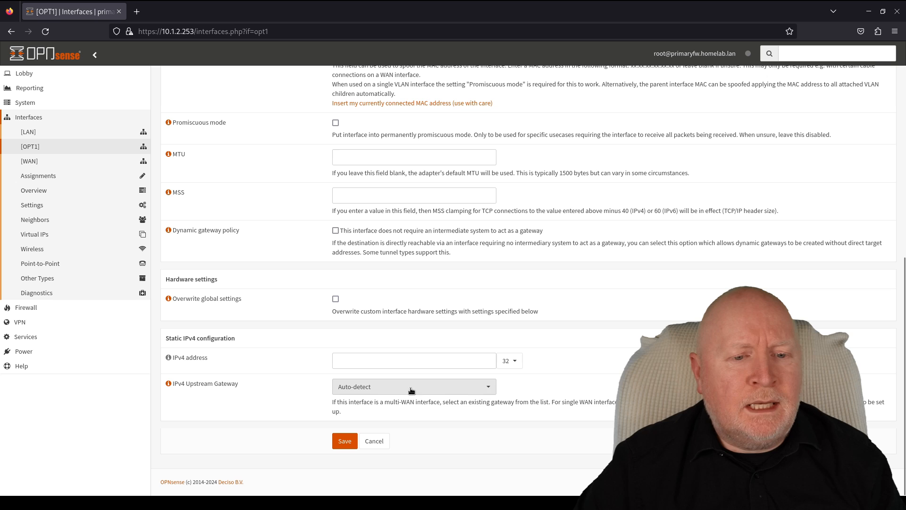
left_click(381, 362)
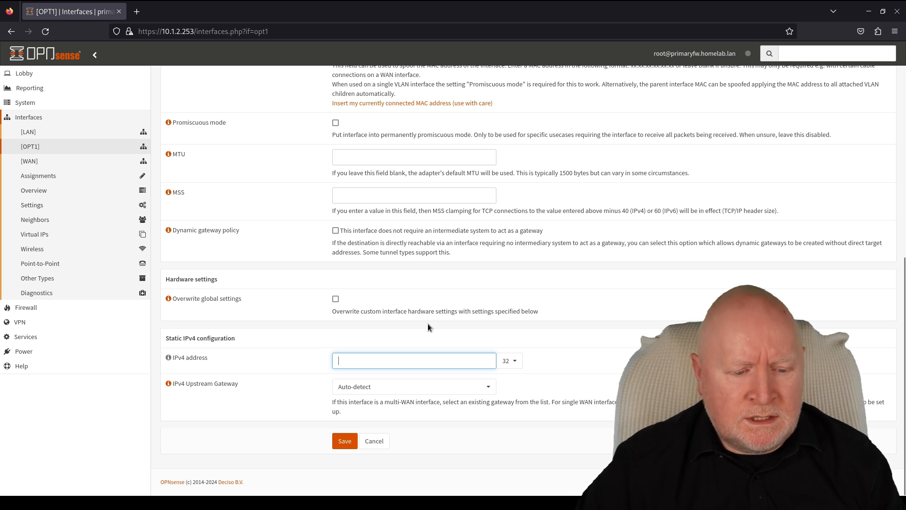
type("192")
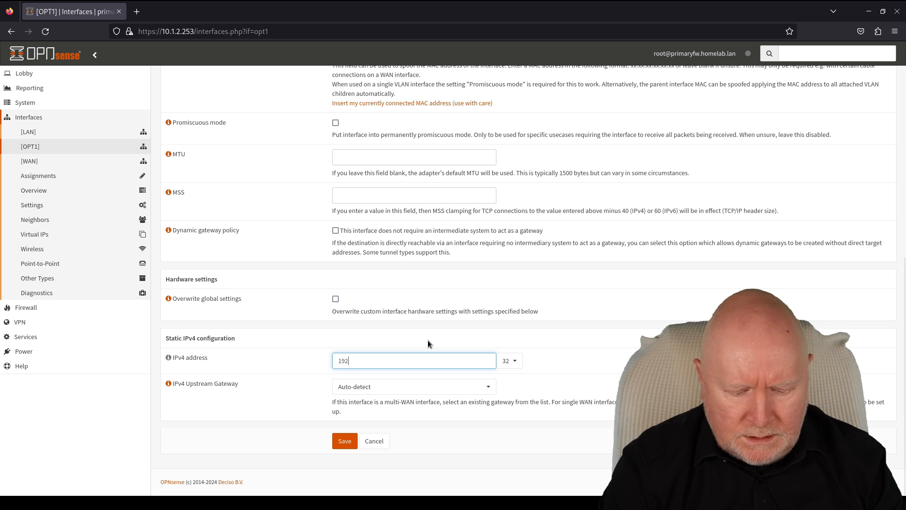
type(".168")
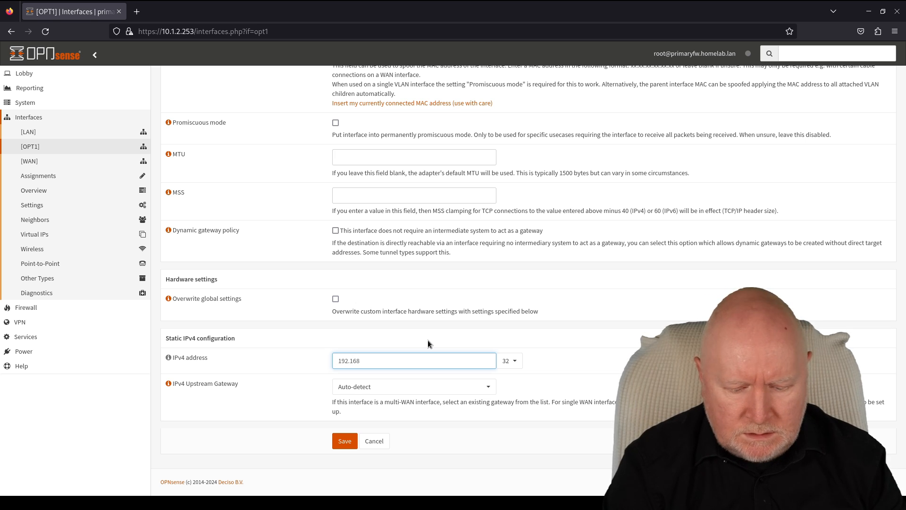
type(".0.253")
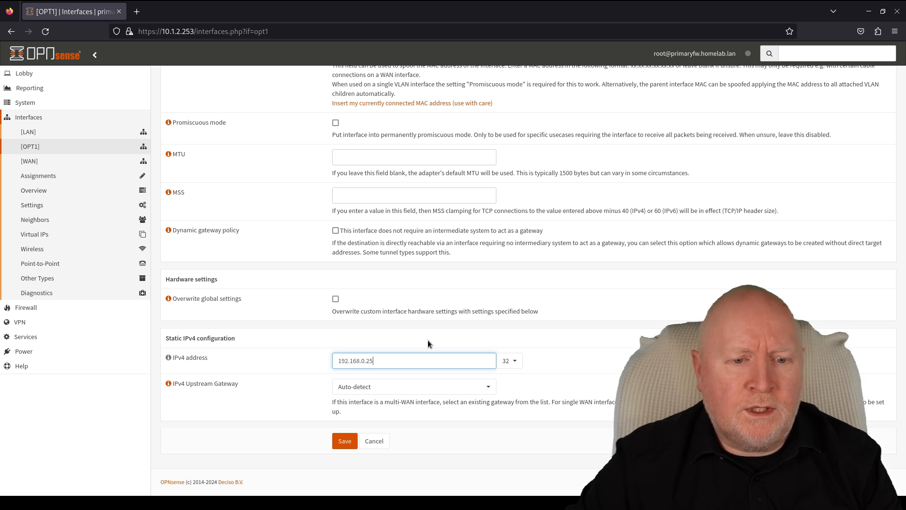
key("shift+Left")
key("shift+Left")
key("shift+Left")
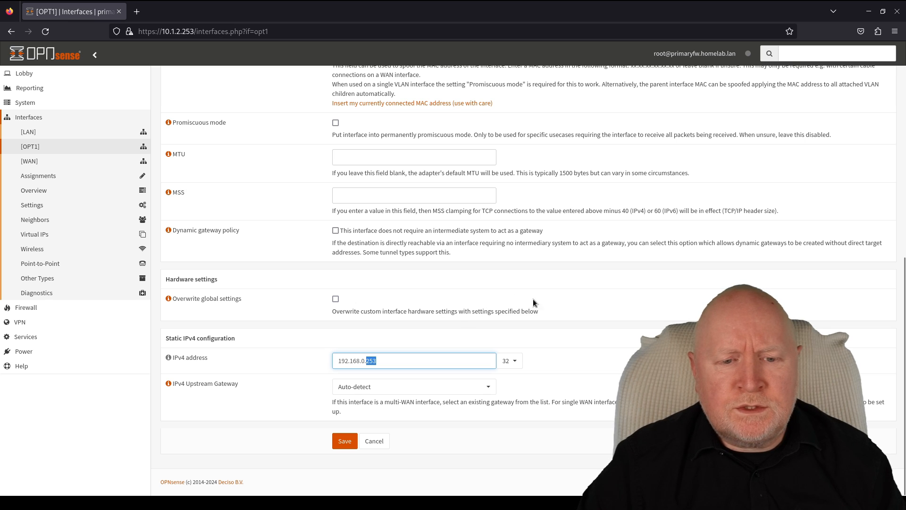
left_click(515, 362)
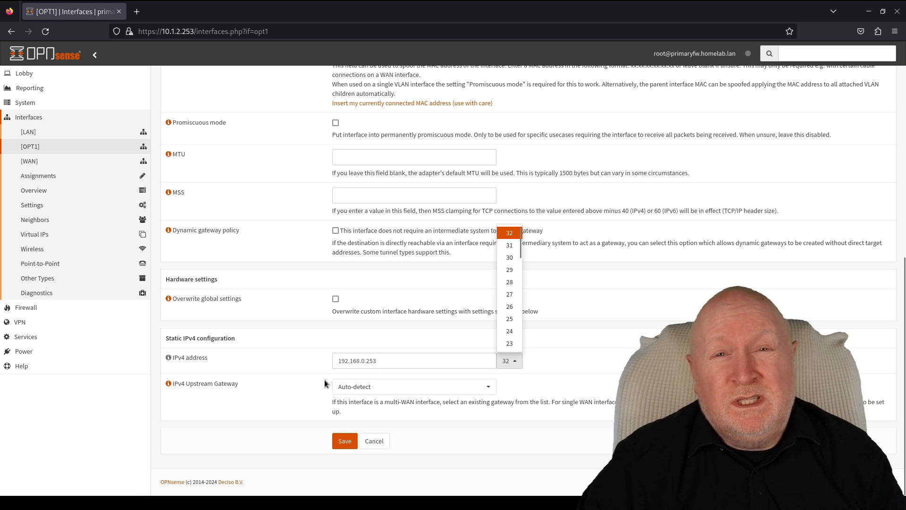
left_click(509, 330)
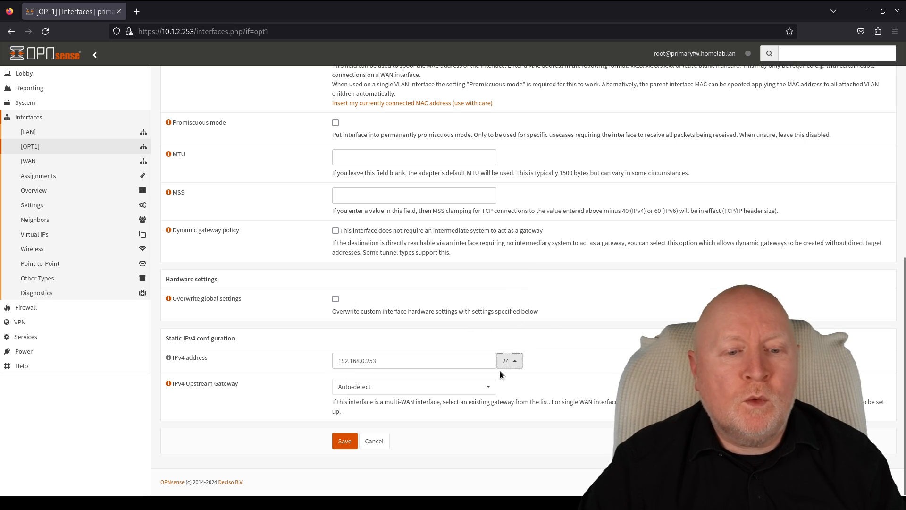
left_click(346, 441)
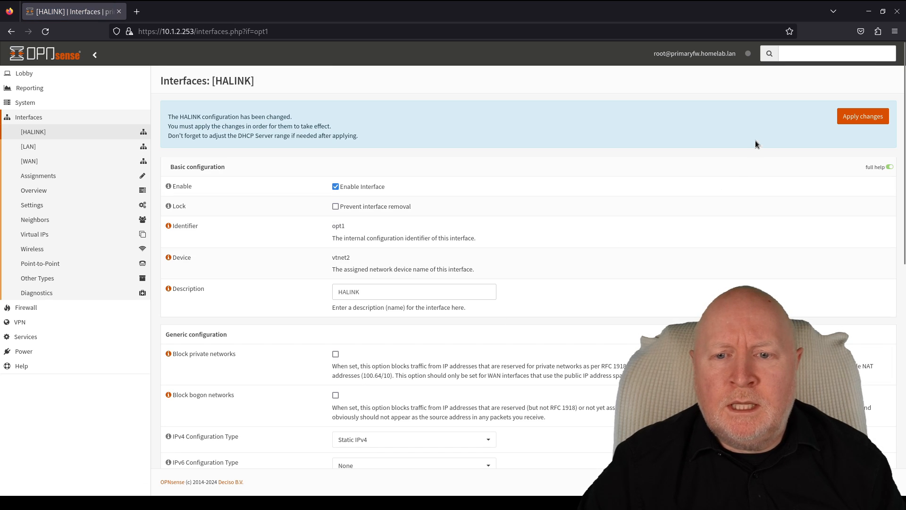
- Apply the HALINK interface changes and return to the Lobby dashboard
left_click(845, 117)
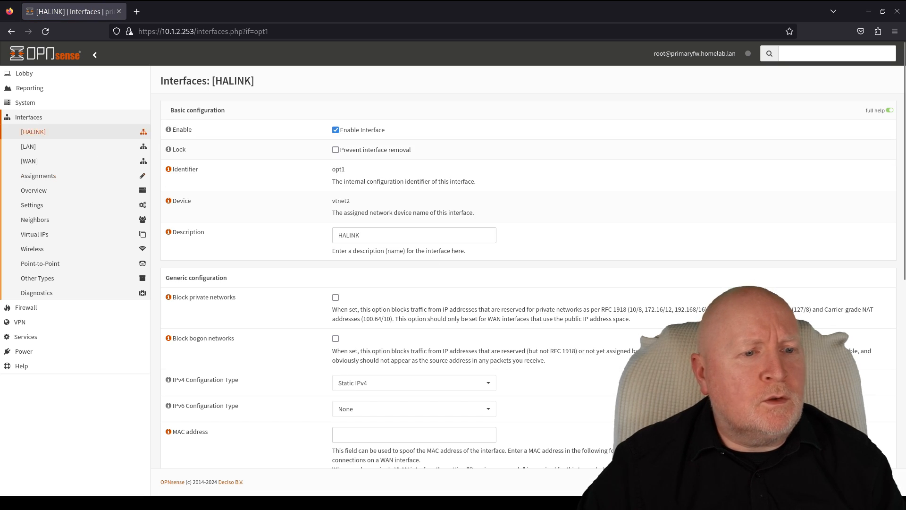
left_click(23, 74)
left_click(28, 90)
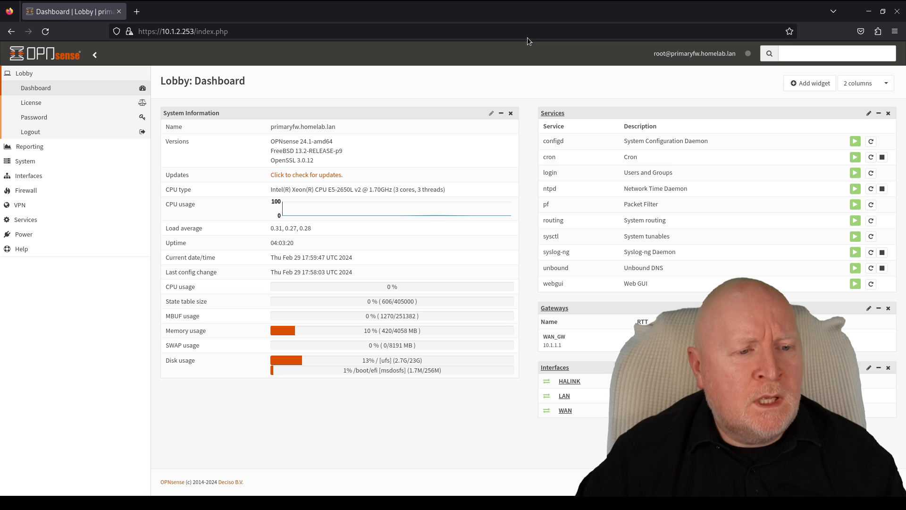
- Open Firewall > Rules > HALINK and start a new rule
left_click(29, 190)
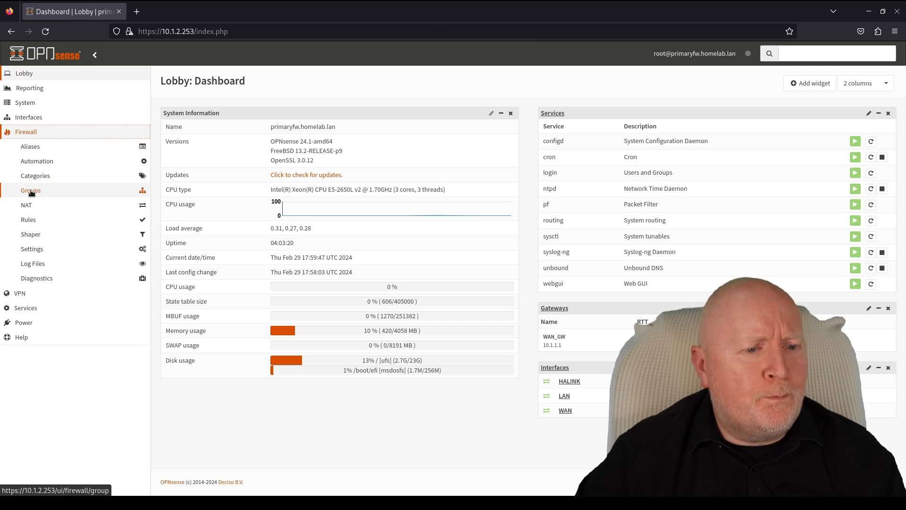
left_click(57, 220)
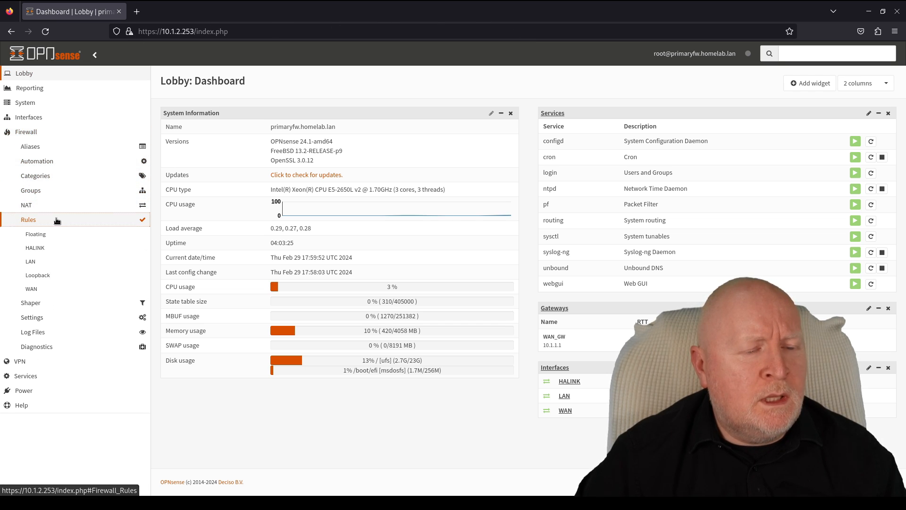
left_click(70, 248)
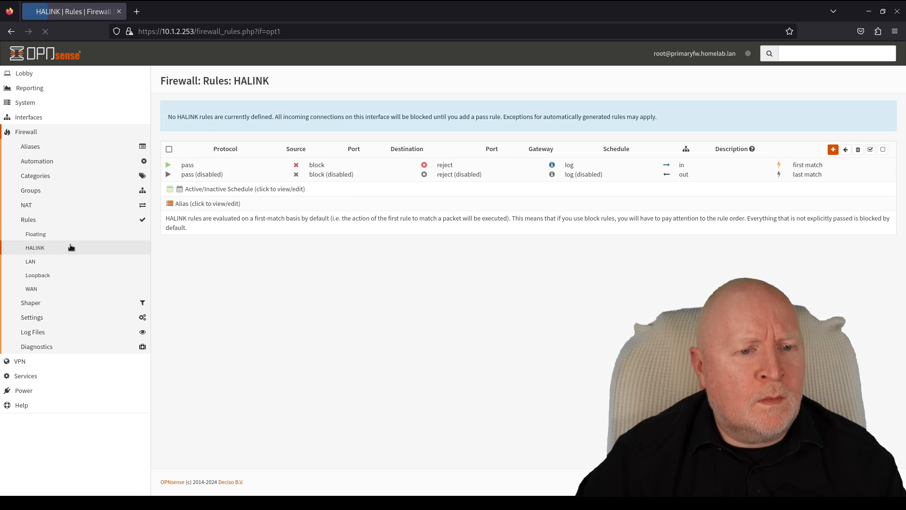
left_click(832, 156)
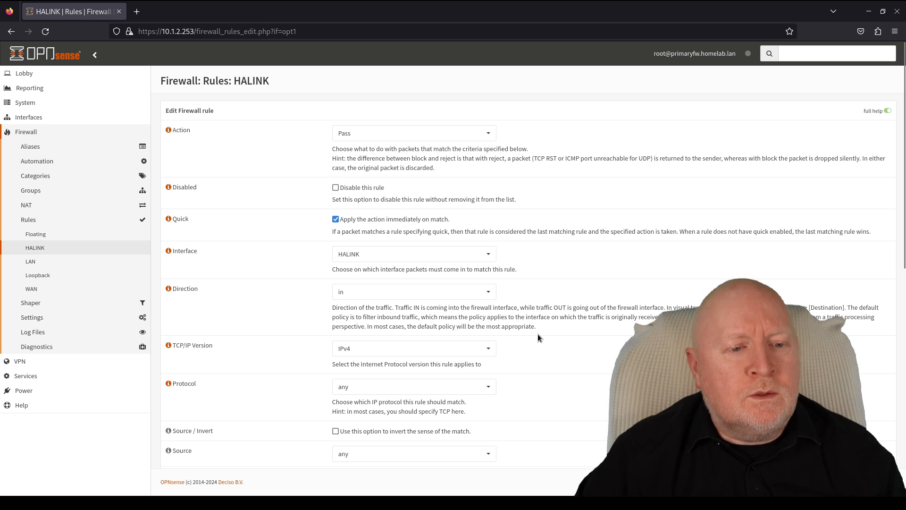
- Save a PFSYNC pass rule from HALINK net described 'pfsync traffic'
scroll(538, 333, "down", 2)
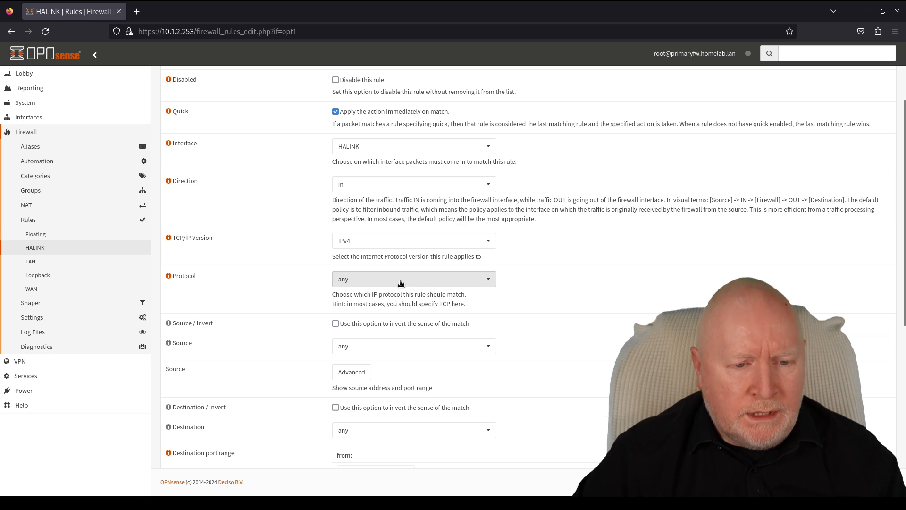
left_click(412, 280)
type("pfs")
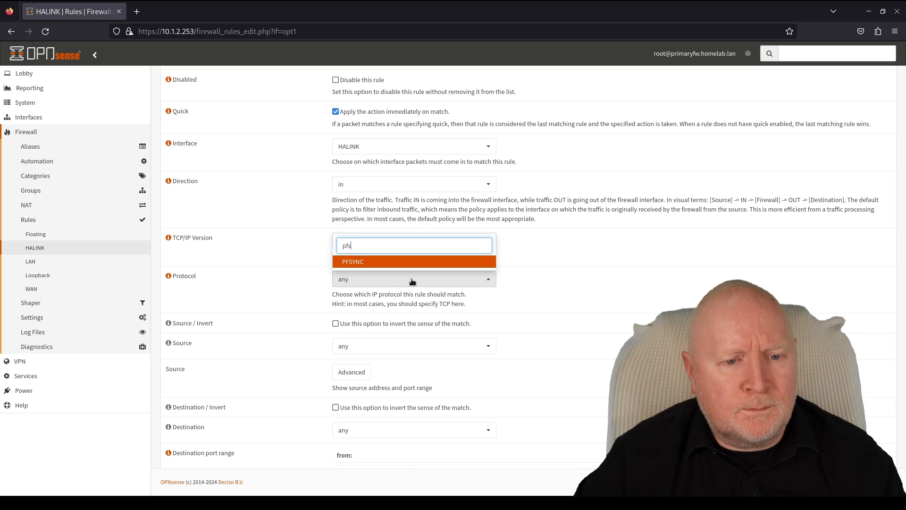
left_click(346, 262)
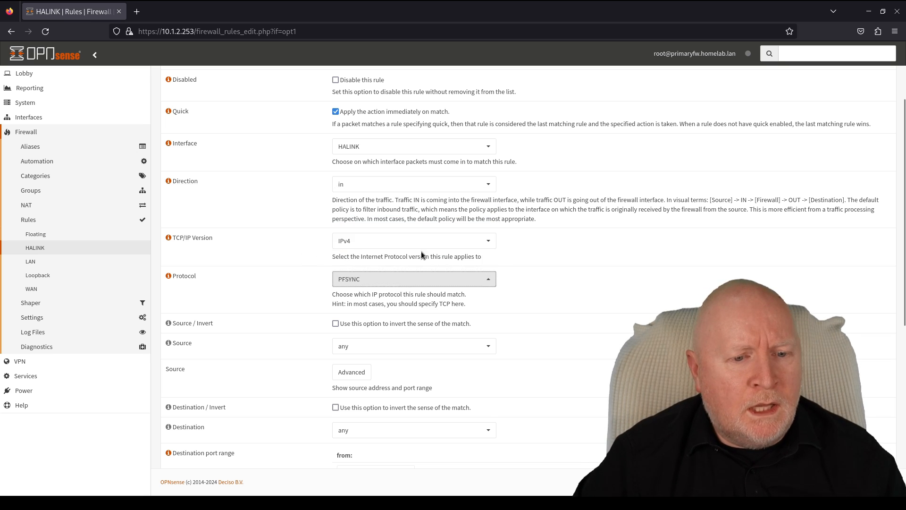
left_click(429, 348)
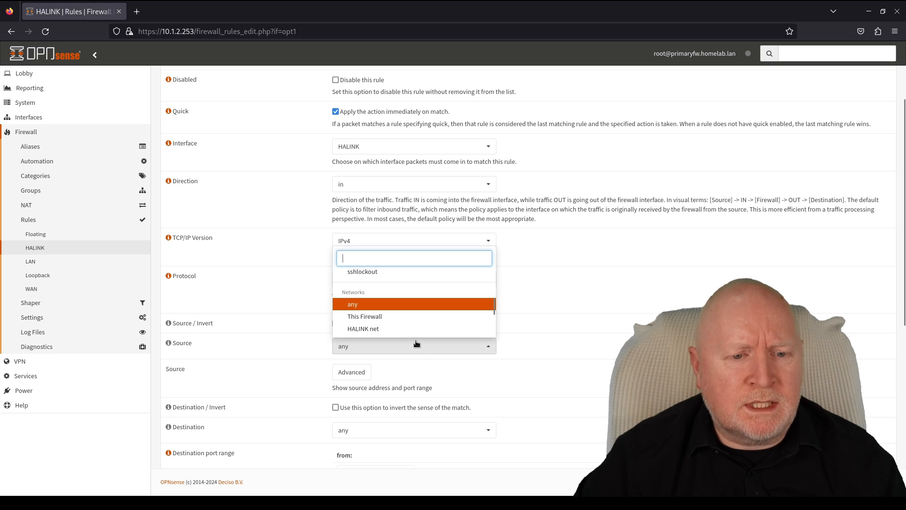
left_click(373, 329)
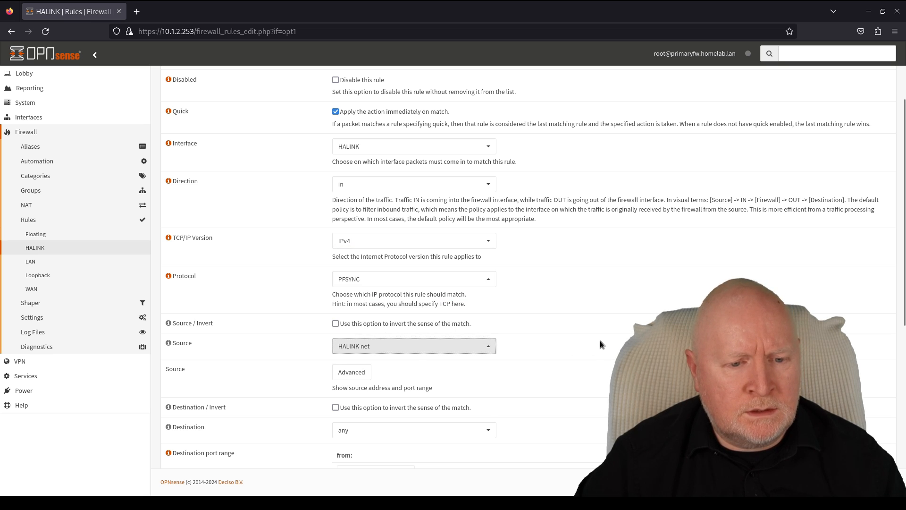
scroll(601, 339, "down", 6)
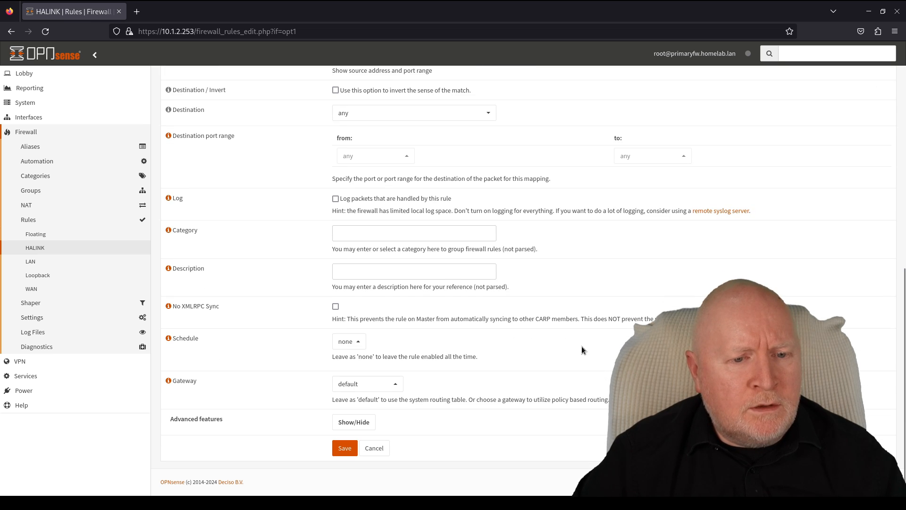
left_click(358, 270)
type("pfsync")
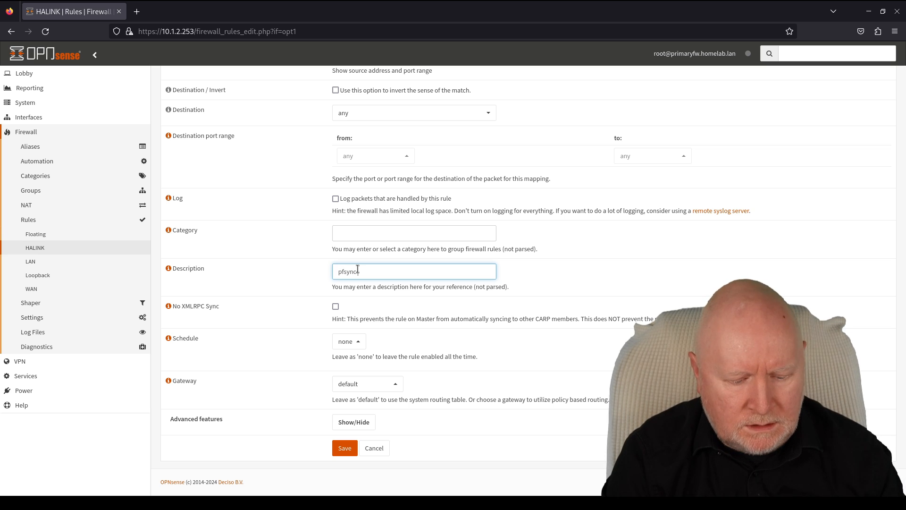
type(" traffic")
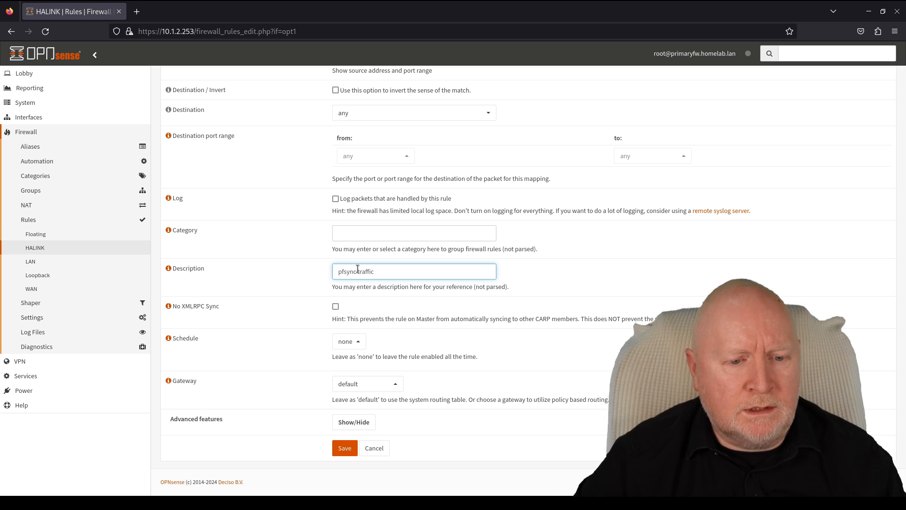
left_click(338, 448)
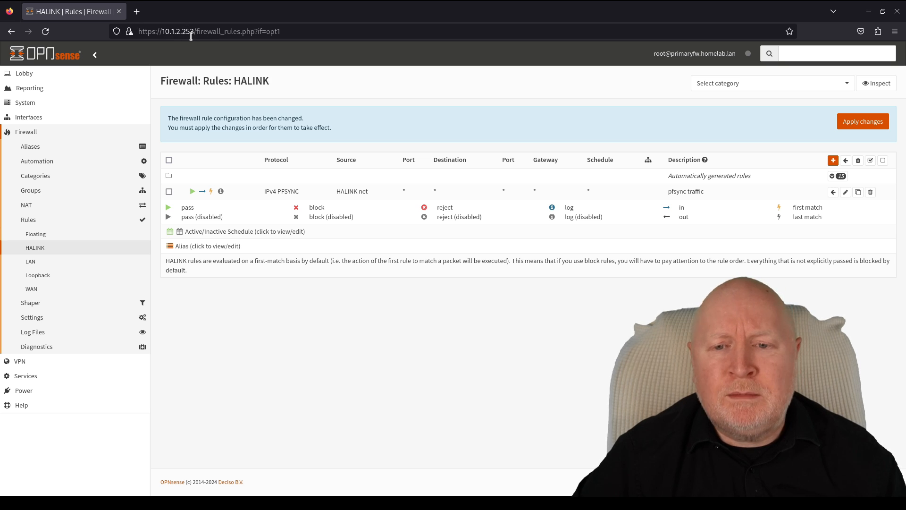
- Start another HALINK rule with protocol TCP and source HALINK net
left_click(833, 161)
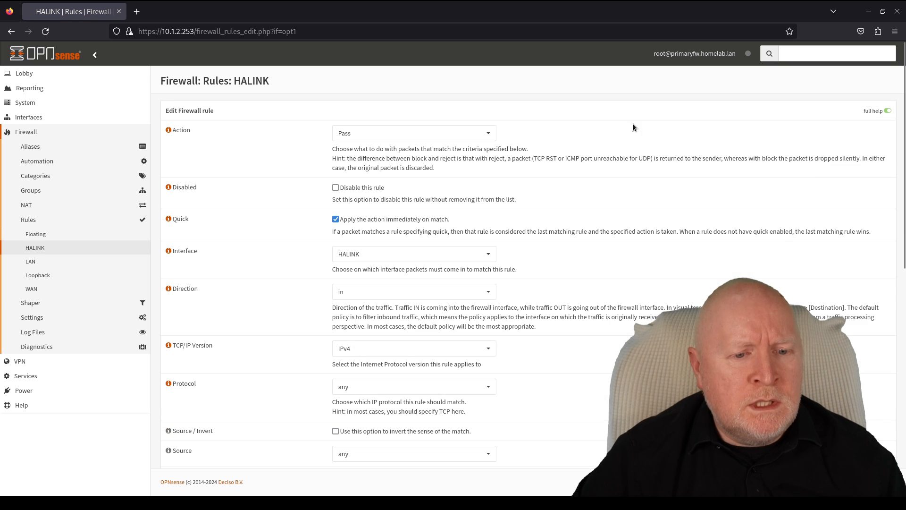
scroll(534, 216, "down", 3)
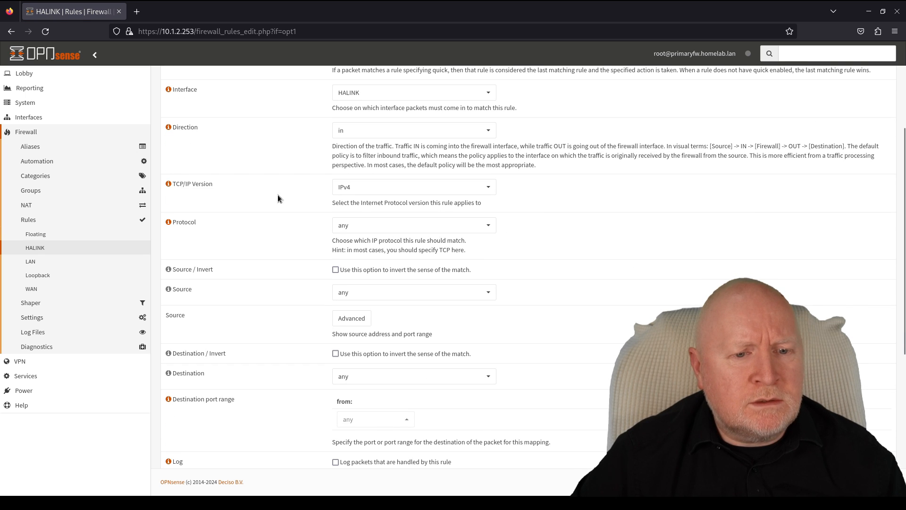
left_click(349, 226)
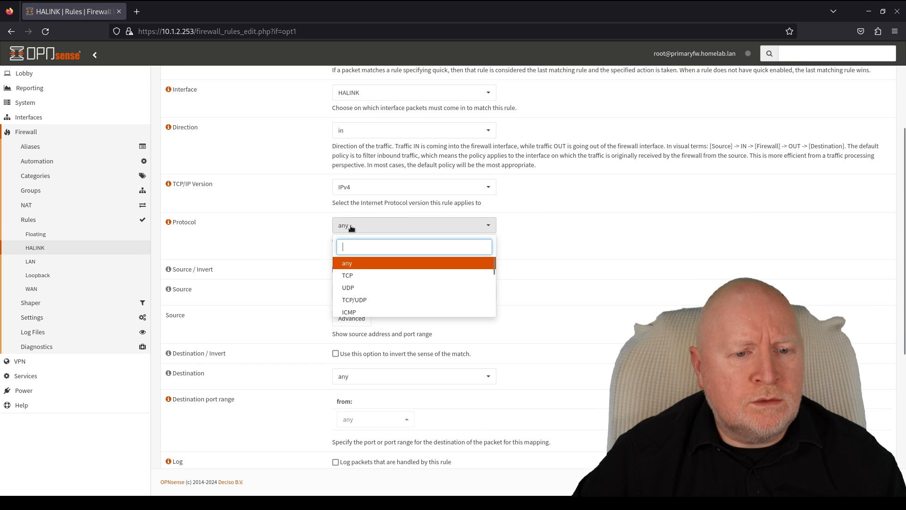
left_click(359, 277)
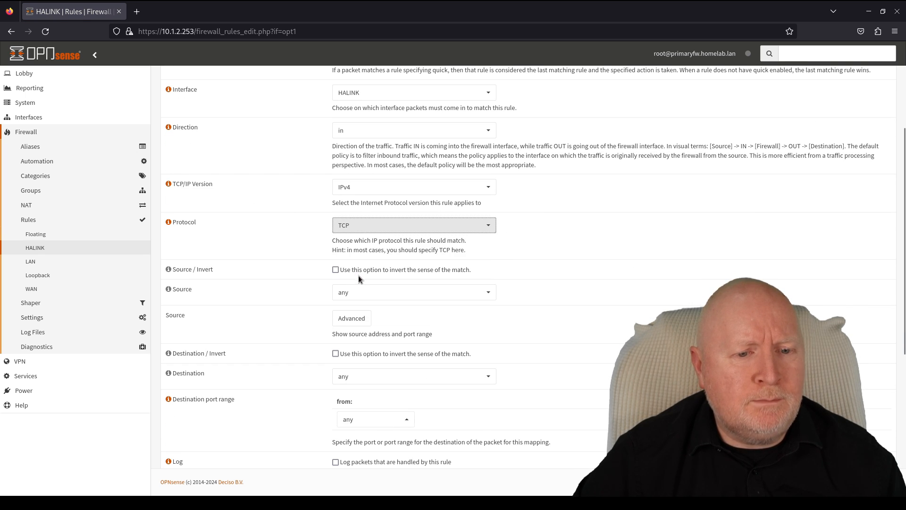
left_click(411, 293)
left_click(405, 277)
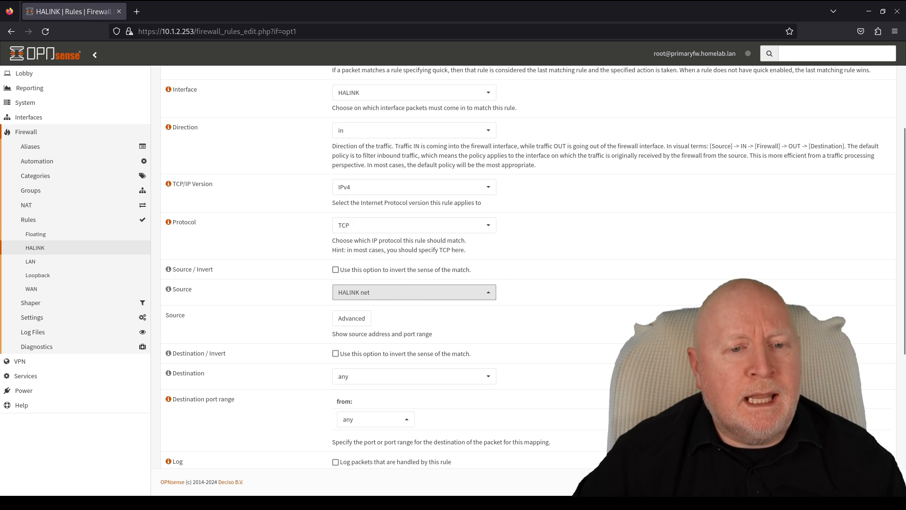
- Set destination port HTTPS and description 'GUI traffic', then save and apply the rules
scroll(520, 264, "down", 5)
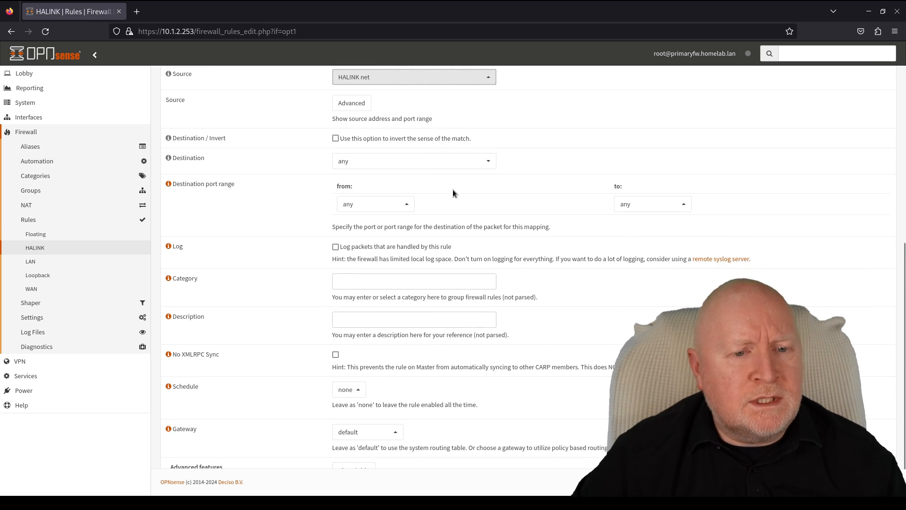
left_click(348, 204)
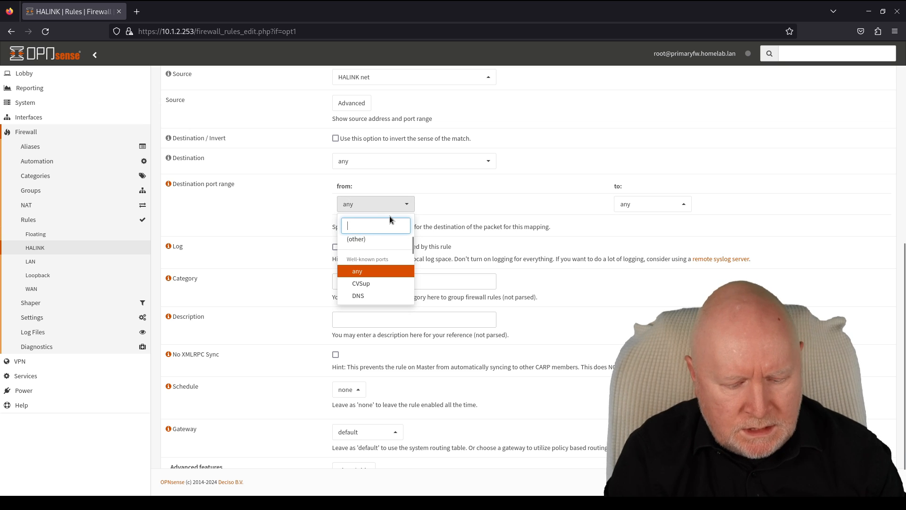
type("https")
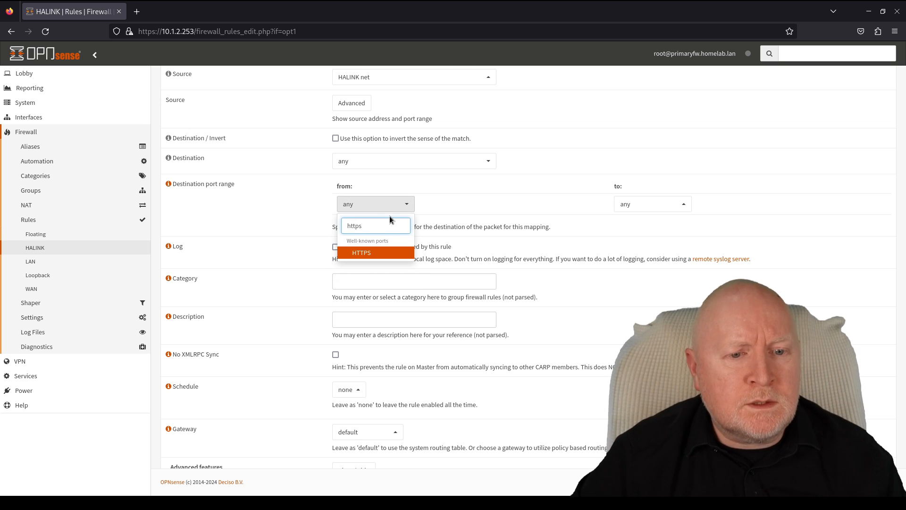
left_click(380, 253)
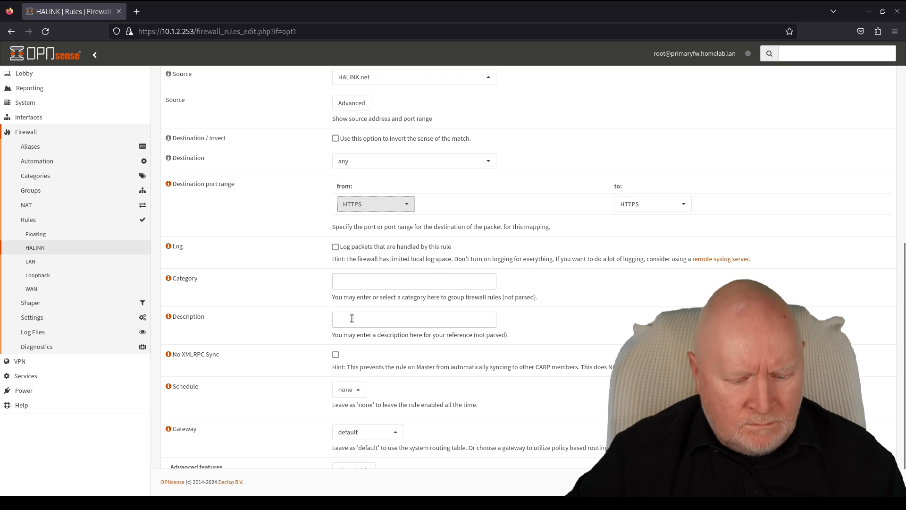
left_click(371, 320)
type("GUI traffic")
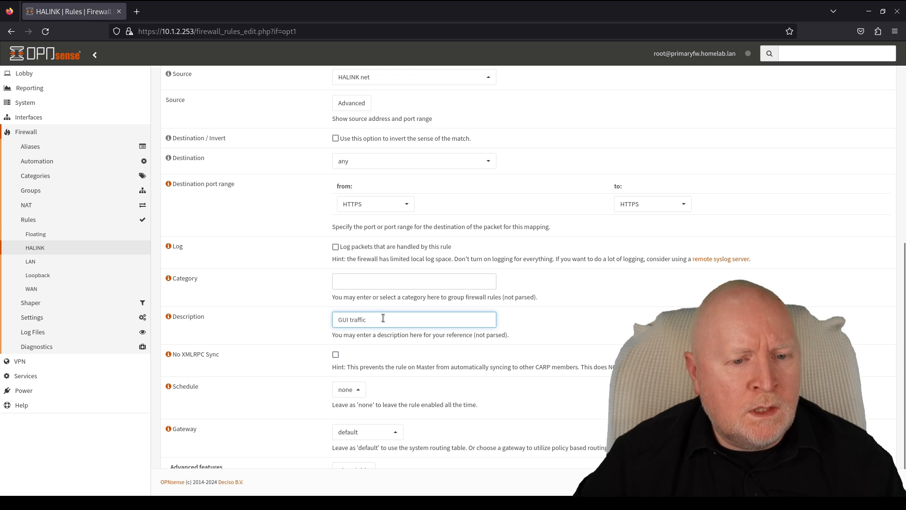
scroll(383, 318, "down", 2)
left_click(344, 449)
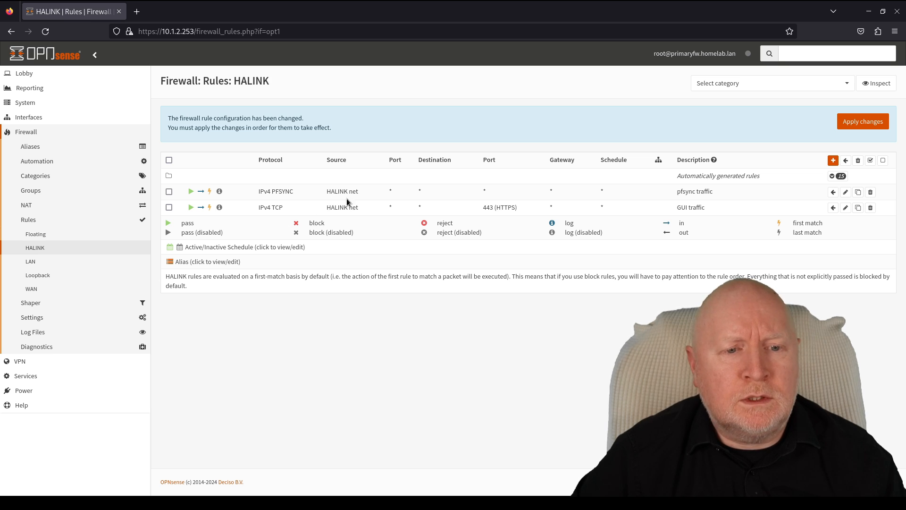
left_click(853, 123)
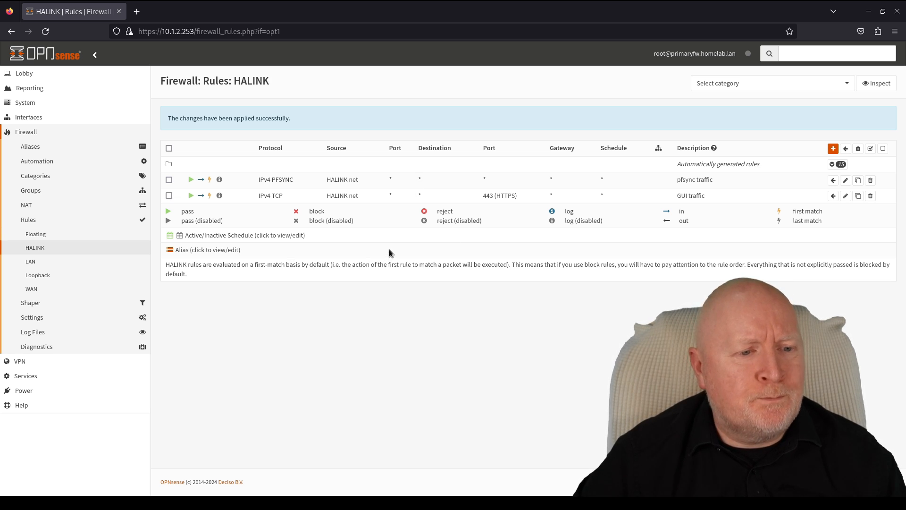
- Review the LAN, WAN (including automatic rules) and HALINK firewall rule lists
left_click(42, 263)
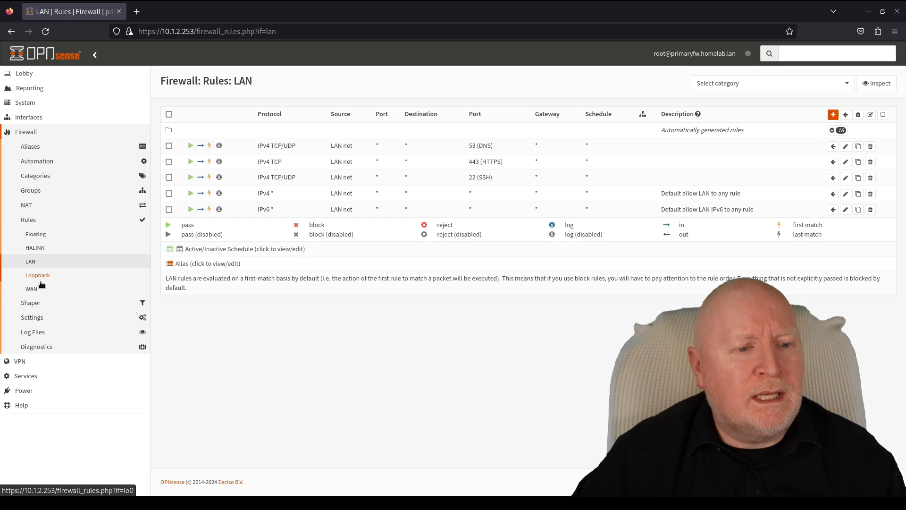
left_click(36, 288)
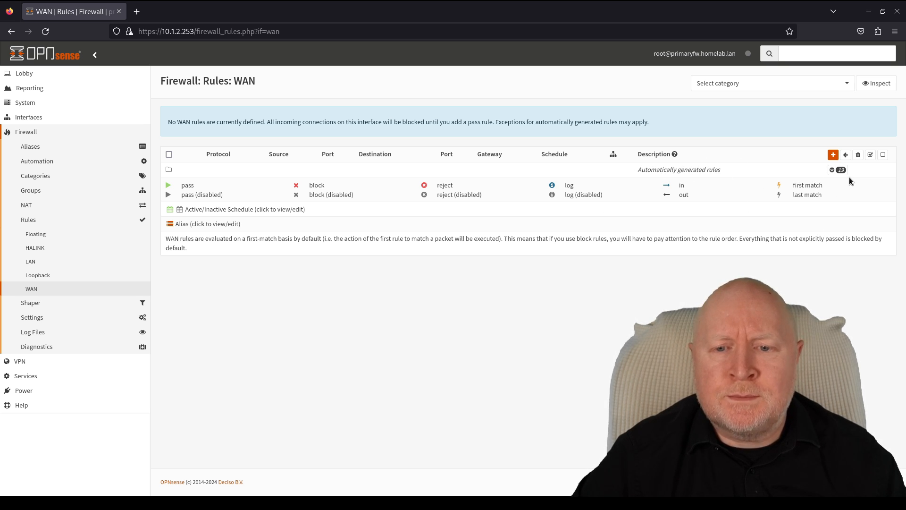
left_click(833, 169)
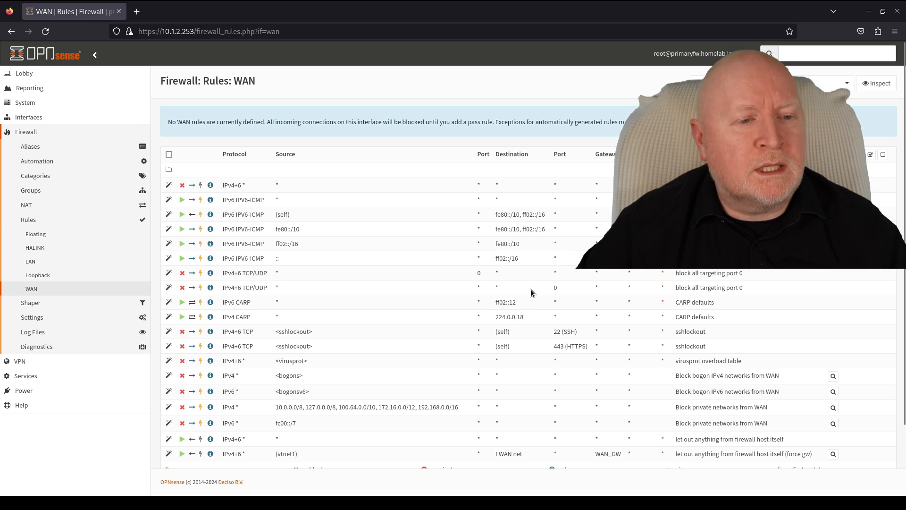
left_click(41, 250)
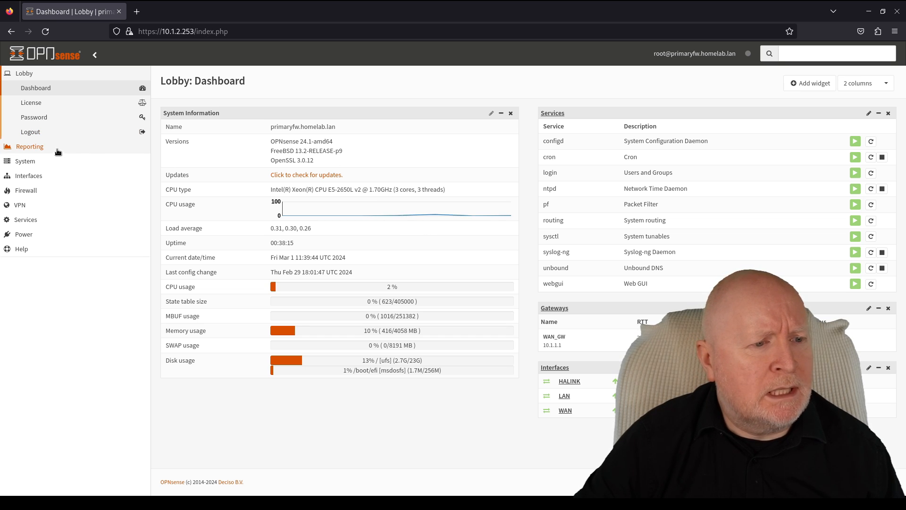
- Open System > High Availability > Settings and enable Synchronize States
left_click(31, 161)
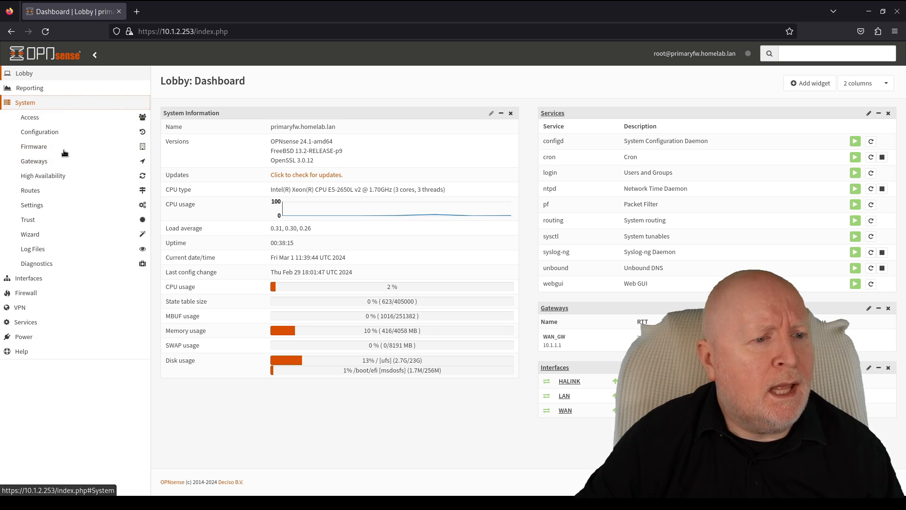
left_click(50, 176)
left_click(46, 196)
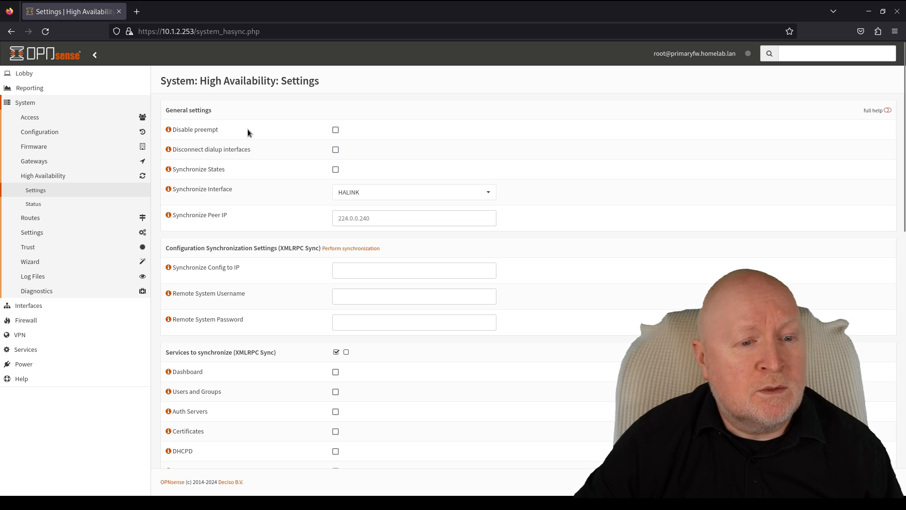
left_click(336, 170)
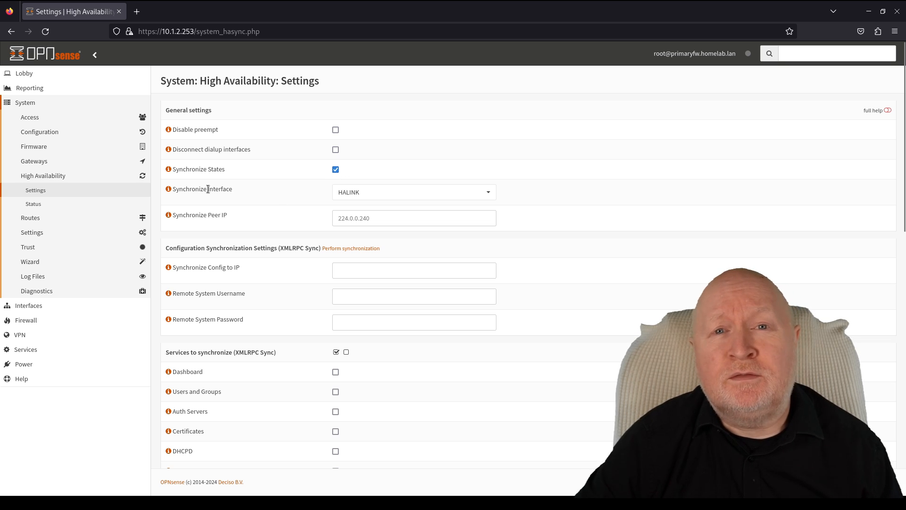
- Keep HALINK as the synchronize interface and enter peer IP 192.168.0.252
left_click(488, 196)
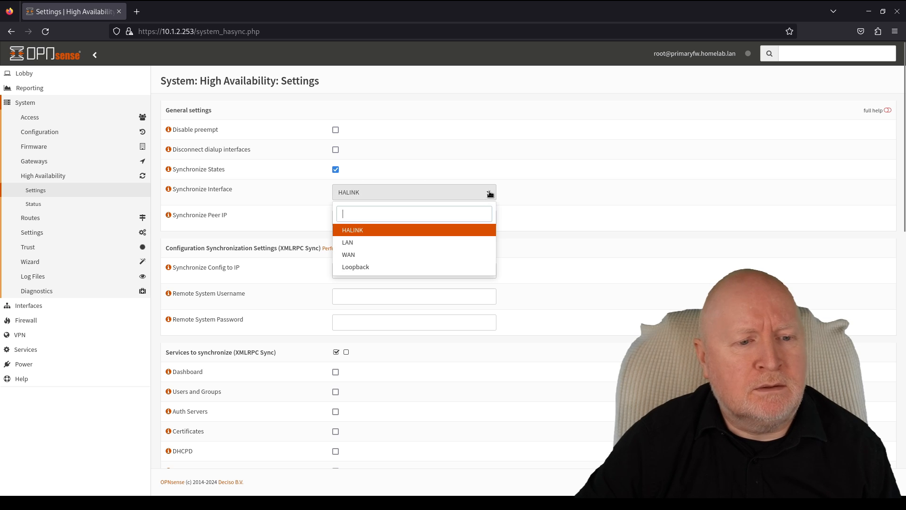
left_click(533, 188)
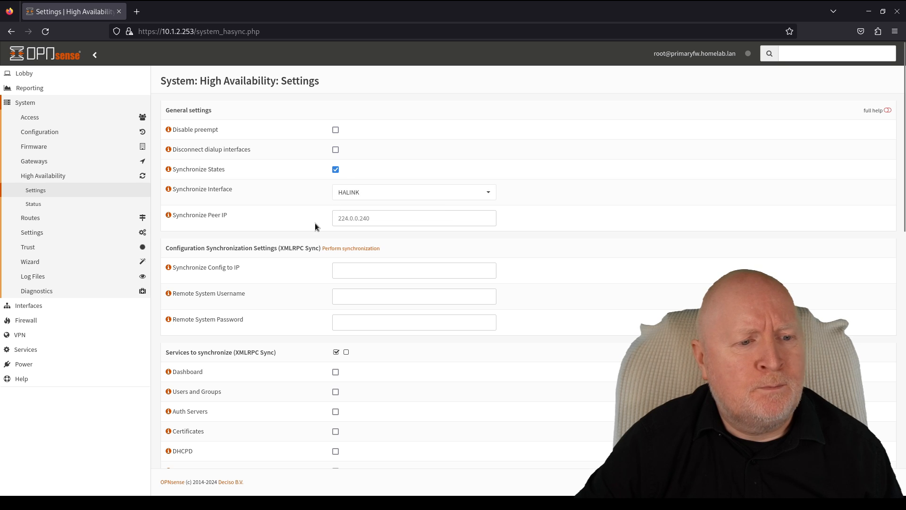
left_click(385, 221)
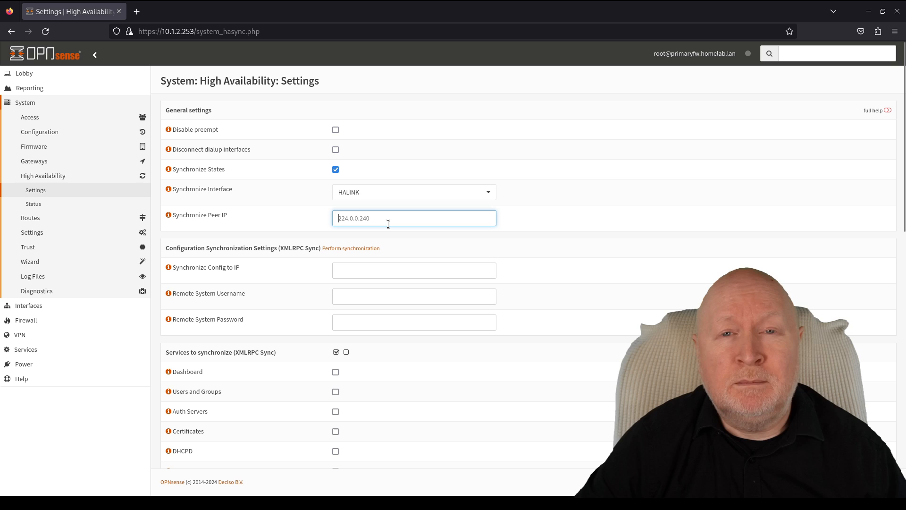
type("1")
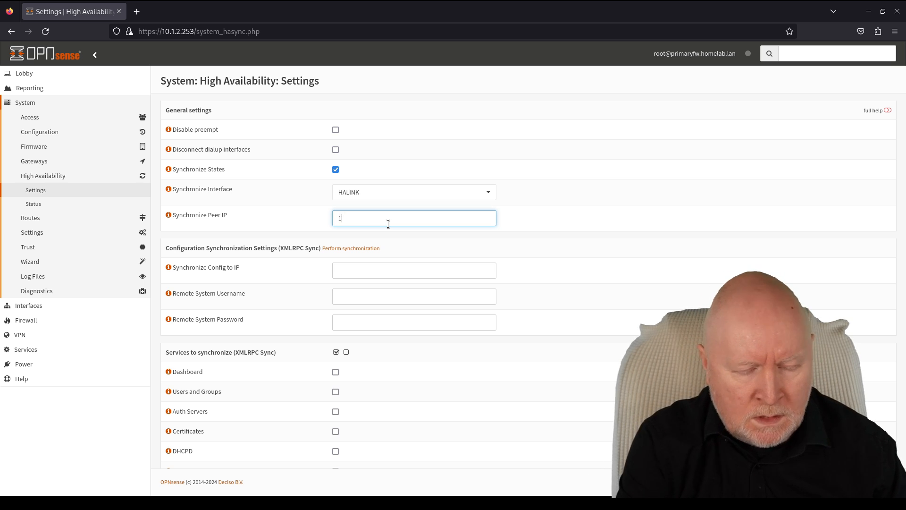
type("92.168.")
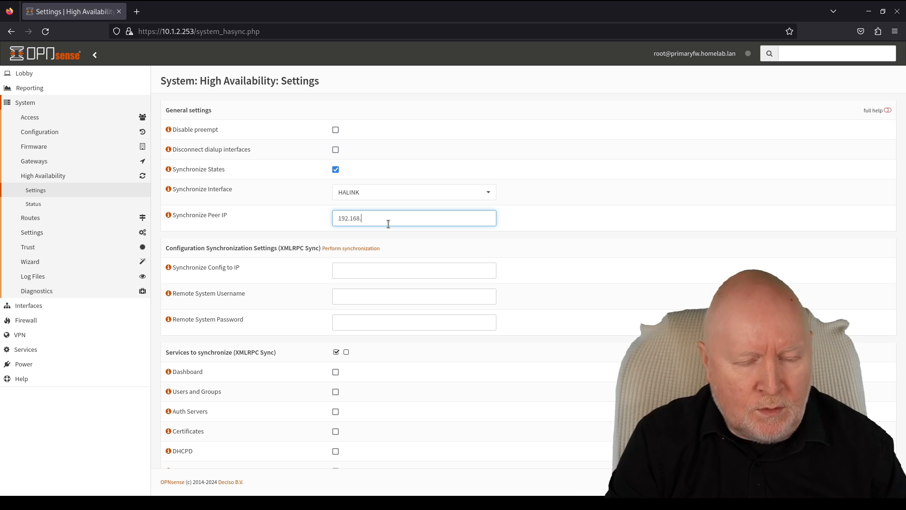
type("0.252")
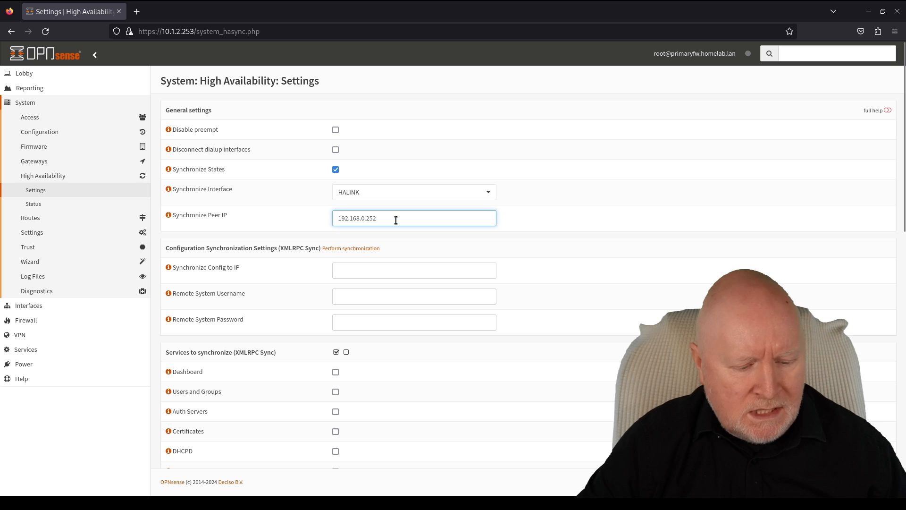
left_click_drag(396, 220, 304, 206)
key("ctrl+c")
- Paste the peer IP 192.168.0.252 as the config sync target
left_click(376, 270)
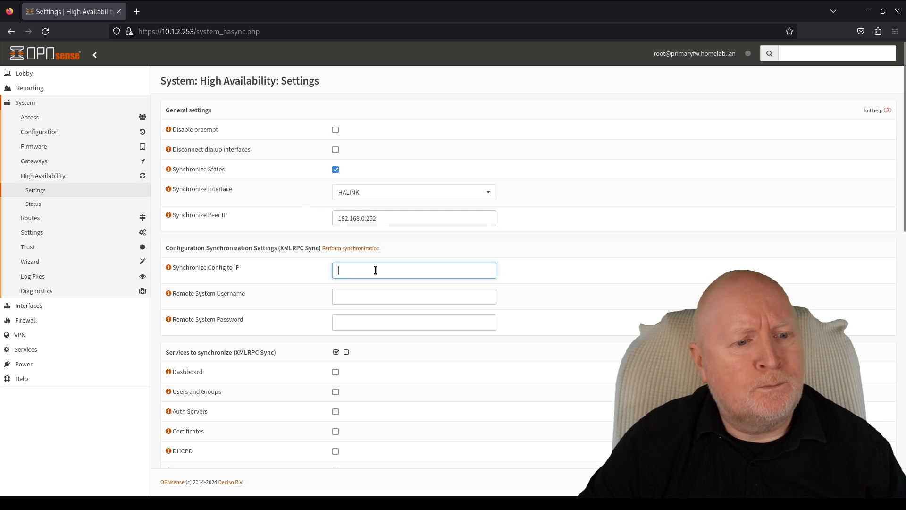
key("ctrl+v")
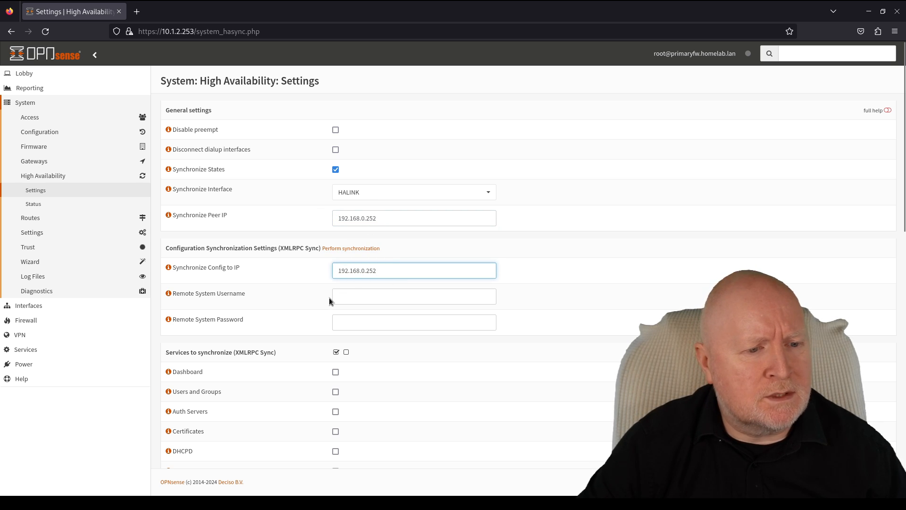
scroll(370, 279, "down", 3)
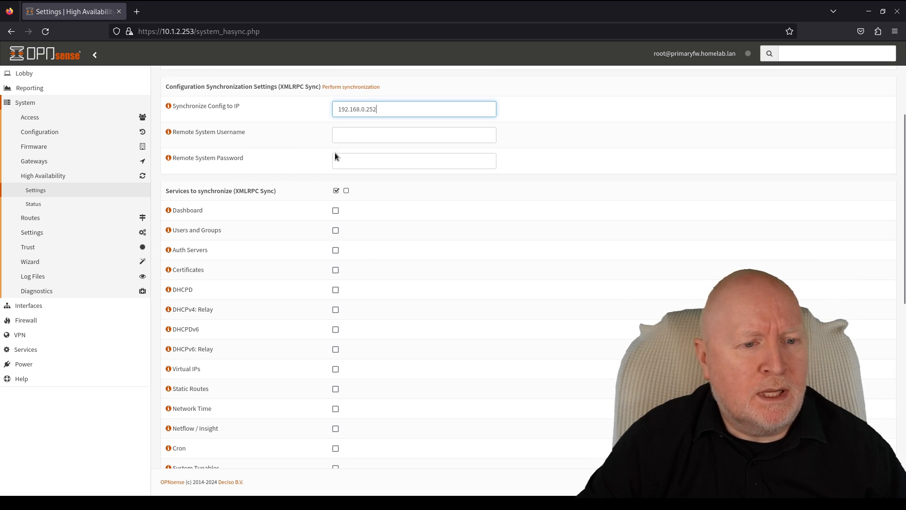
- Enter root as the remote system username and type the backup firewall's password
left_click(347, 137)
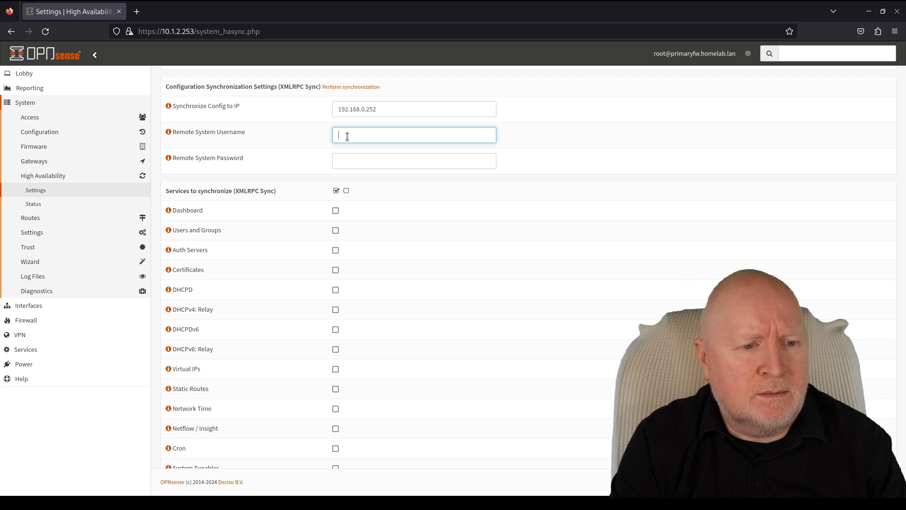
type("root")
key("Tab")
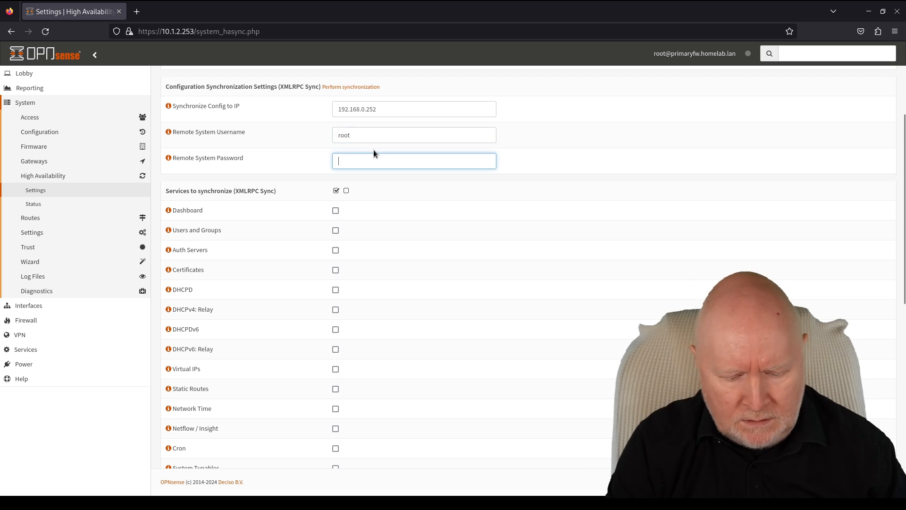
type("******")
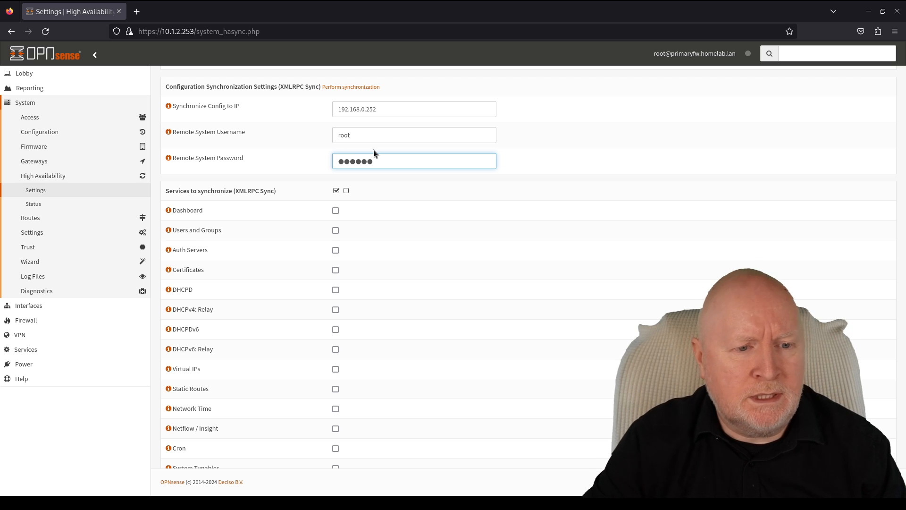
type("****")
key("BackSpace")
key("BackSpace")
key("BackSpace")
key("BackSpace")
key("BackSpace")
key("BackSpace")
key("BackSpace")
key("BackSpace")
key("BackSpace")
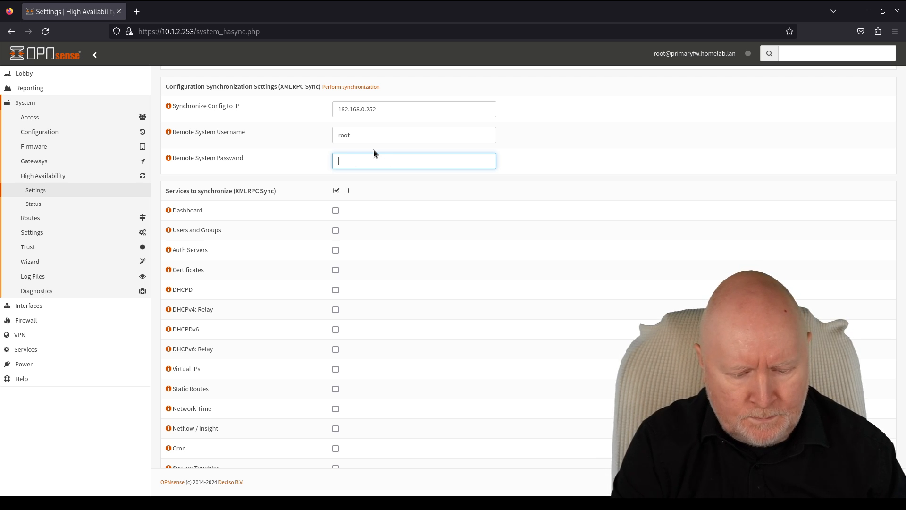
type("****")
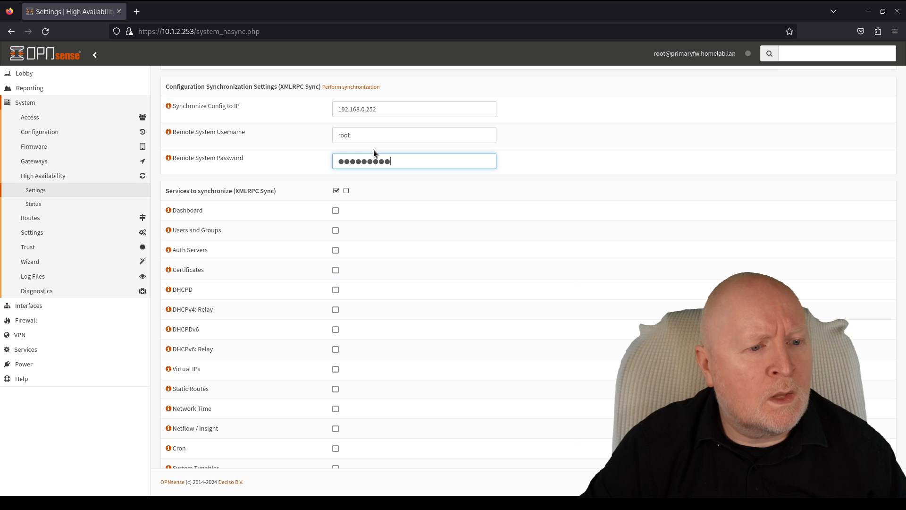
type("*****")
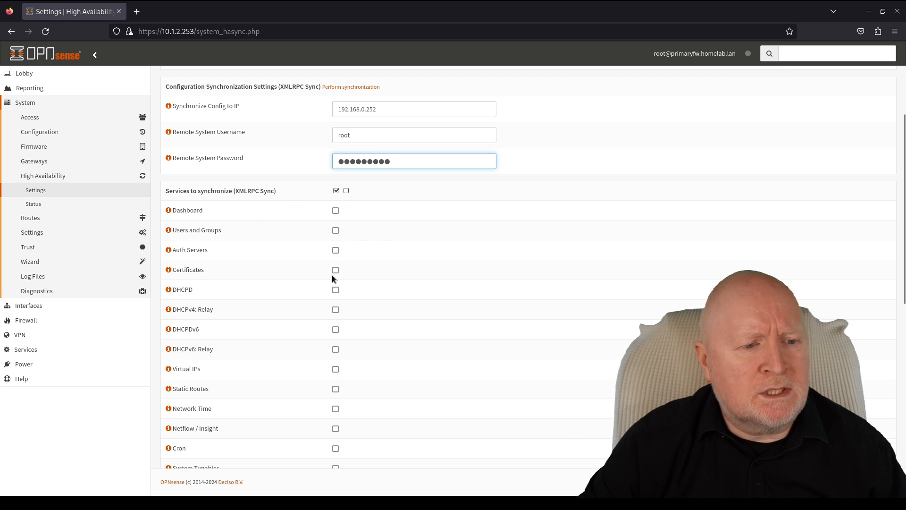
- Tick Virtual IPs in the XMLRPC services to synchronize, alongside Firewall Rules, Aliases and NAT
scroll(330, 279, "down", 3)
scroll(314, 295, "down", 2)
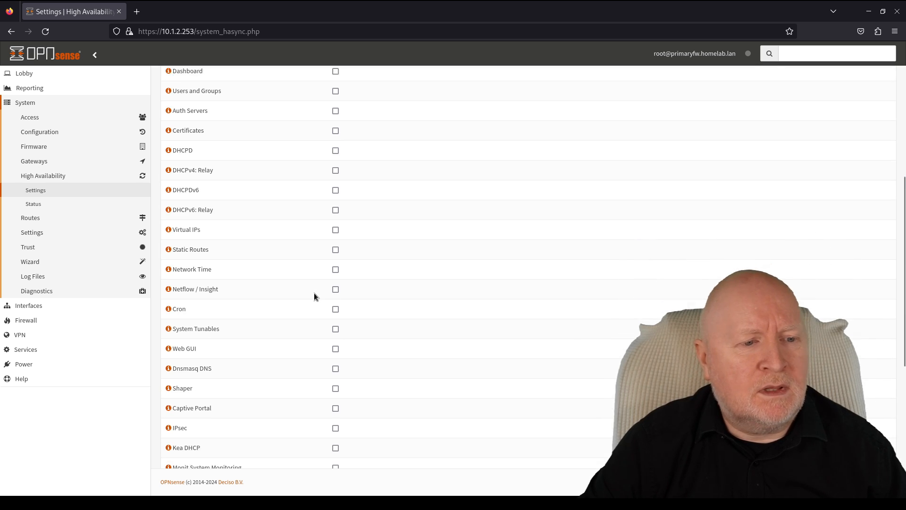
scroll(314, 288, "up", 5)
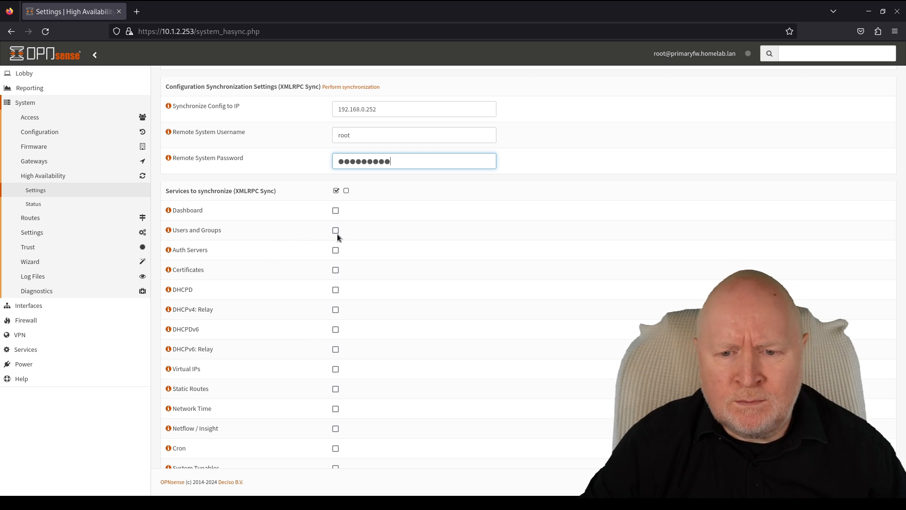
scroll(337, 234, "down", 2)
scroll(337, 234, "down", 4)
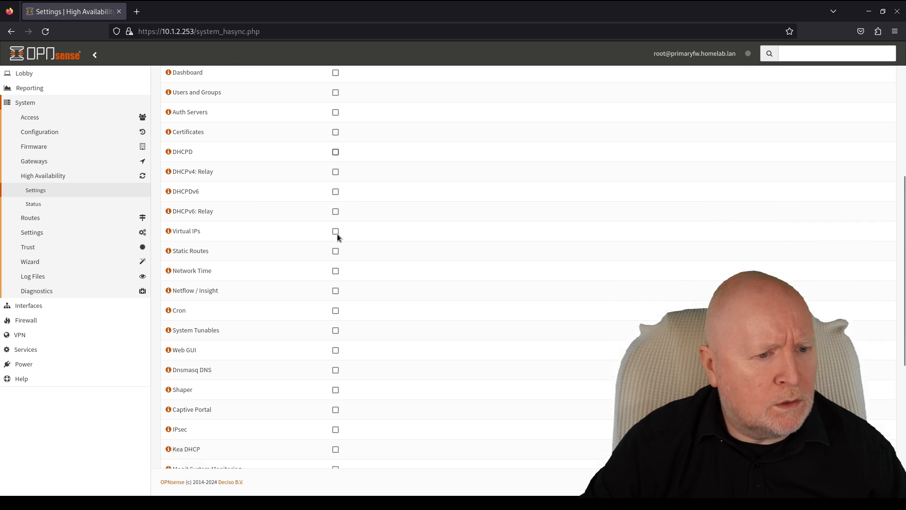
left_click(335, 208)
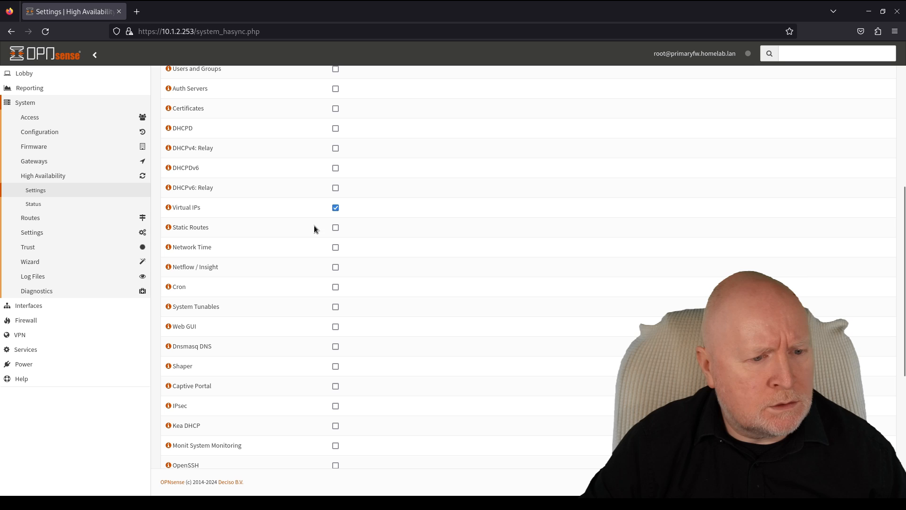
scroll(315, 283, "down", 2)
scroll(312, 330, "down", 5)
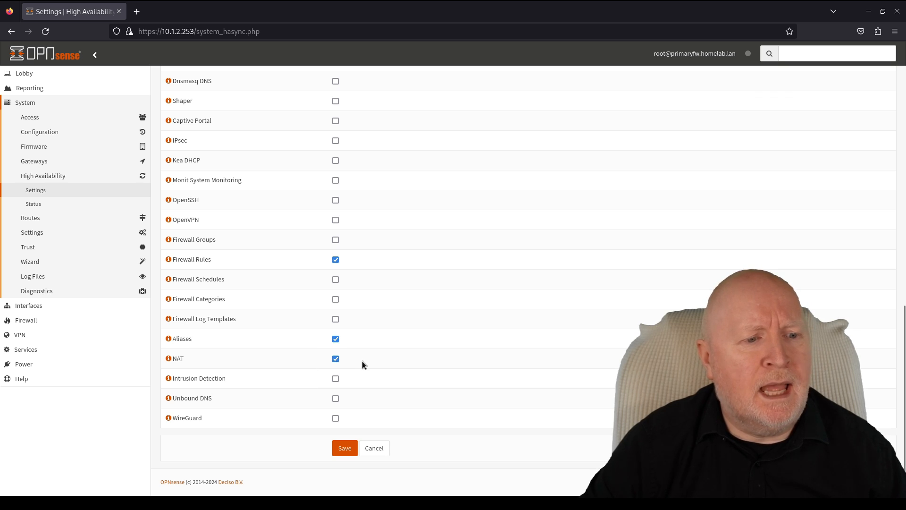
scroll(384, 316, "up", 5)
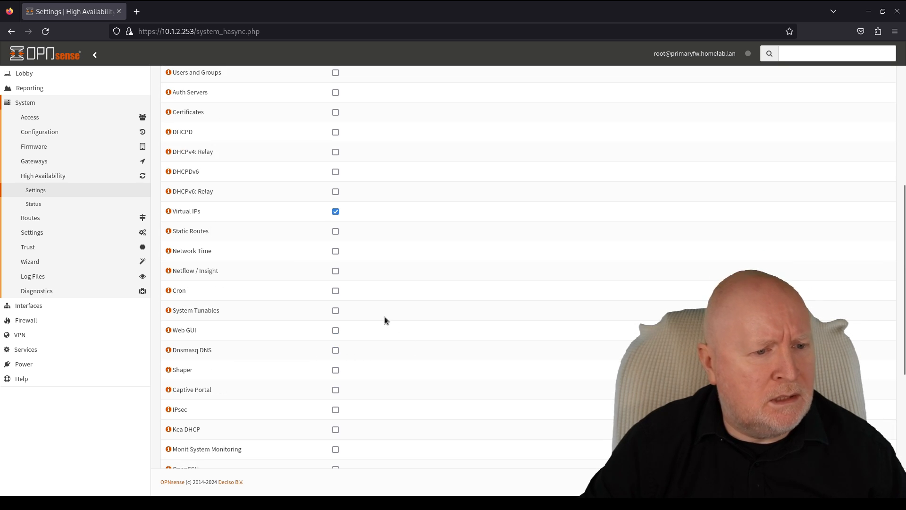
scroll(384, 316, "up", 3)
scroll(382, 319, "down", 4)
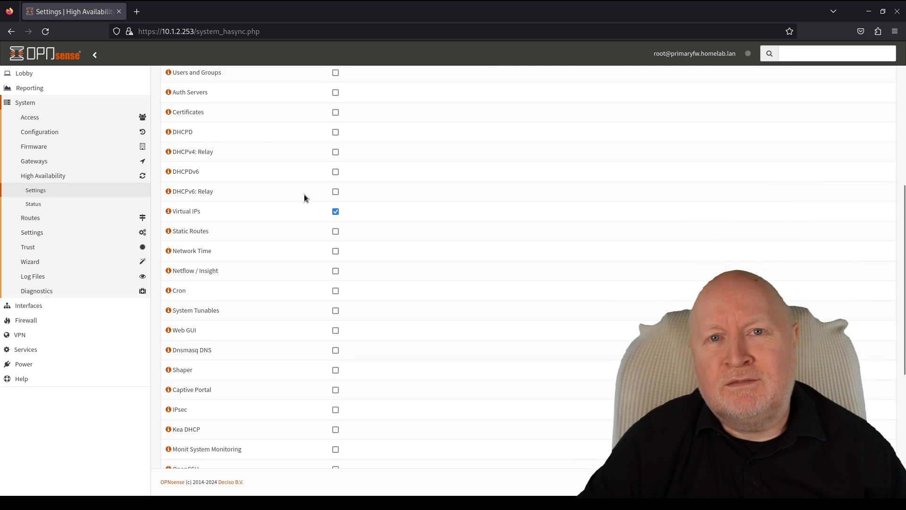
scroll(304, 256, "down", 5)
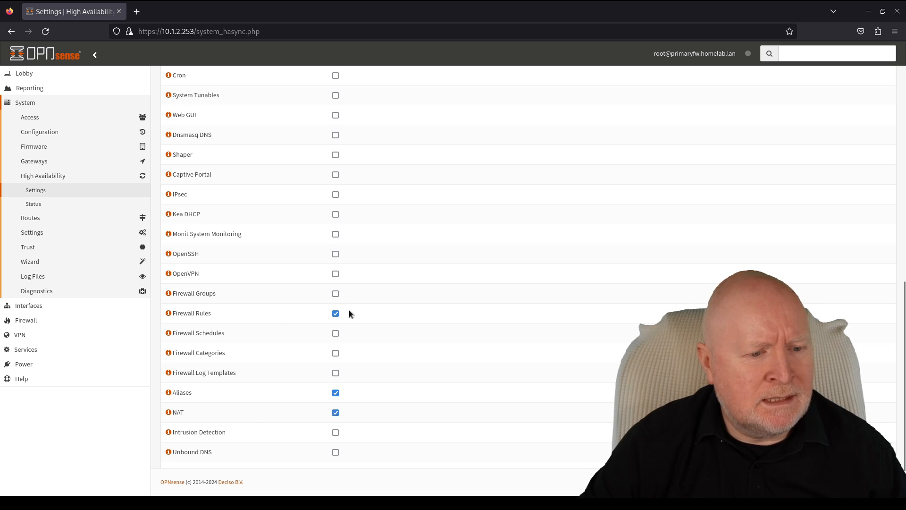
scroll(373, 336, "up", 8)
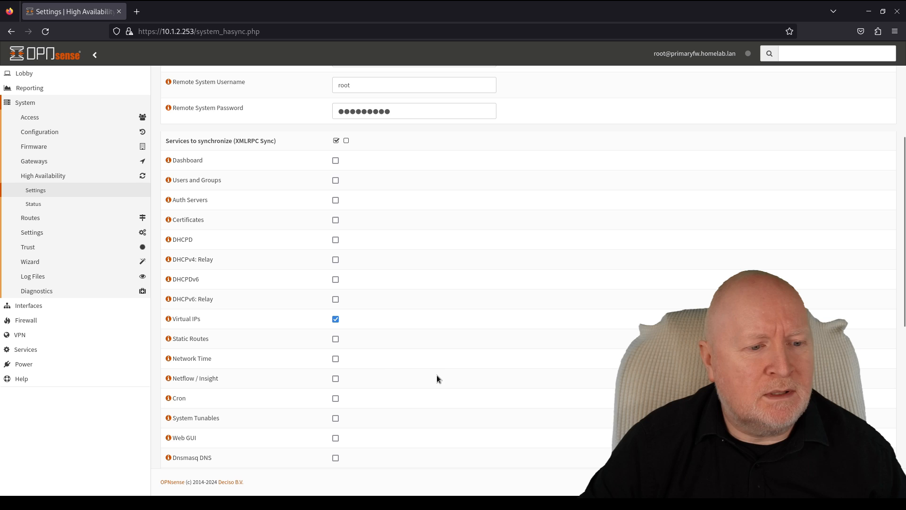
scroll(429, 369, "down", 5)
scroll(424, 361, "up", 5)
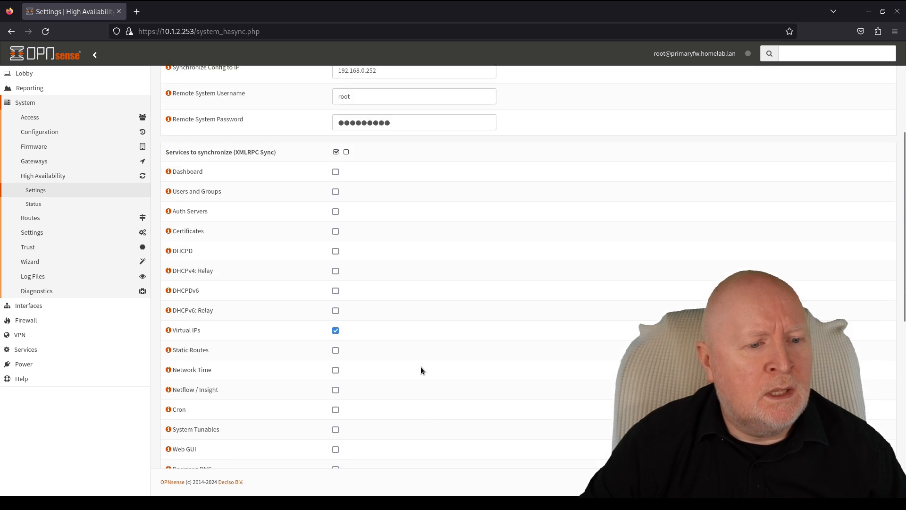
scroll(421, 370, "up", 1)
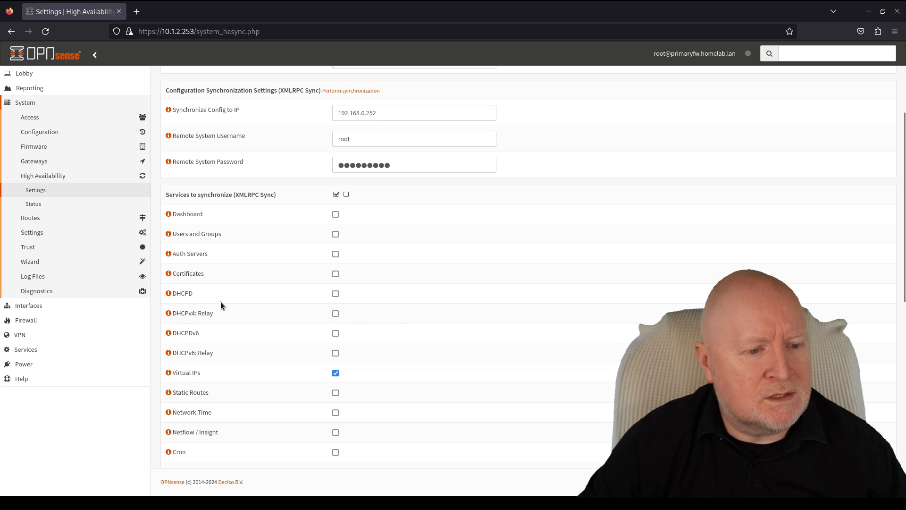
scroll(306, 304, "down", 5)
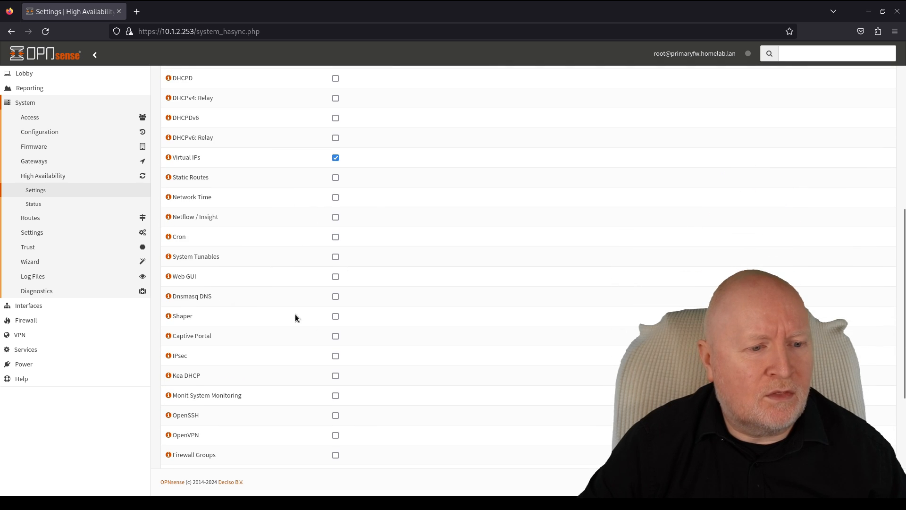
scroll(332, 373, "up", 6)
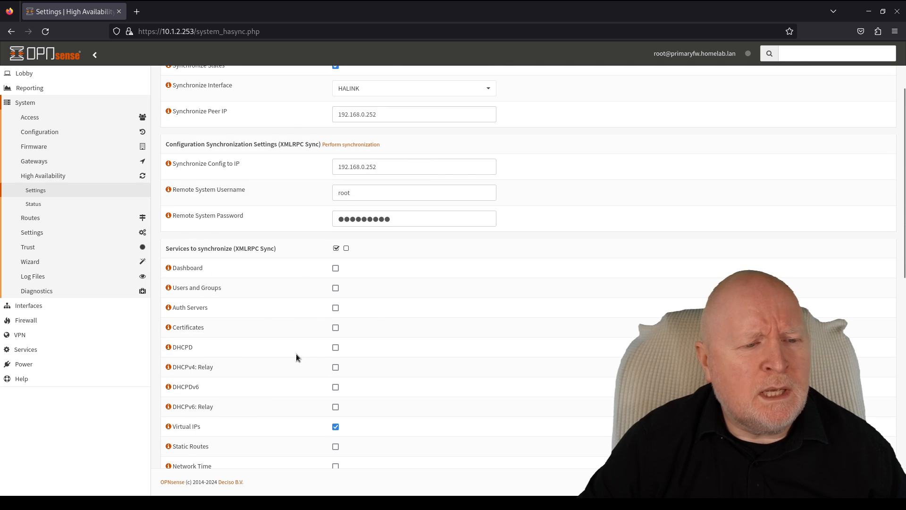
scroll(506, 356, "down", 10)
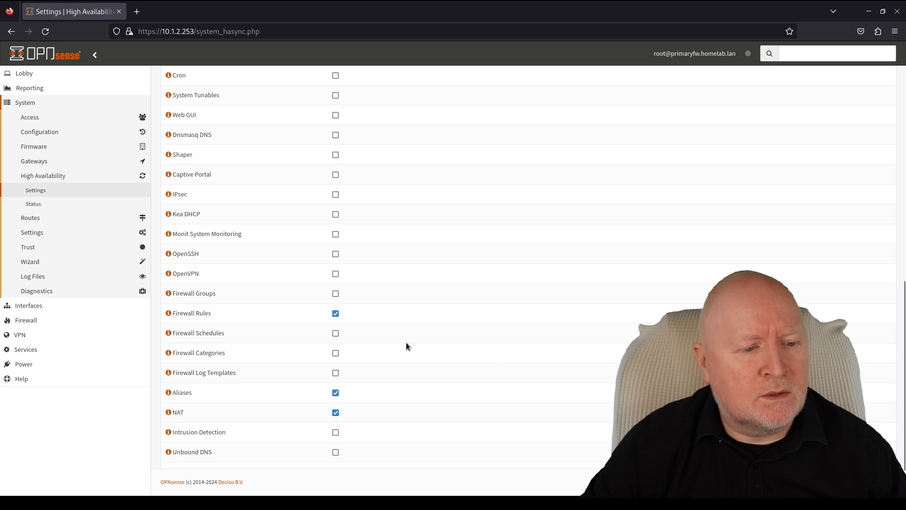
scroll(437, 350, "up", 2)
scroll(438, 355, "up", 6)
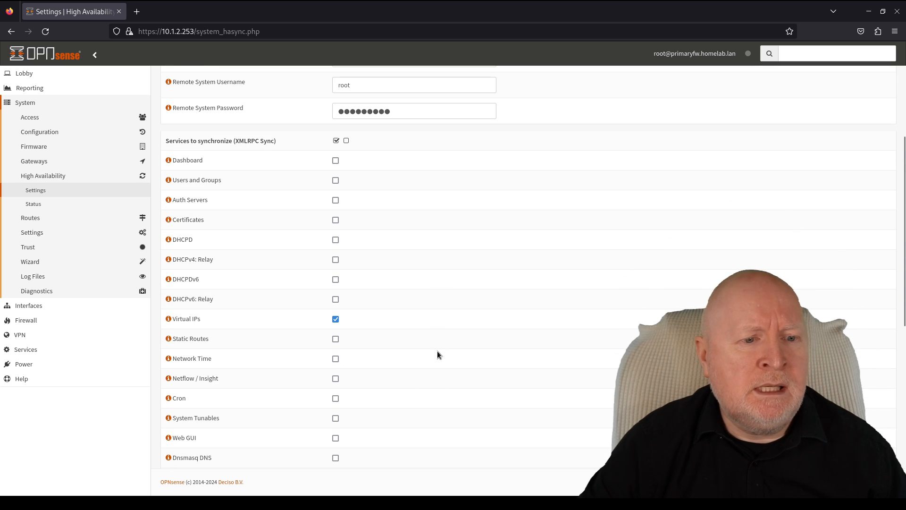
scroll(437, 355, "up", 4)
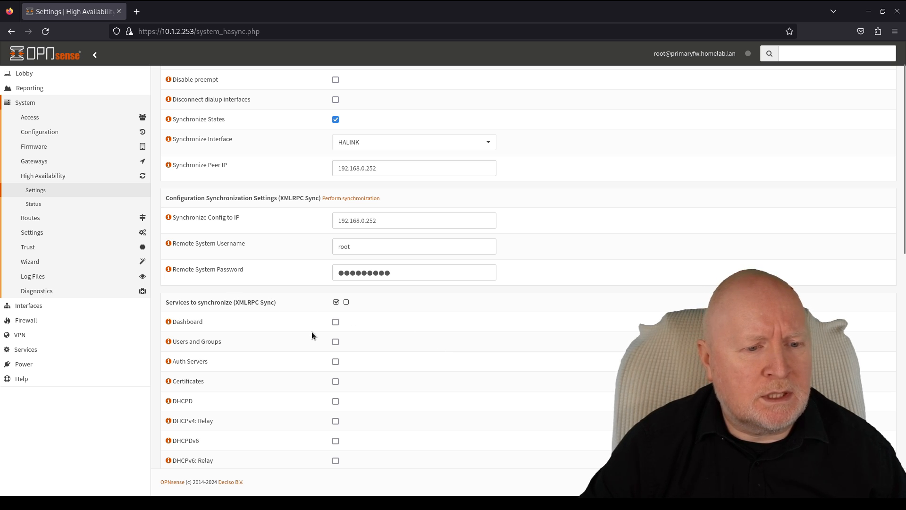
- Add Dashboard to the synchronized services and save the high availability settings
left_click(336, 323)
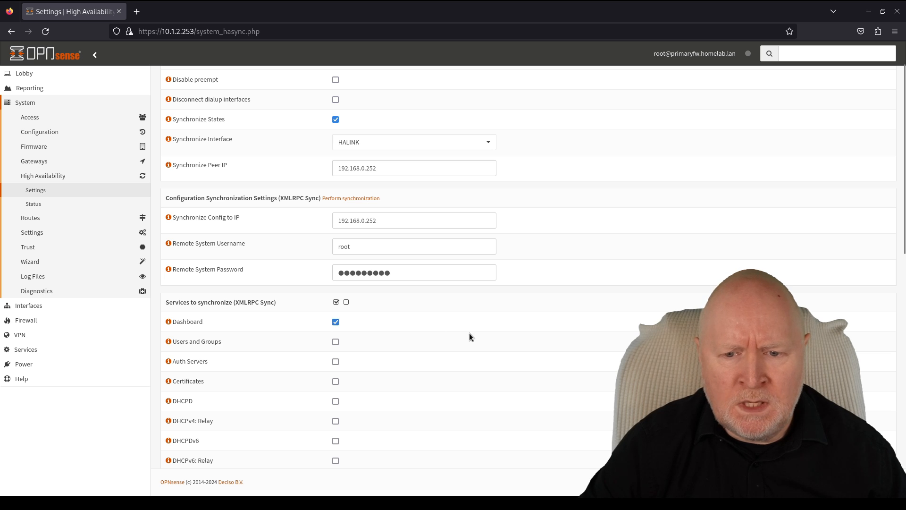
scroll(454, 334, "down", 2)
scroll(455, 336, "down", 1)
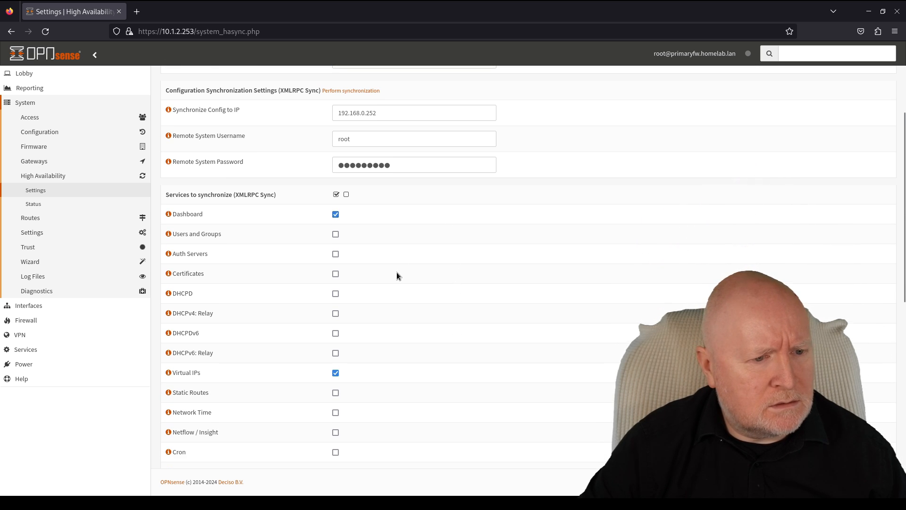
scroll(397, 273, "down", 3)
scroll(389, 278, "down", 6)
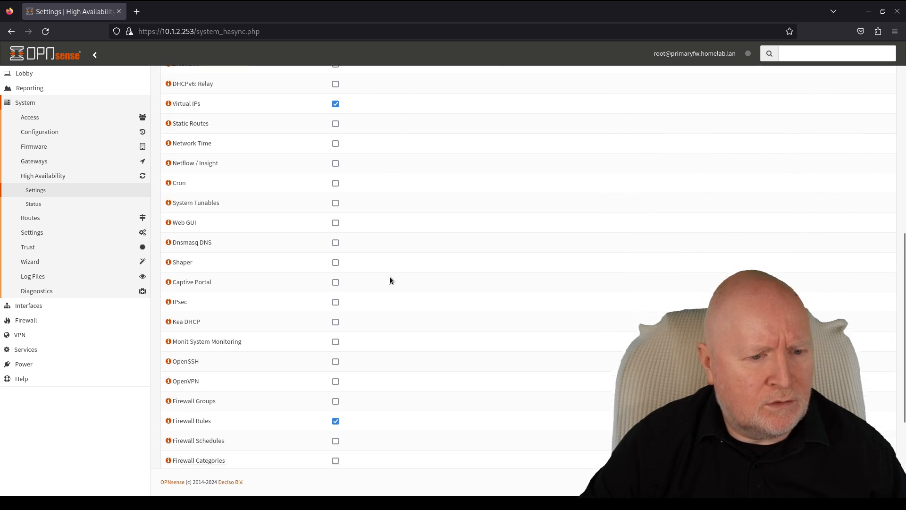
scroll(390, 276, "down", 3)
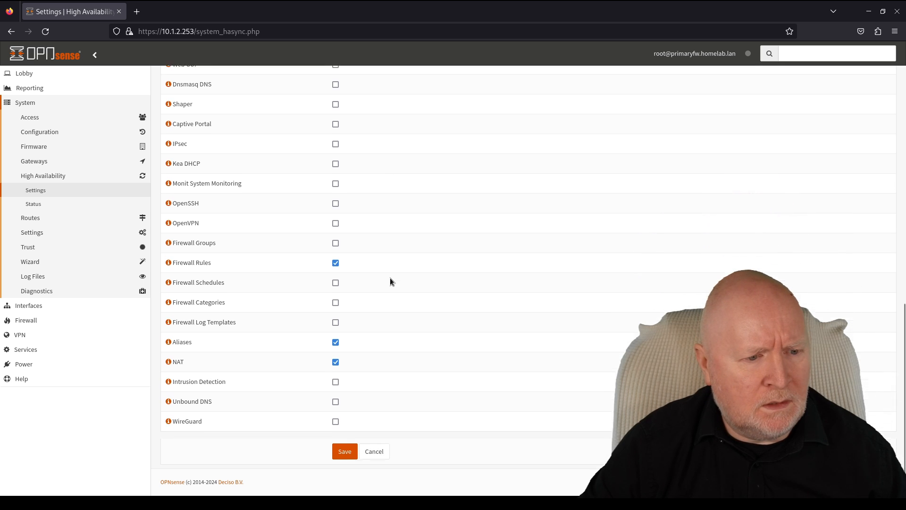
left_click(350, 449)
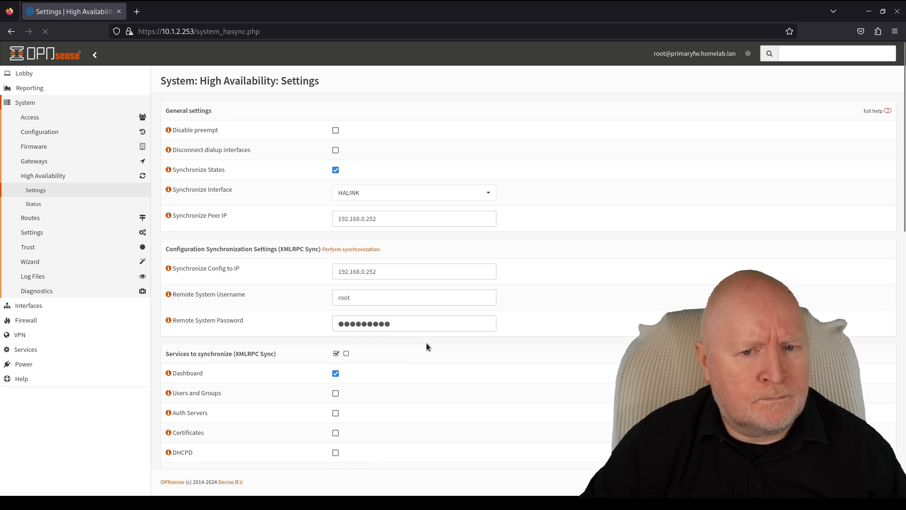
scroll(429, 340, "down", 12)
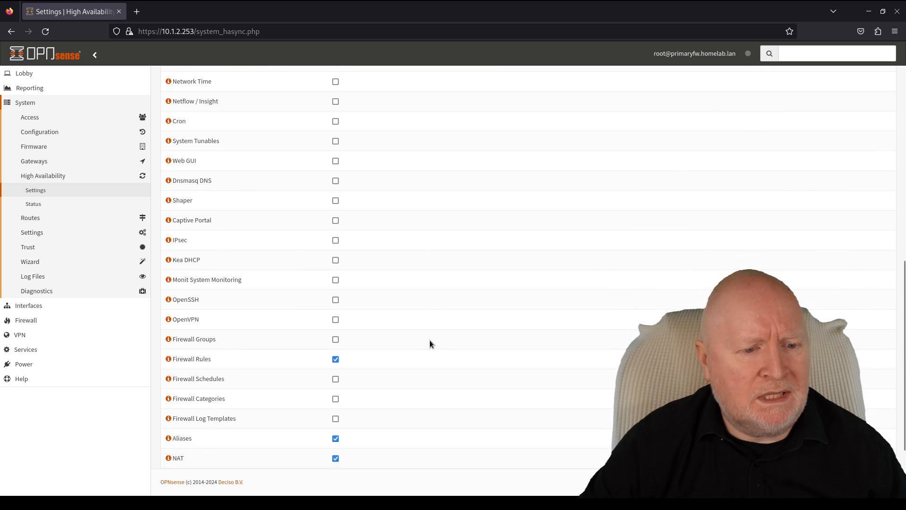
scroll(427, 337, "up", 6)
scroll(427, 339, "up", 3)
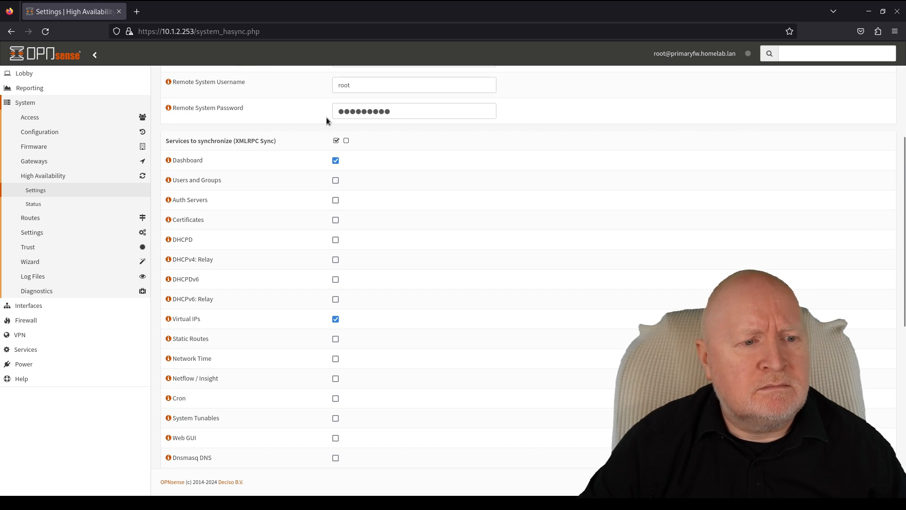
scroll(364, 305, "up", 4)
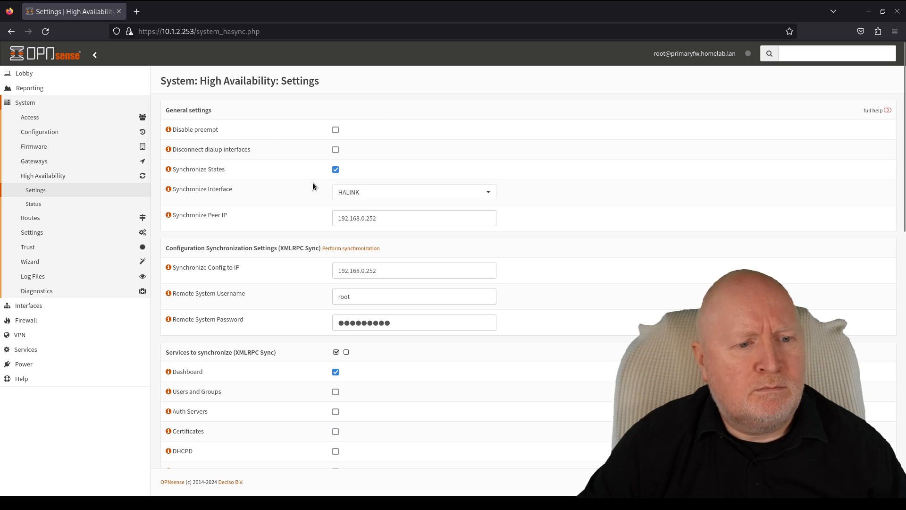
scroll(440, 287, "down", 3)
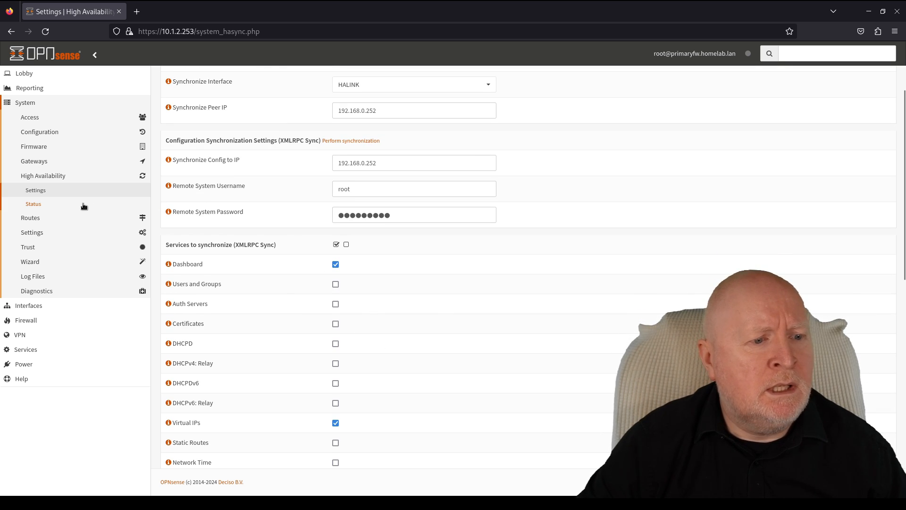
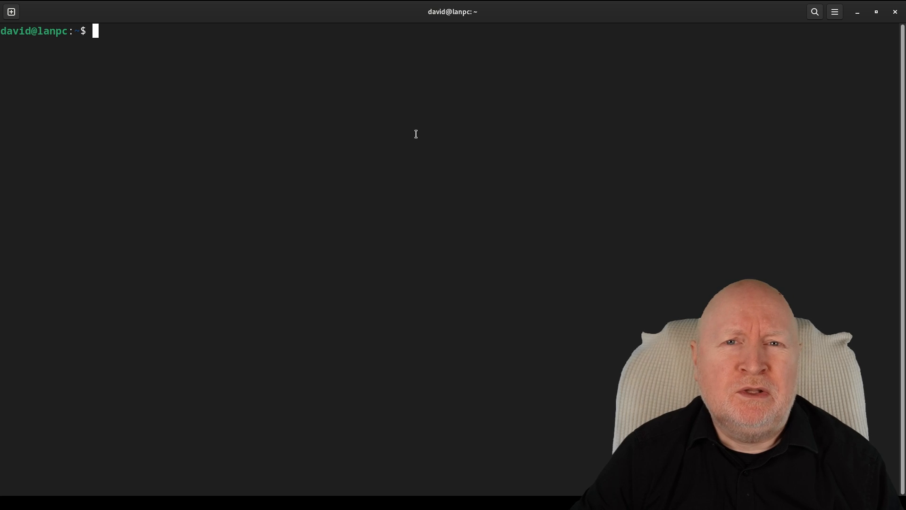
- Ping 10.1.1.40 and stop it once replies and statistics appear
type("ping")
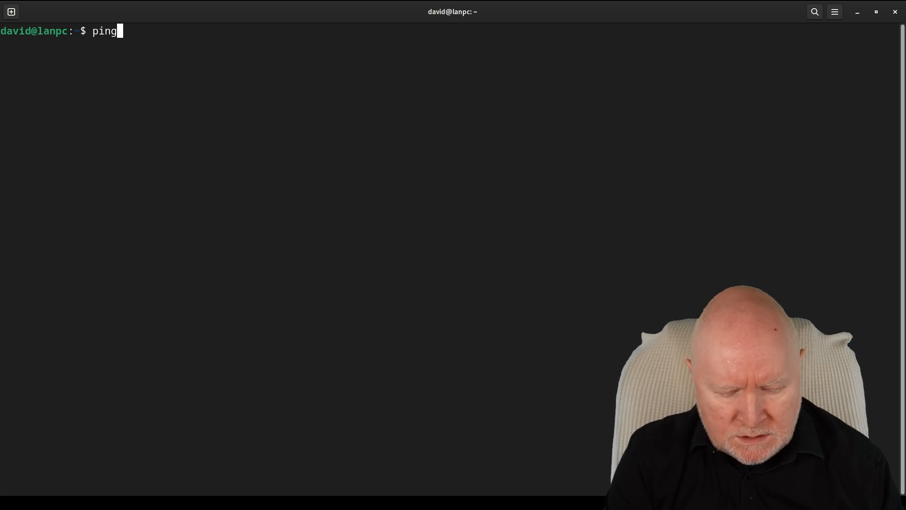
type(" 10.1.1.40")
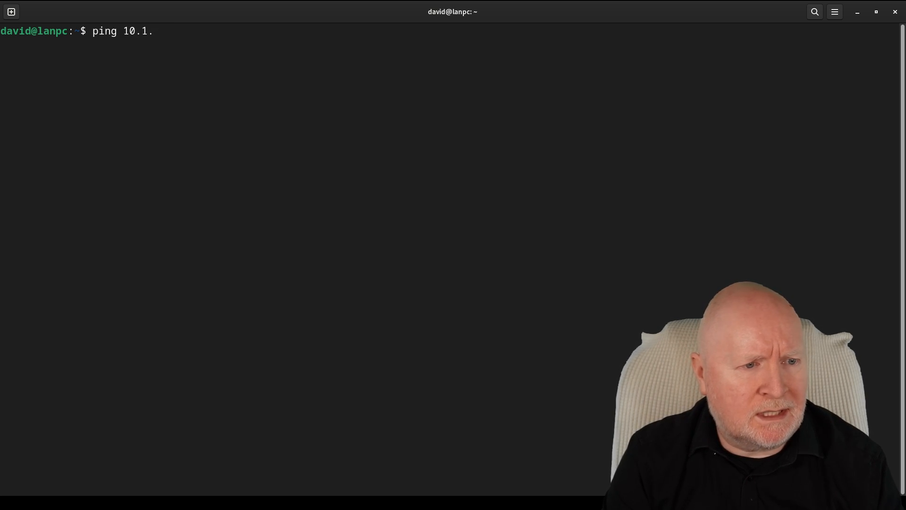
key("Return")
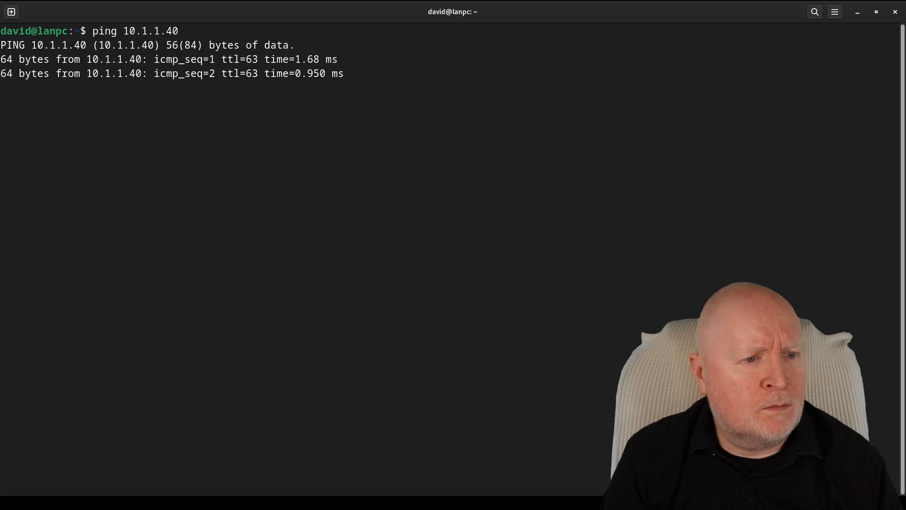
key("ctrl+c")
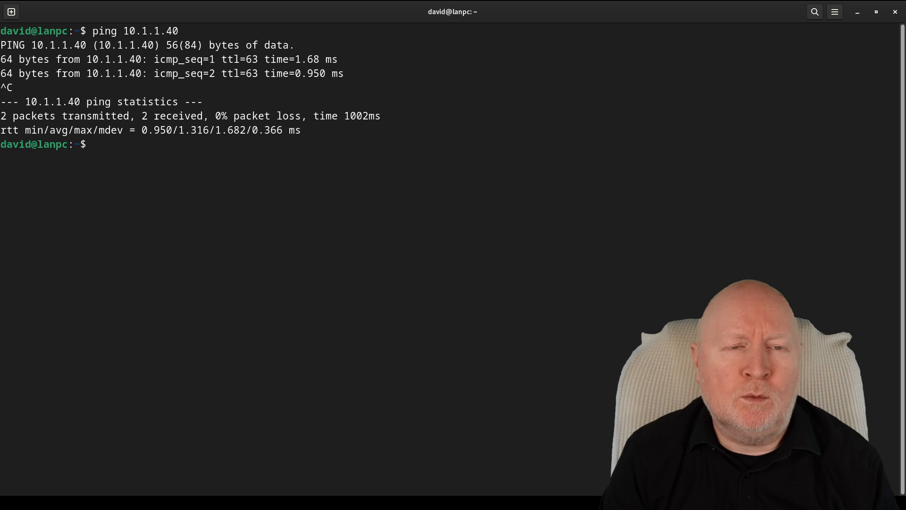
- SSH into 10.1.1.40 (wanpc2) with the account password and run who
key("Up")
key("Left")
key("Left")
key("Left")
key("Left")
key("Left")
key("Left")
key("Left")
key("Left")
key("Left")
key("Left")
key("BackSpace")
key("BackSpace")
key("BackSpace")
key("BackSpace")
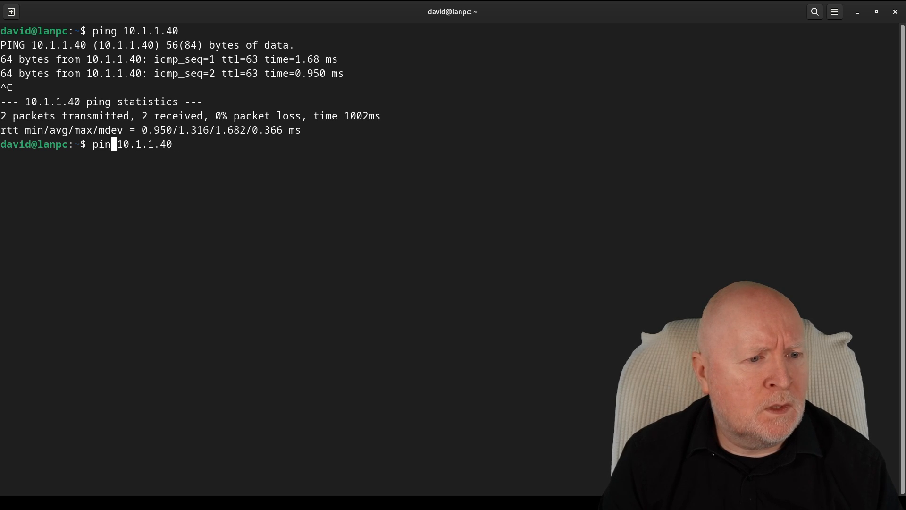
type("ssh")
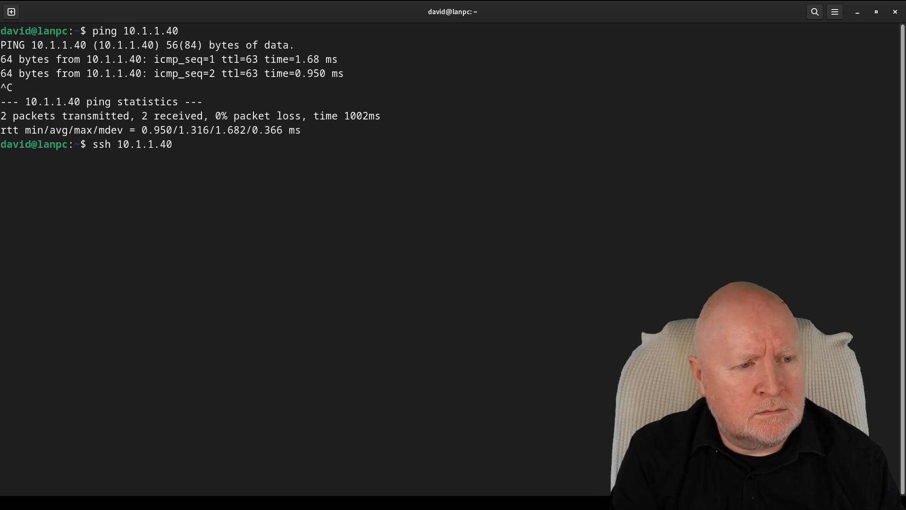
key("Return")
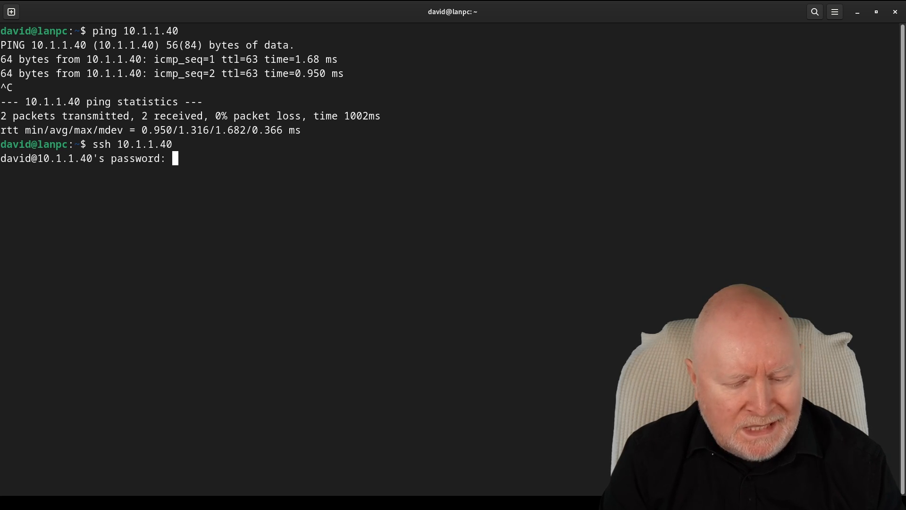
key("Return")
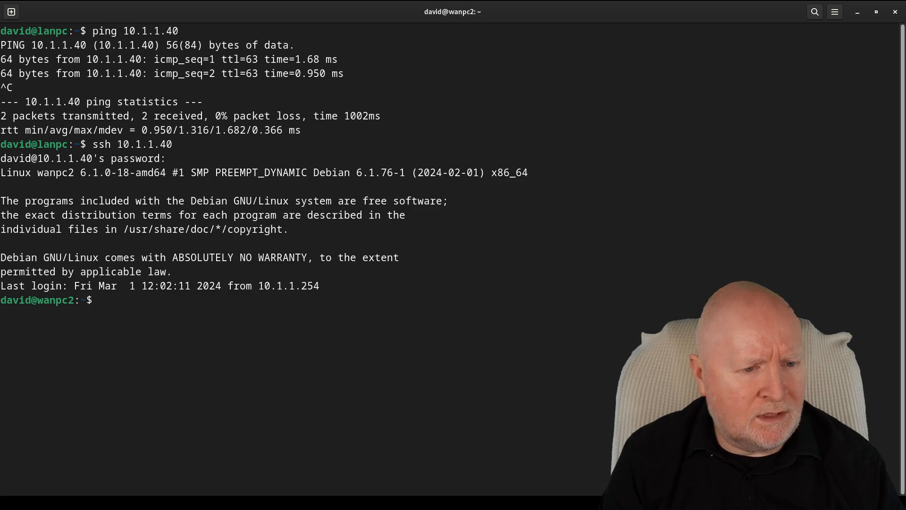
type("who")
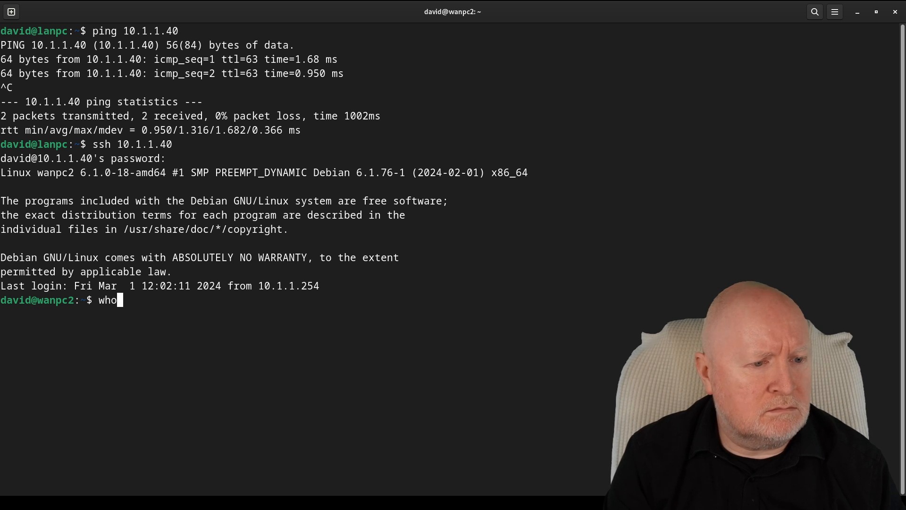
key("Return")
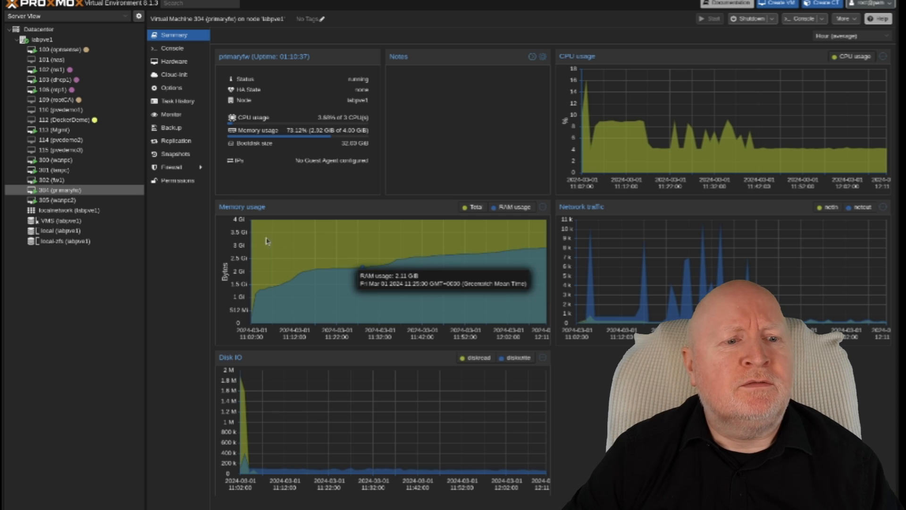
- Compare the summaries of VM 302 (fw1) and VM 304 (primaryfw), ending on fw1
left_click(73, 182)
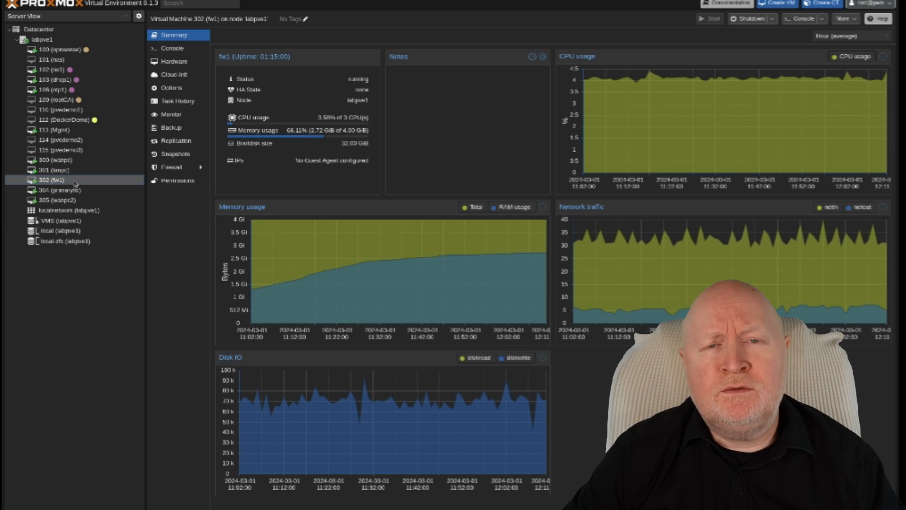
left_click(78, 191)
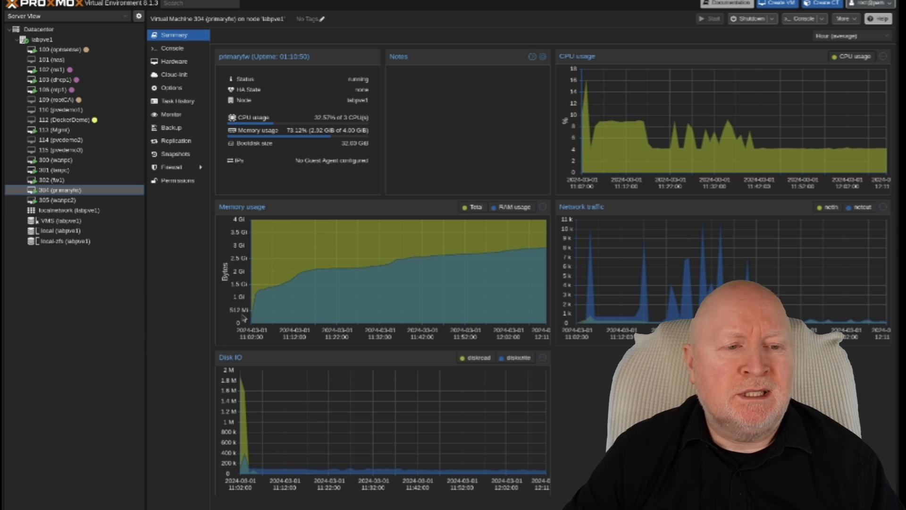
left_click(50, 180)
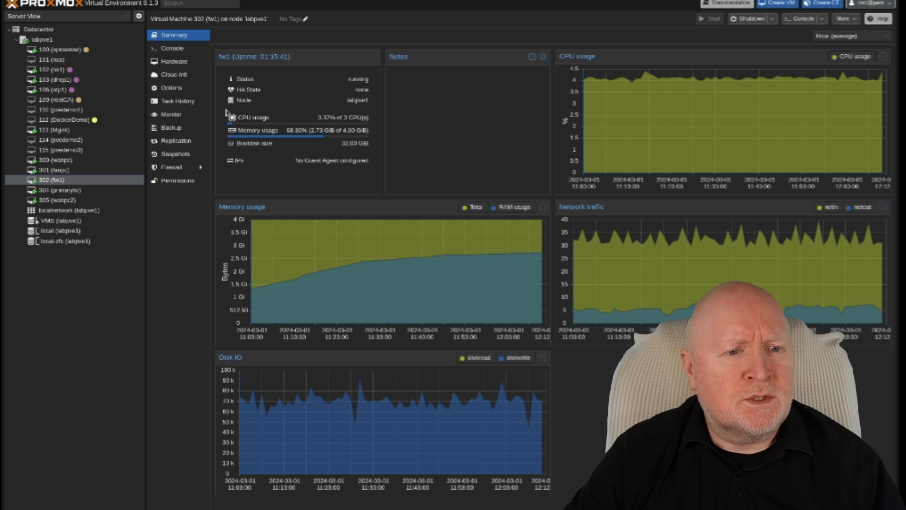
- In fw1's hardware, change net0's VLAN tag from 301 to 3301
left_click(188, 66)
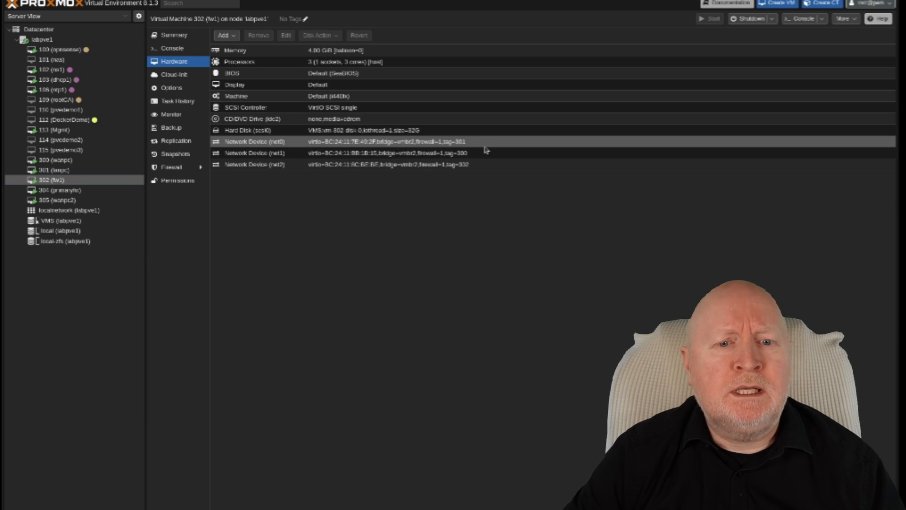
left_click(461, 166)
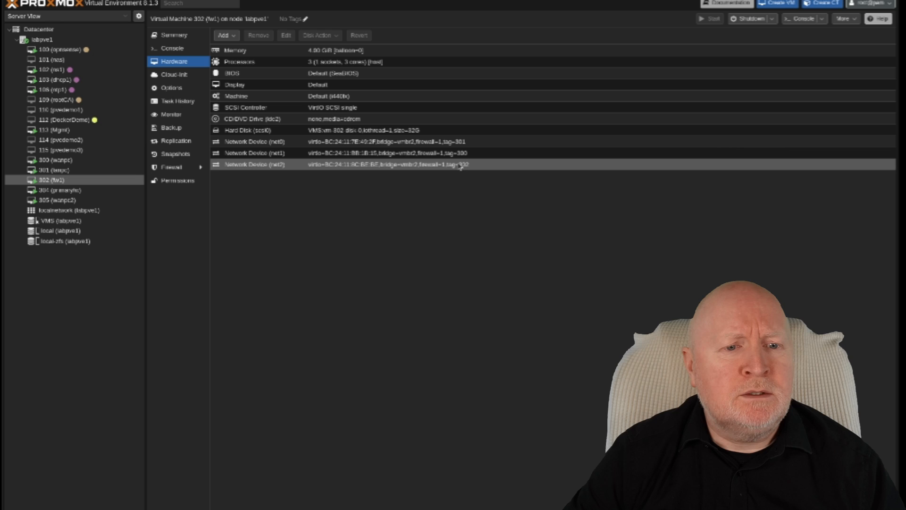
left_click(241, 143)
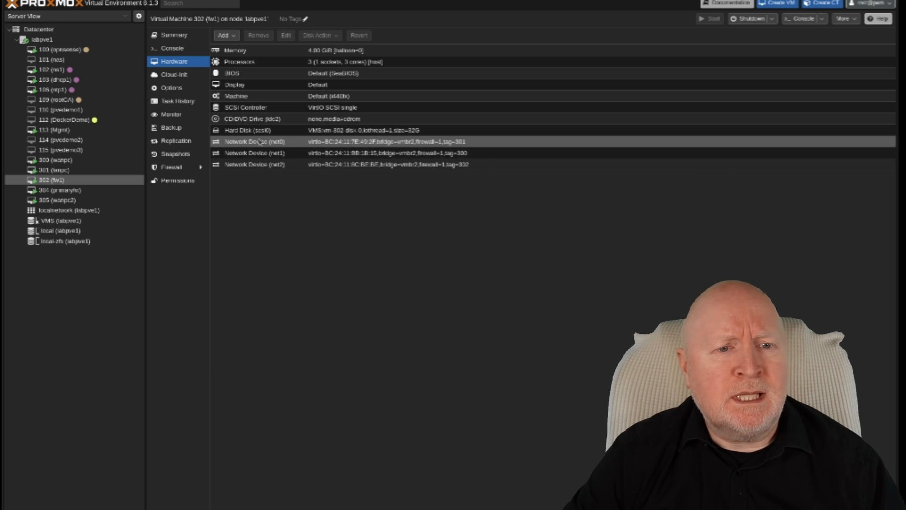
left_click(286, 38)
left_click(411, 421)
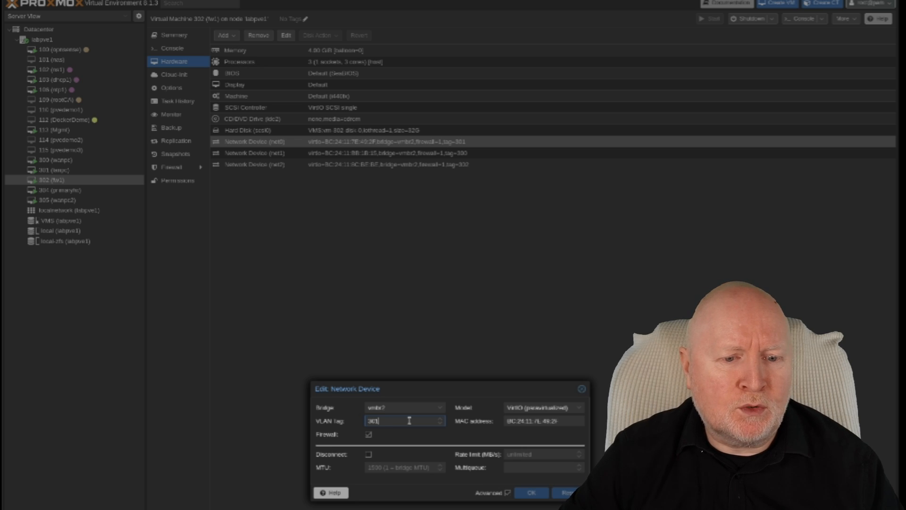
key("Home")
type("3")
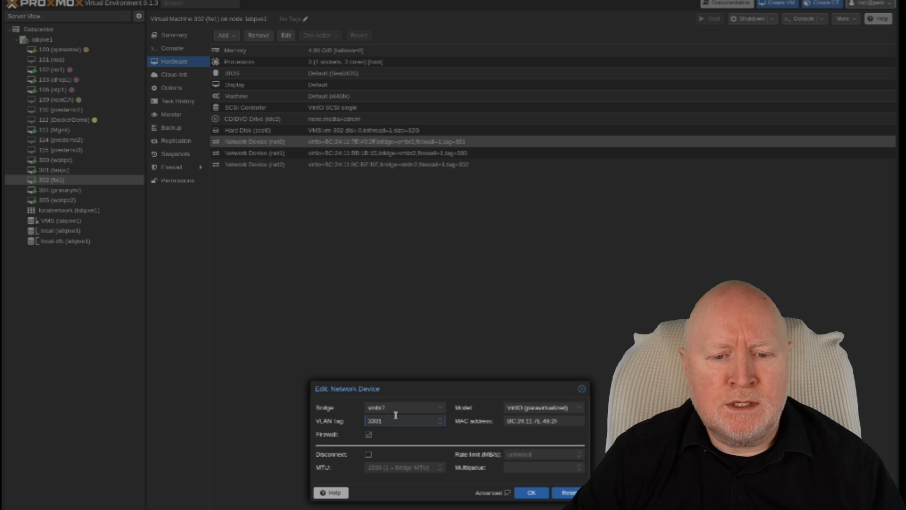
left_click(532, 493)
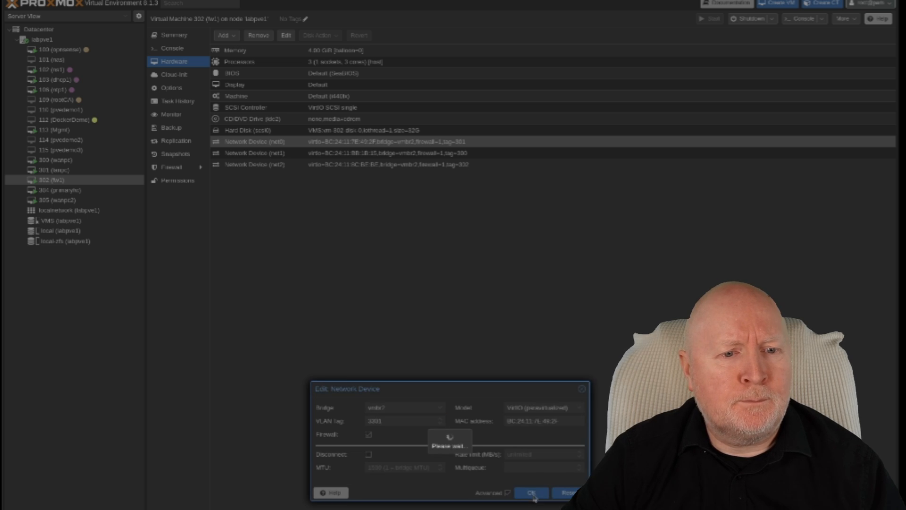
- Change fw1's net1 VLAN tag from 300 to 3300
left_click(293, 153)
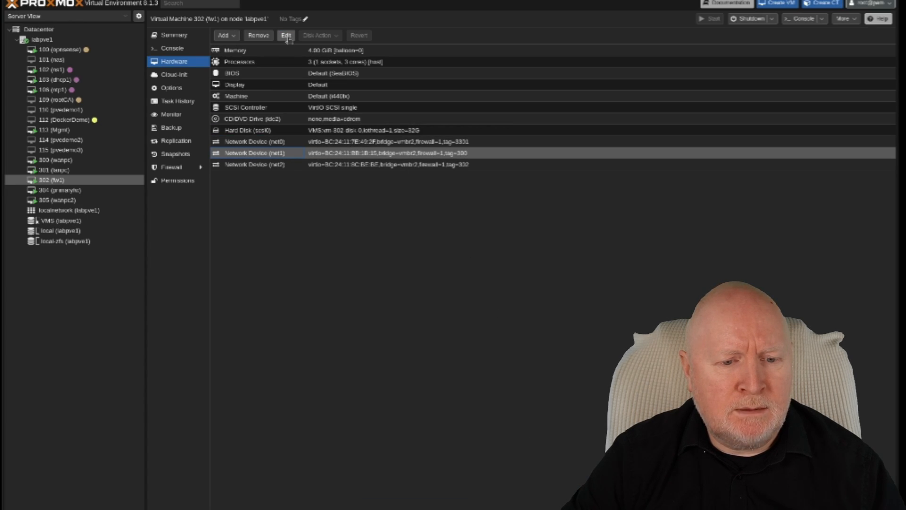
left_click(286, 36)
left_click(414, 416)
key("Home")
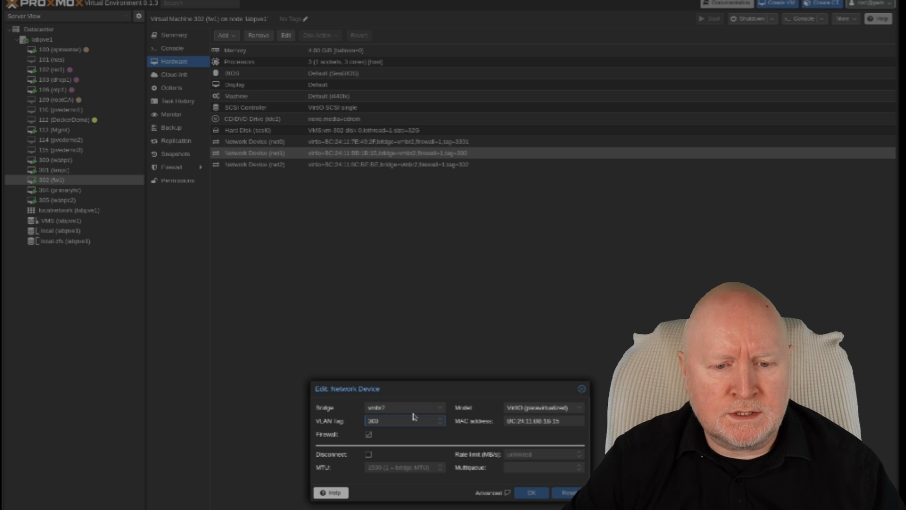
type("3")
left_click(538, 493)
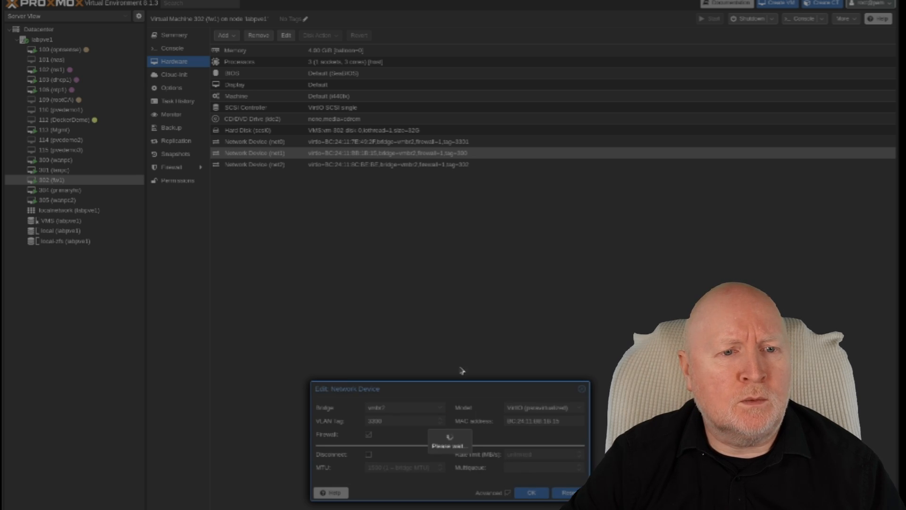
- Change fw1's net2 VLAN tag from 302 to 3302
left_click(314, 165)
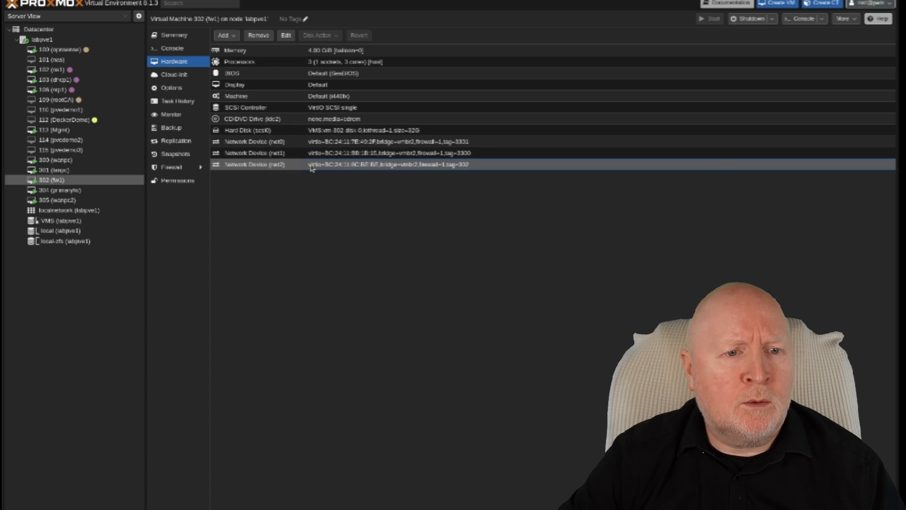
left_click(286, 36)
left_click(390, 419)
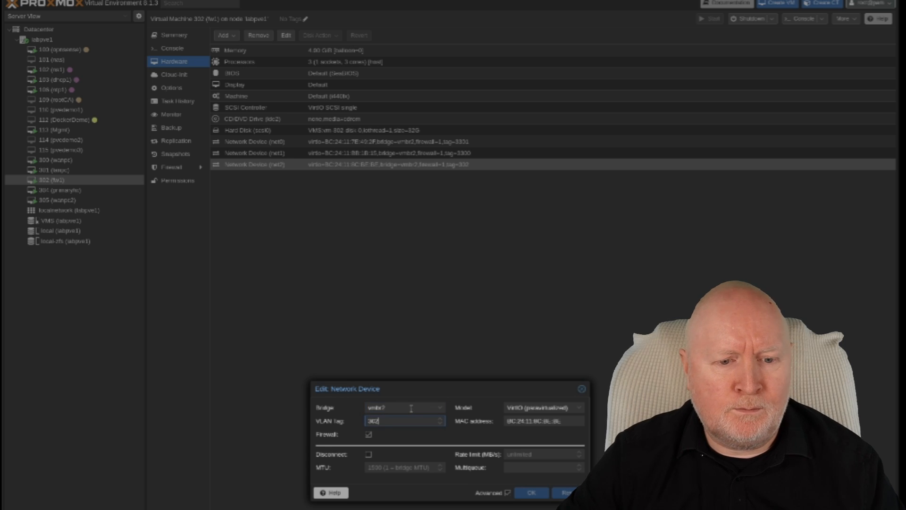
type("3")
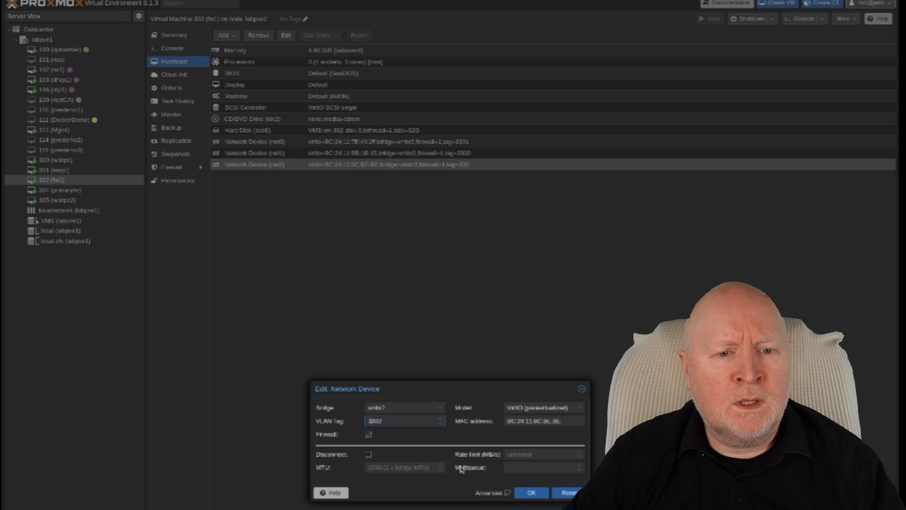
left_click(517, 493)
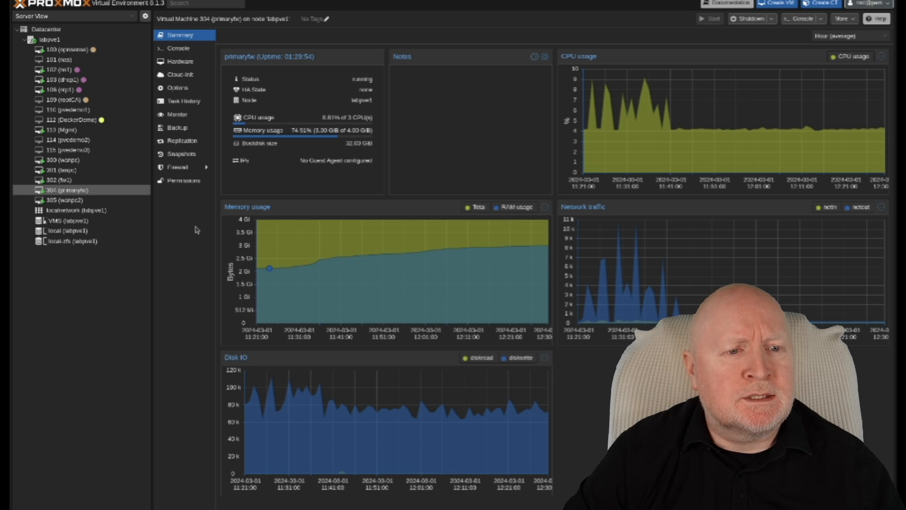
- In primaryfw's hardware, change net0's VLAN tag from 2301 to 301
left_click(182, 64)
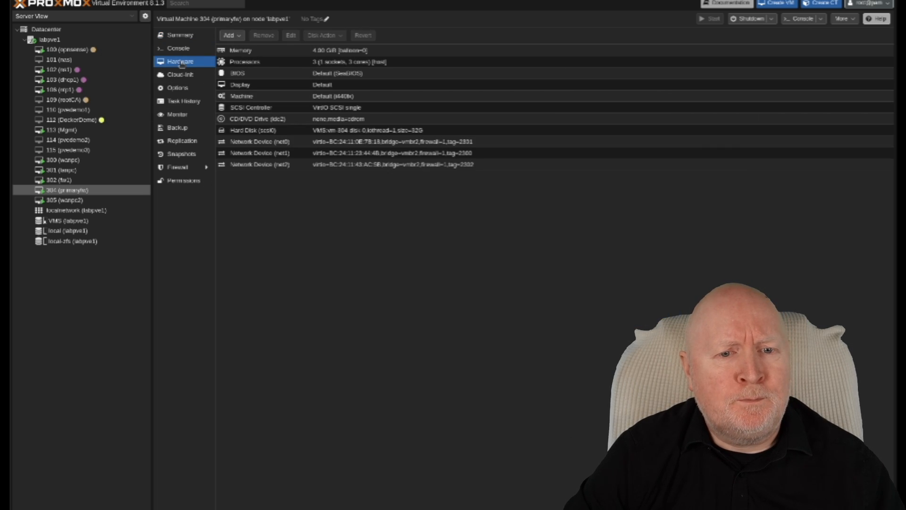
left_click(276, 144)
left_click(290, 36)
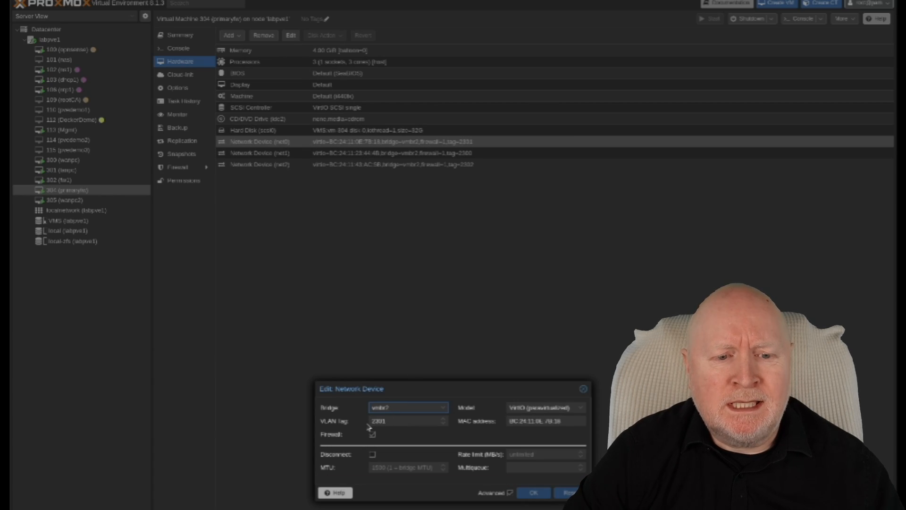
left_click(430, 423)
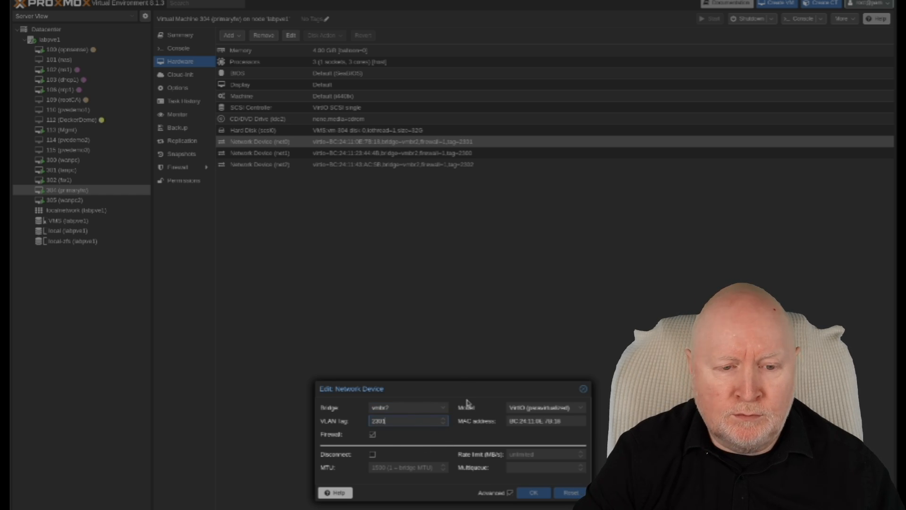
key("Home")
key("Delete")
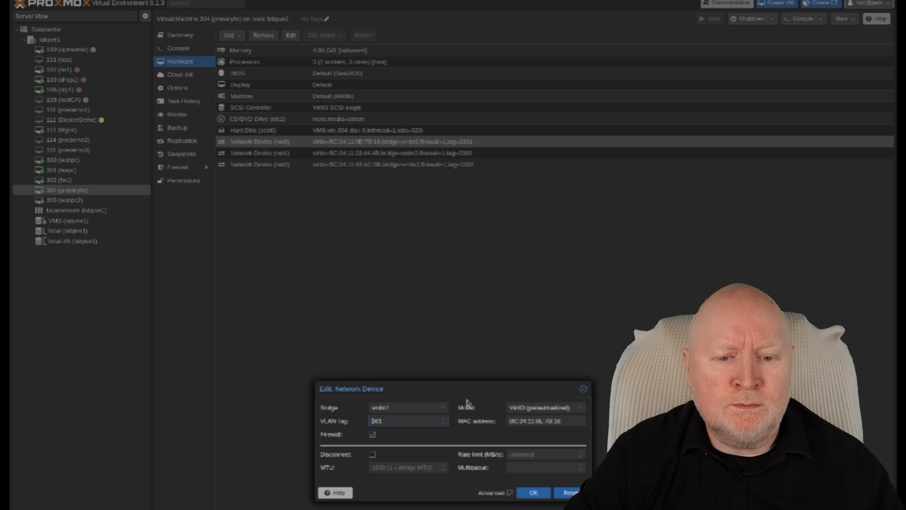
left_click(535, 493)
- Change primaryfw's net1 VLAN tag from 2300 to 300
left_click(337, 153)
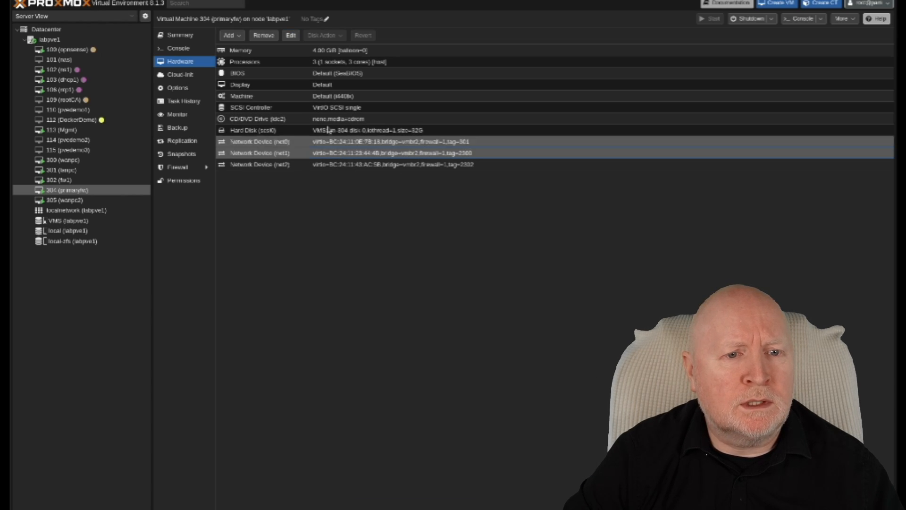
left_click(299, 39)
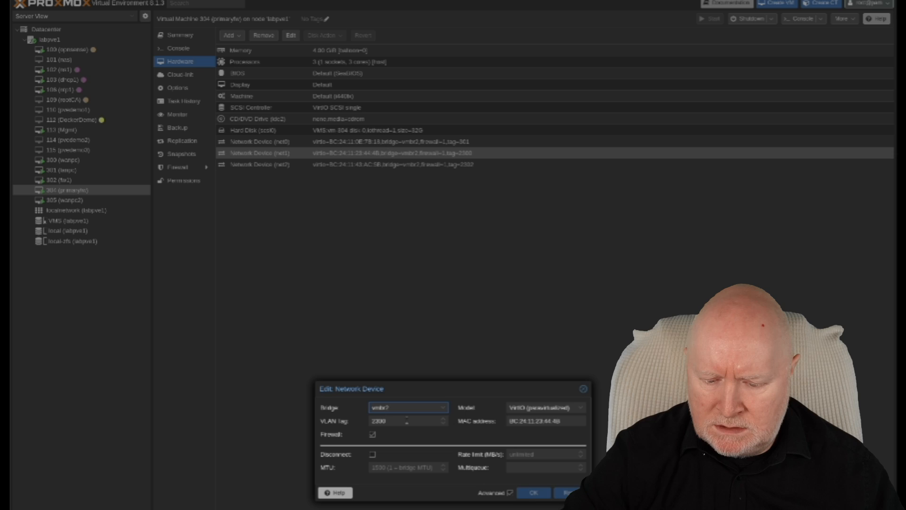
key("Home")
key("Delete")
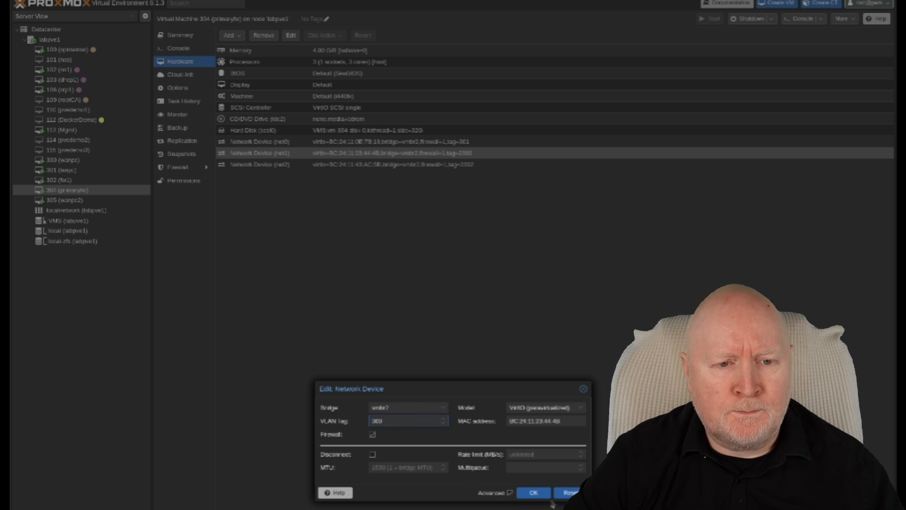
left_click(534, 493)
- Change primaryfw's net2 VLAN tag from 2302 to 302
left_click(325, 164)
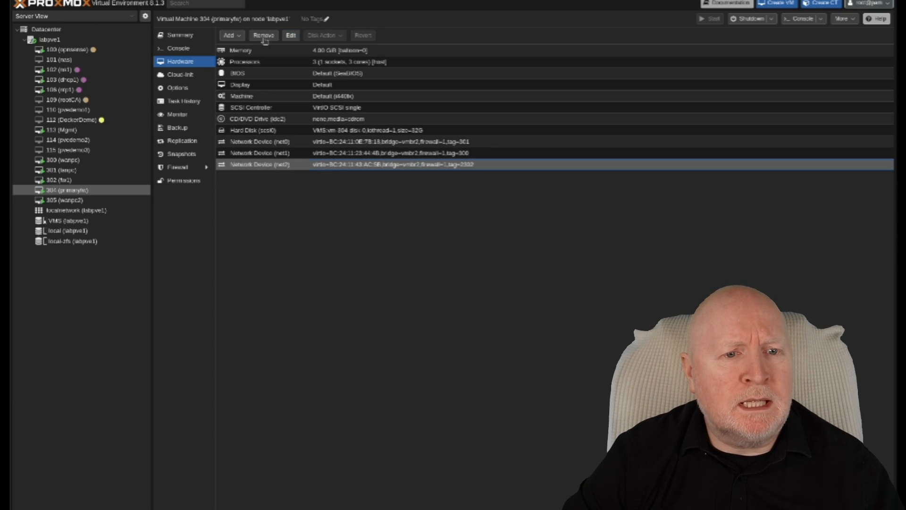
left_click(290, 36)
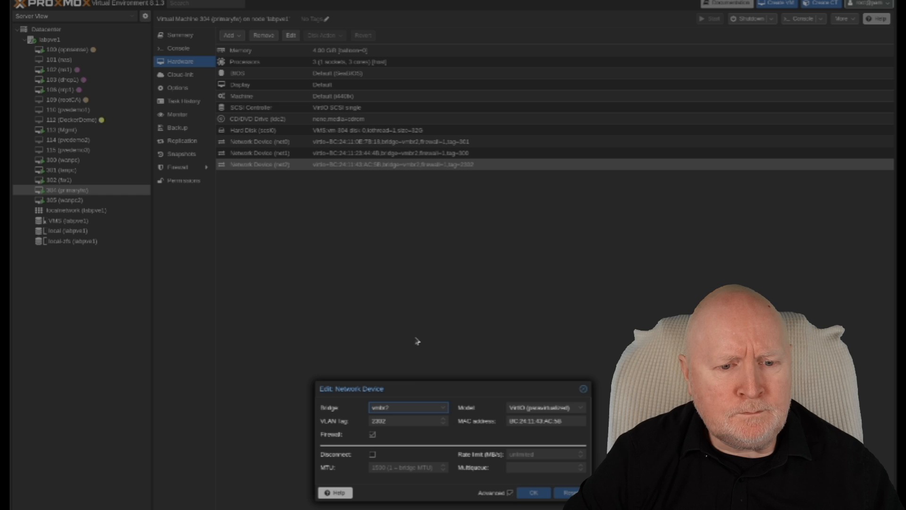
left_click(385, 421)
key("Home")
key("Delete")
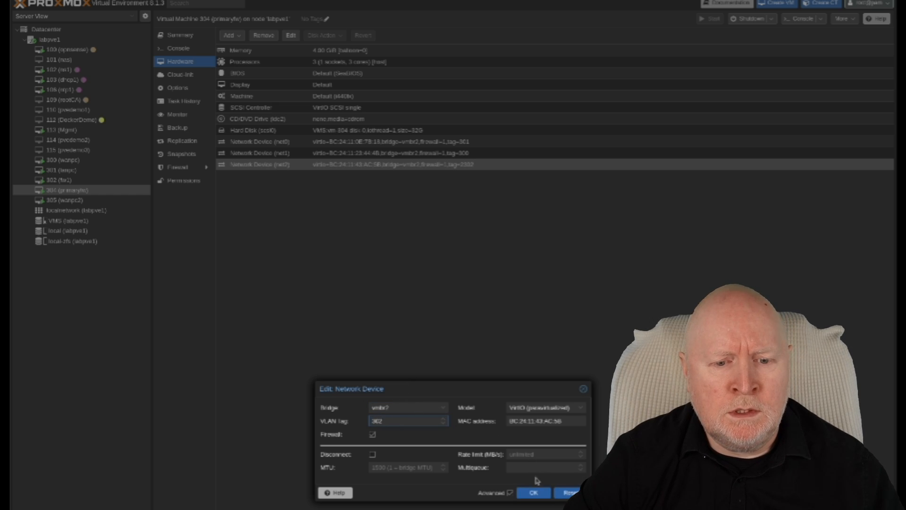
left_click(533, 492)
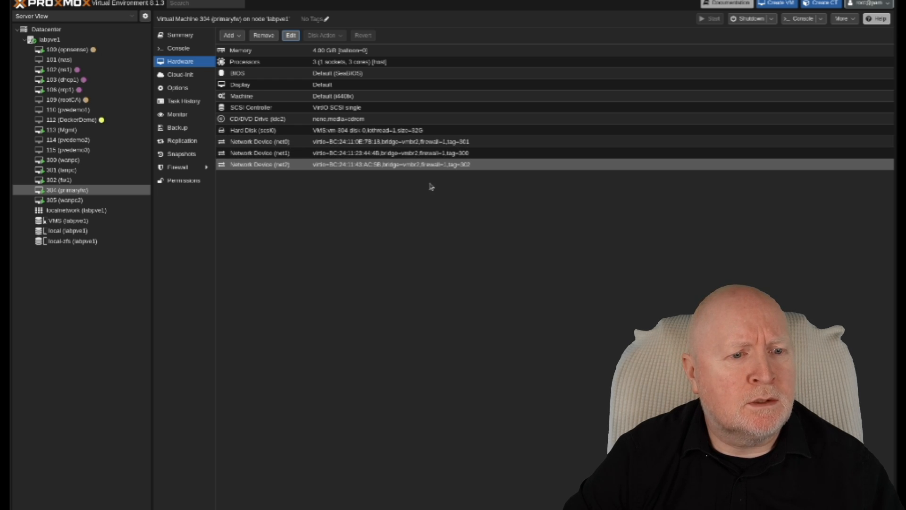
- Set lanpc's (VM 301) network device VLAN tag from 2301 to 301
left_click(125, 175)
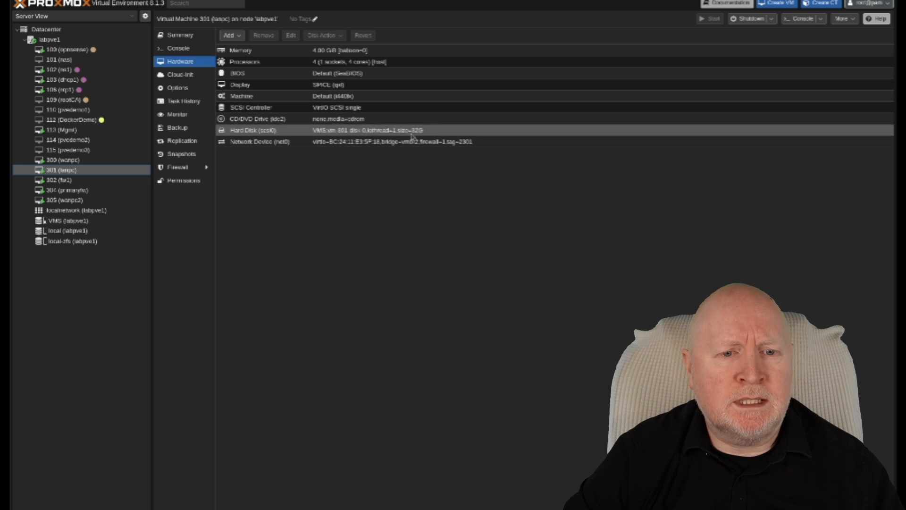
left_click(391, 143)
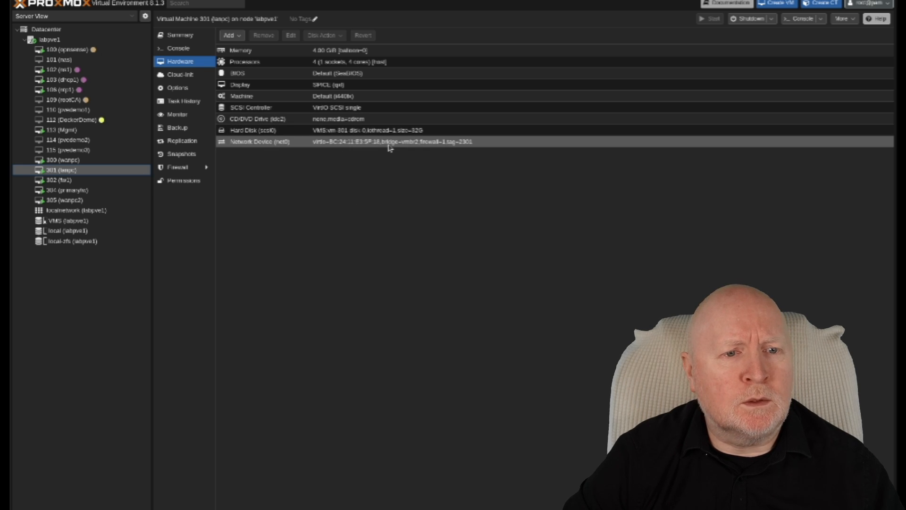
left_click(290, 36)
double_click(404, 419)
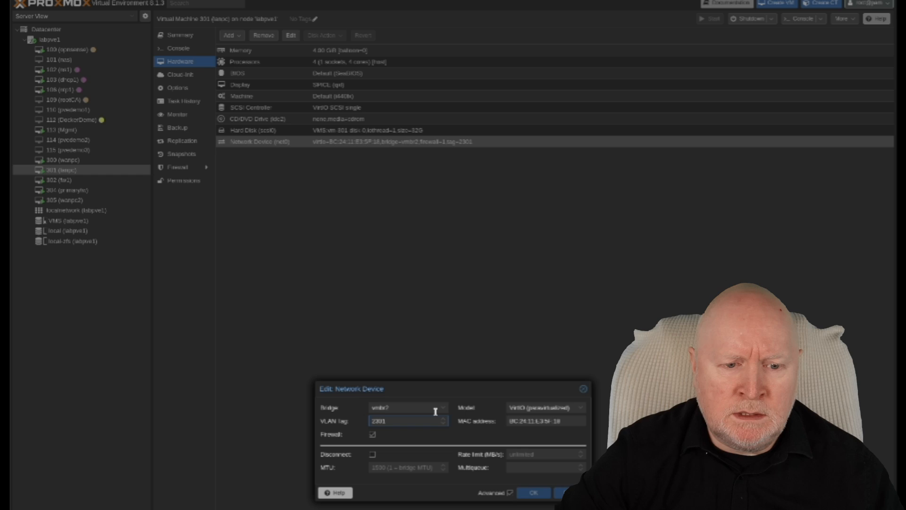
type("301")
left_click(533, 492)
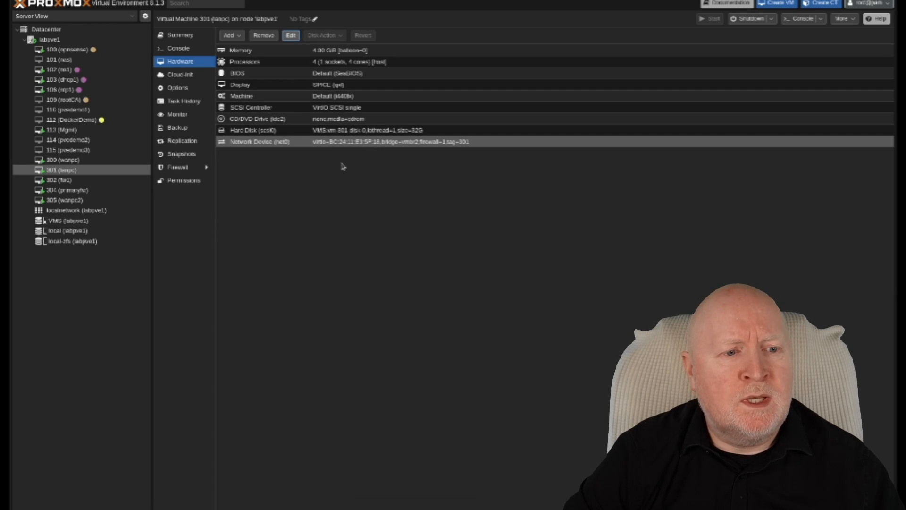
- Review the hardware of VMs 302 and 304, then return to VM 301
left_click(113, 180)
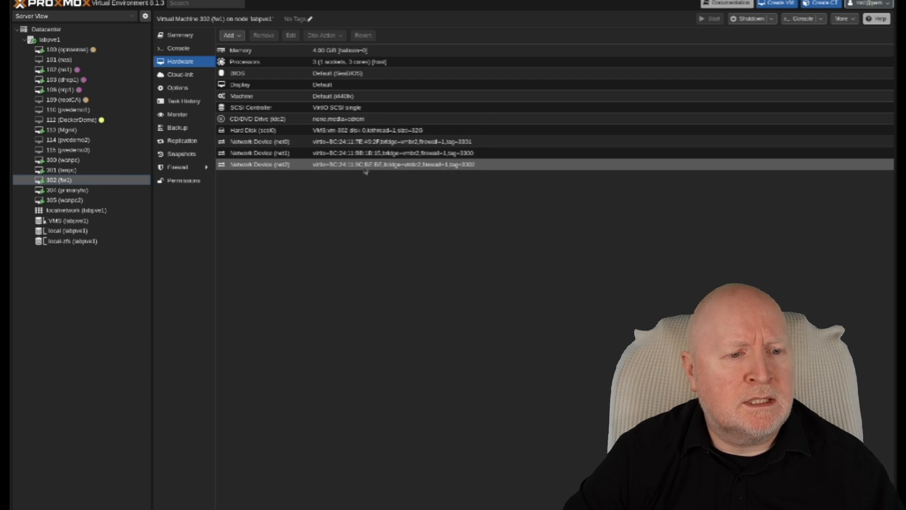
left_click(78, 190)
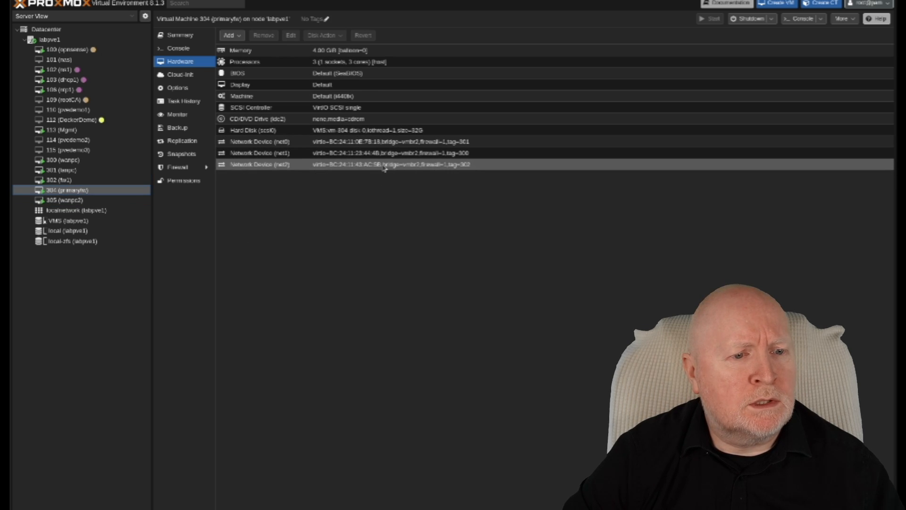
left_click(88, 171)
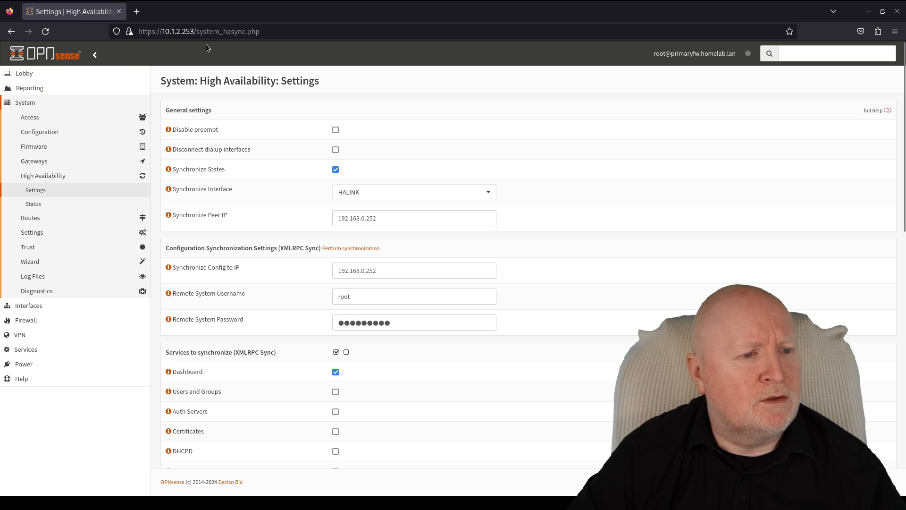
- Reload the page and open primaryfw's Lobby Dashboard
left_click(46, 31)
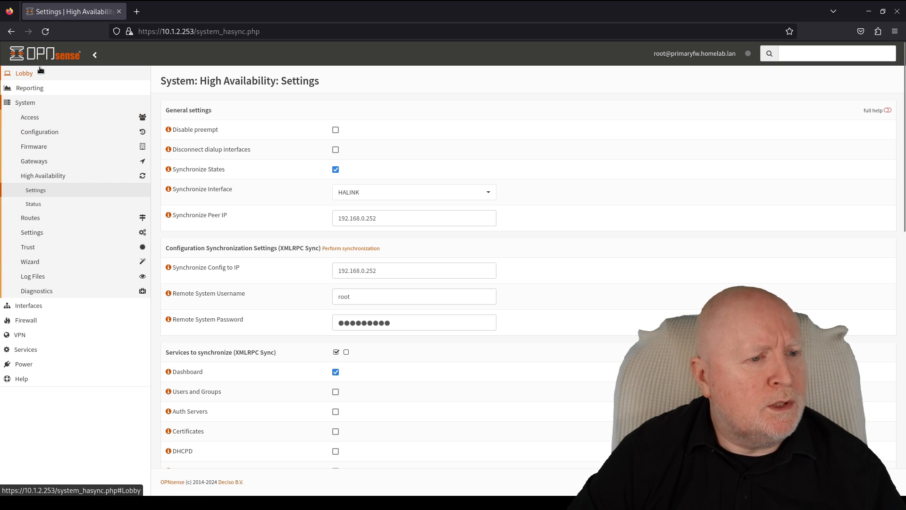
left_click(24, 73)
left_click(42, 90)
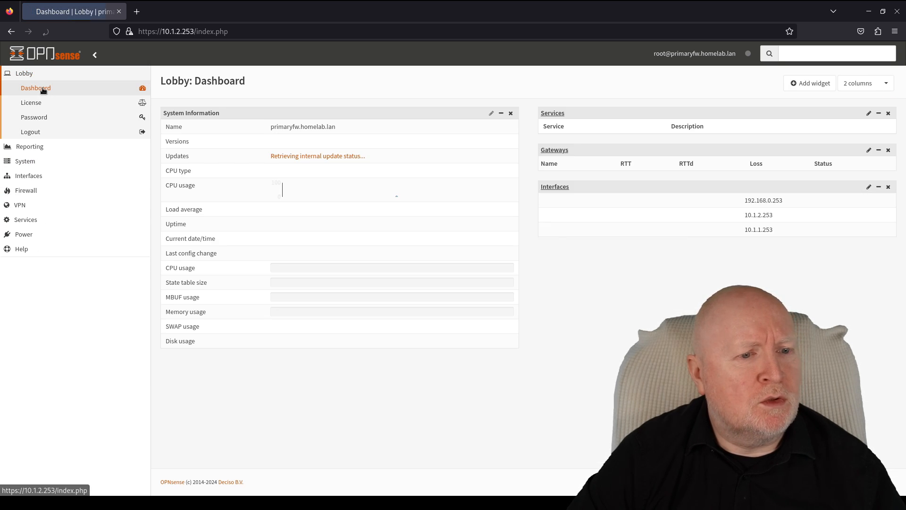
- Check Virtual IPs status: 10.1.2.254 (lan) and 10.1.1.254 (wan) both MASTER
left_click(50, 180)
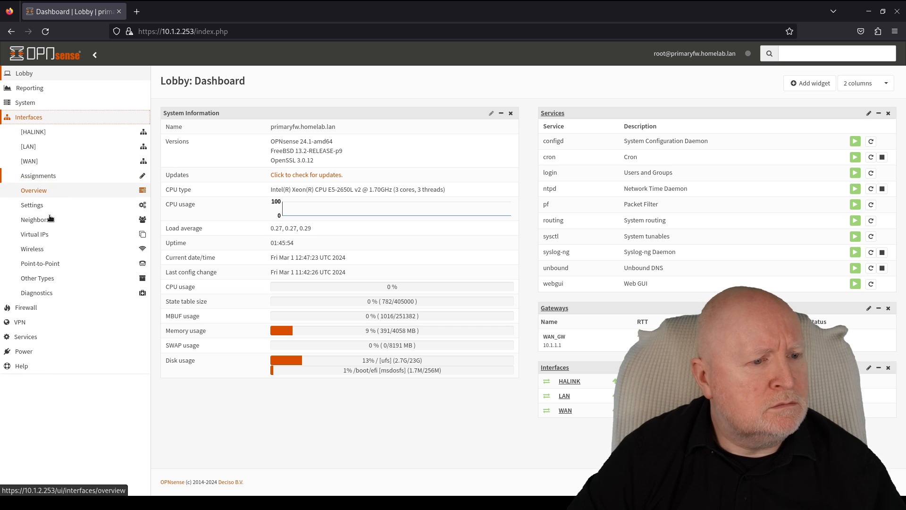
left_click(51, 234)
left_click(49, 262)
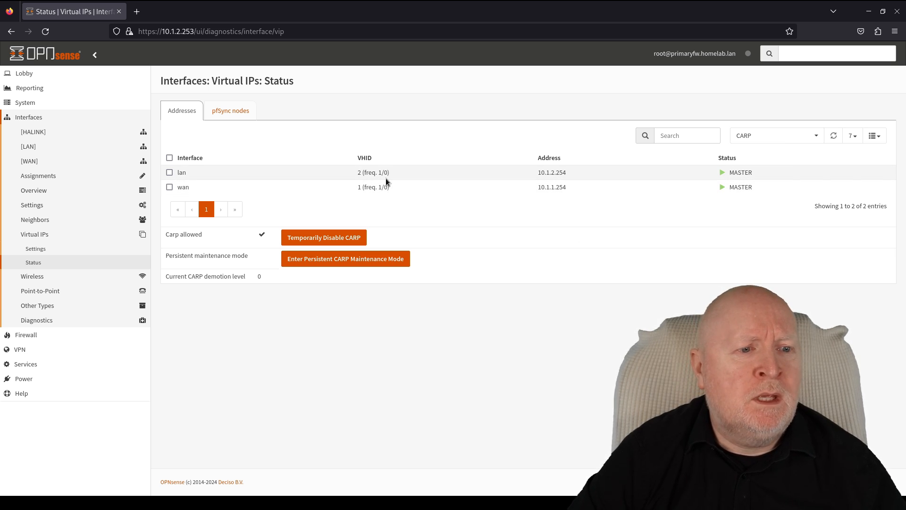
left_click(141, 13)
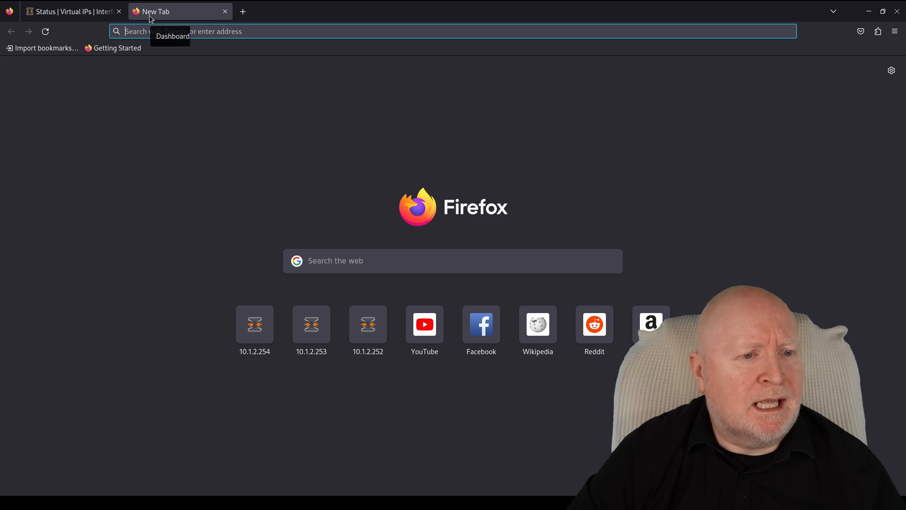
type("101.2")
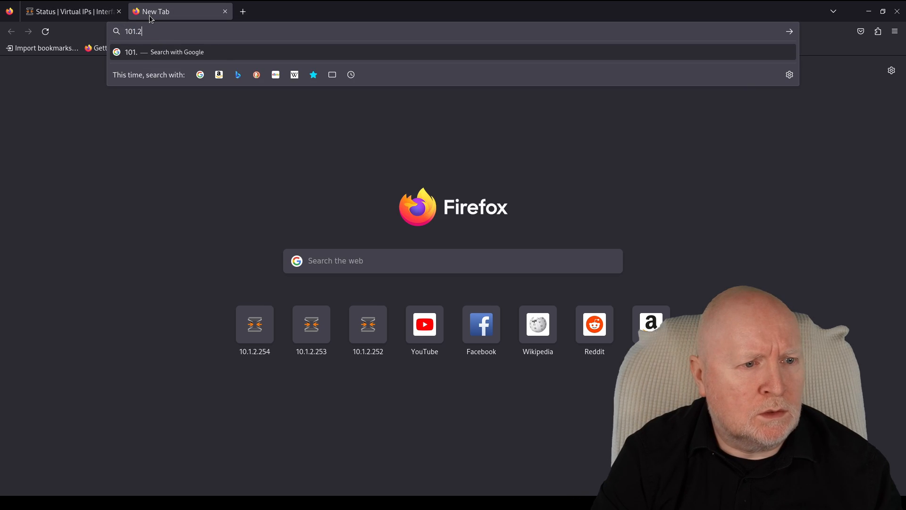
key("BackSpace")
key("BackSpace")
key("BackSpace")
type(".1.2.")
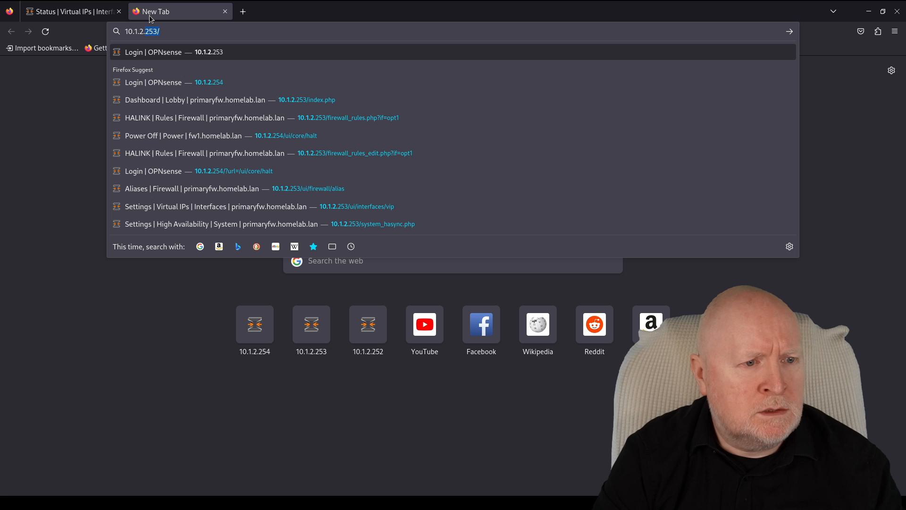
type("254")
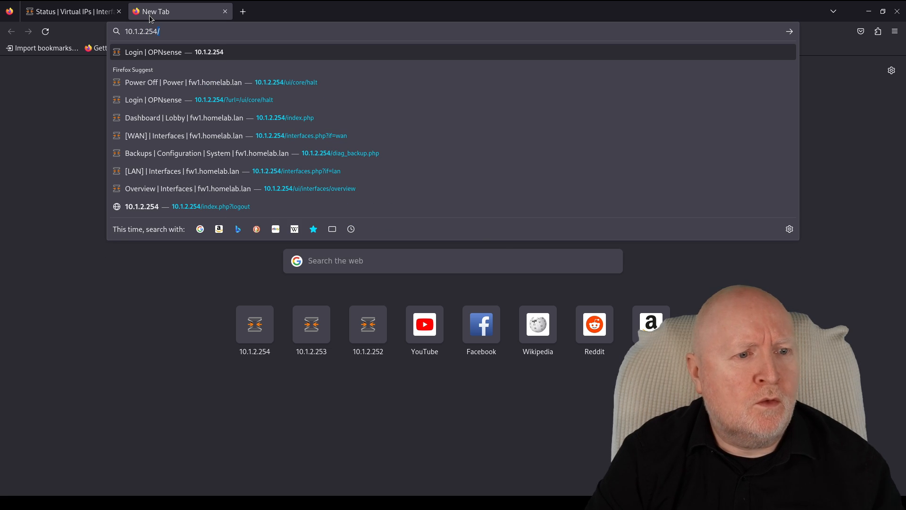
key("Return")
type("r")
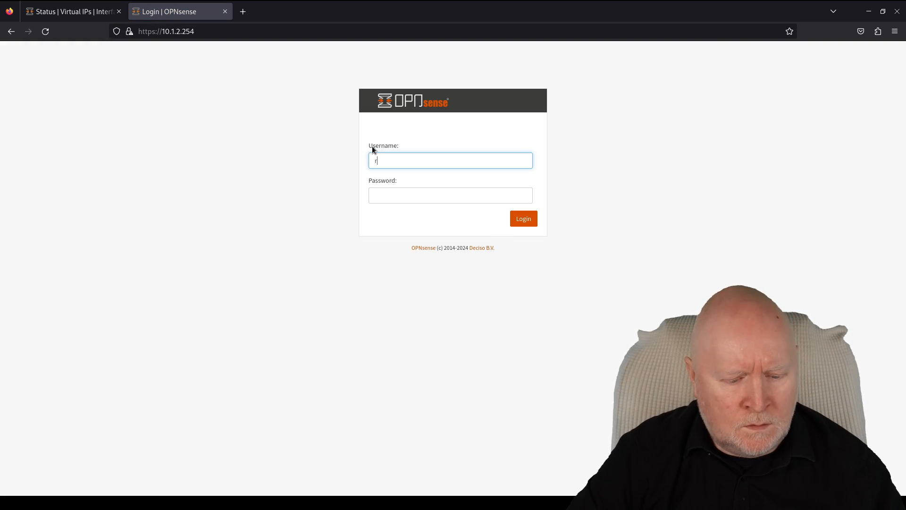
type("oot")
key("Tab")
type("*****")
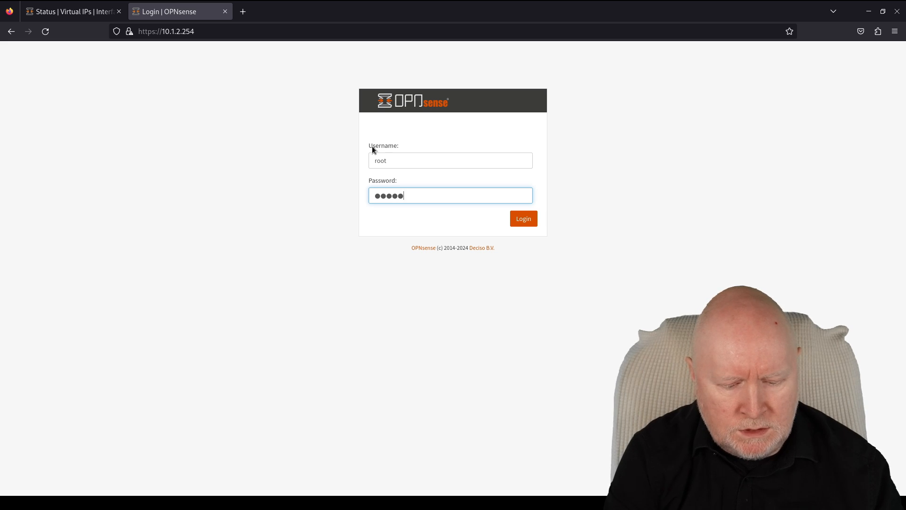
type("*****")
key("Return")
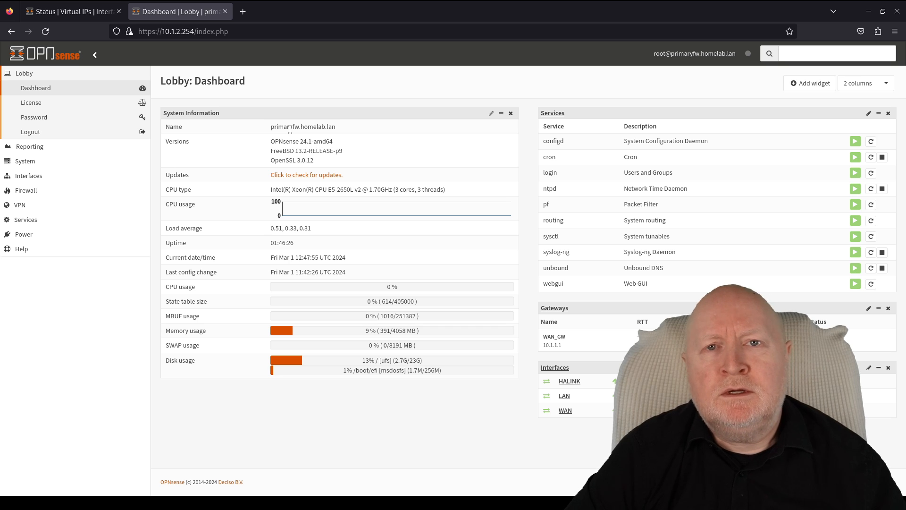
left_click(226, 11)
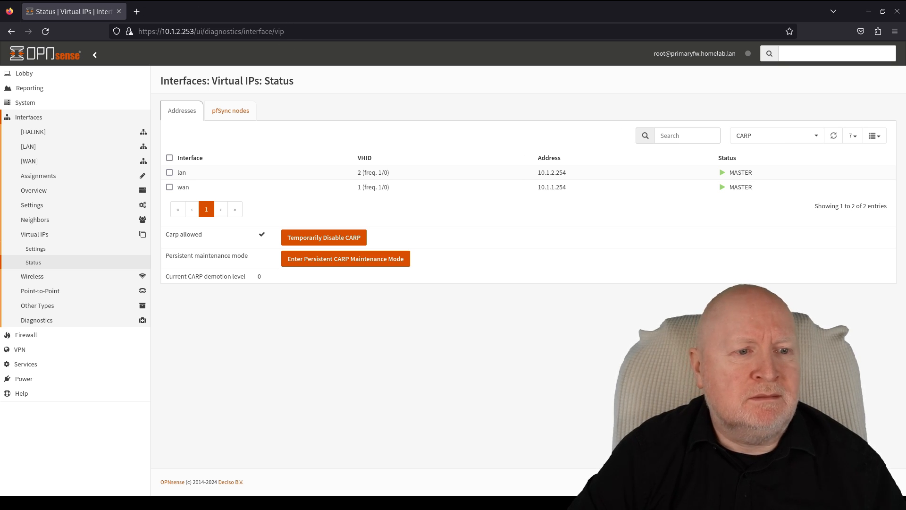
left_click(23, 0)
- In the terminal, ping 10.1.1.20 and stop it after replies arrive
left_click(206, 185)
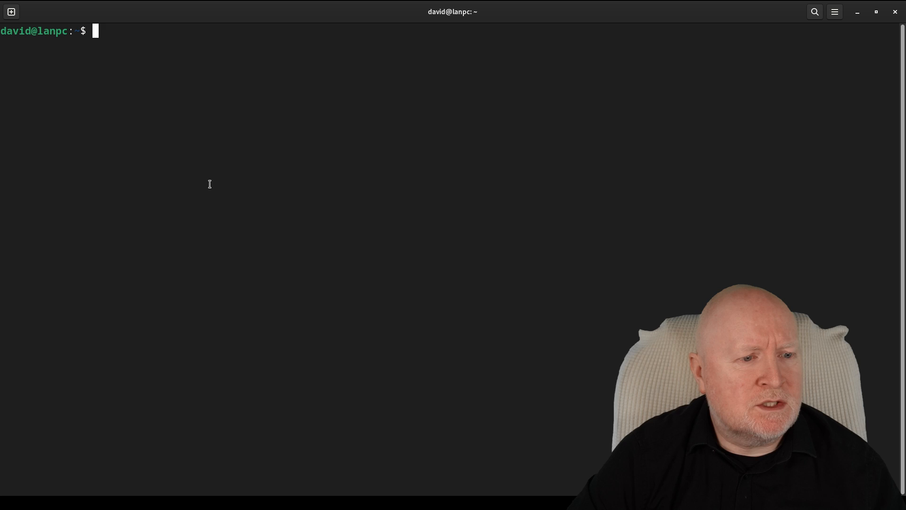
type("ping")
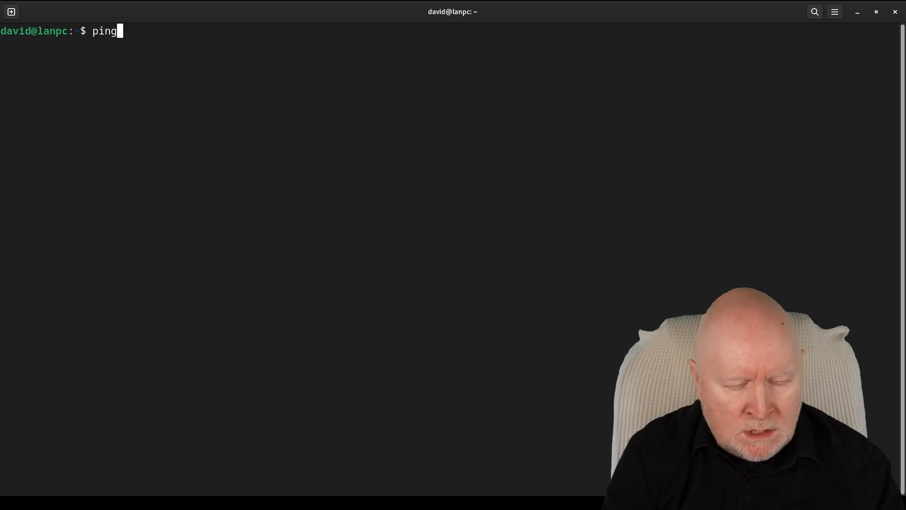
type(" 10.1.1")
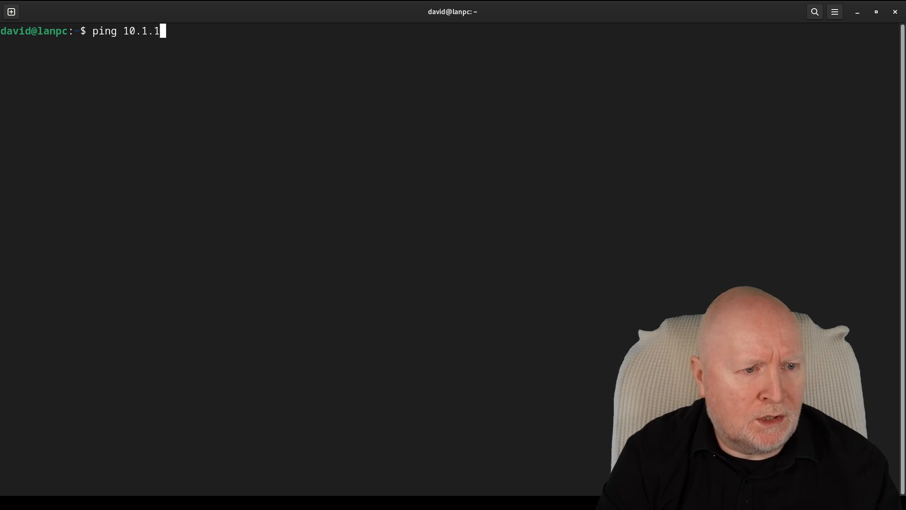
type(".20")
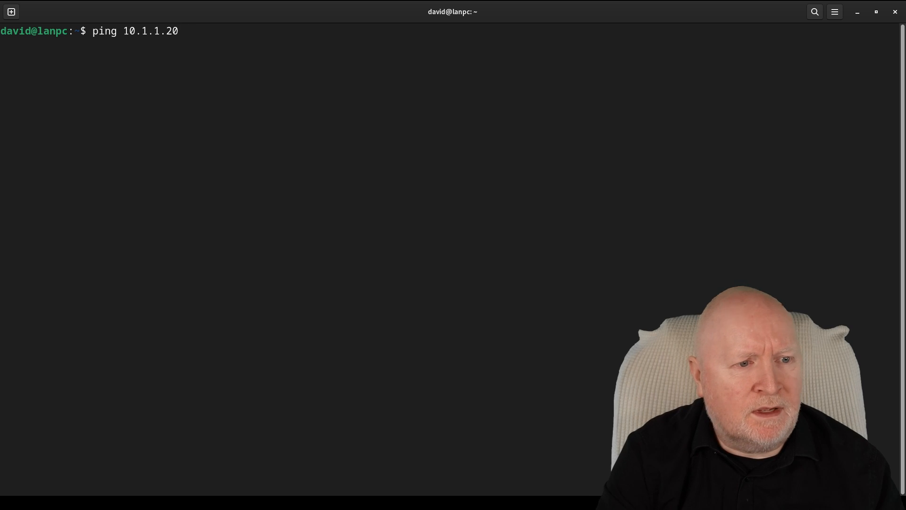
key("Return")
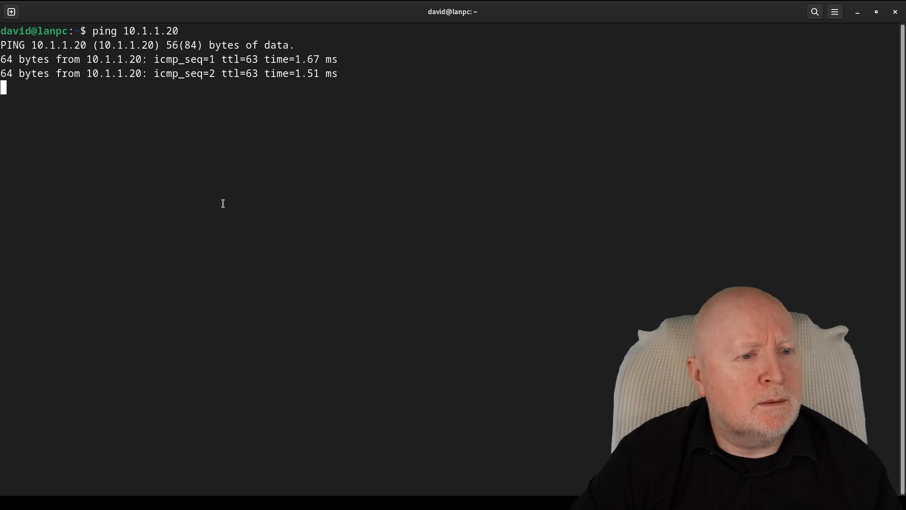
key("ctrl+c")
- SSH into wanpc at 10.1.1.20 and run who, showing a login from 10.1.1.254
key("Up")
key("Left")
key("Left")
key("Left")
key("Left")
key("Left")
key("Left")
key("Left")
key("Left")
key("Left")
key("Left")
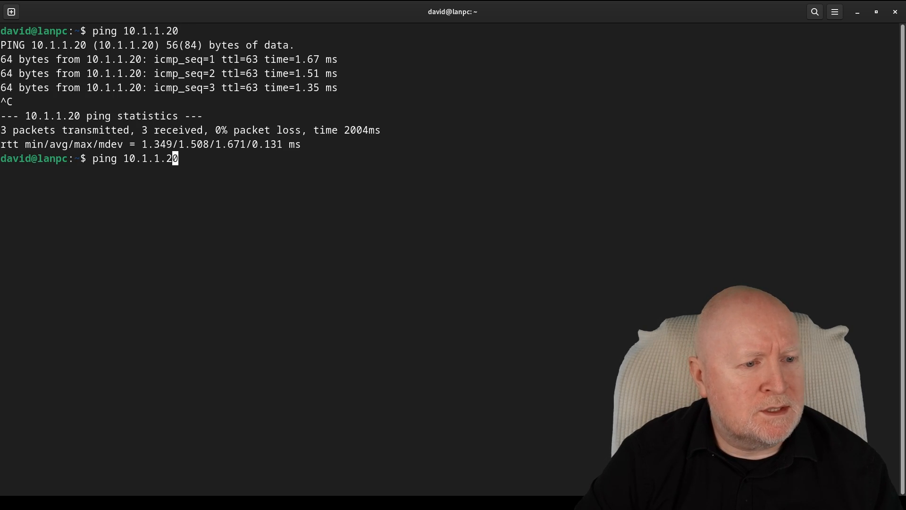
key("BackSpace")
key("BackSpace")
key("BackSpace")
key("BackSpace")
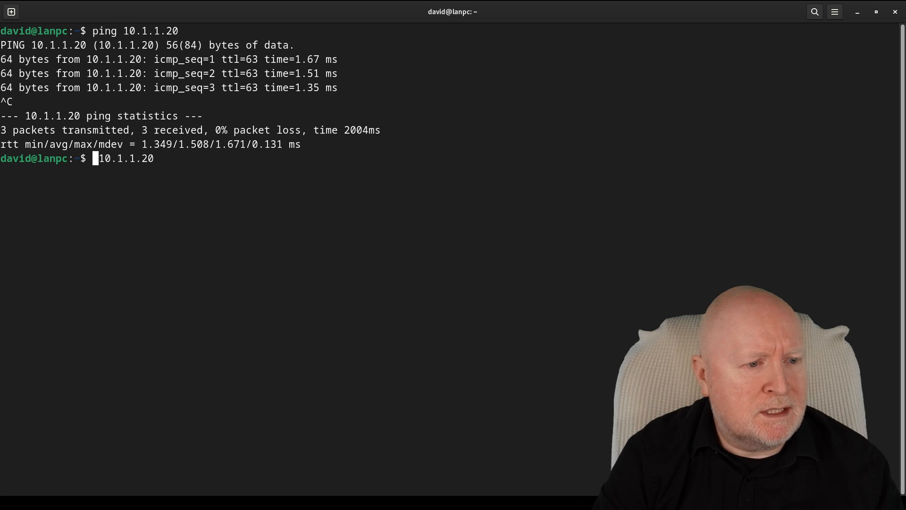
type("ssh")
key("Return")
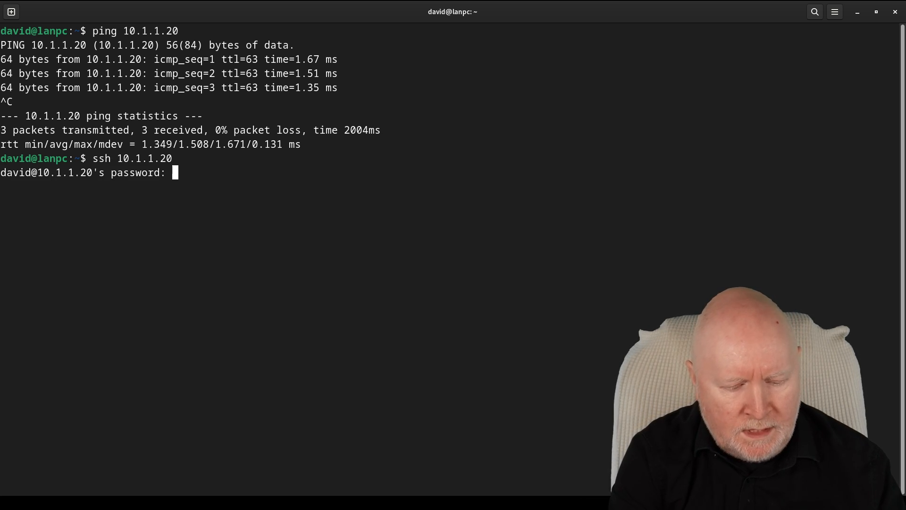
key("Return")
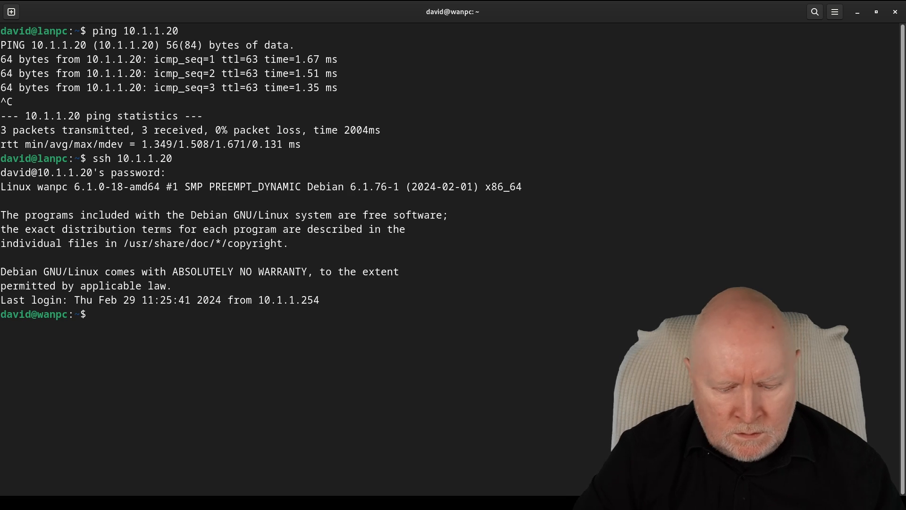
type("who")
key("Return")
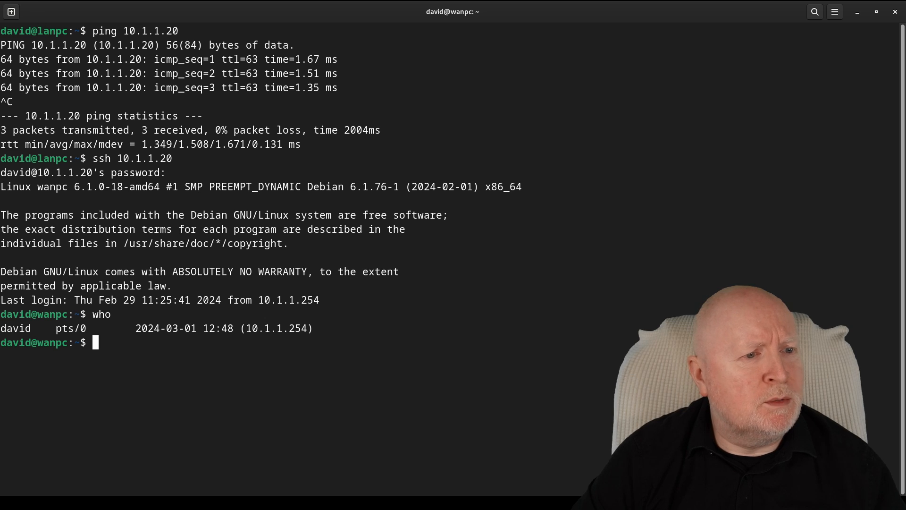
- Bring Firefox forward, showing primaryfw at 10.1.2.253 is unreachable
mouse_move(32, 0)
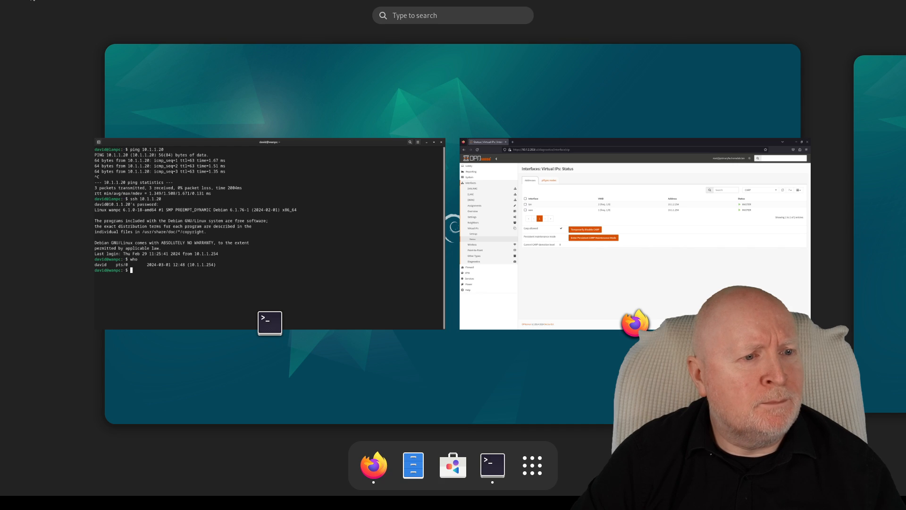
left_click(506, 217)
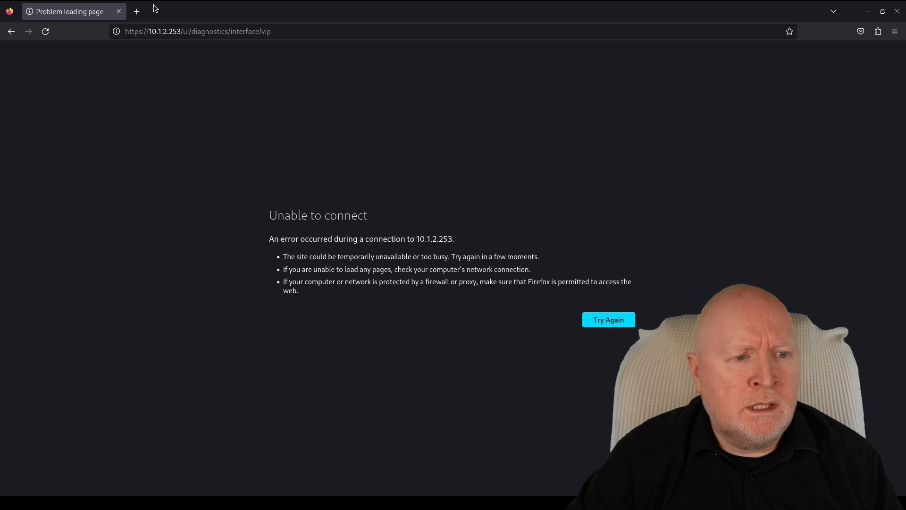
- In a new tab, go to the CARP address 10.1.2.254
left_click(137, 11)
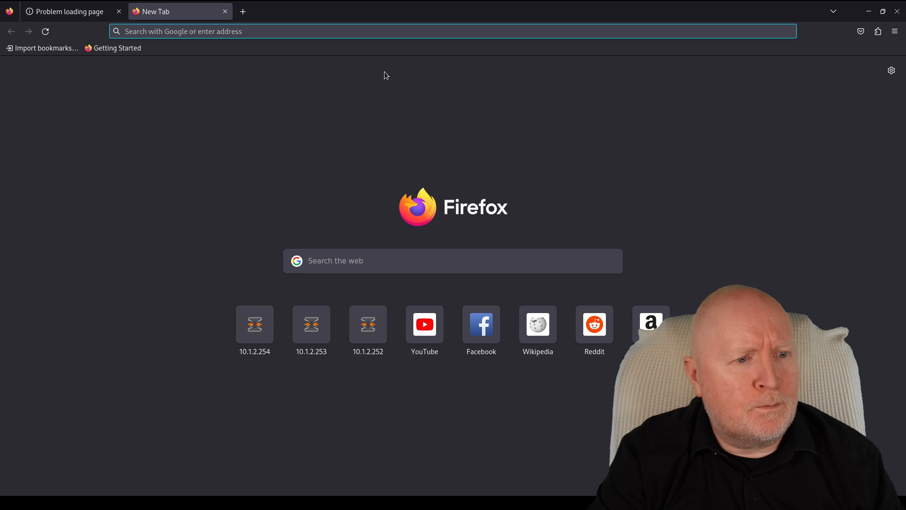
type("1")
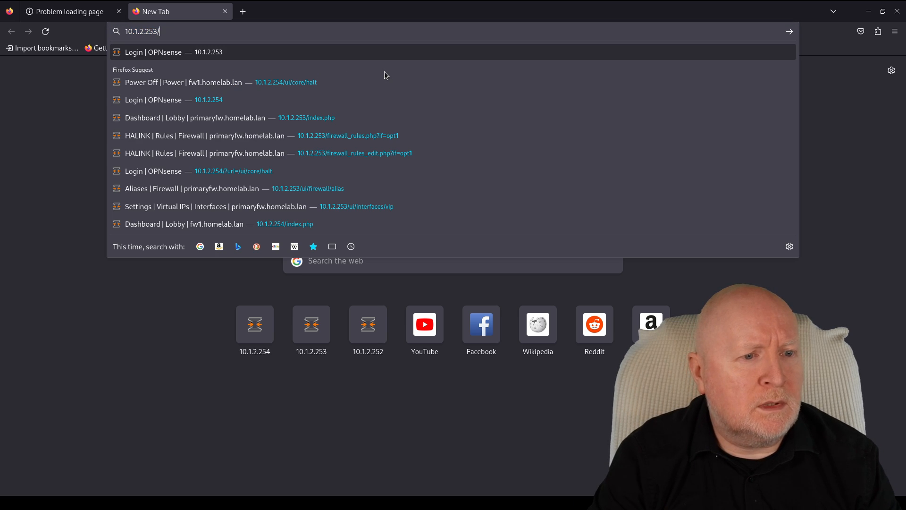
key("BackSpace")
key("BackSpace")
type("4")
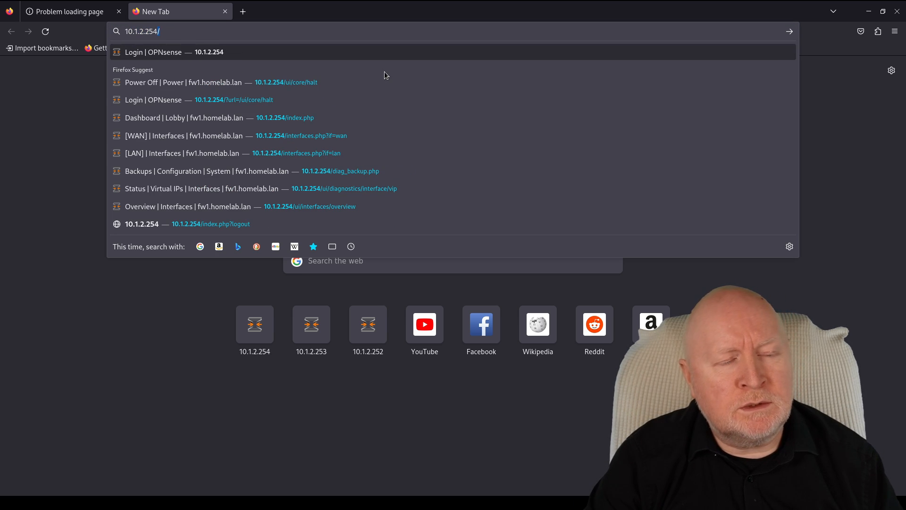
key("Return")
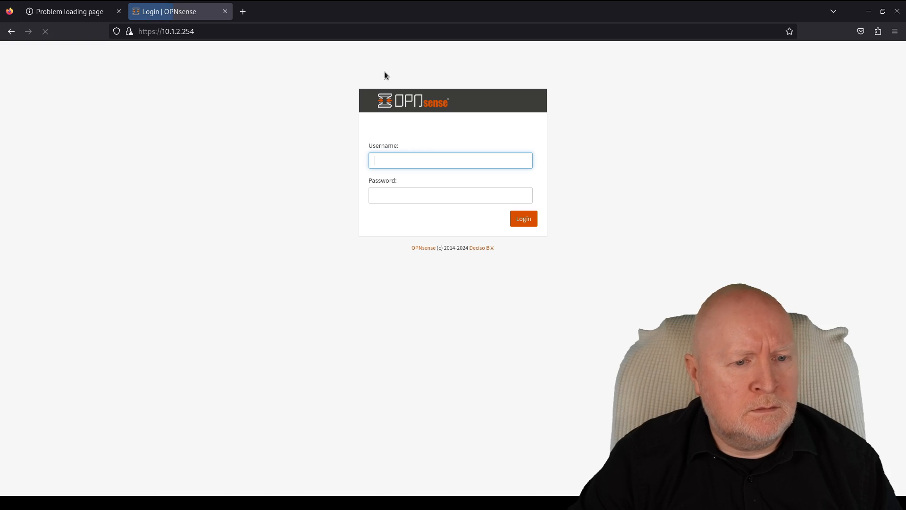
- Log in as root with the admin password and expand Interfaces on fw1's dashboard
type("root")
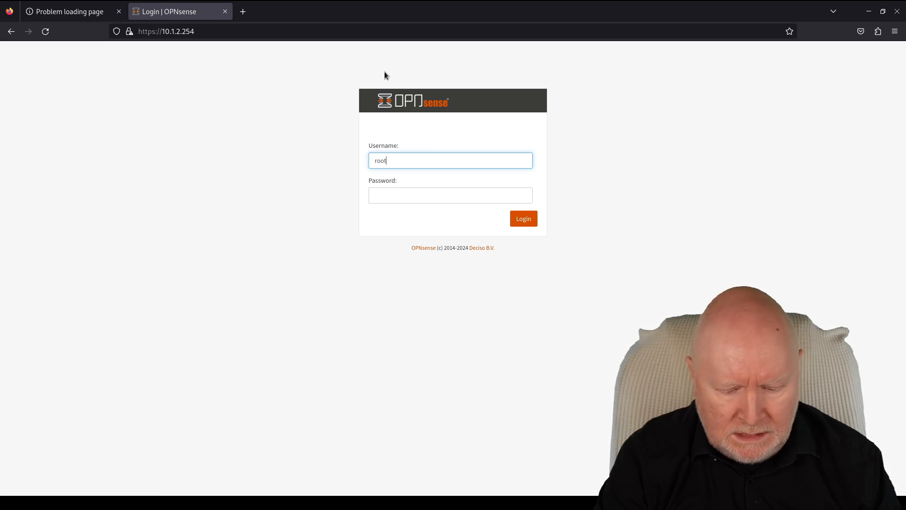
key("Tab")
type("*********")
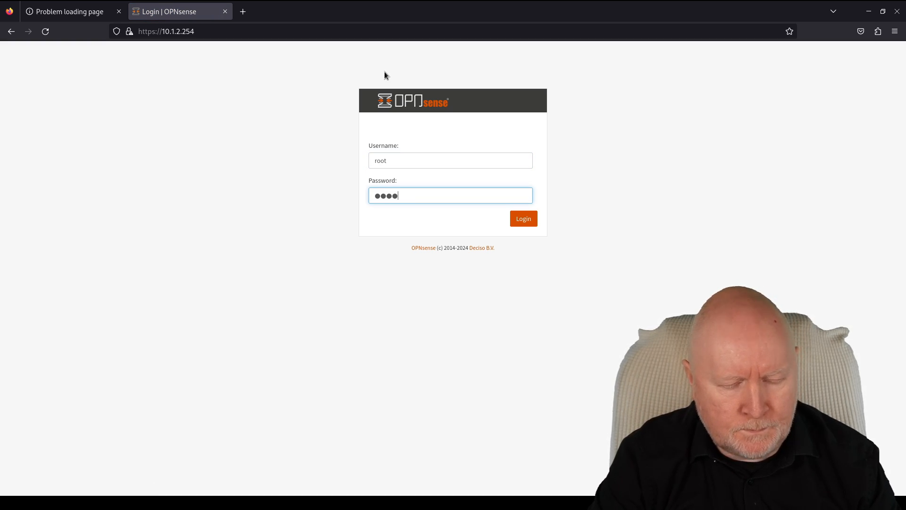
key("Return")
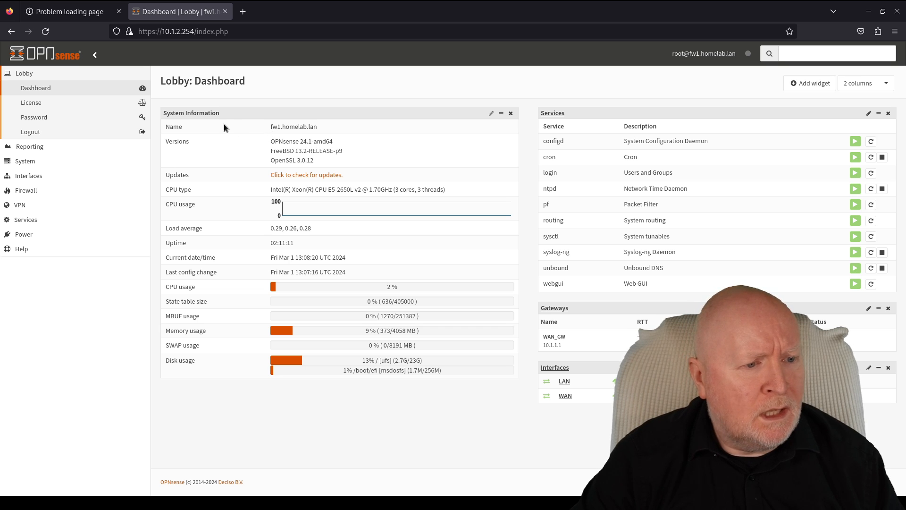
left_click(30, 176)
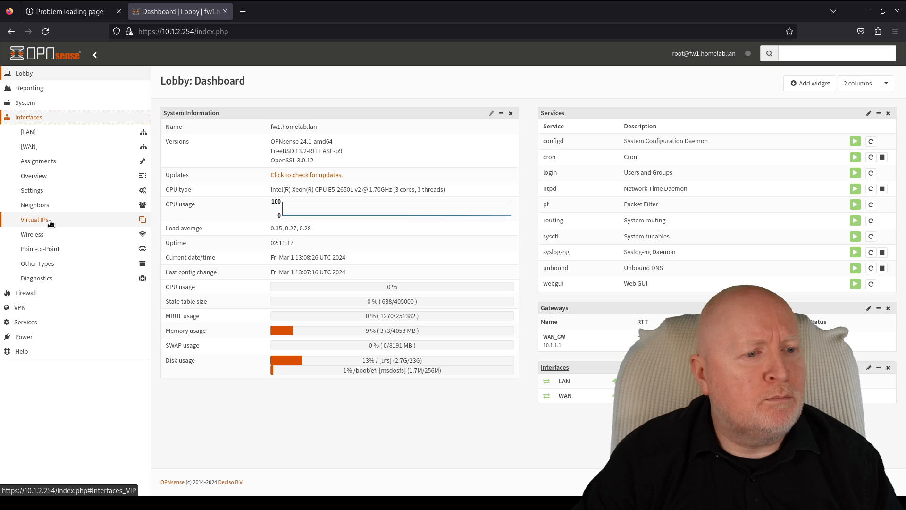
- Open fw1's Virtual IPs Status page, which shows no CARP interfaces defined
left_click(53, 219)
left_click(34, 248)
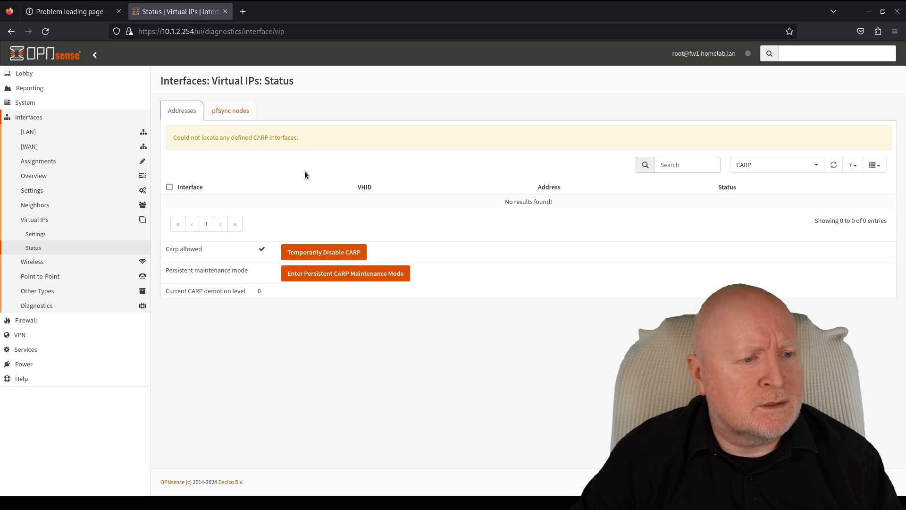
- Change fw1's WAN IPv4 address from 10.1.1.254 to 10.1.1.252, then save and apply
left_click(25, 148)
scroll(408, 307, "down", 3)
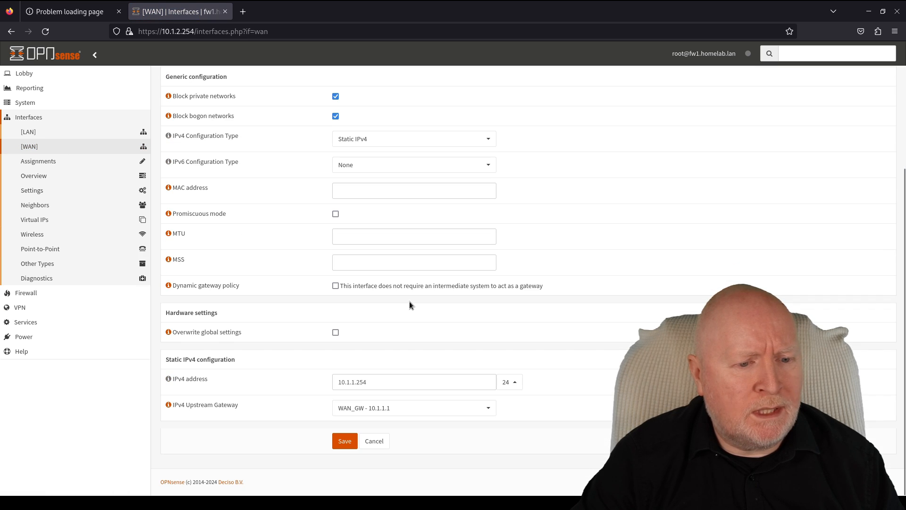
left_click(385, 381)
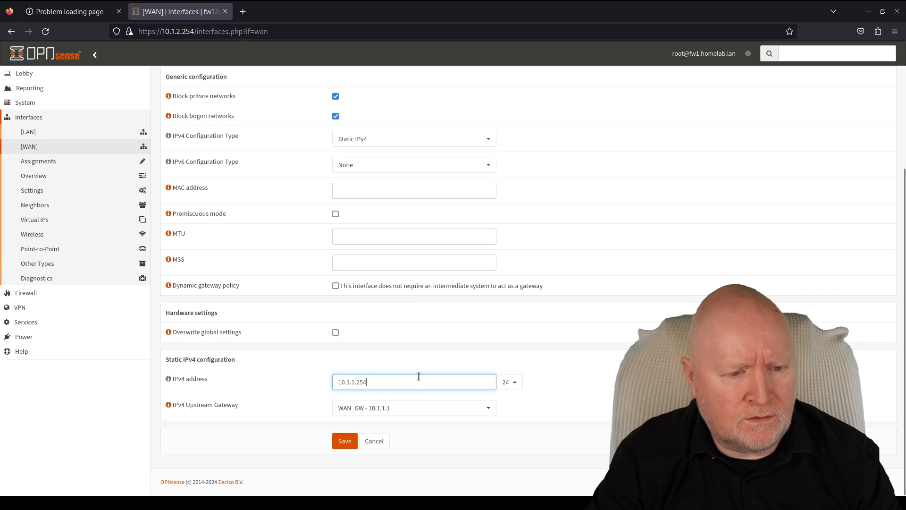
key("BackSpace")
type("2")
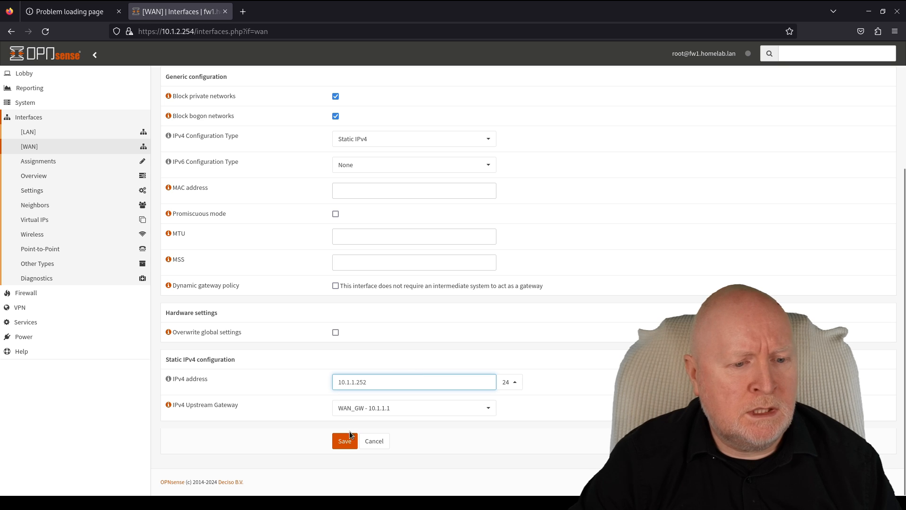
left_click(345, 441)
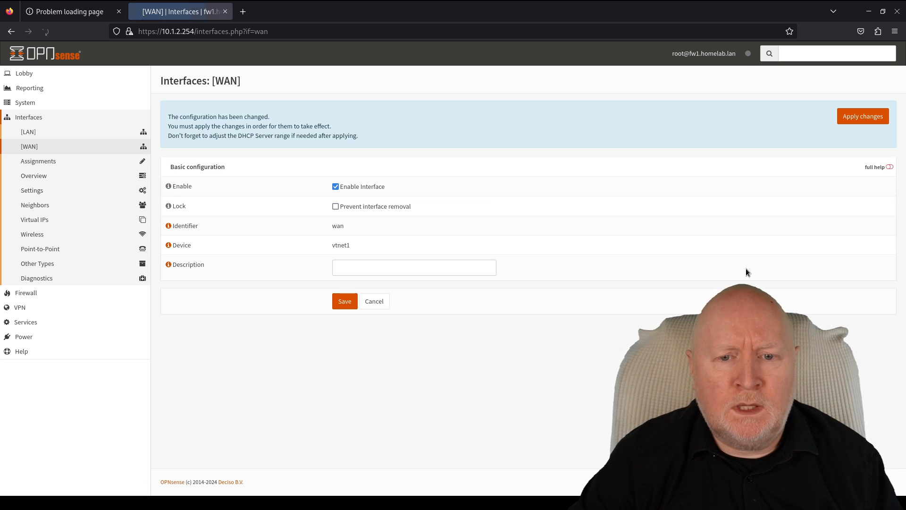
left_click(847, 121)
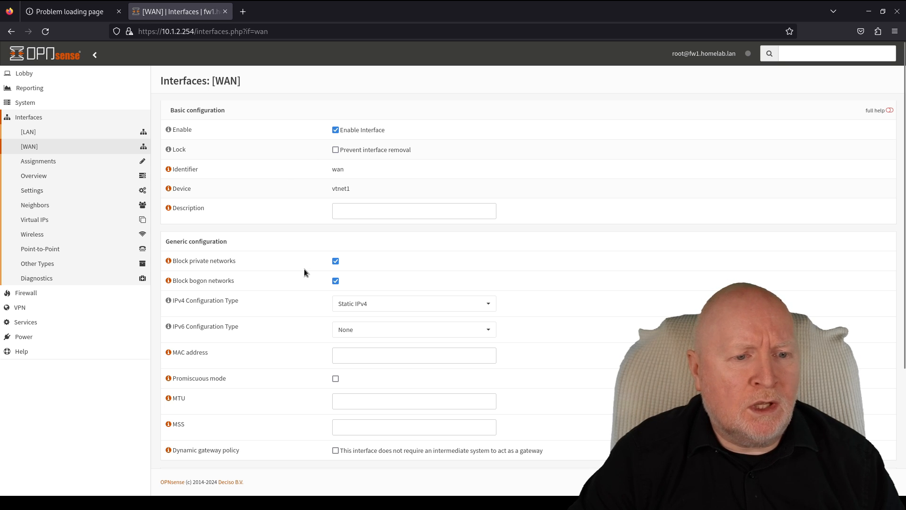
scroll(316, 268, "down", 4)
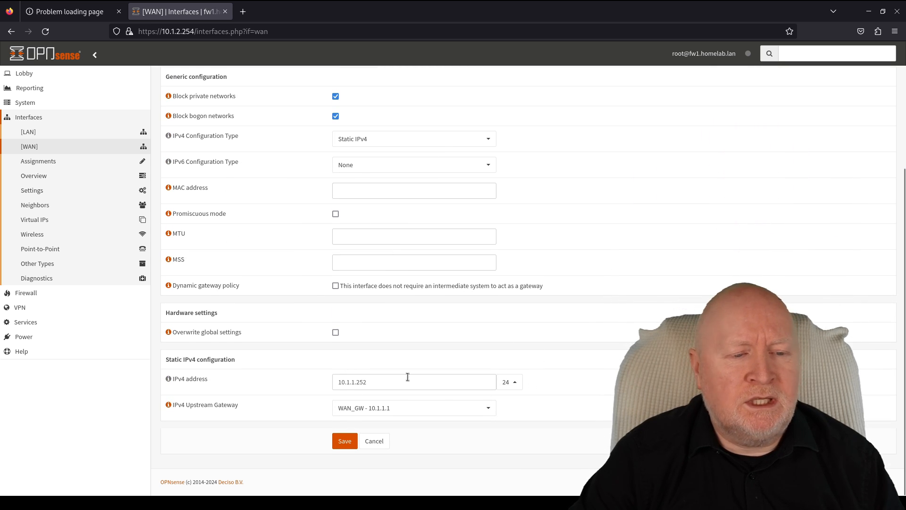
scroll(488, 281, "up", 3)
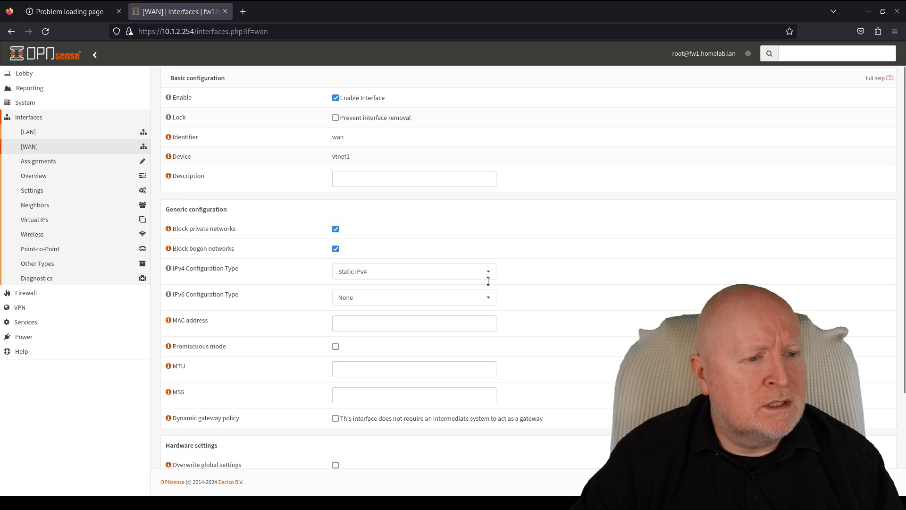
scroll(488, 281, "up", 1)
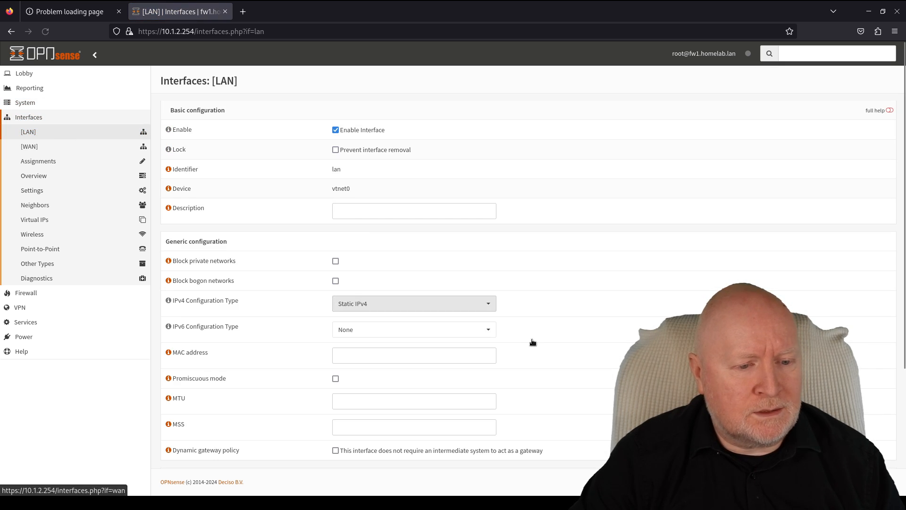
- Change fw1's LAN IPv4 address from 10.1.2.254 to 10.1.2.252, then save and apply
scroll(519, 349, "down", 4)
left_click(419, 383)
key("BackSpace")
type("2")
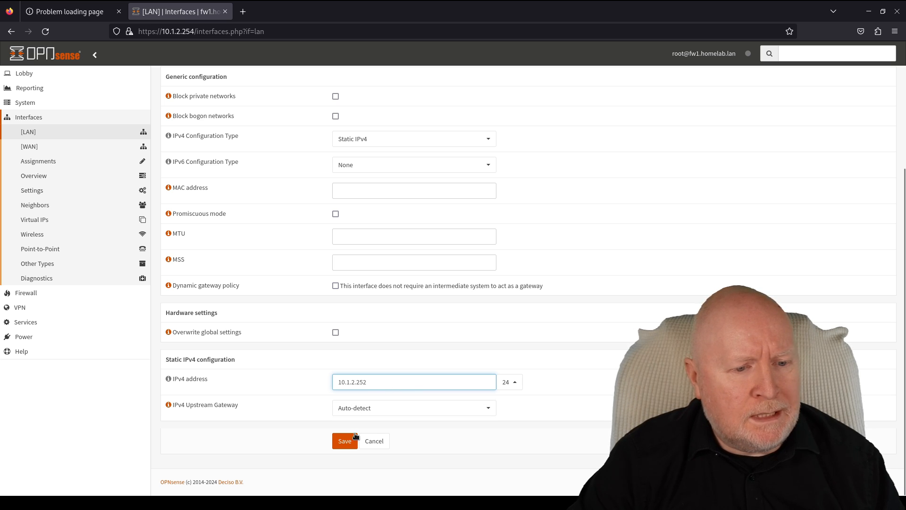
left_click(355, 435)
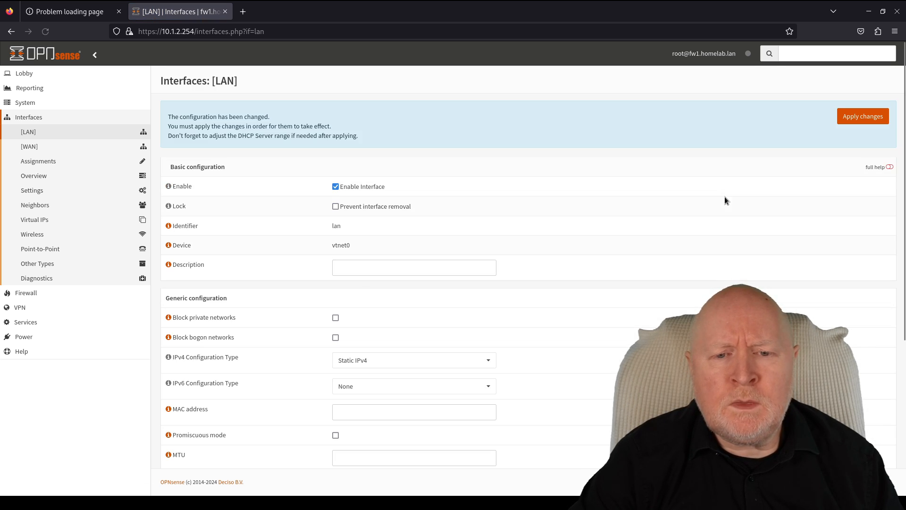
left_click(857, 118)
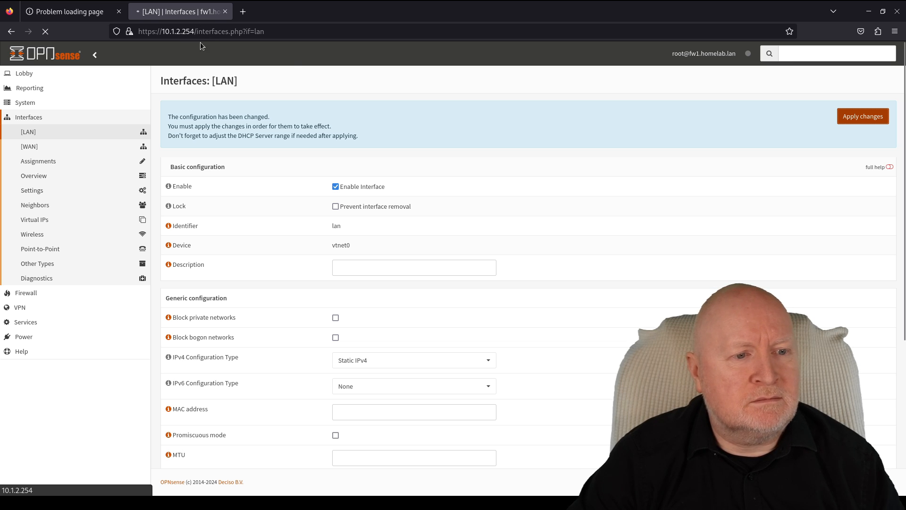
- Load the firewall's web interface at its new address 10.1.2.252 in a new tab
left_click(242, 12)
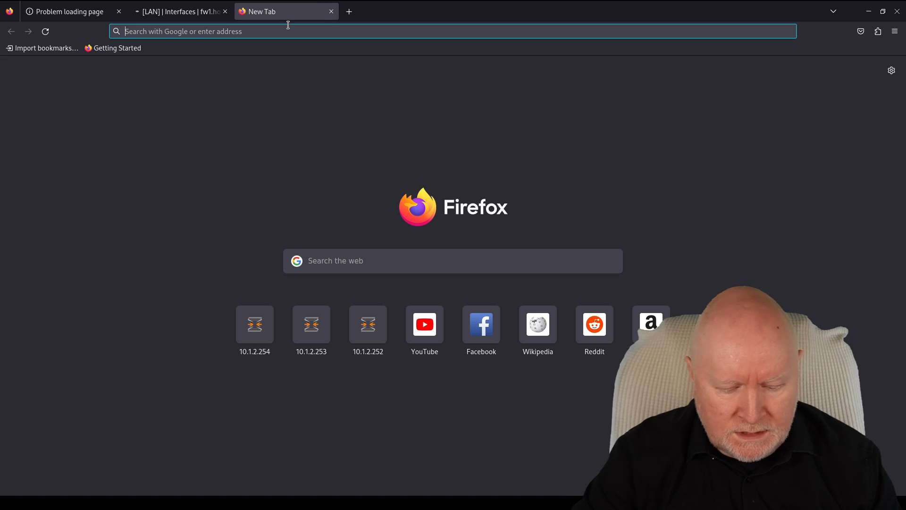
type("10.")
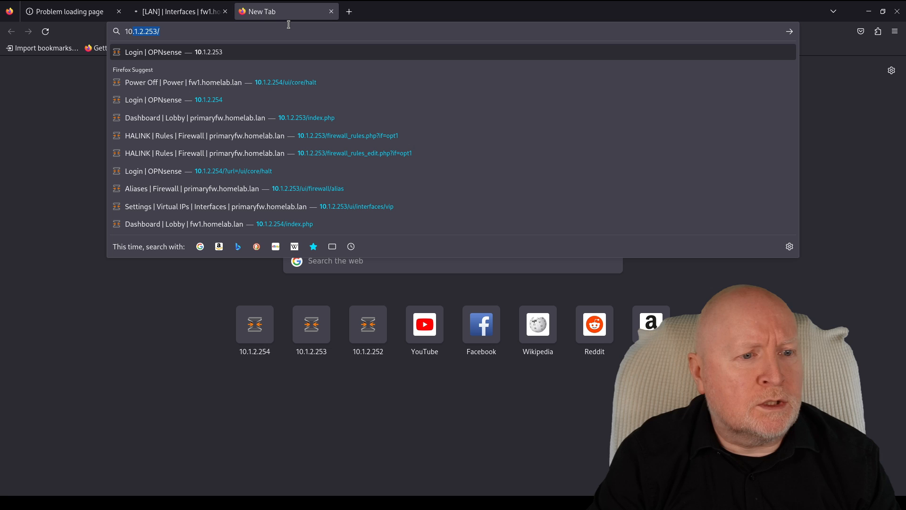
key("BackSpace")
key("BackSpace")
type("2.252")
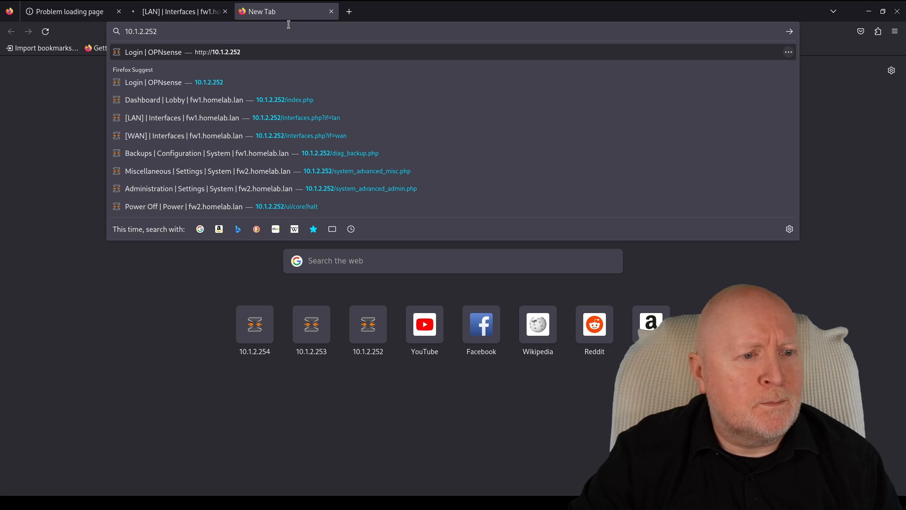
key("Return")
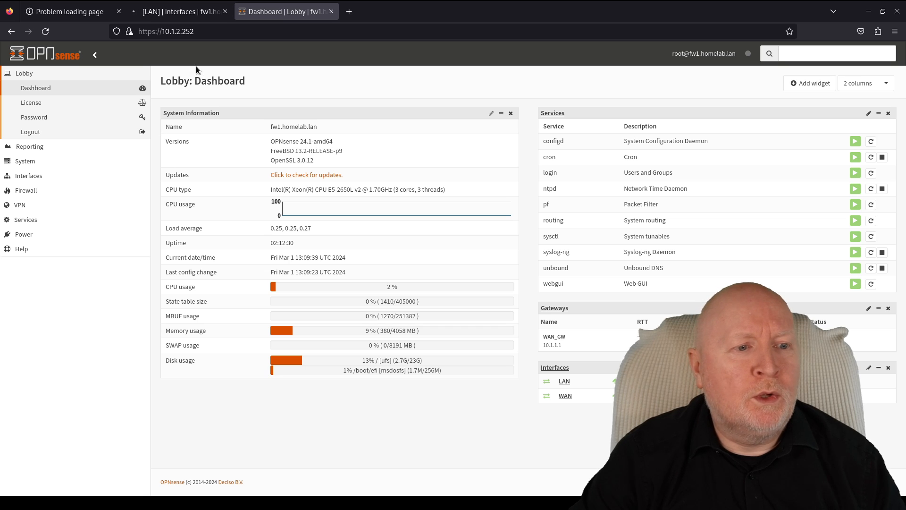
left_click(191, 16)
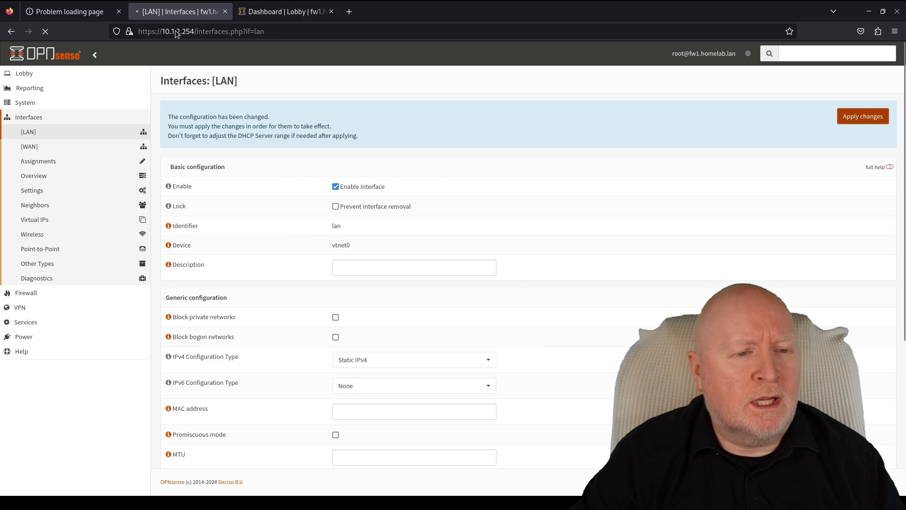
left_click(282, 14)
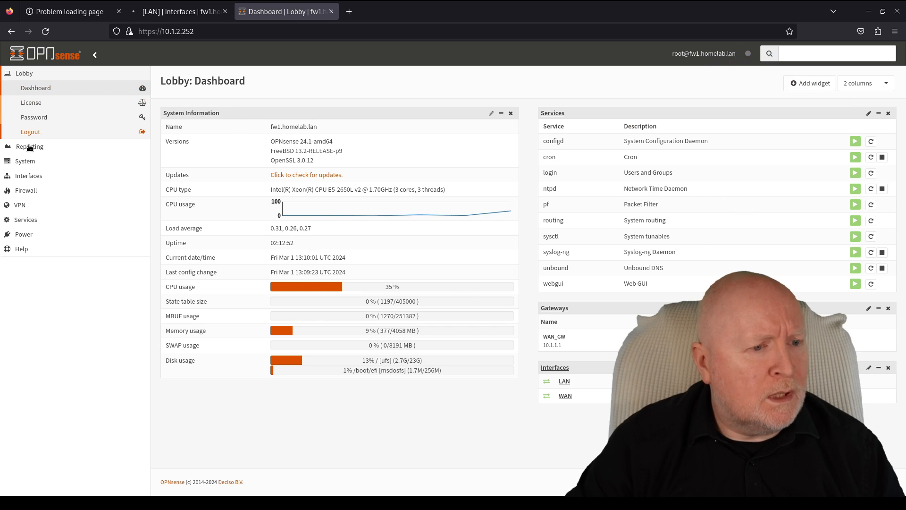
- Open System > Settings > General and select the current hostname fw1
left_click(29, 162)
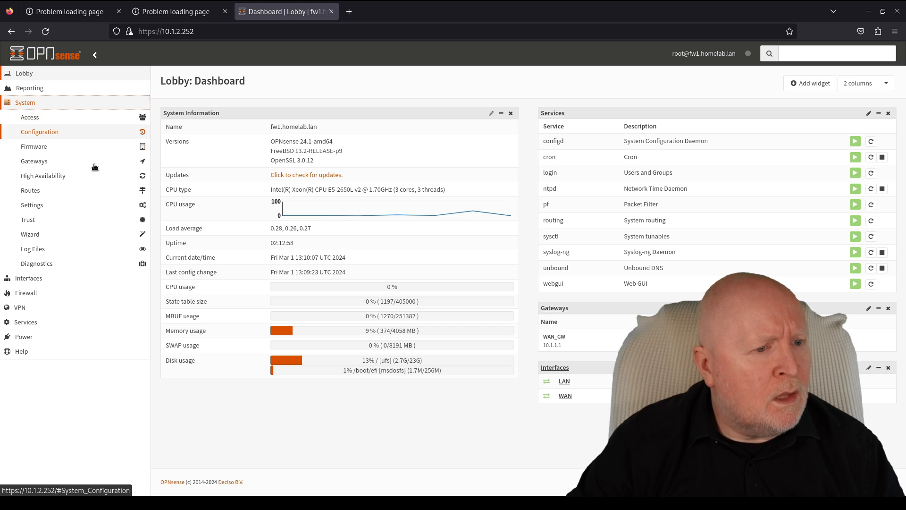
left_click(51, 134)
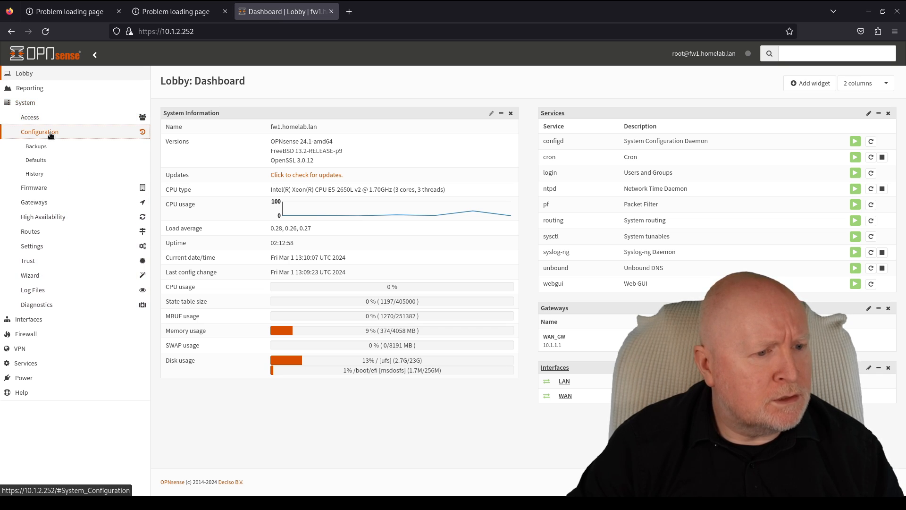
left_click(41, 246)
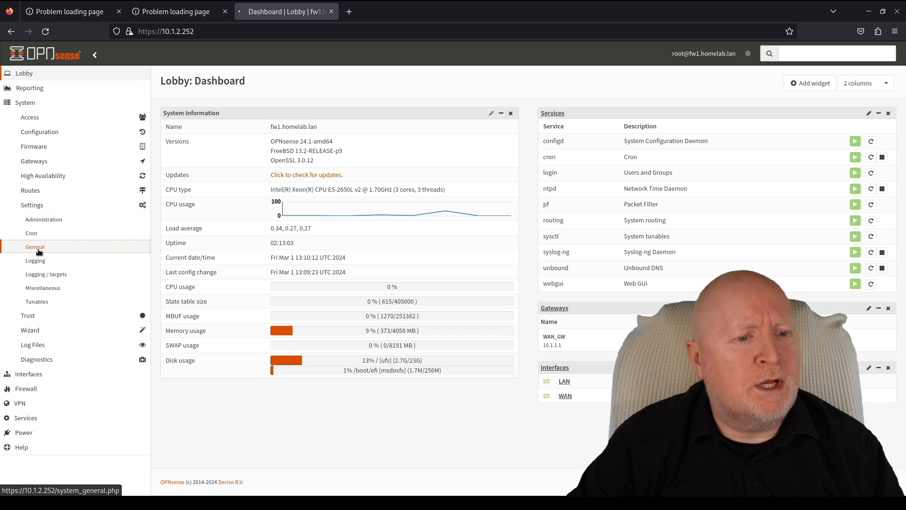
left_click(40, 249)
left_click_drag(352, 133, 306, 128)
- Change the hostname from fw1 to backupfw, save it, and return to the dashboard
key("Home")
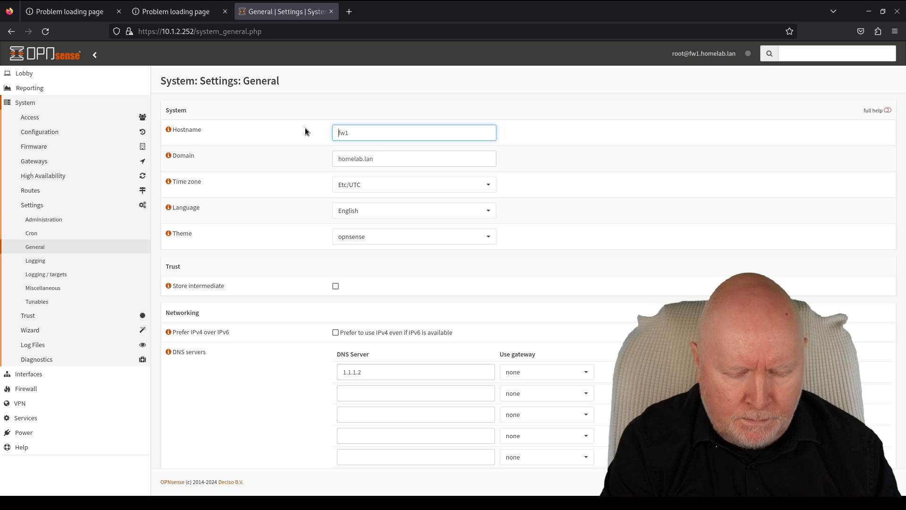
type("backup")
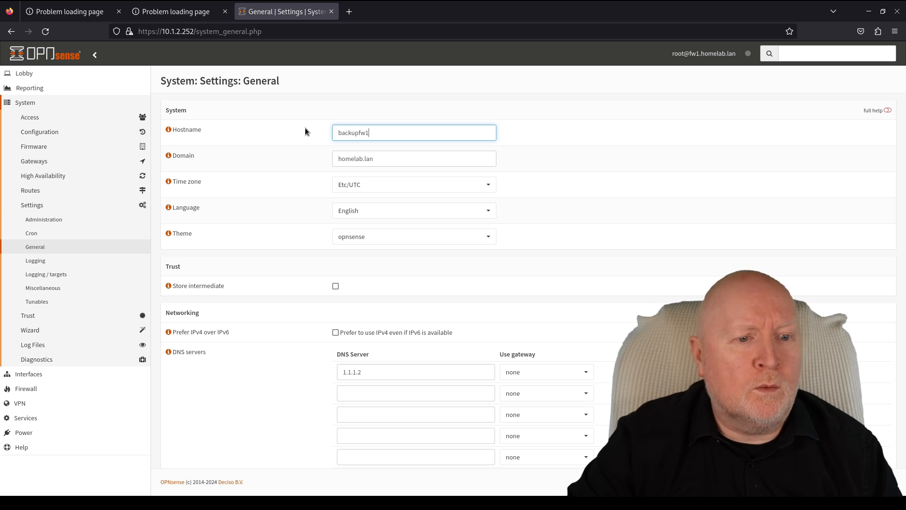
scroll(680, 193, "down", 5)
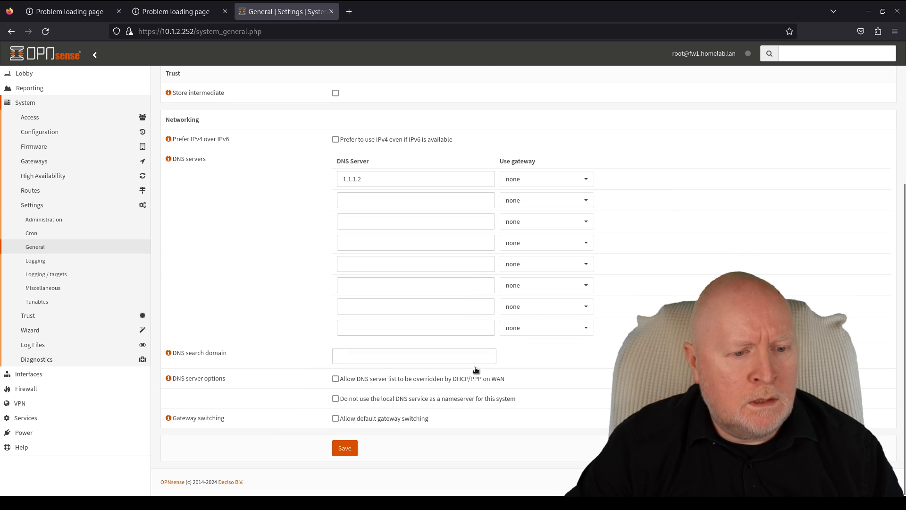
left_click(344, 448)
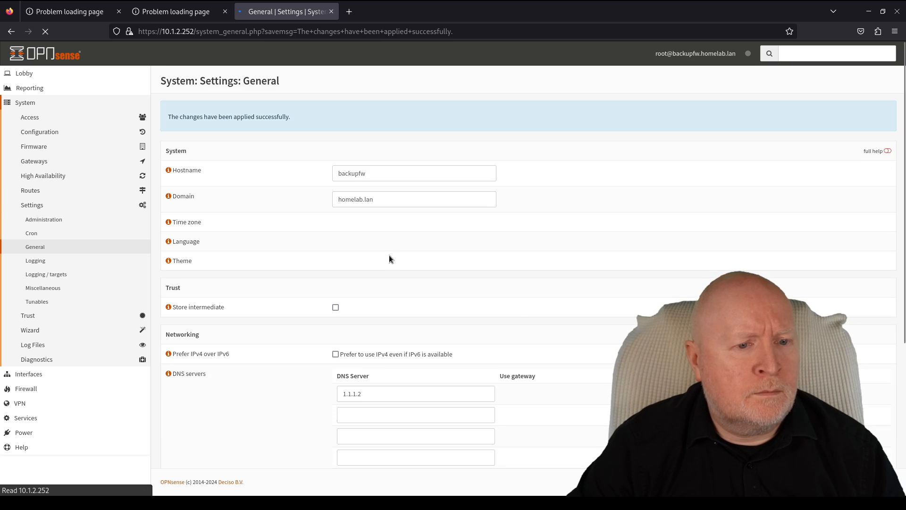
left_click(36, 76)
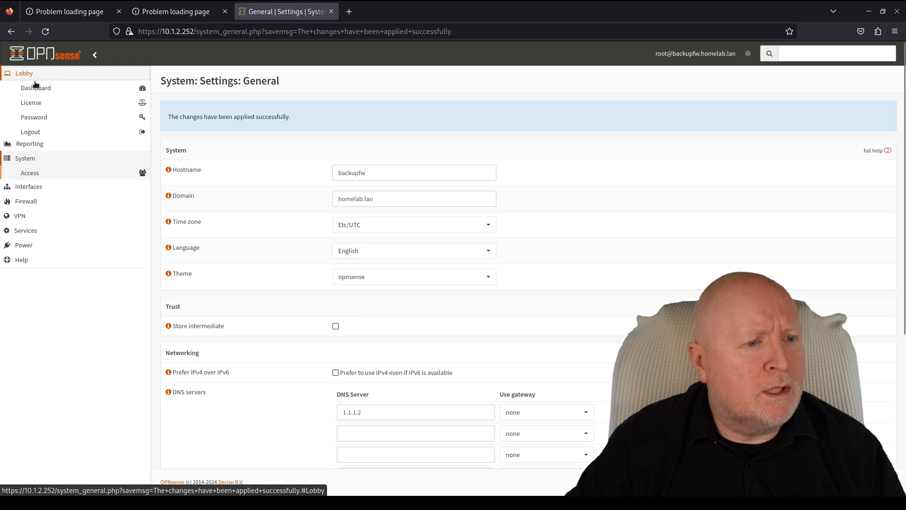
left_click(34, 88)
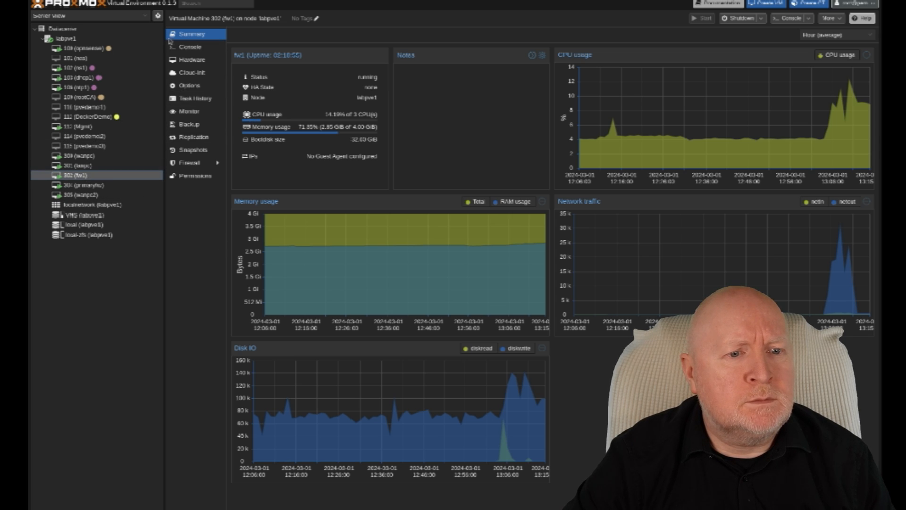
- Rename Proxmox VM 302 from fw1 to backupfw in its Options
left_click(184, 85)
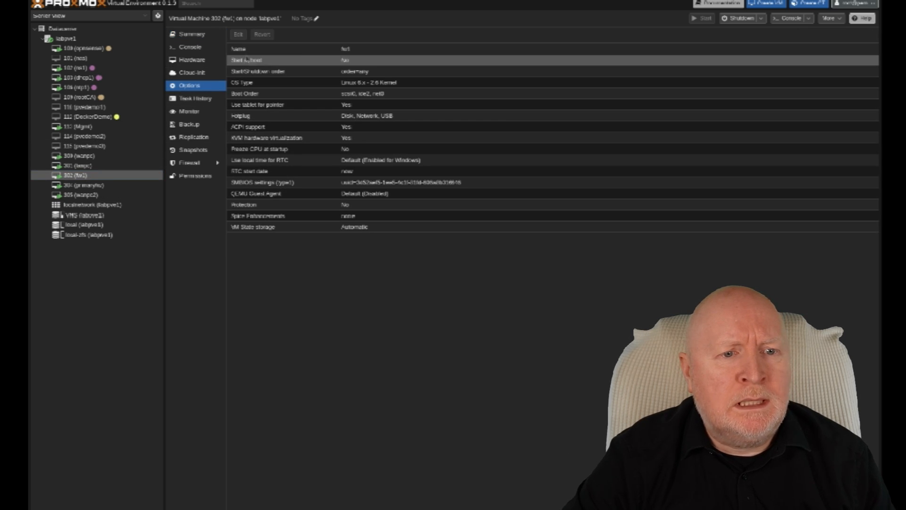
left_click(240, 35)
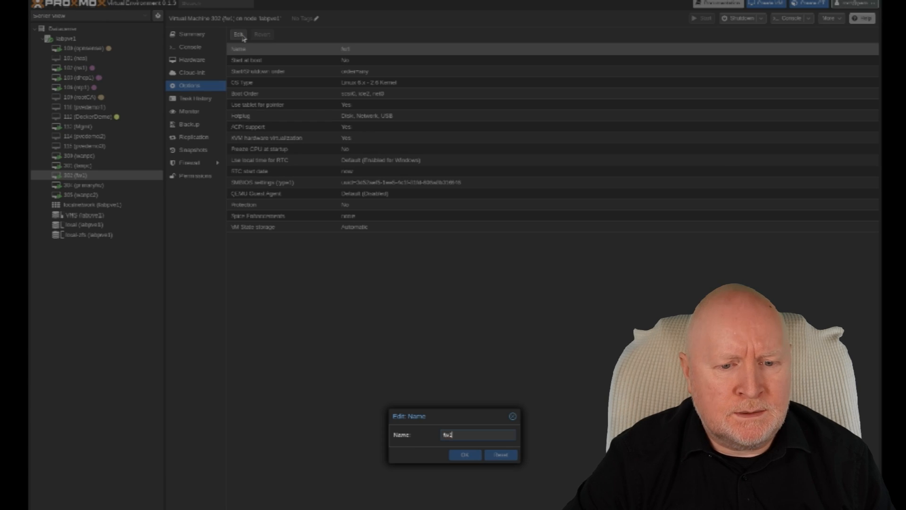
key("BackSpace")
key("Home")
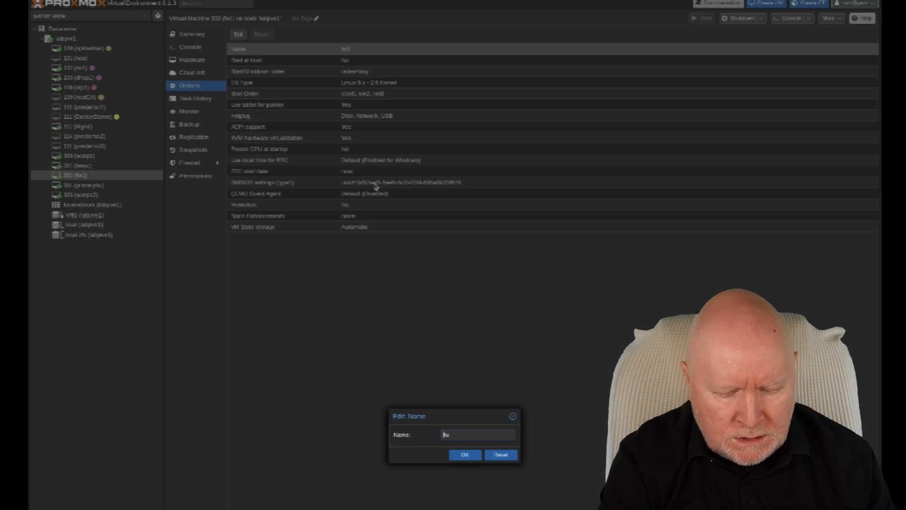
type("backup")
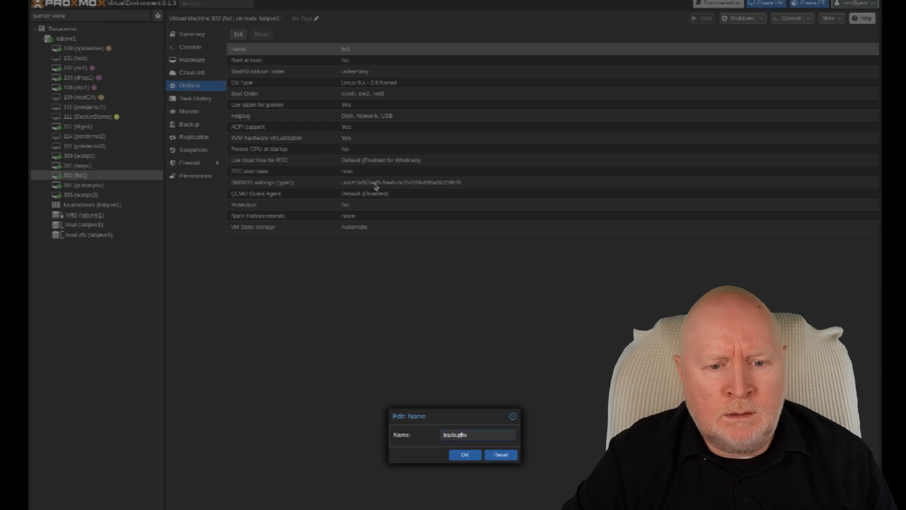
left_click(465, 455)
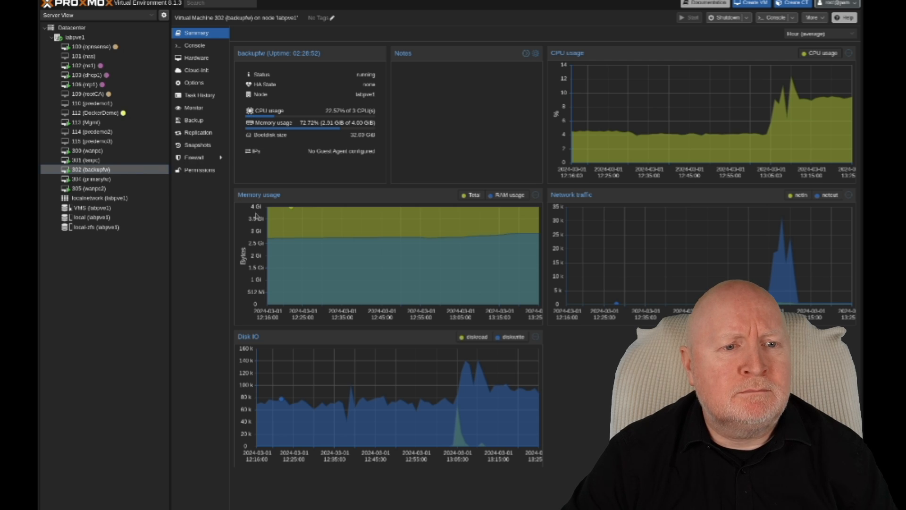
- Change backupfw's net0 VLAN tag from 3301 to 301
left_click(202, 60)
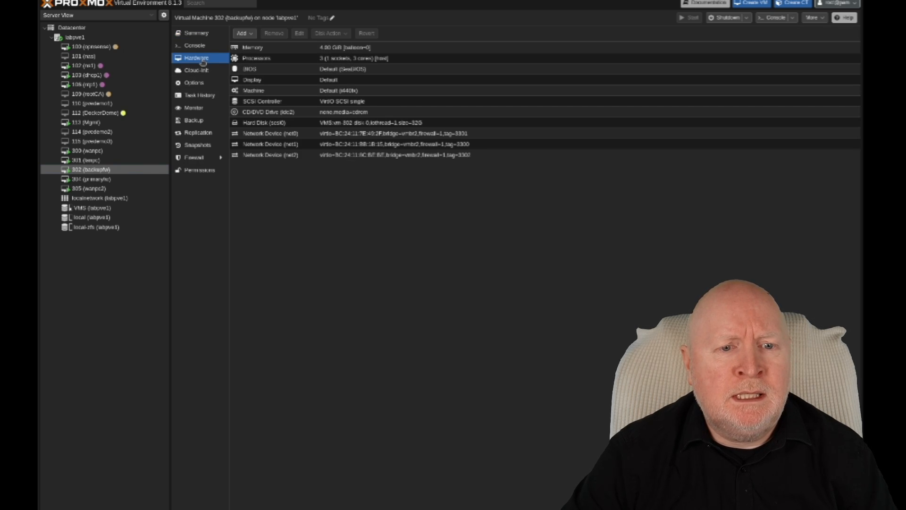
left_click(362, 135)
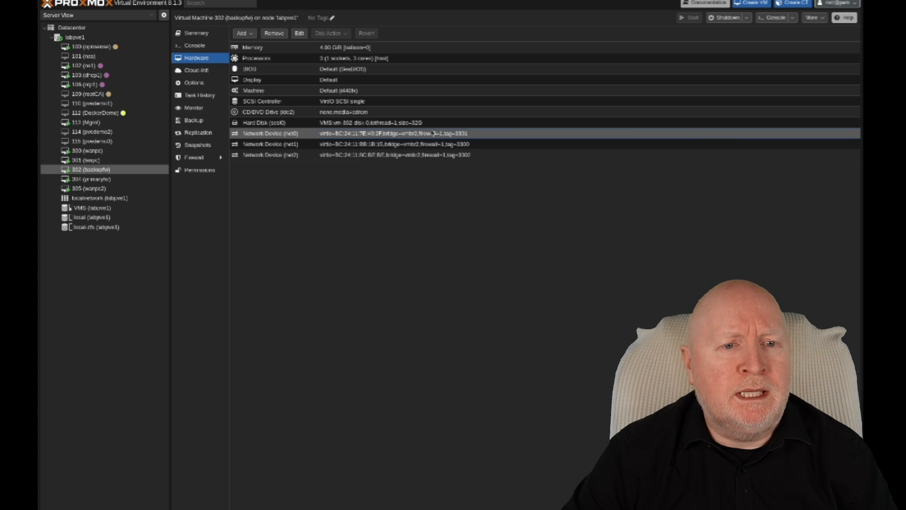
left_click(301, 35)
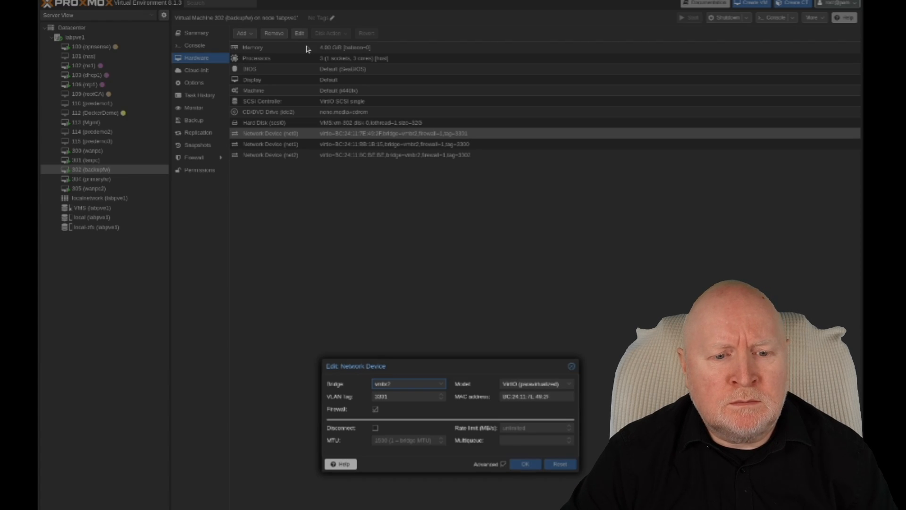
double_click(416, 395)
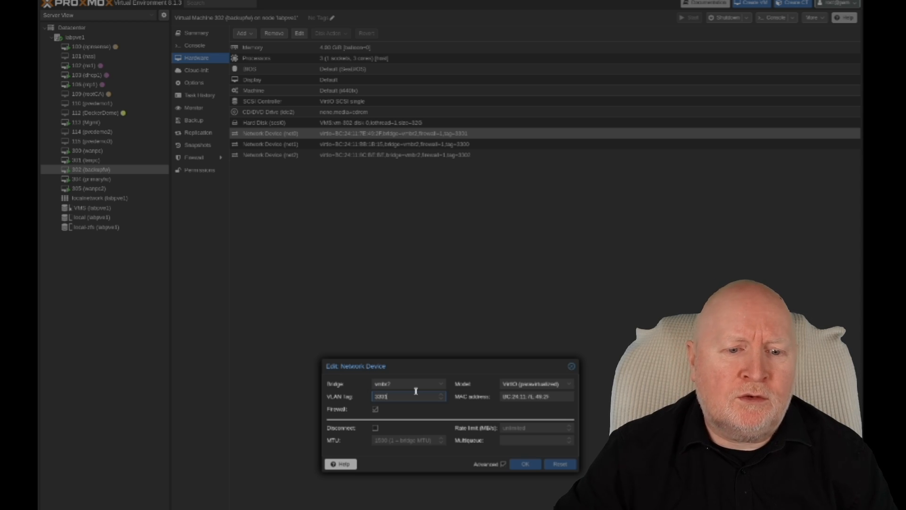
key("Delete")
left_click(525, 464)
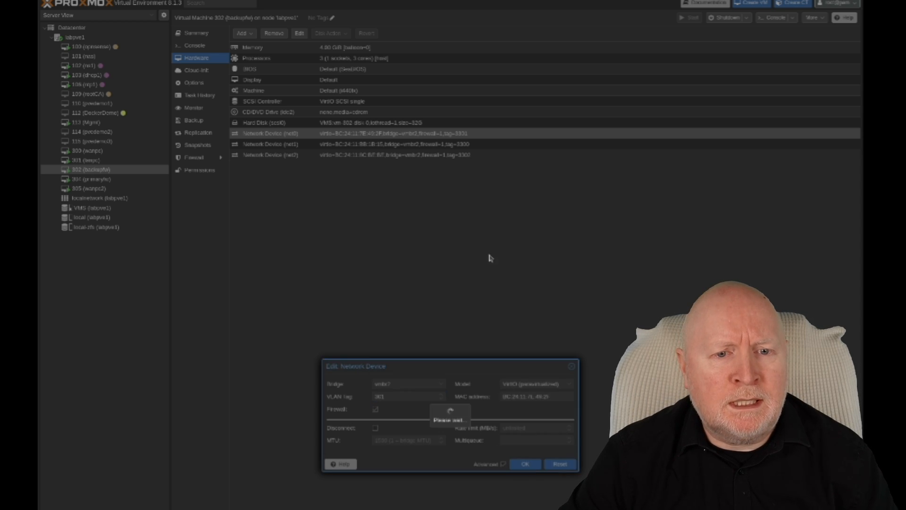
- Change backupfw's net1 VLAN tag to 300 and net2's to 302
left_click(427, 142)
left_click(300, 33)
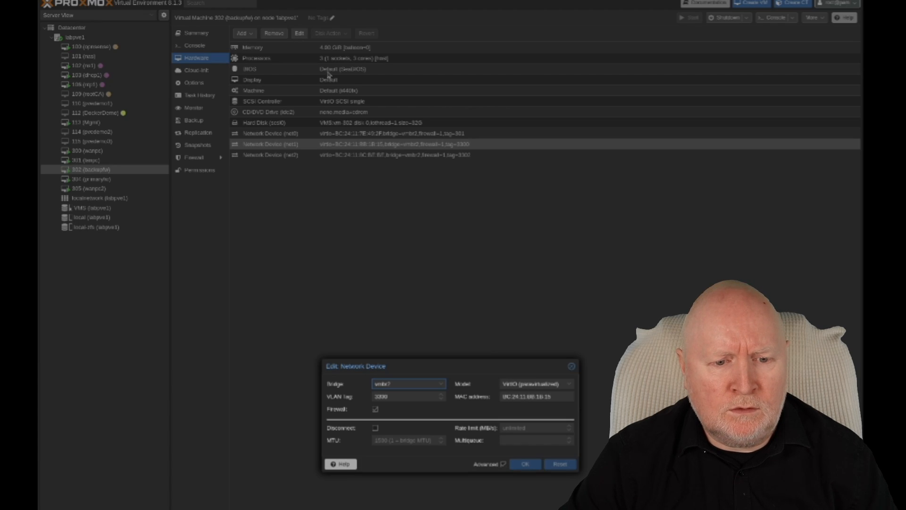
left_click(416, 396)
key("BackSpace")
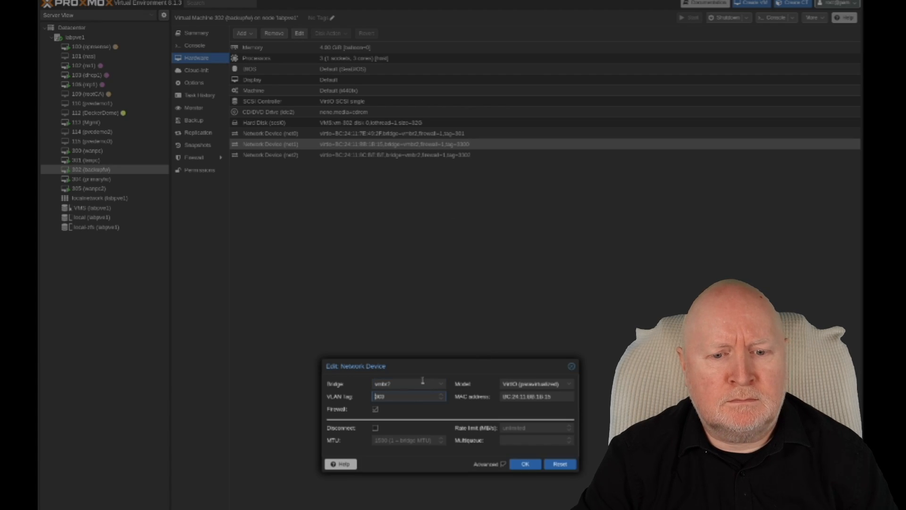
key("Return")
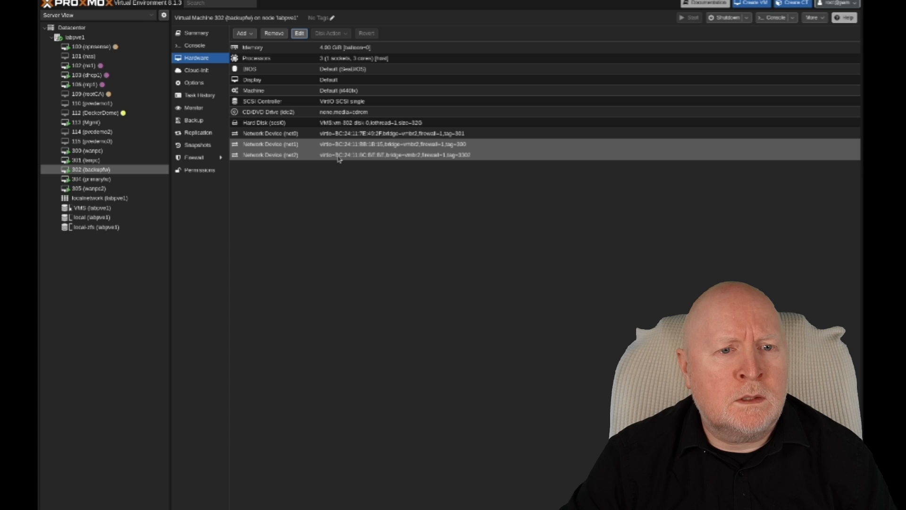
left_click(339, 155)
left_click(306, 33)
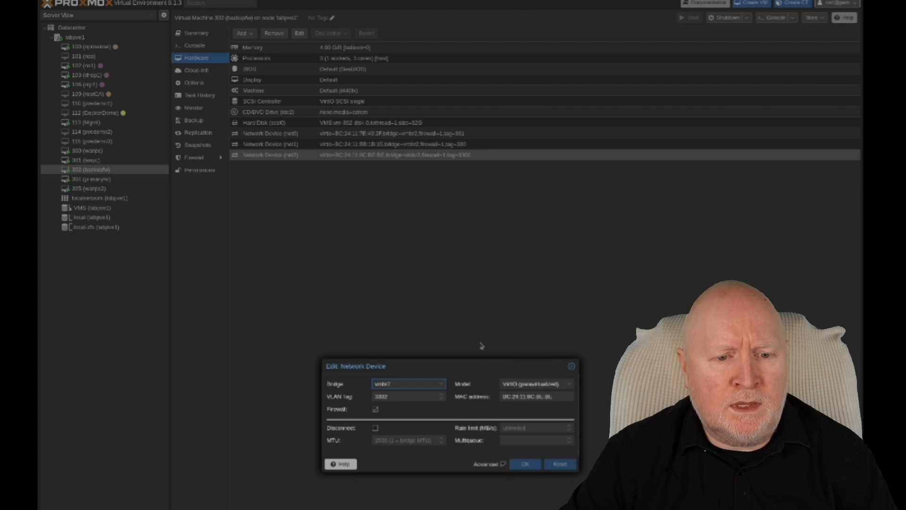
left_click(408, 397)
key("Home")
key("Delete")
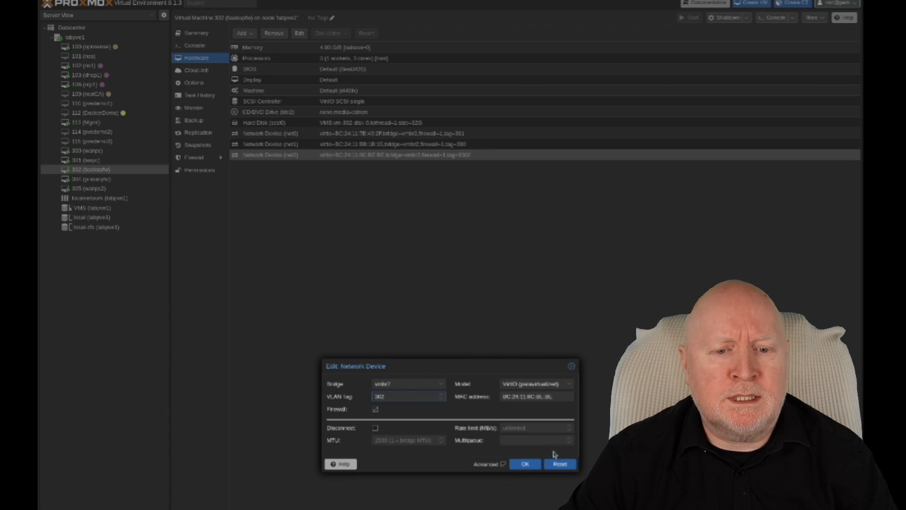
left_click(527, 465)
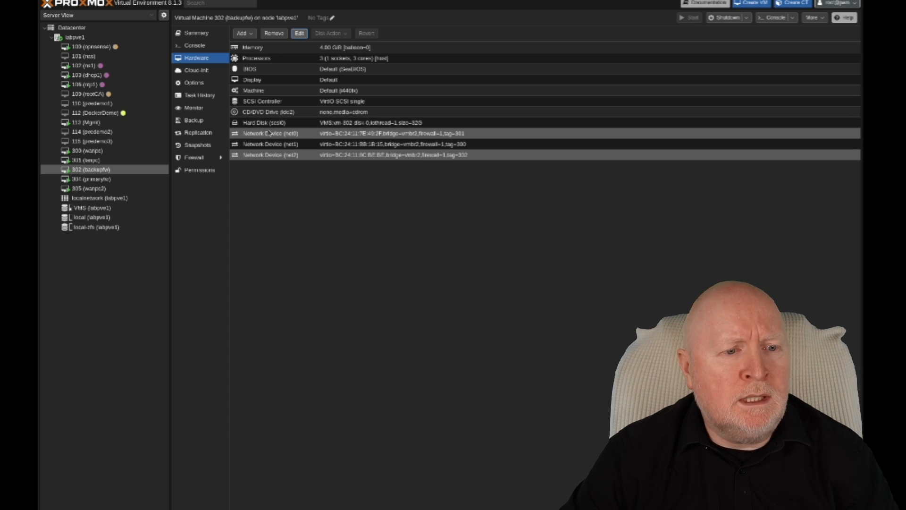
- Change lanpc (VM 301)'s net0 VLAN tag from 3301 to 301
left_click(93, 162)
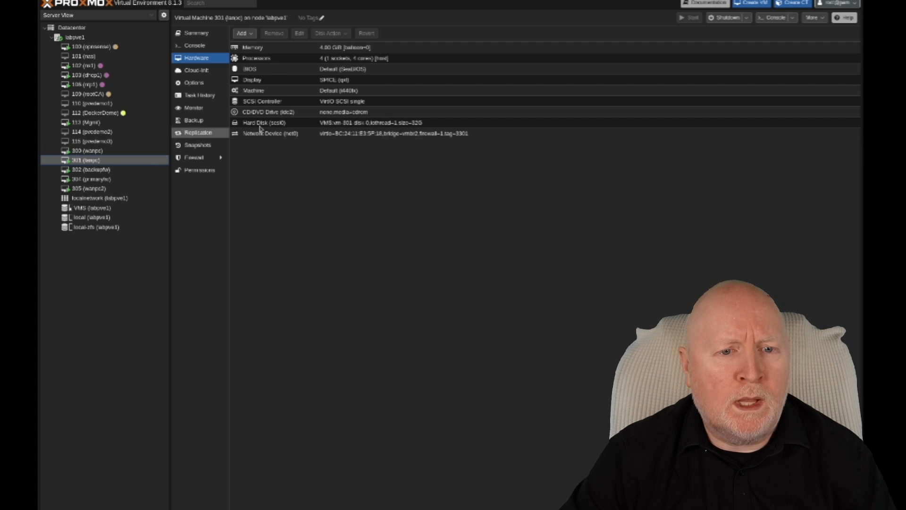
left_click(369, 134)
left_click(299, 33)
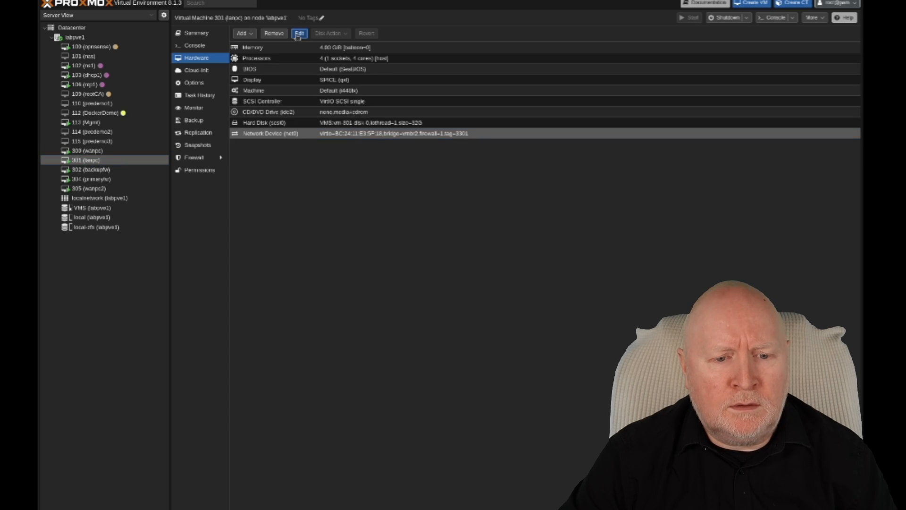
left_click(419, 399)
key("Home")
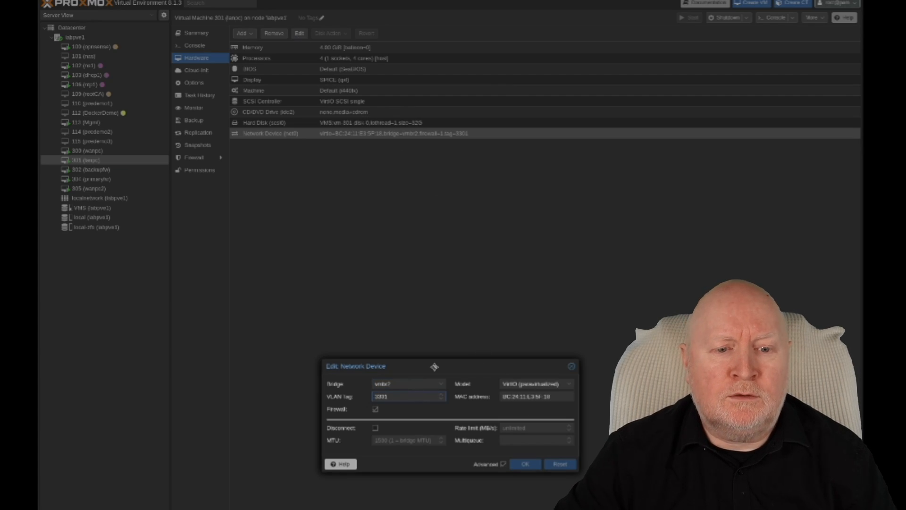
key("Delete")
left_click(526, 464)
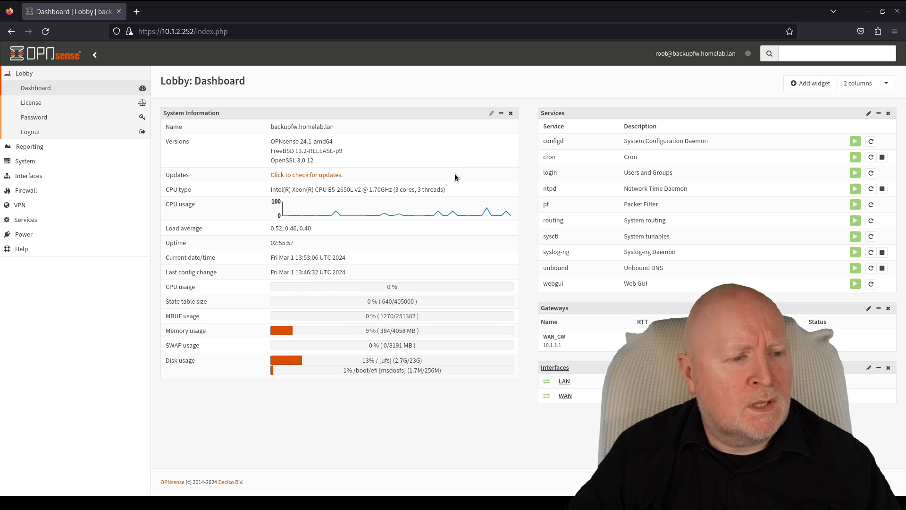
- Assign the unassigned vtnet2 device as new interface OPT1 in Interfaces > Assignments
left_click(21, 178)
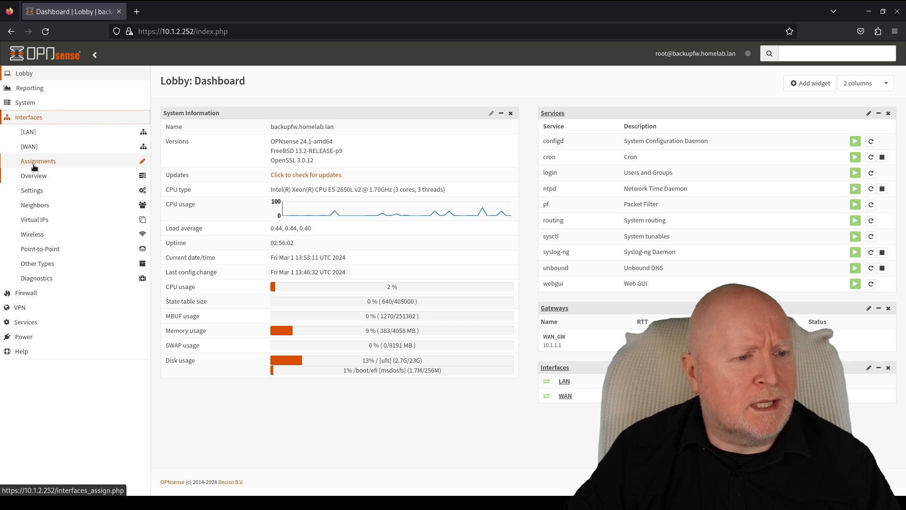
left_click(34, 164)
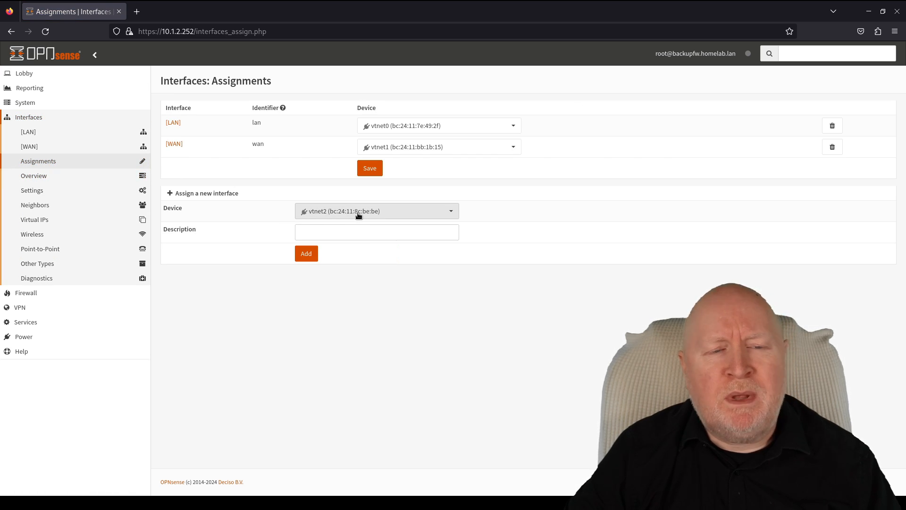
left_click(452, 213)
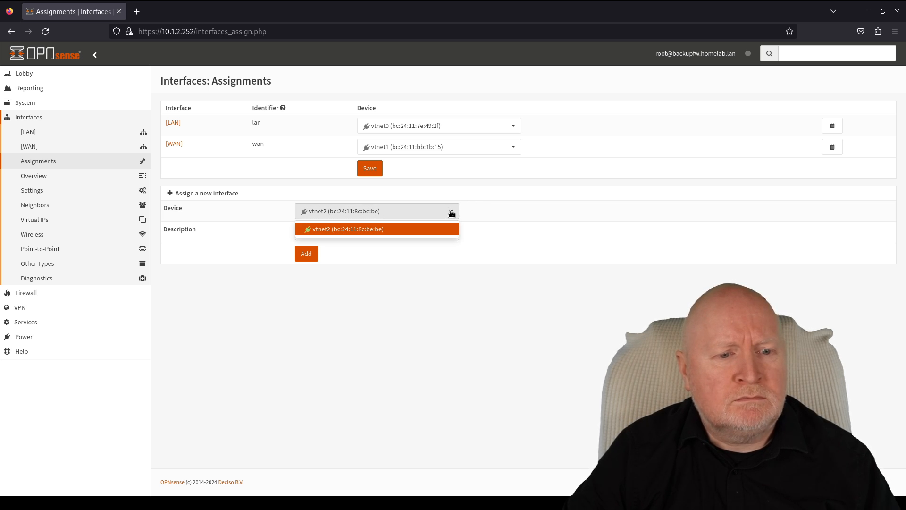
left_click(594, 203)
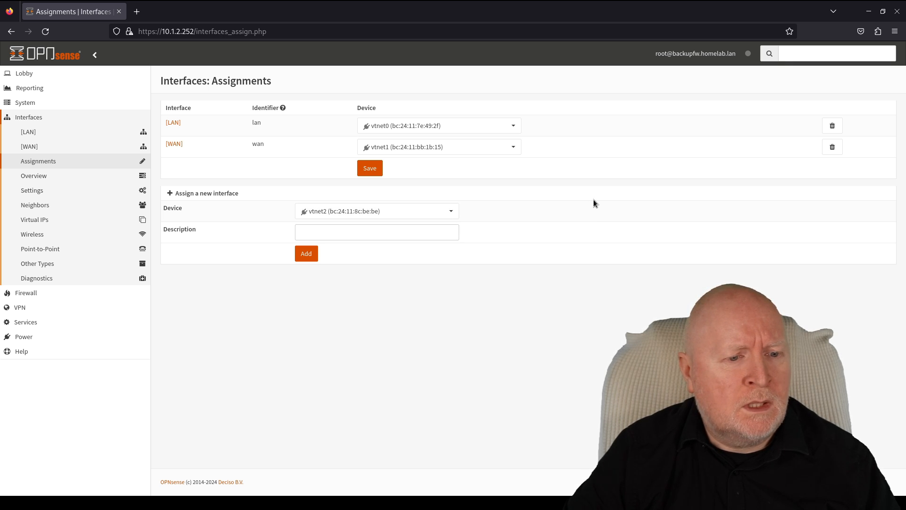
left_click(306, 254)
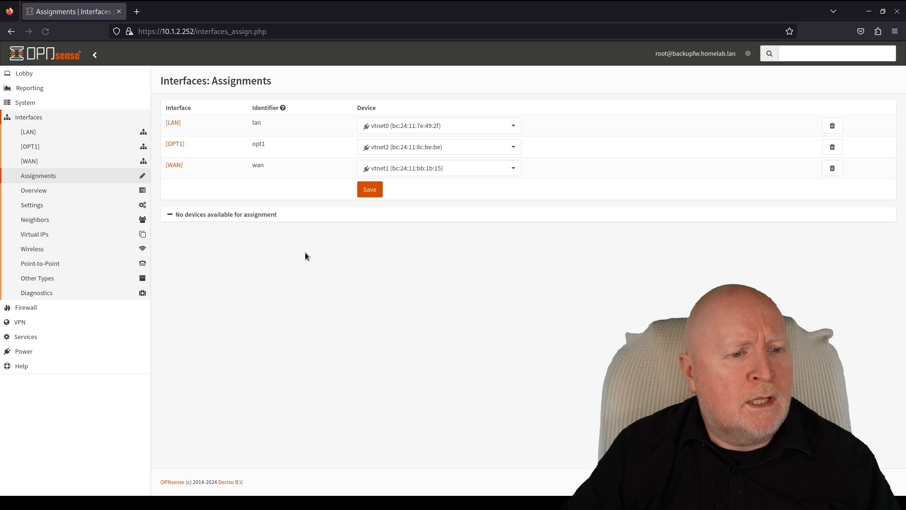
left_click(174, 146)
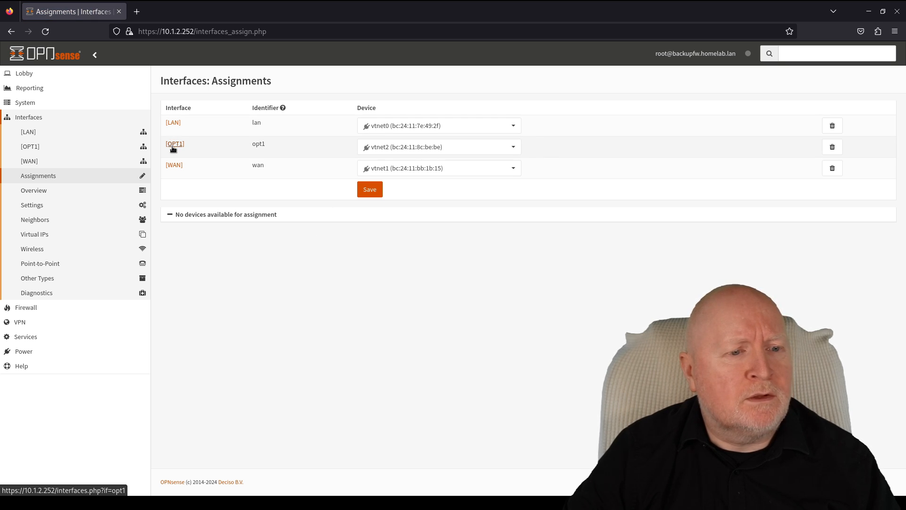
- Enable OPT1 as HALINK with static IPv4 192.168.0.252/24, then save and apply
left_click(335, 130)
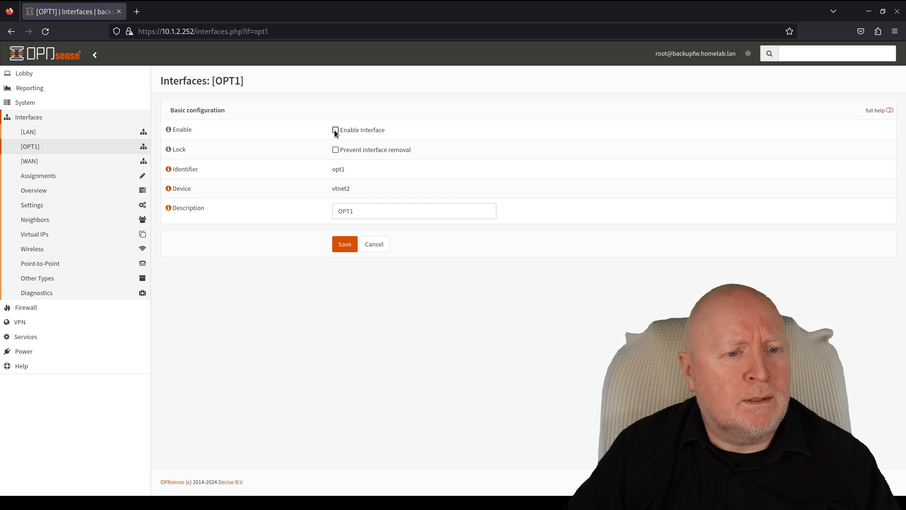
left_click_drag(365, 210, 310, 199)
type("HALINK")
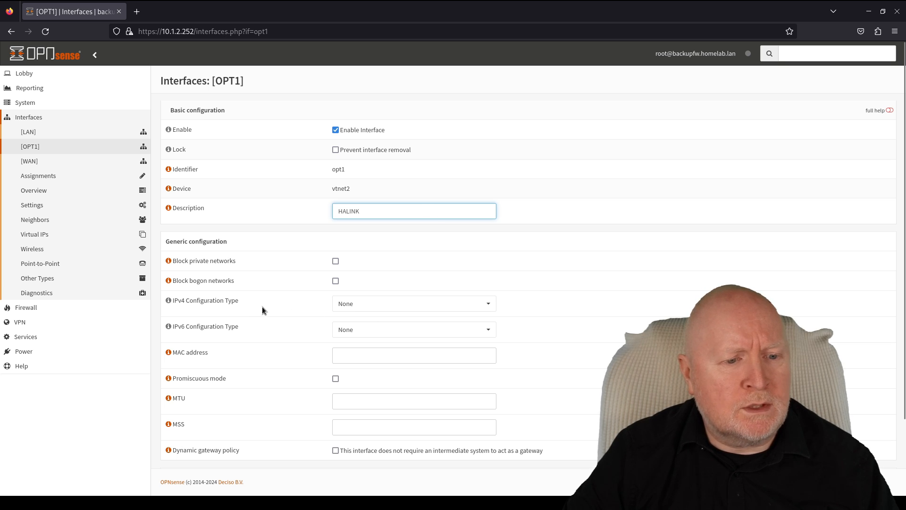
left_click(375, 308)
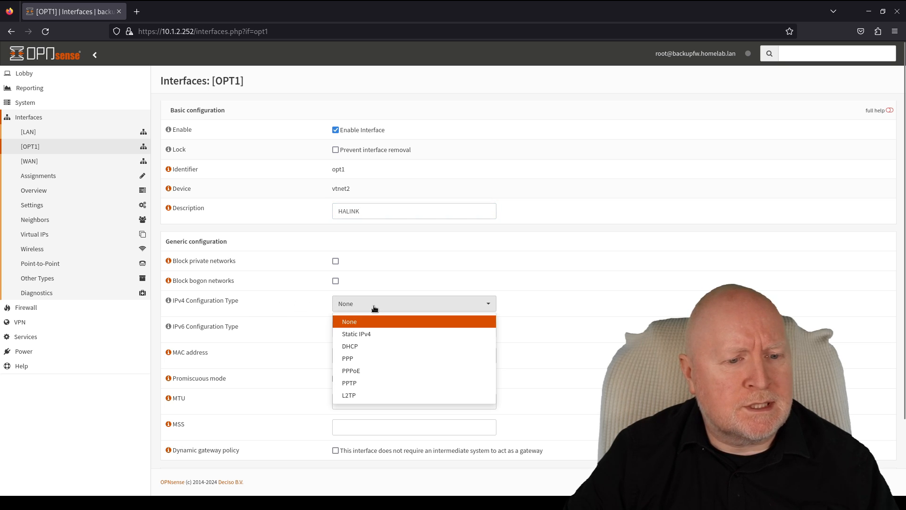
left_click(368, 333)
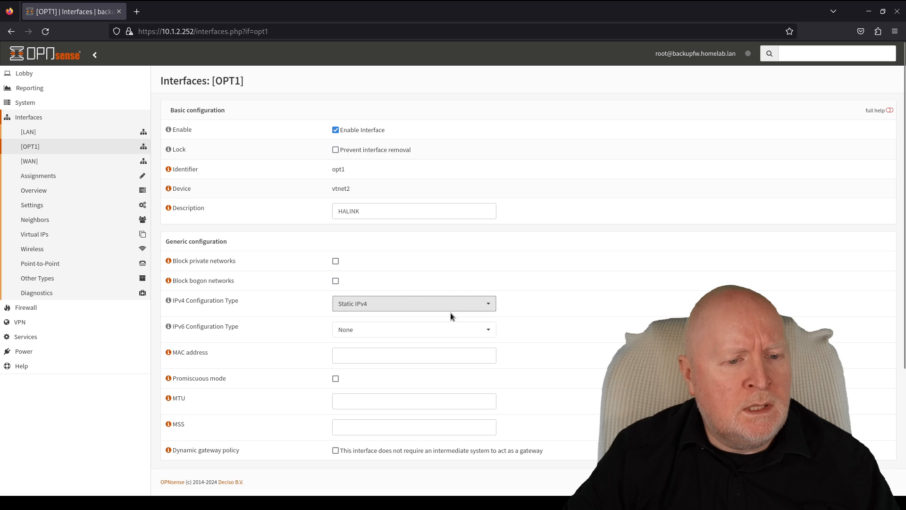
scroll(450, 313, "down", 4)
left_click(380, 377)
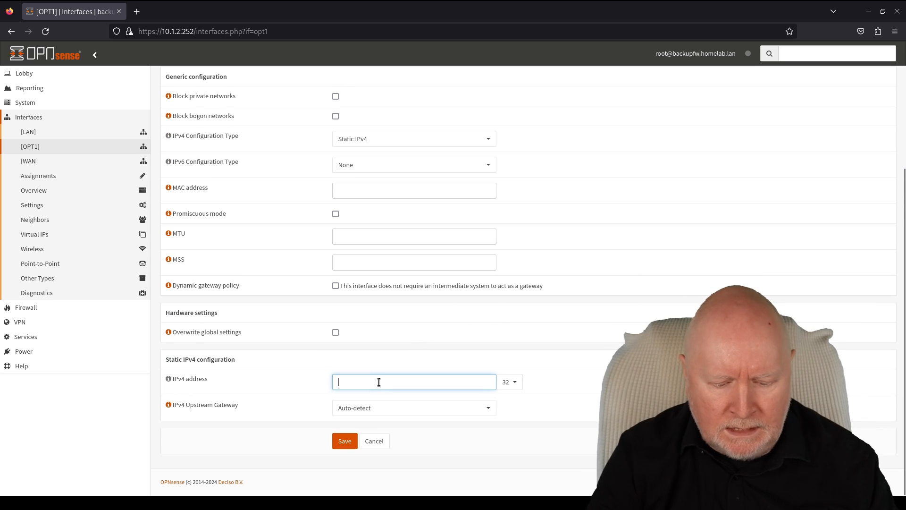
type("192.168.0")
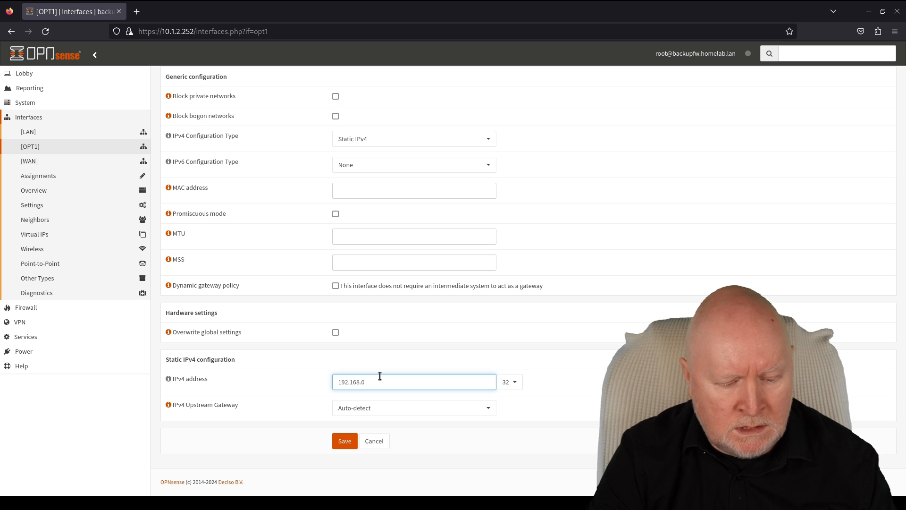
type(".25")
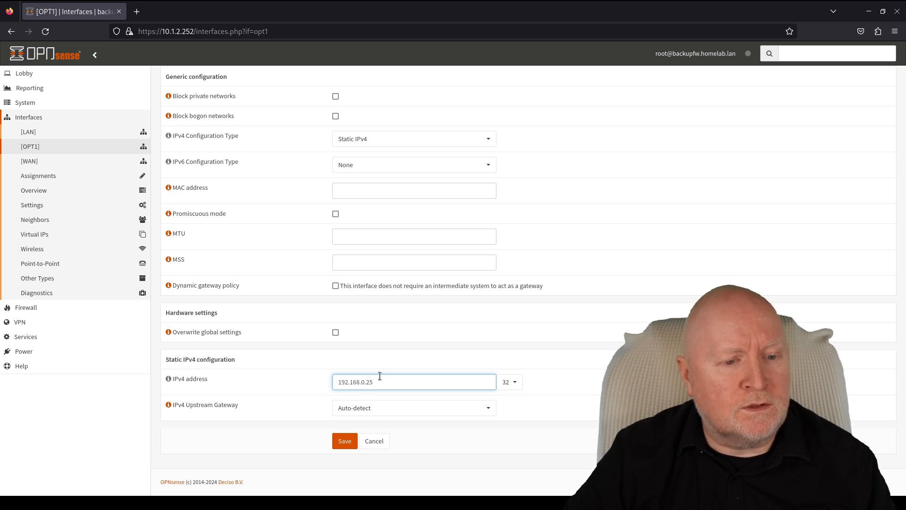
type("2")
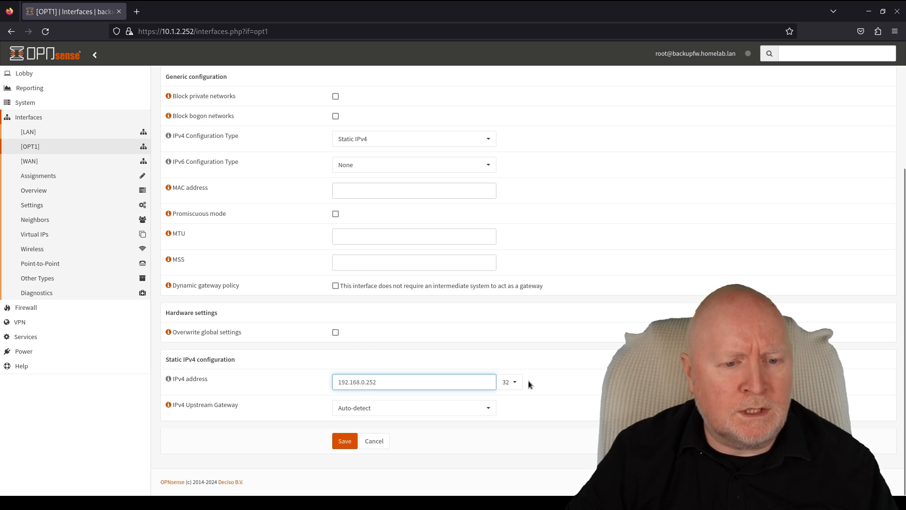
left_click(509, 381)
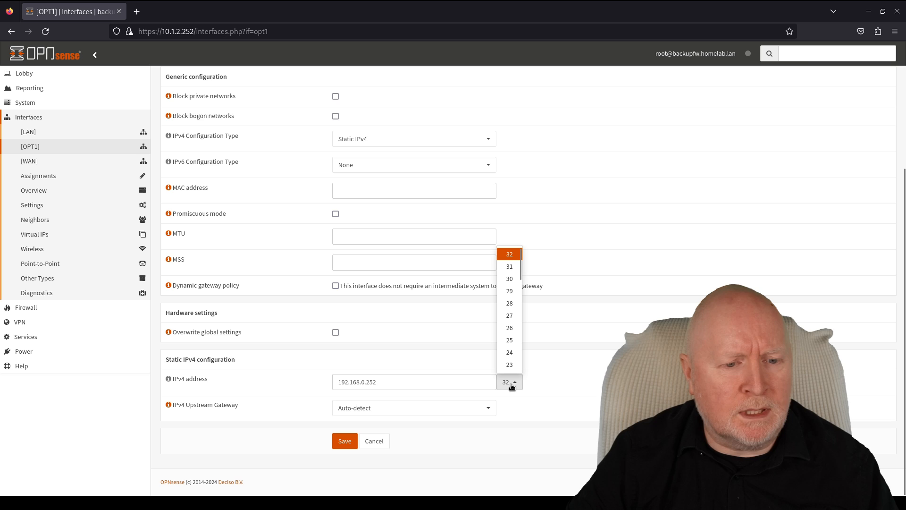
left_click(509, 352)
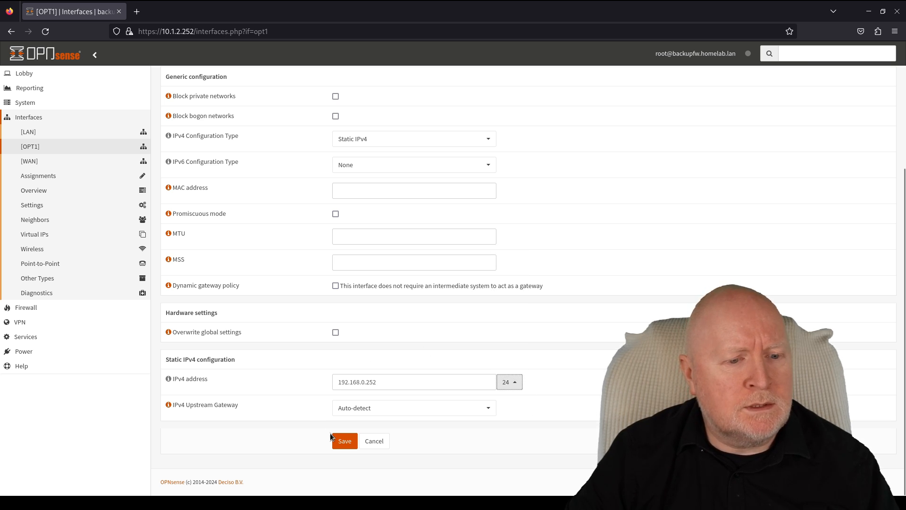
left_click(344, 442)
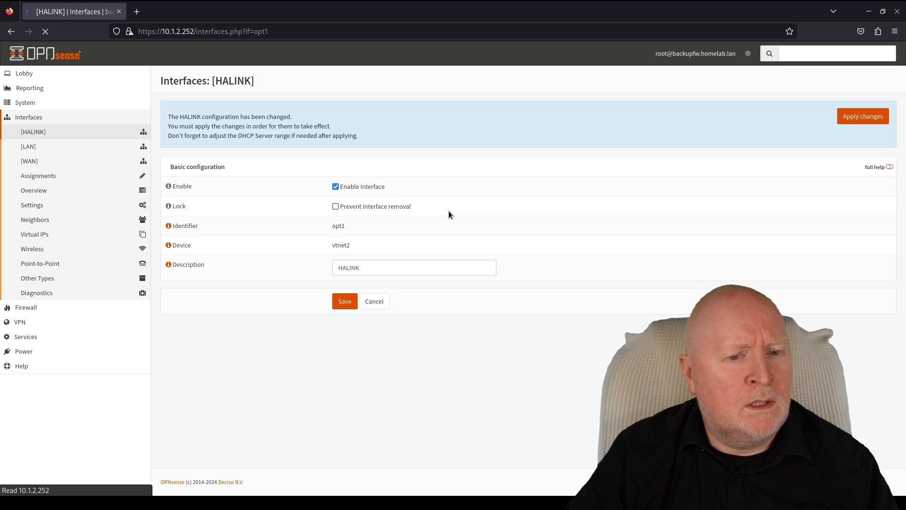
left_click(866, 123)
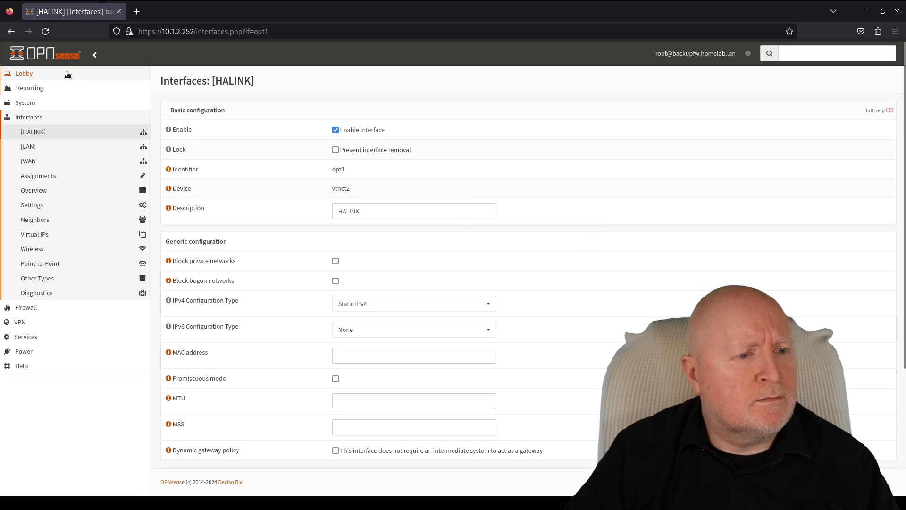
- Return to the Lobby dashboard to confirm HALINK is up at 192.168.0.252
left_click(49, 72)
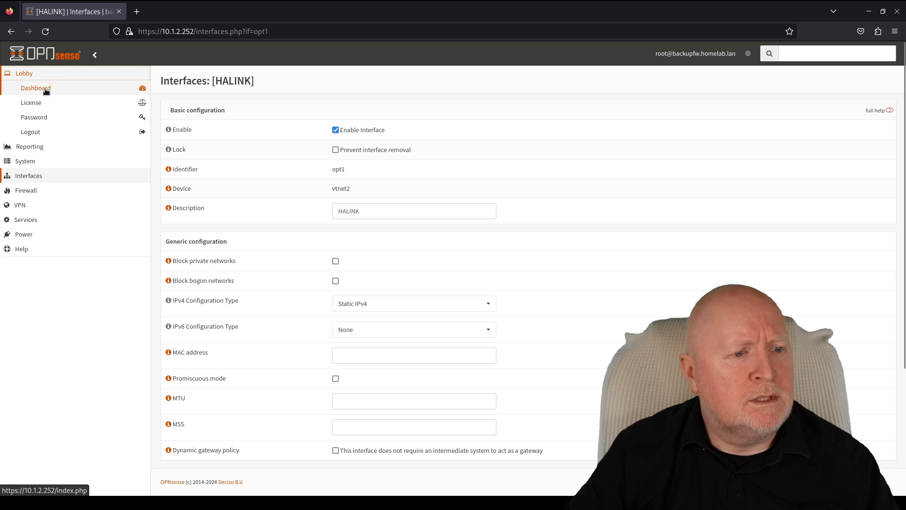
left_click(46, 89)
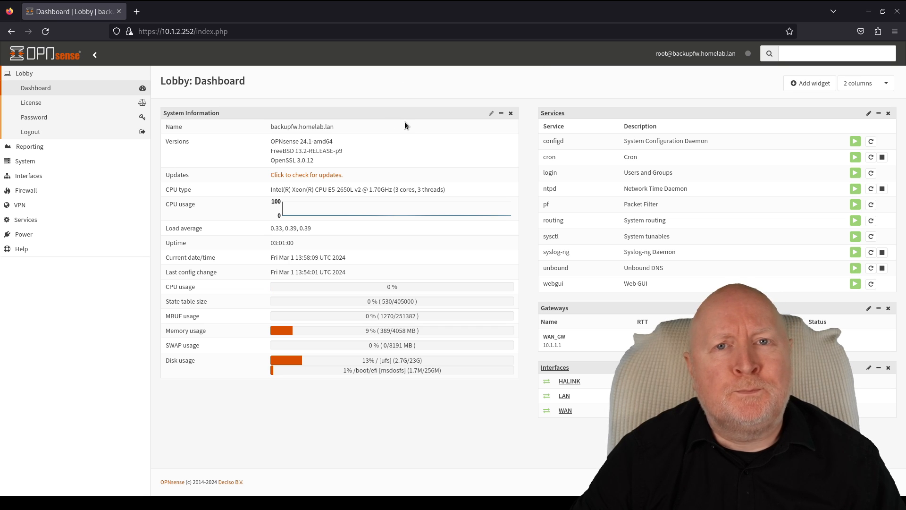
left_click(20, 162)
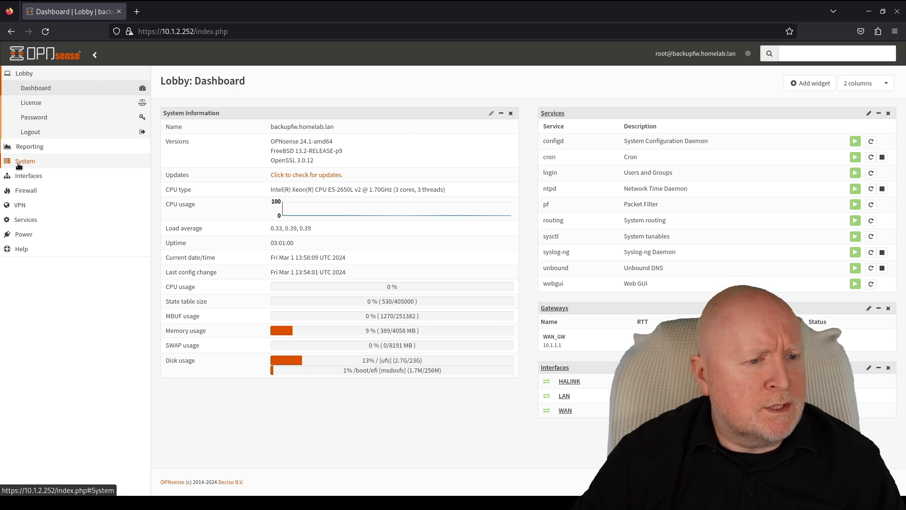
- On backupfw, set High Availability to sync states over HALINK to peer 192.168.0.253 and save
left_click(28, 179)
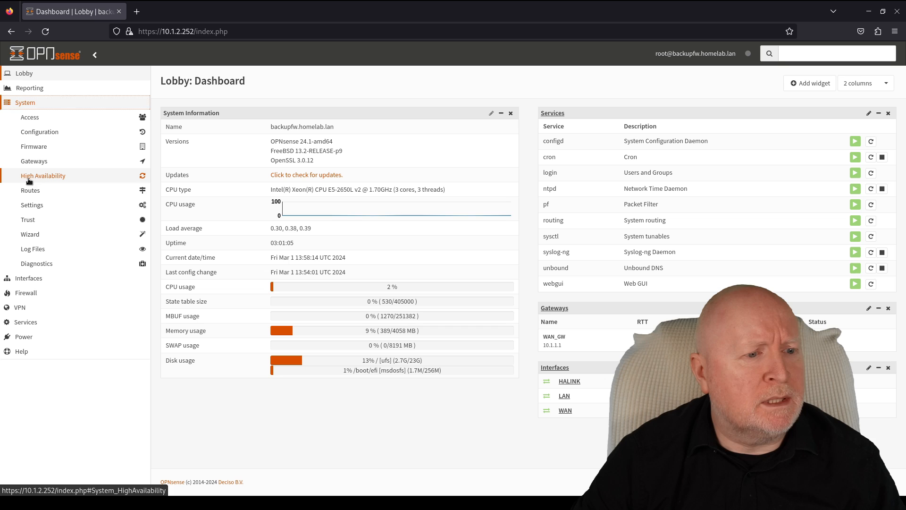
left_click(44, 195)
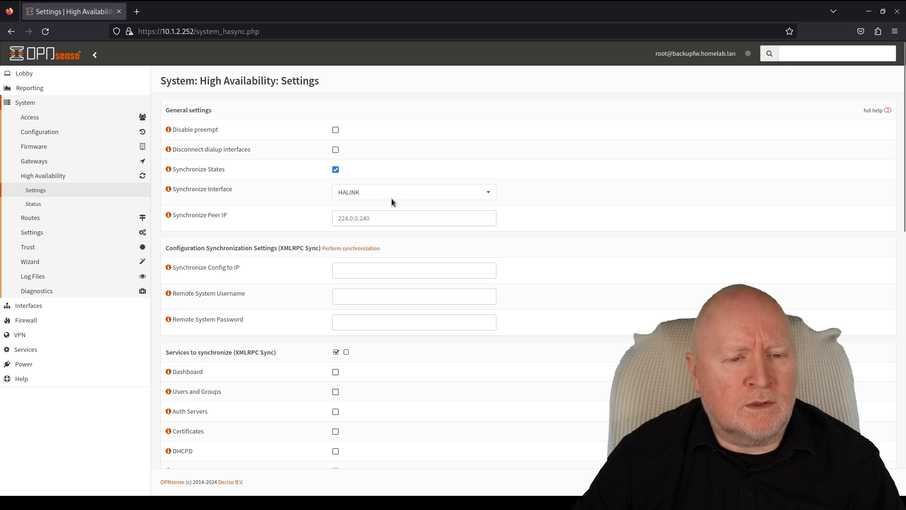
left_click(484, 197)
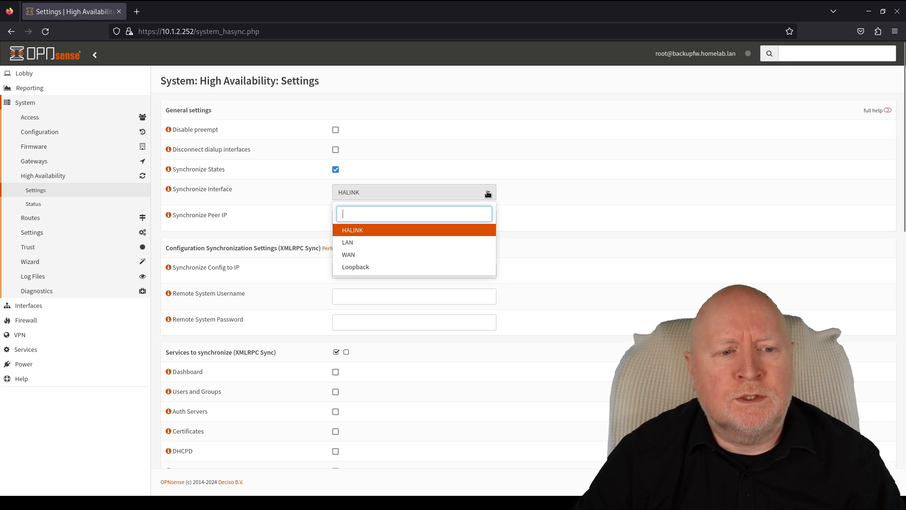
left_click(592, 172)
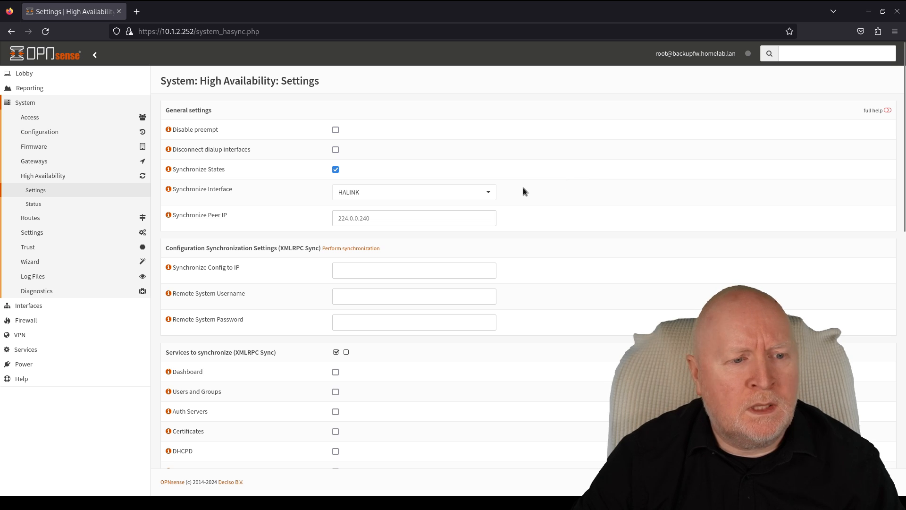
left_click(356, 218)
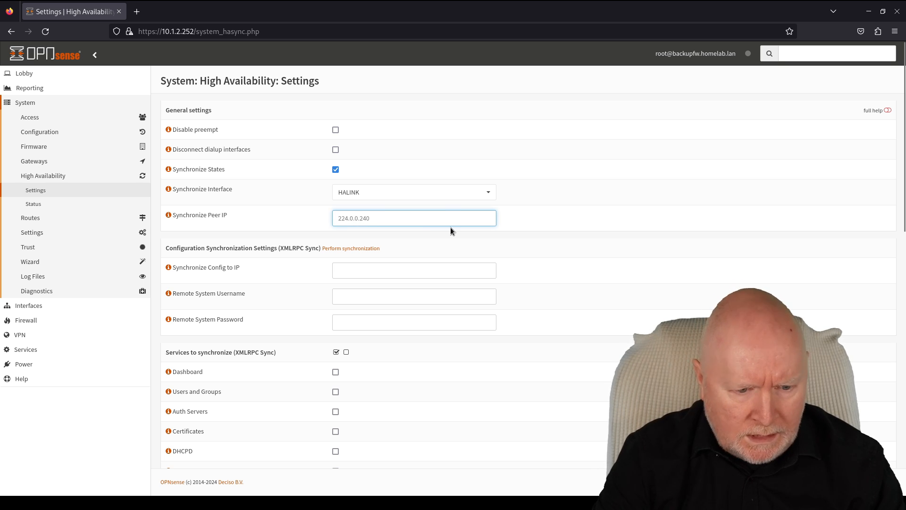
type("192.168")
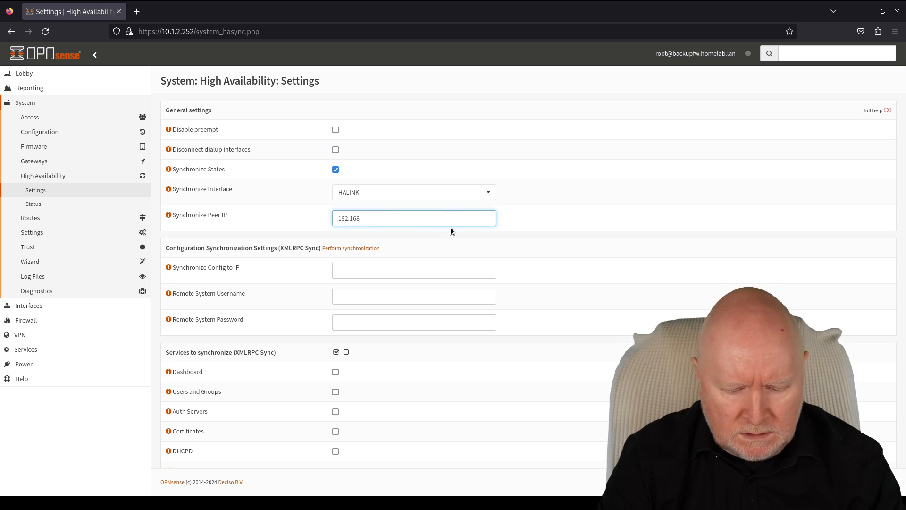
type(".0.253")
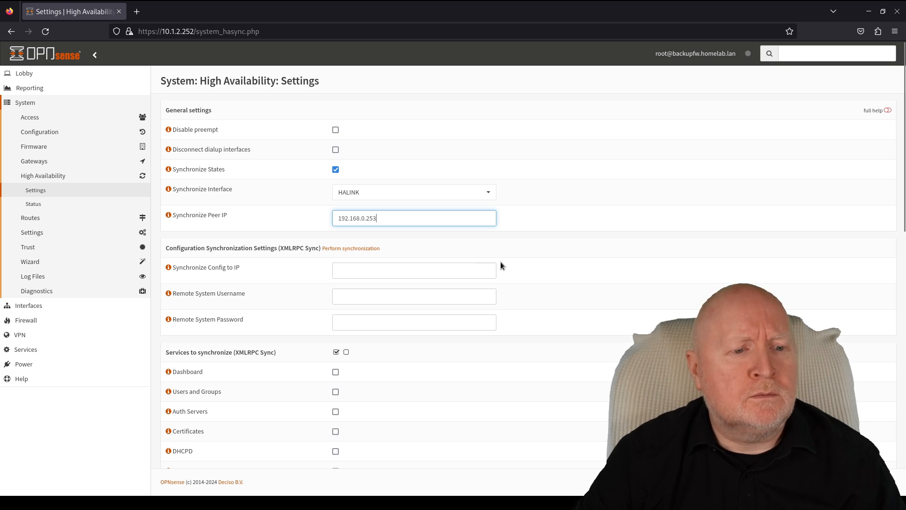
scroll(500, 263, "down", 4)
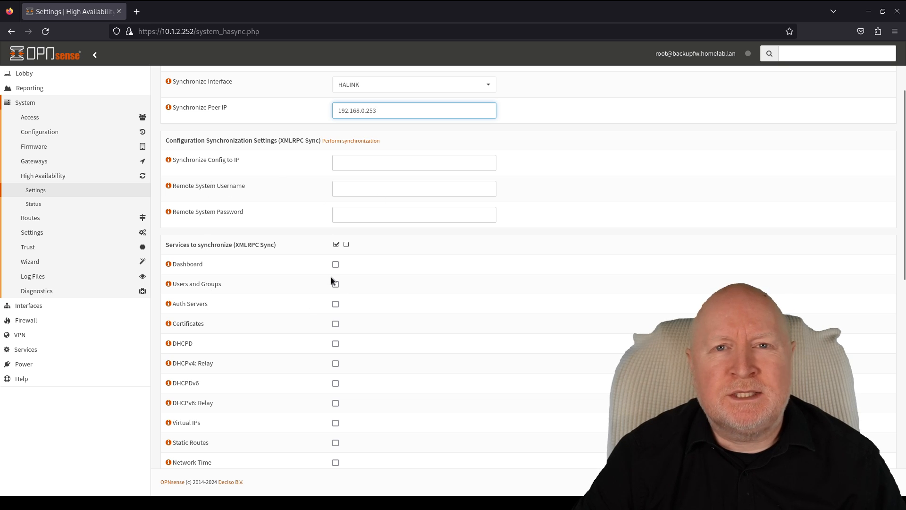
scroll(330, 279, "up", 4)
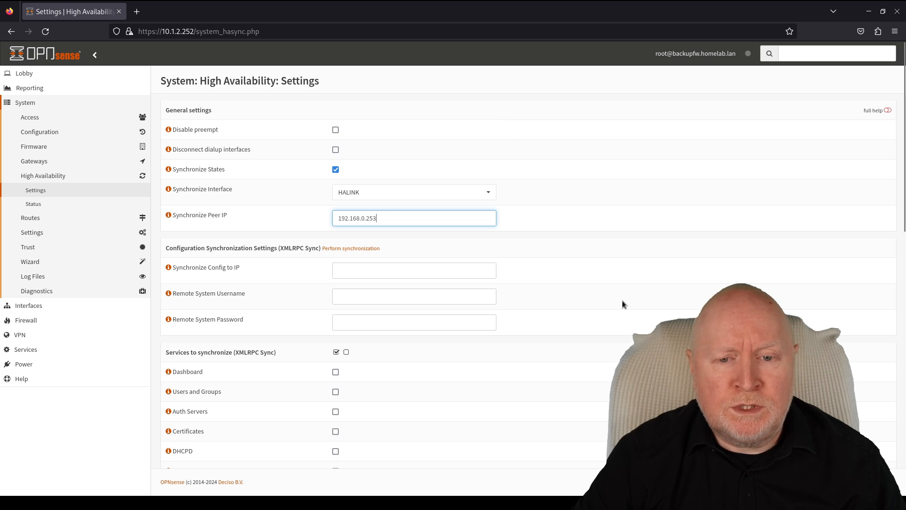
scroll(621, 302, "down", 6)
scroll(621, 302, "down", 5)
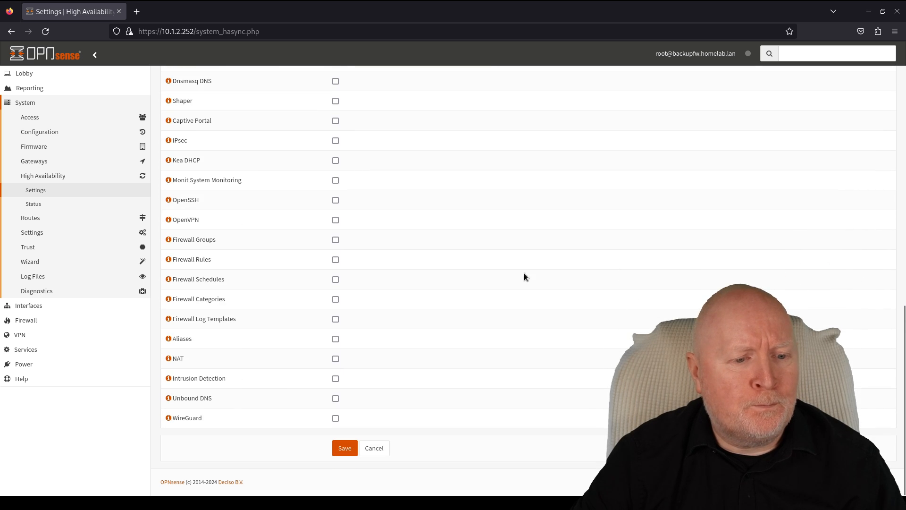
left_click(343, 450)
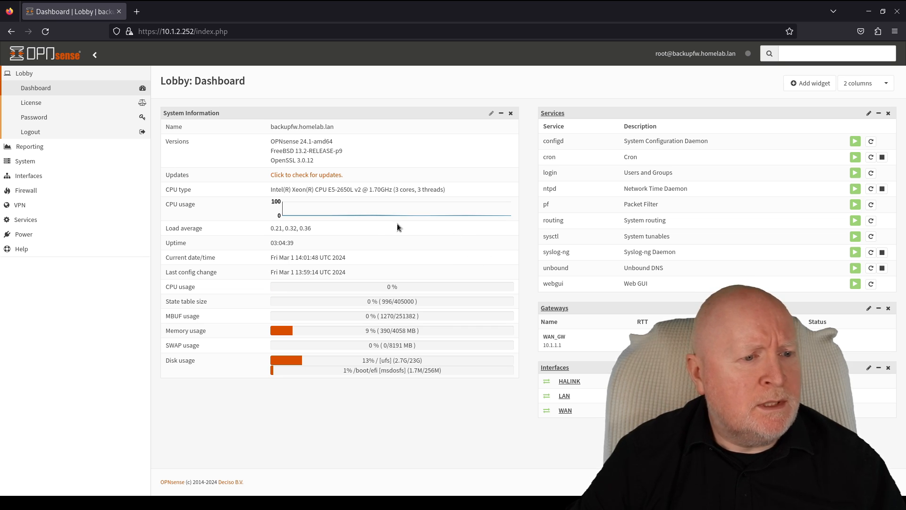
- Go to the HALINK firewall rules and start a new rule
left_click(34, 190)
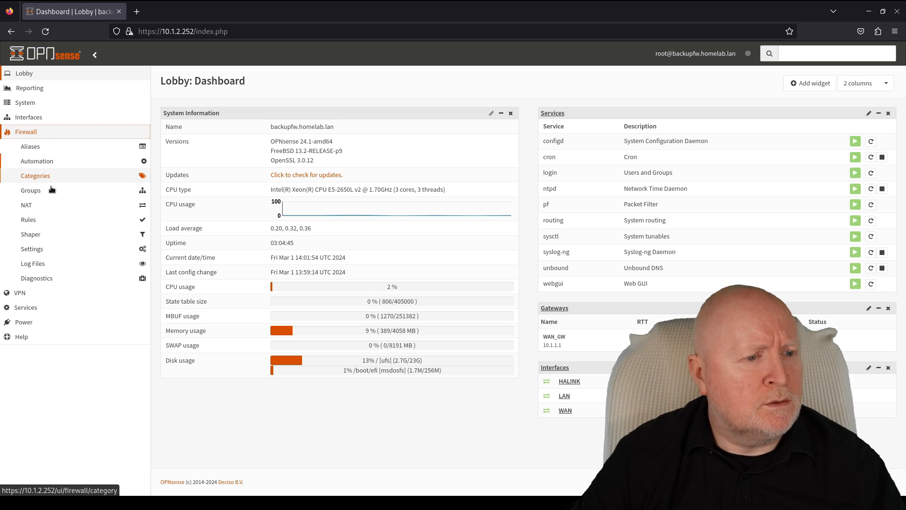
left_click(44, 220)
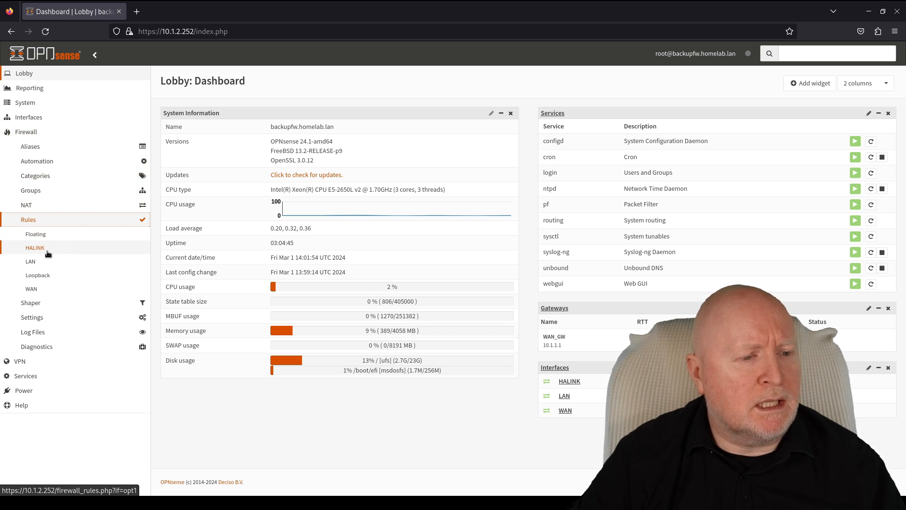
left_click(35, 248)
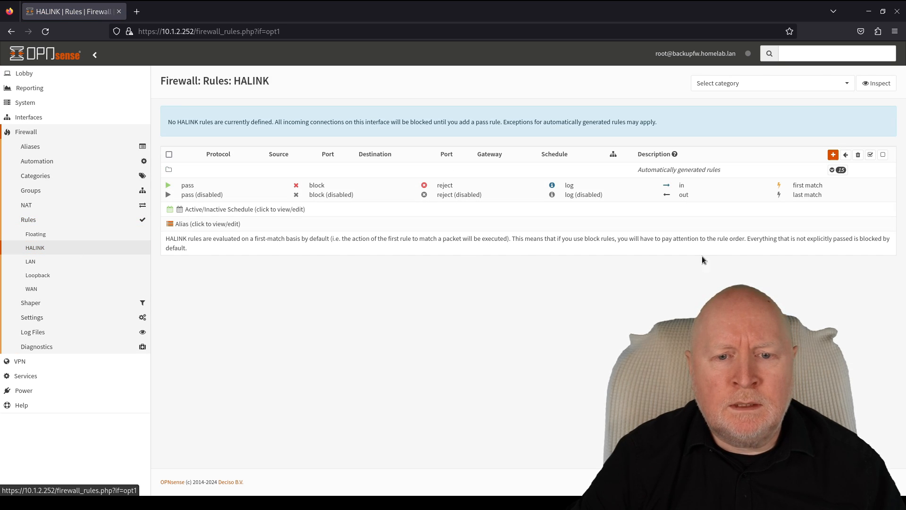
left_click(834, 155)
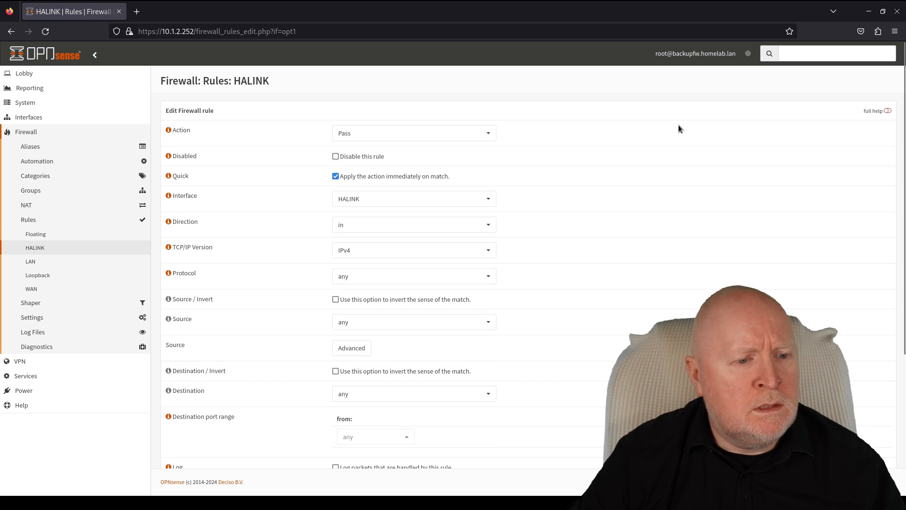
- Save a PFSYNC rule from HALINK net with description 'pfsync traffic'
left_click(376, 283)
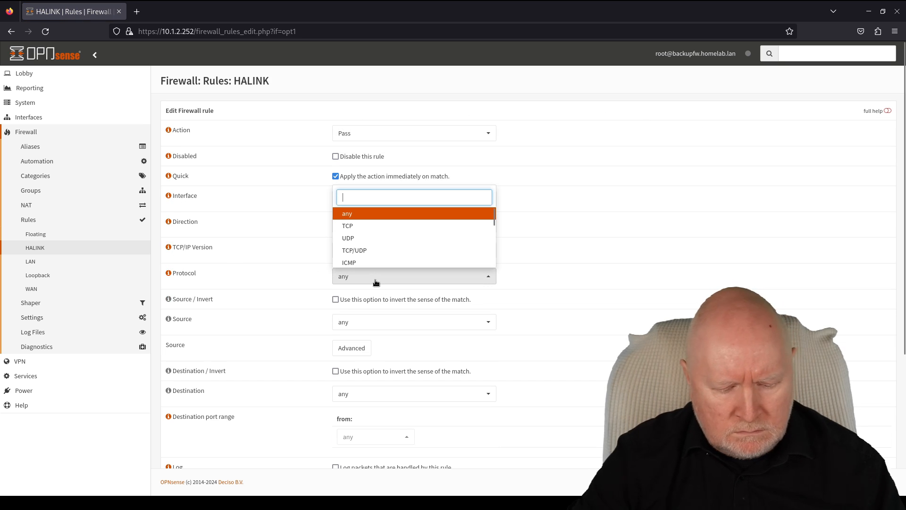
type("pf")
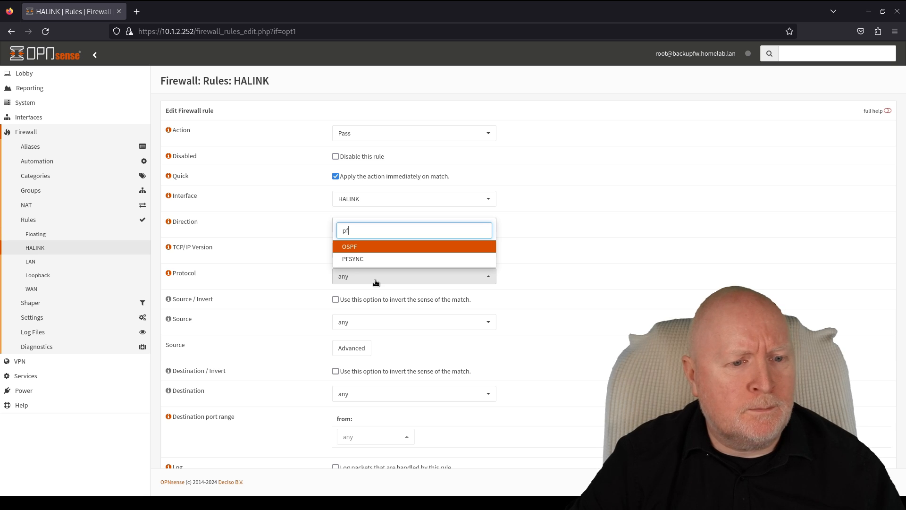
left_click(359, 259)
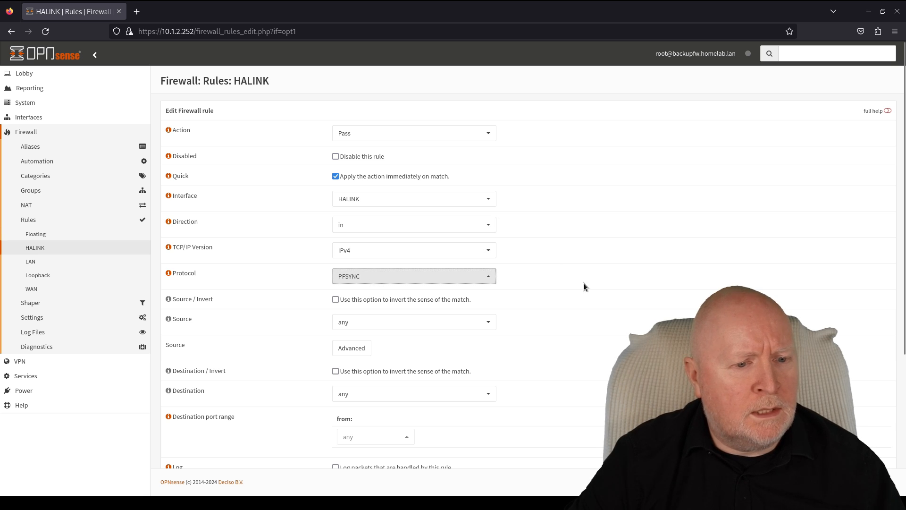
left_click(406, 321)
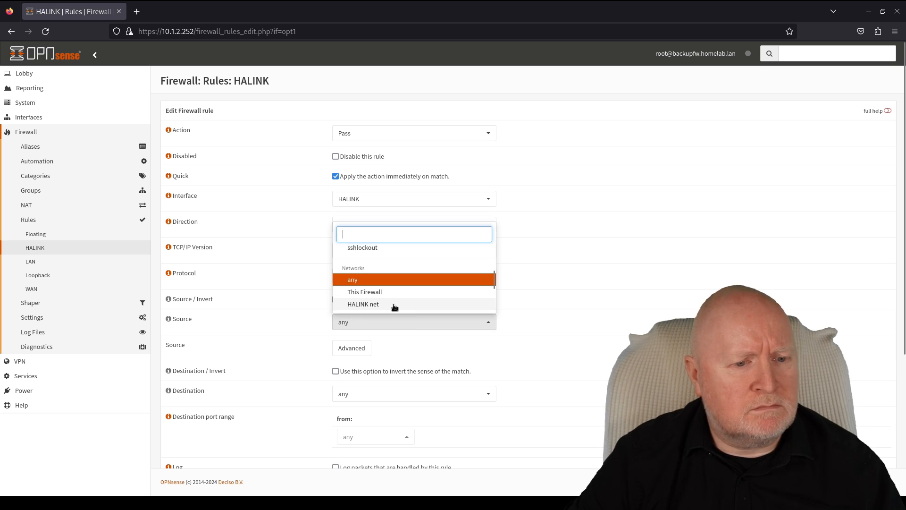
left_click(398, 305)
scroll(572, 338, "down", 3)
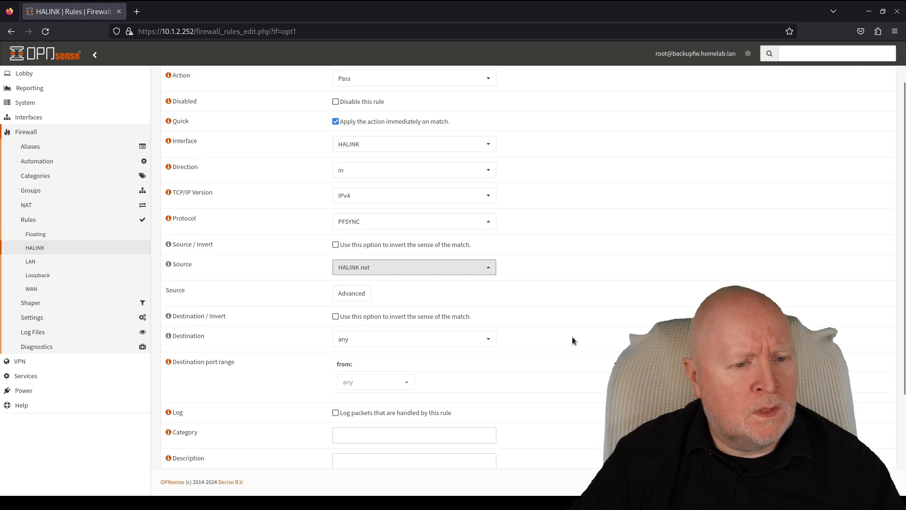
left_click(369, 360)
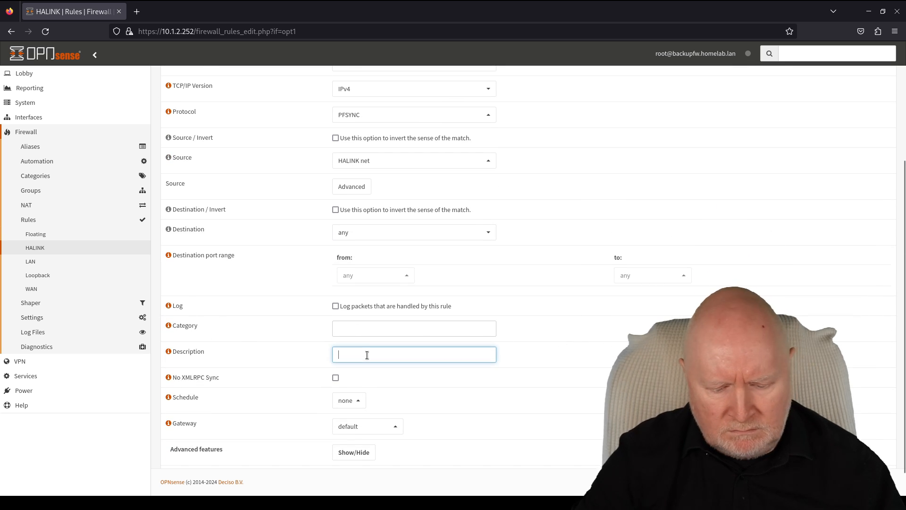
type("pfsyn")
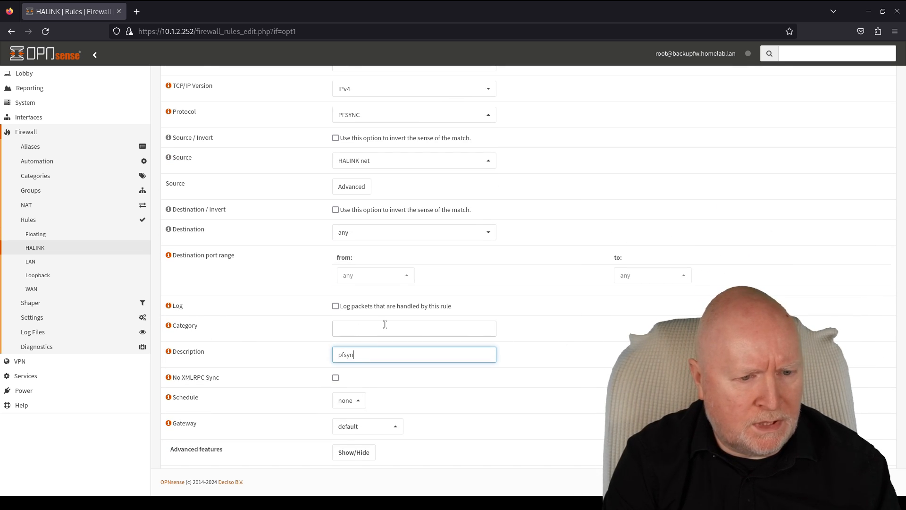
type("c traffic")
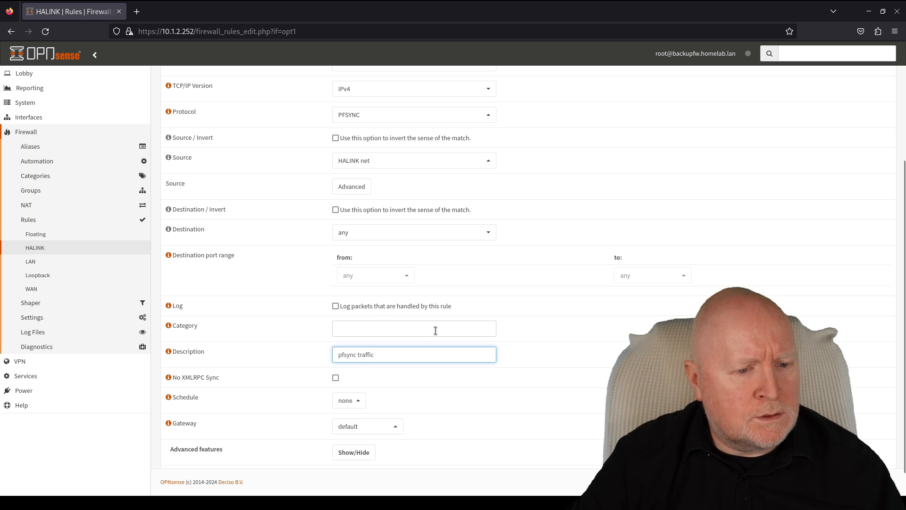
scroll(451, 378, "down", 1)
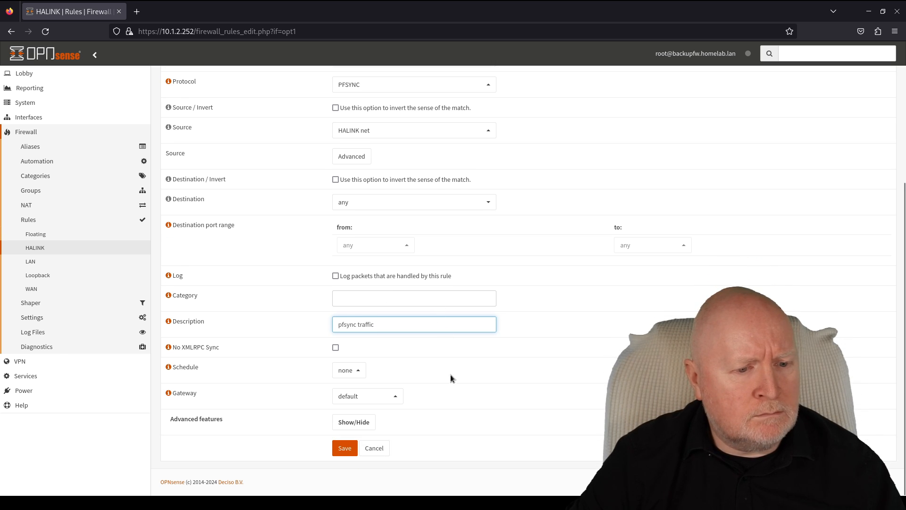
left_click(356, 447)
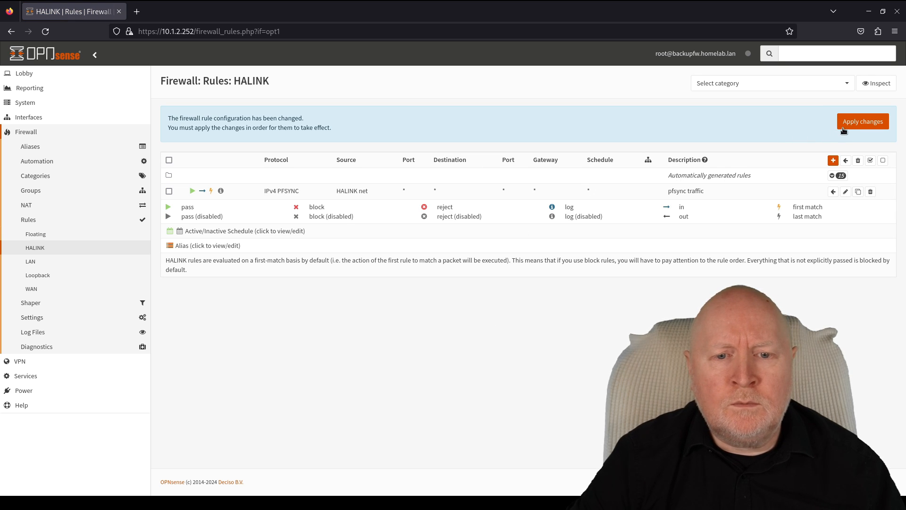
- Start another HALINK rule with protocol TCP and source HALINK net
left_click(833, 161)
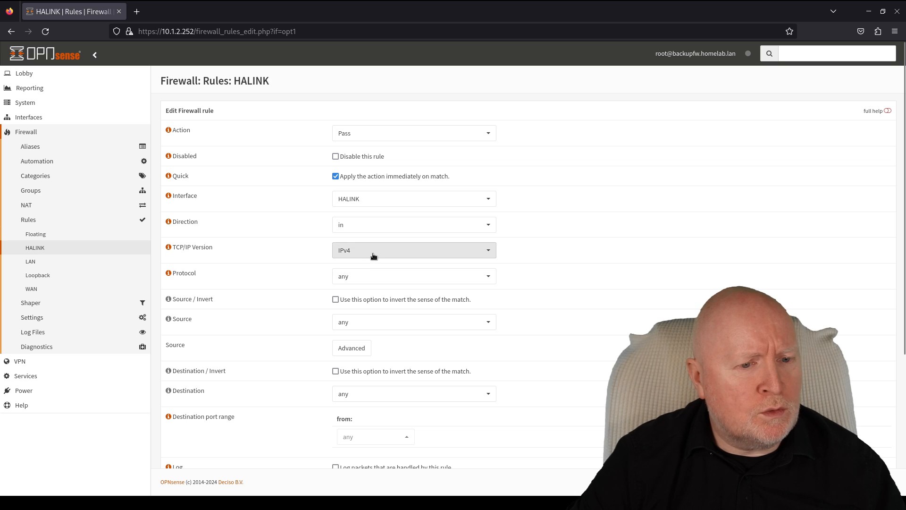
left_click(375, 274)
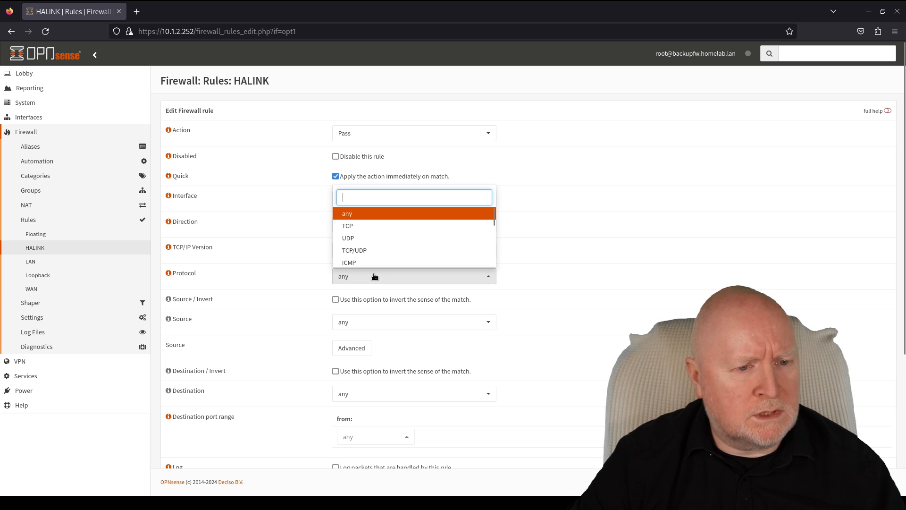
left_click(354, 226)
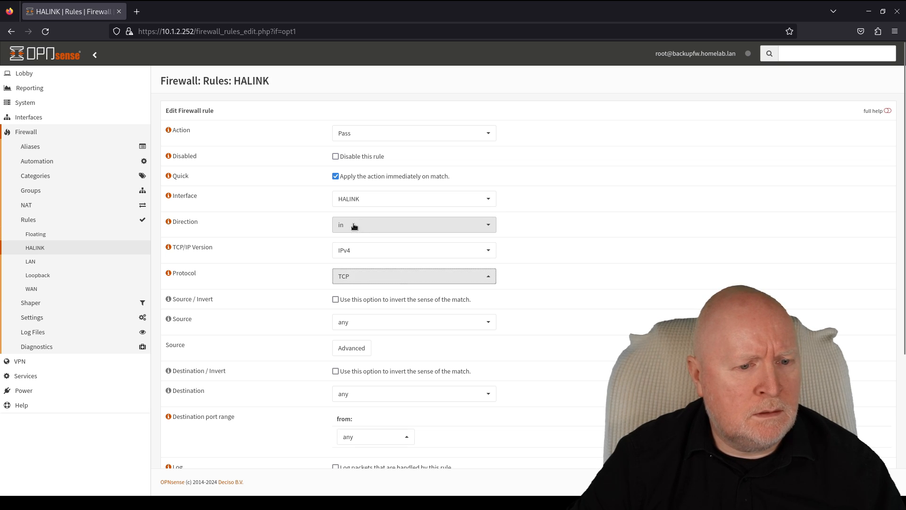
left_click(384, 324)
left_click(359, 307)
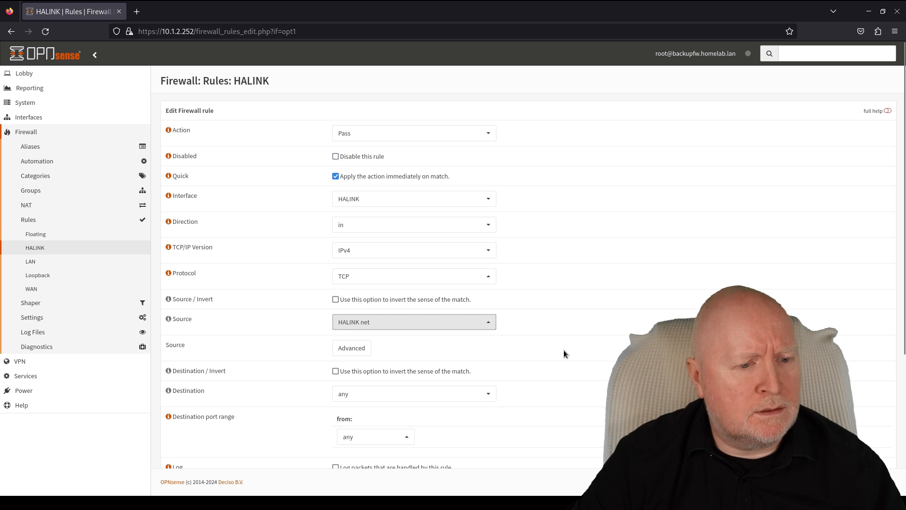
- Set destination port HTTPS and description 'GUI traffic', save, then apply both HALINK rules
scroll(565, 352, "down", 3)
left_click(352, 275)
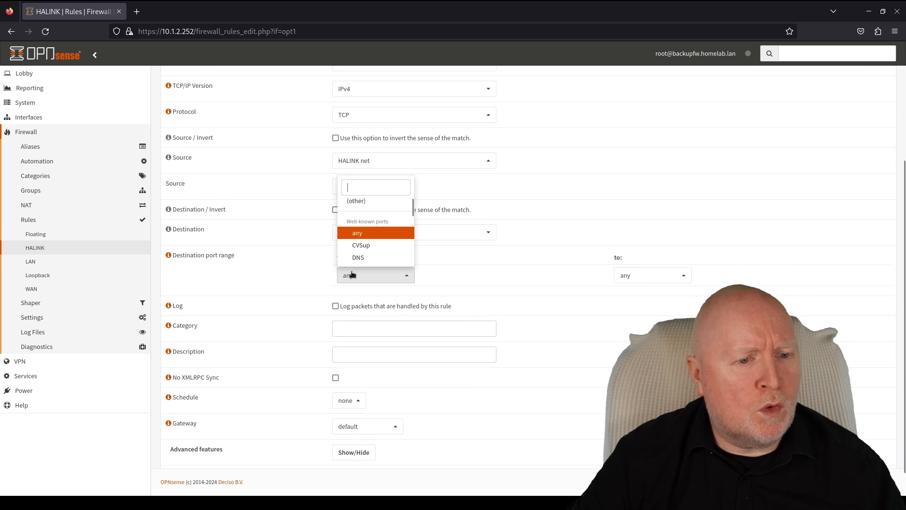
type("http")
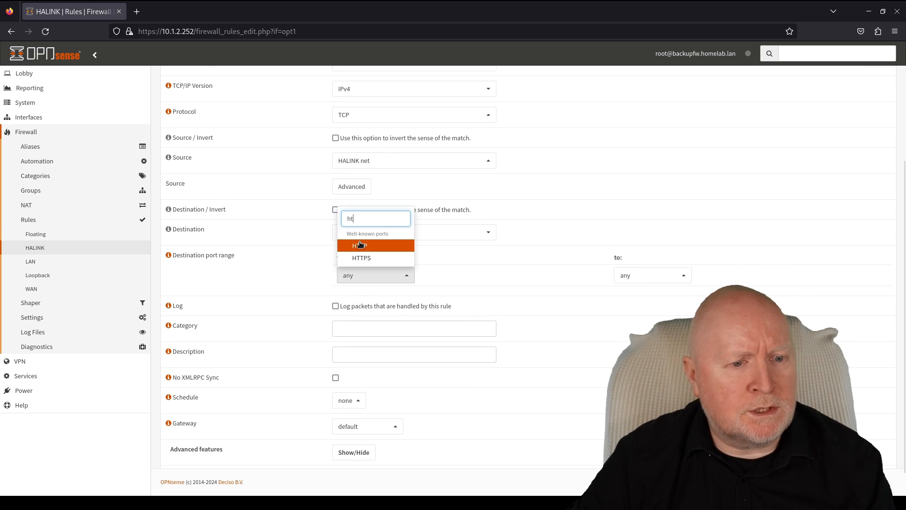
left_click(363, 258)
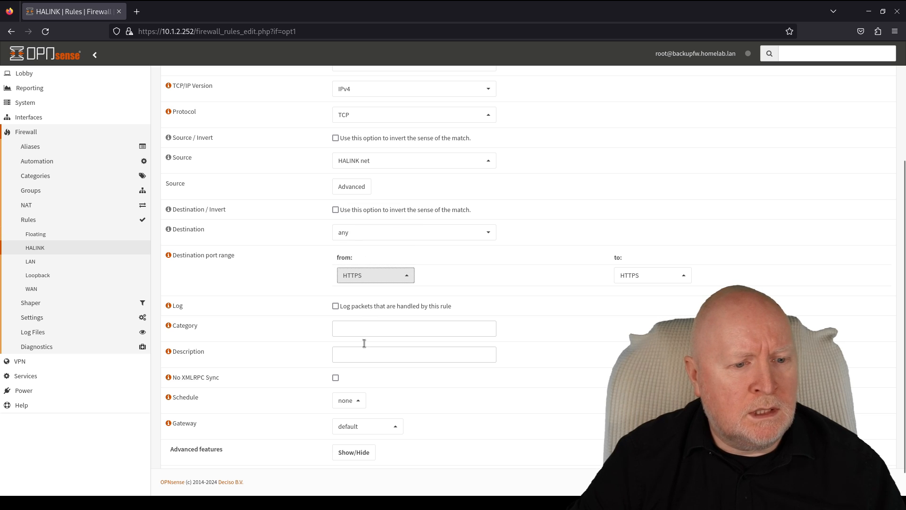
left_click(373, 354)
type("G")
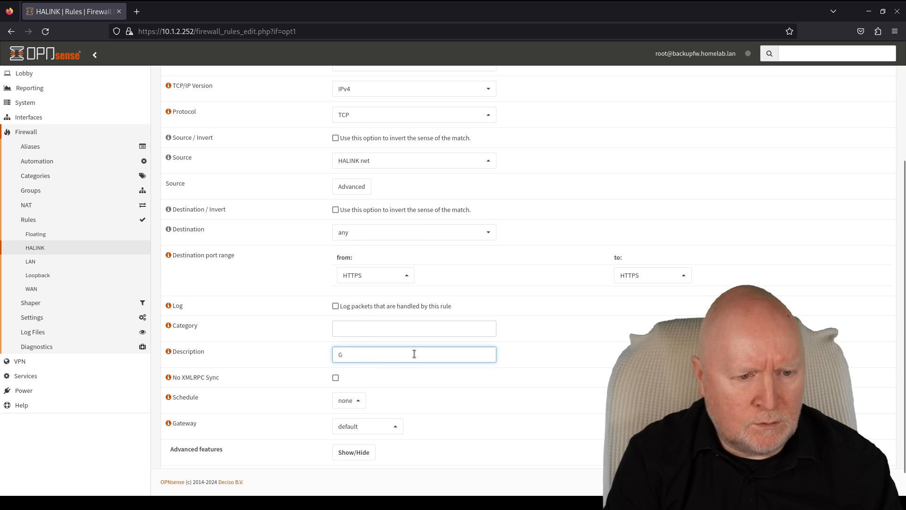
type("UI traffic")
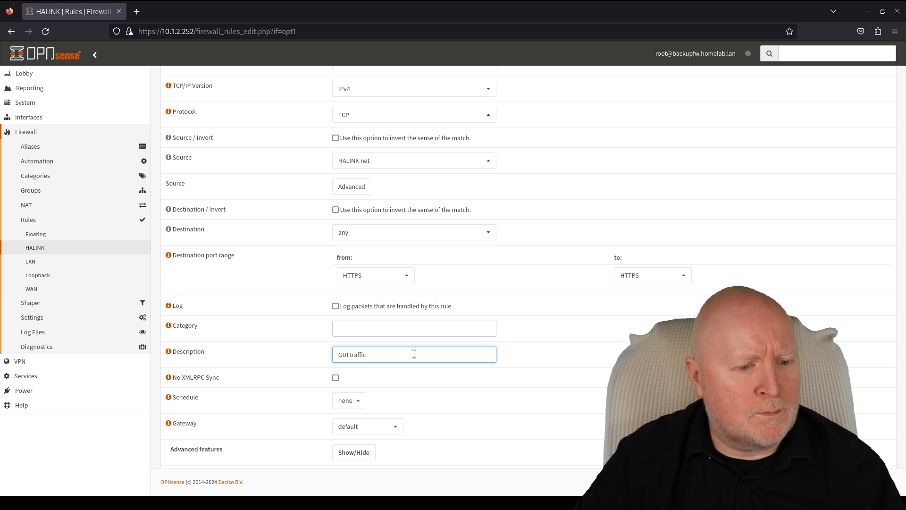
scroll(420, 359, "down", 1)
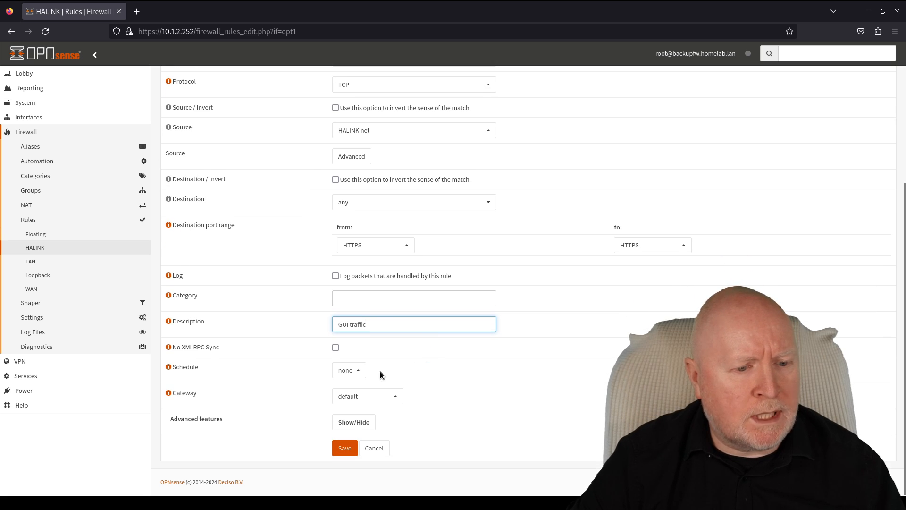
left_click(344, 448)
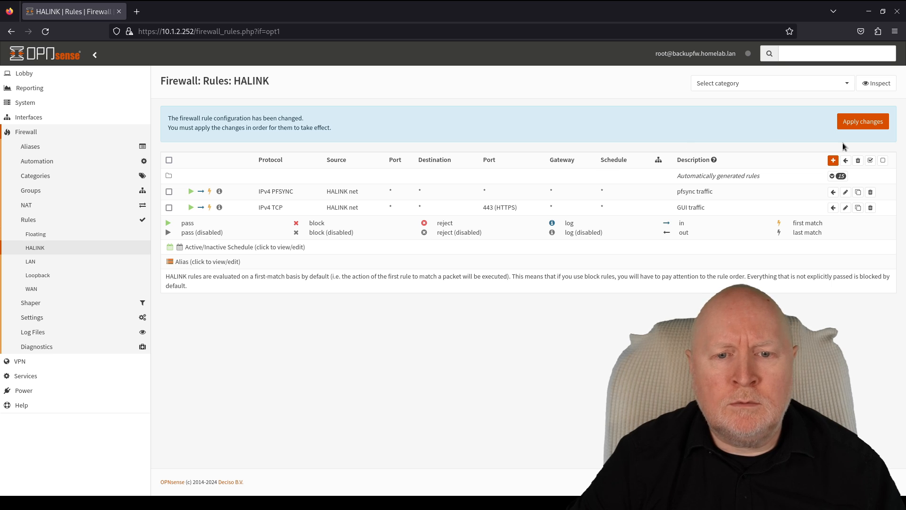
left_click(850, 126)
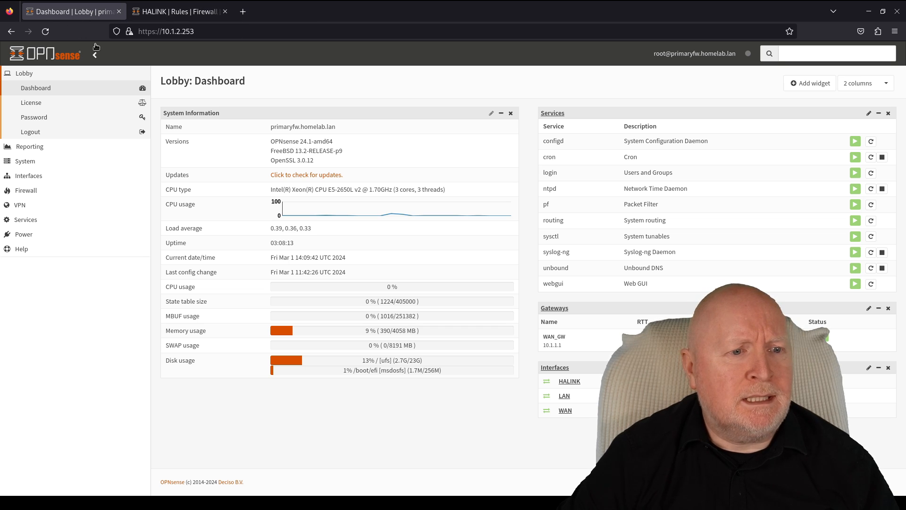
- Reboot the primary firewall from Power > Reboot and confirm
left_click(44, 236)
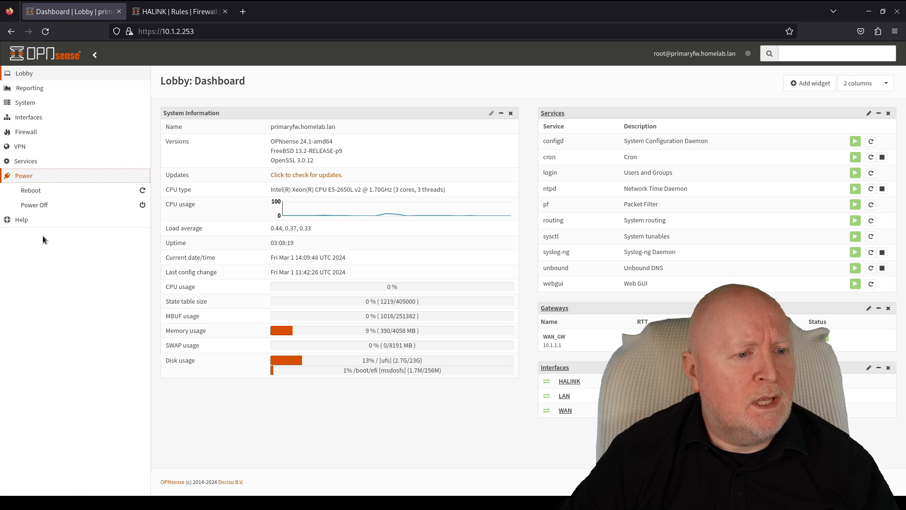
left_click(52, 195)
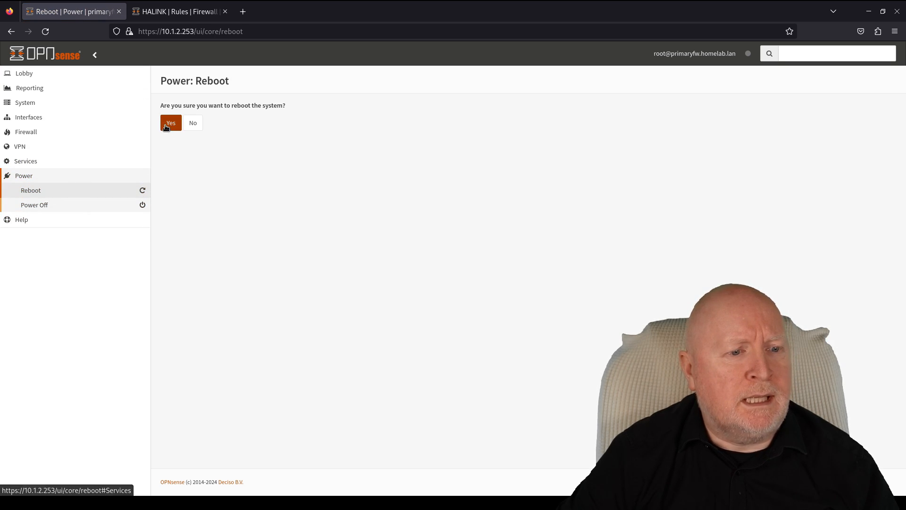
left_click(165, 124)
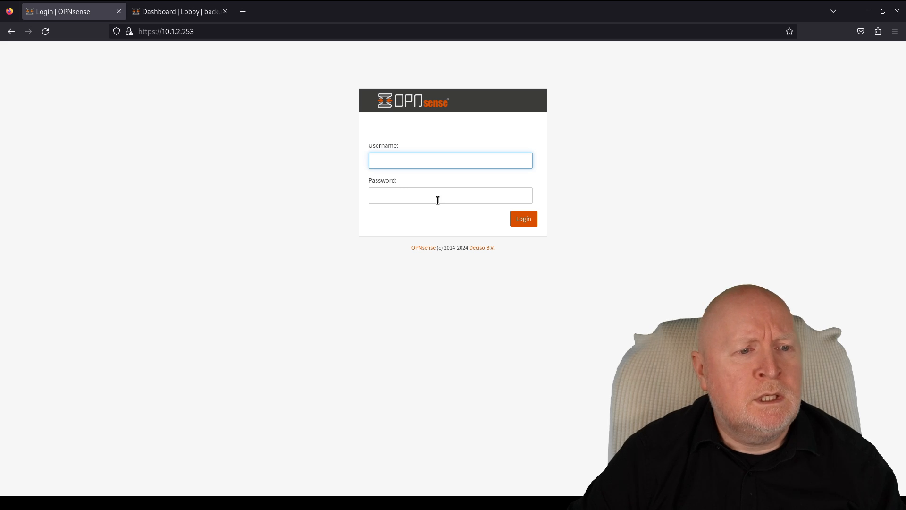
- On the backup firewall's tab, reboot it from Power > Reboot and confirm
left_click(174, 14)
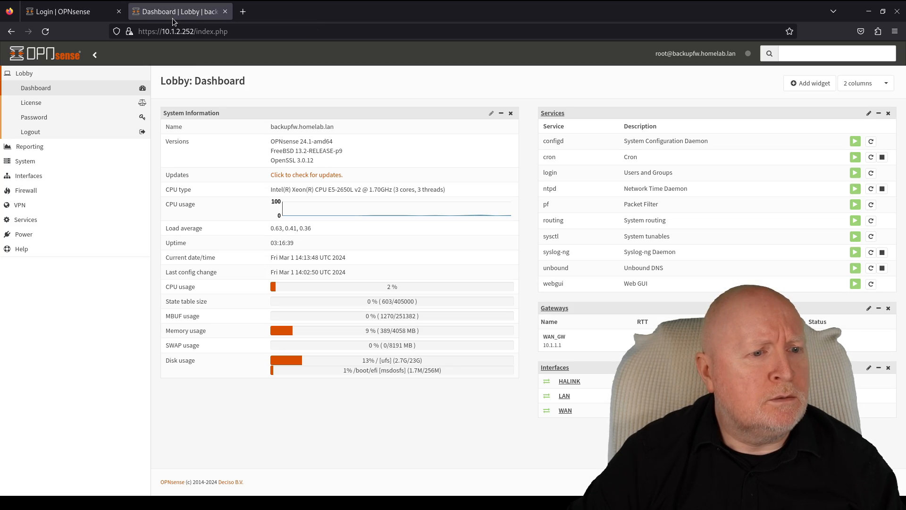
left_click(52, 234)
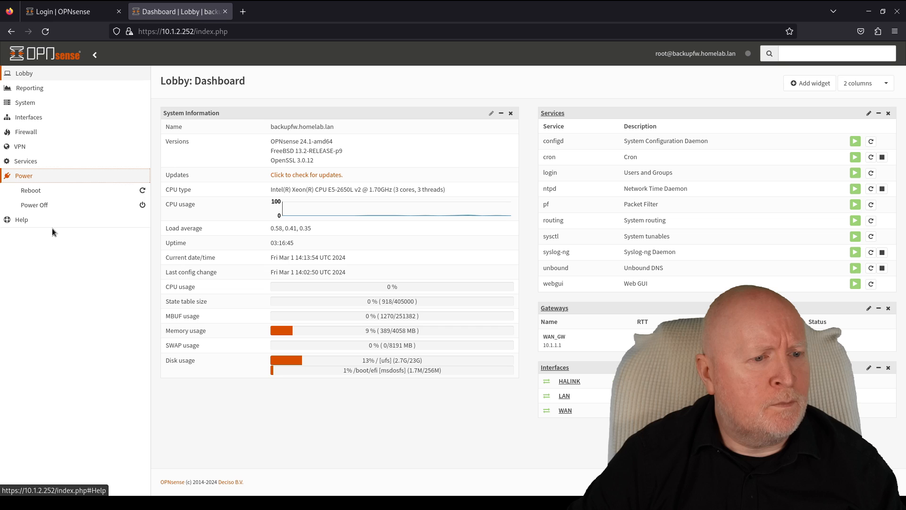
left_click(31, 191)
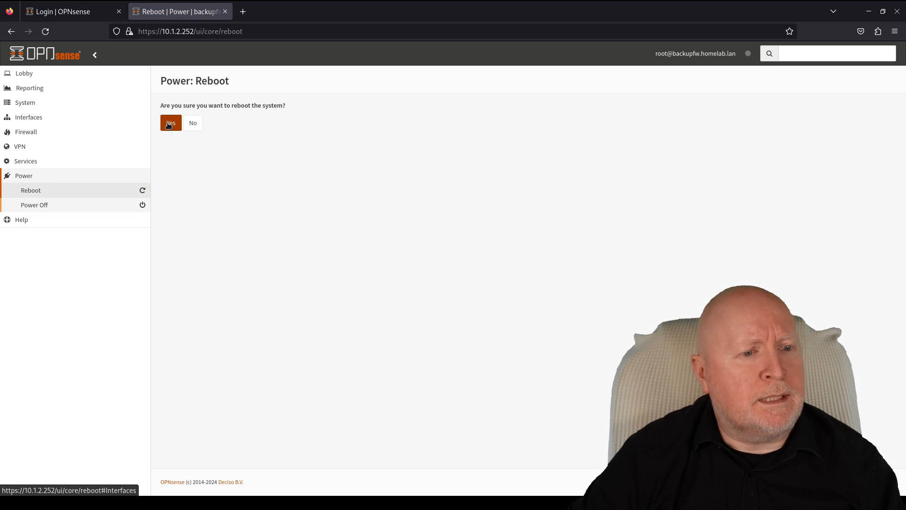
left_click(168, 125)
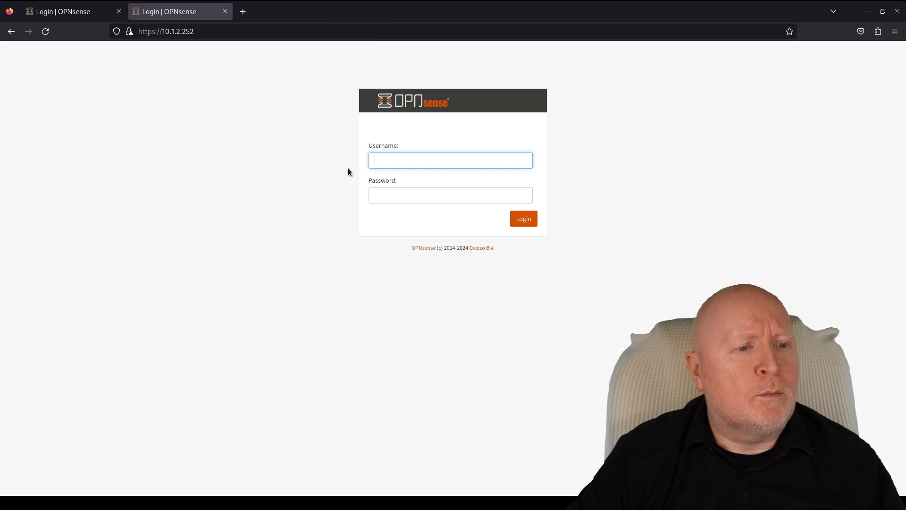
- Attempt to log into the primary firewall at 10.1.2.253 with the account password
left_click(90, 13)
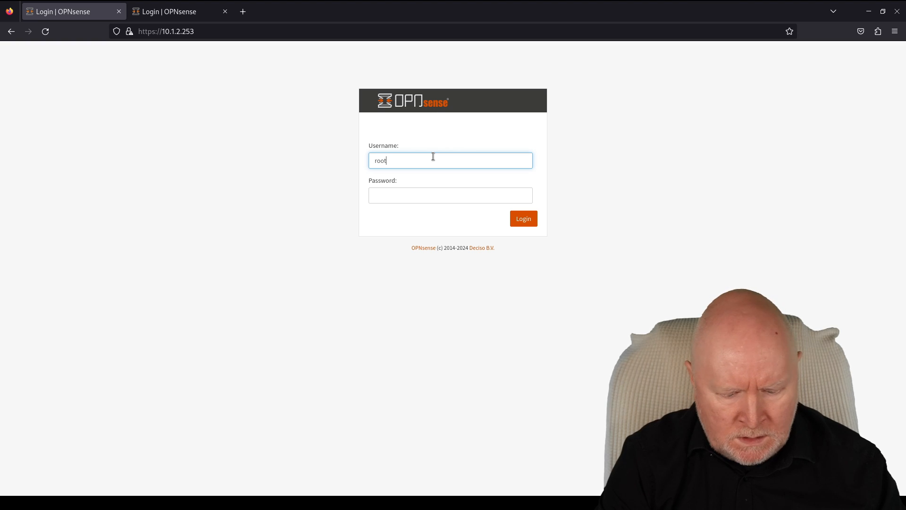
key("Tab")
type("●●●●●●●●●")
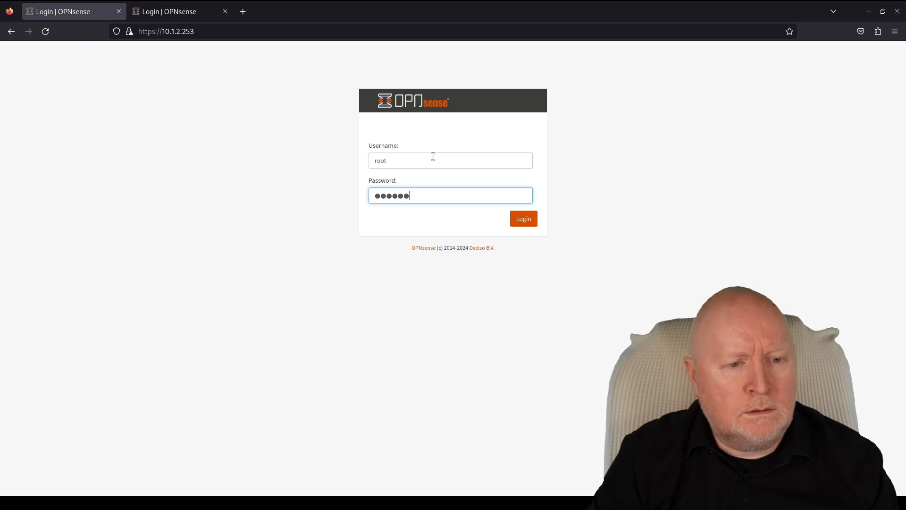
key("Return")
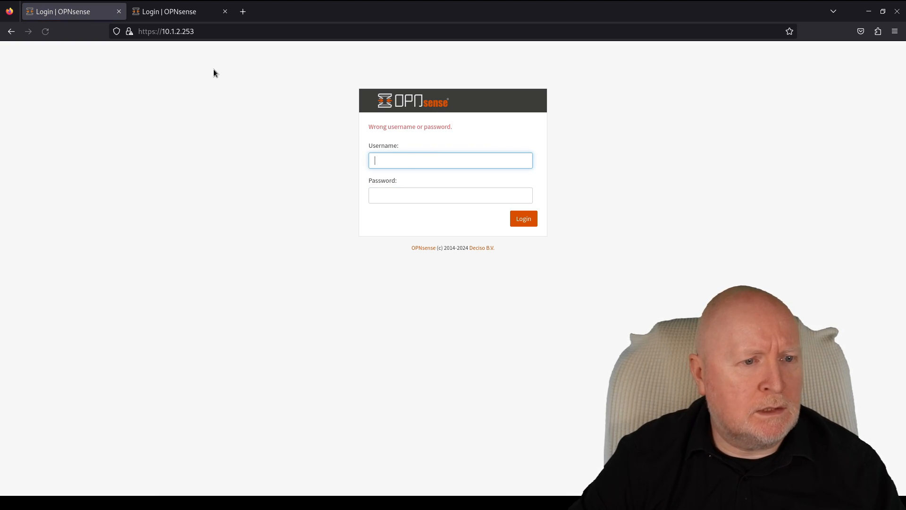
- Log into the backup firewall at 10.1.2.252 as root with the account password
left_click(175, 17)
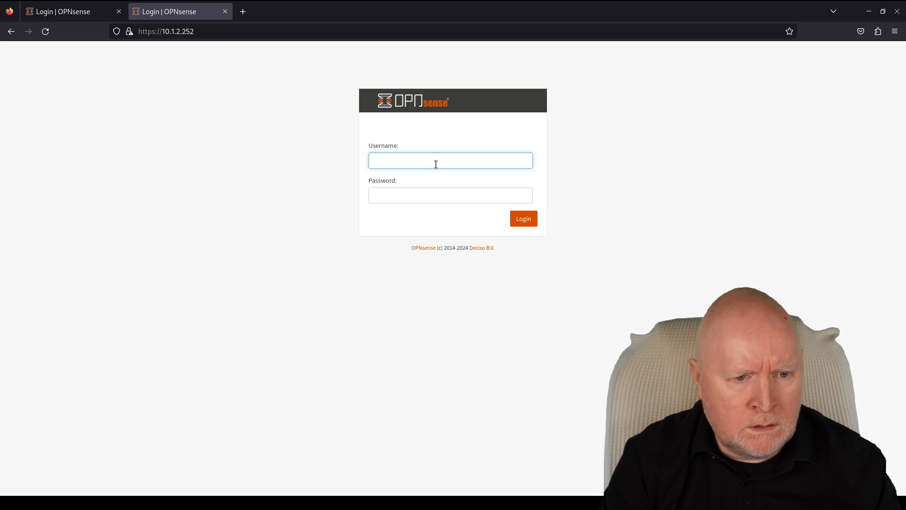
type("root")
key("Tab")
type("●●●")
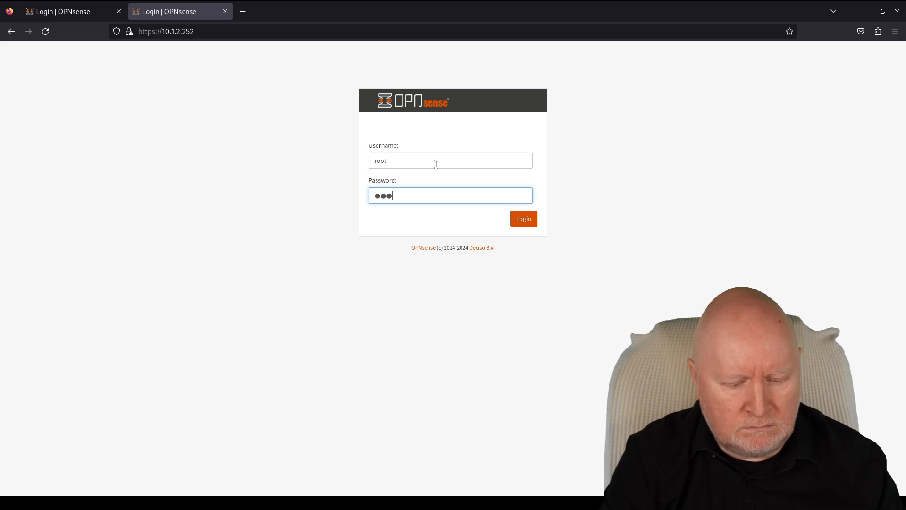
type("●●●●●●")
key("Return")
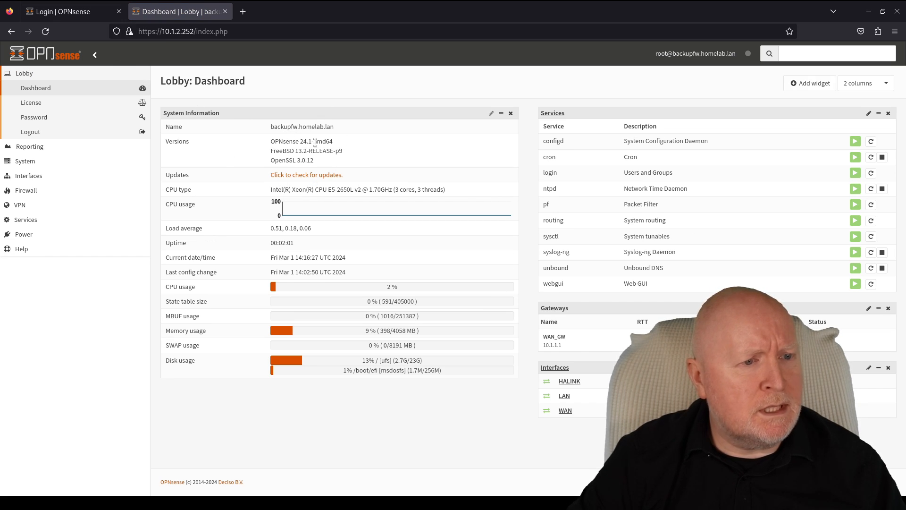
- Retry the primary firewall login as root with the account password
left_click(66, 13)
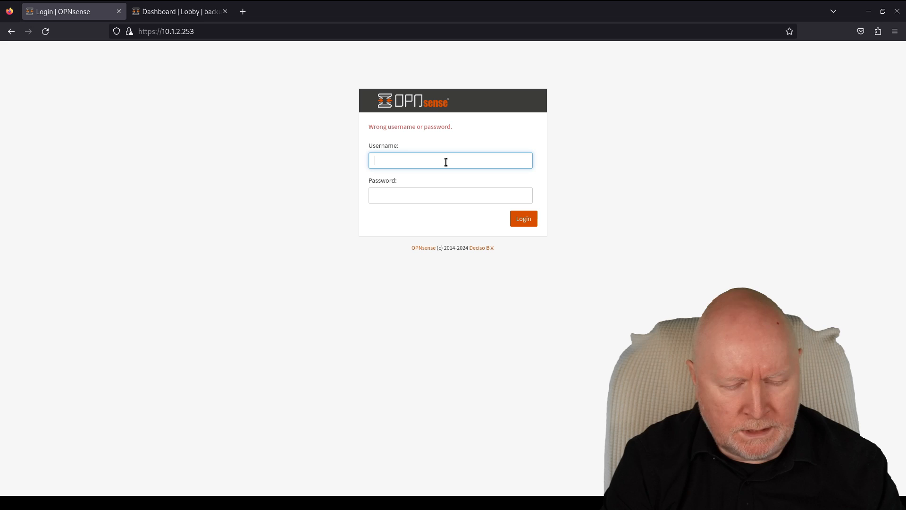
type("root")
key("Tab")
type("o")
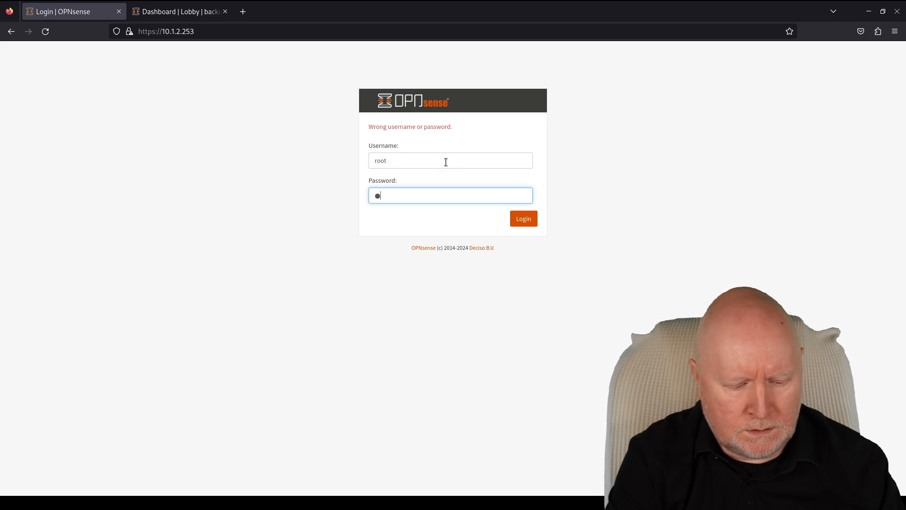
type("pnsense12")
key("Return")
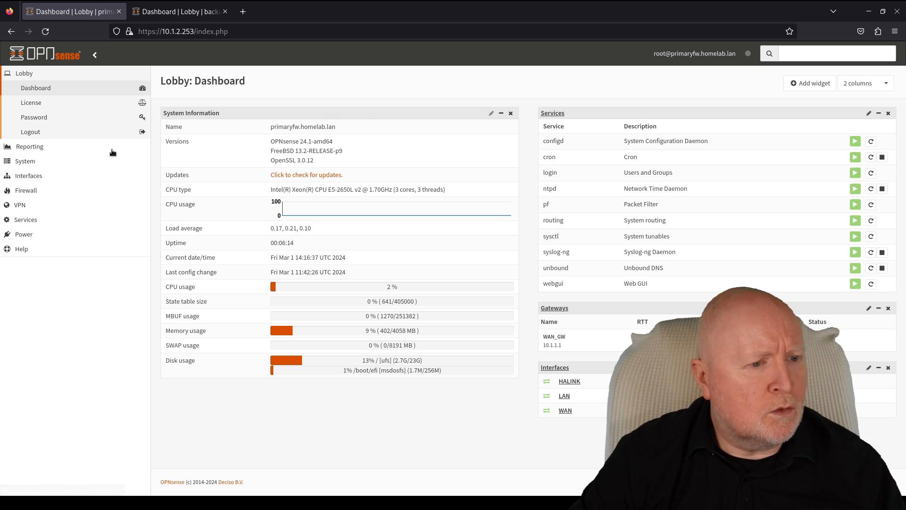
- Open Interfaces > Virtual IPs > Status on the primary firewall
left_click(46, 182)
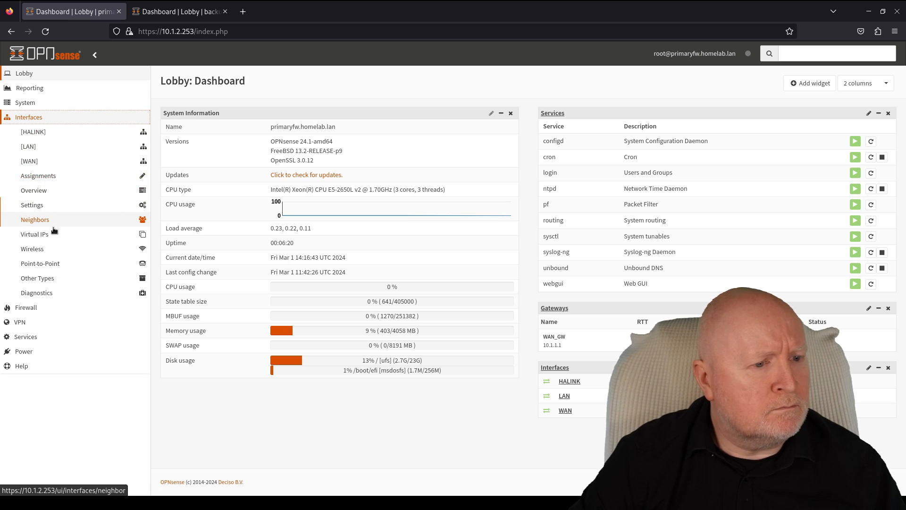
left_click(70, 236)
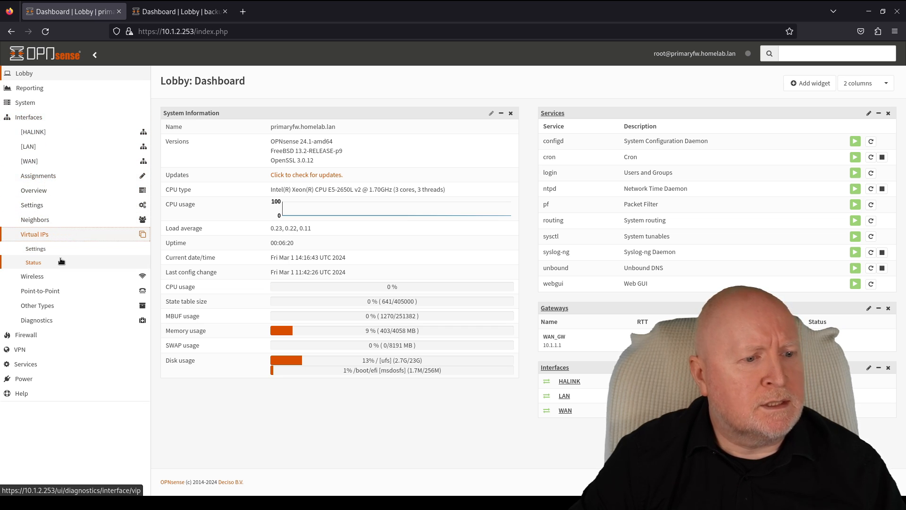
left_click(60, 263)
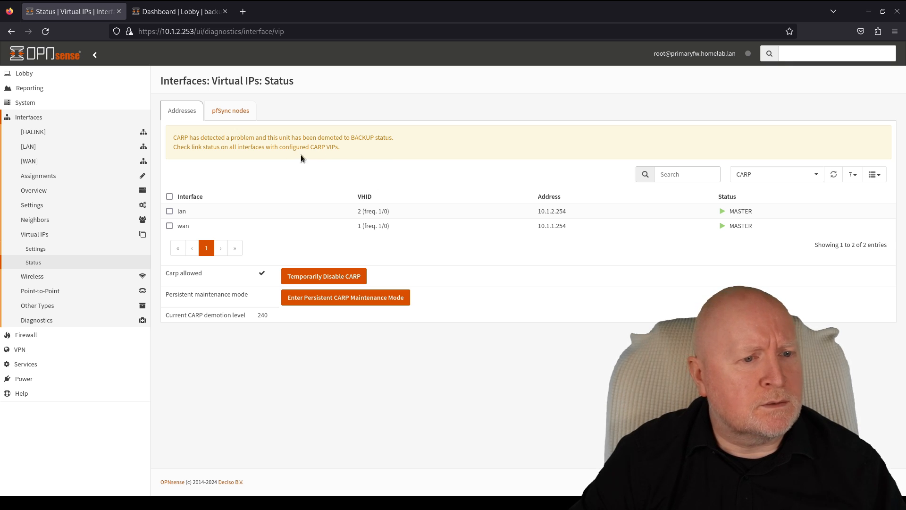
- Open the backup's Virtual IPs Status, then return to the primary's CARP table
left_click(192, 18)
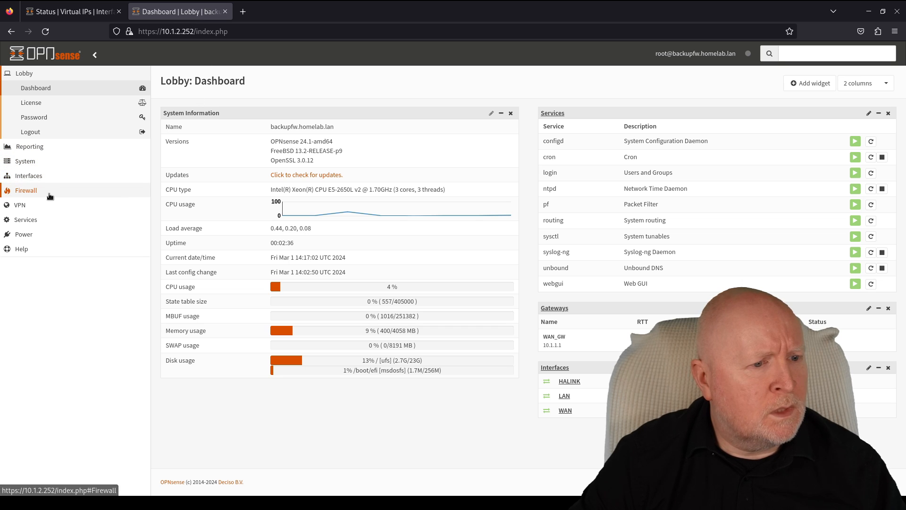
left_click(33, 178)
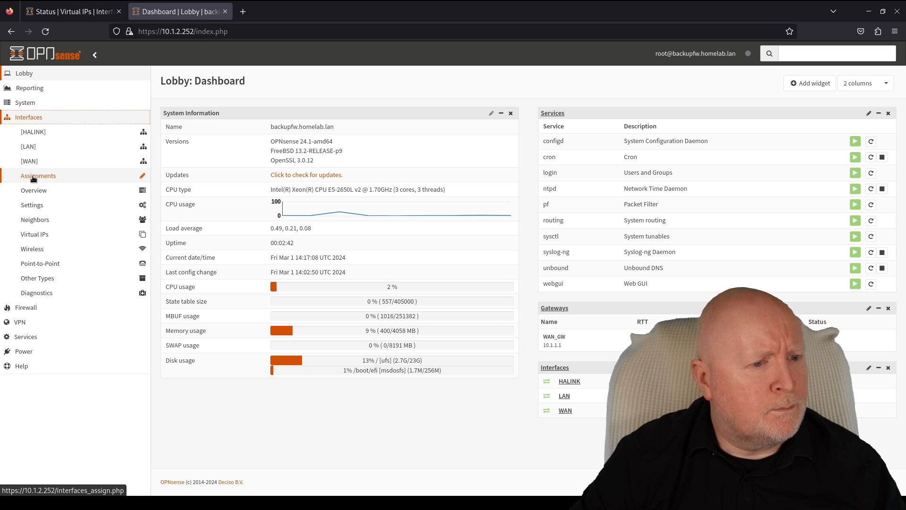
left_click(38, 235)
left_click(34, 262)
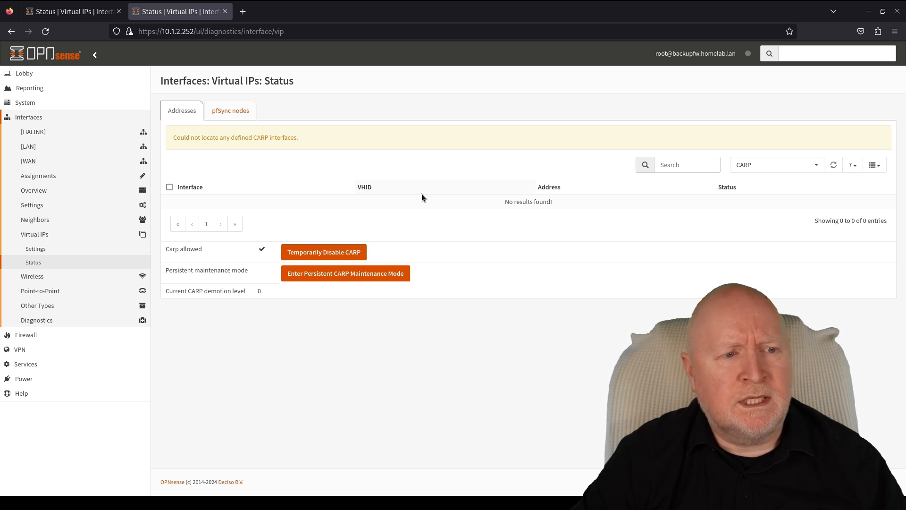
left_click(71, 12)
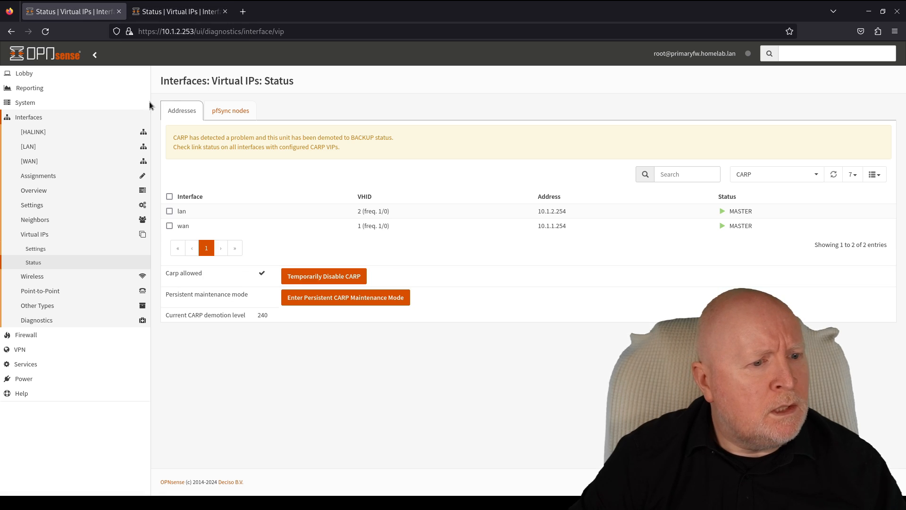
- Open System > High Availability > Status on the primary firewall
left_click(45, 102)
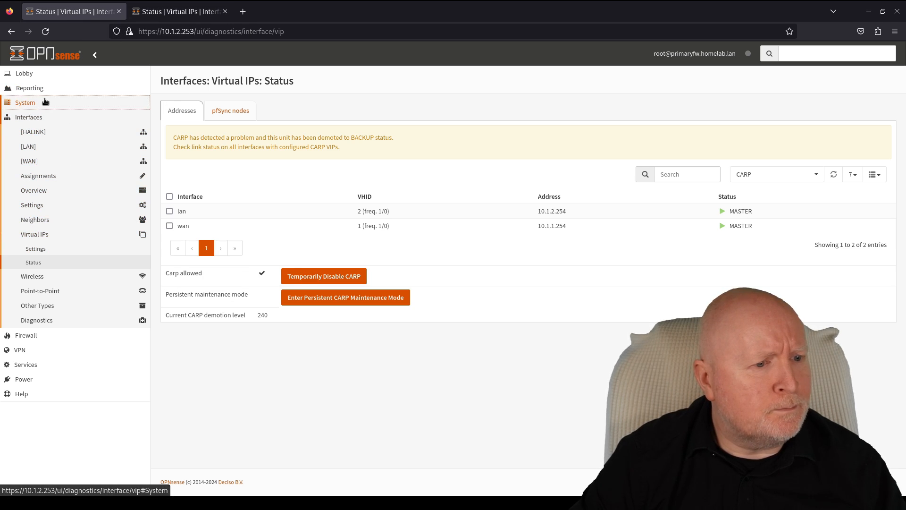
left_click(57, 176)
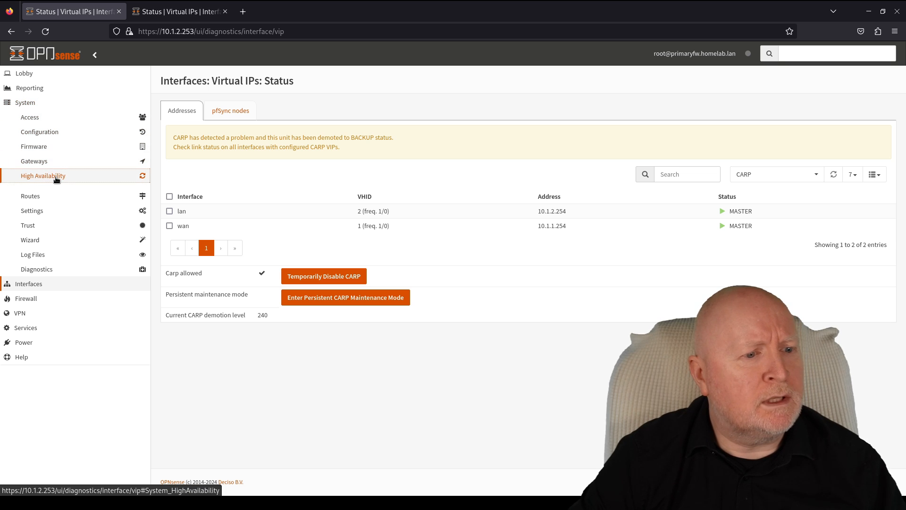
left_click(33, 204)
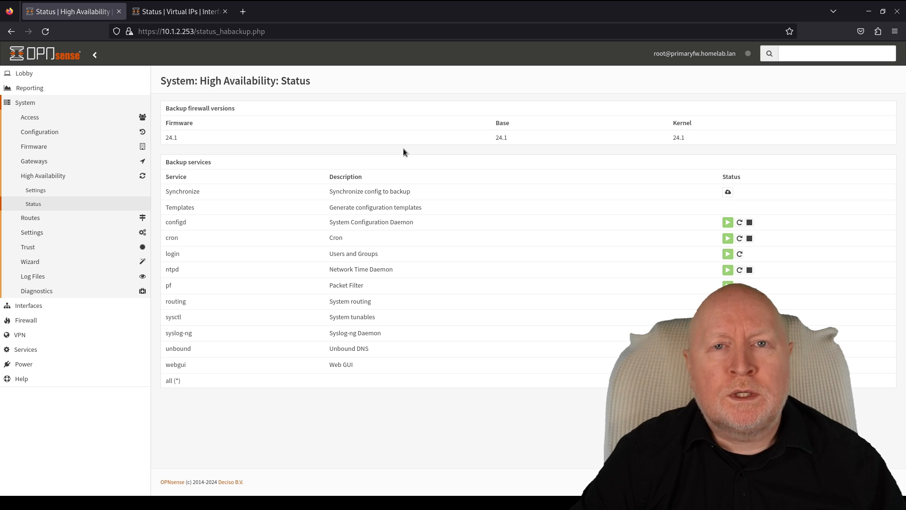
- Compare the backup's Virtual IPs status with the primary's High Availability status
left_click(182, 13)
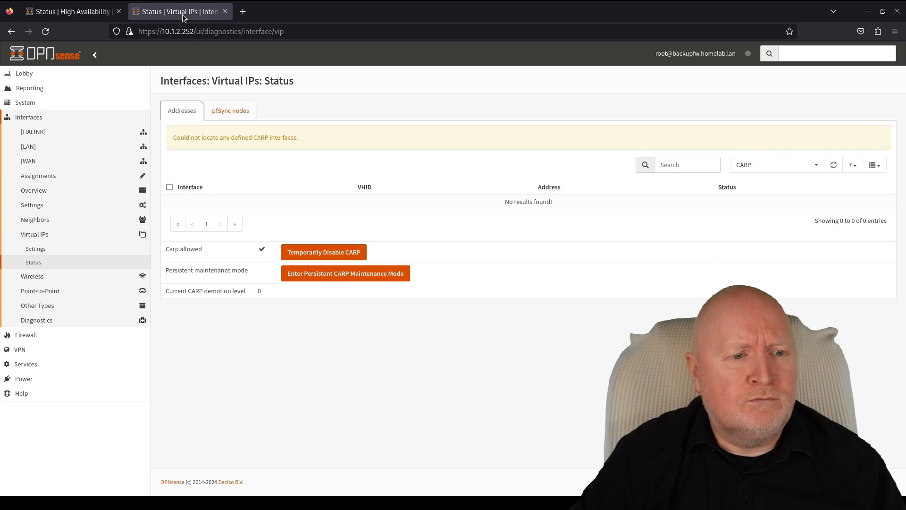
left_click(69, 13)
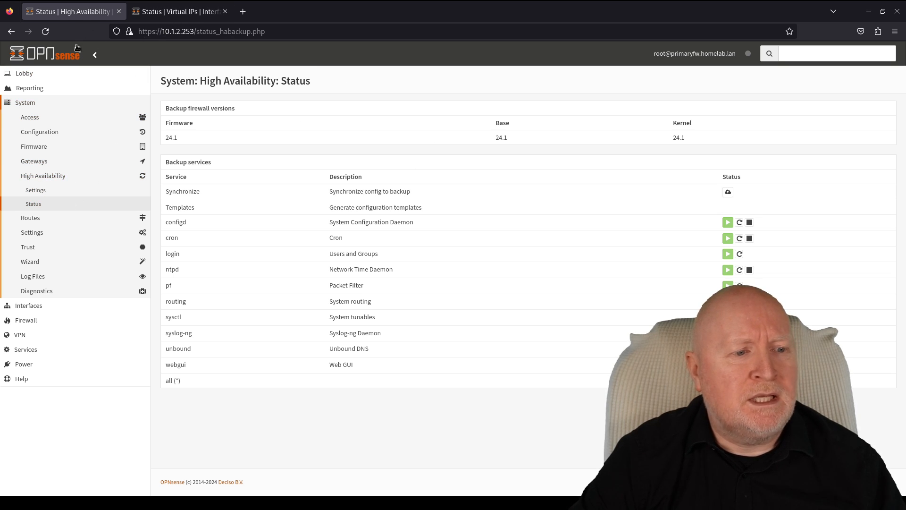
left_click(199, 13)
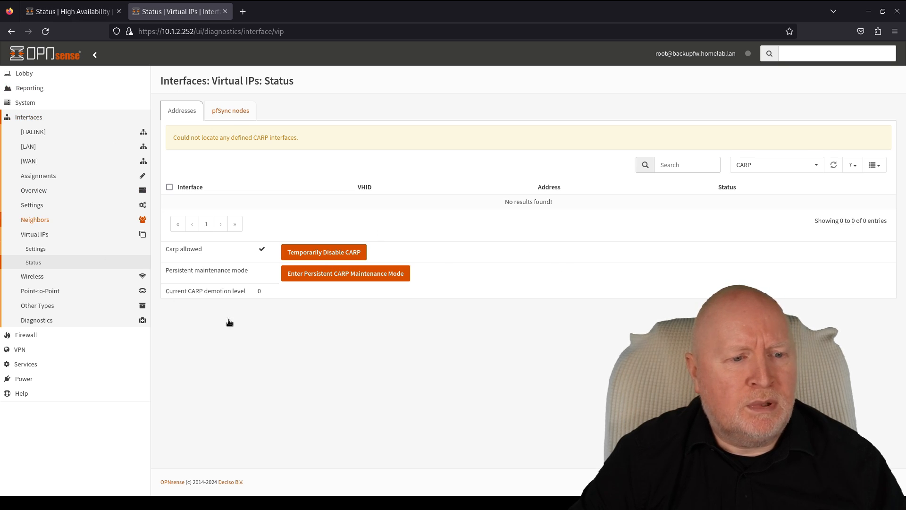
- Open the backup's Virtual IPs Settings, then return to the primary's HA status
left_click(58, 250)
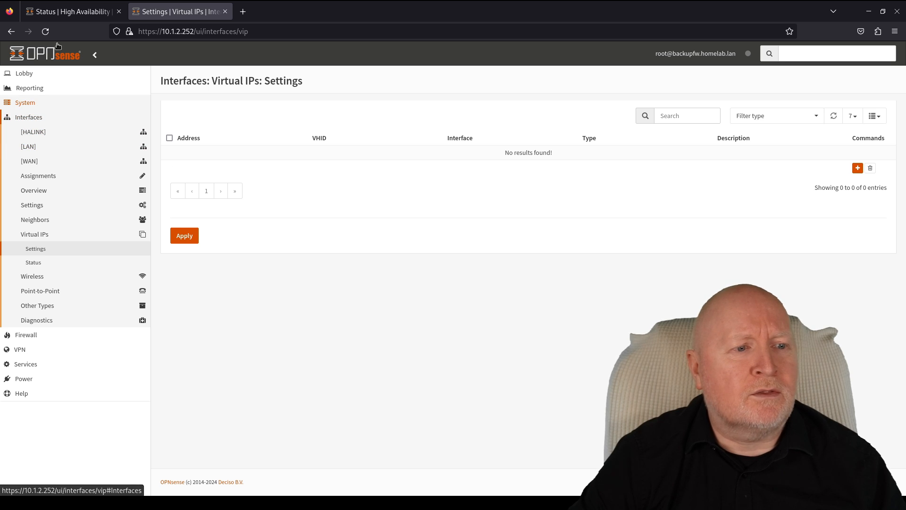
left_click(63, 12)
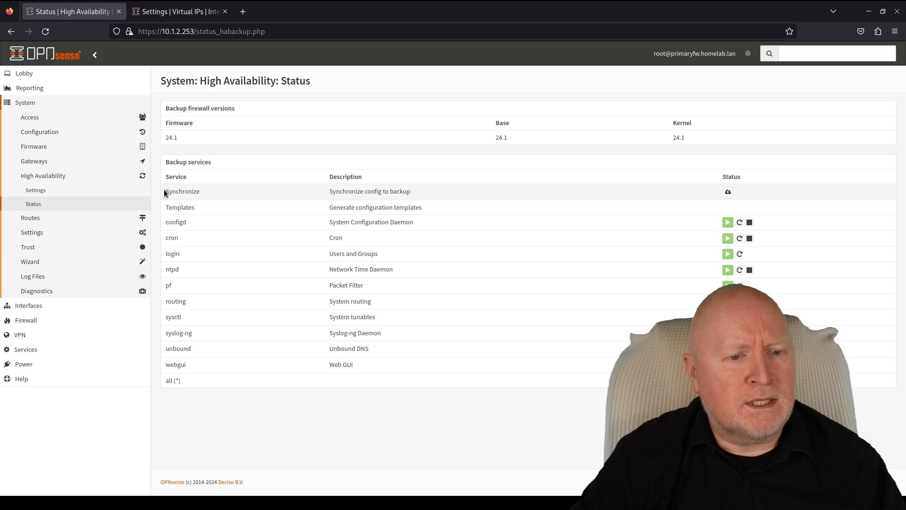
- Sync config to backup, then reload backupfw's Virtual IPs to see 10.1.1.254/24 and 10.1.2.254/24
left_click(729, 193)
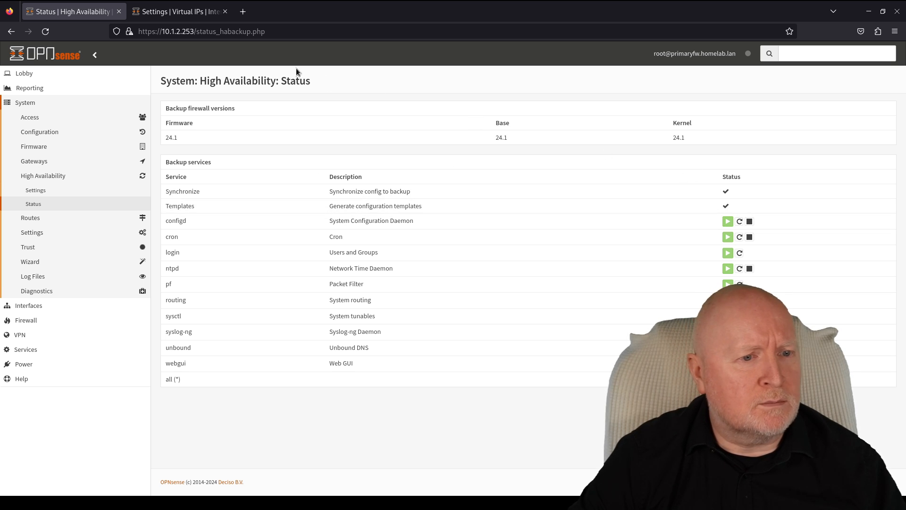
left_click(186, 15)
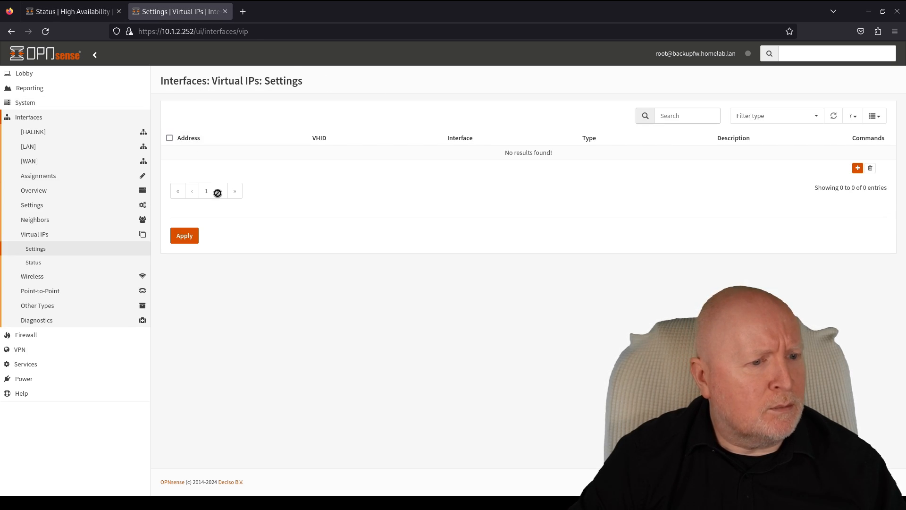
left_click(38, 249)
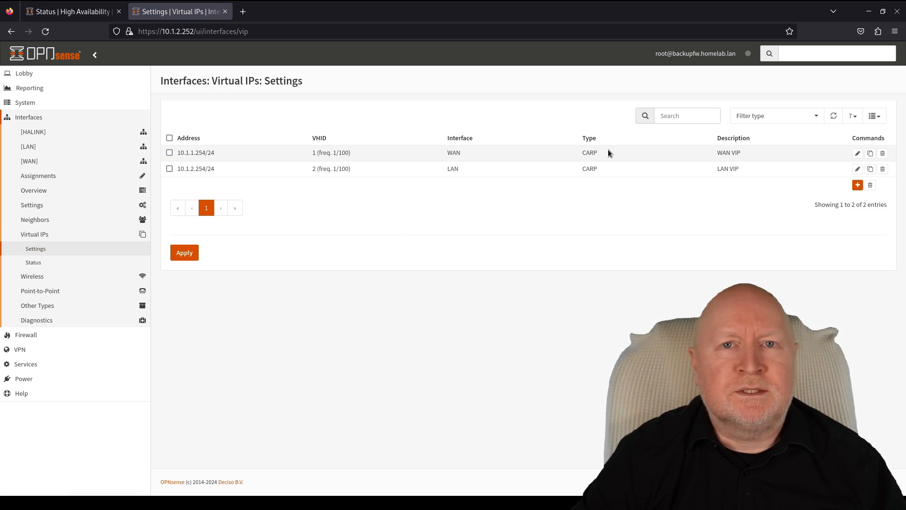
- Open the backup's Virtual IPs Status, then refresh the primary's HA status and open its Virtual IPs Status
left_click(50, 264)
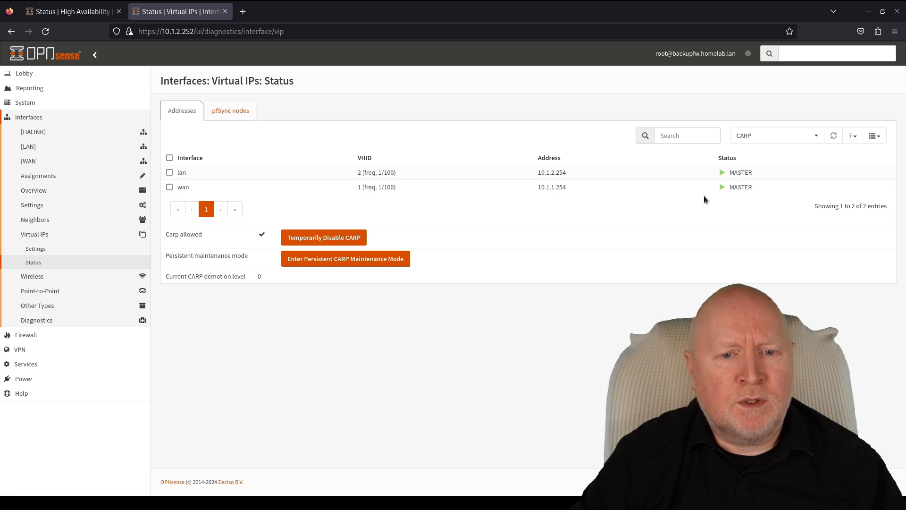
left_click(49, 11)
left_click(35, 207)
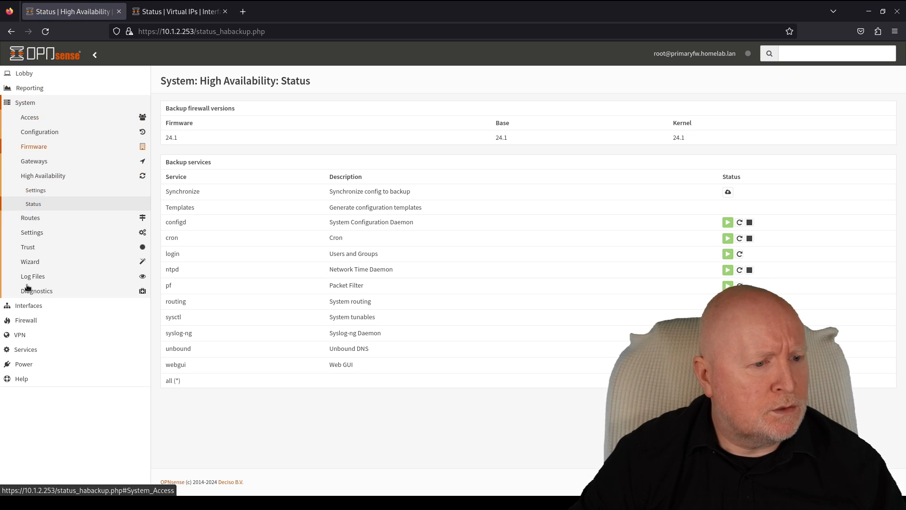
left_click(28, 306)
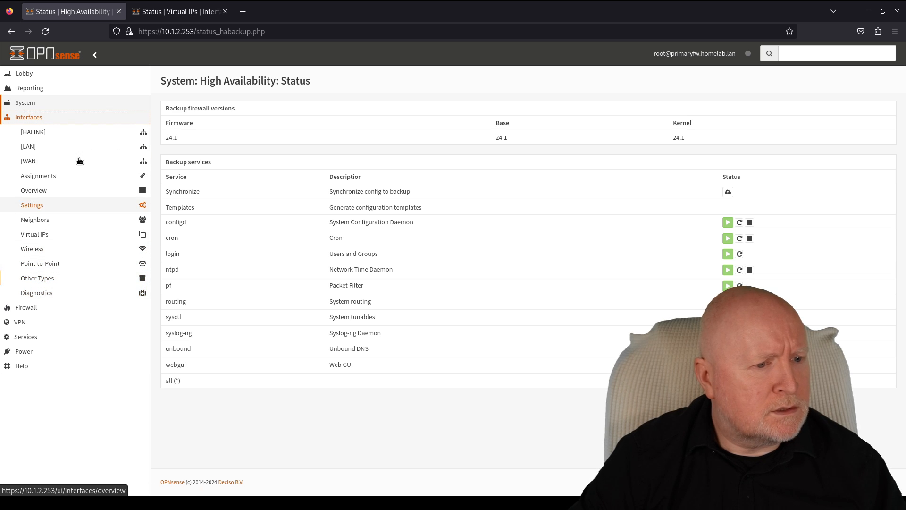
left_click(51, 236)
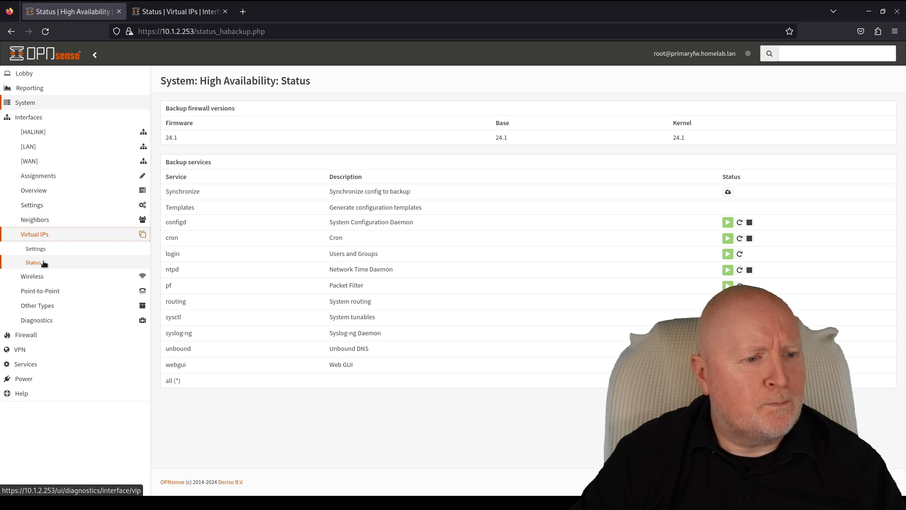
left_click(42, 264)
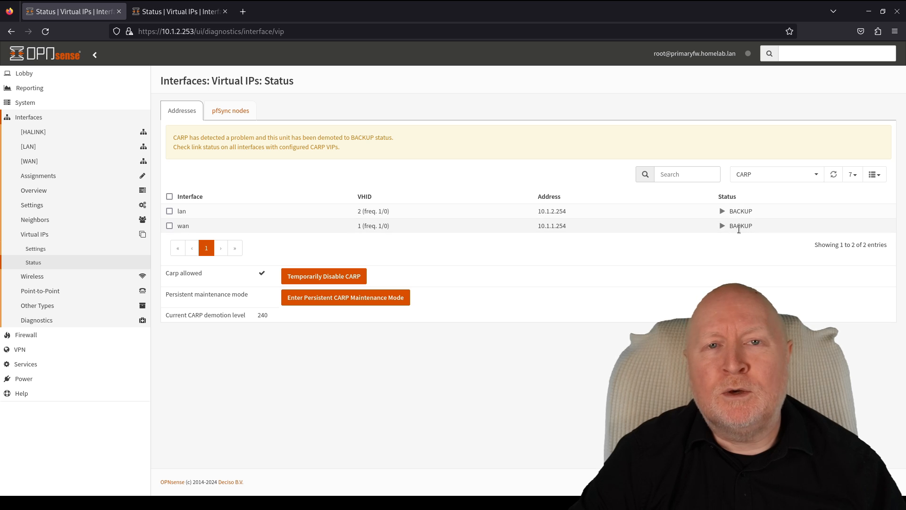
- Compare both firewalls' CARP status, including the primary's pfSync nodes list
left_click(179, 13)
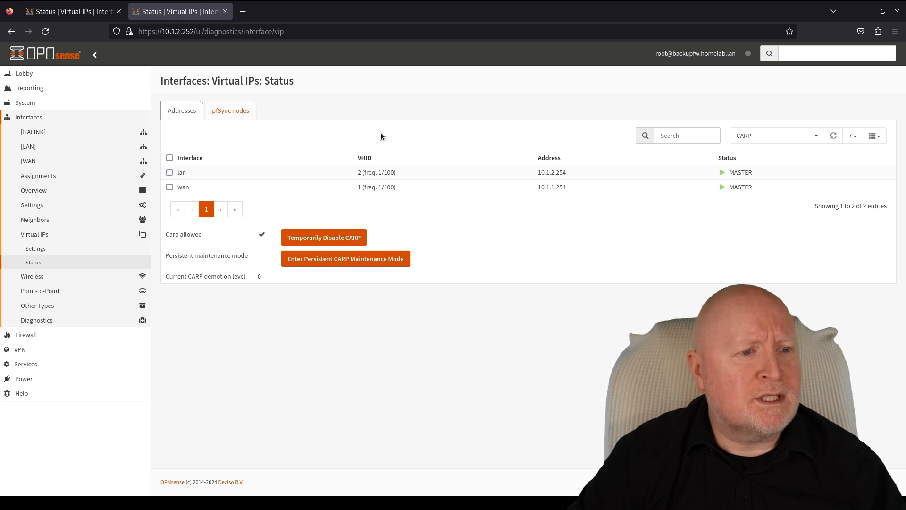
left_click(78, 11)
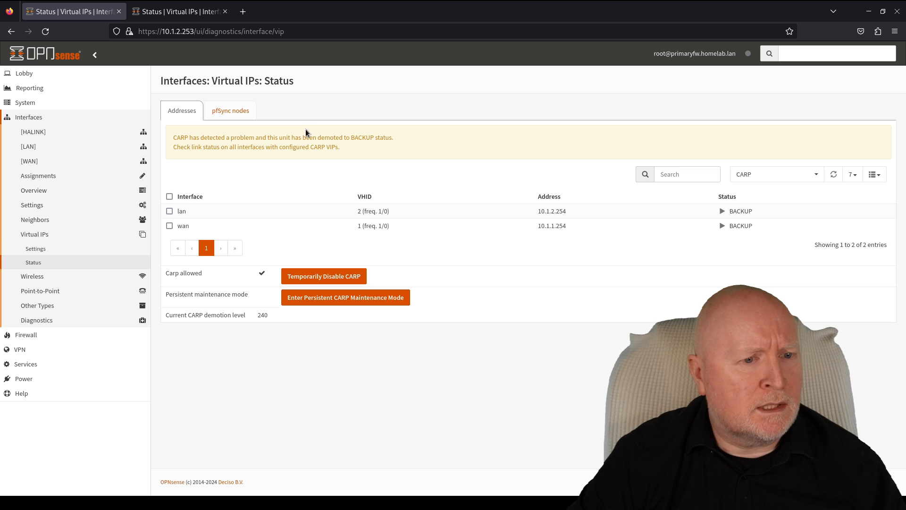
left_click(236, 115)
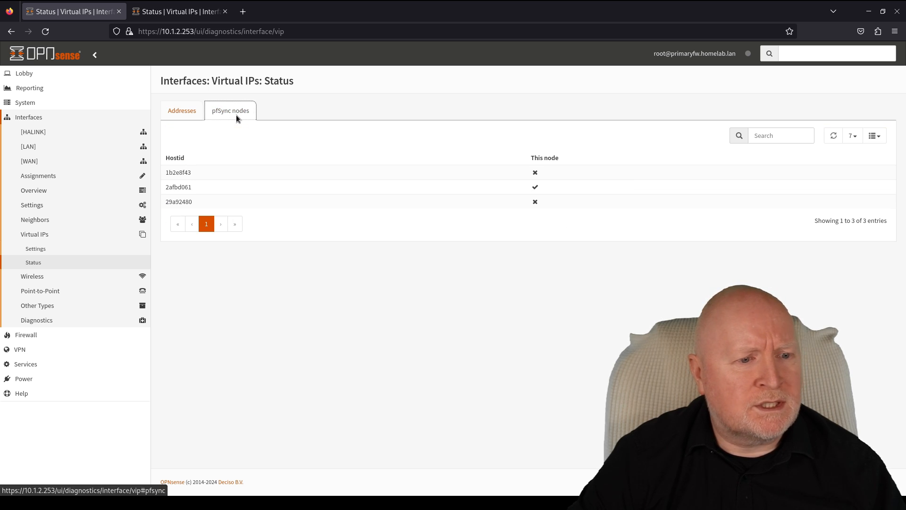
left_click(173, 114)
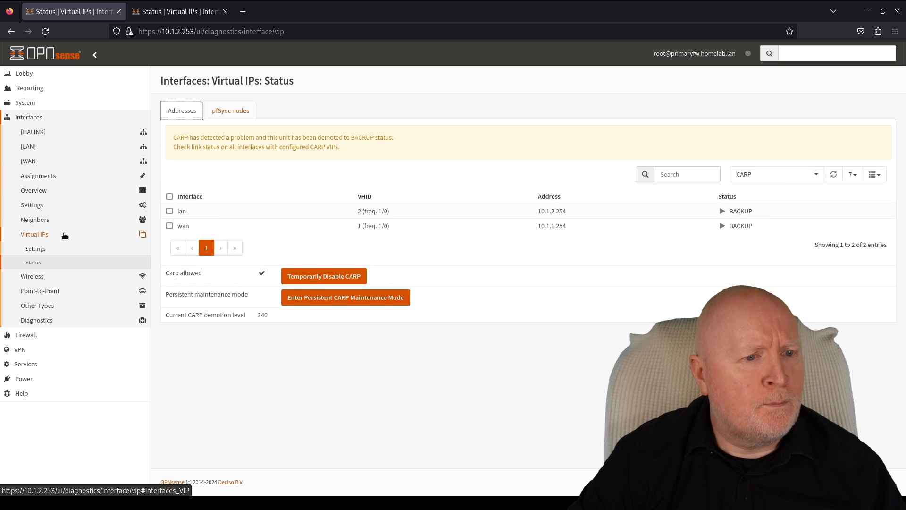
left_click(179, 12)
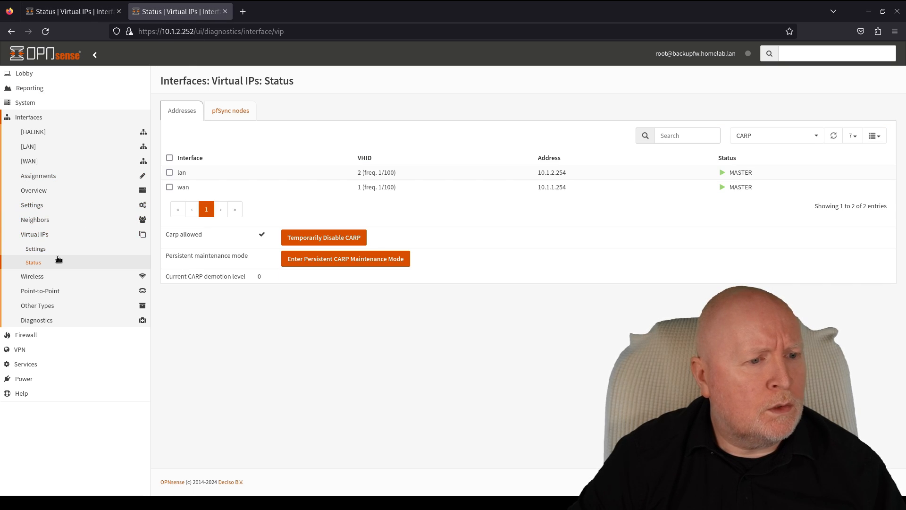
left_click(36, 105)
left_click(47, 175)
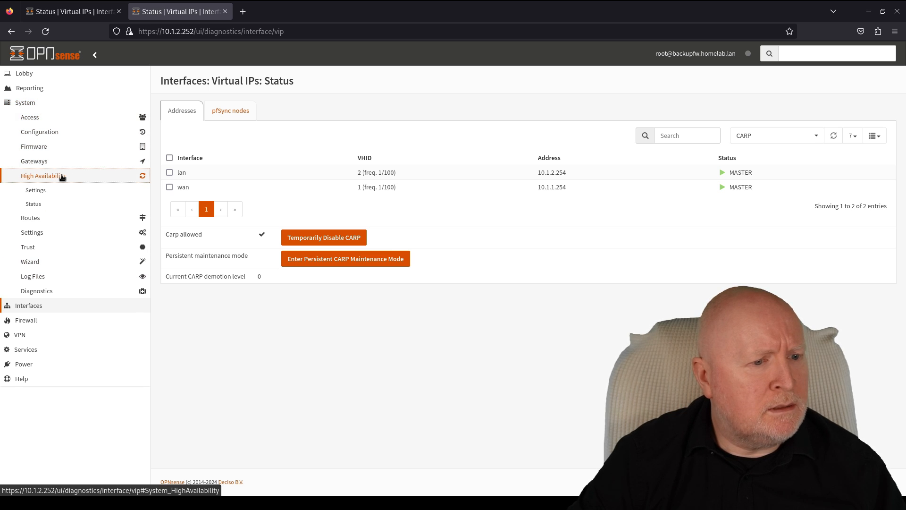
- Check the backup's High Availability status and settings, then the primary's Virtual IP settings and status
left_click(42, 205)
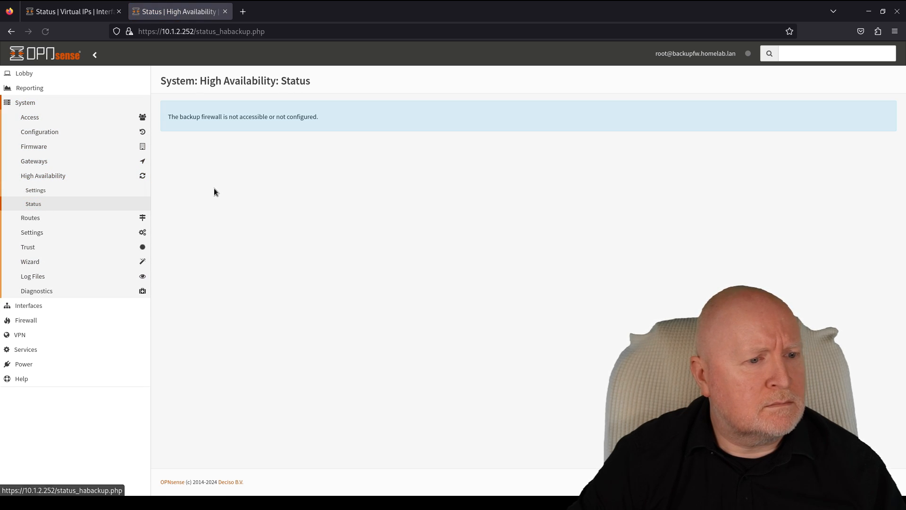
left_click(52, 191)
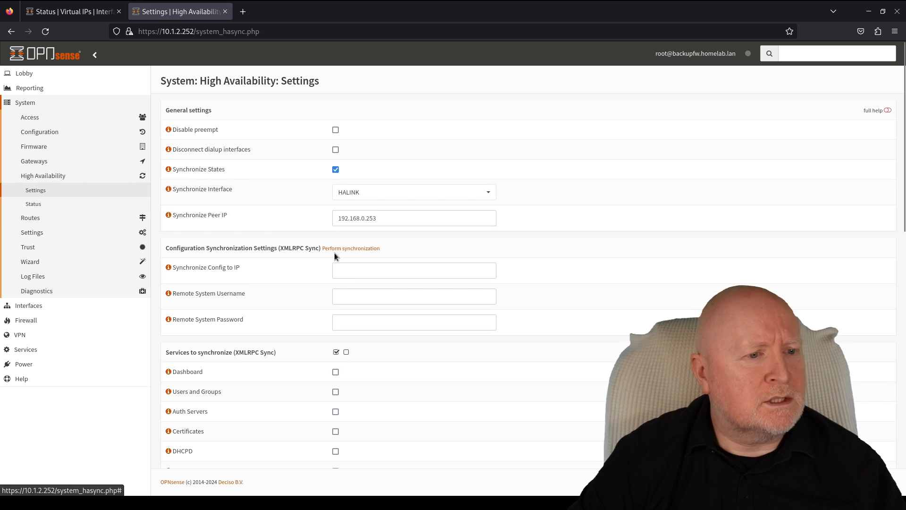
left_click(50, 13)
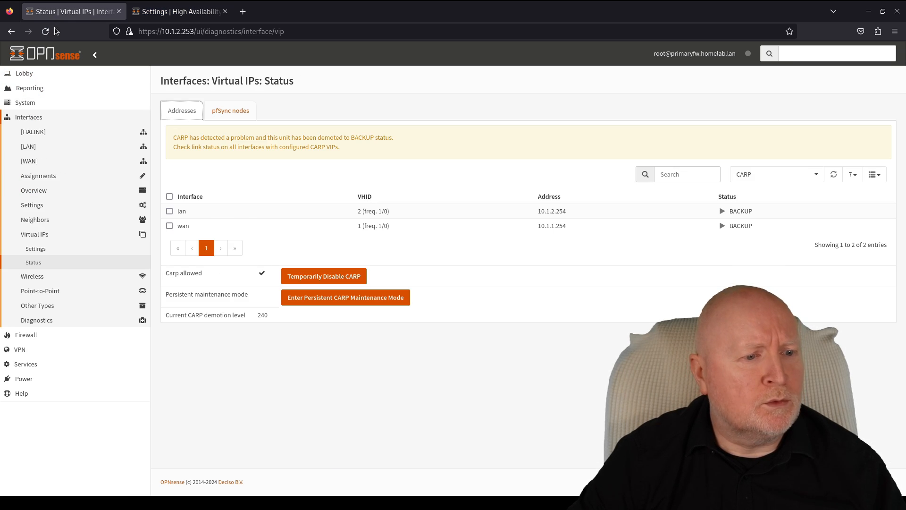
left_click(56, 249)
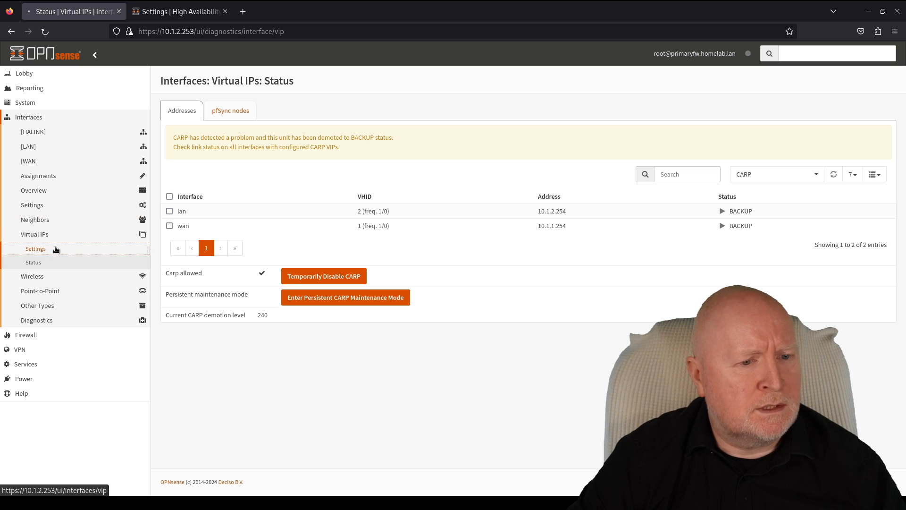
left_click(33, 263)
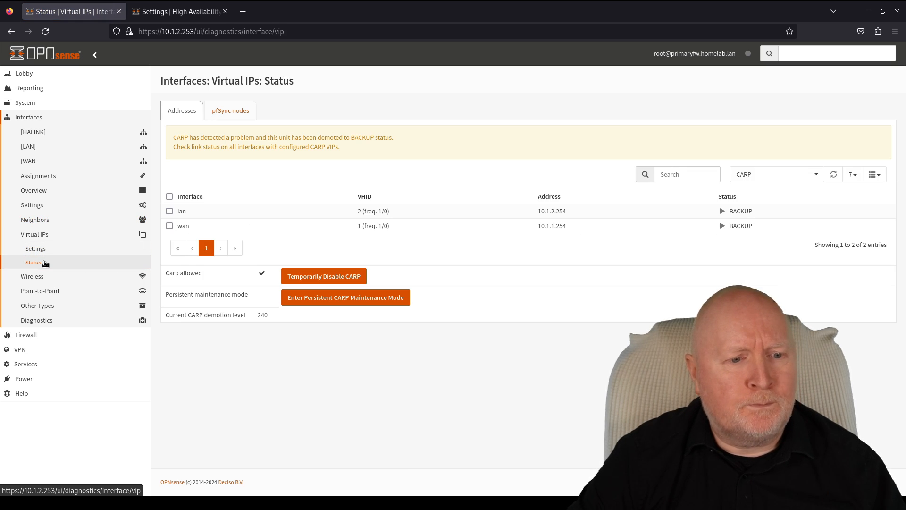
- Return to the backup's High Availability status, which reports it is not accessible or not configured
left_click(168, 11)
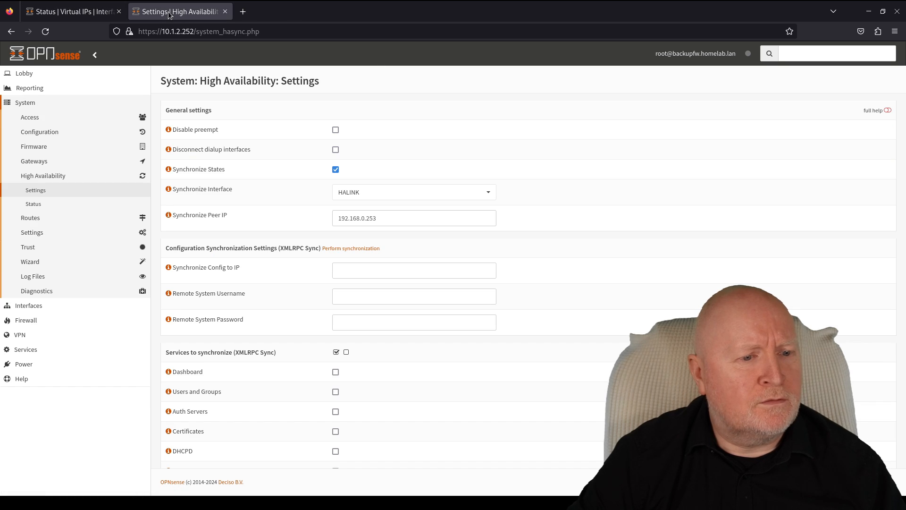
left_click(40, 207)
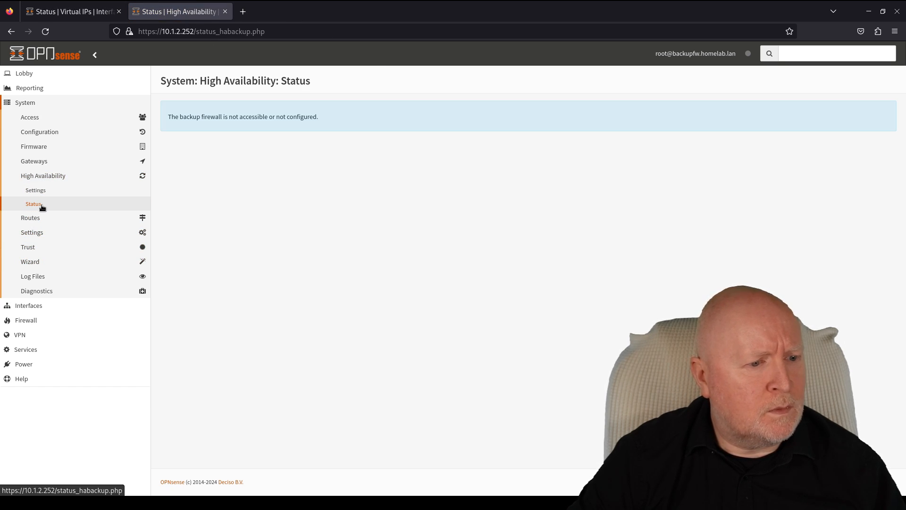
left_click(56, 305)
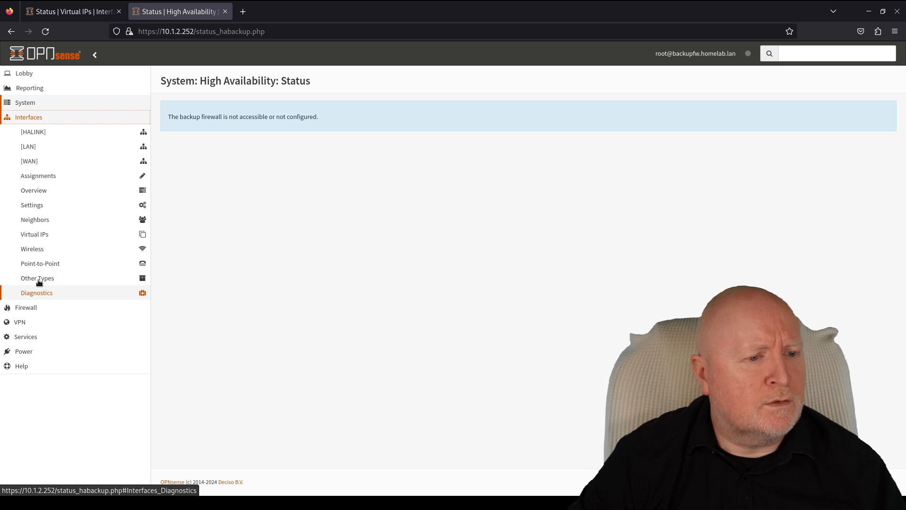
left_click(39, 236)
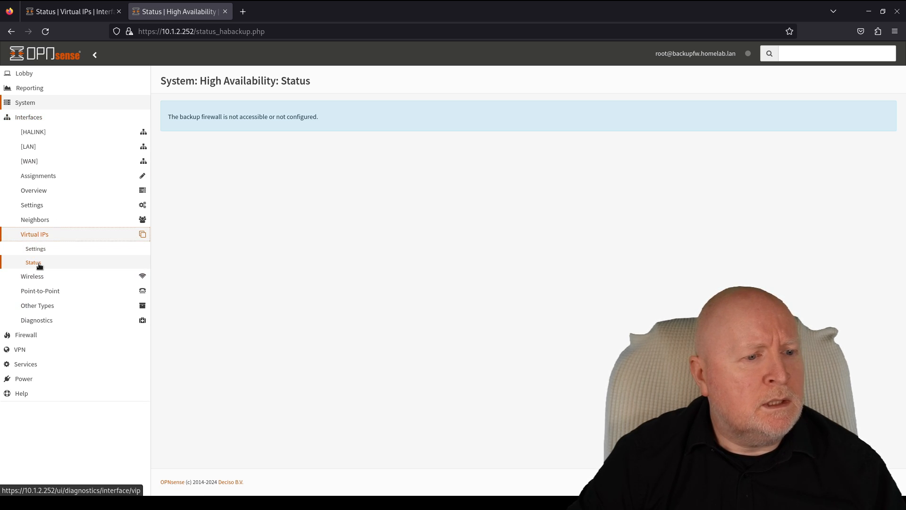
- Put the backup into persistent CARP maintenance mode and reload both firewalls' Virtual IPs status
left_click(36, 262)
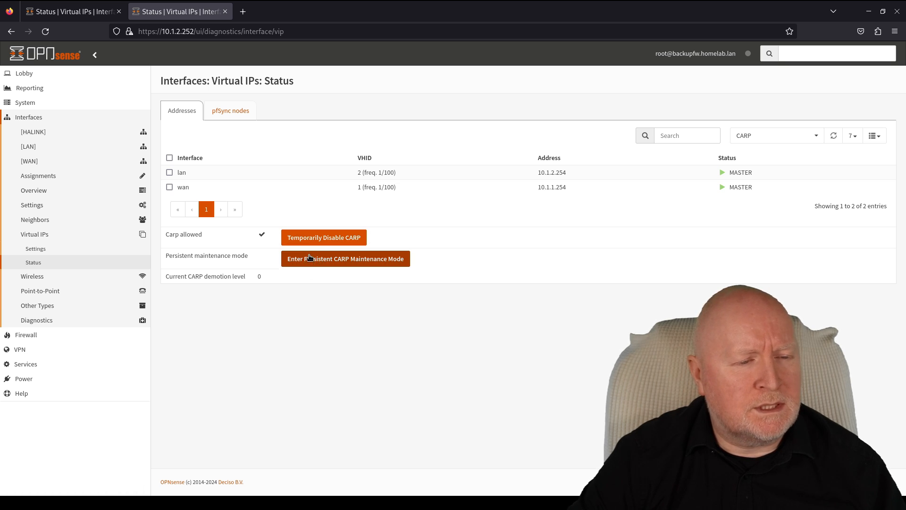
left_click(337, 260)
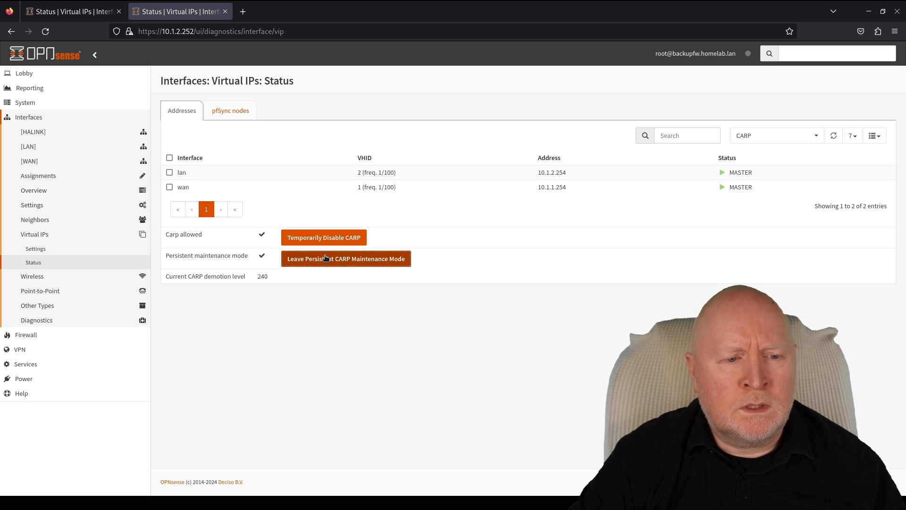
left_click(45, 31)
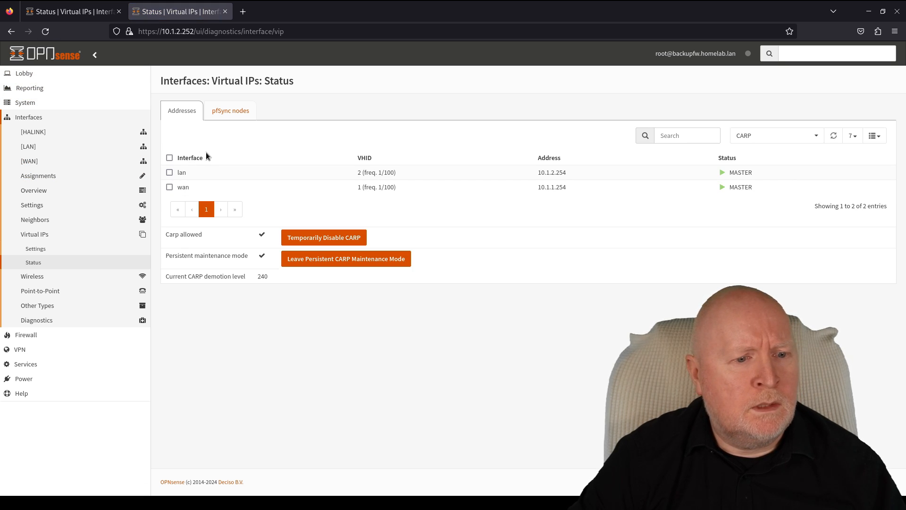
left_click(88, 17)
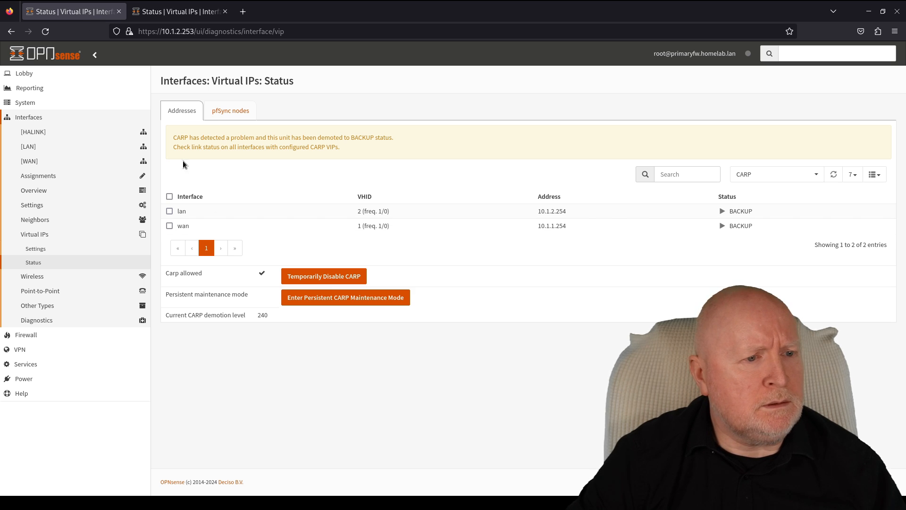
left_click(46, 32)
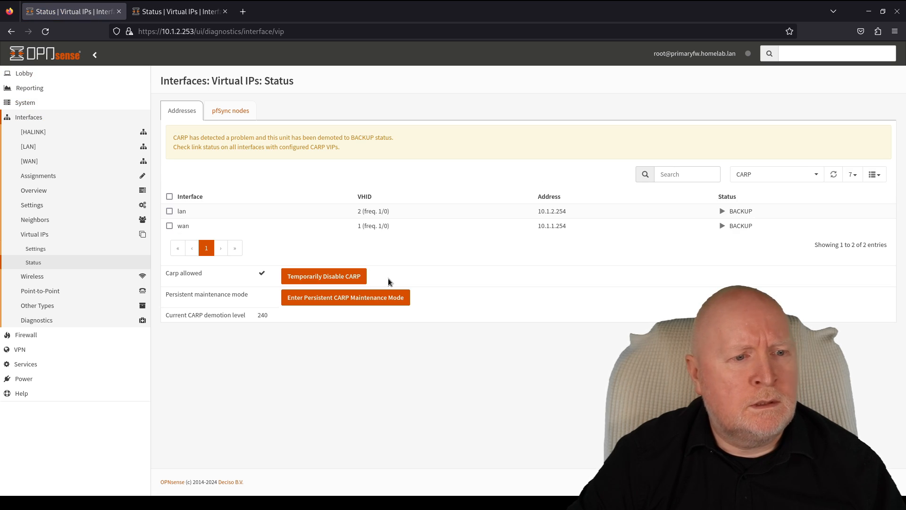
left_click(160, 18)
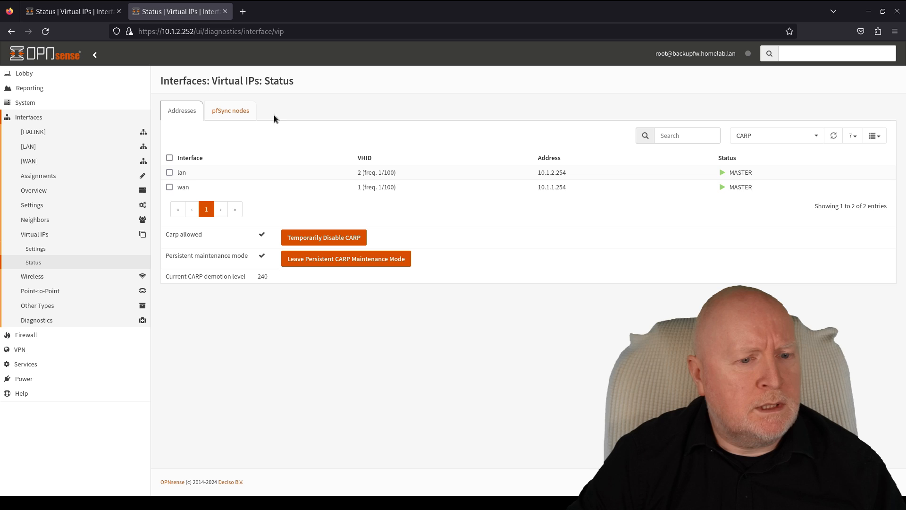
- Take the backup out of persistent CARP maintenance mode, returning its demotion level to 0
left_click(47, 251)
left_click(44, 263)
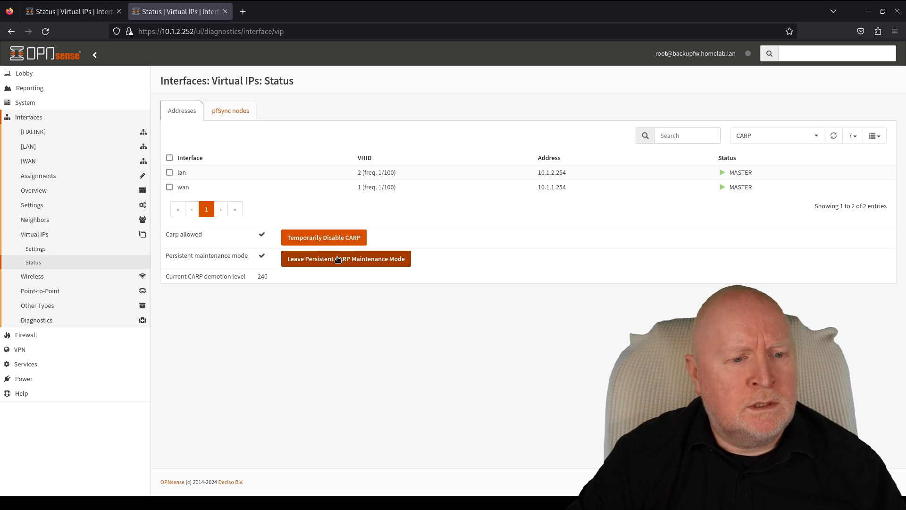
left_click(338, 260)
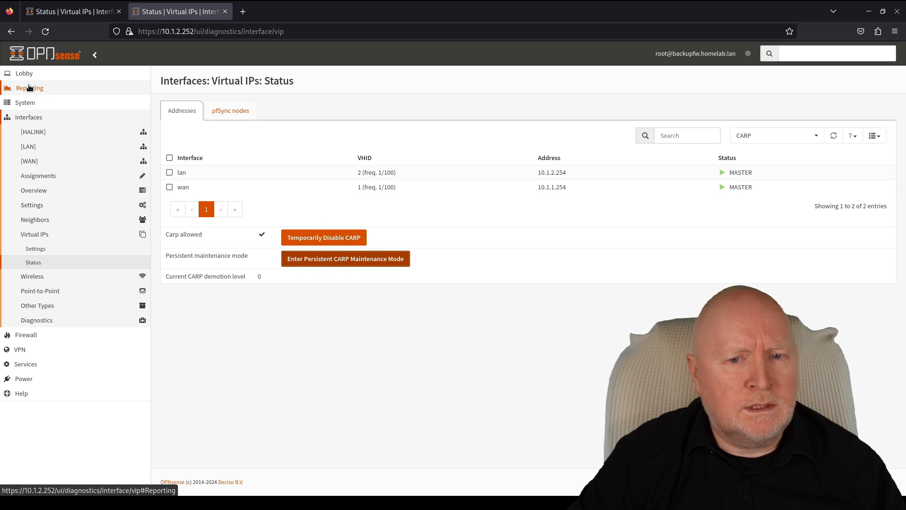
- Reboot the backup firewall
left_click(28, 382)
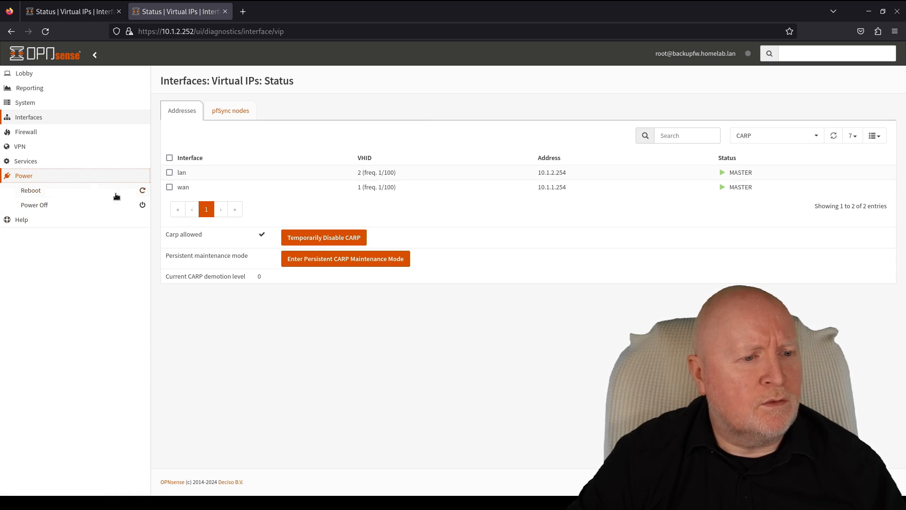
left_click(42, 191)
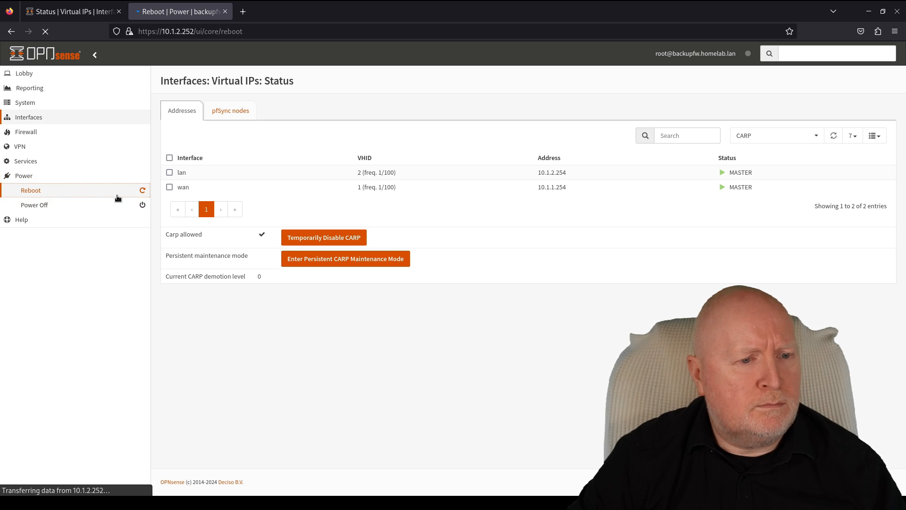
left_click(170, 125)
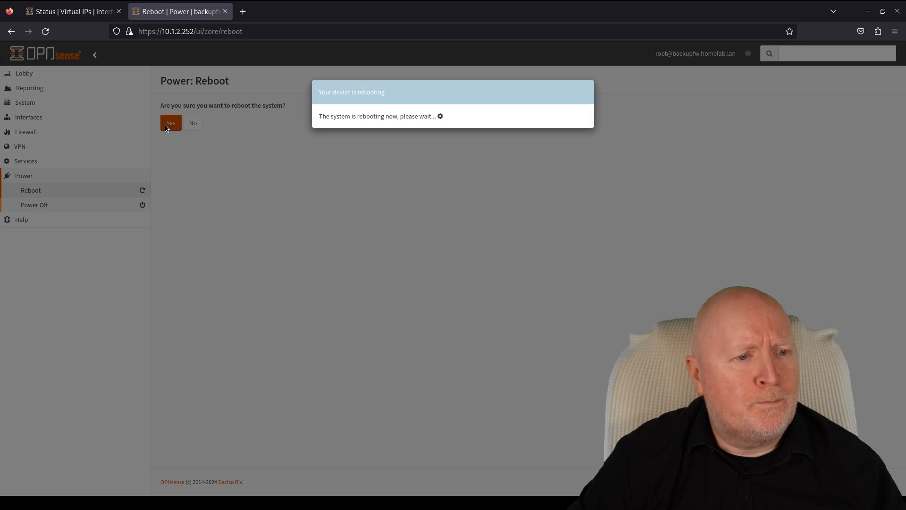
- Check the primary's Virtual IPs Status, now holding both LAN and WAN CARP addresses as MASTER
left_click(92, 13)
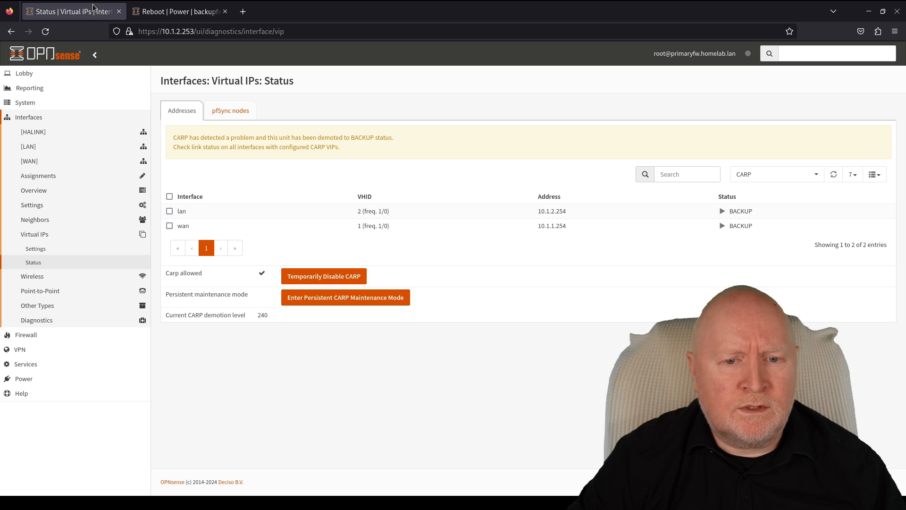
left_click(49, 251)
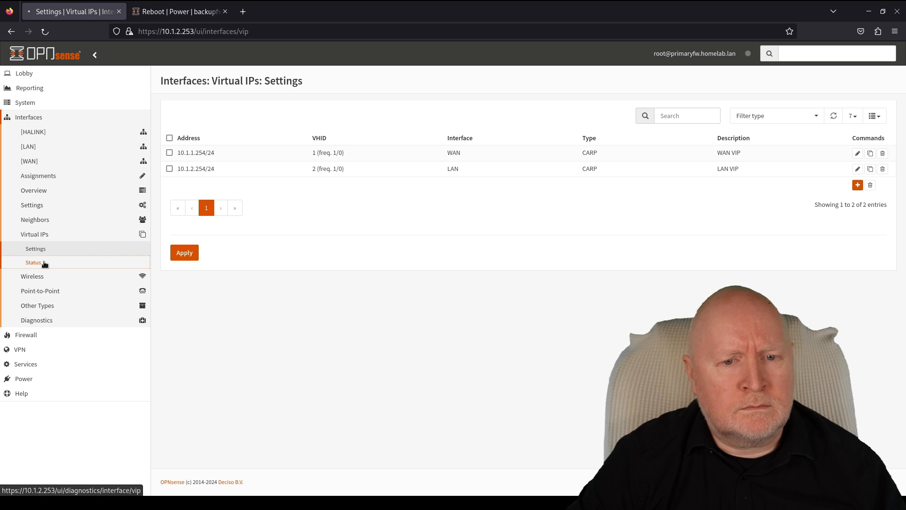
left_click(45, 263)
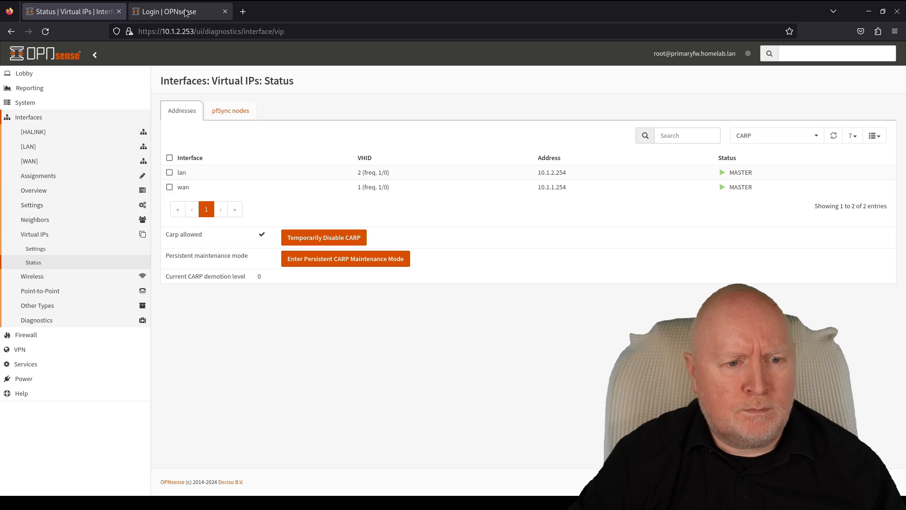
- Log back into the rebooted backup firewall as root with the account password
left_click(169, 12)
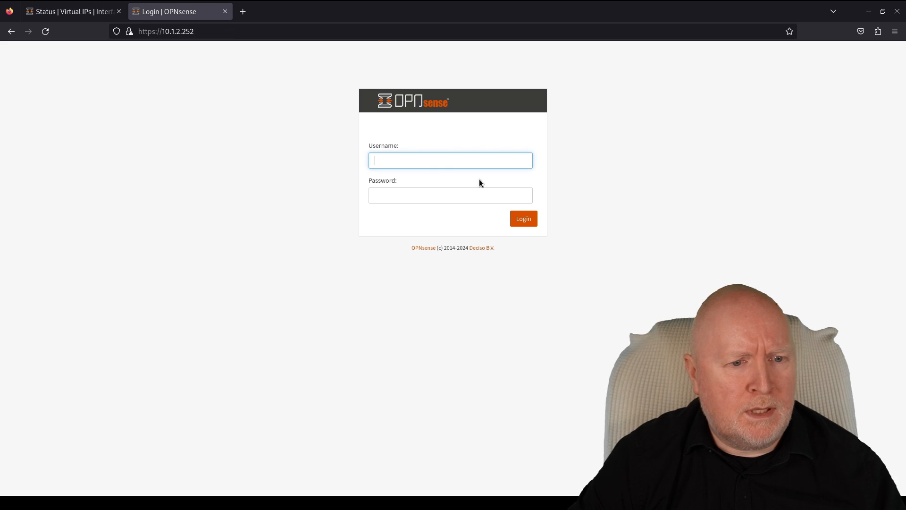
left_click(400, 156)
type("root")
key("Tab")
type("●")
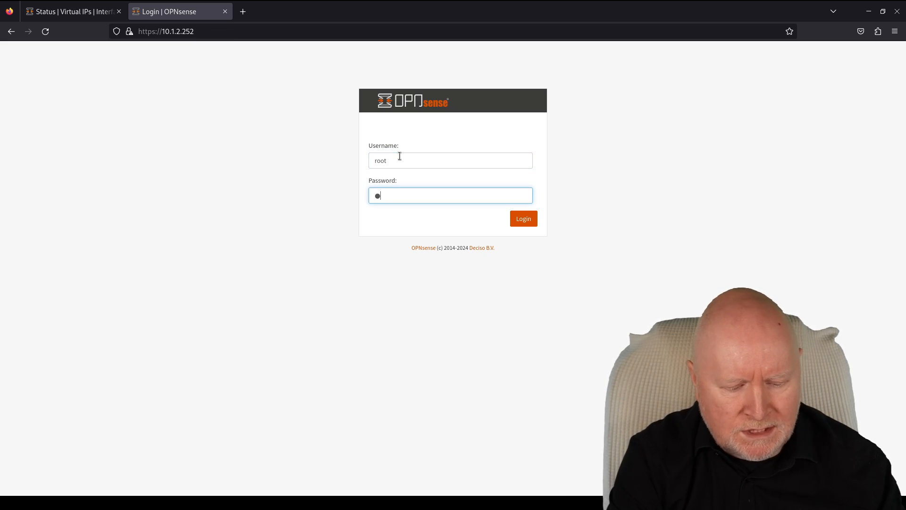
type("●●●●●●●●")
key("Return")
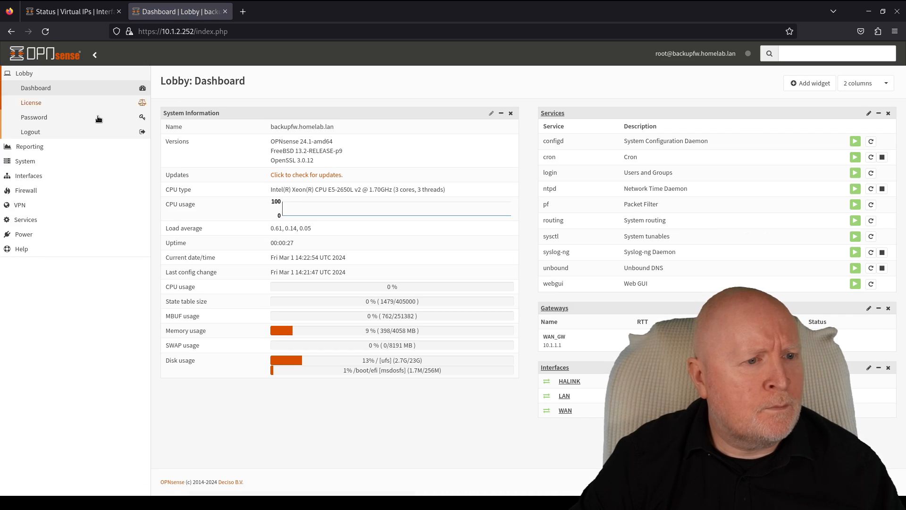
- Reload the primary's CARP status, then open the backup's Virtual IPs Status showing both addresses as BACKUP
left_click(48, 12)
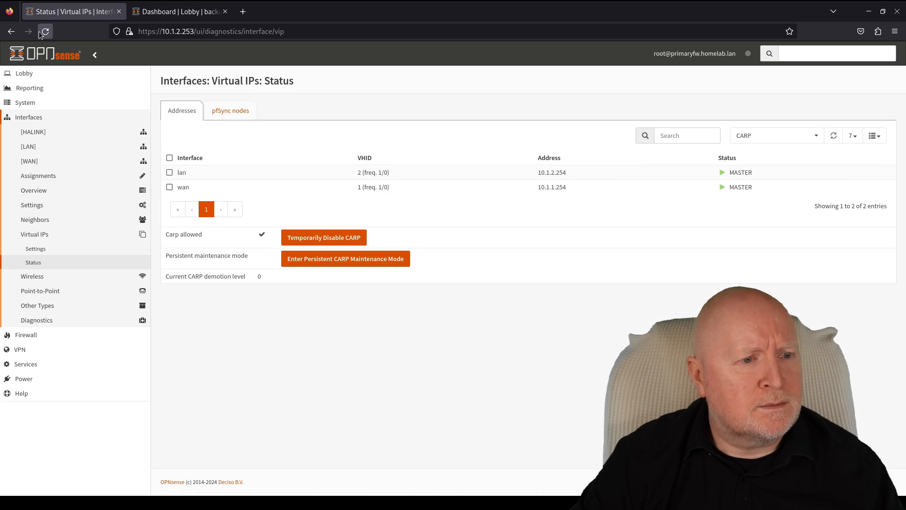
left_click(44, 32)
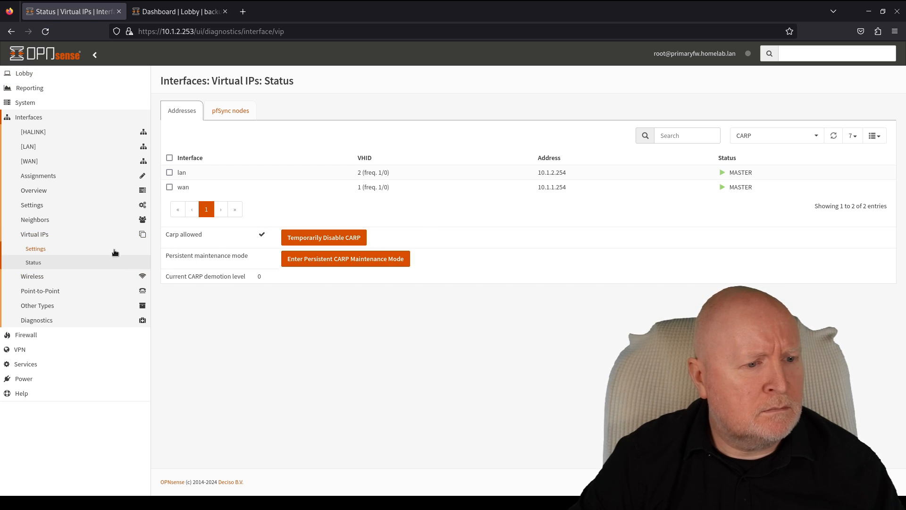
left_click(61, 268)
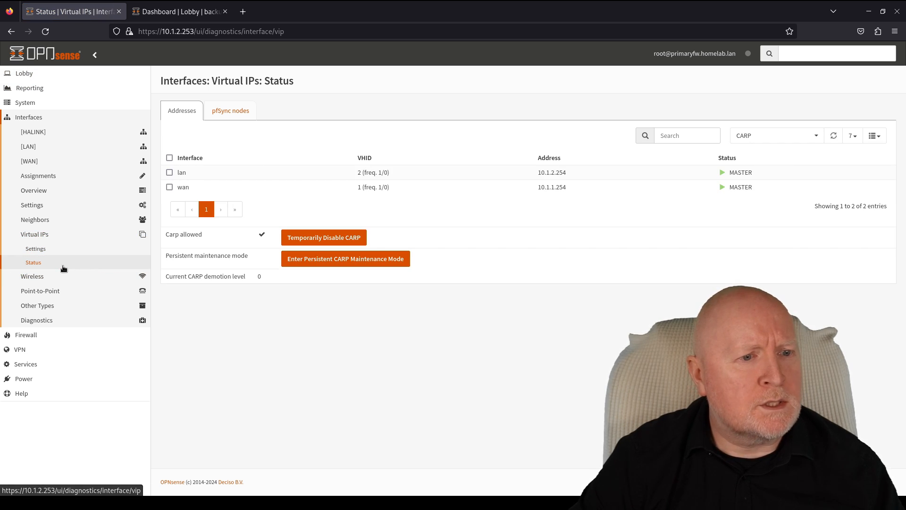
left_click(151, 12)
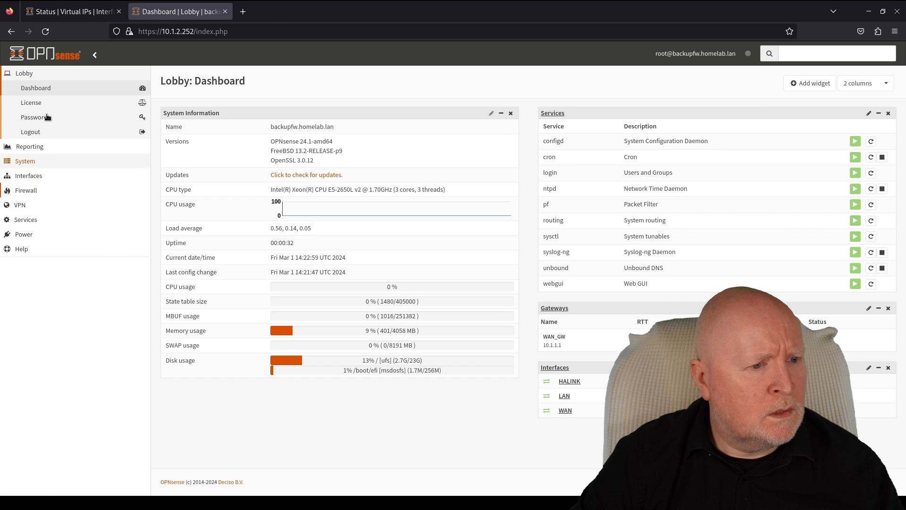
left_click(33, 162)
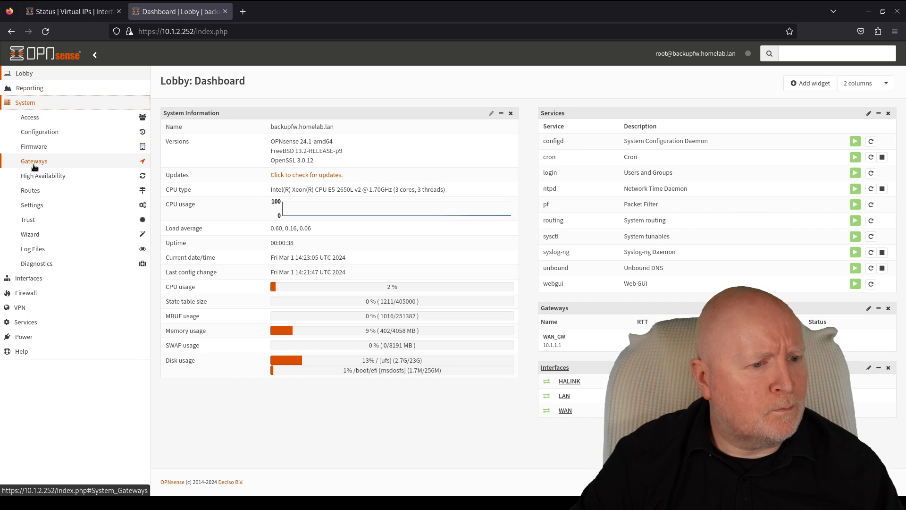
left_click(38, 279)
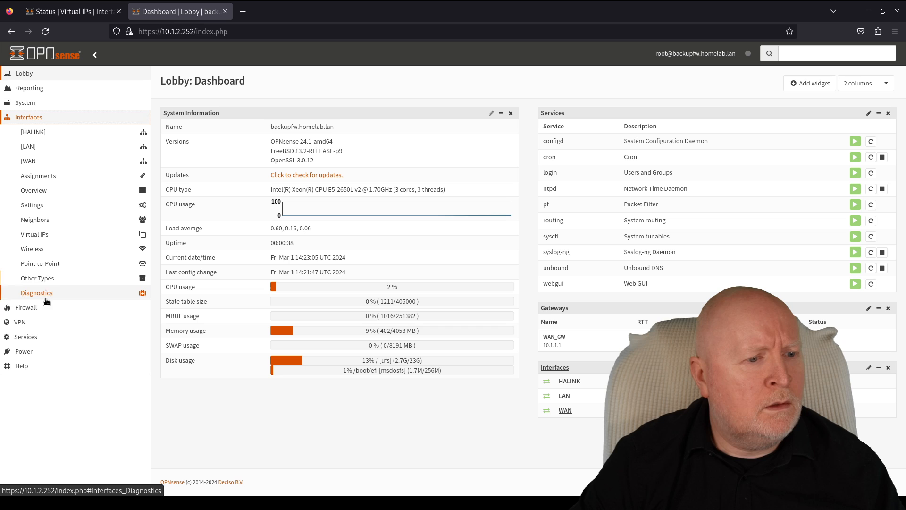
left_click(35, 235)
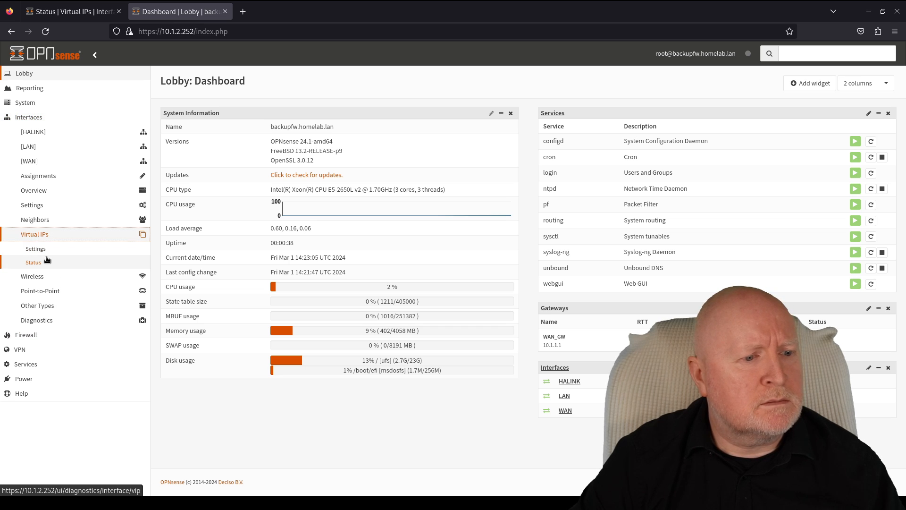
left_click(47, 261)
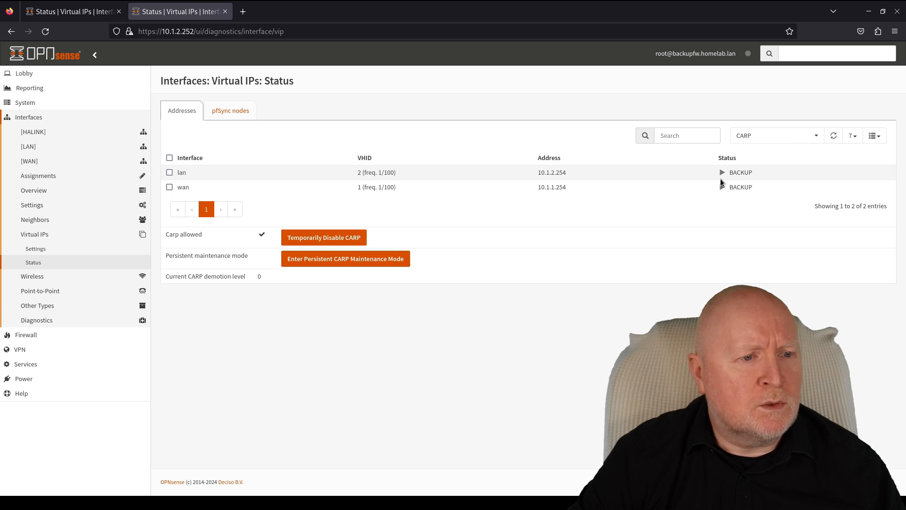
- Switch back and forth between the primaryfw and backupfw tabs to compare their CARP status
left_click(88, 13)
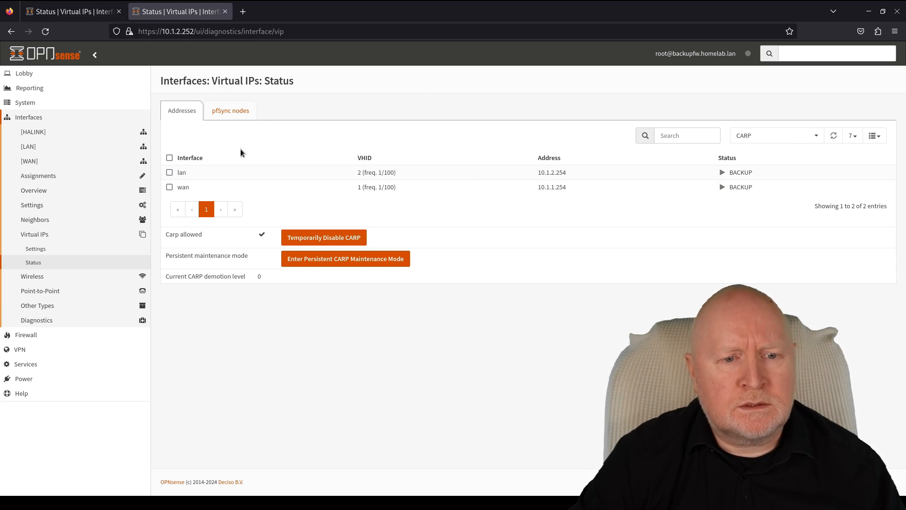
left_click(85, 12)
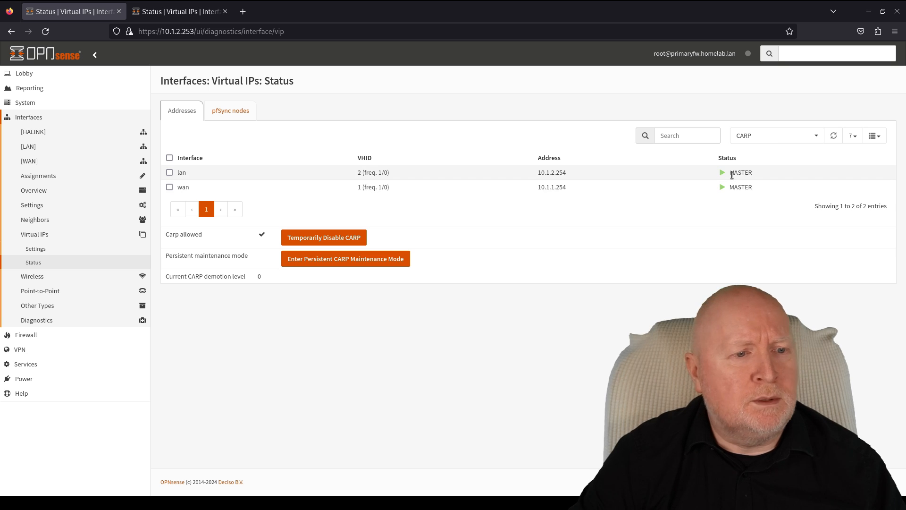
left_click(185, 12)
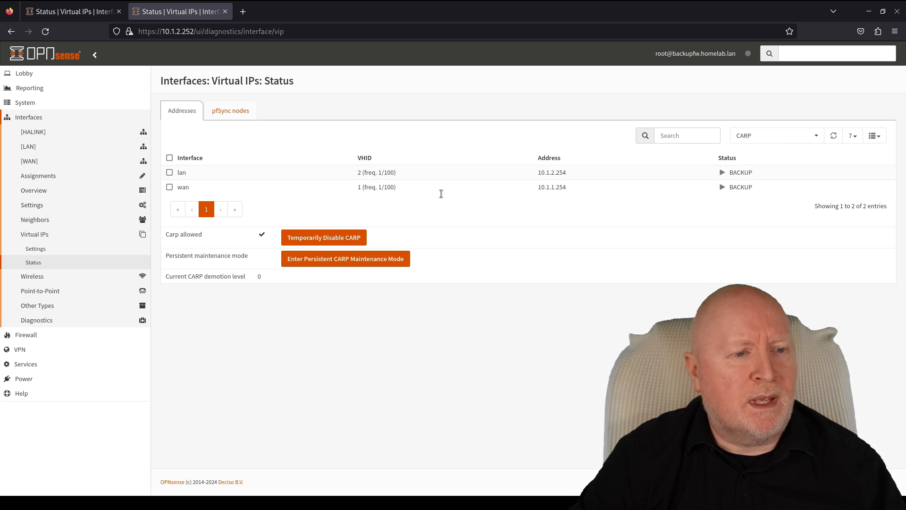
left_click(89, 12)
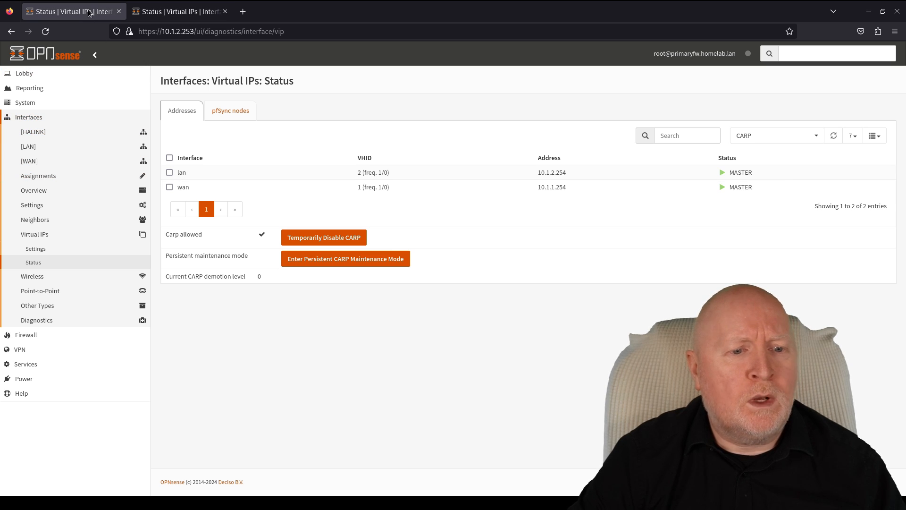
left_click(203, 16)
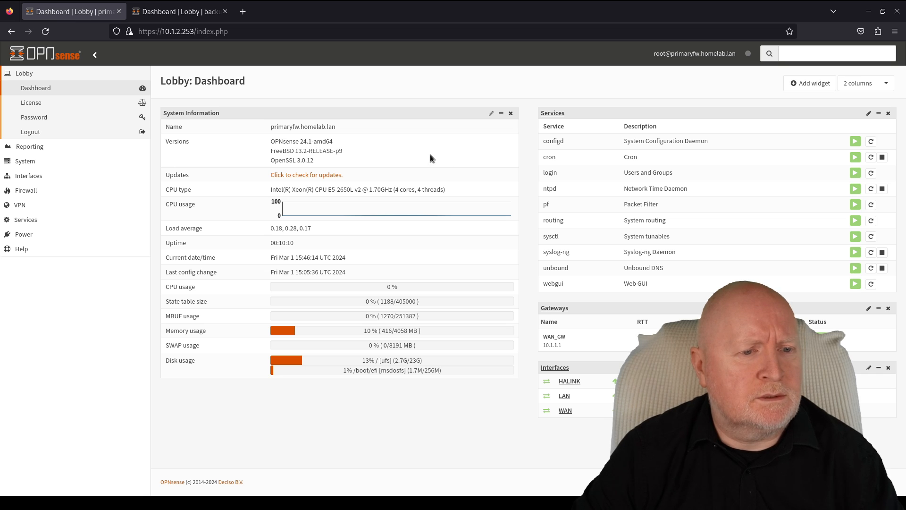
- Compare both Lobby dashboards, then open the primary's Virtual IPs Status showing LAN and WAN as MASTER
left_click(200, 13)
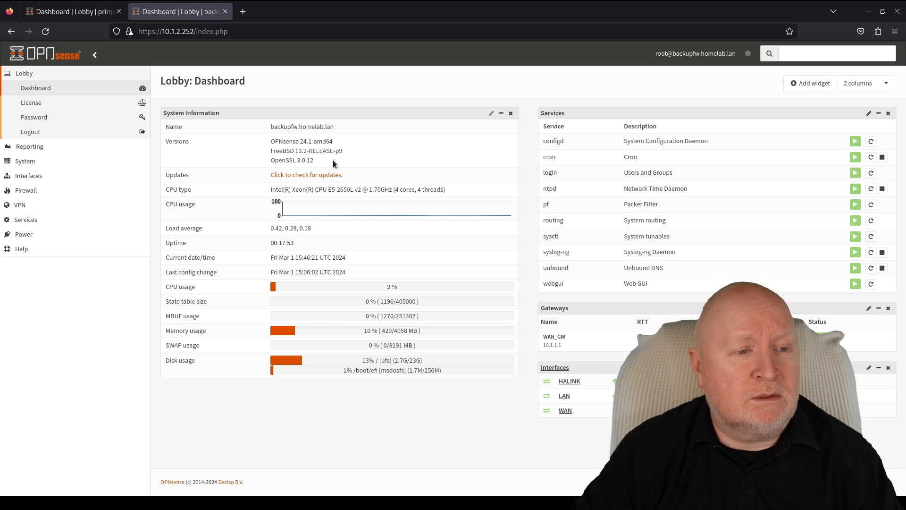
left_click(80, 14)
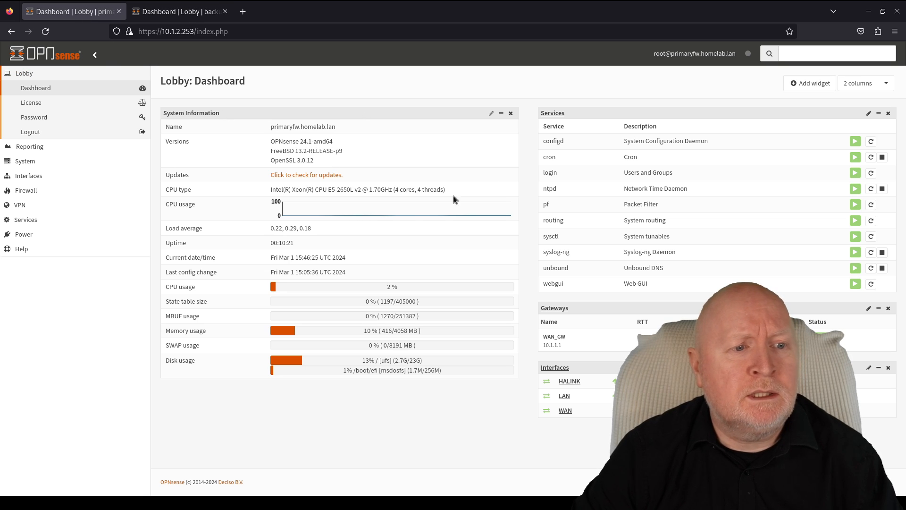
left_click(198, 14)
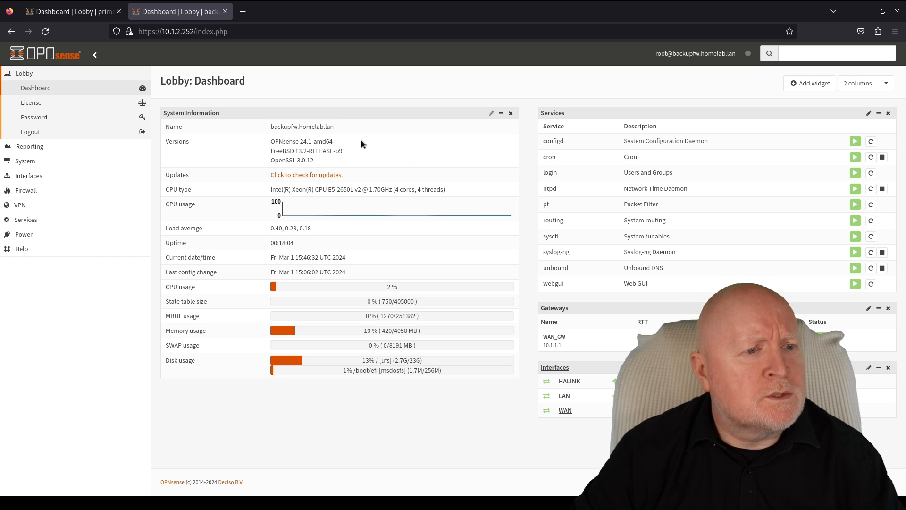
left_click(71, 12)
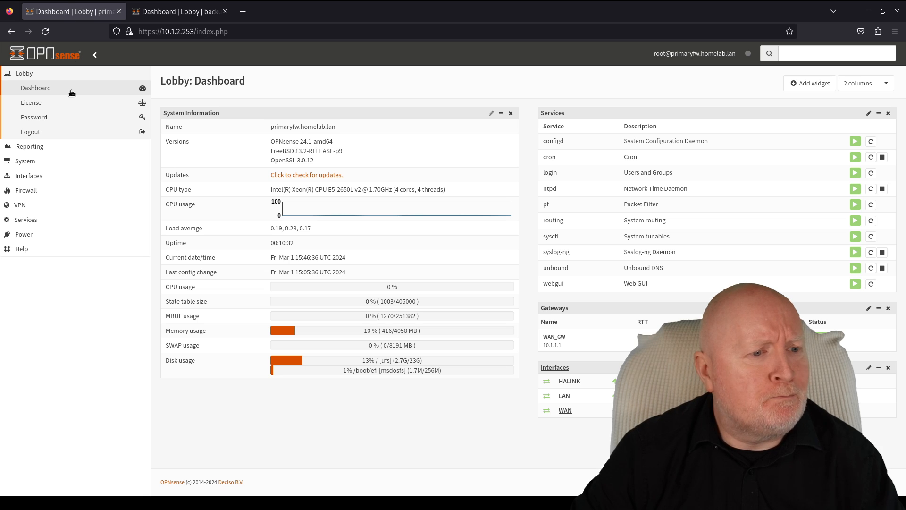
left_click(29, 175)
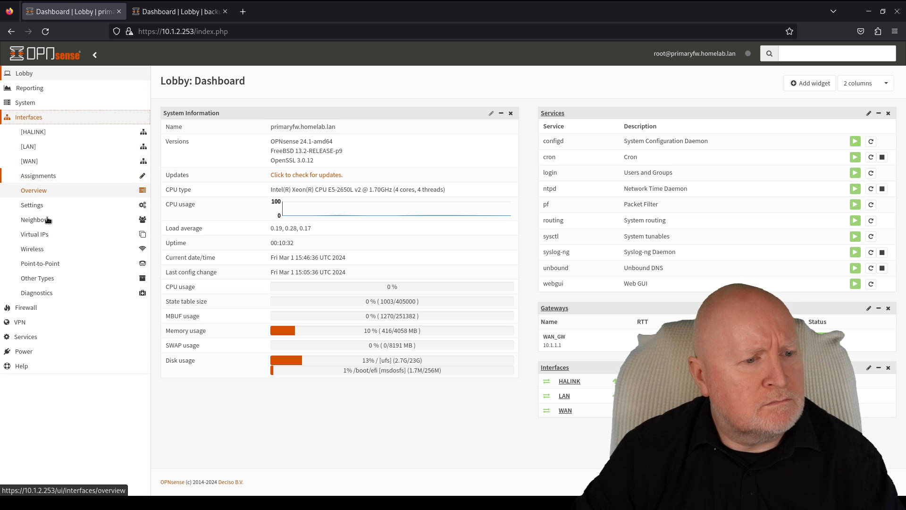
left_click(51, 236)
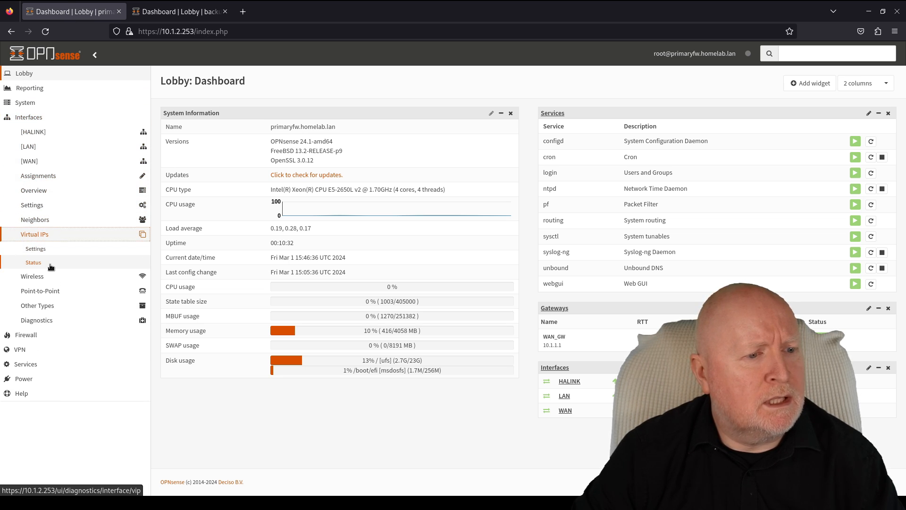
left_click(50, 267)
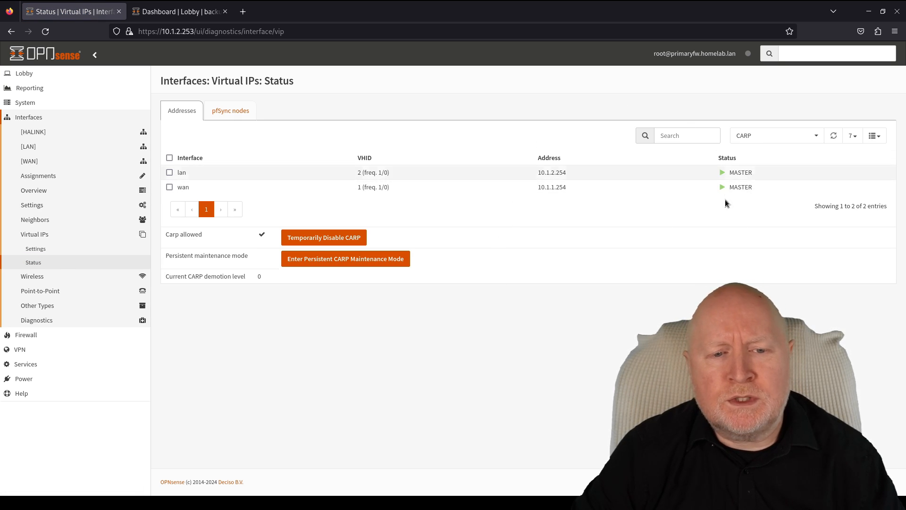
- Open the backup's Virtual IPs Status showing LAN and WAN as BACKUP, then return to primaryfw
left_click(180, 13)
left_click(47, 183)
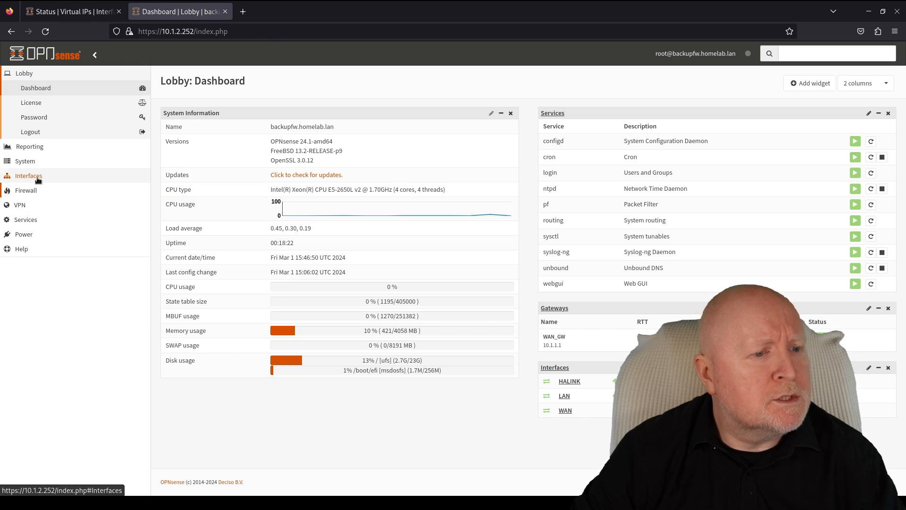
left_click(43, 235)
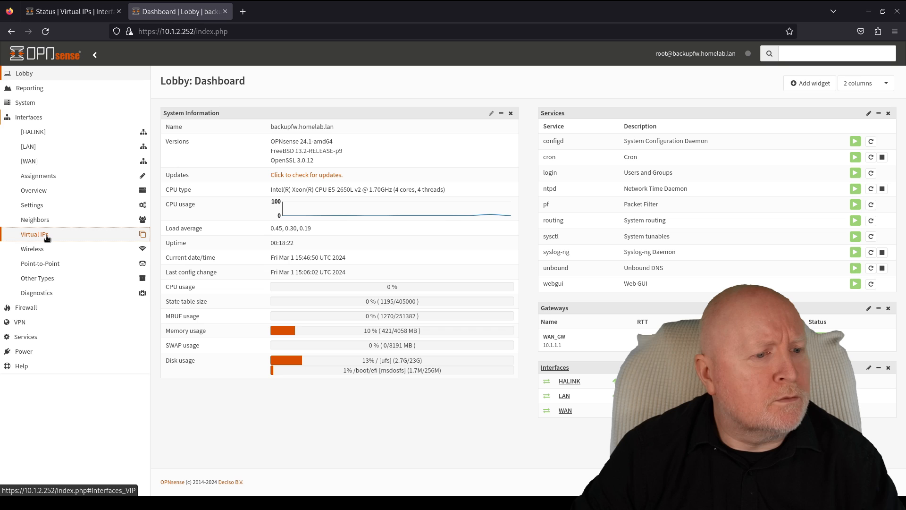
left_click(40, 263)
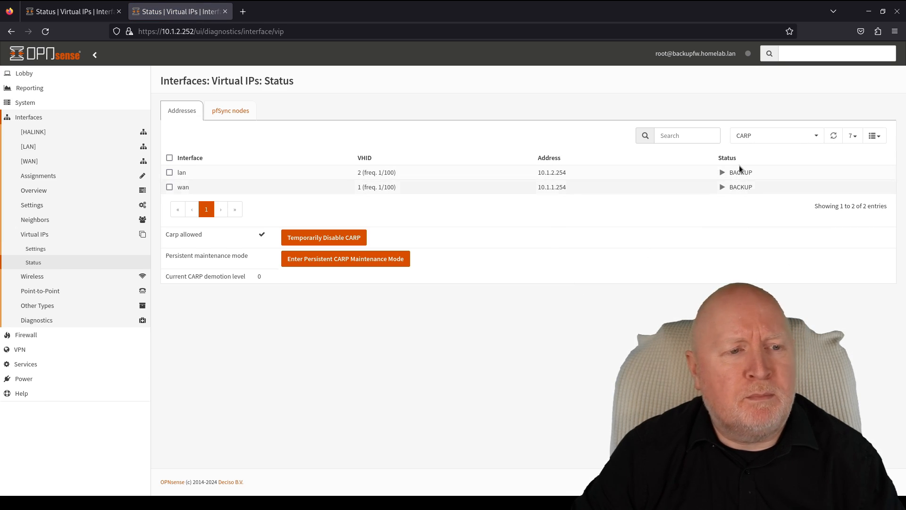
left_click(70, 12)
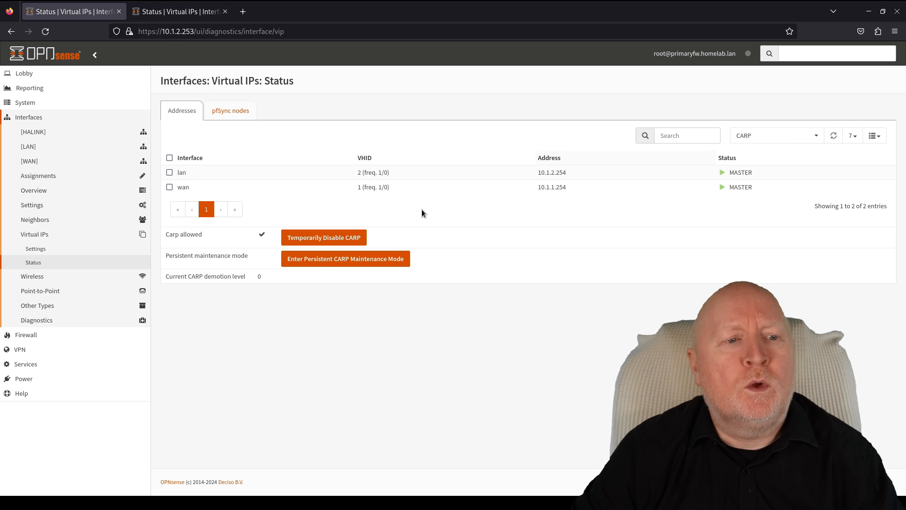
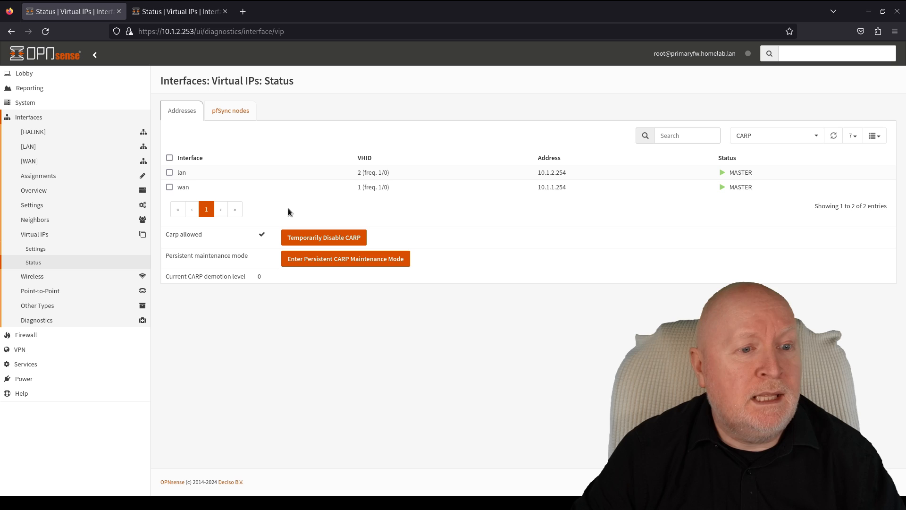
- Glance at the backup's status tab, return to primaryfw, then bring the terminal window forward
left_click(165, 16)
left_click(77, 19)
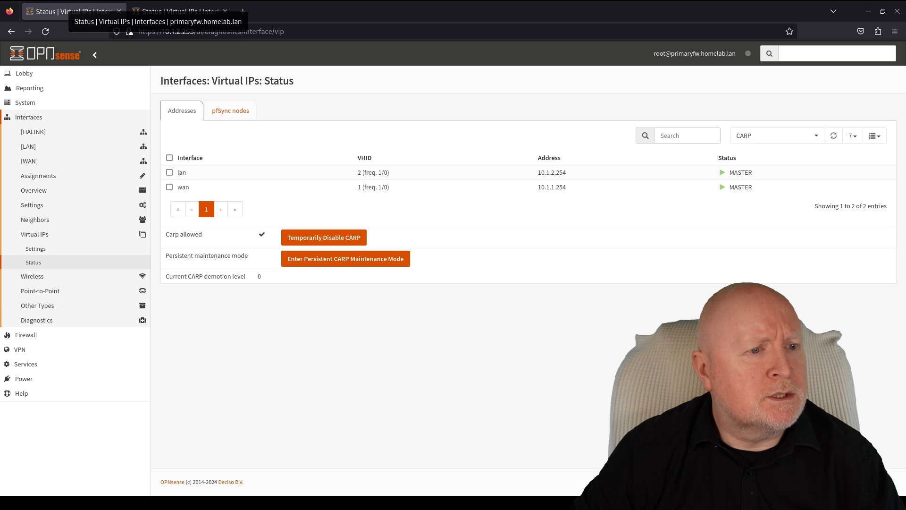
left_click(20, 0)
left_click(543, 214)
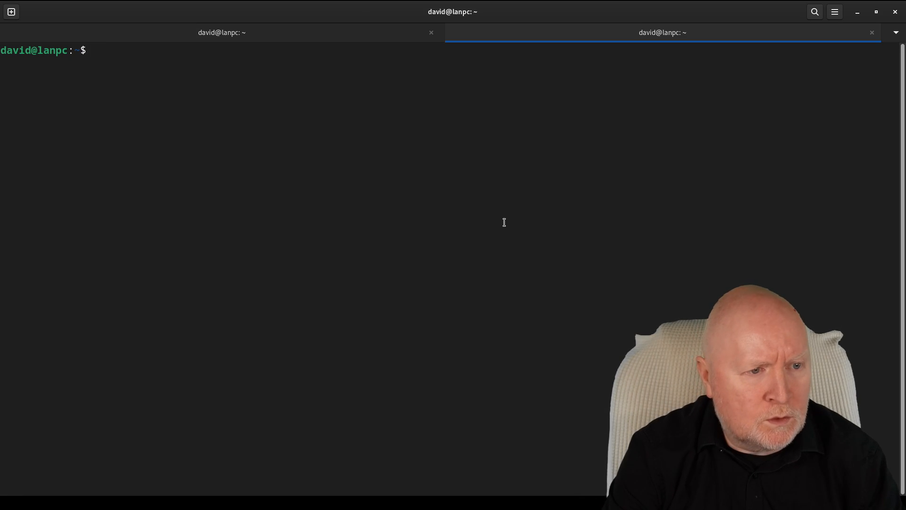
- Start a continuous ping to 10.1.1.20 in one tab and SSH into 10.1.1.20 in the other
type("ping 10")
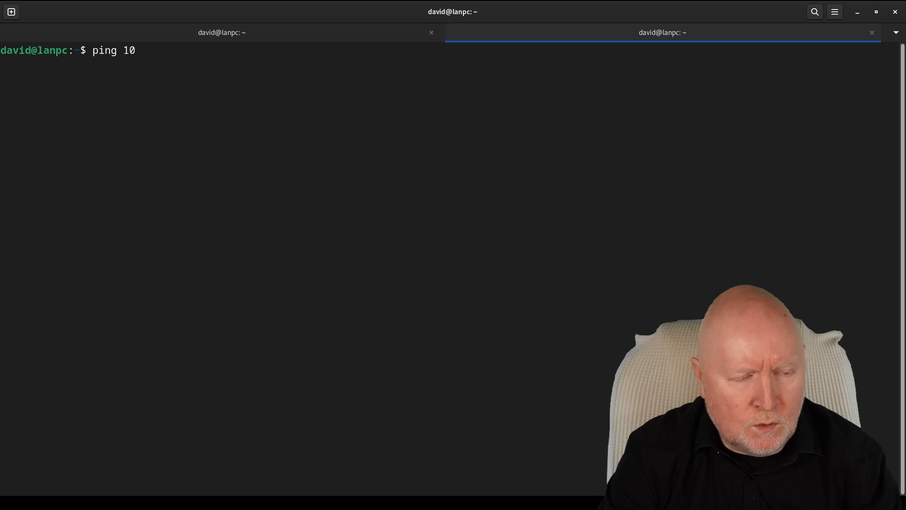
type(".1.1.2")
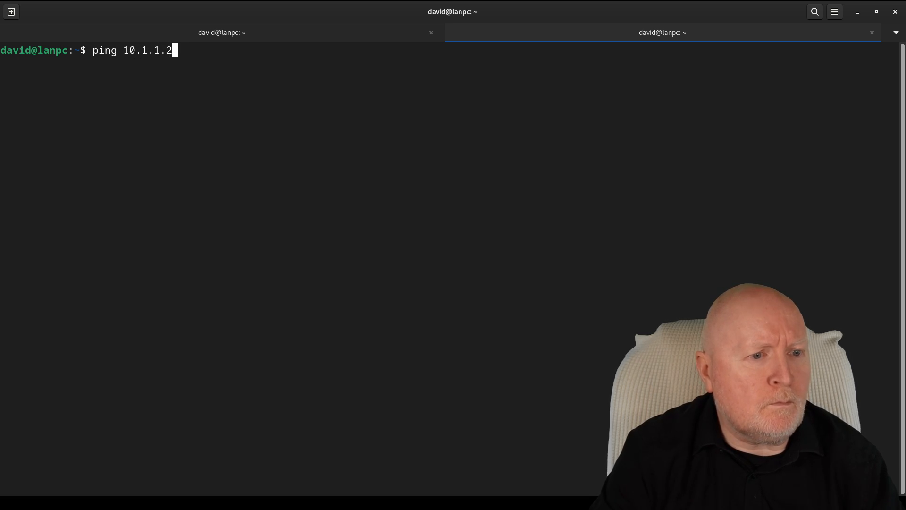
type("0")
key("Return")
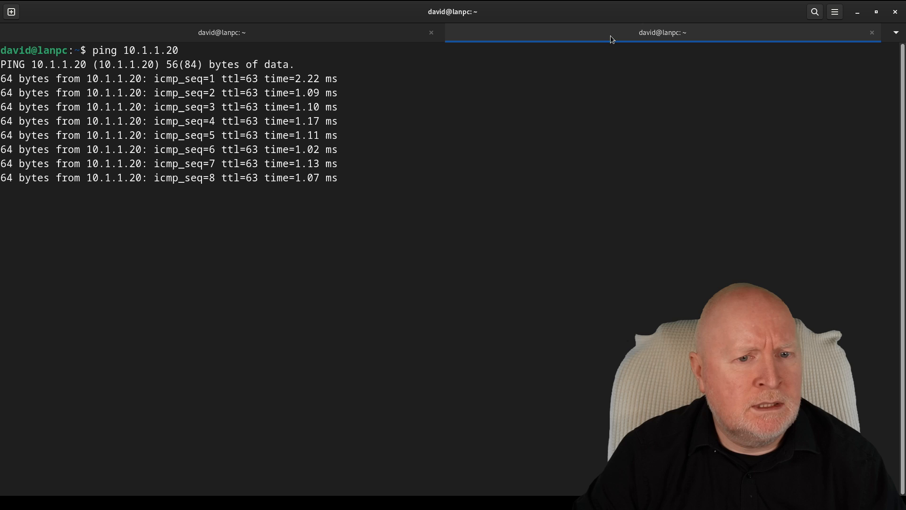
left_click(374, 33)
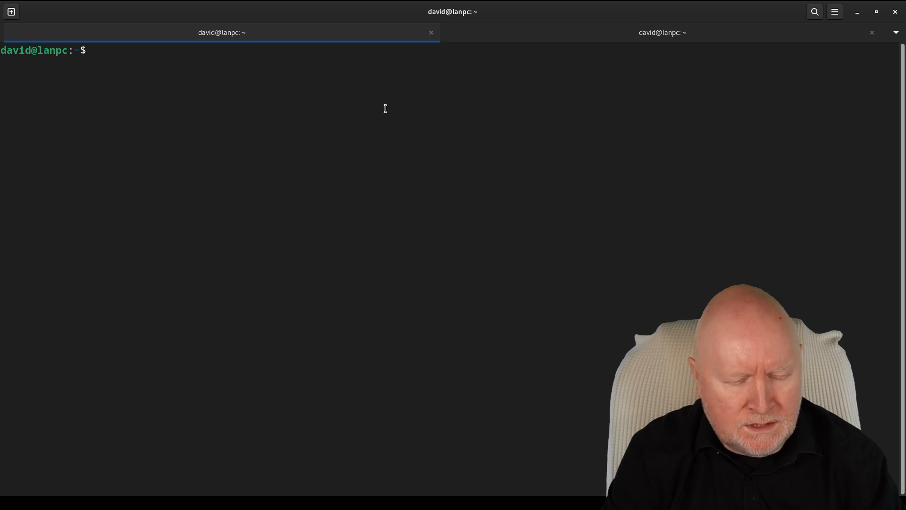
type("shh")
key("BackSpace")
key("BackSpace")
key("BackSpace")
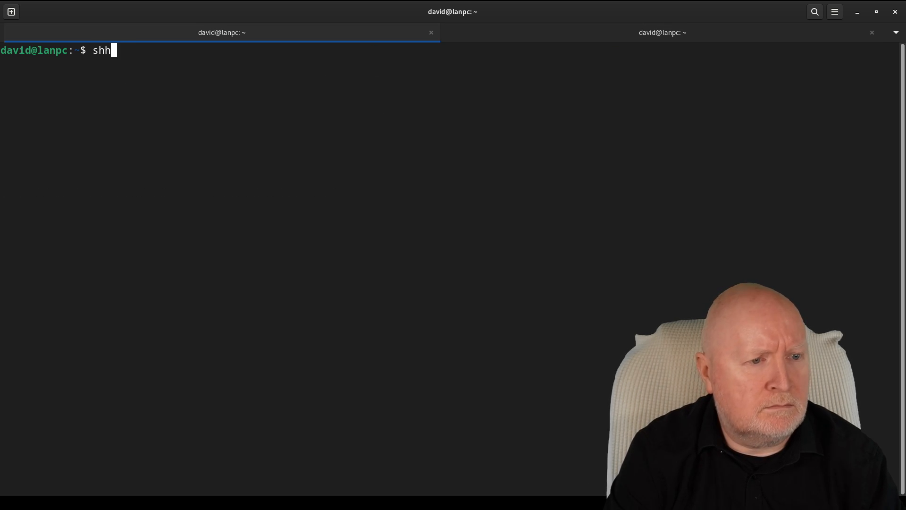
type("sh 10.")
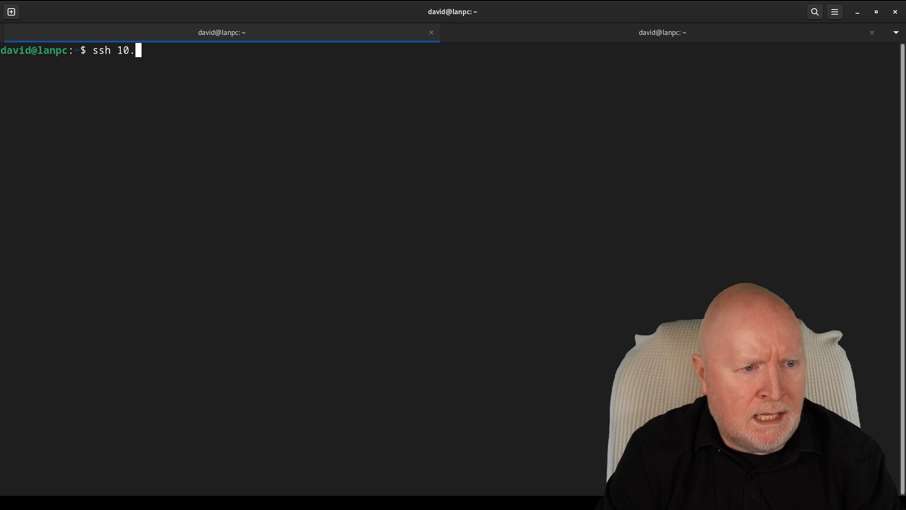
type("1.1.20")
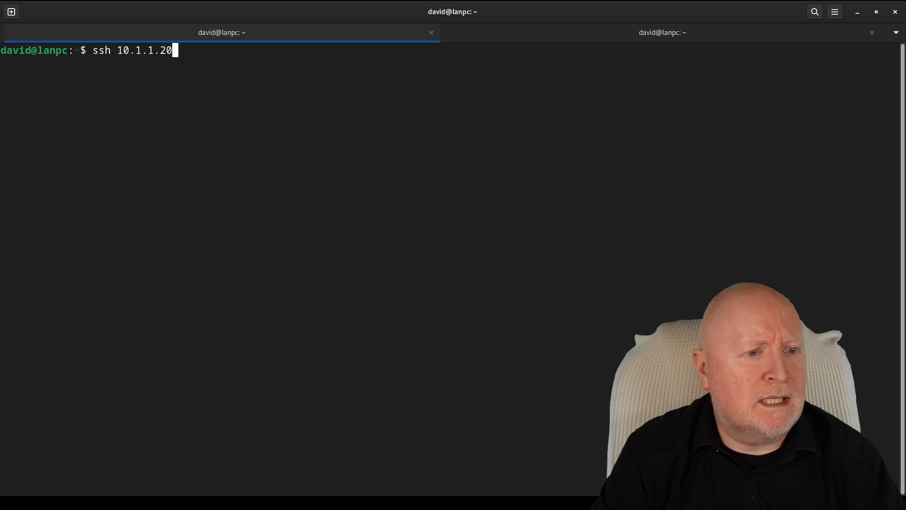
key("Return")
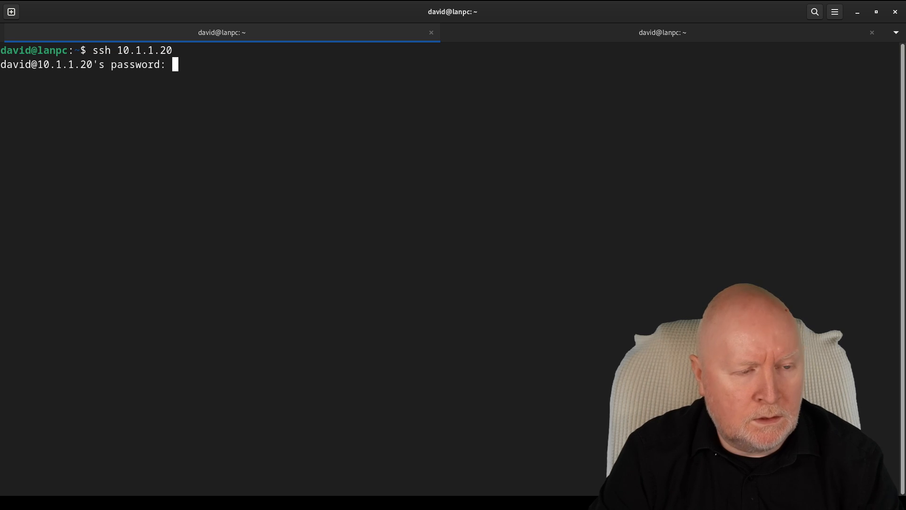
key("Return")
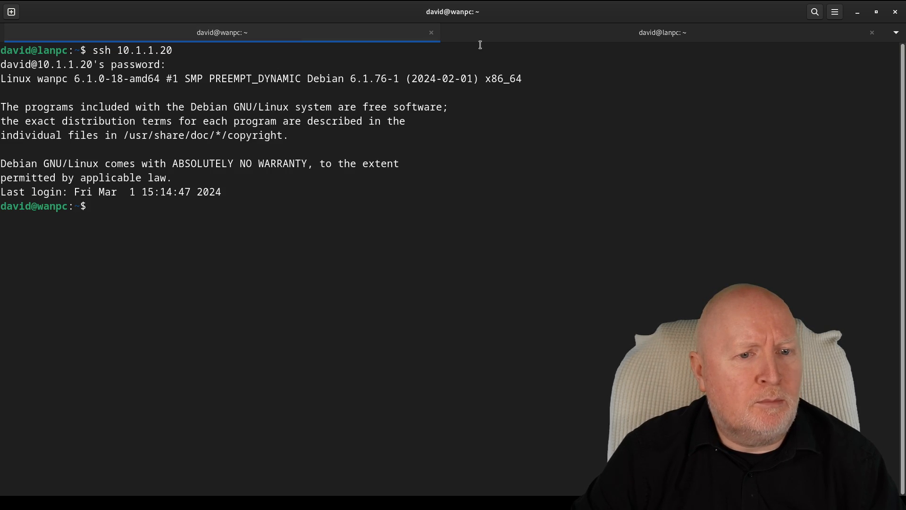
- Confirm the ping is replying in the lanpc tab, then return to the wanpc SSH session
left_click(485, 30)
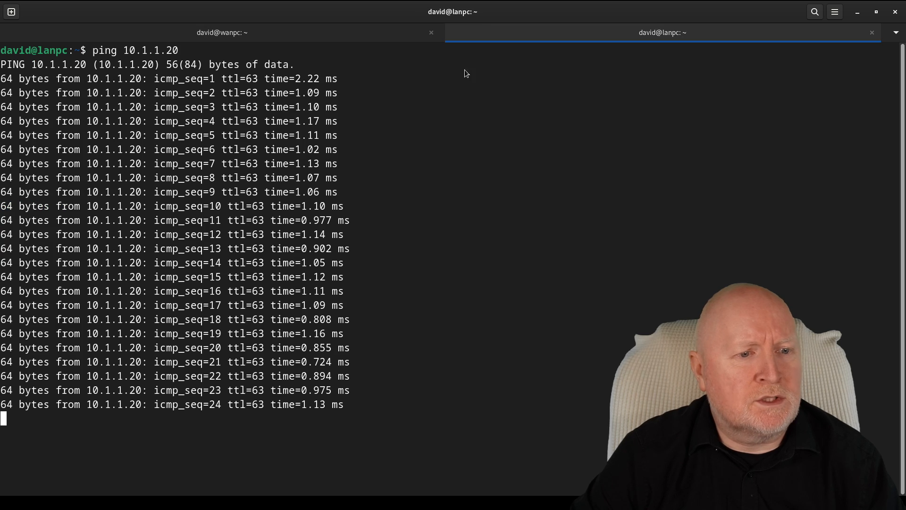
left_click(270, 34)
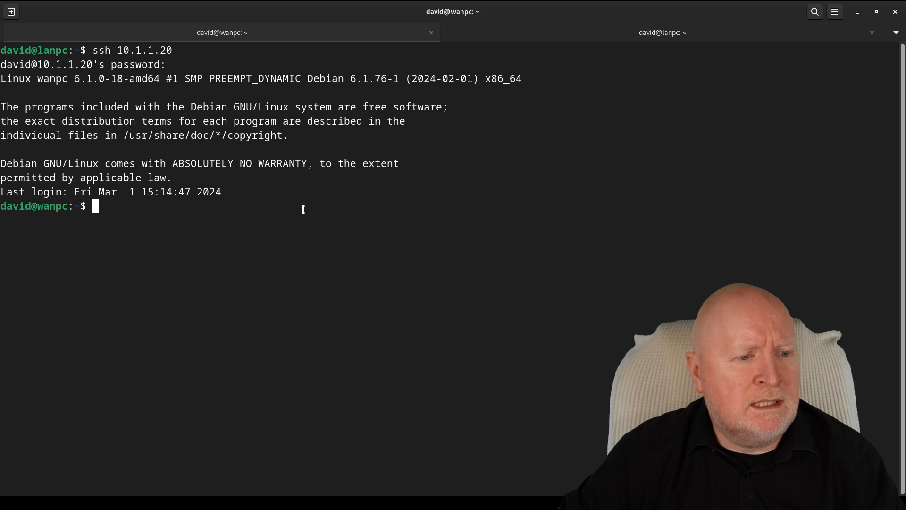
key("Return")
key("Return")
key("Return")
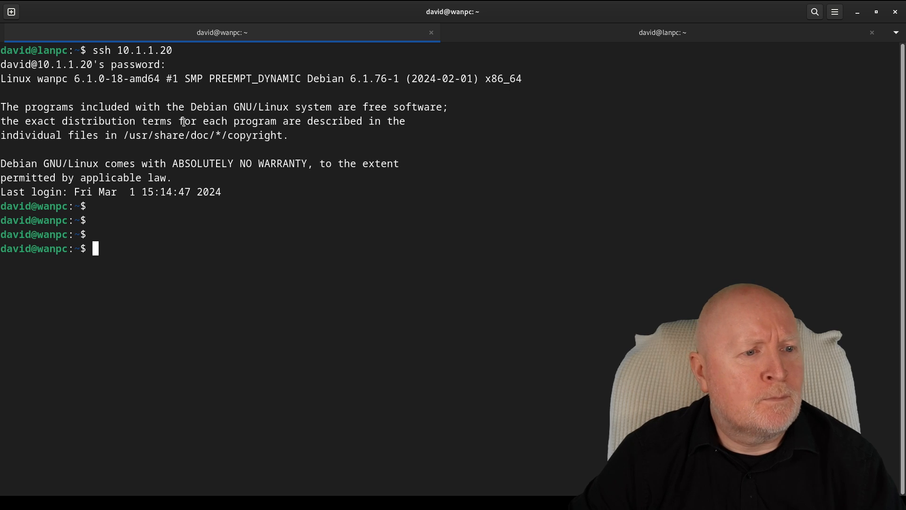
key("super")
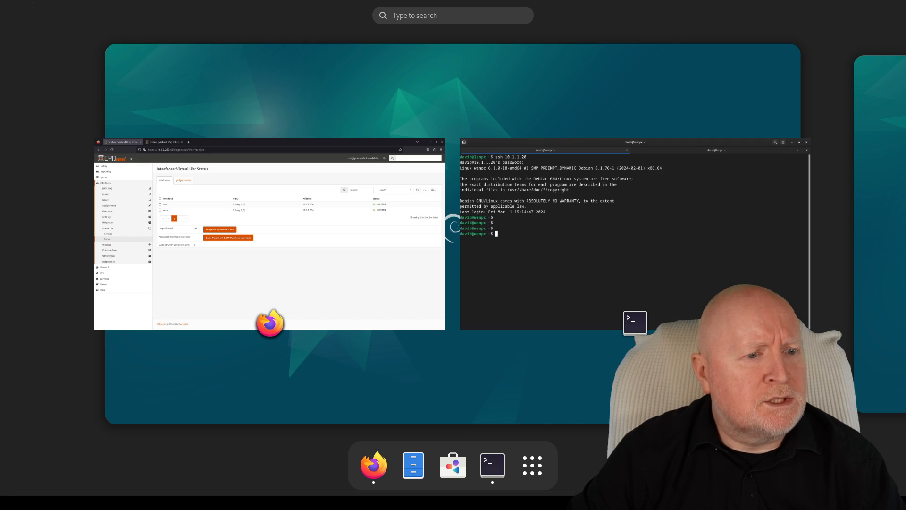
- Bring Firefox with the primary's CARP status page, lan and wan MASTER, back to front
left_click(251, 227)
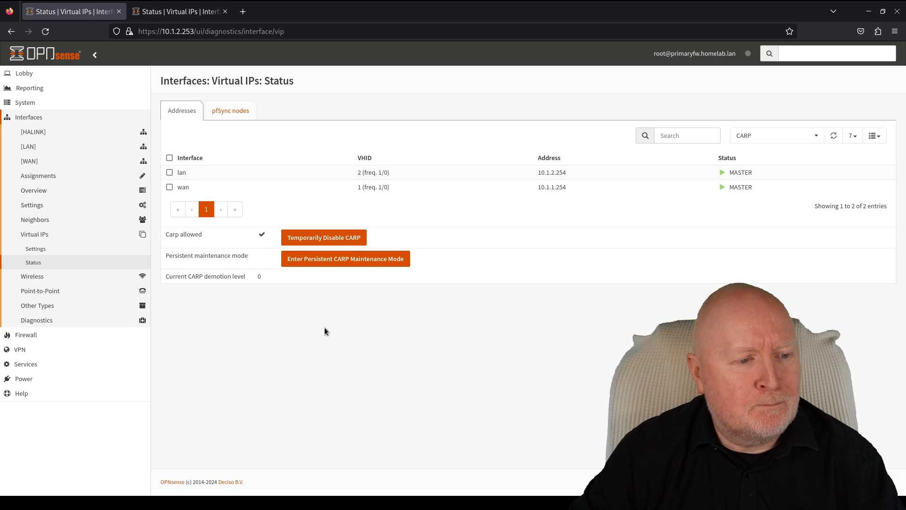
- Reboot the primary firewall via Power > Reboot, then view the backup's CARP status, still BACKUP
left_click(61, 380)
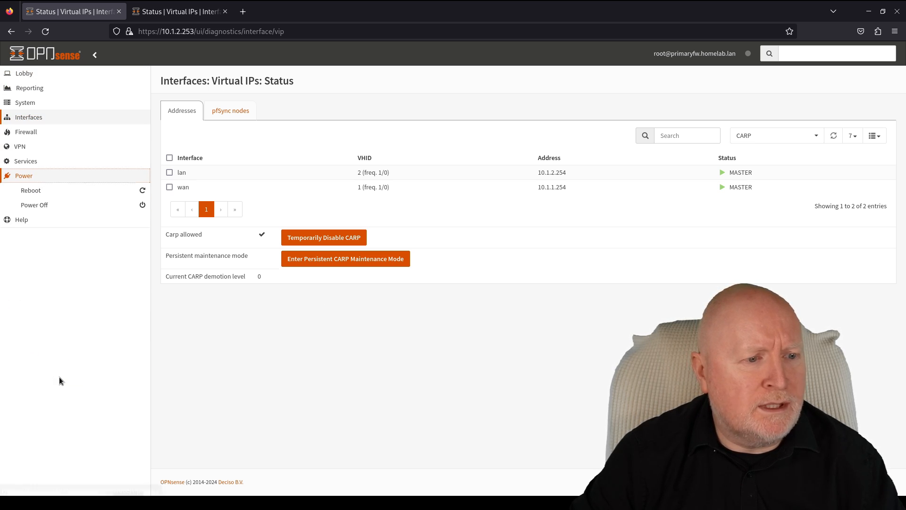
left_click(96, 195)
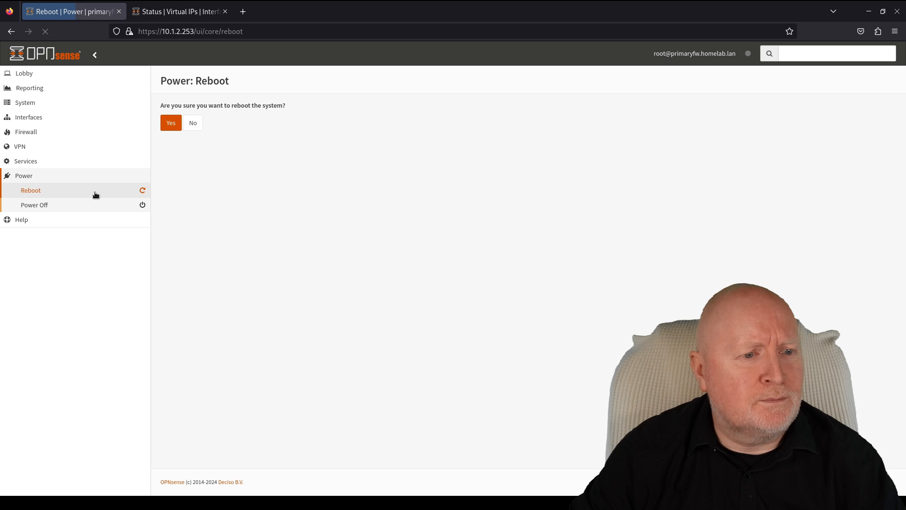
left_click(171, 123)
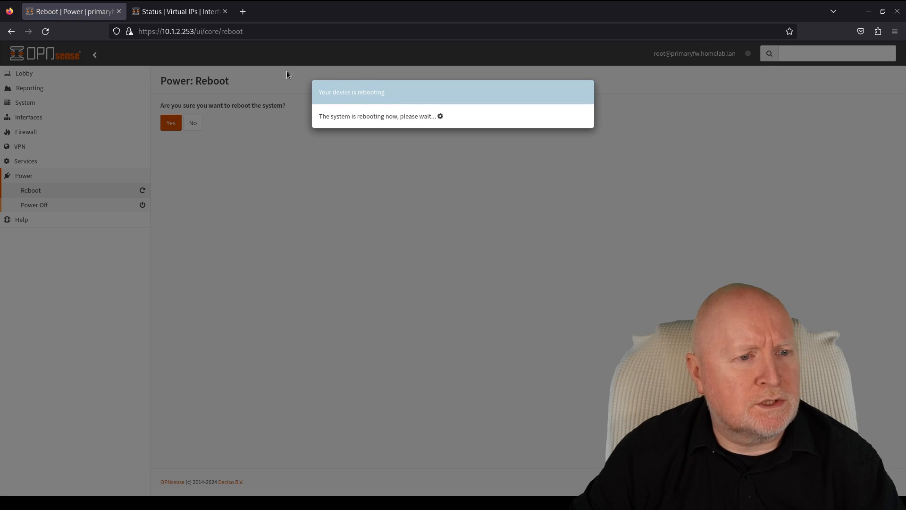
left_click(201, 16)
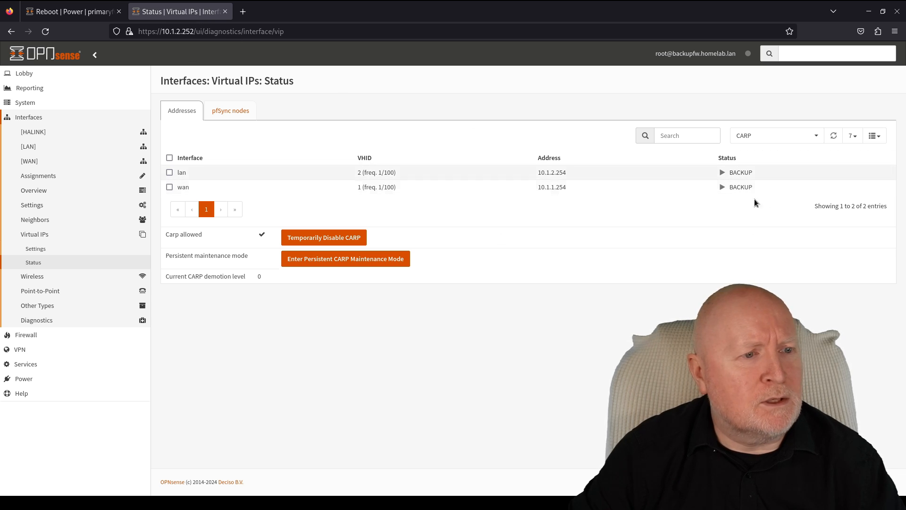
- Confirm the ping to 10.1.1.20 keeps replying in the lanpc terminal tab
mouse_move(0, 0)
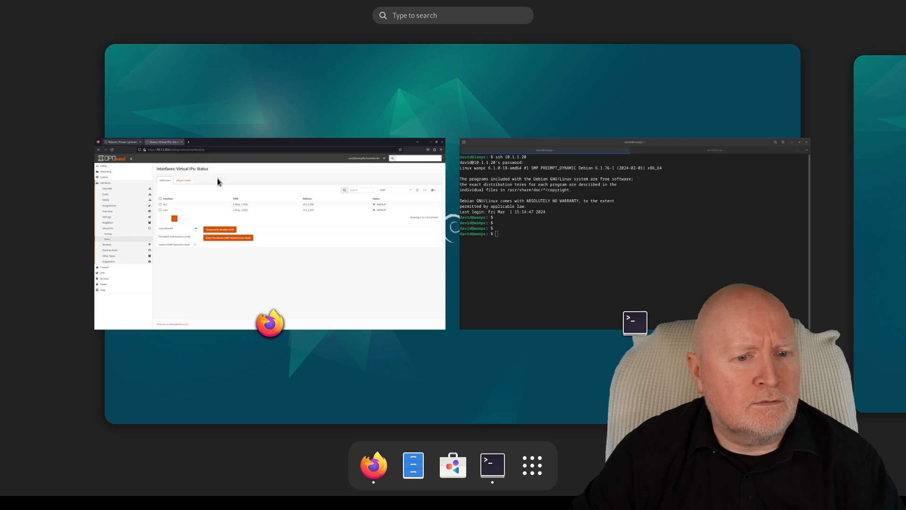
left_click(515, 254)
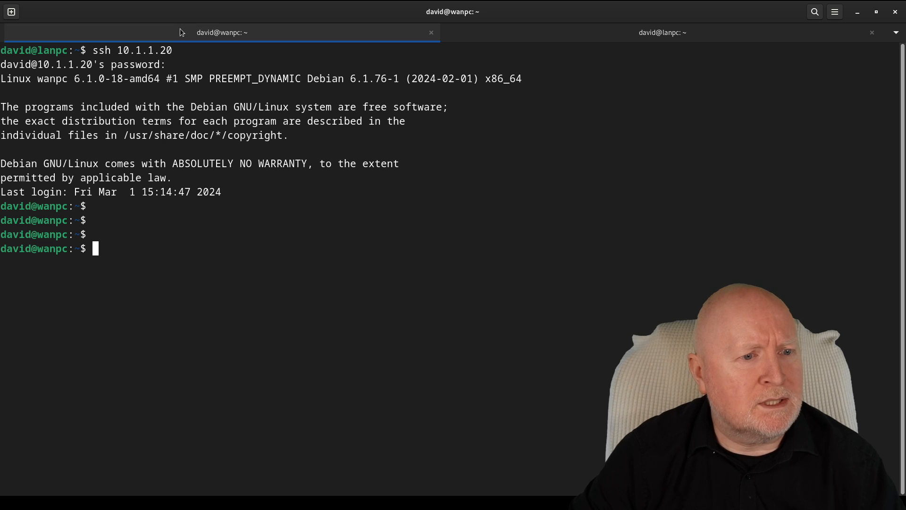
left_click(561, 34)
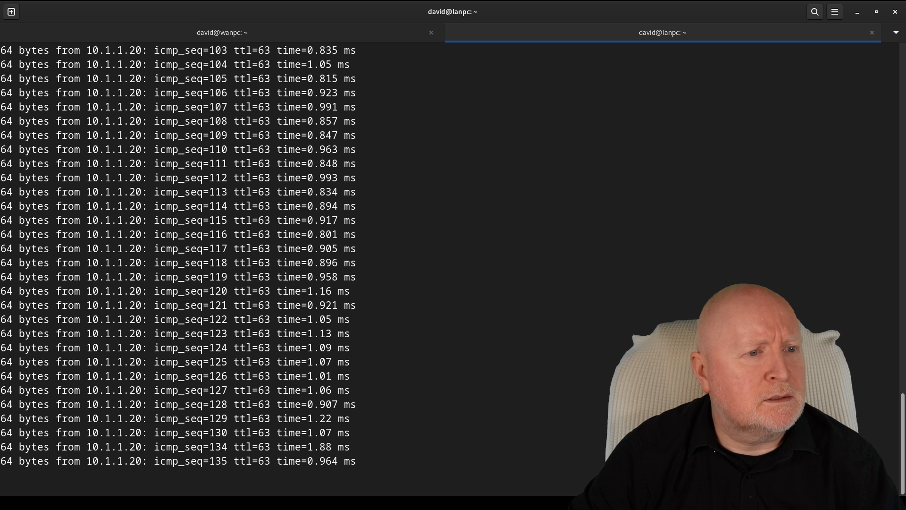
- Refresh the backup's CARP status, now MASTER for lan and wan, and check the primary's reboot
mouse_move(19, 1)
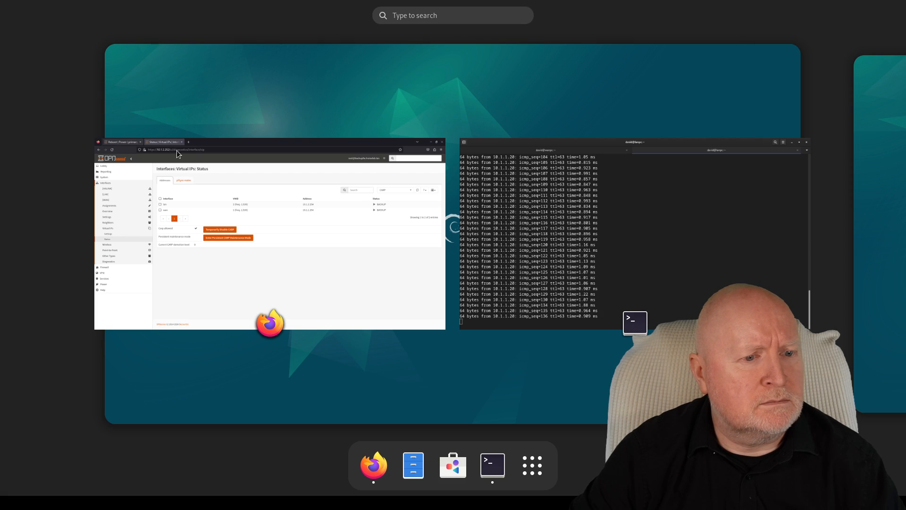
left_click(249, 238)
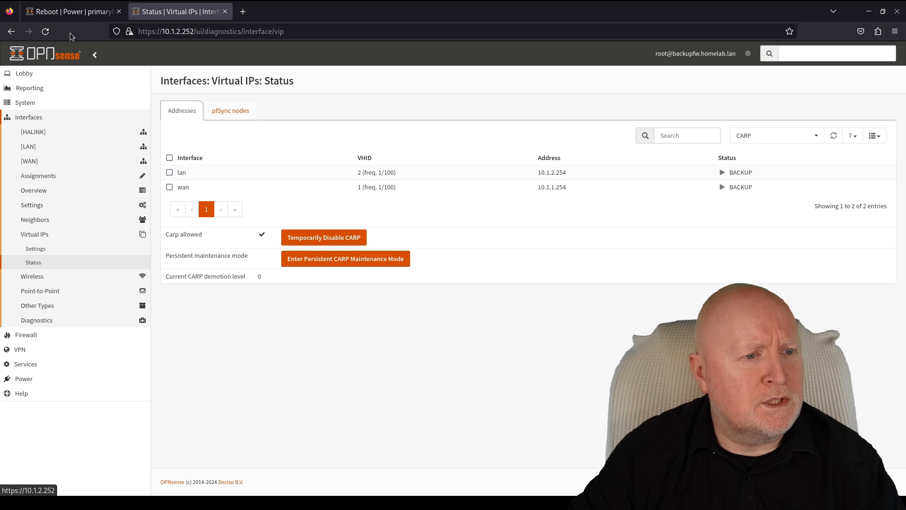
left_click(48, 33)
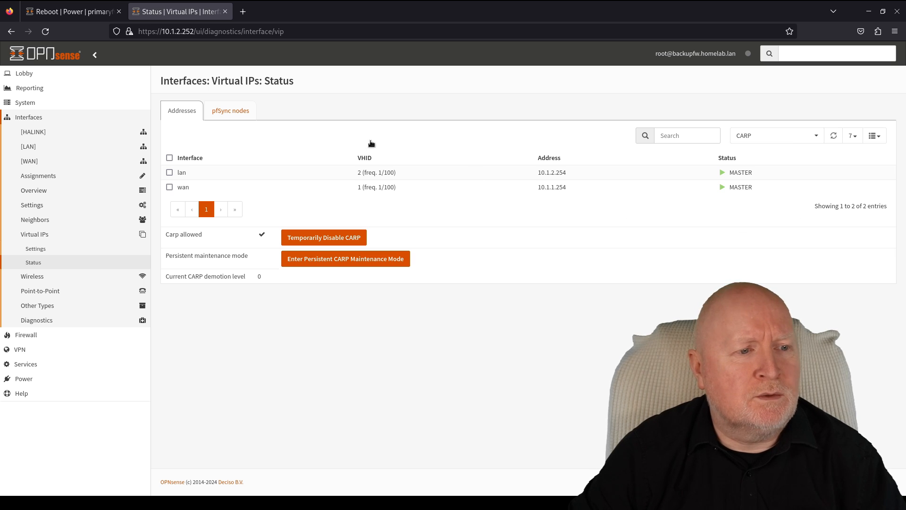
left_click(49, 2)
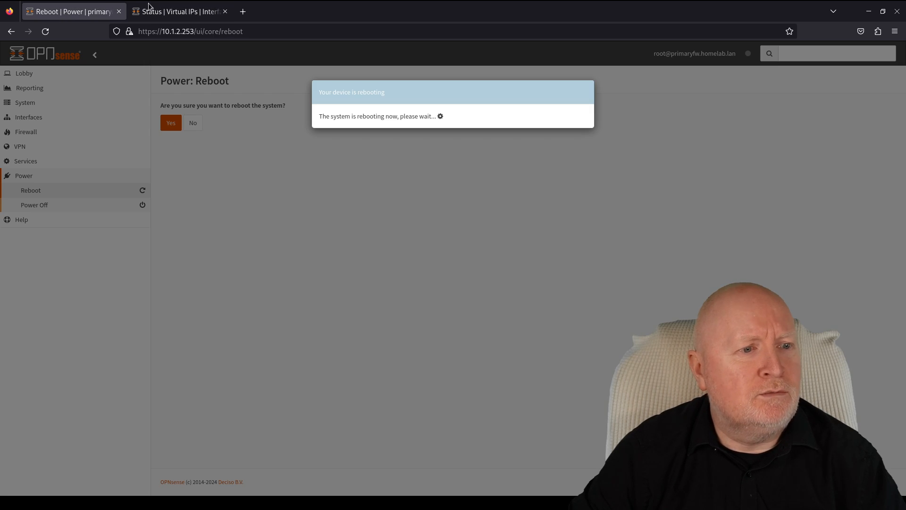
mouse_move(0, 0)
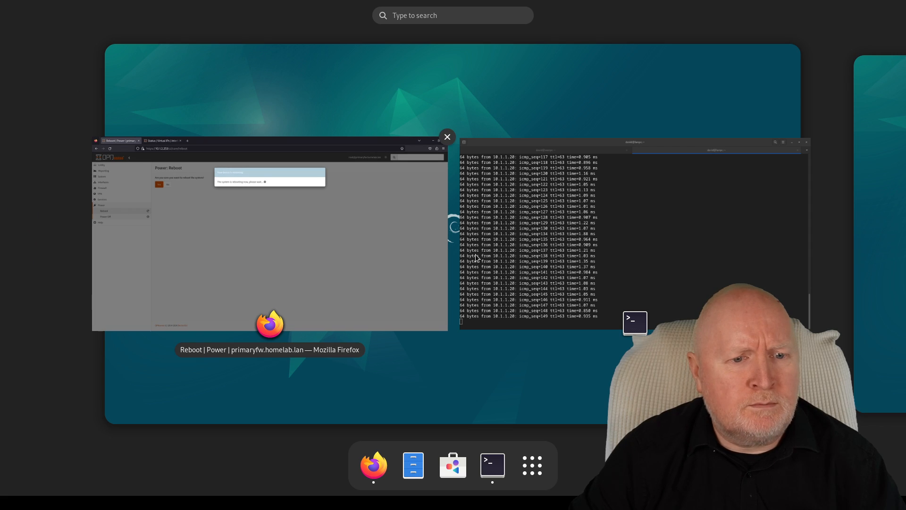
left_click(528, 241)
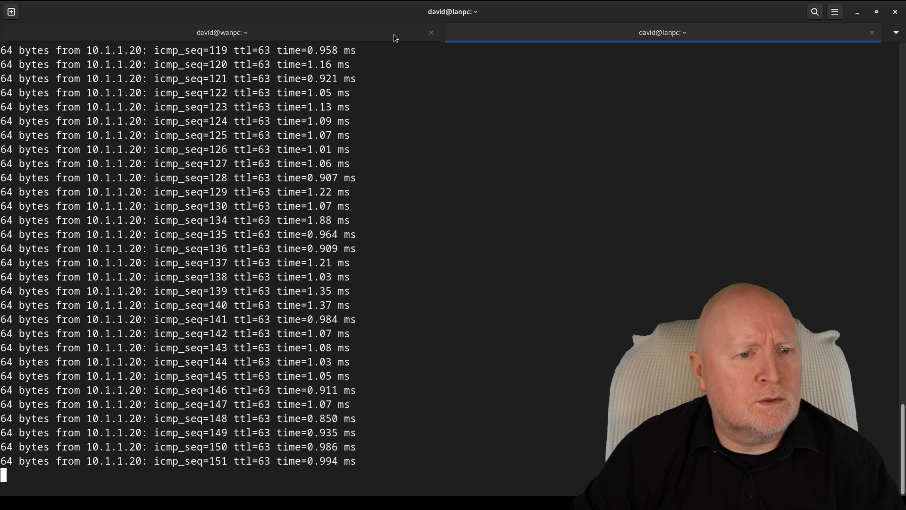
- Run ip a in the wanpc session, showing 10.1.1.20 on eth0
left_click(355, 29)
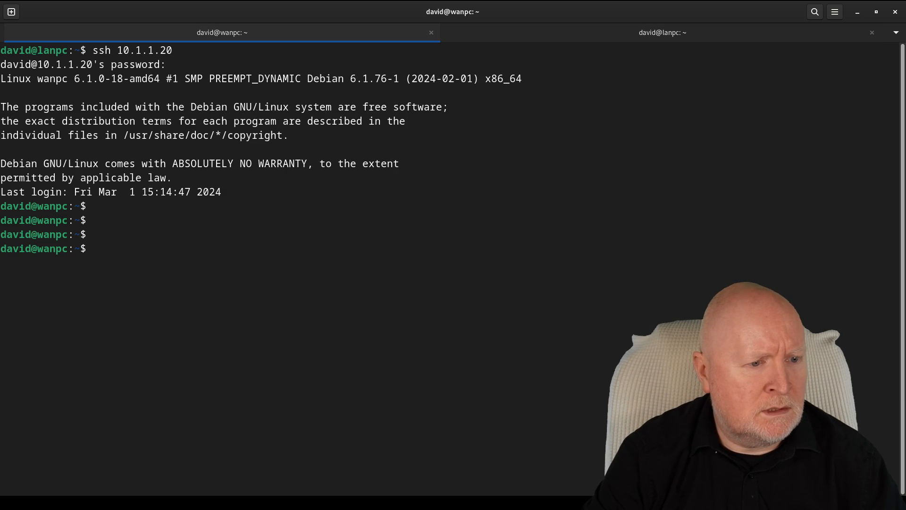
key("Return")
key("Return")
key("Return")
key("Return")
key("Return")
key("Return")
key("Return")
key("Return")
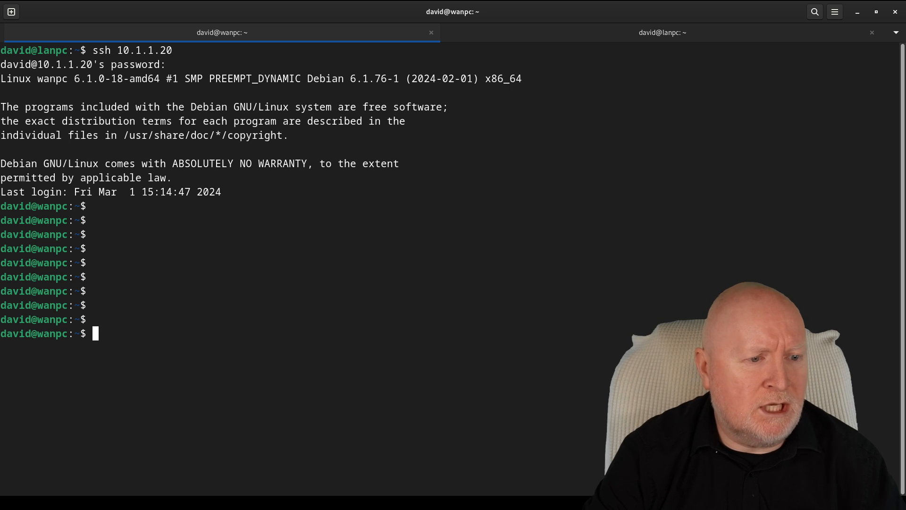
key("Return")
key("Return")
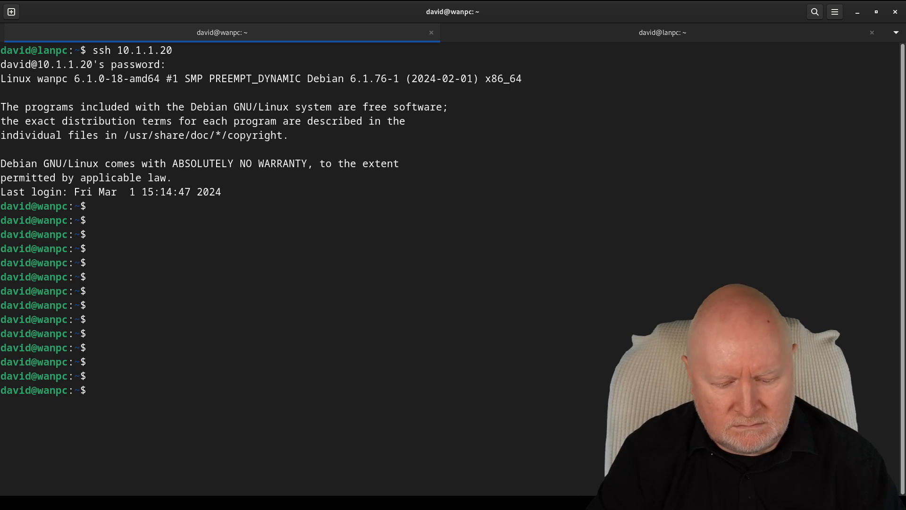
type("ip a")
key("Return")
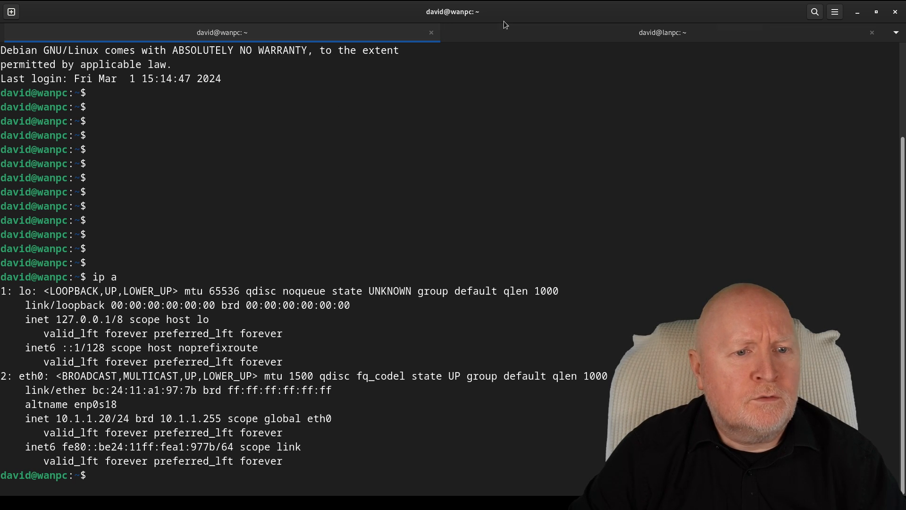
- Scroll through the lanpc ping output to confirm 10.1.1.20 kept replying during the reboot
left_click(510, 33)
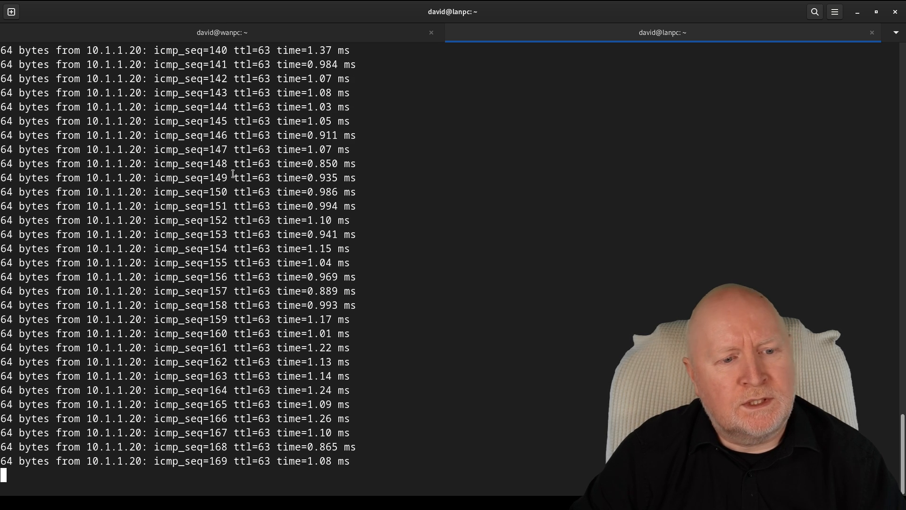
scroll(543, 279, "up", 20)
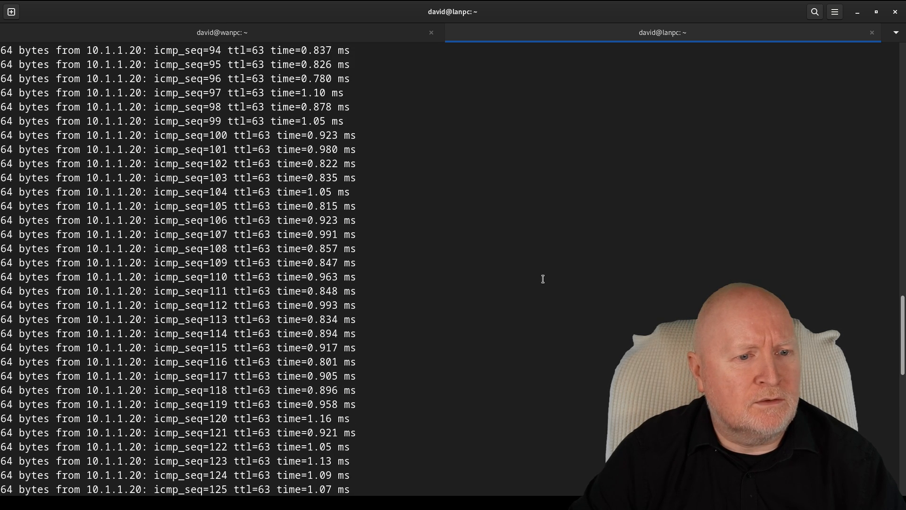
scroll(543, 279, "down", 20)
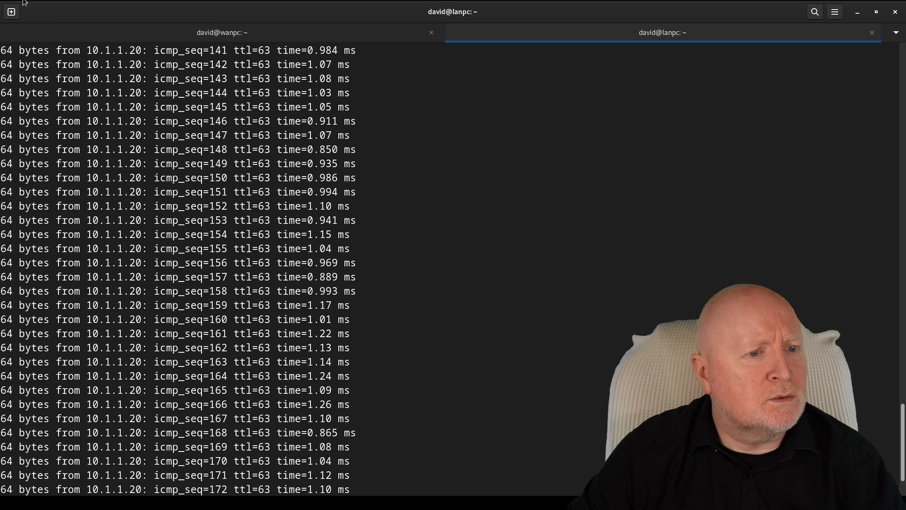
key("super")
- Log into the rebooted primary firewall as root with the account password
left_click(240, 216)
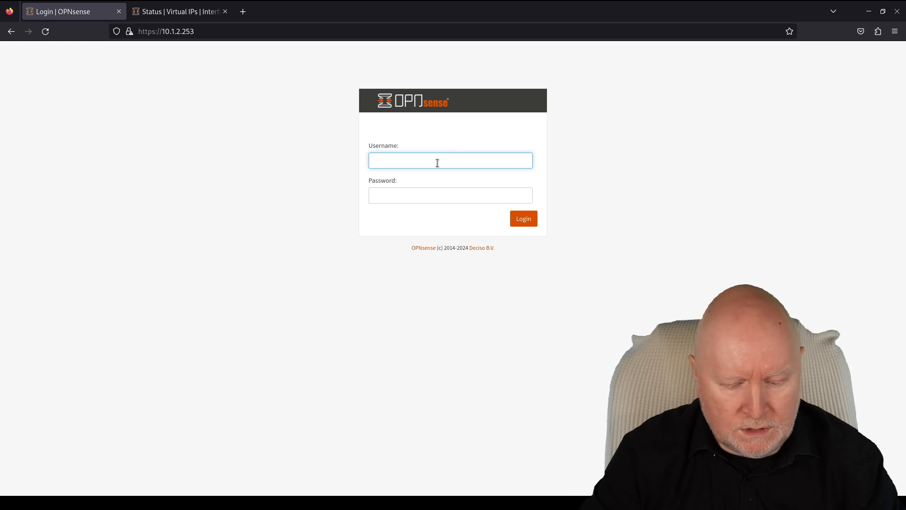
type("root")
key("Tab")
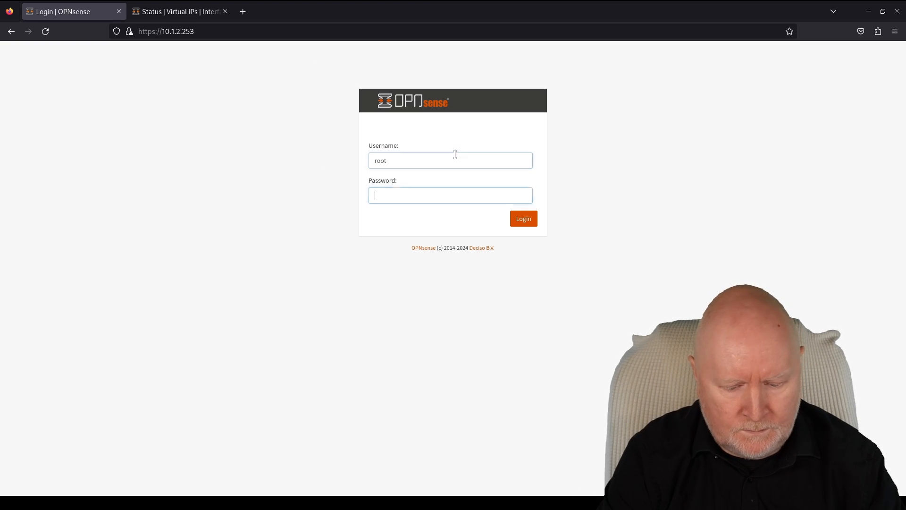
type("*********")
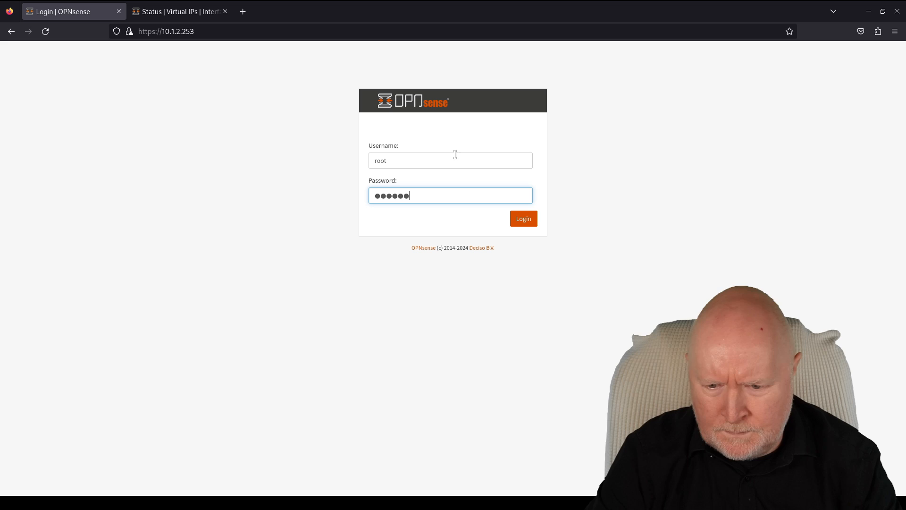
key("Return")
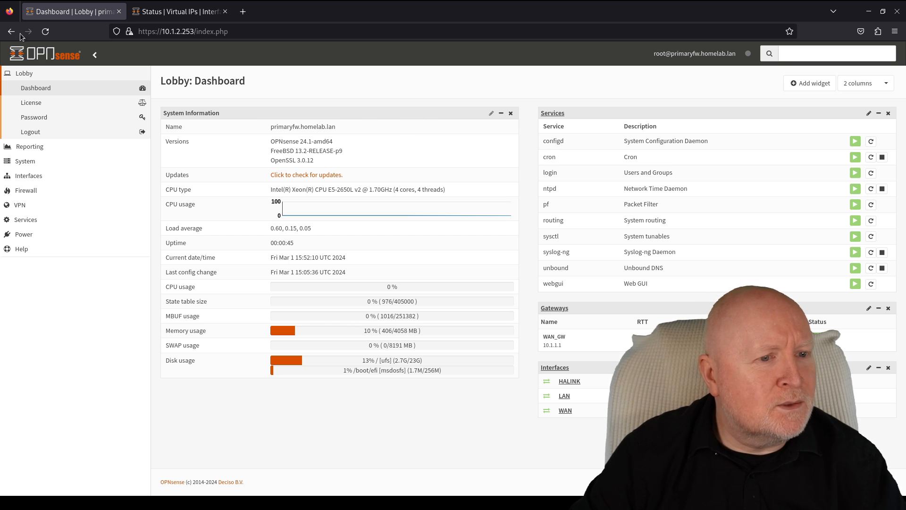
- Refresh the backup firewall's CARP status, which still holds MASTER
left_click(180, 14)
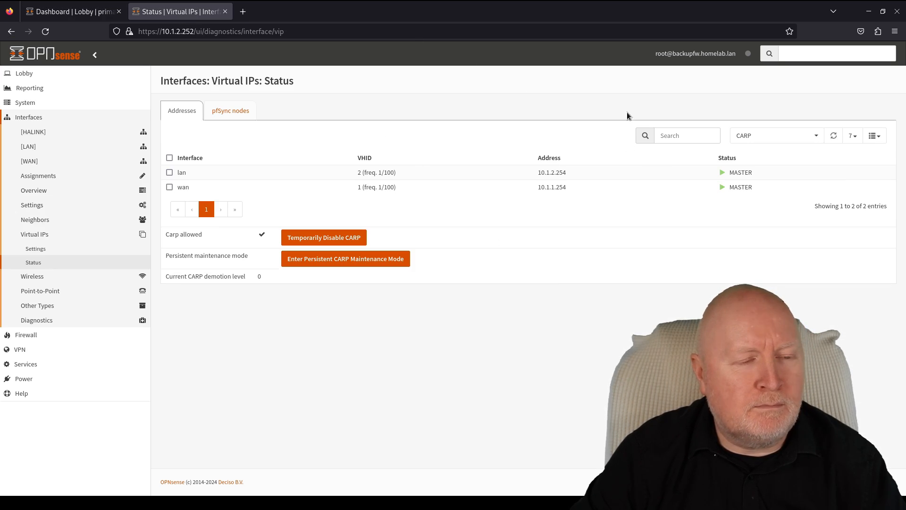
left_click(47, 31)
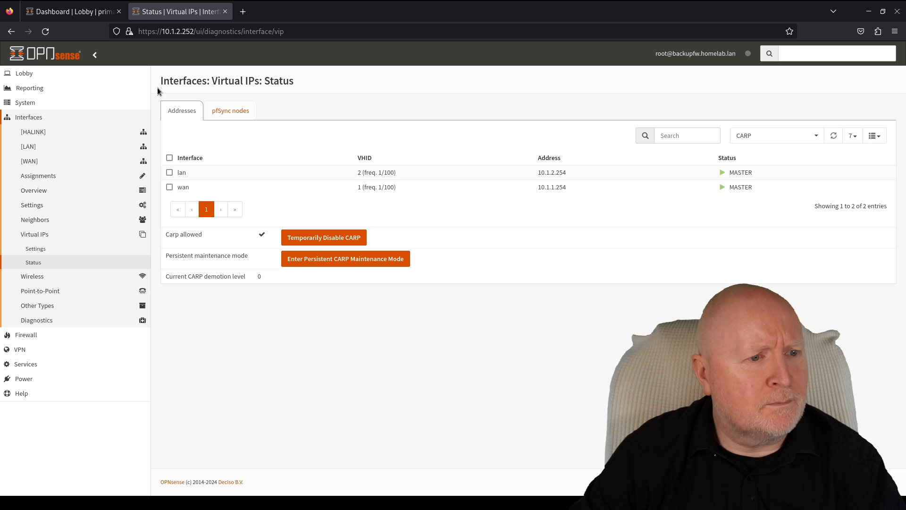
left_click(52, 34)
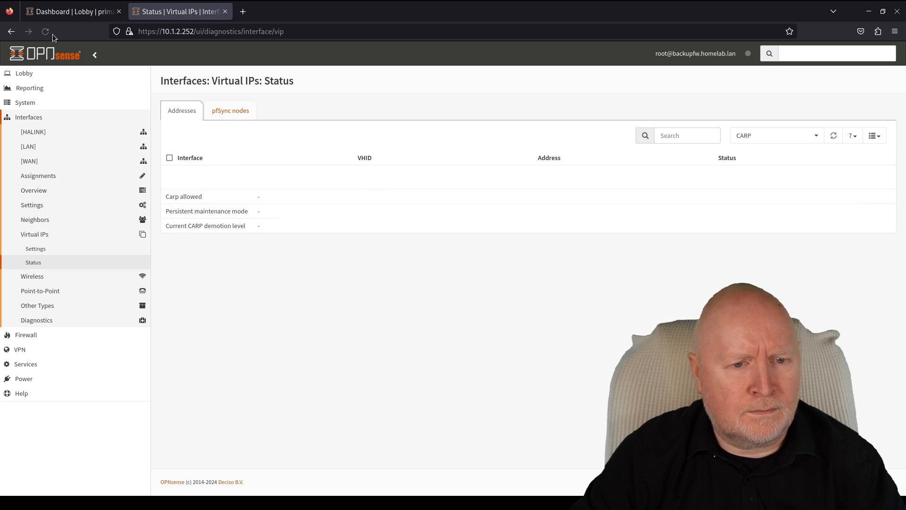
- Open the primary's Interfaces > Virtual IPs > Status, showing lan and wan BACKUP at demotion 240
left_click(47, 10)
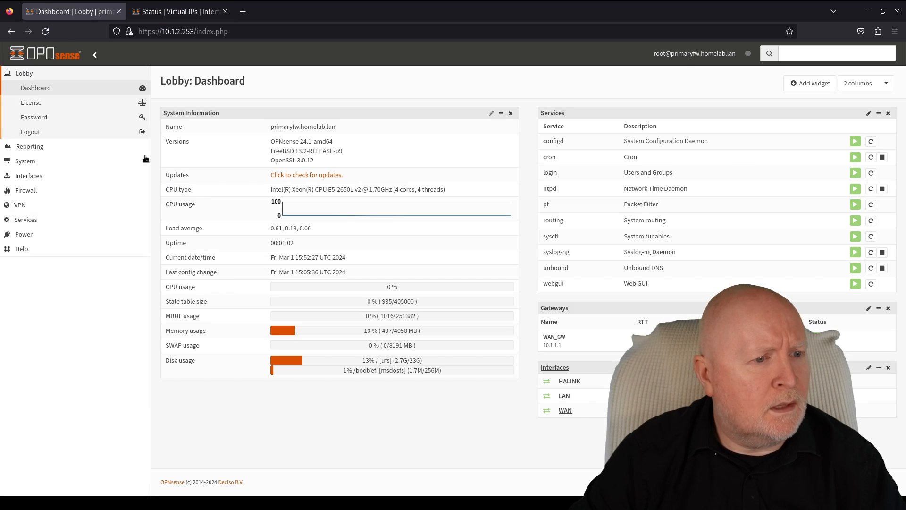
left_click(57, 176)
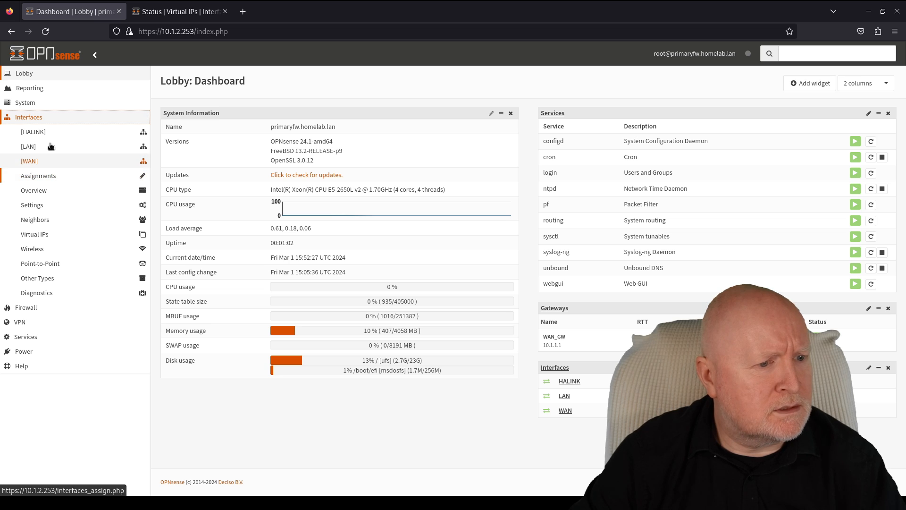
left_click(48, 239)
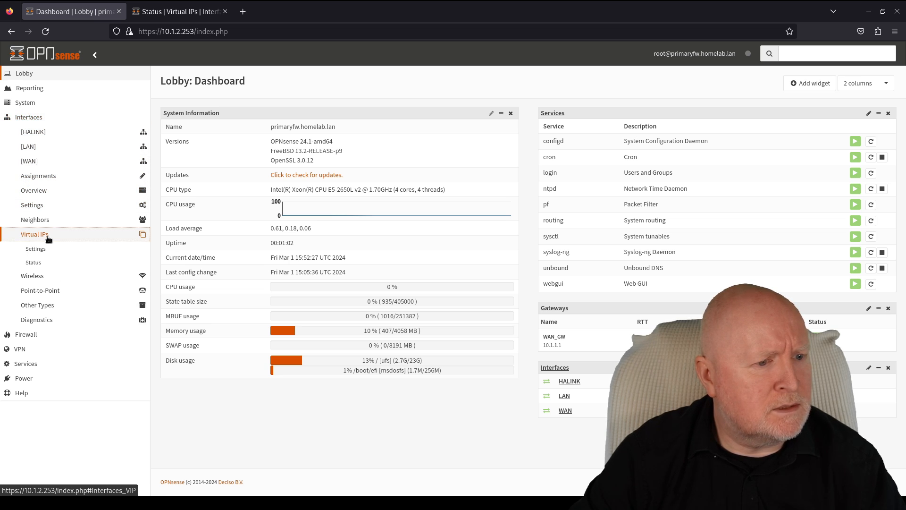
left_click(41, 268)
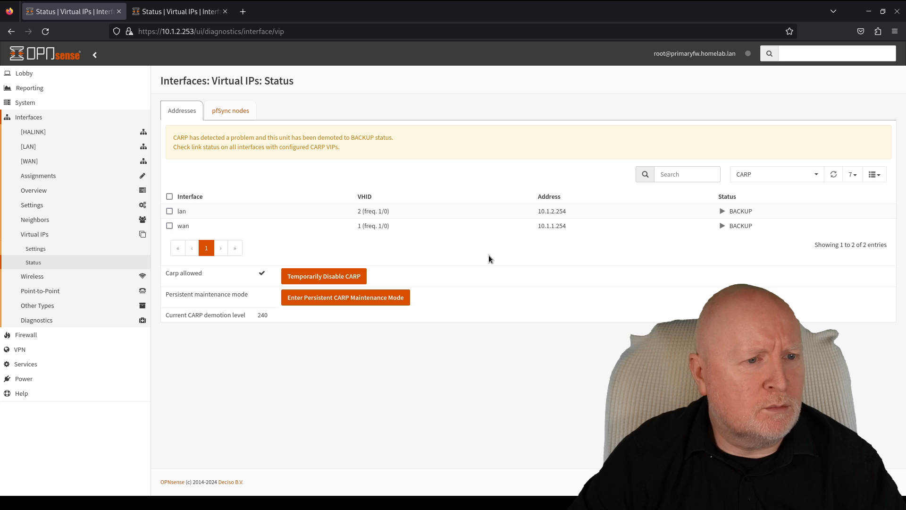
- Re-check the backup's CARP status and return to the primary's status page
left_click(155, 14)
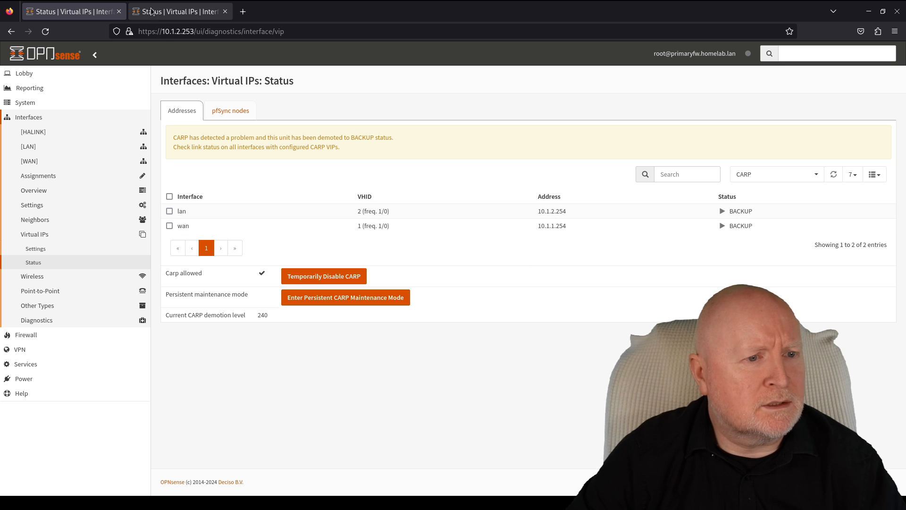
left_click(39, 35)
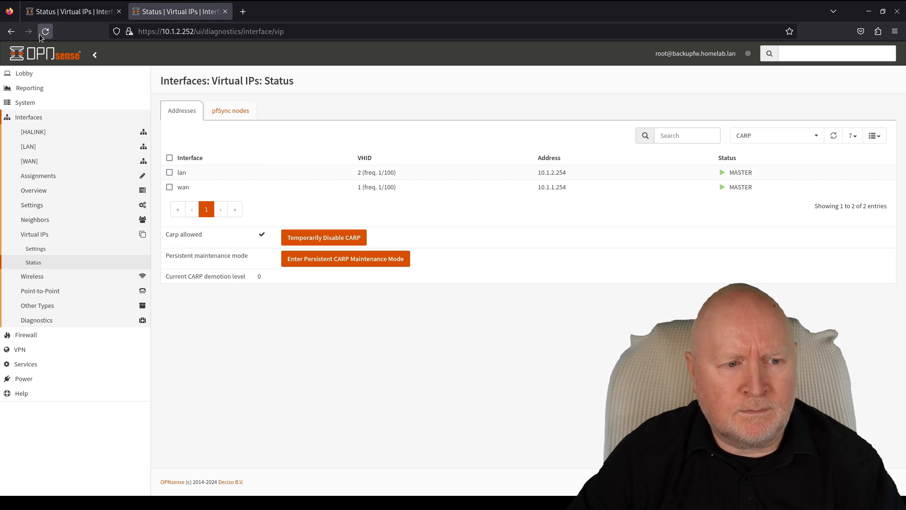
left_click(92, 16)
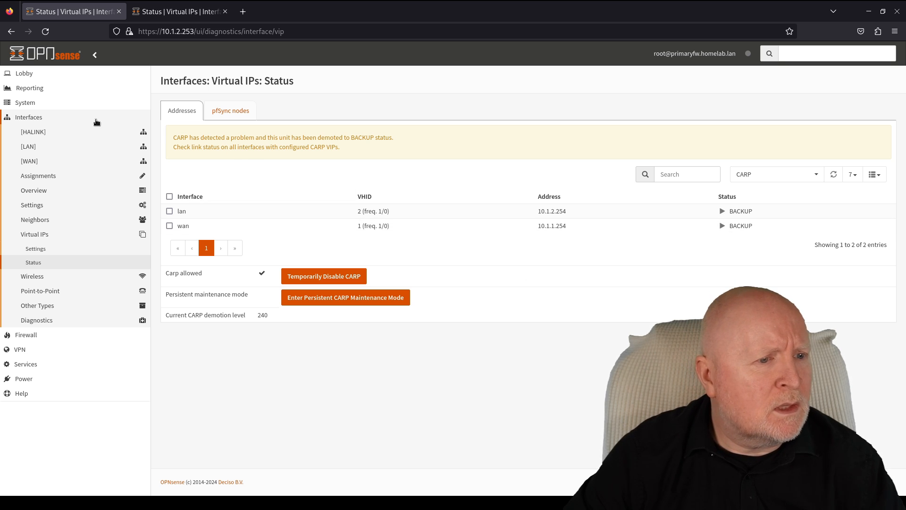
- Check the primary for firmware updates, reporting version 24.1 and an unresolvable package host
left_click(44, 103)
left_click(43, 147)
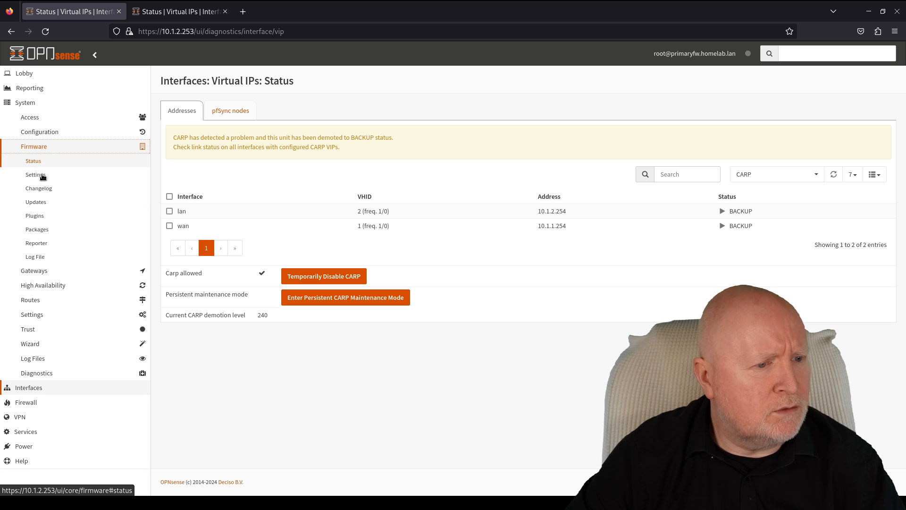
left_click(53, 203)
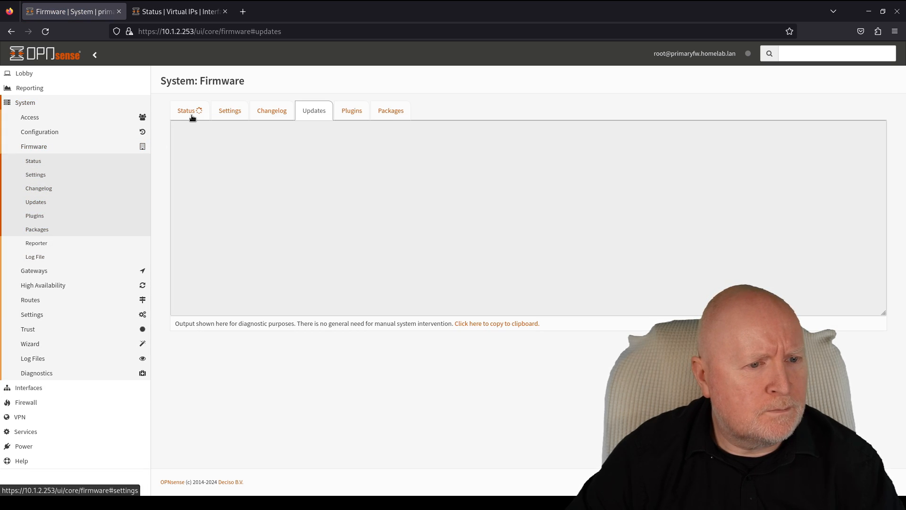
left_click(192, 114)
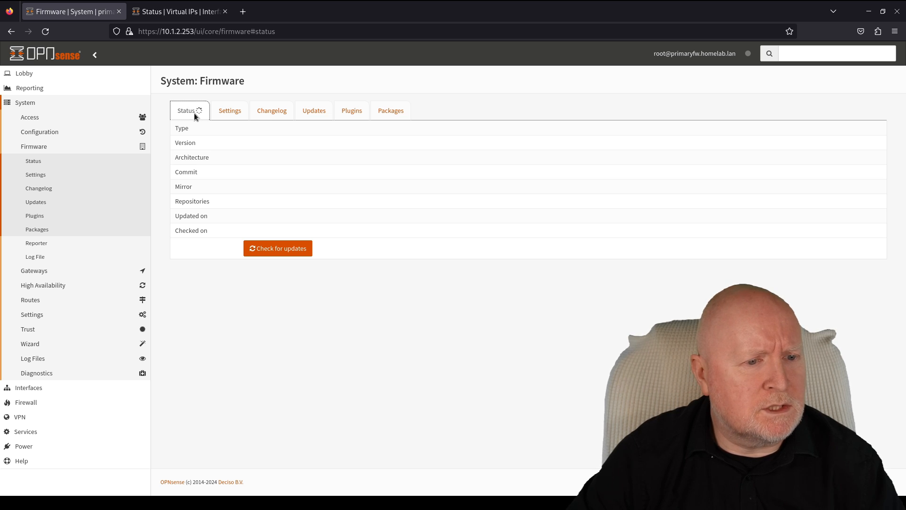
left_click(282, 247)
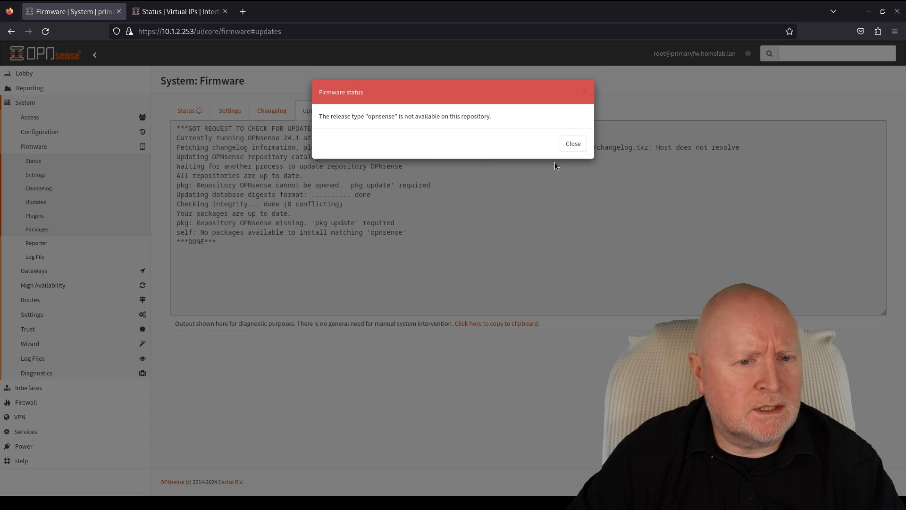
left_click(573, 143)
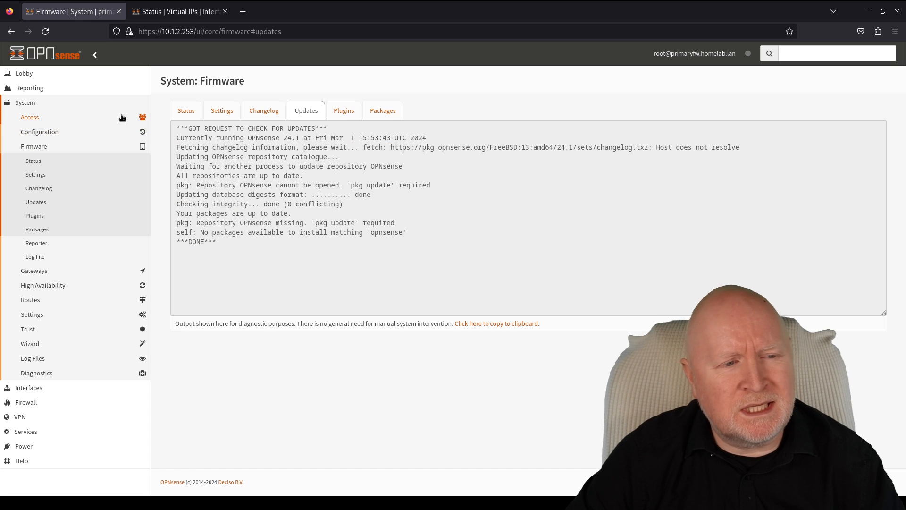
left_click(186, 112)
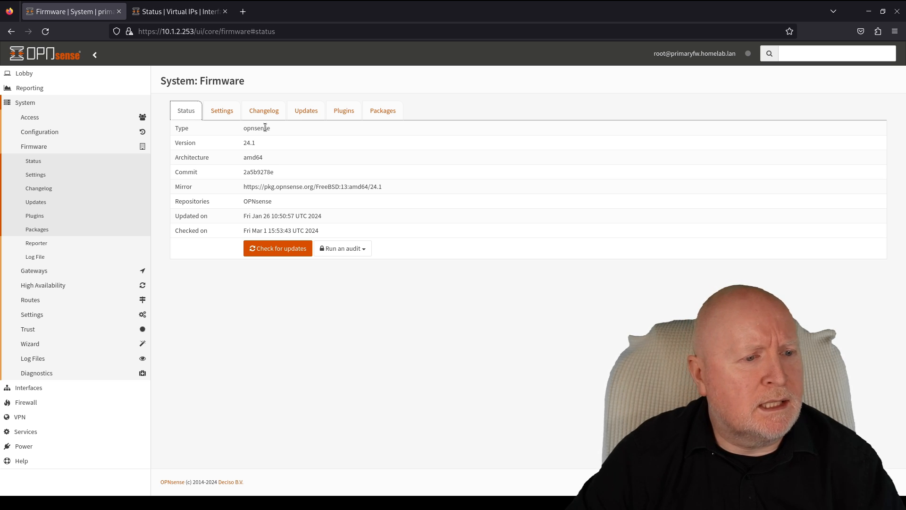
- Return to the primary's Virtual IPs Status, still BACKUP at demotion level 240
left_click(58, 387)
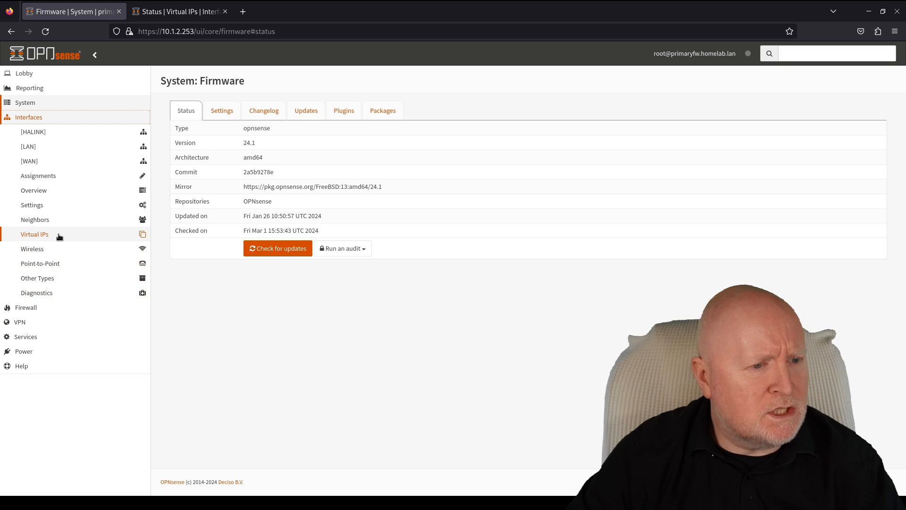
left_click(55, 236)
left_click(48, 263)
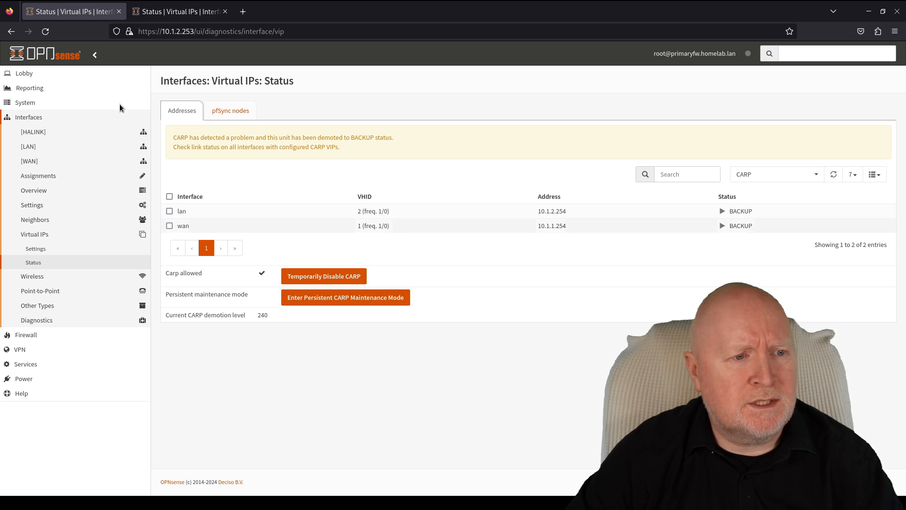
left_click(179, 15)
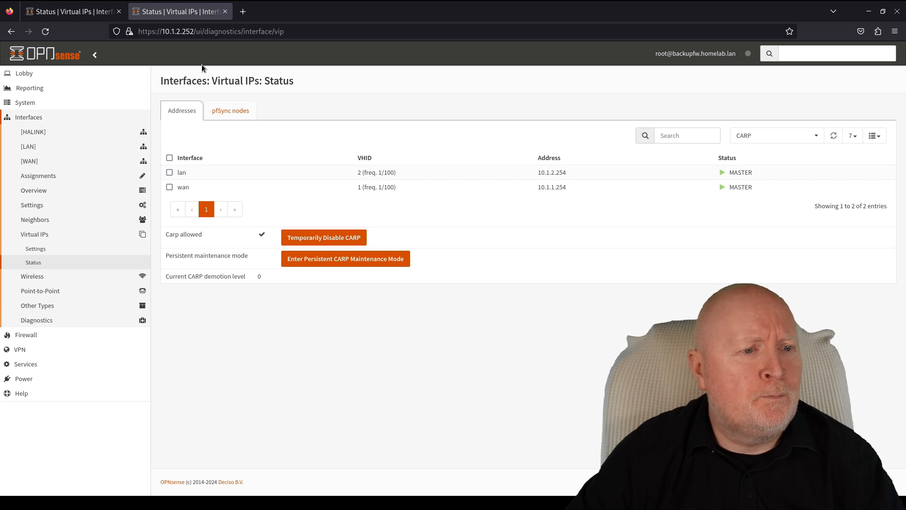
left_click(54, 13)
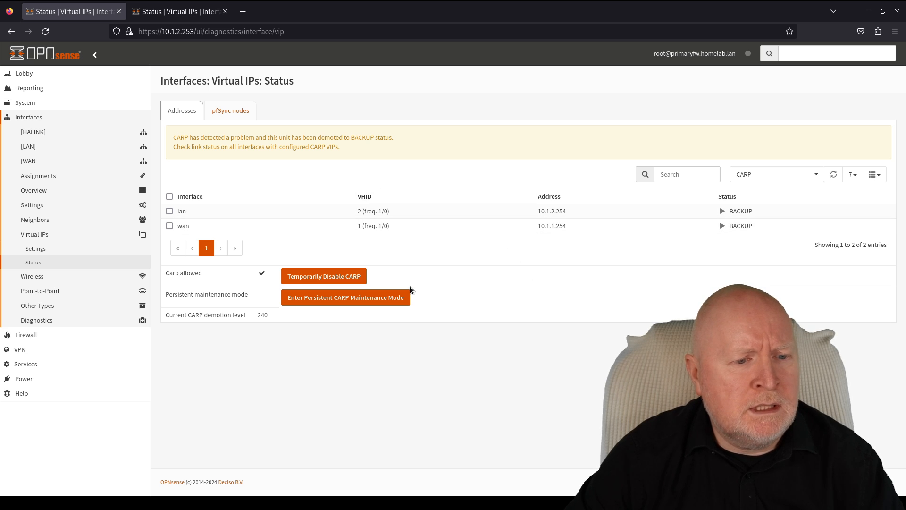
- Enter and leave persistent CARP maintenance mode, returning the primary to MASTER at demotion 0
left_click(385, 298)
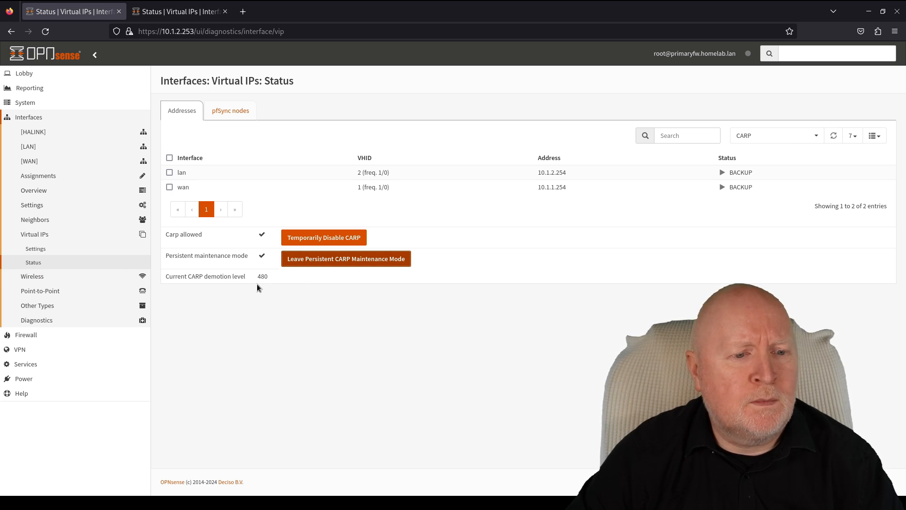
left_click(303, 260)
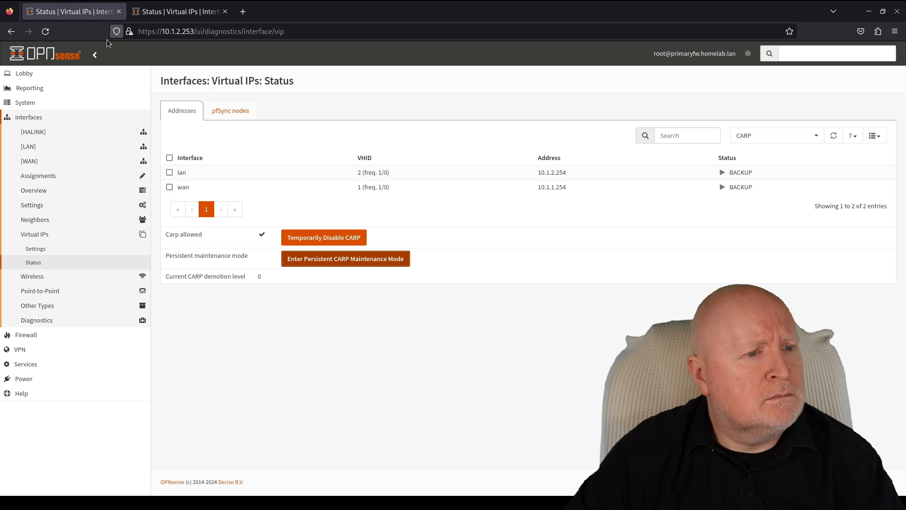
left_click(46, 32)
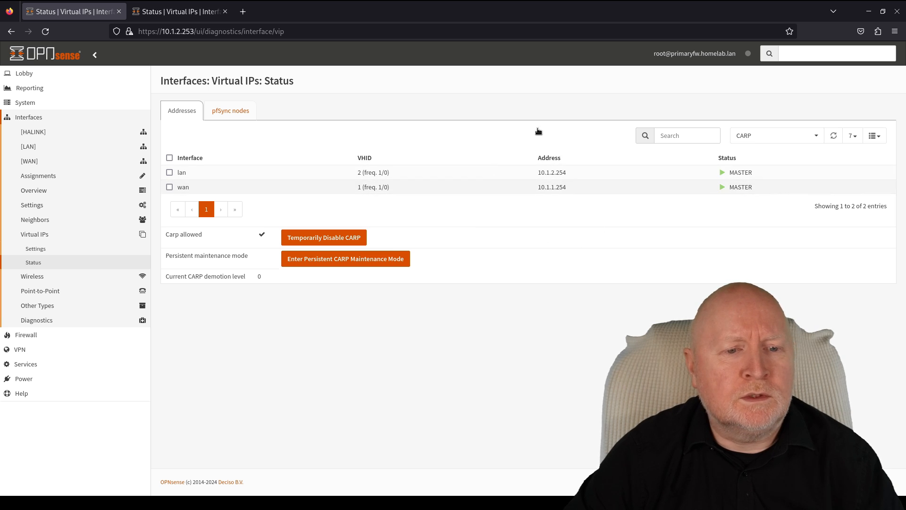
left_click(185, 14)
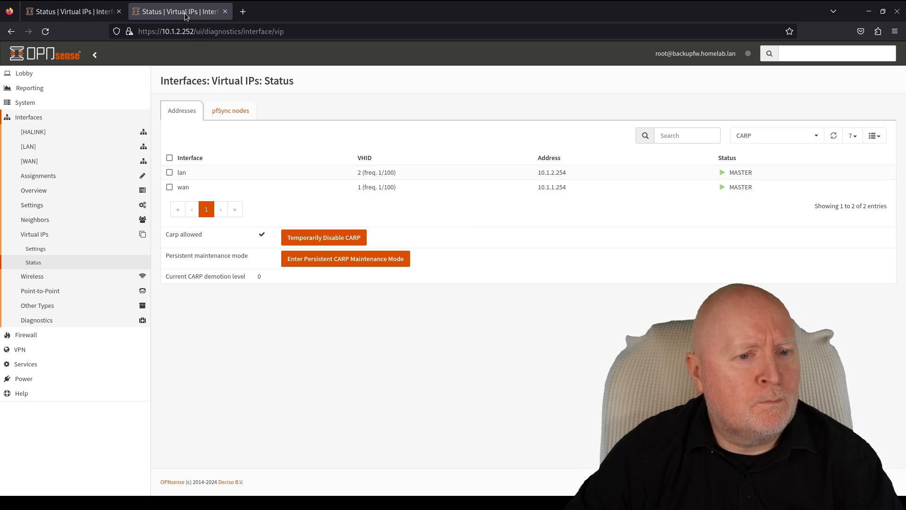
- Reload backupfw's CARP status, then view primaryfw's status with lan and wan as MASTER
left_click(45, 31)
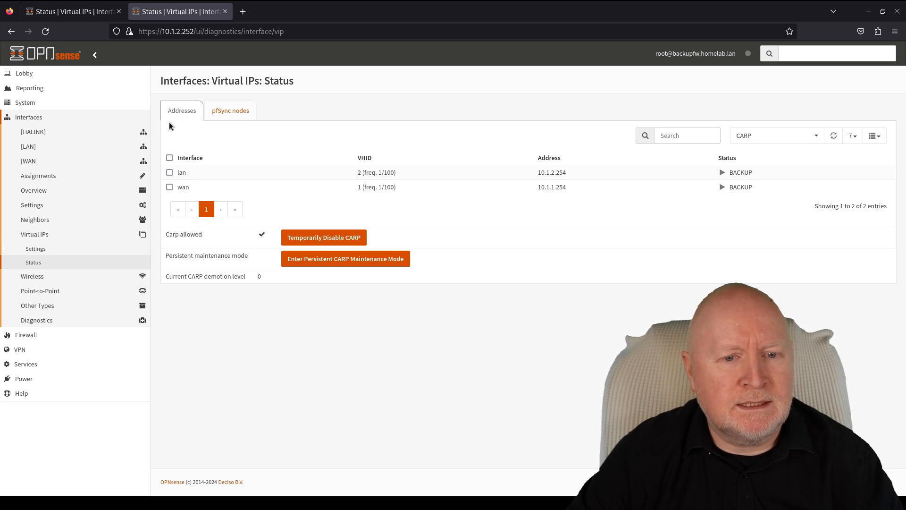
left_click(61, 11)
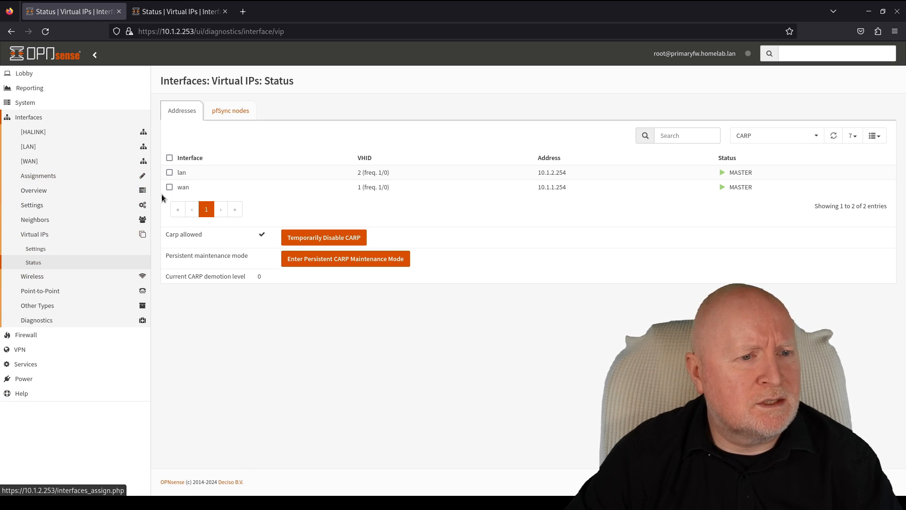
- Recheck backupfw's CARP status, then open primaryfw's Virtual IP settings list
left_click(187, 13)
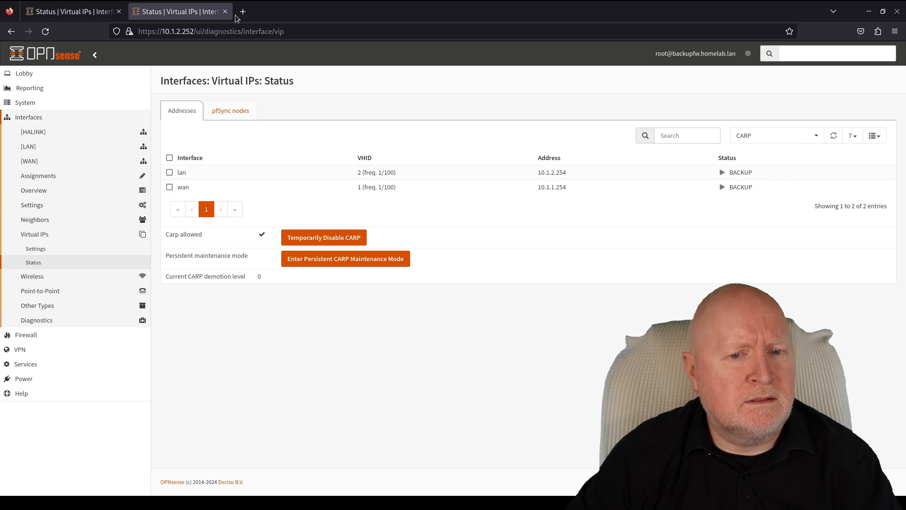
left_click(63, 10)
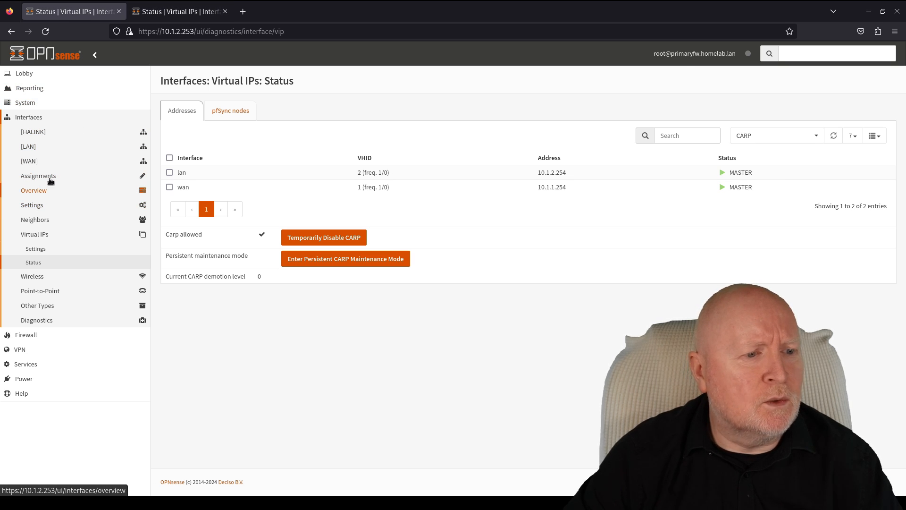
left_click(40, 207)
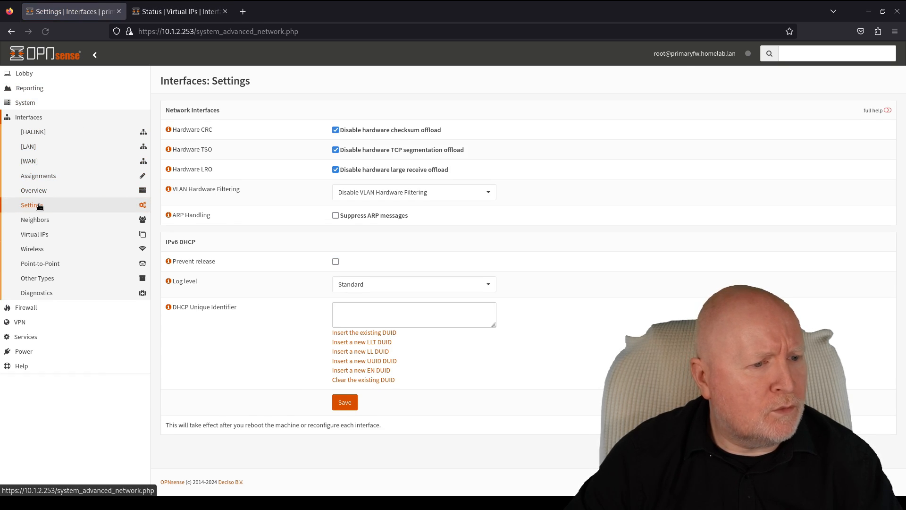
left_click(36, 233)
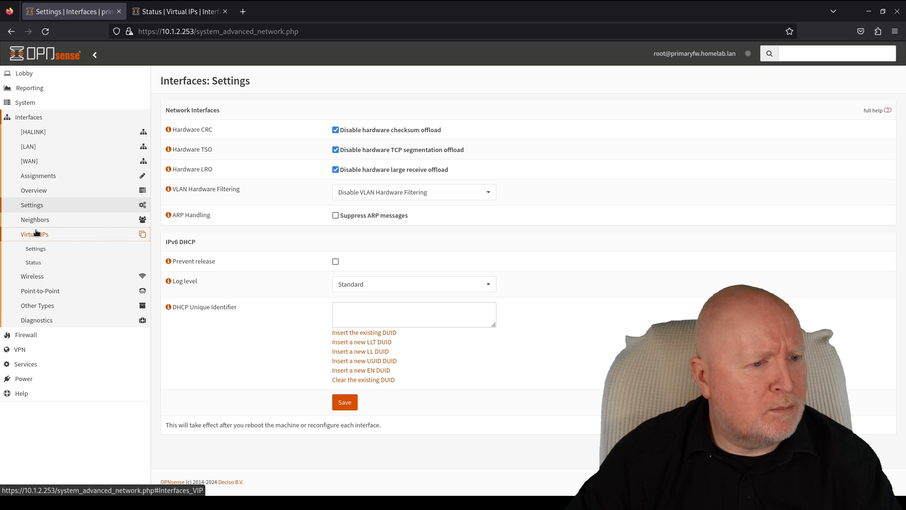
left_click(38, 254)
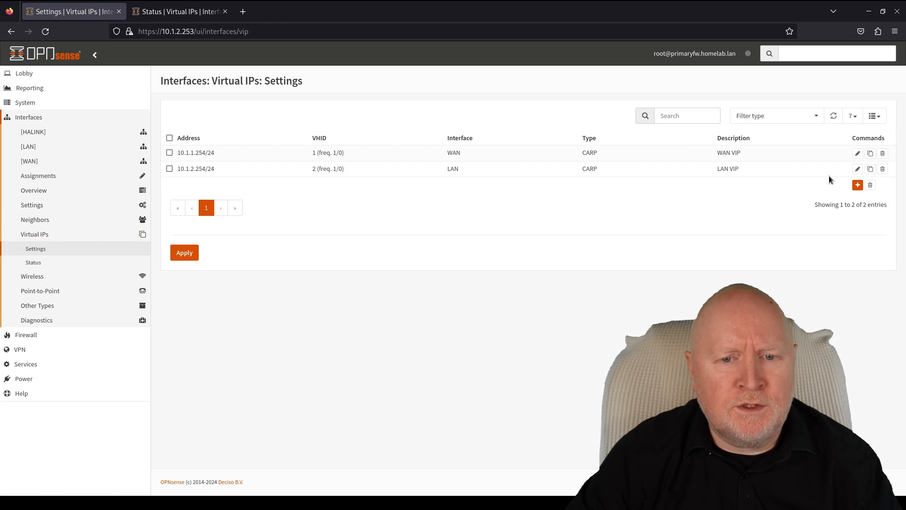
- Inspect the primary WAN VIP's advanced fields to confirm advskew 0, closing without saving
left_click(859, 153)
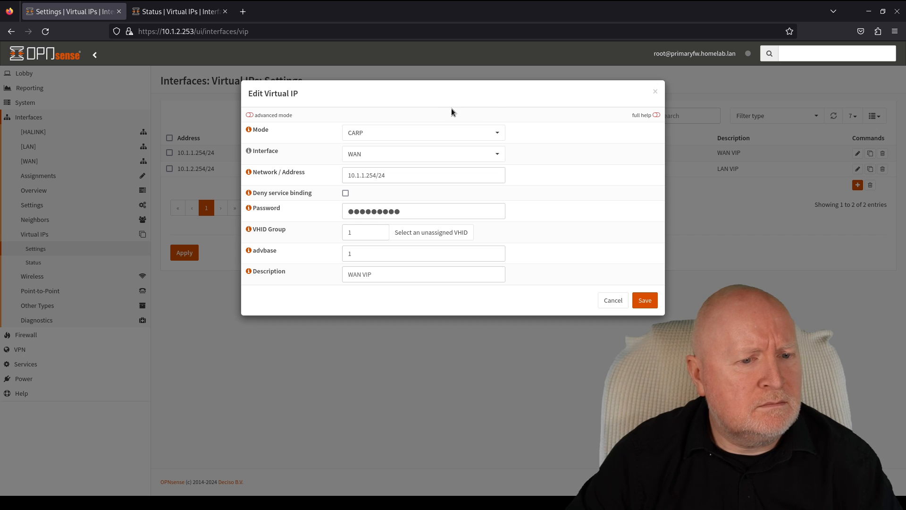
left_click(249, 115)
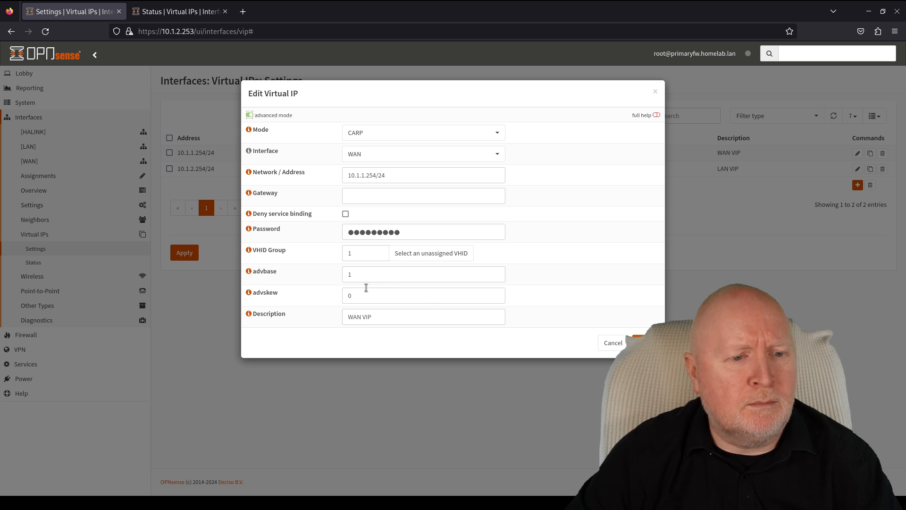
left_click(250, 115)
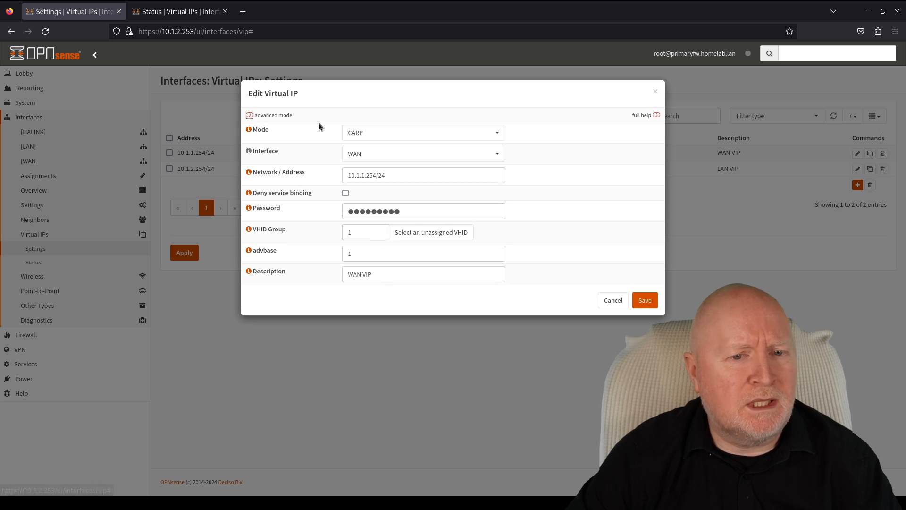
left_click(655, 93)
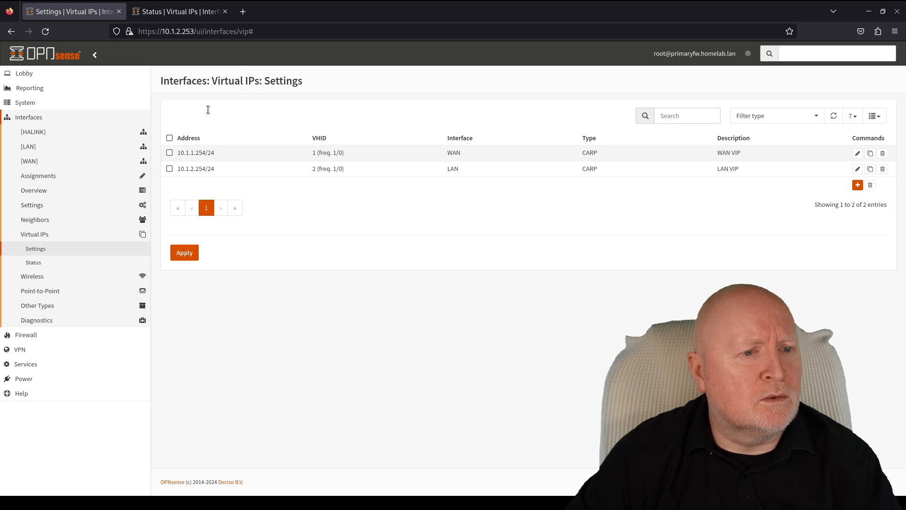
left_click(211, 17)
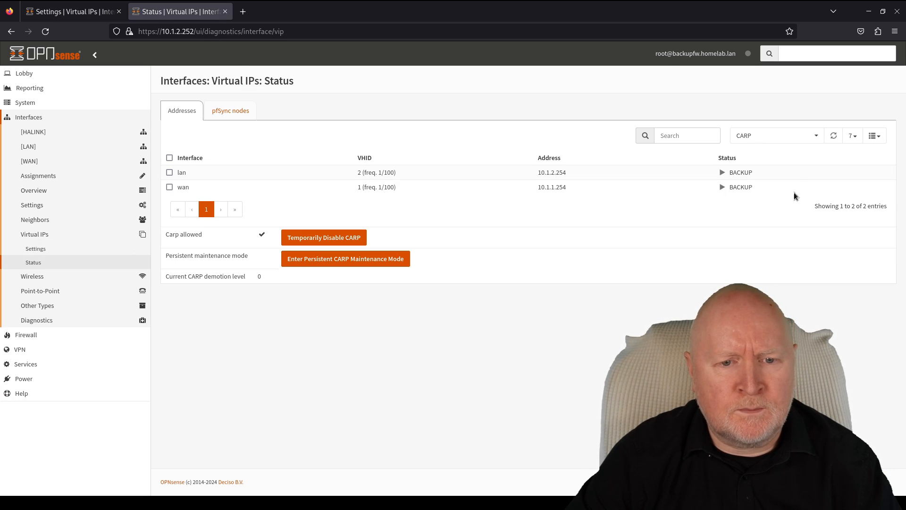
- Open backupfw's Virtual IP settings and confirm its WAN VIP advskew is 100, without saving
left_click(55, 248)
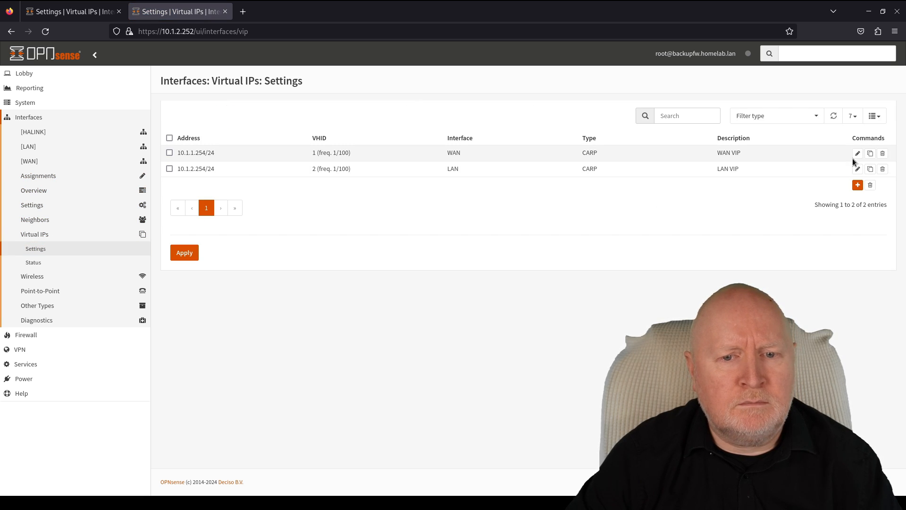
left_click(858, 154)
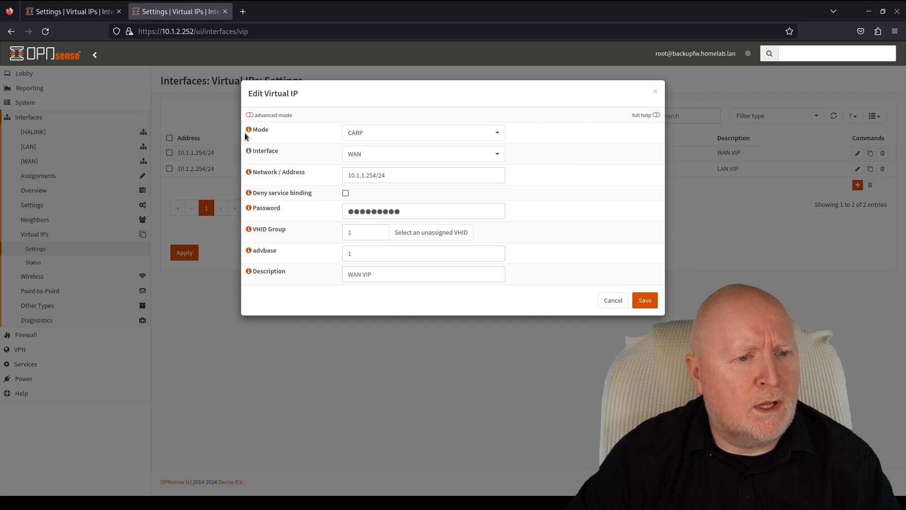
left_click(249, 115)
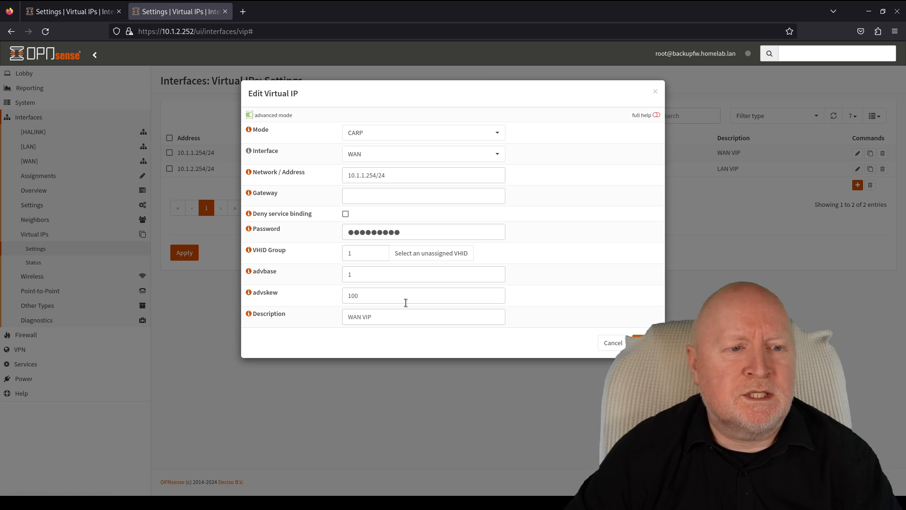
left_click(250, 116)
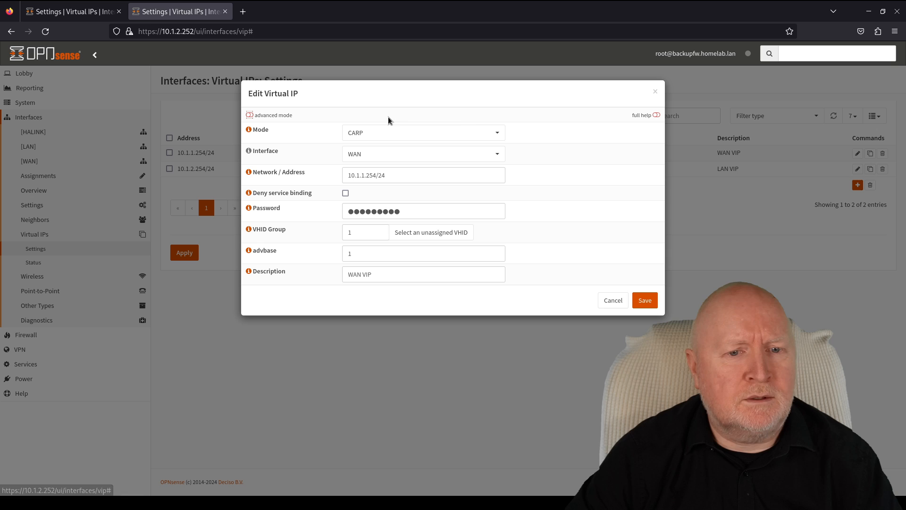
left_click(656, 92)
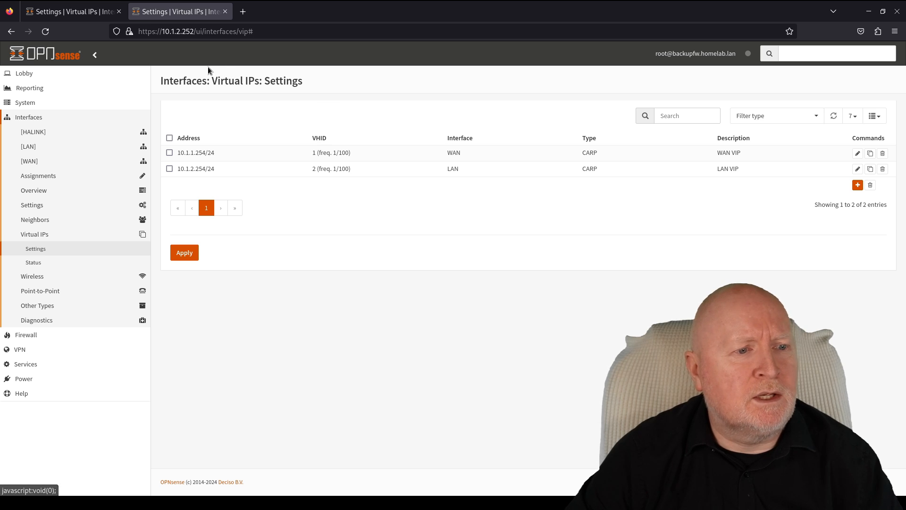
left_click(81, 15)
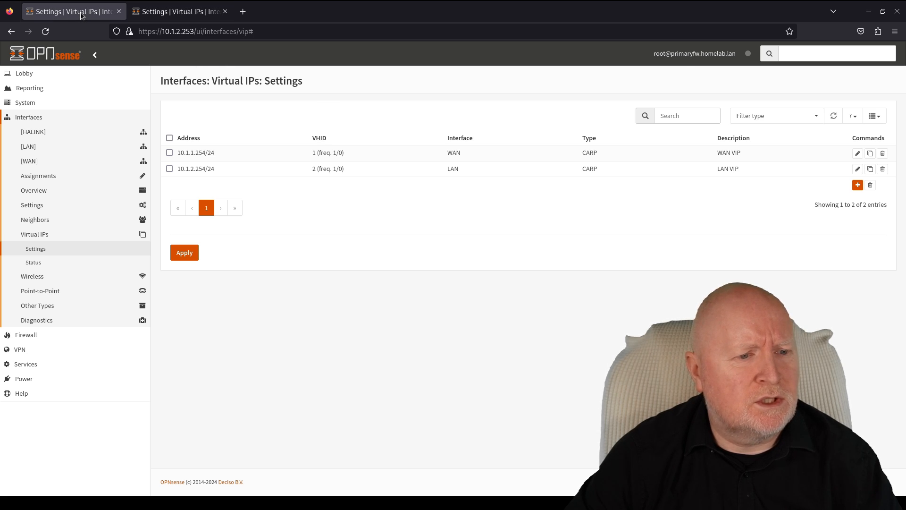
left_click(16, 0)
- Bring the terminal forward and scroll through the ongoing ping to 10.1.1.20
left_click(538, 237)
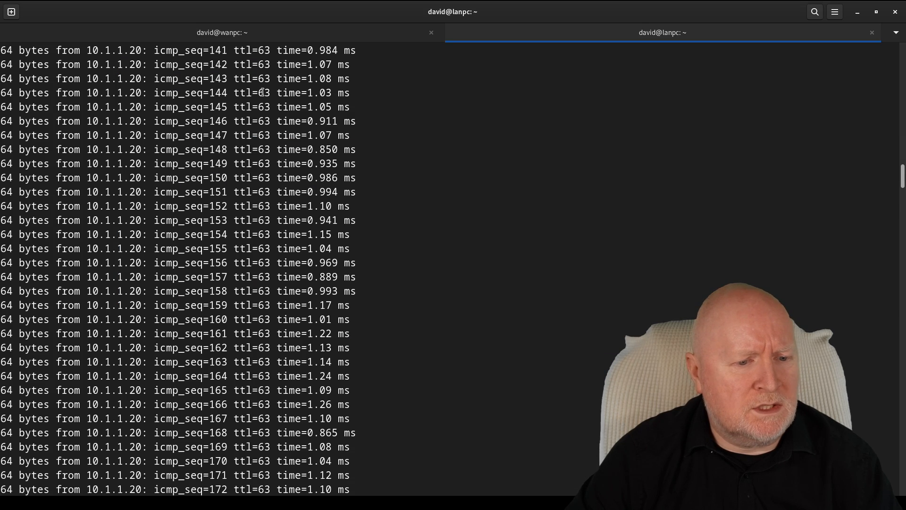
scroll(333, 312, "down", 10)
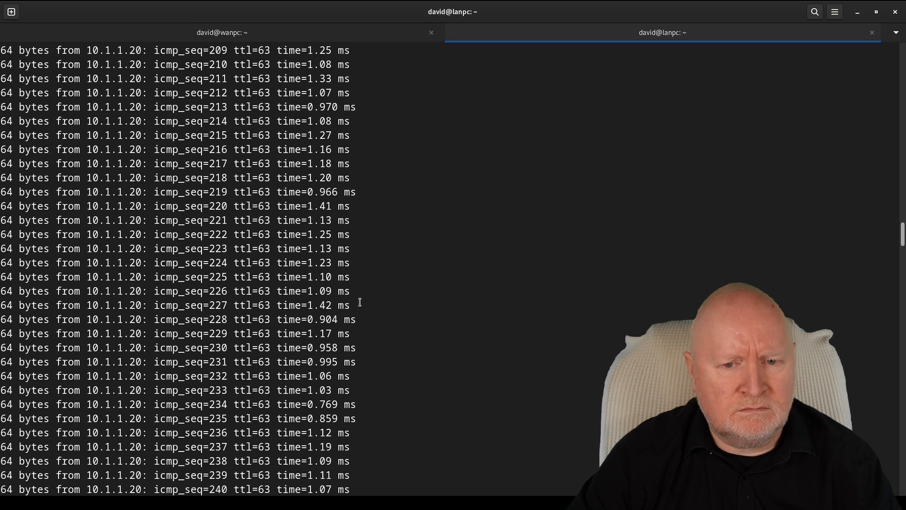
left_click_drag(900, 226, 888, 444)
- Run ip a in the wanpc session, showing eth0 at 10.1.1.20/24
left_click(344, 29)
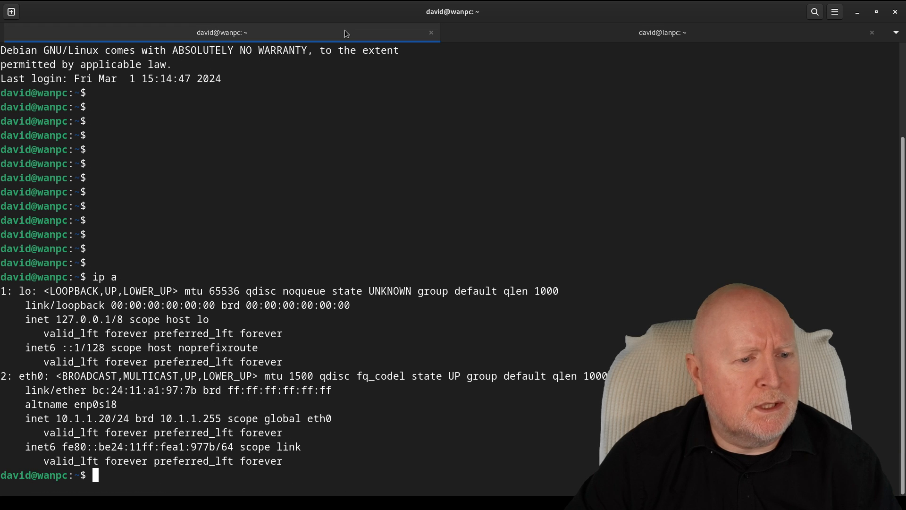
key("Return")
key("Return")
key("Return")
key("Return")
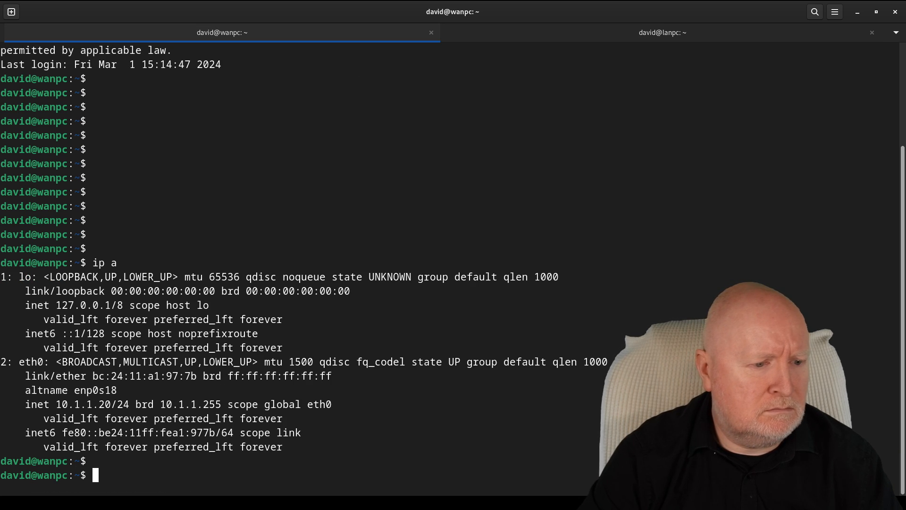
type("ip a")
key("Return")
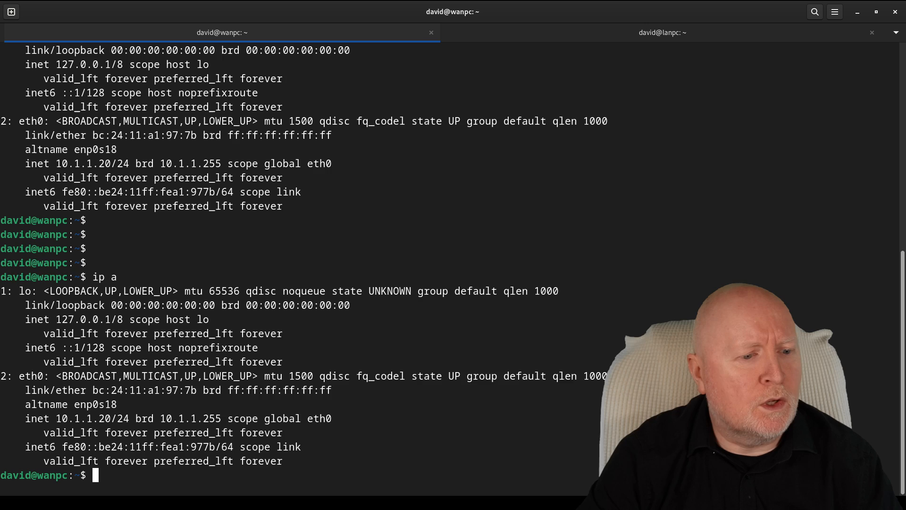
key("Return")
key("Return")
key("Return")
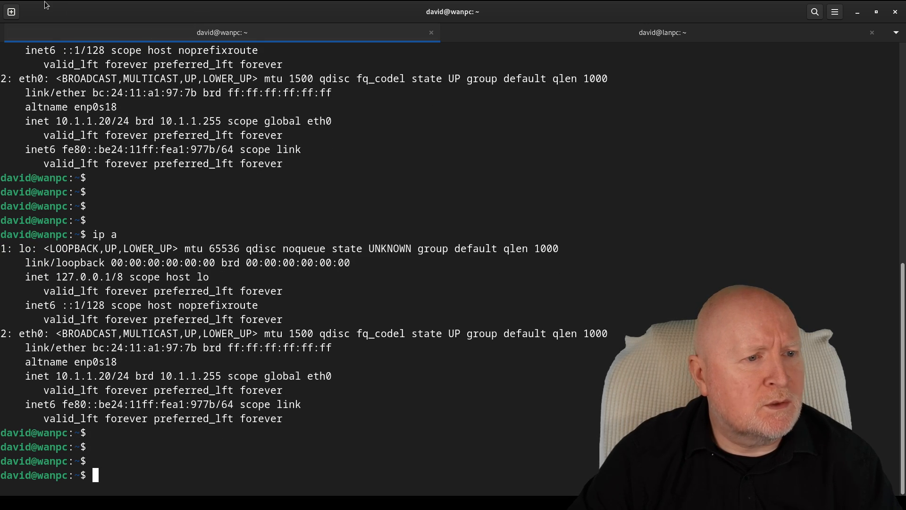
mouse_move(34, 0)
left_click(255, 230)
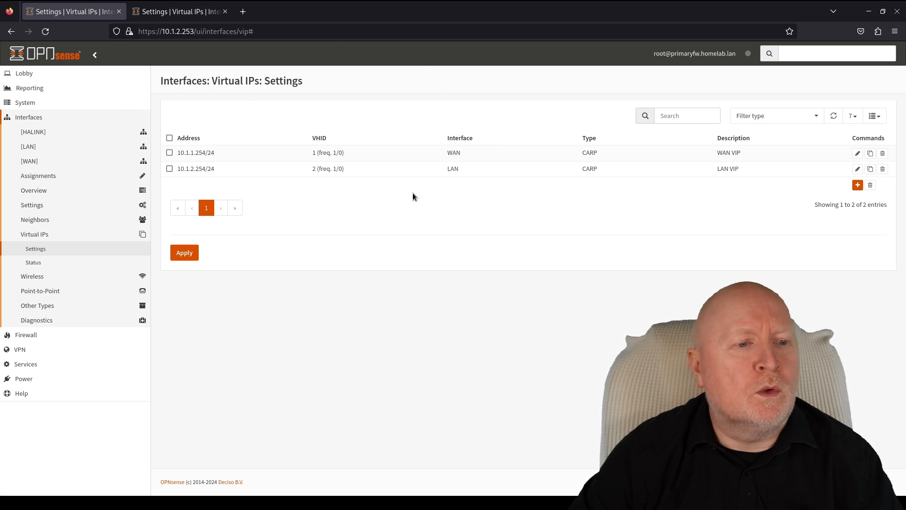
- Compare VHID frequencies between the backup and primary firewalls' Virtual IP settings
left_click(203, 16)
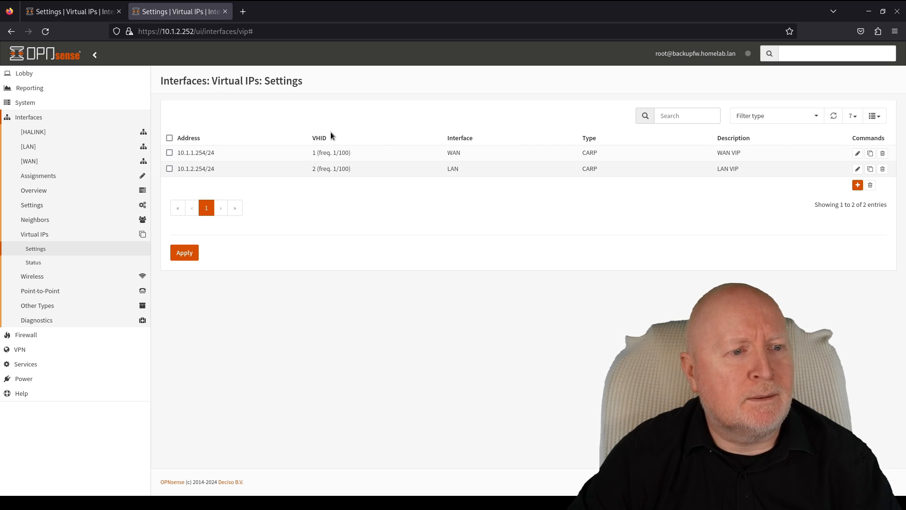
left_click(88, 17)
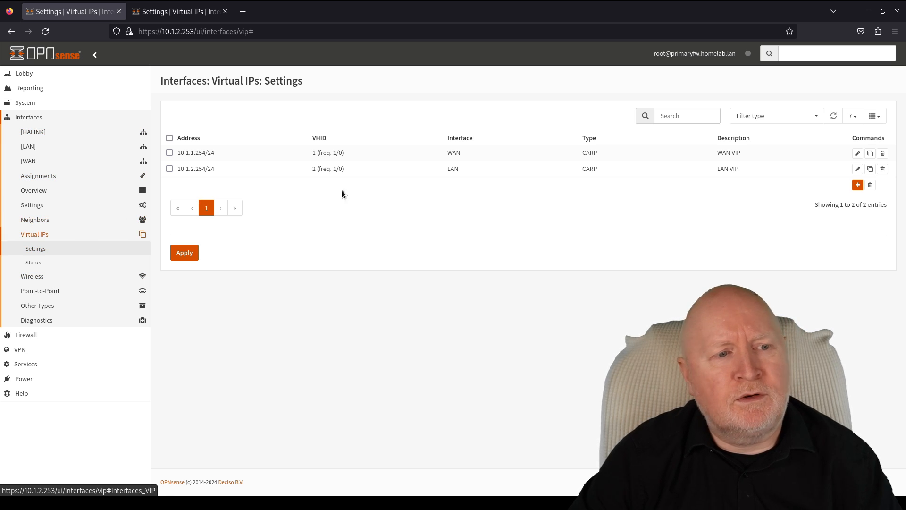
left_click(205, 16)
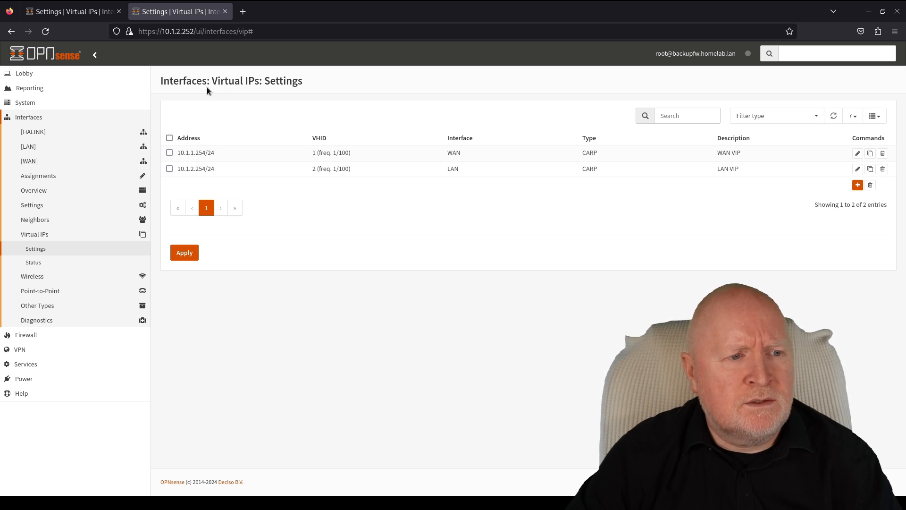
left_click(78, 16)
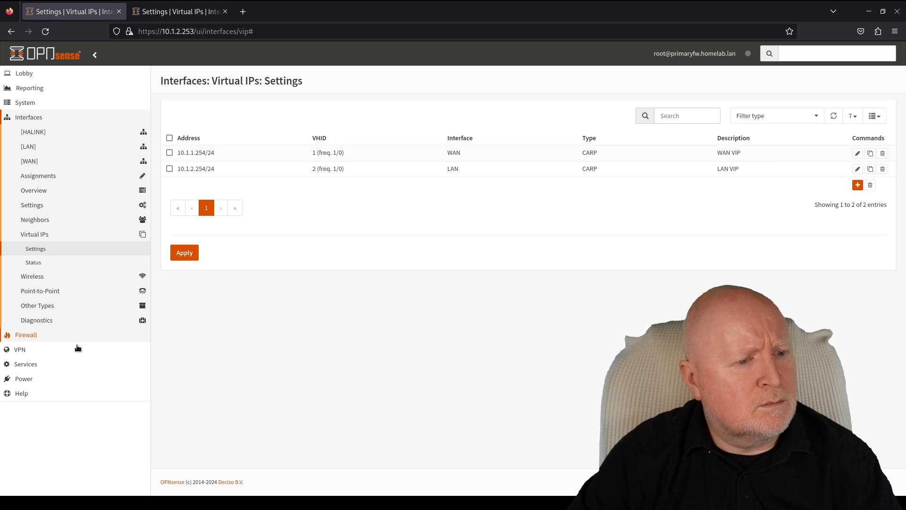
- Reboot the primary firewall from its power menu
left_click(67, 380)
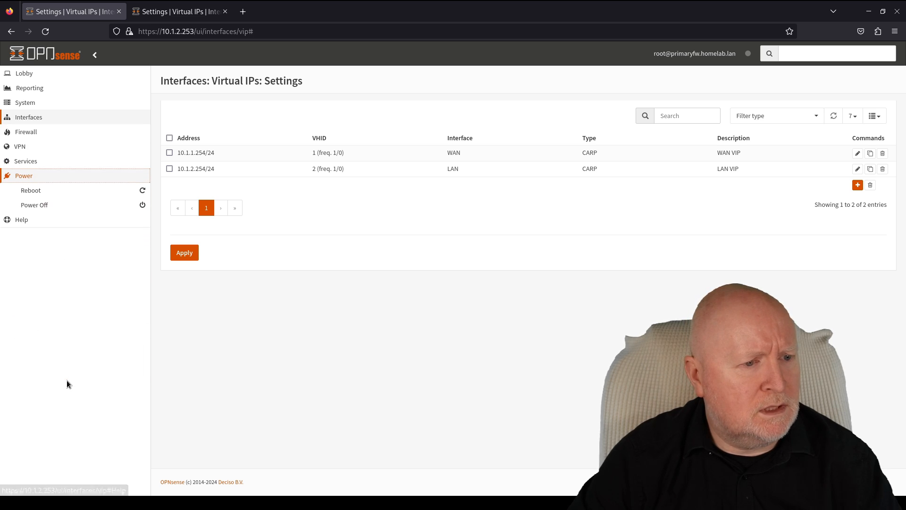
left_click(45, 196)
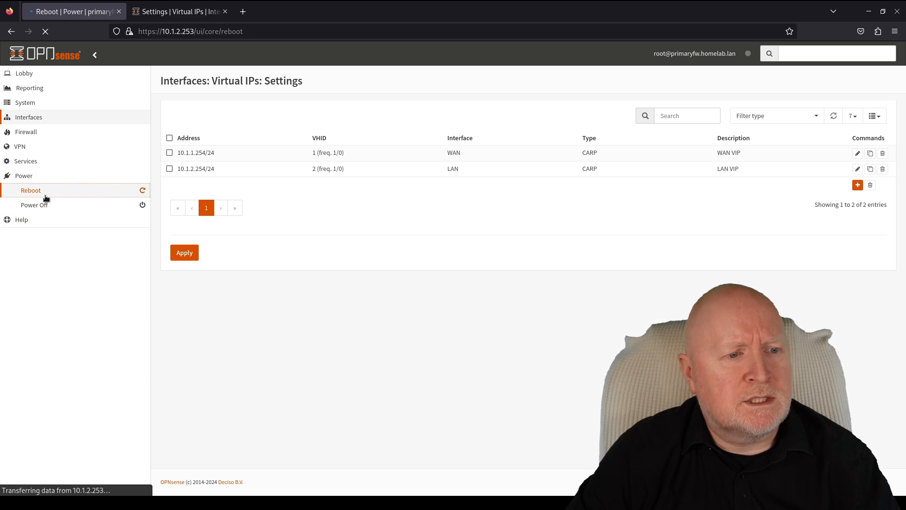
left_click(171, 124)
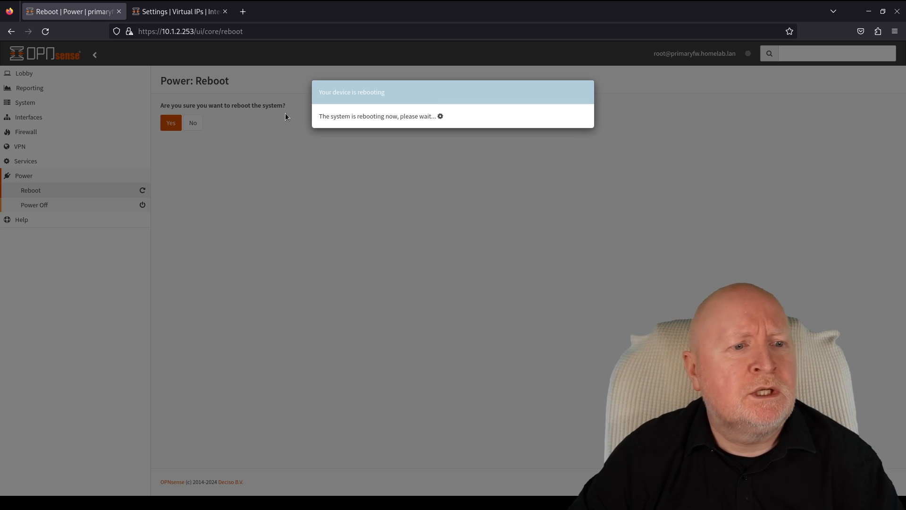
- Reload the backup's CARP status to confirm lan and wan have become MASTER
left_click(184, 8)
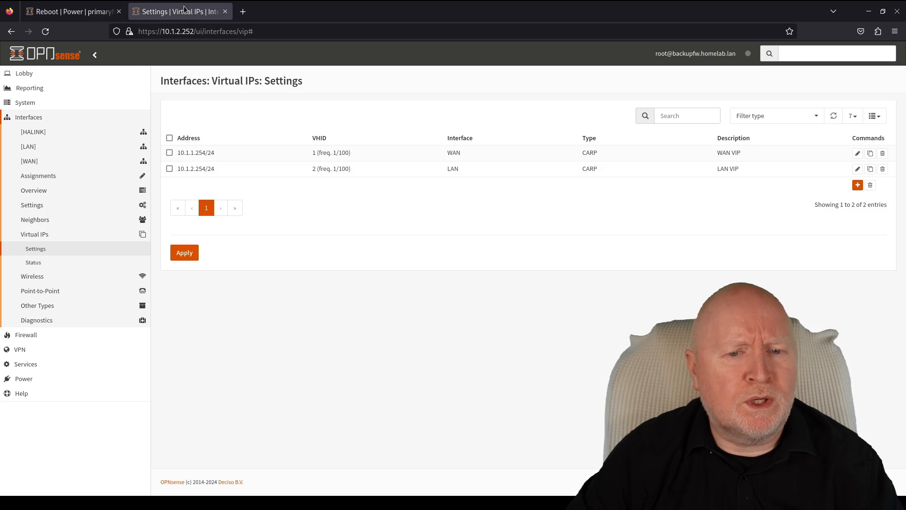
left_click(62, 263)
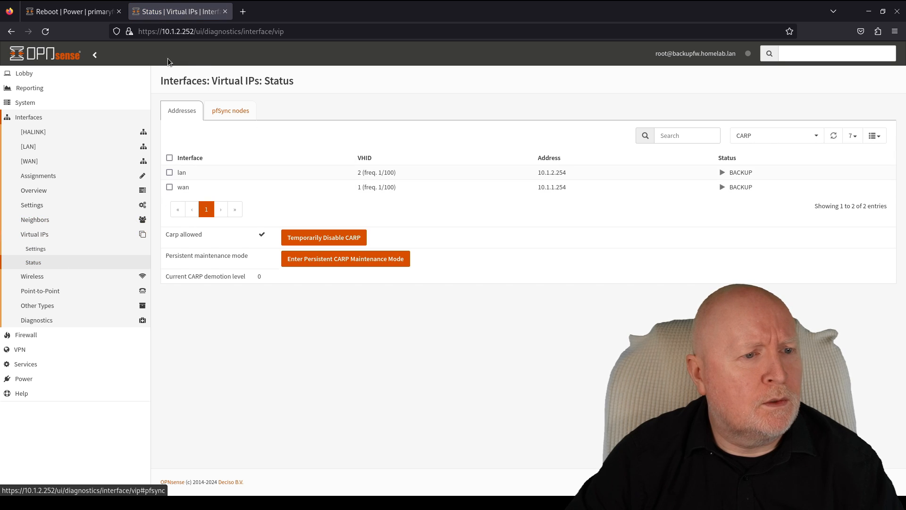
left_click(47, 31)
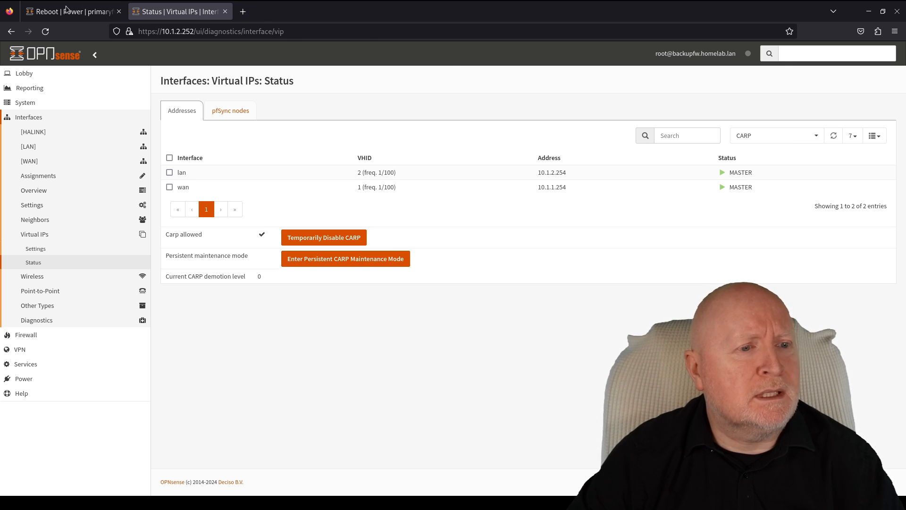
left_click(53, 13)
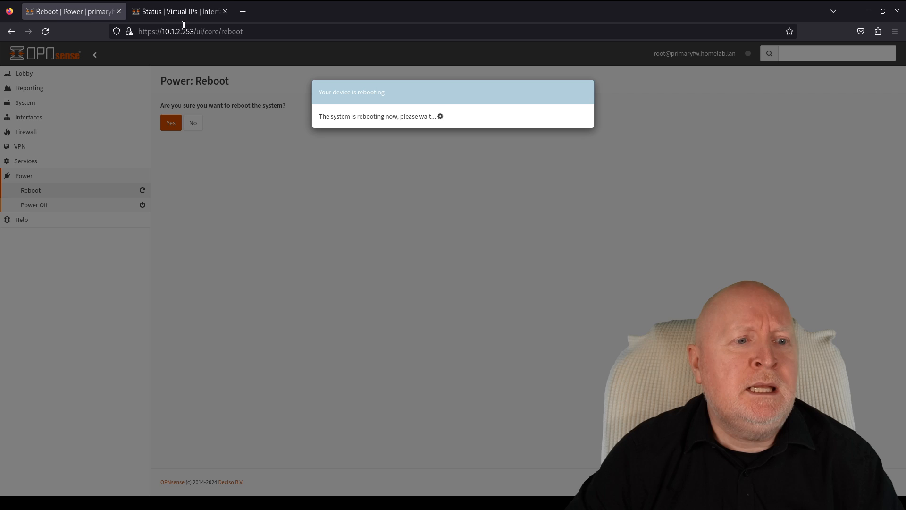
left_click(184, 11)
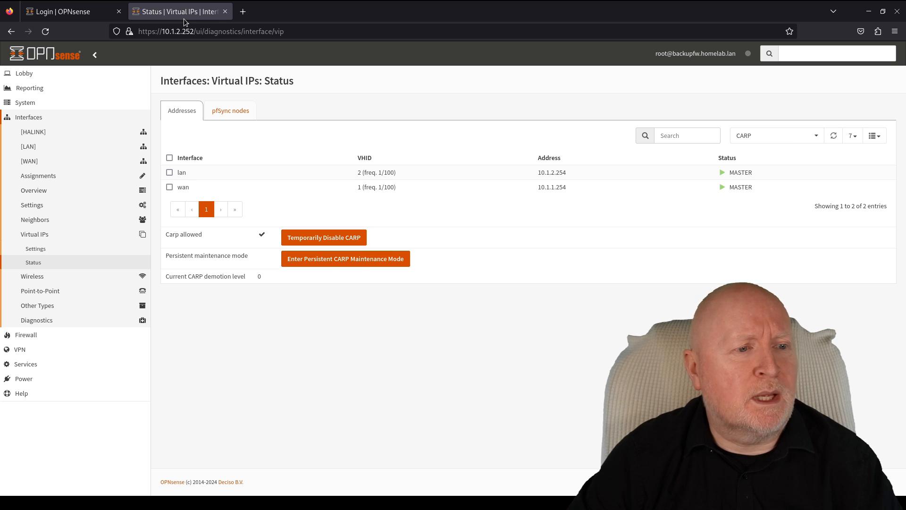
- Once the primary firewall is back up, log in to it as root
left_click(79, 16)
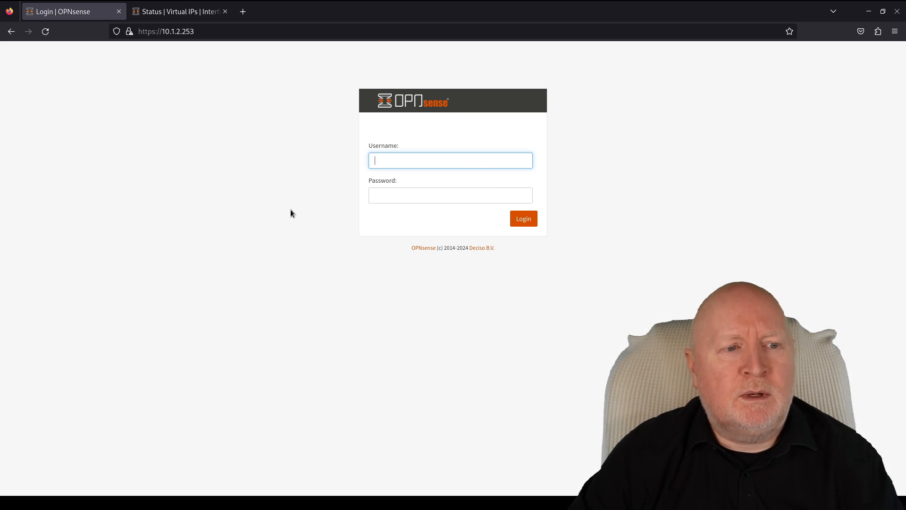
left_click(189, 17)
left_click(70, 8)
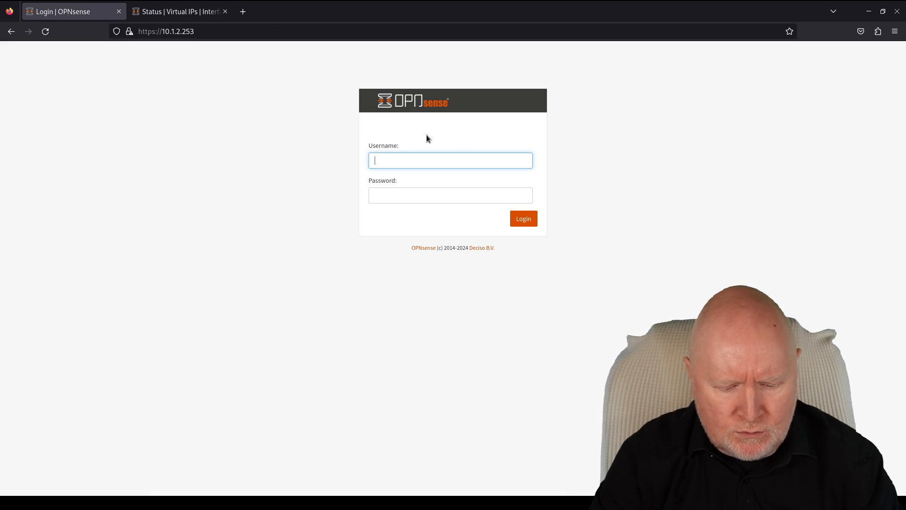
type("root")
key("Tab")
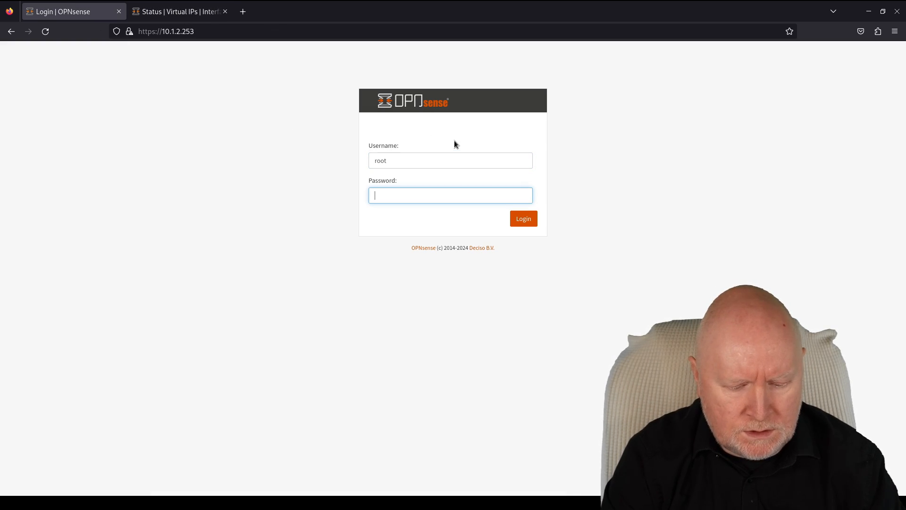
type("*********")
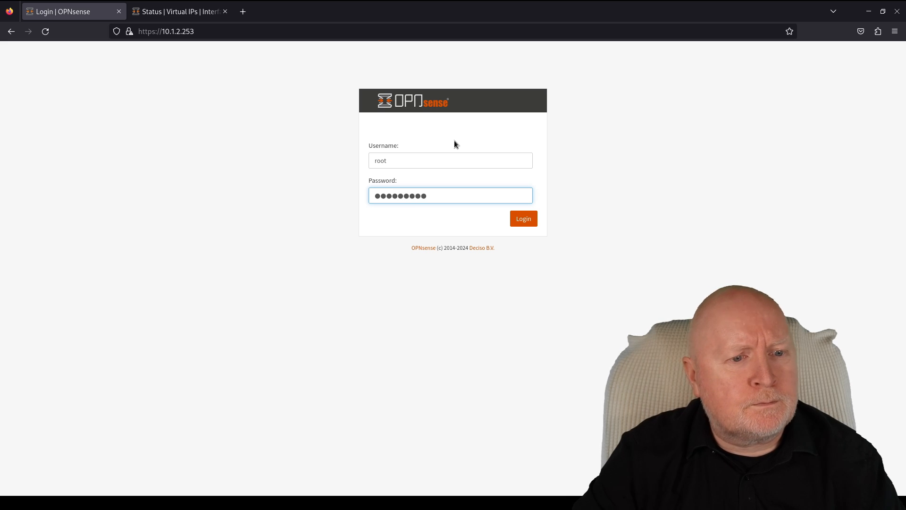
key("Return")
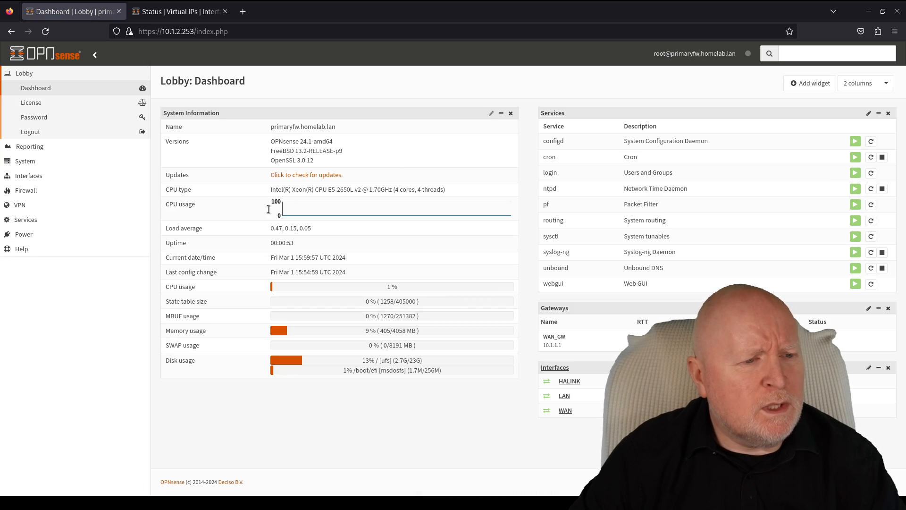
- Open the primary's Virtual IPs Status page, showing lan and wan as MASTER
left_click(66, 178)
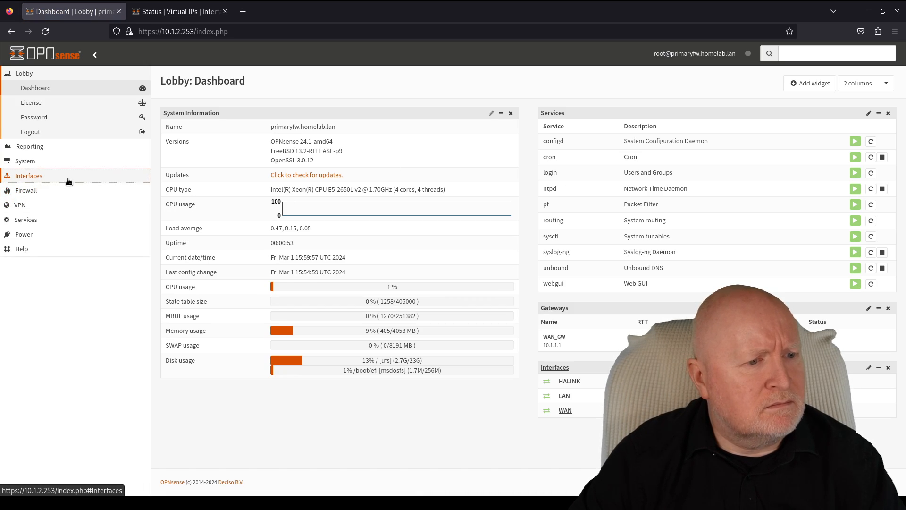
left_click(42, 234)
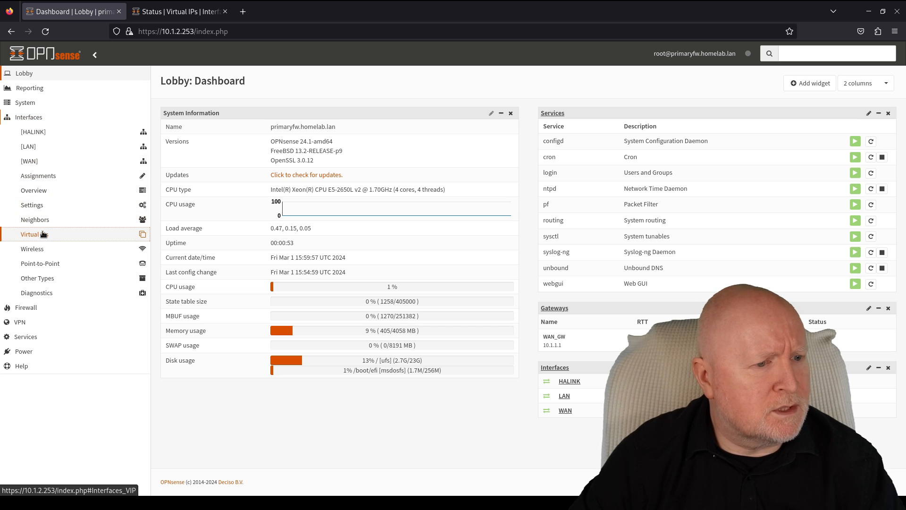
left_click(45, 263)
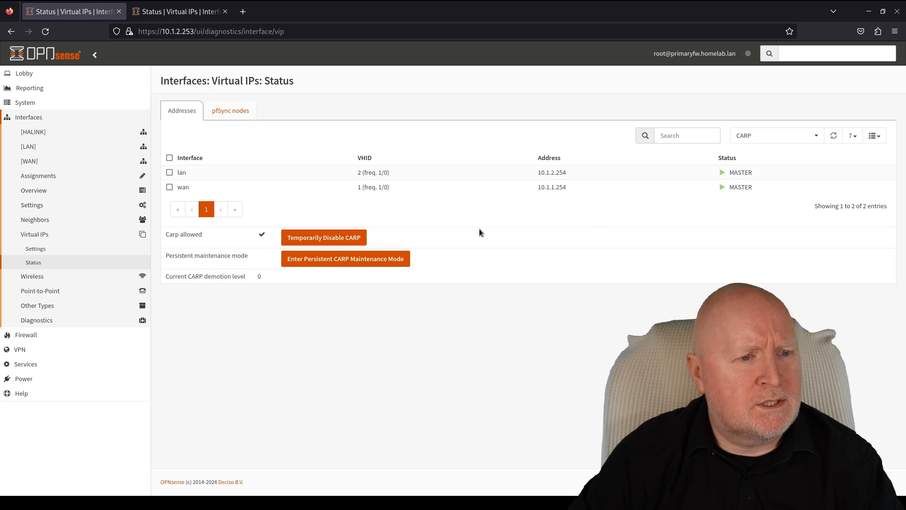
- Refresh both CARP status pages (backup at BACKUP, primary MASTER), then expand System > Log Files
left_click(175, 13)
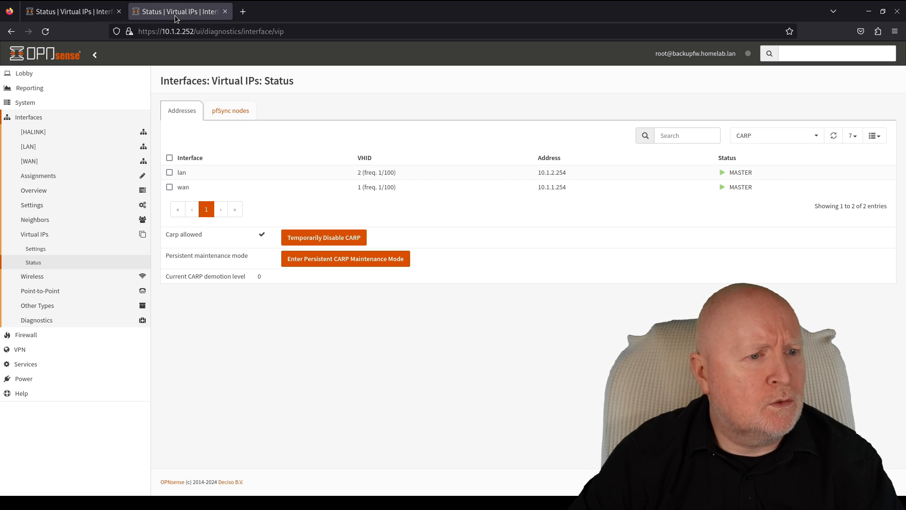
left_click(45, 32)
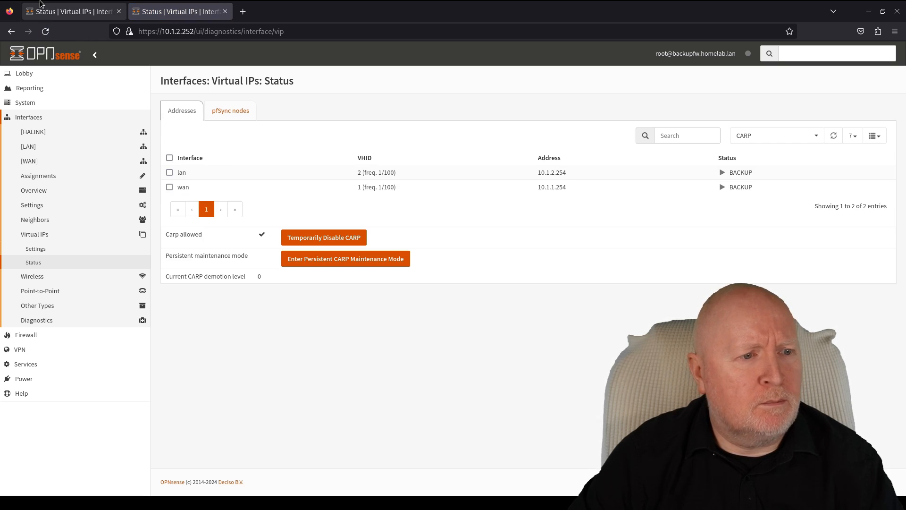
left_click(49, 12)
left_click(45, 31)
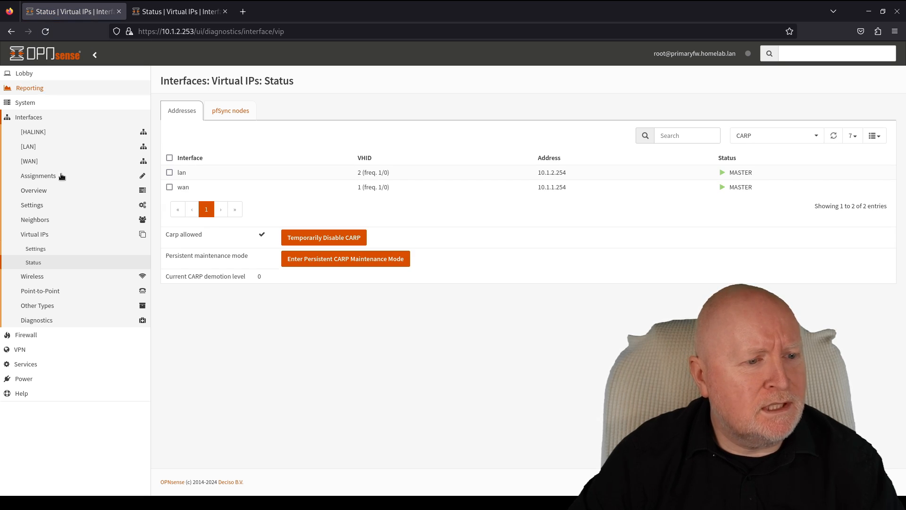
left_click(35, 102)
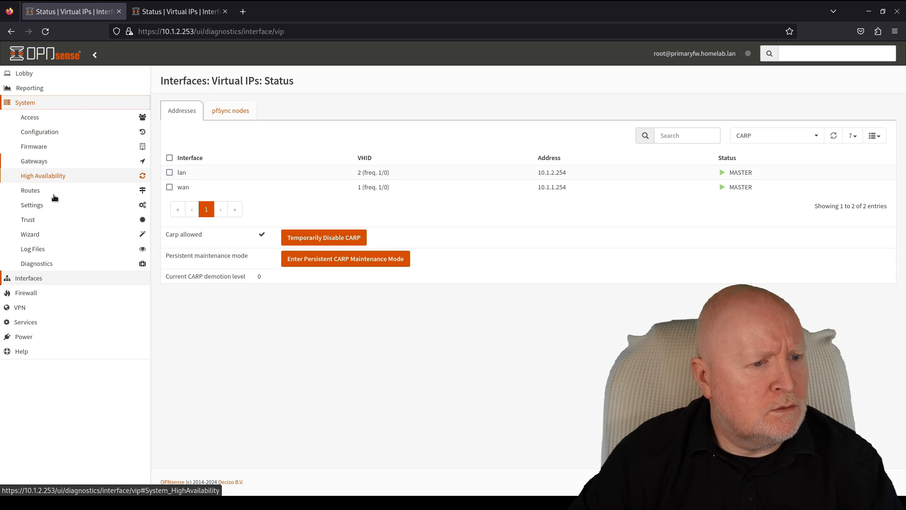
left_click(43, 249)
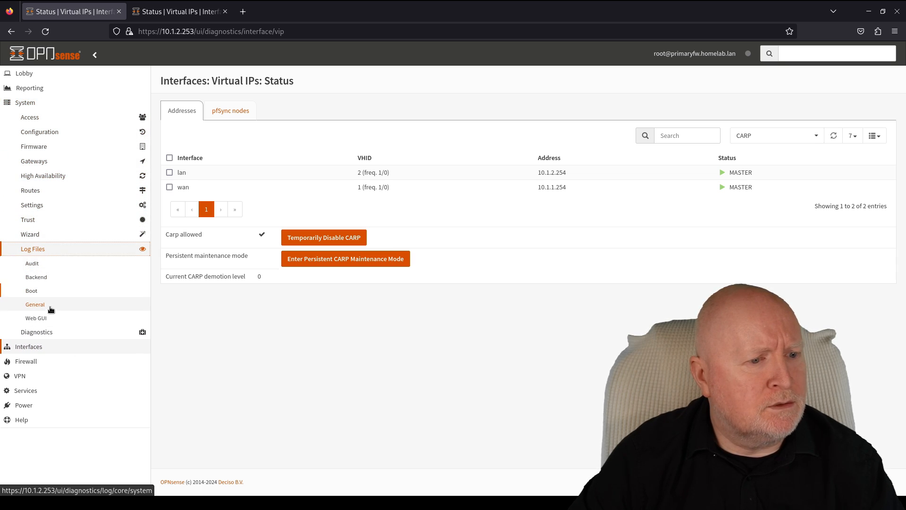
- Open the General system log and page through entries 1 to 5, returning to page 1
left_click(50, 308)
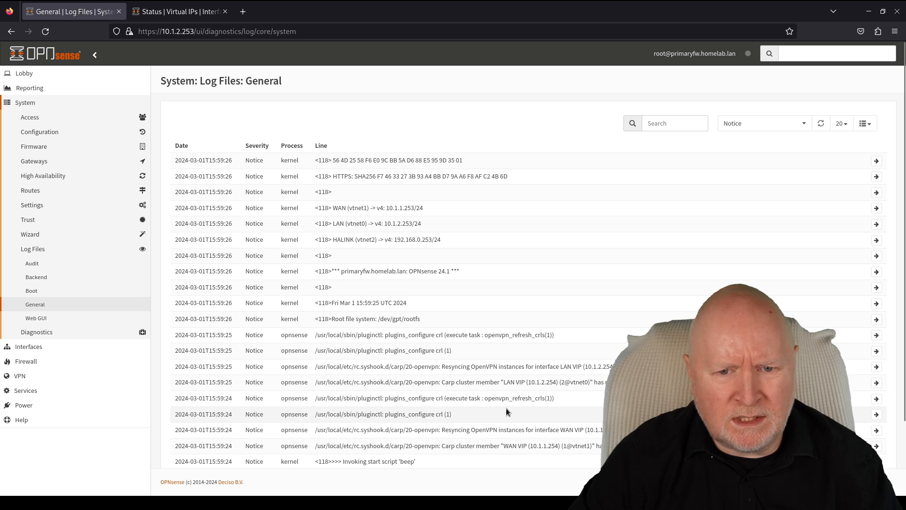
scroll(506, 413, "down", 2)
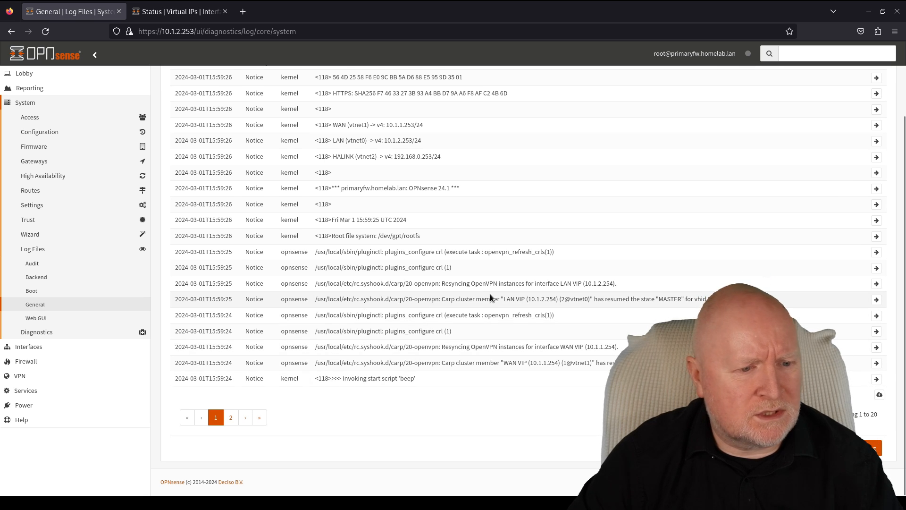
left_click(231, 418)
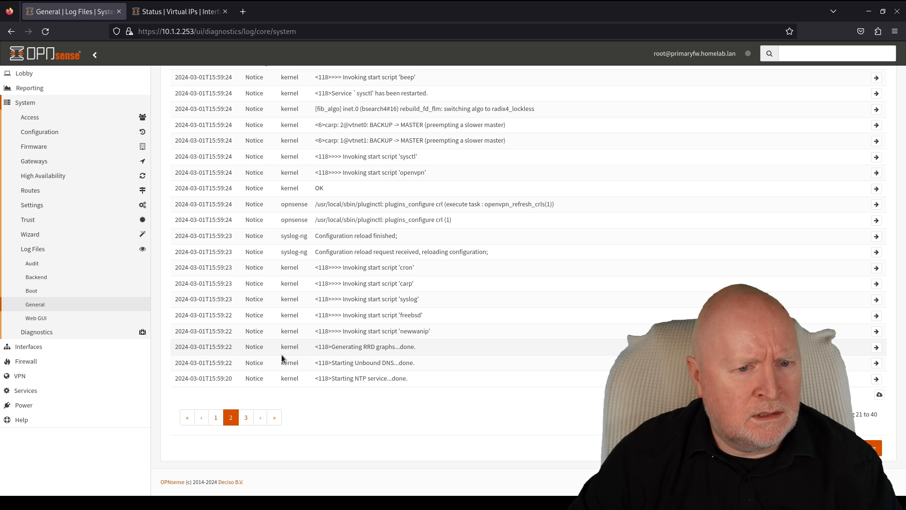
scroll(282, 355, "up", 2)
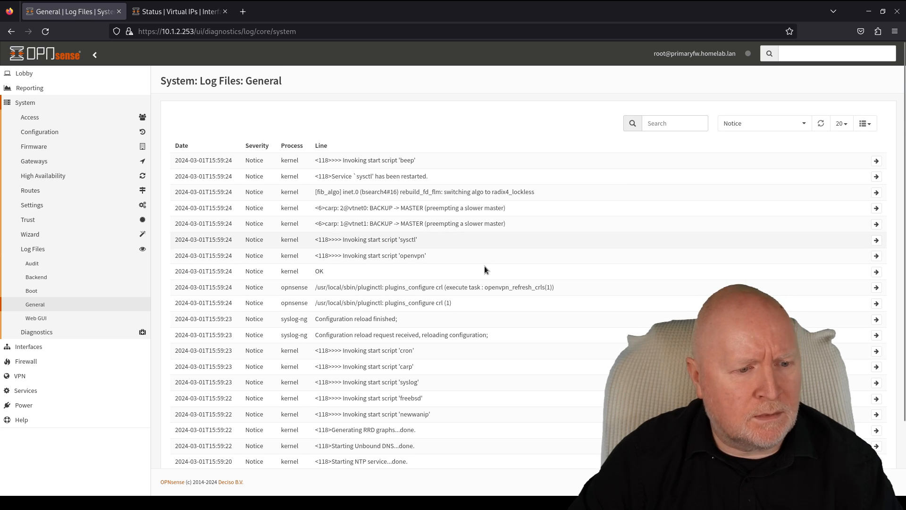
scroll(485, 269, "down", 2)
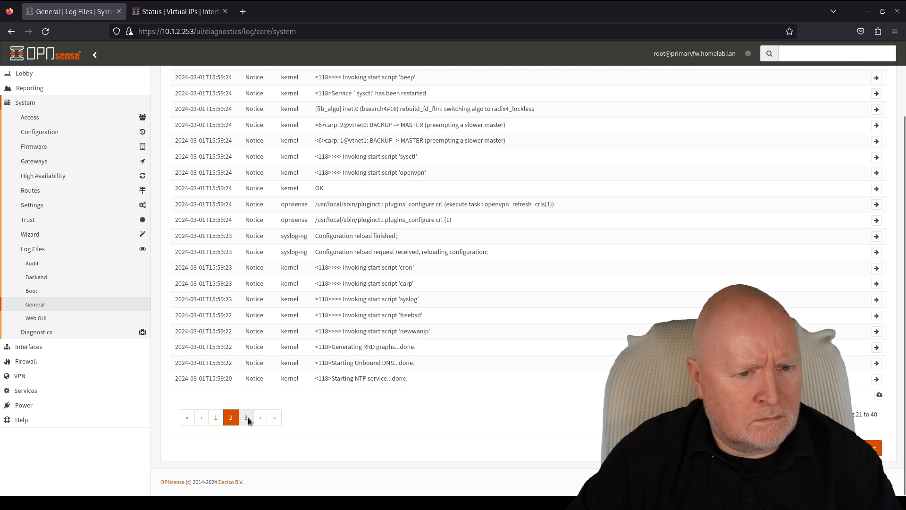
left_click(247, 418)
scroll(280, 317, "up", 2)
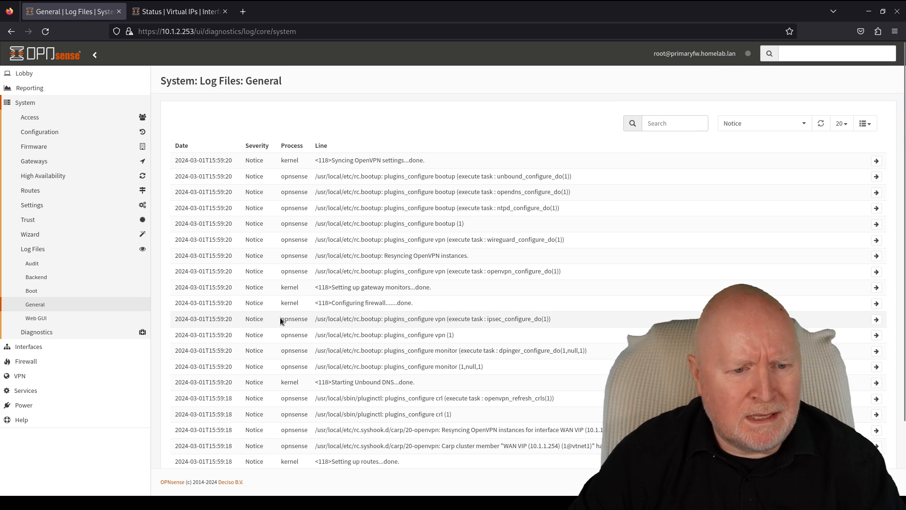
scroll(280, 321, "down", 2)
left_click(259, 418)
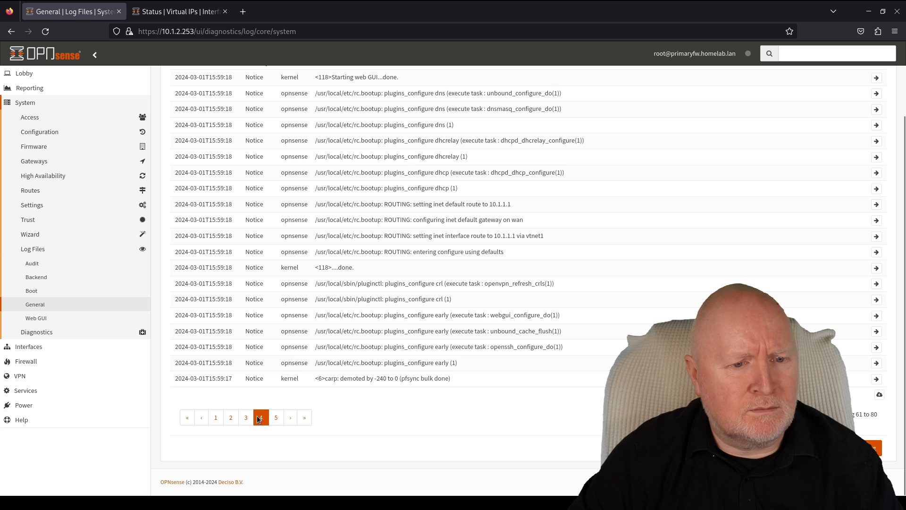
scroll(288, 376, "up", 2)
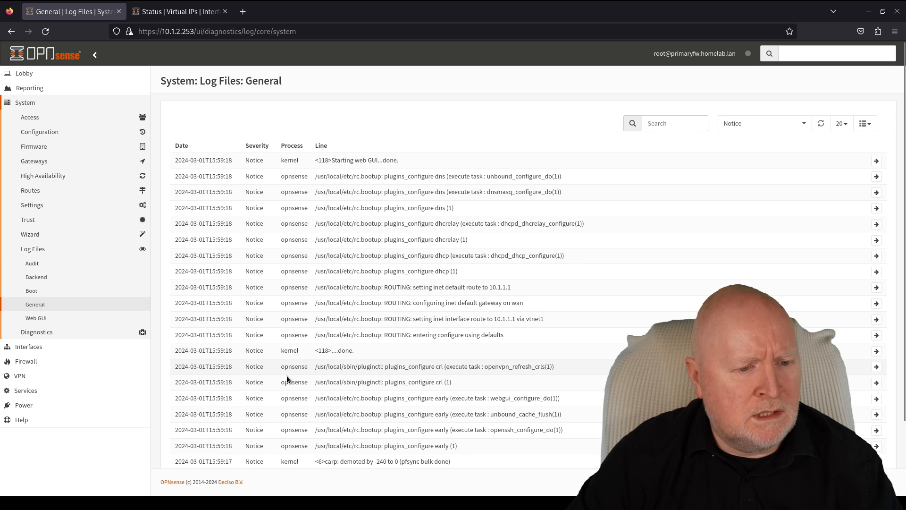
scroll(284, 387, "down", 2)
left_click(277, 417)
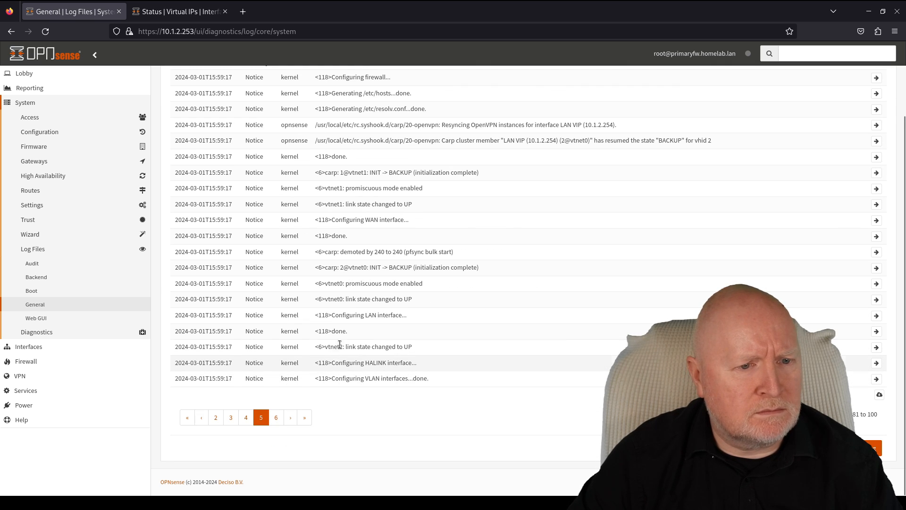
scroll(343, 343, "up", 2)
scroll(344, 343, "down", 2)
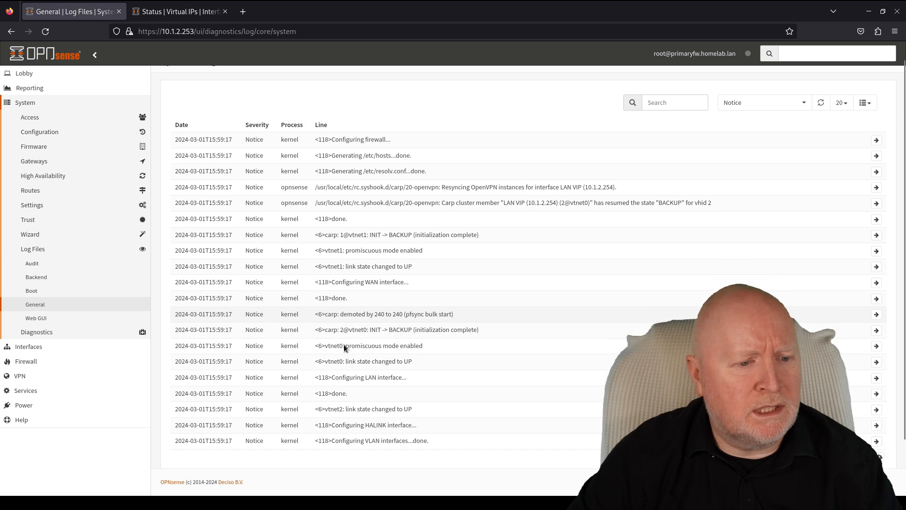
left_click(211, 419)
left_click(215, 418)
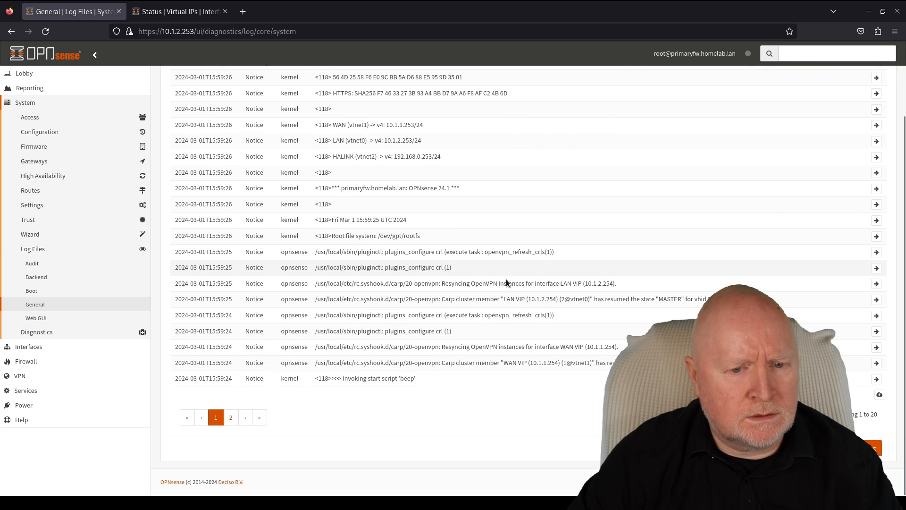
- Select the text 'LAN VIP' in a Carp cluster member log line
scroll(491, 273, "up", 1)
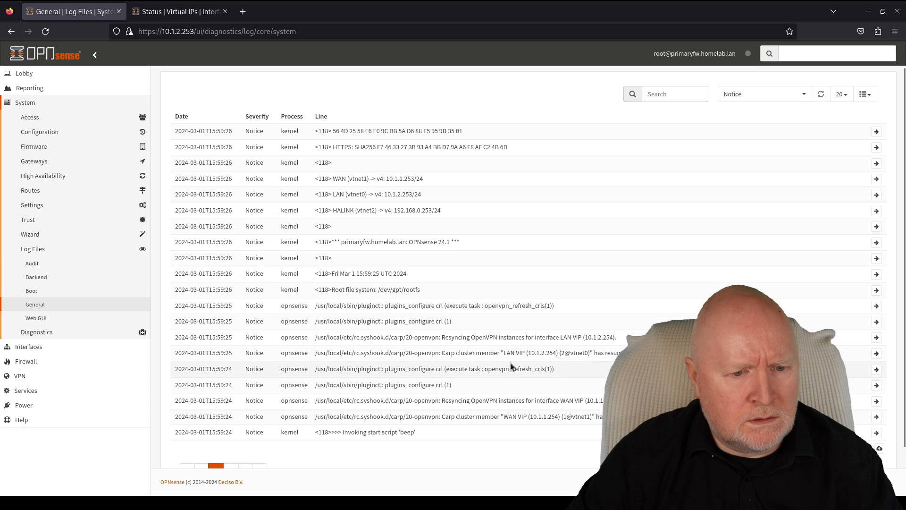
left_click_drag(504, 353, 518, 353)
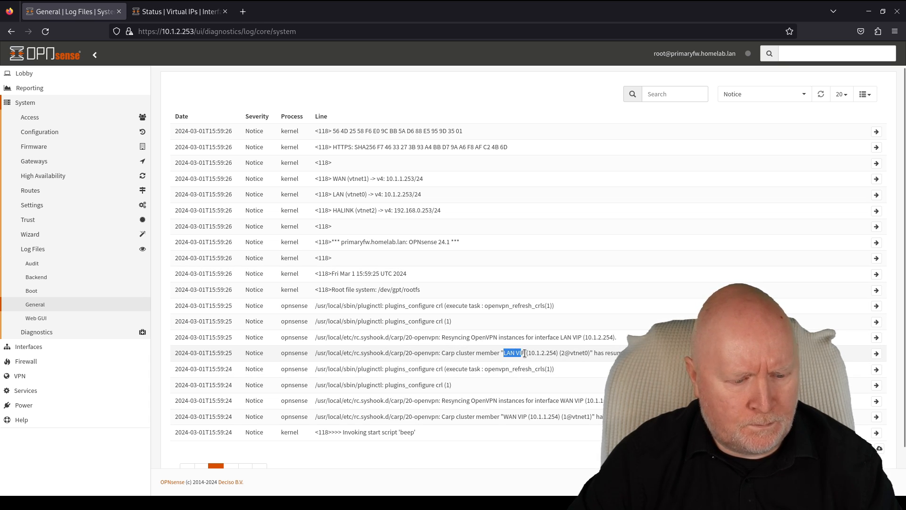
left_click_drag(524, 353, 526, 353)
key("ctrl+c")
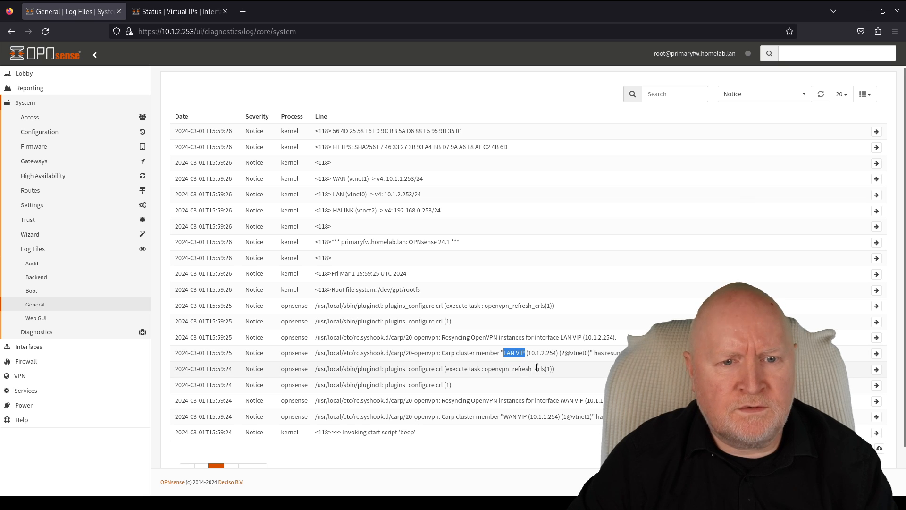
- Filter the General log by 'LAN VIP' and page through to its oldest MASTER/BACKUP transitions
left_click(677, 92)
key("ctrl+v")
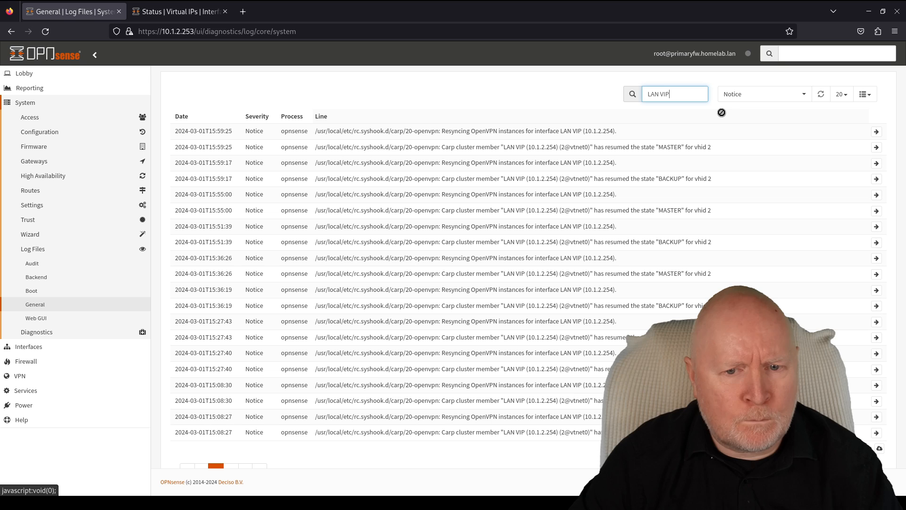
scroll(636, 241, "down", 2)
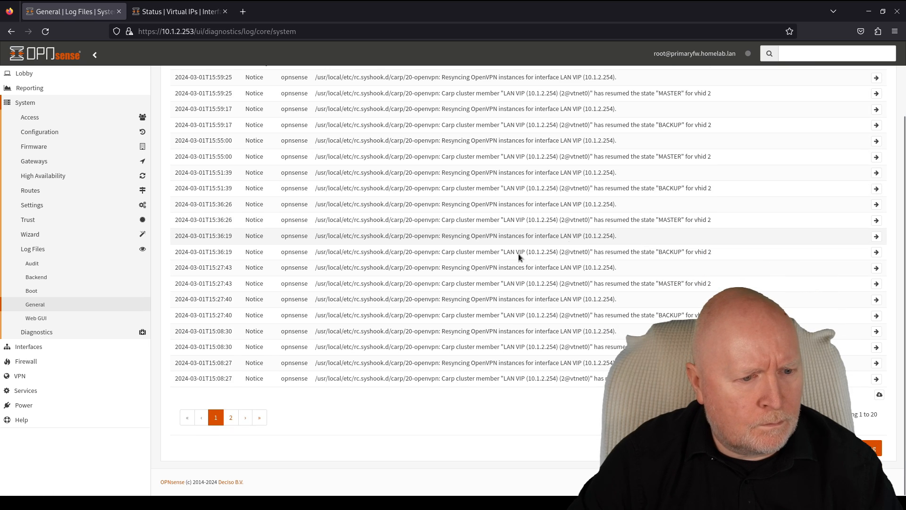
left_click(231, 417)
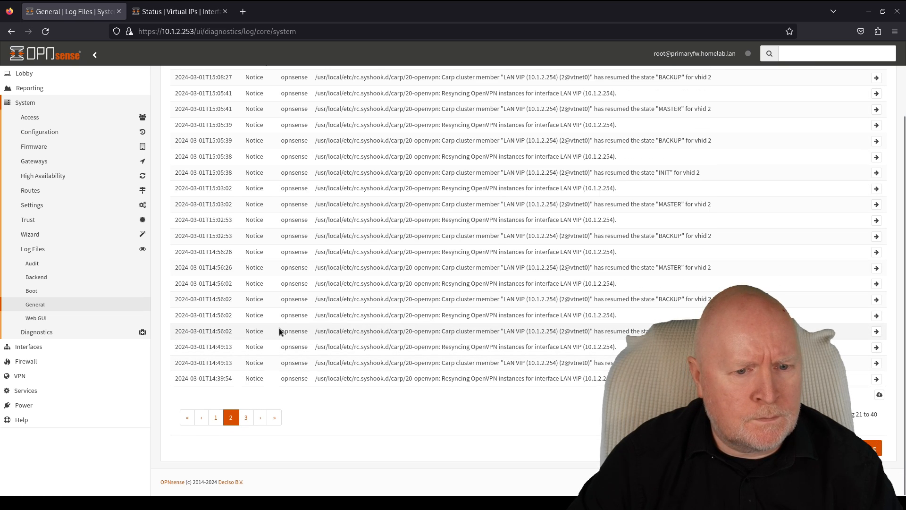
scroll(279, 328, "up", 2)
scroll(279, 328, "down", 3)
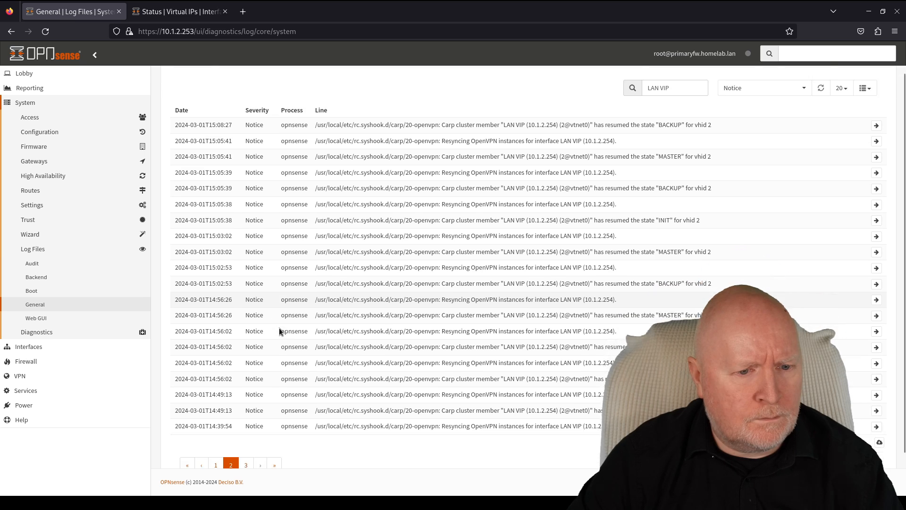
left_click(245, 418)
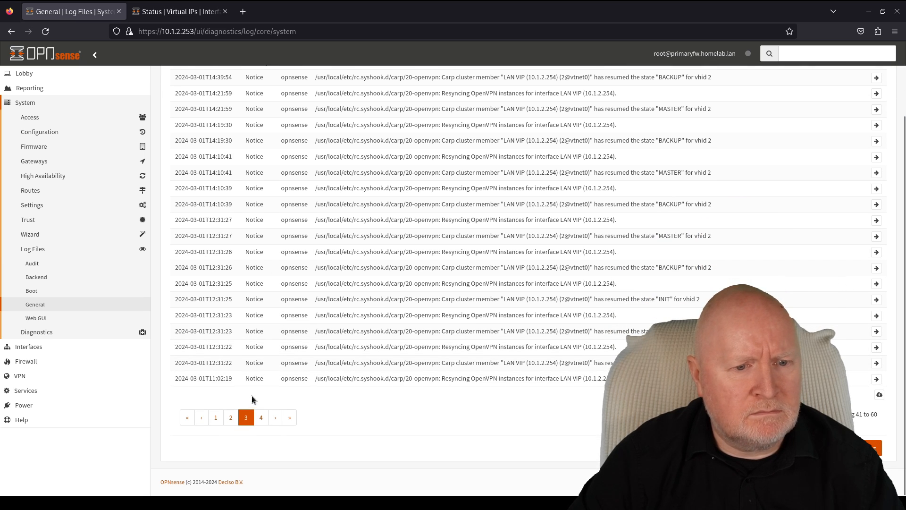
scroll(276, 360, "up", 2)
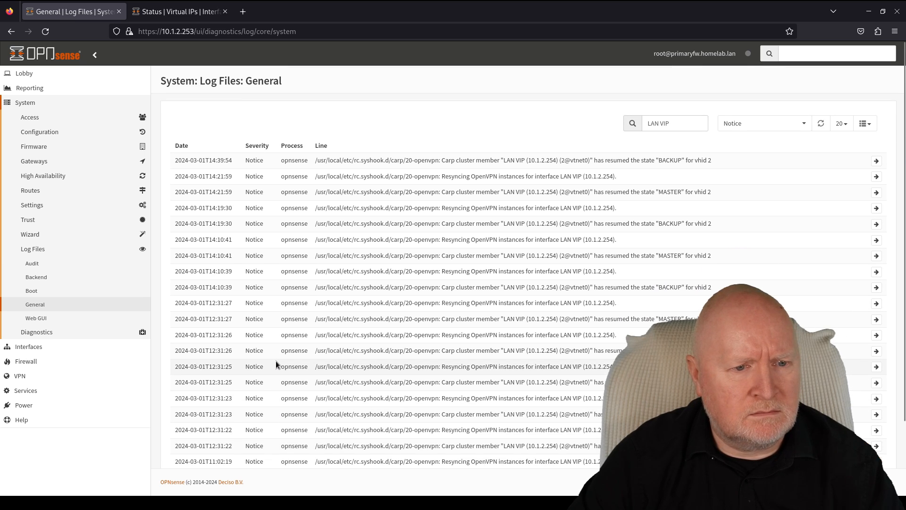
scroll(276, 361, "down", 3)
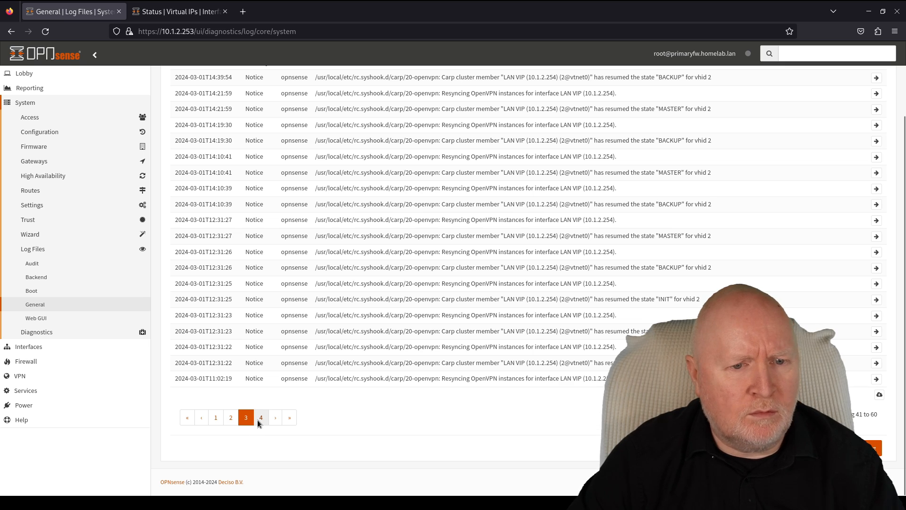
left_click(258, 419)
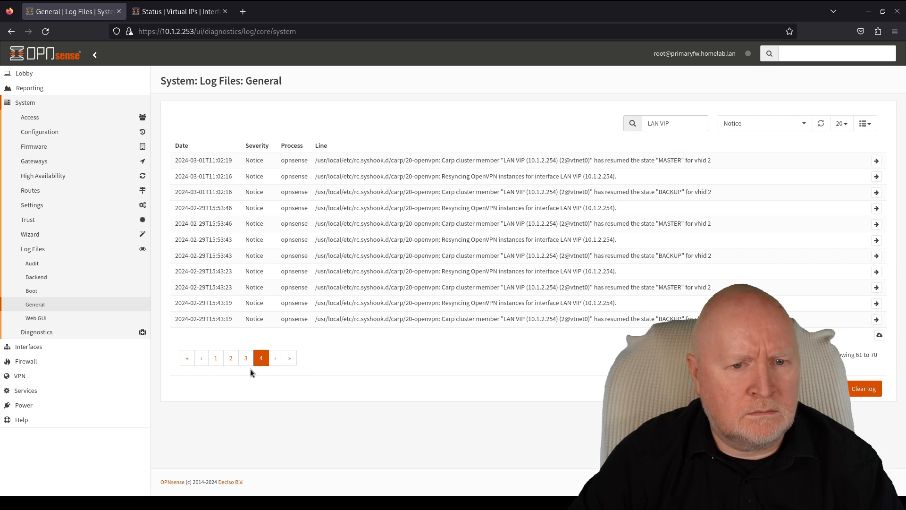
triple_click(685, 125)
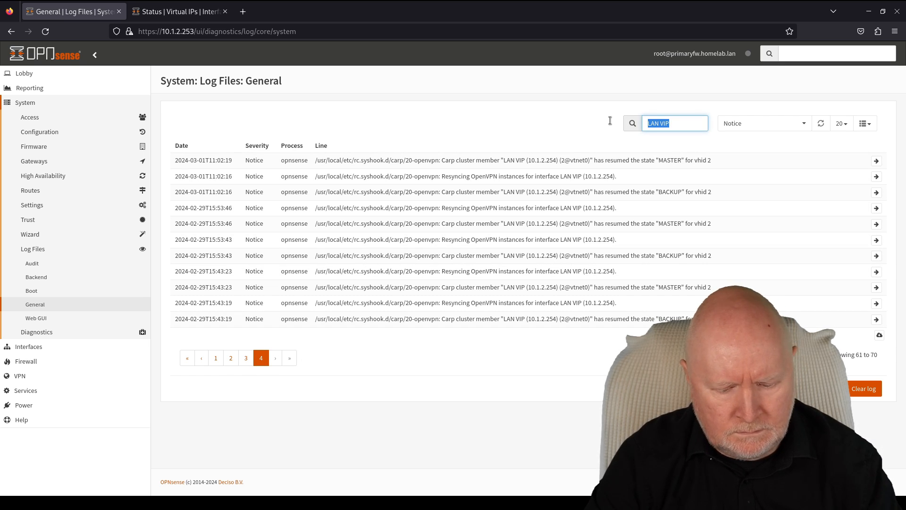
- Filter the log by 'carp' and page through results, ending on page 4 with the pfsync bulk fail
type("carp")
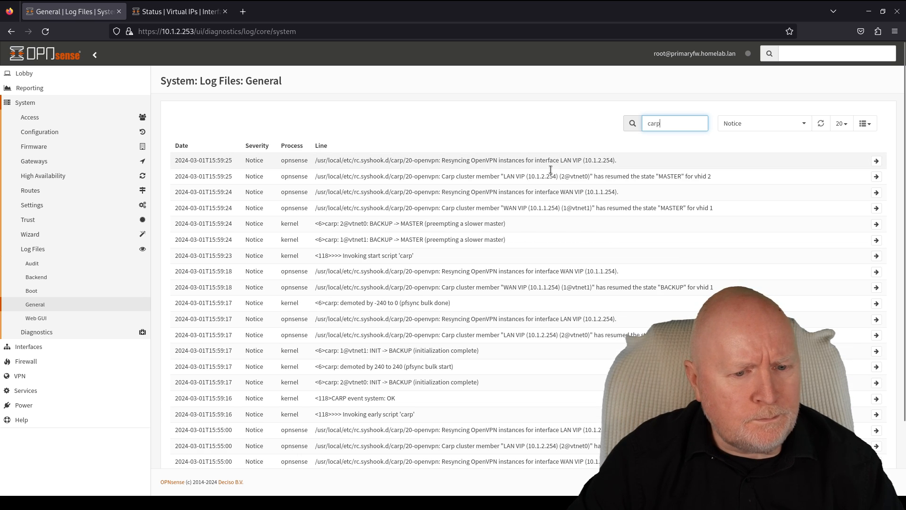
scroll(562, 237, "down", 3)
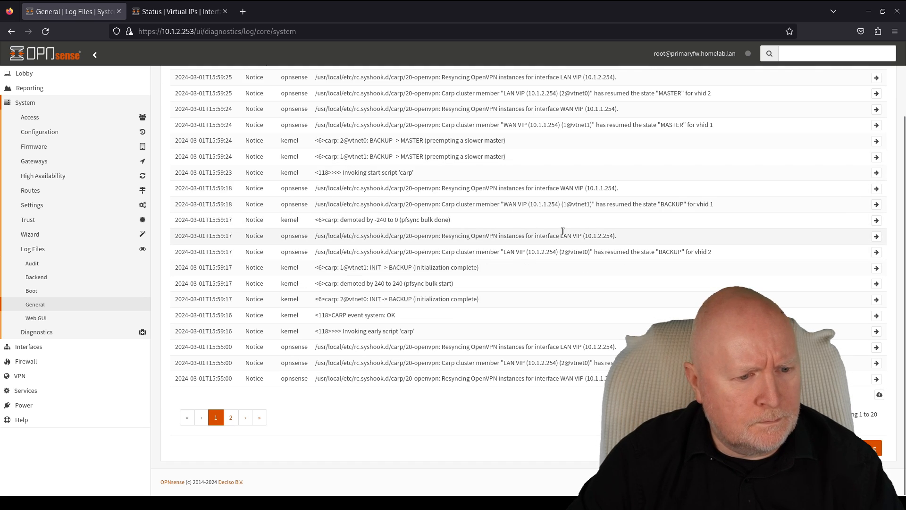
left_click(259, 418)
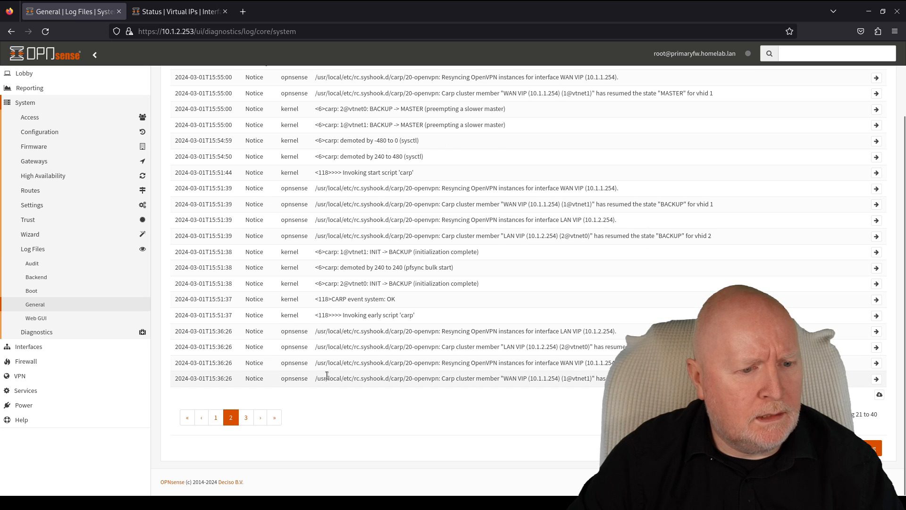
double_click(274, 420)
left_click(255, 420)
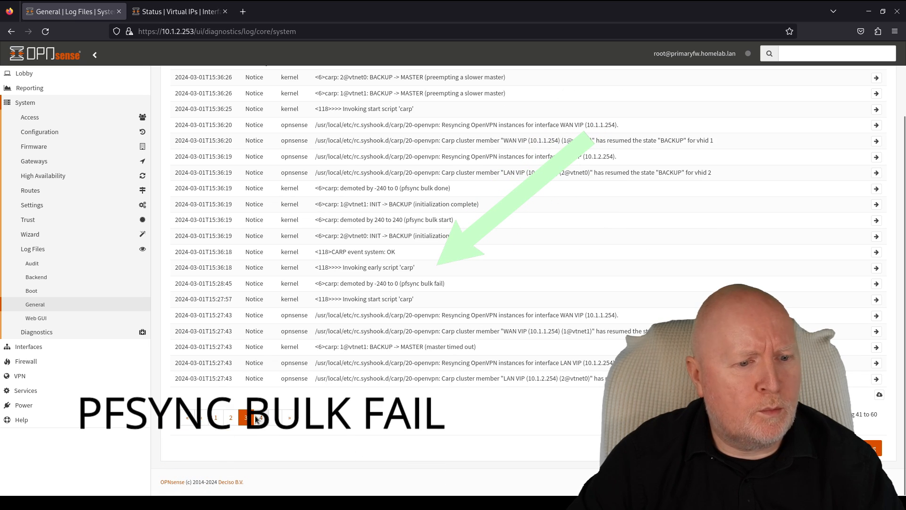
left_click(260, 418)
left_click(282, 420)
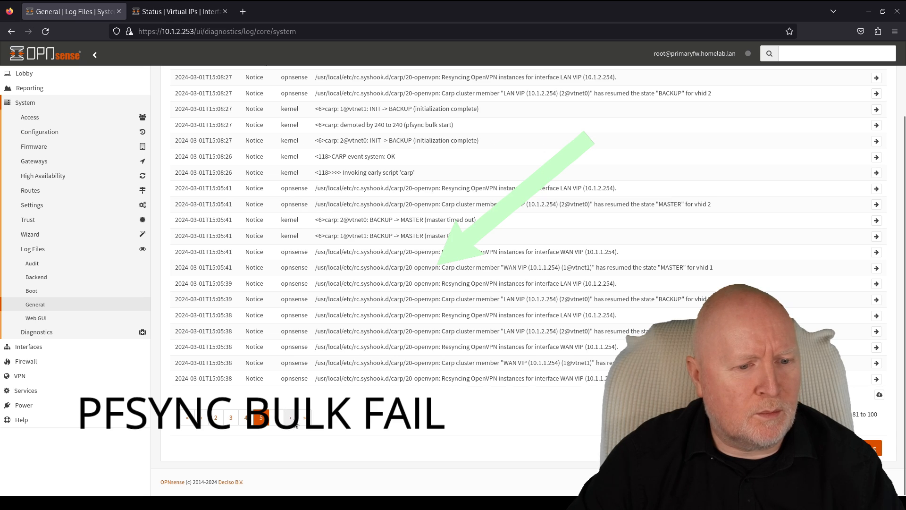
left_click(306, 420)
left_click(243, 419)
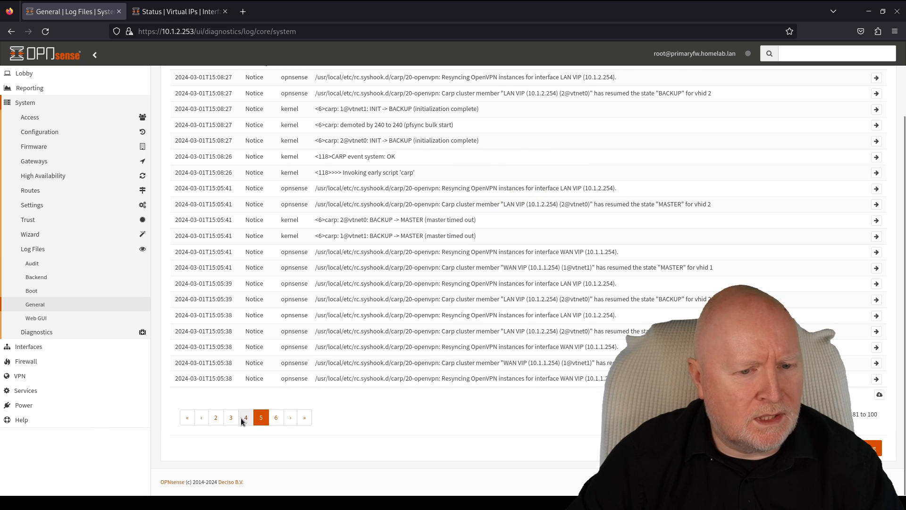
scroll(276, 374, "up", 3)
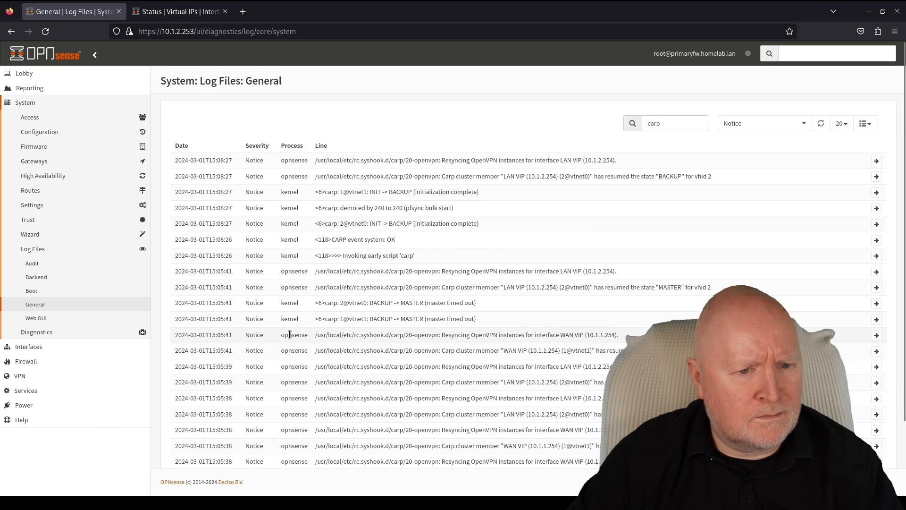
scroll(265, 401, "down", 2)
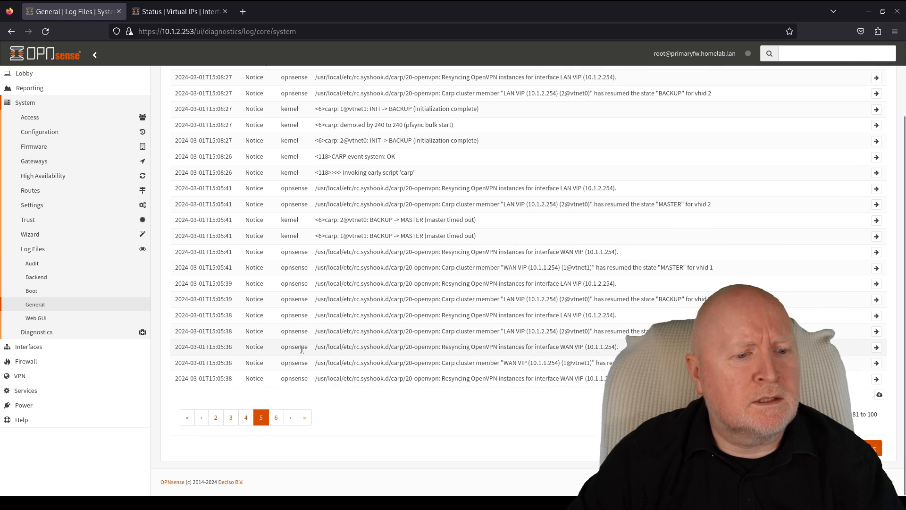
left_click(246, 418)
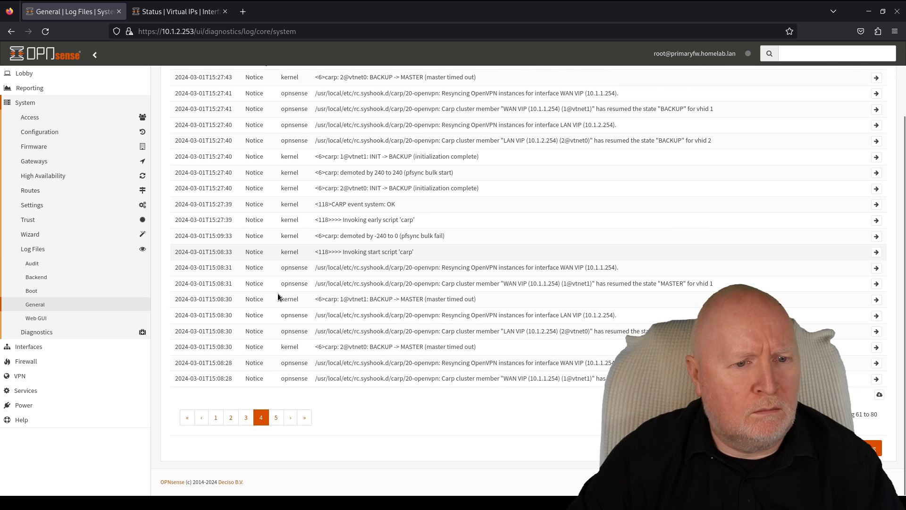
scroll(294, 301, "up", 2)
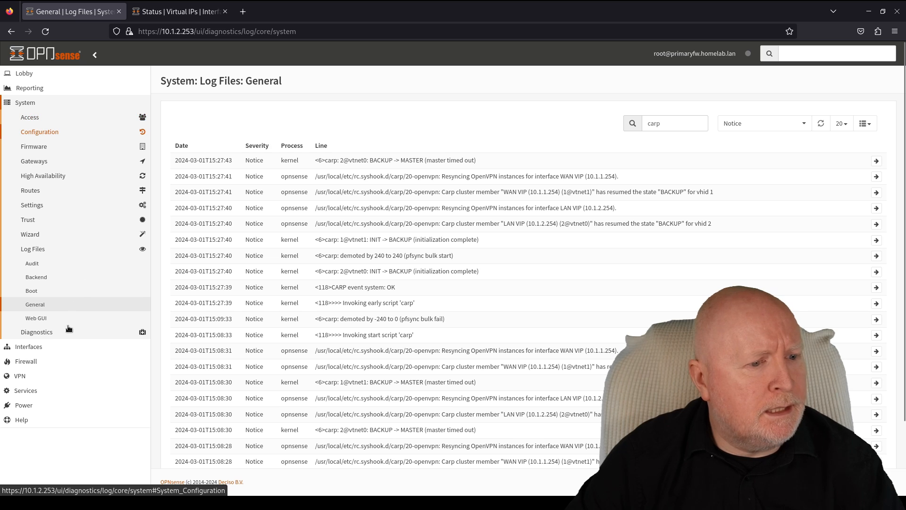
- Open the Virtual IPs status page on the primary firewall
left_click(57, 348)
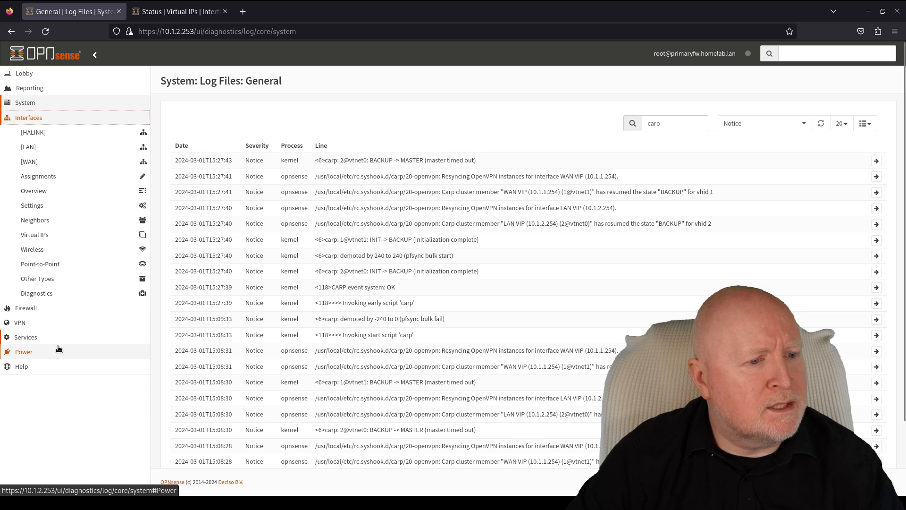
left_click(66, 236)
left_click(60, 263)
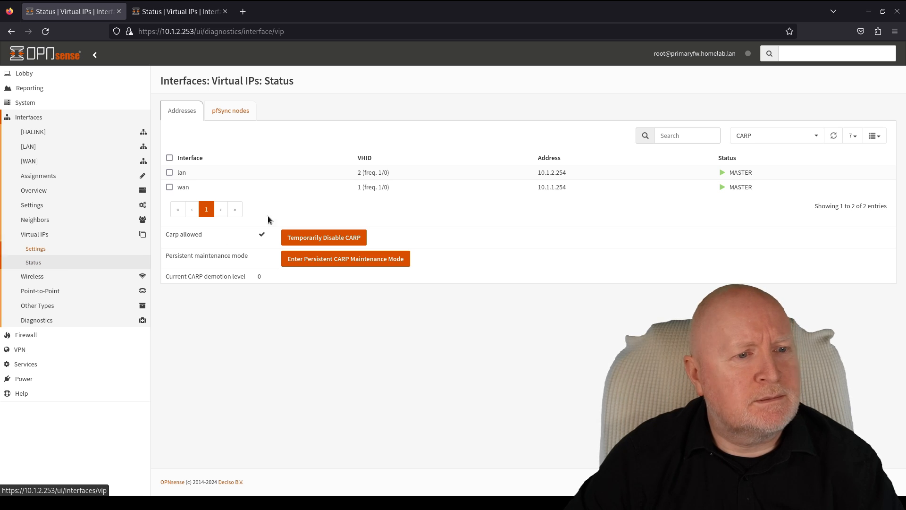
- Compare CARP states across tabs: backup lan/wan VIPs are BACKUP, primary's are MASTER
left_click(196, 15)
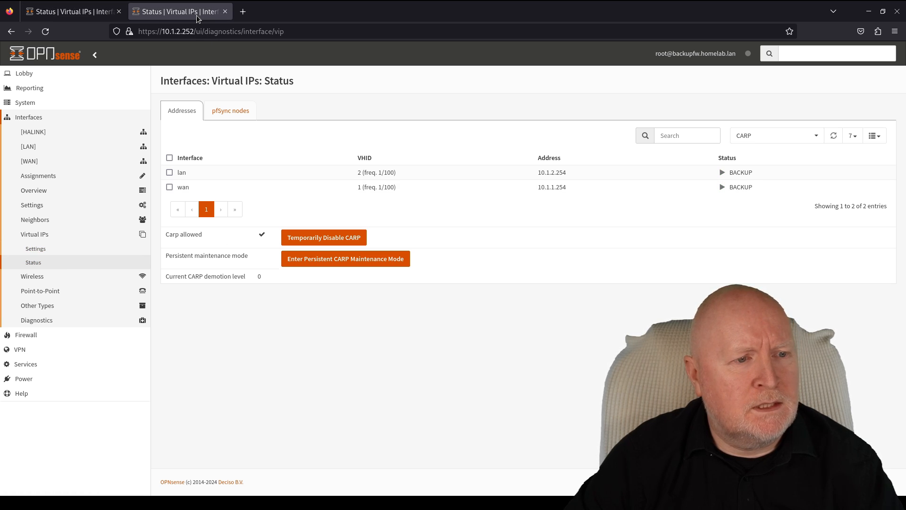
left_click(94, 14)
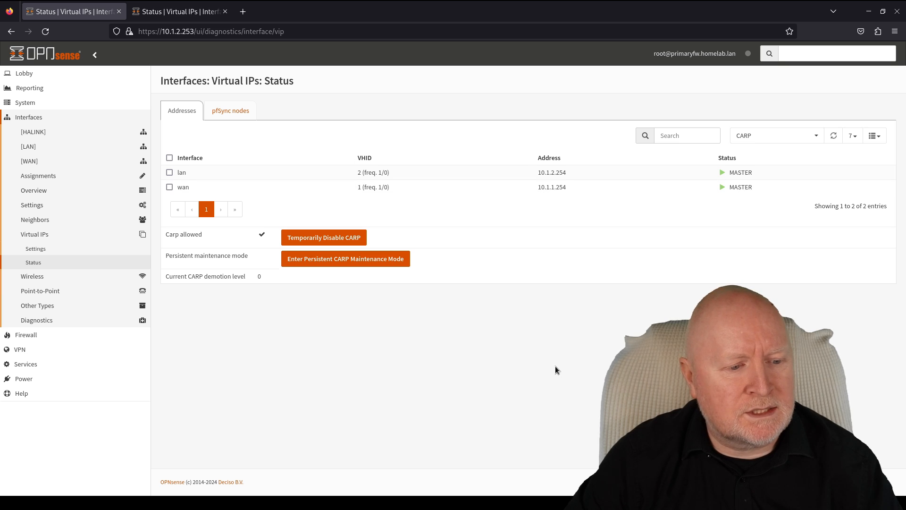
left_click(196, 14)
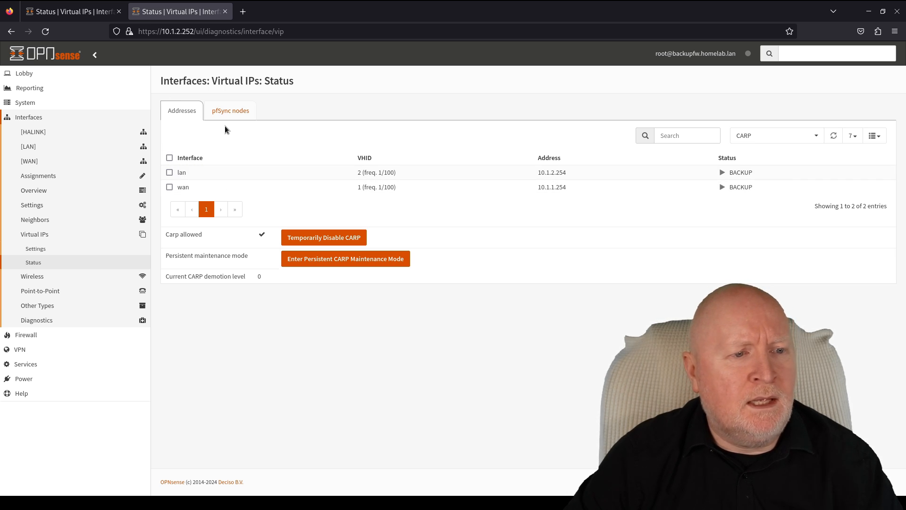
left_click(84, 11)
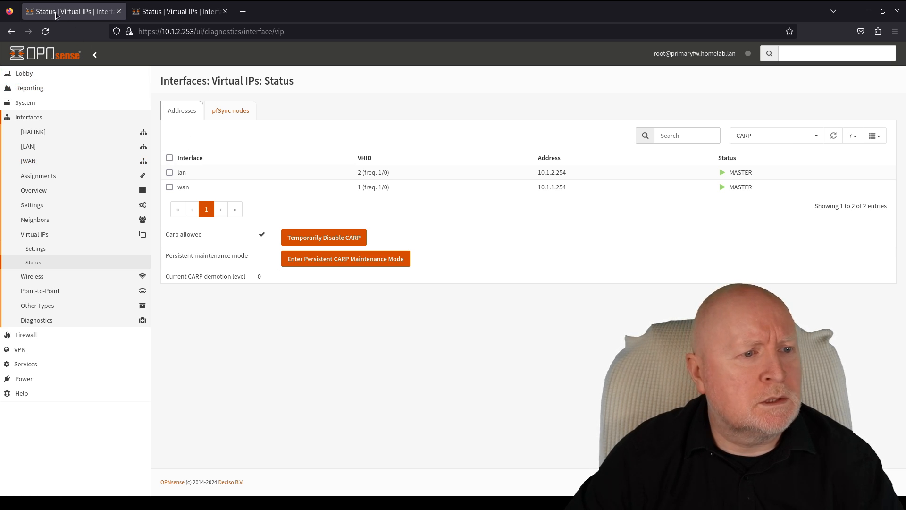
- In the terminal's wanpc tab, run ip a to confirm address 10.1.1.20
mouse_move(0, 0)
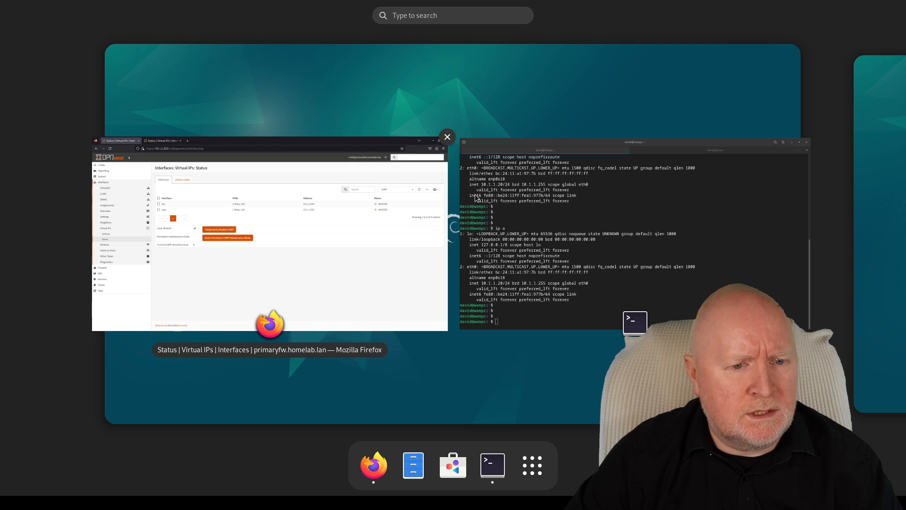
left_click(496, 196)
type("ip a")
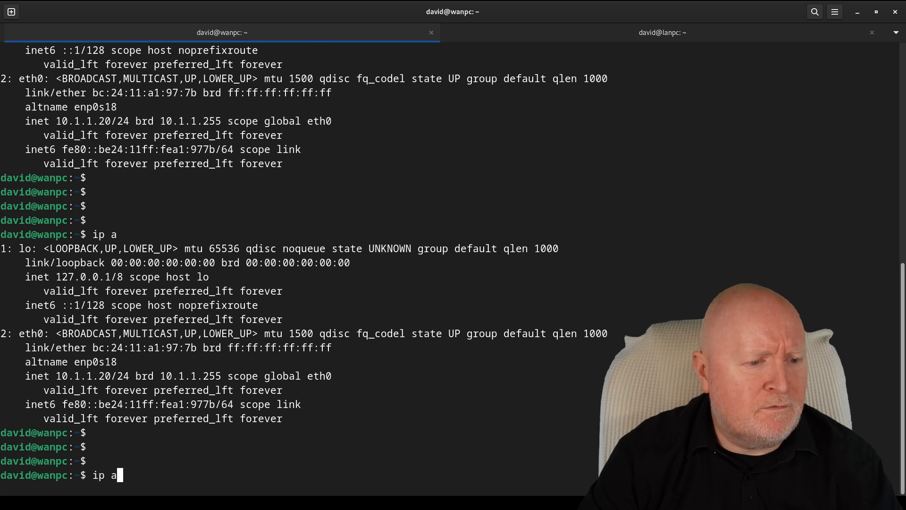
key("Return")
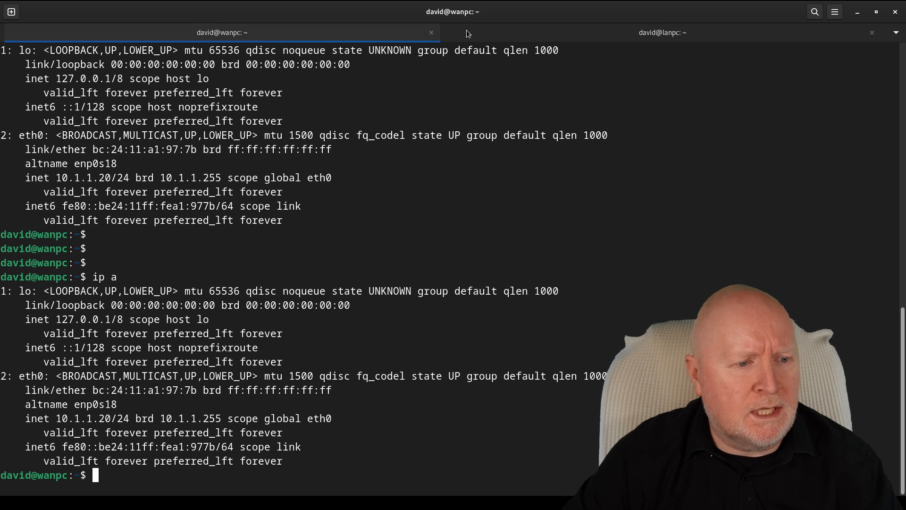
- Check lanpc's ping to 10.1.1.20 is answering, then return to the primary firewall dashboard
left_click(491, 36)
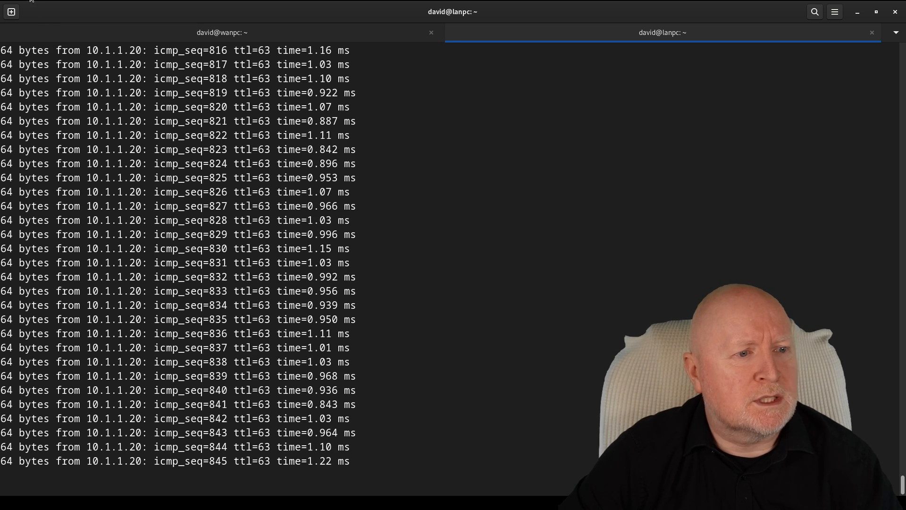
mouse_move(29, 2)
left_click(202, 250)
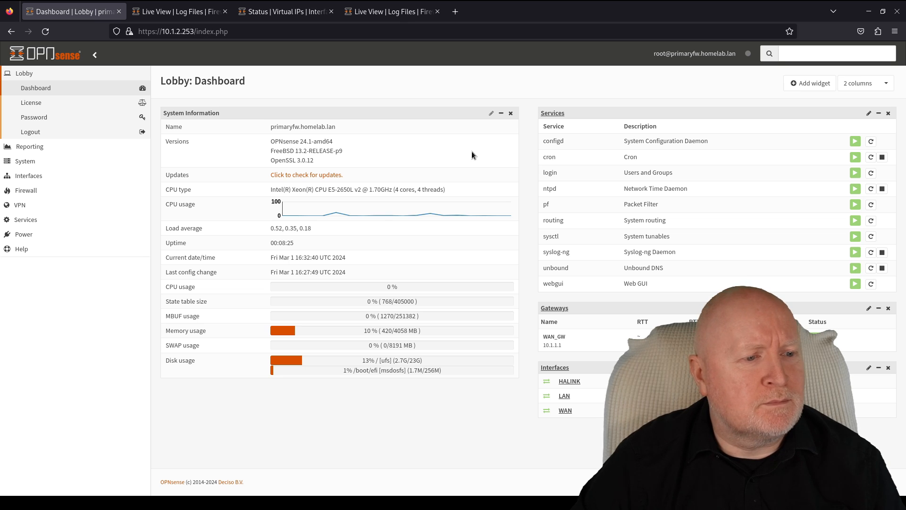
- Open the primary firewall's LAN rules under Firewall > Rules
left_click(33, 191)
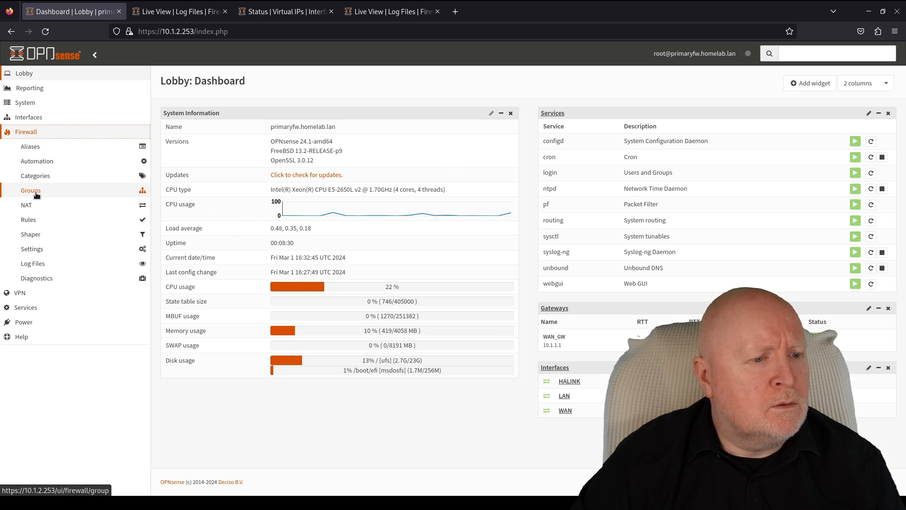
left_click(47, 220)
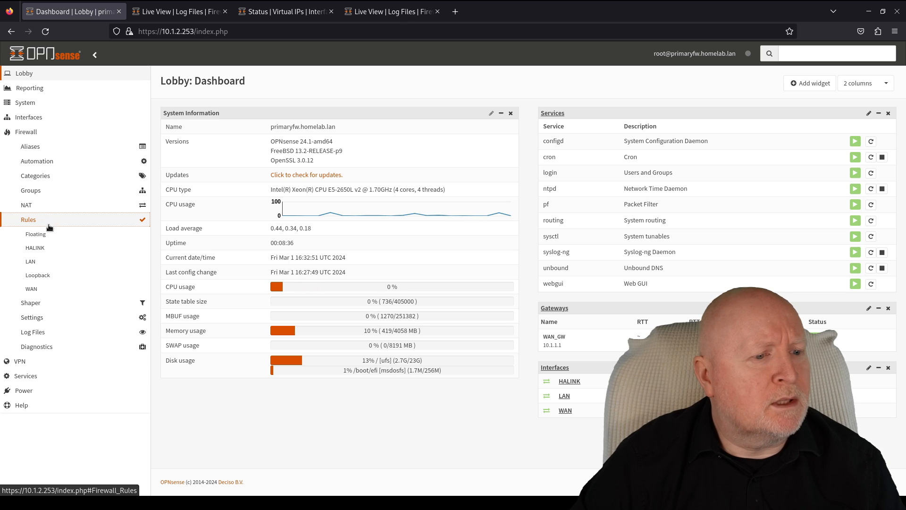
left_click(43, 265)
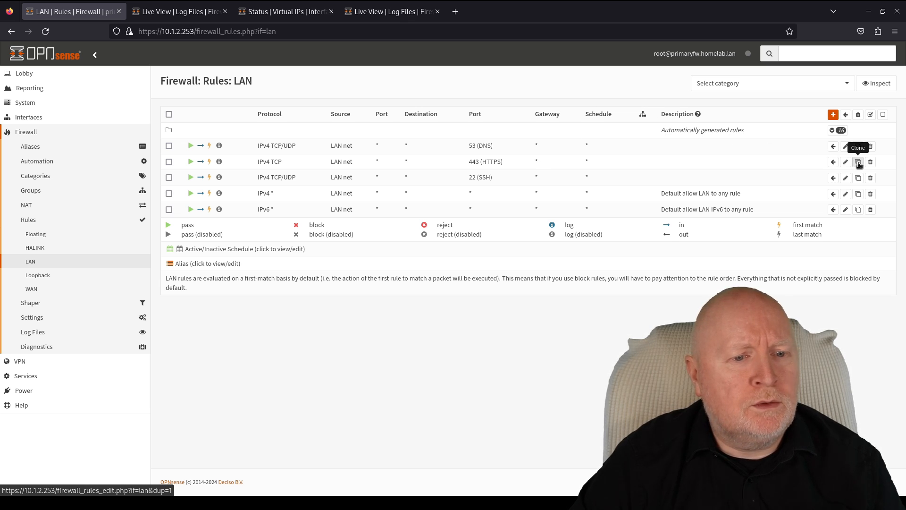
- Clone the HTTPS pass rule with destination port HTTP (80) and save it
left_click(858, 163)
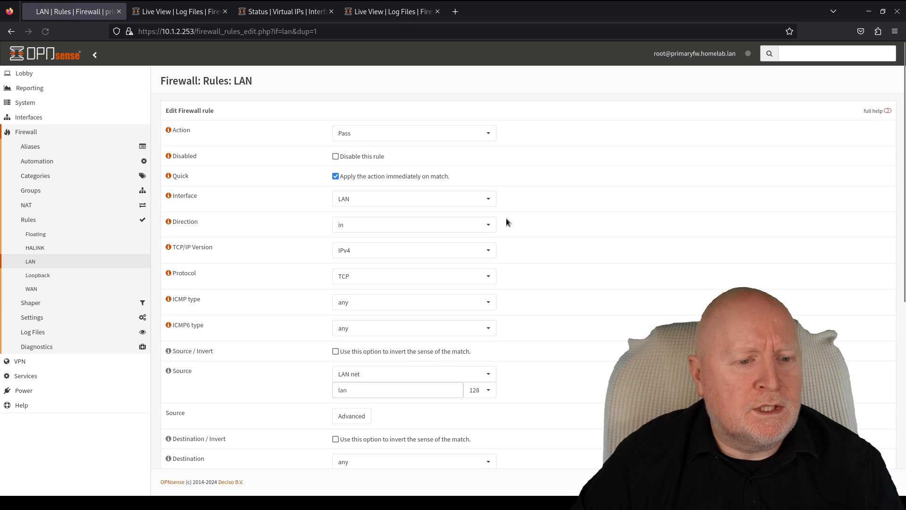
scroll(616, 291, "down", 5)
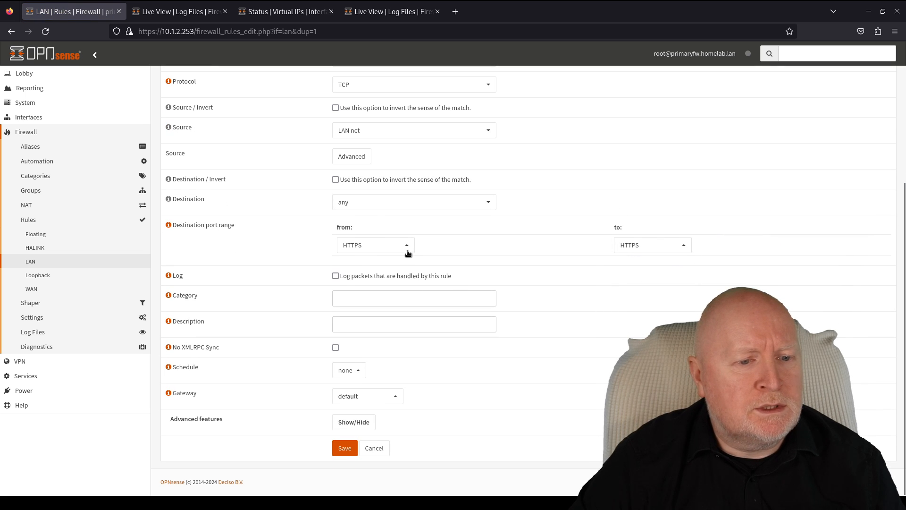
left_click(369, 245)
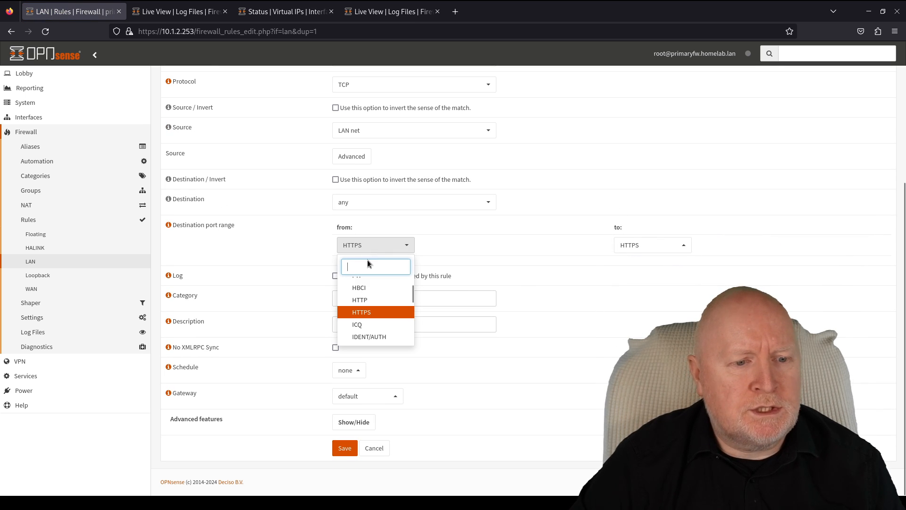
left_click(361, 300)
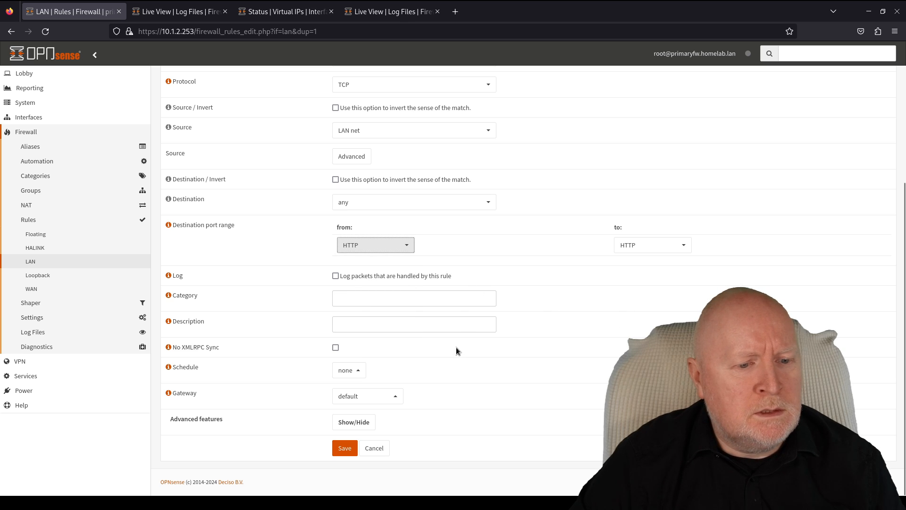
left_click(340, 447)
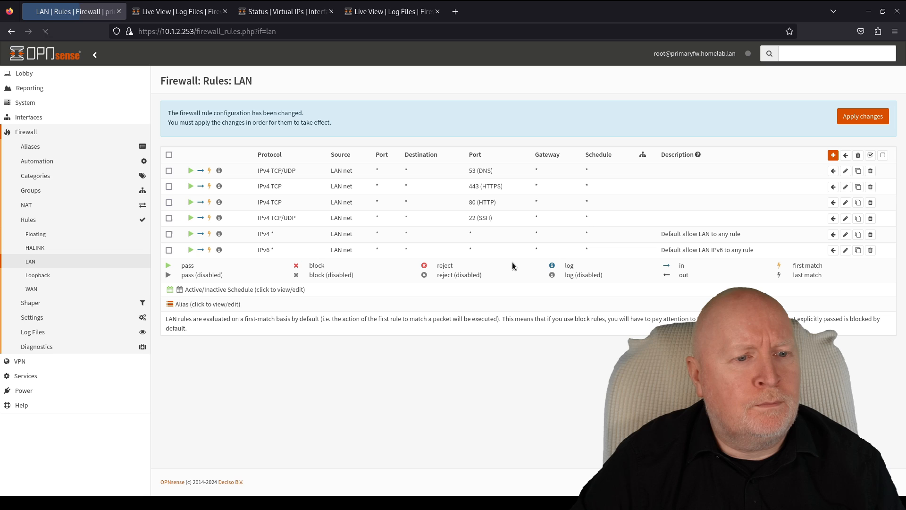
- Apply the new HTTP rule, then view the backup firewall's LAN rules, which still lack it
left_click(851, 122)
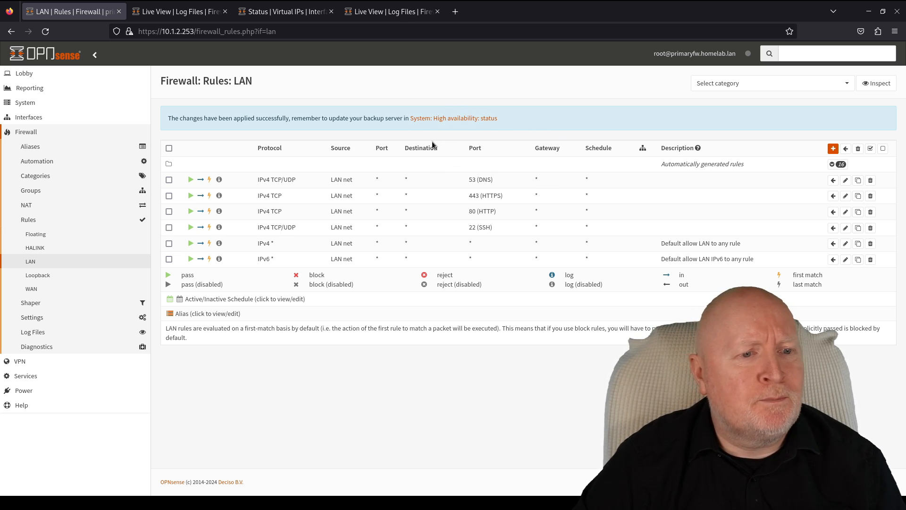
left_click(287, 12)
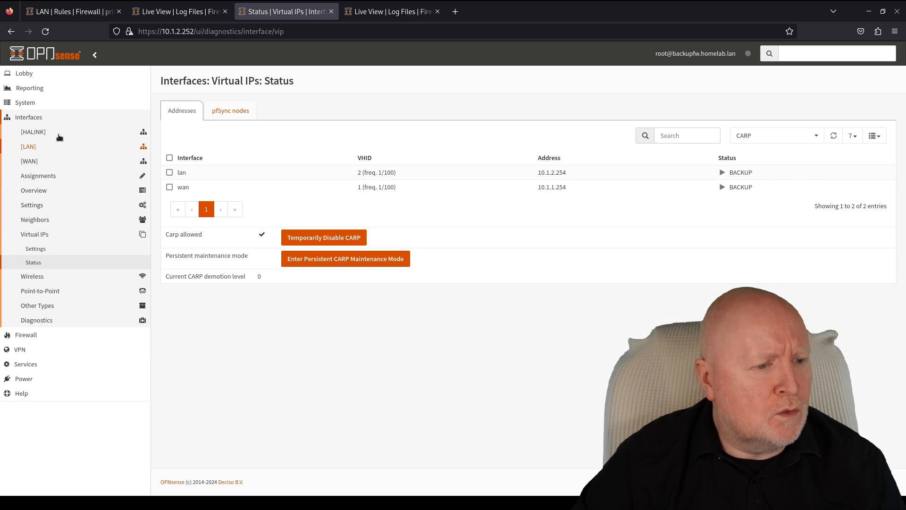
left_click(28, 335)
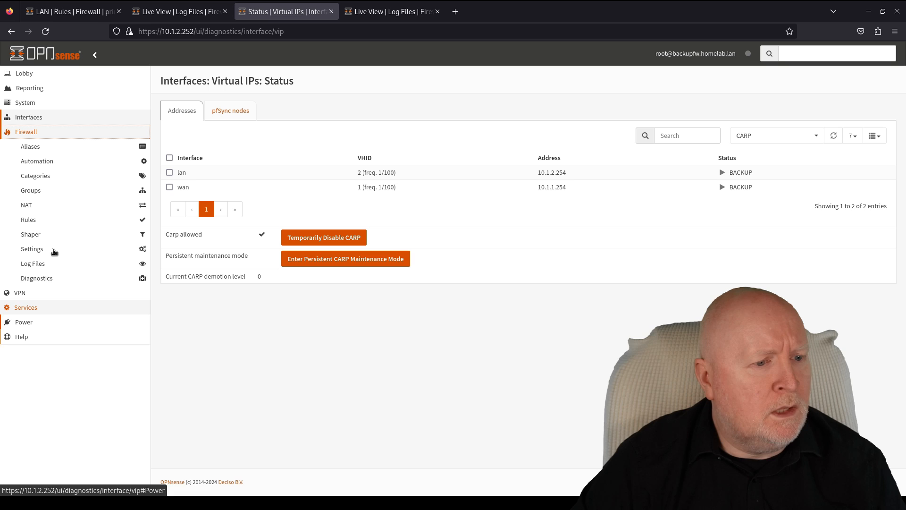
left_click(57, 221)
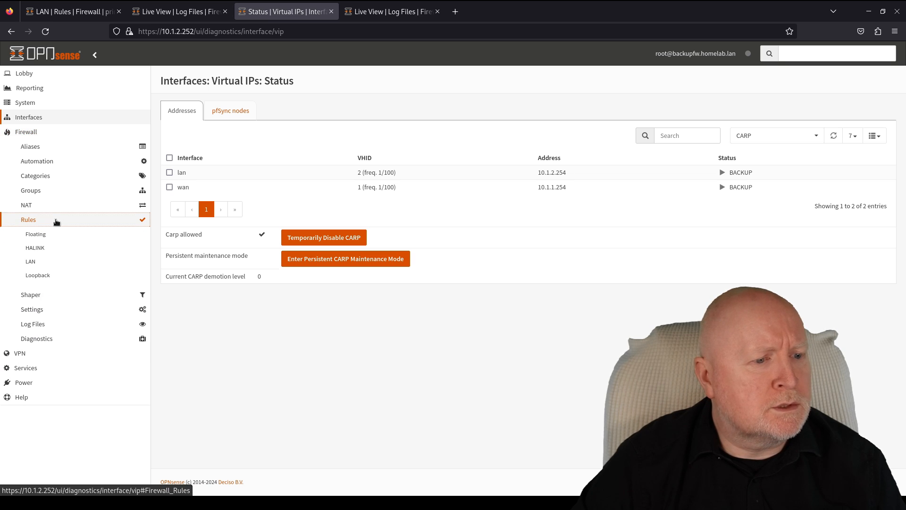
left_click(46, 267)
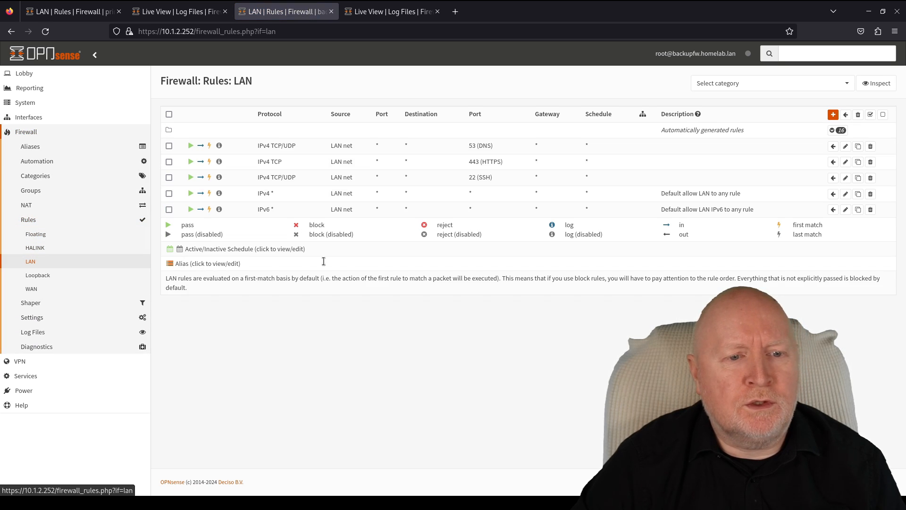
- From the primary's High Availability status, synchronize config and reconfigure services on the backup
left_click(95, 15)
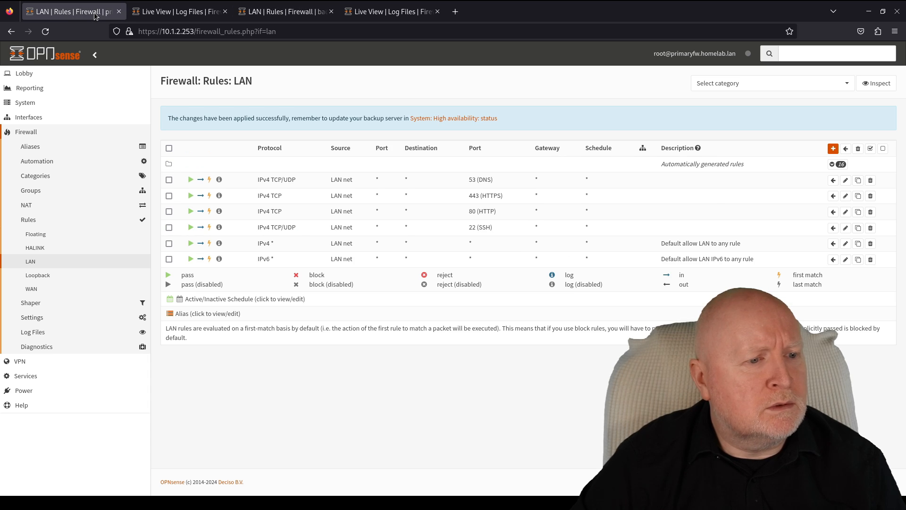
left_click(40, 108)
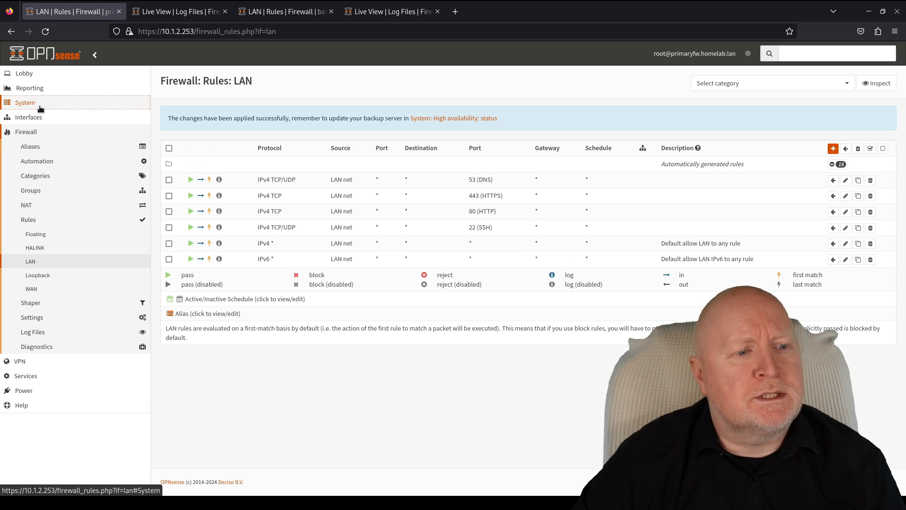
left_click(44, 175)
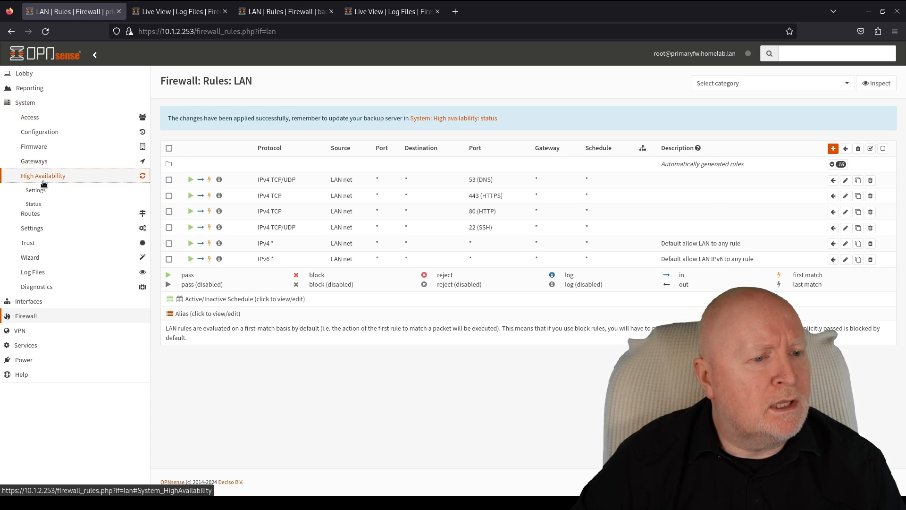
left_click(46, 204)
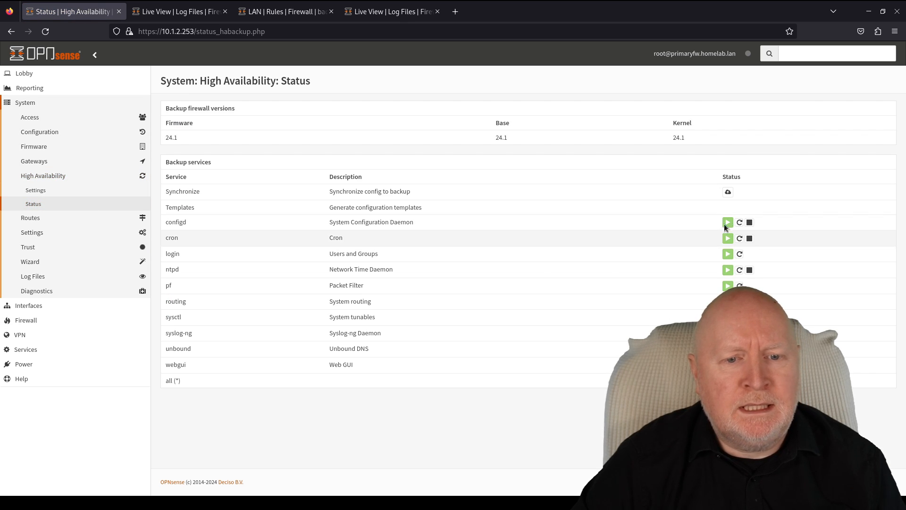
left_click(728, 192)
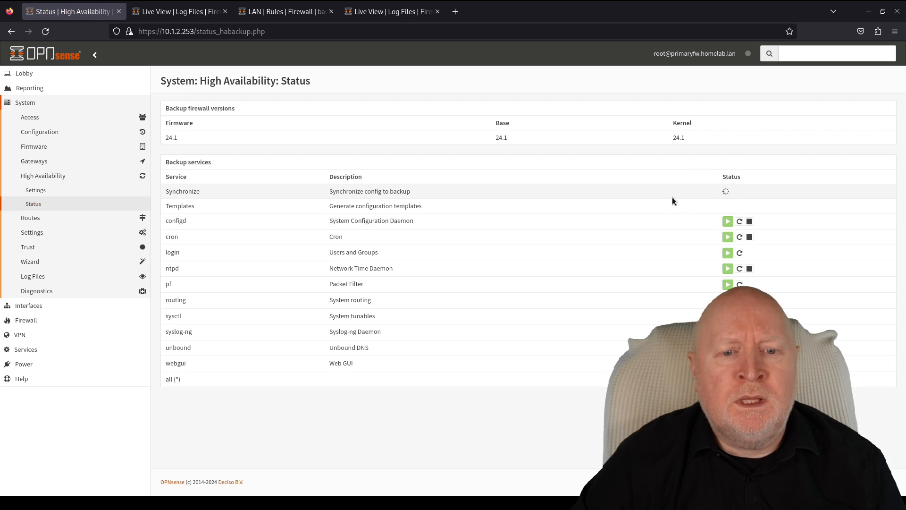
left_click(728, 205)
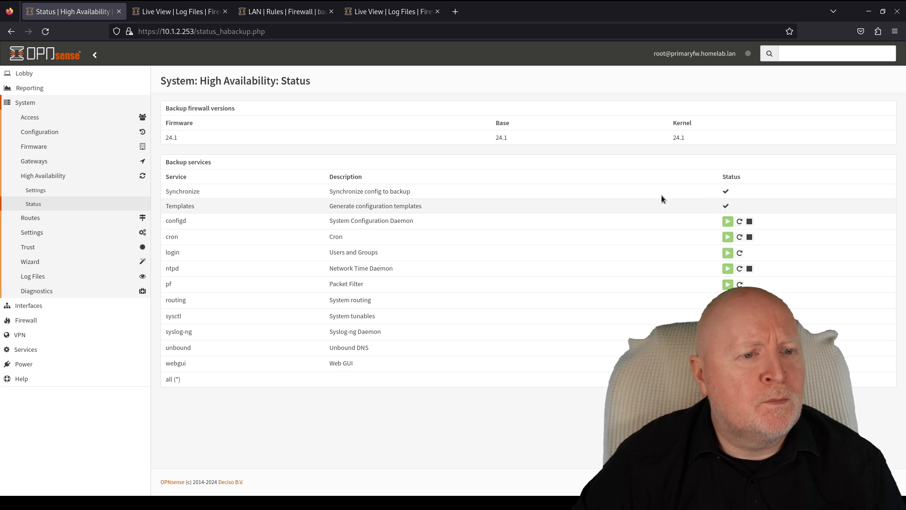
- Reload the backup's LAN rules to confirm the synced HTTP rule, then return to the primary
left_click(292, 14)
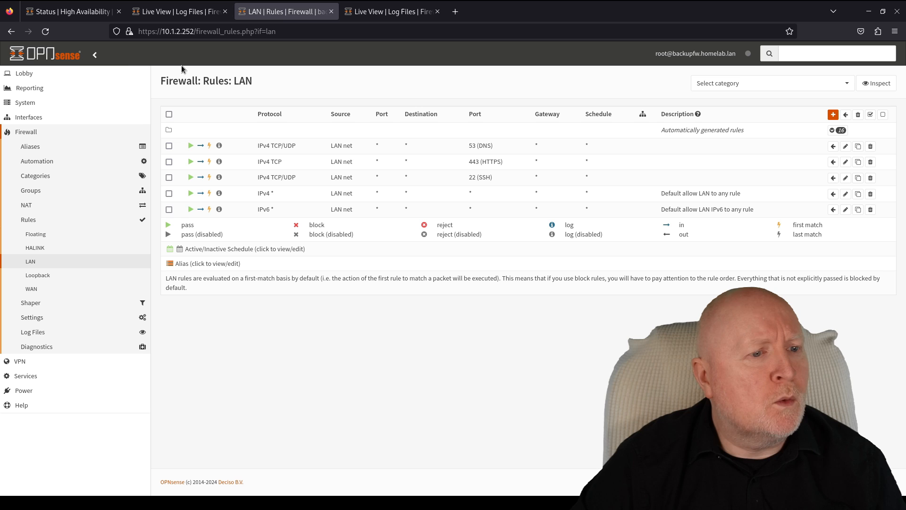
left_click(50, 33)
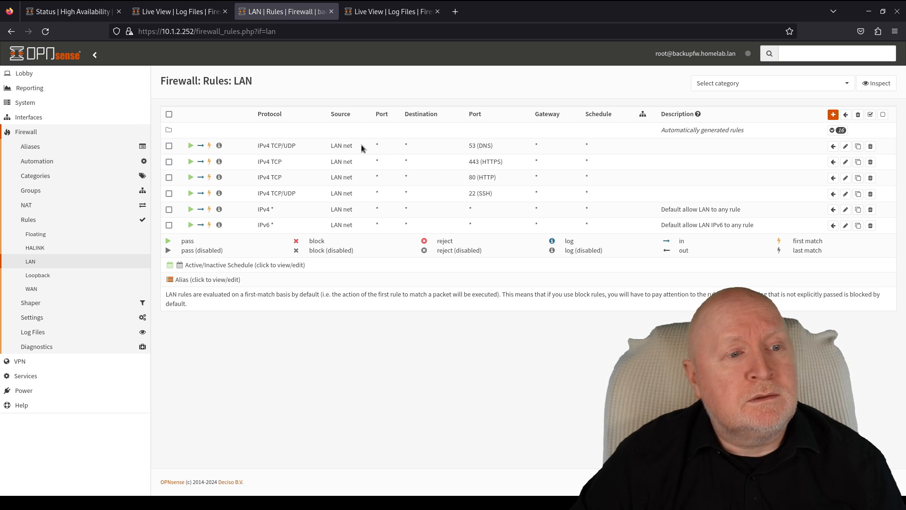
left_click(73, 14)
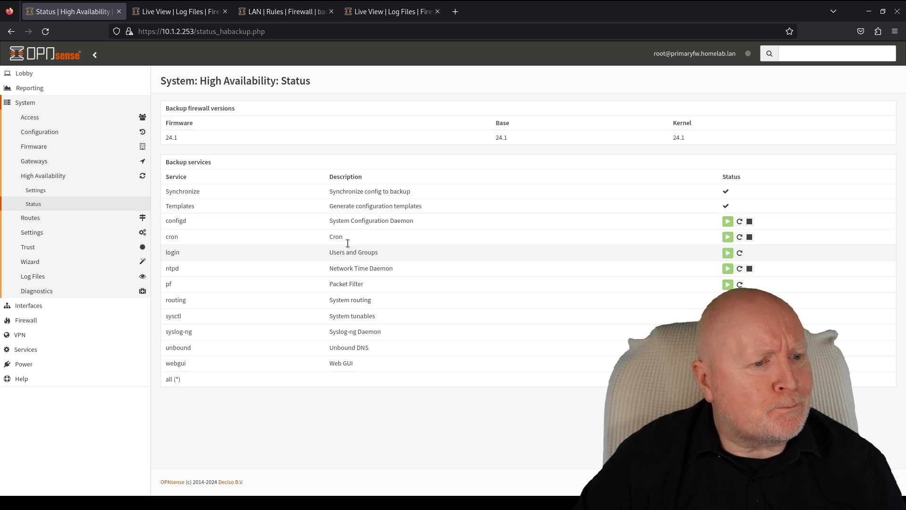
- Open System > Settings > Cron and start a new scheduled job
left_click(34, 102)
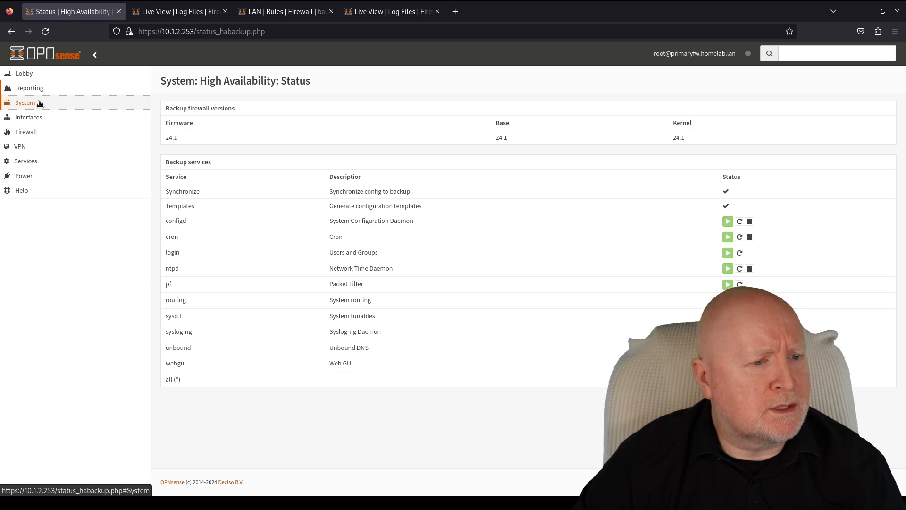
left_click(39, 103)
left_click(37, 205)
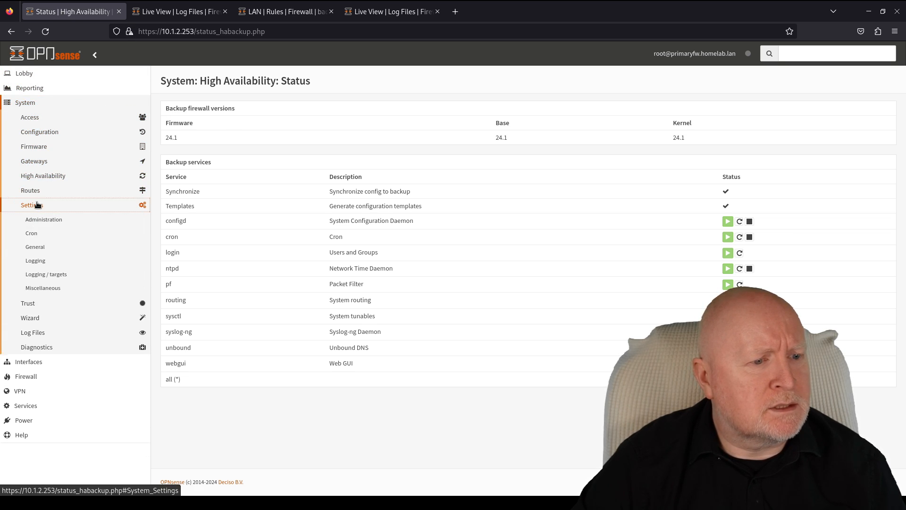
left_click(33, 234)
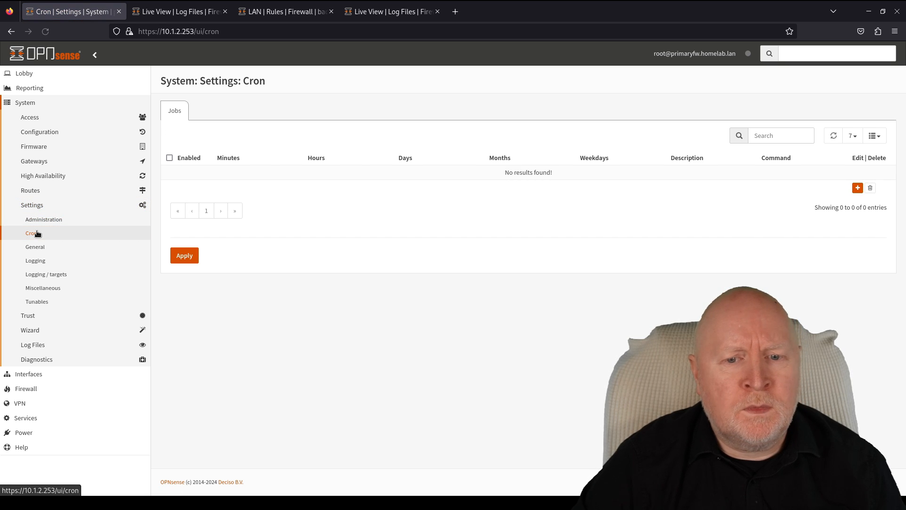
left_click(858, 189)
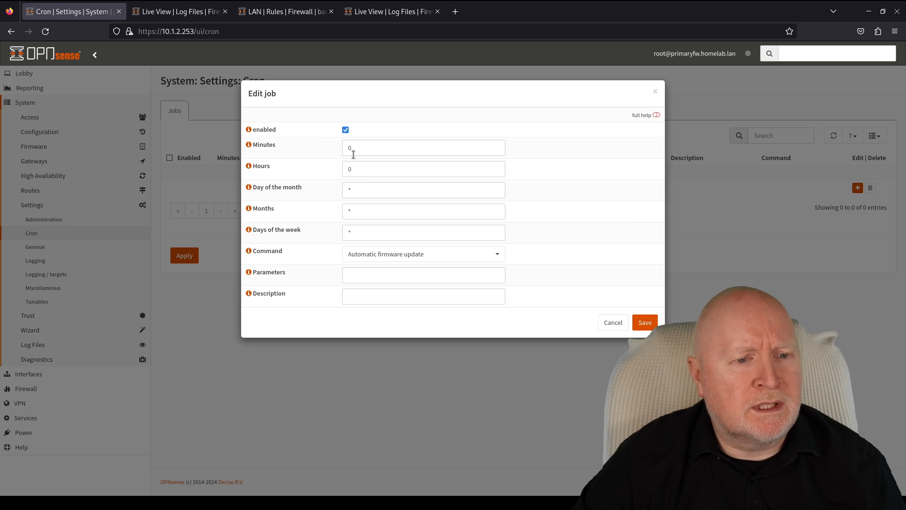
- Save a job at hour 2 running HA update and reconfigure backup, described 'Schedule Backup'
left_click_drag(359, 169, 334, 170)
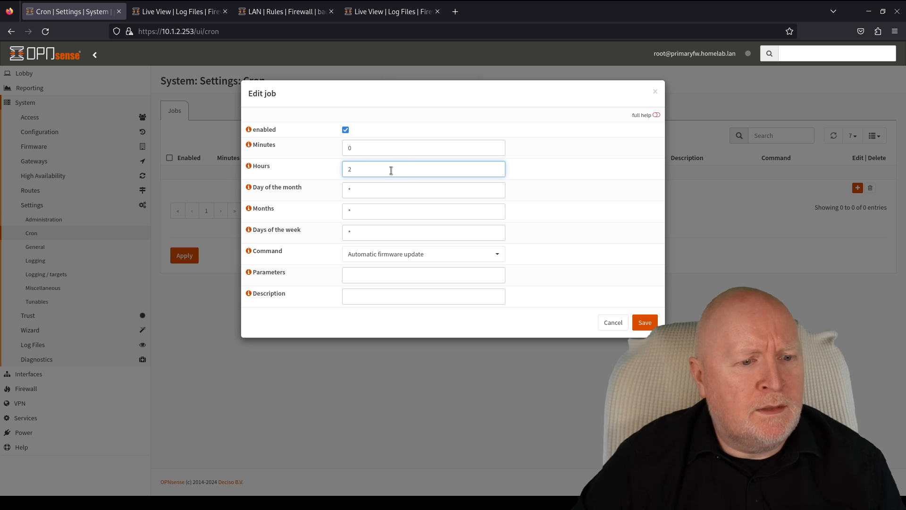
left_click(399, 254)
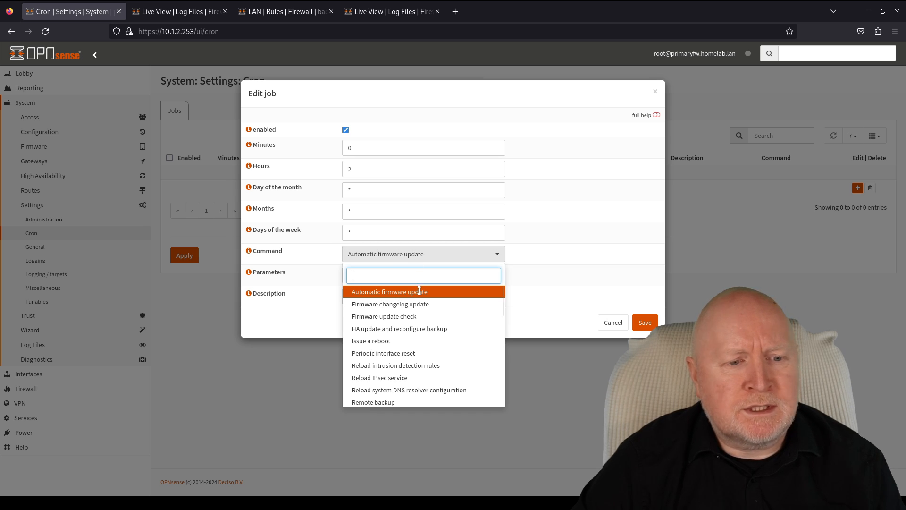
left_click(388, 330)
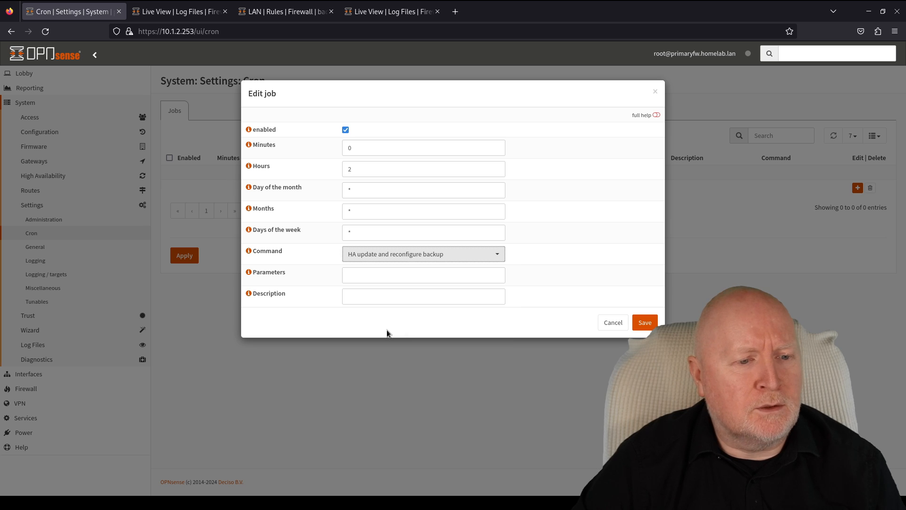
left_click(378, 297)
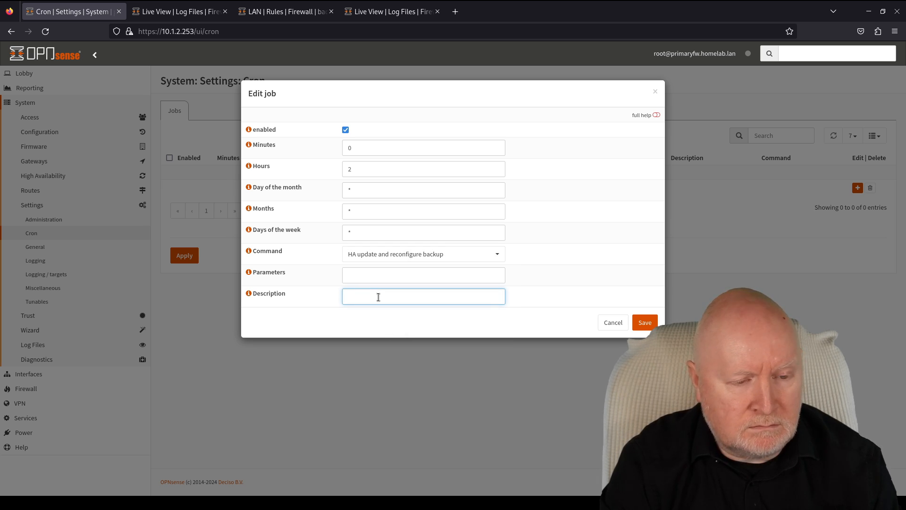
type("Shcje")
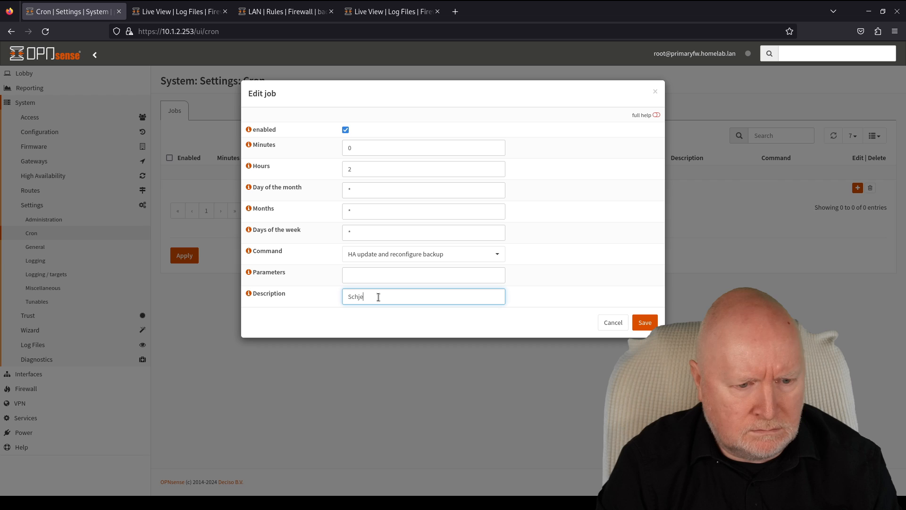
key("BackSpace")
key("BackSpace")
type("edule B")
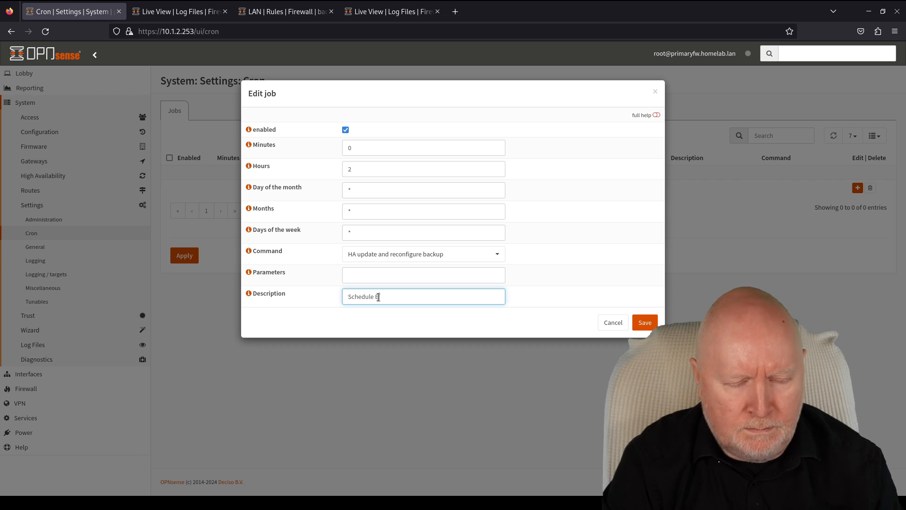
type("ackup")
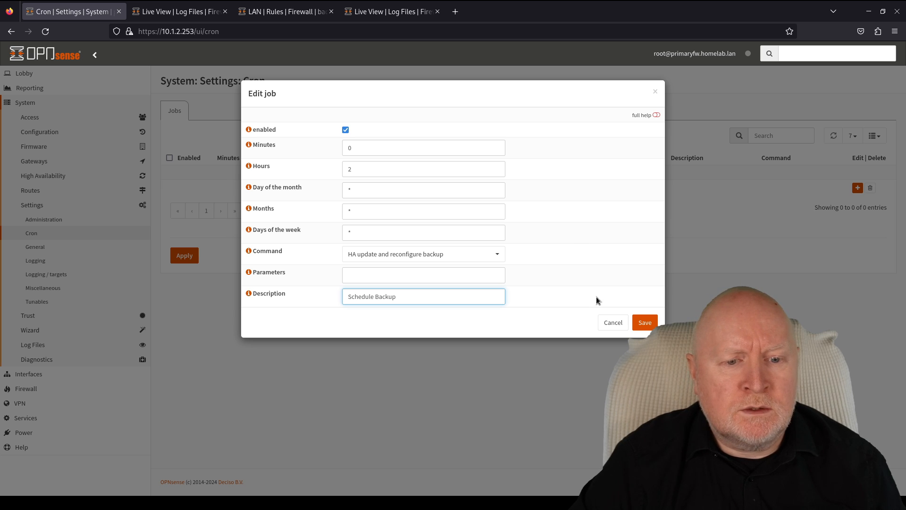
left_click(644, 323)
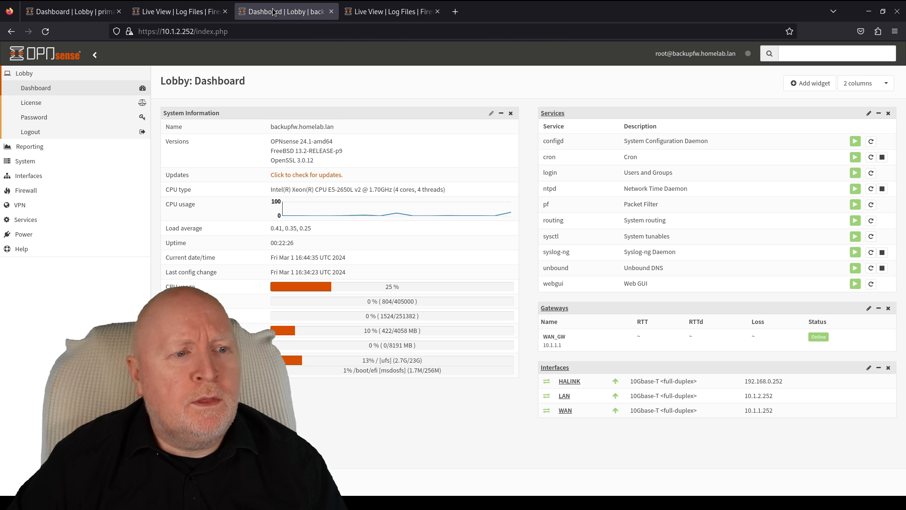
- Switch to the primary firewall's dashboard tab with Ctrl+1
key("ctrl+1")
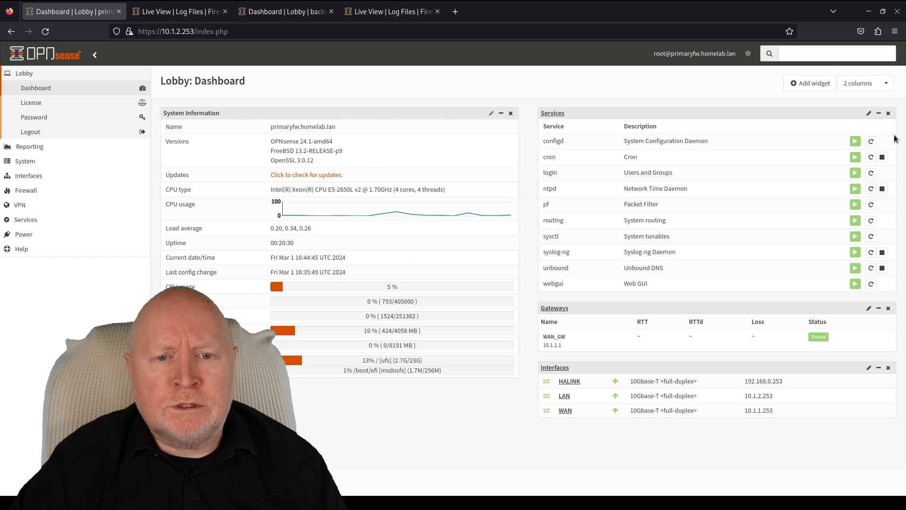
- Add the CARP widget to the primary's dashboard and save the dashboard settings
left_click(809, 85)
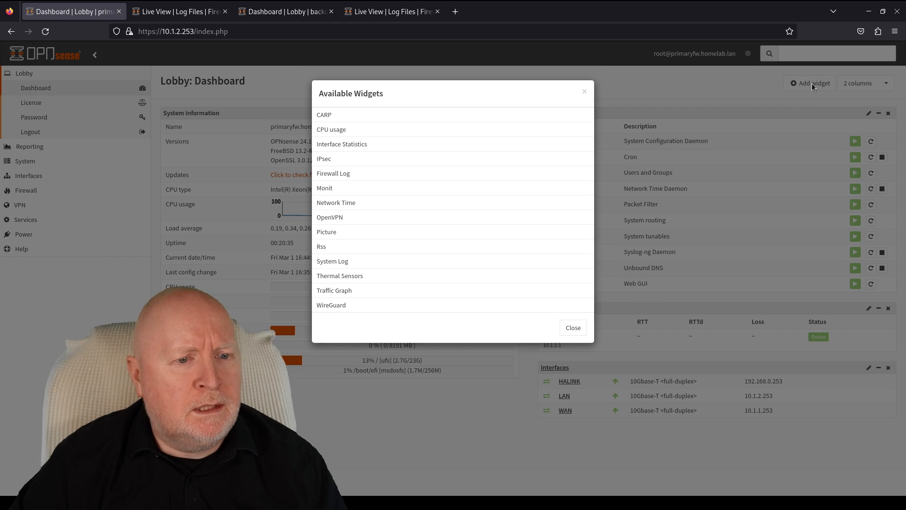
left_click(331, 116)
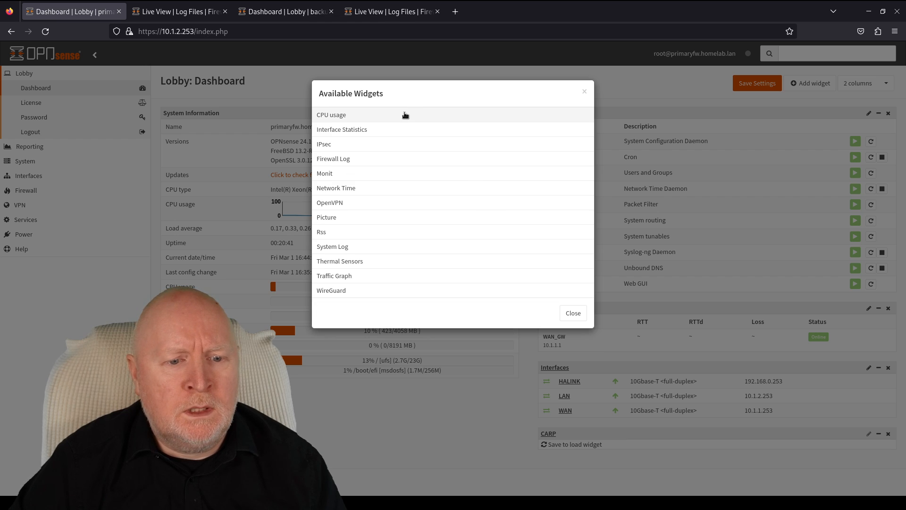
left_click(574, 313)
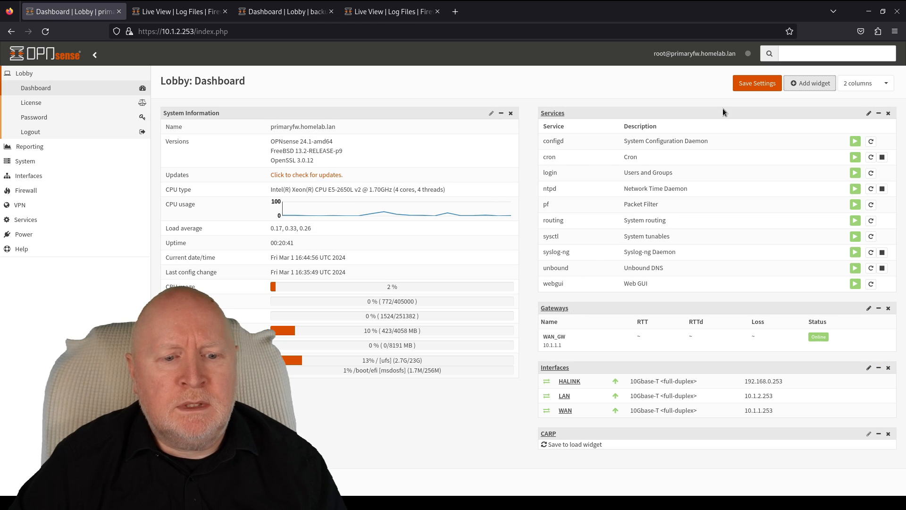
left_click(741, 83)
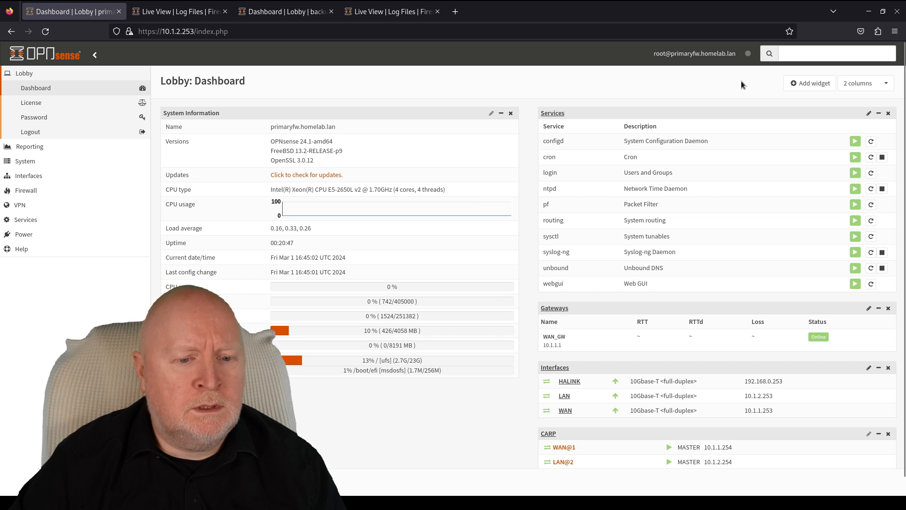
scroll(698, 321, "down", 1)
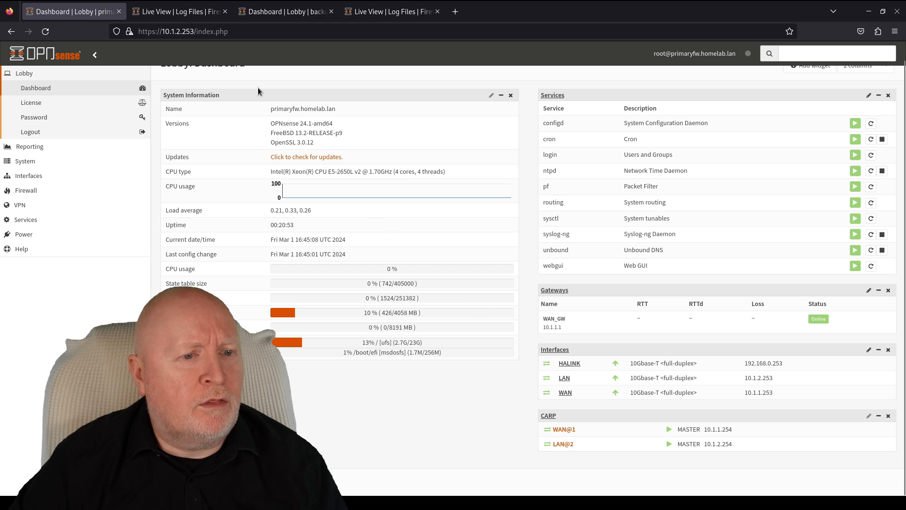
- Reload the backup firewall's dashboard to check it, then return to the primary's dashboard
left_click(278, 15)
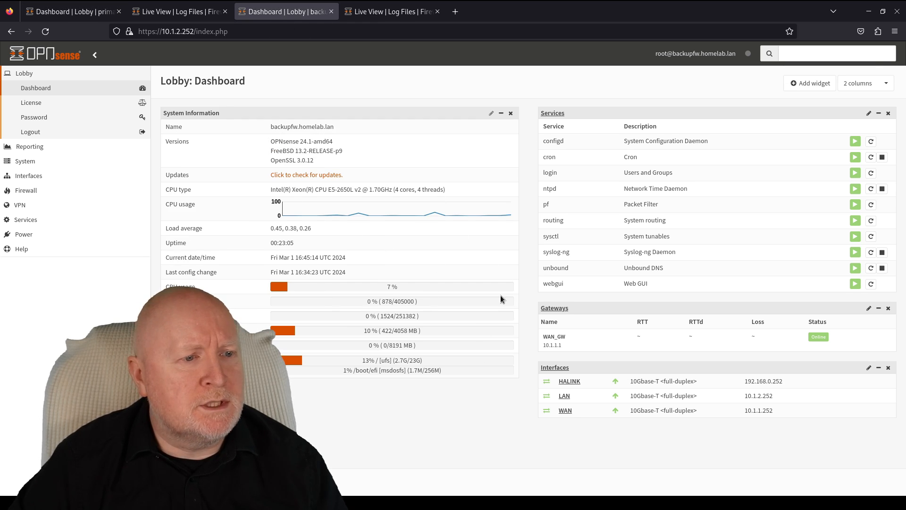
key("F5")
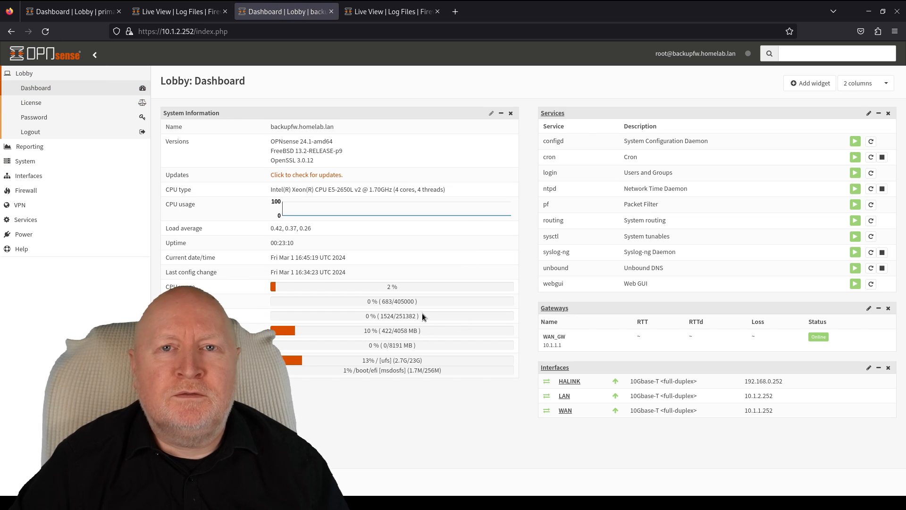
left_click(43, 12)
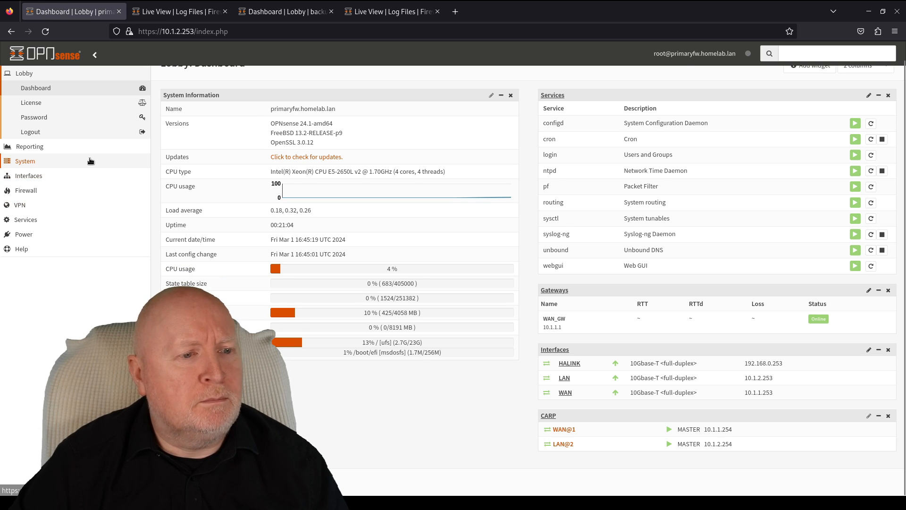
scroll(174, 226, "up", 1)
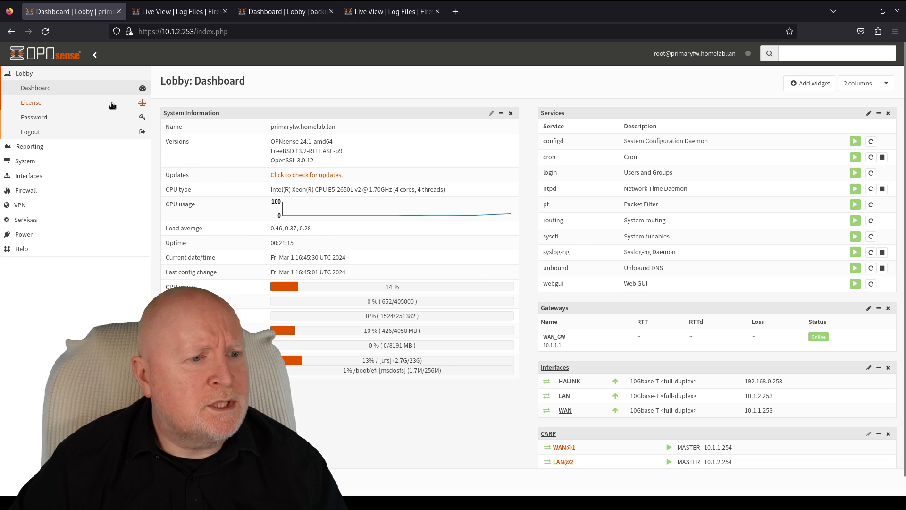
- Synchronize the primary's configuration to the backup from High Availability status
left_click(56, 161)
left_click(52, 176)
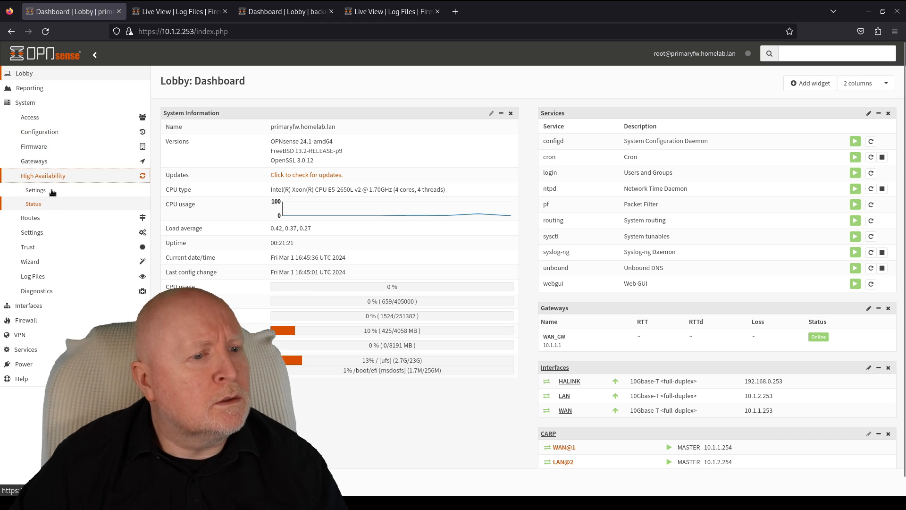
left_click(49, 204)
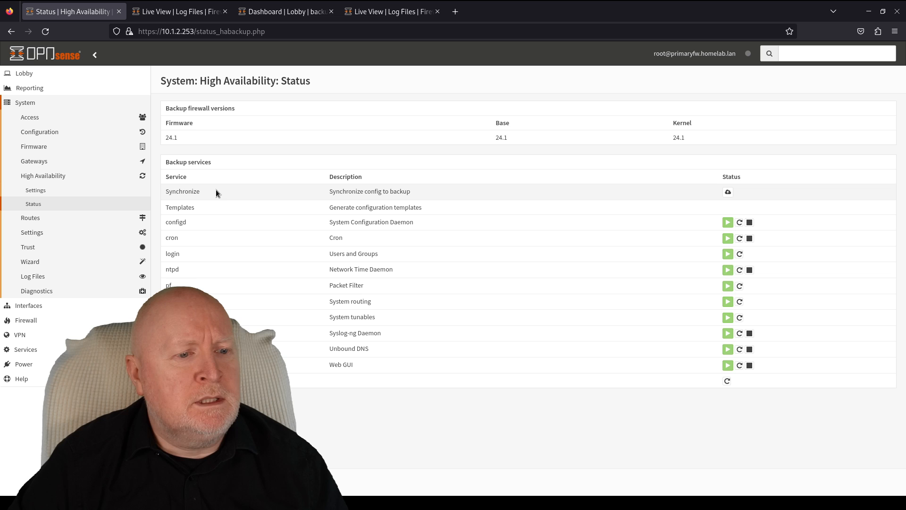
left_click(730, 191)
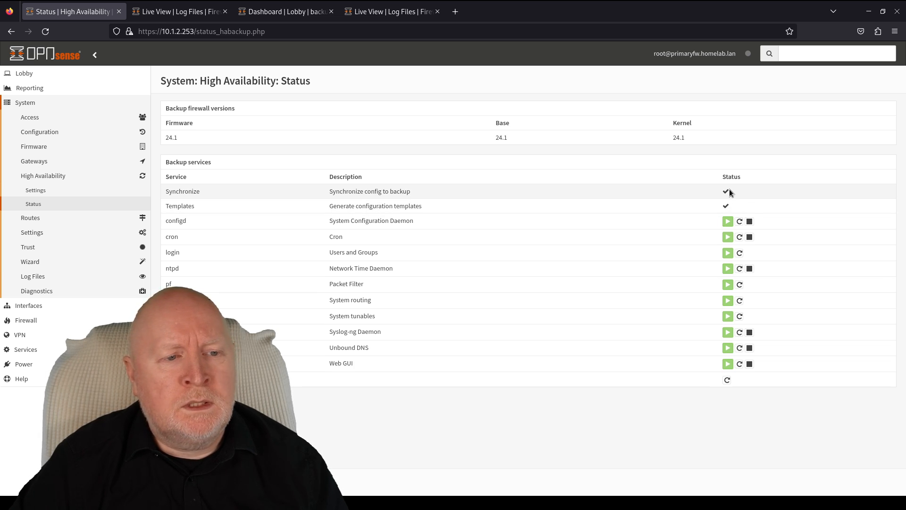
- Reload the backup dashboard to confirm WAN@1 and LAN@2 in BACKUP, then return to the primary
left_click(299, 21)
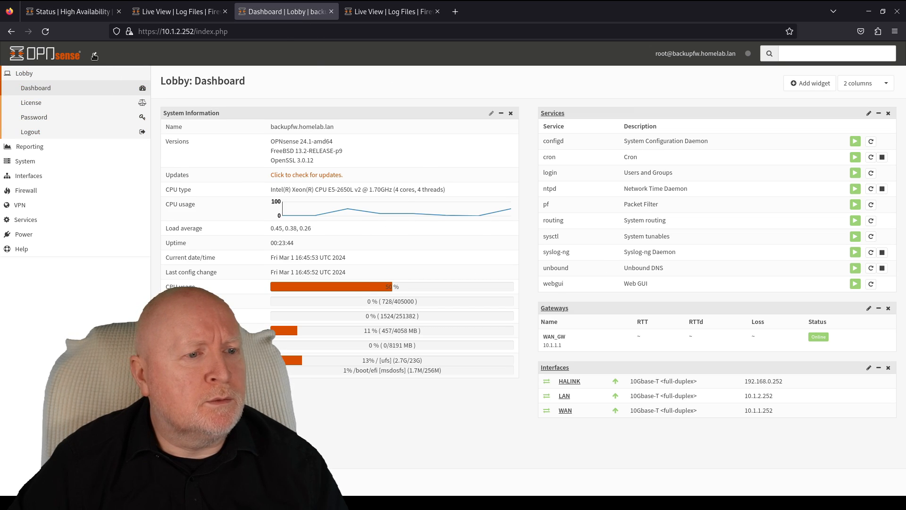
left_click(47, 33)
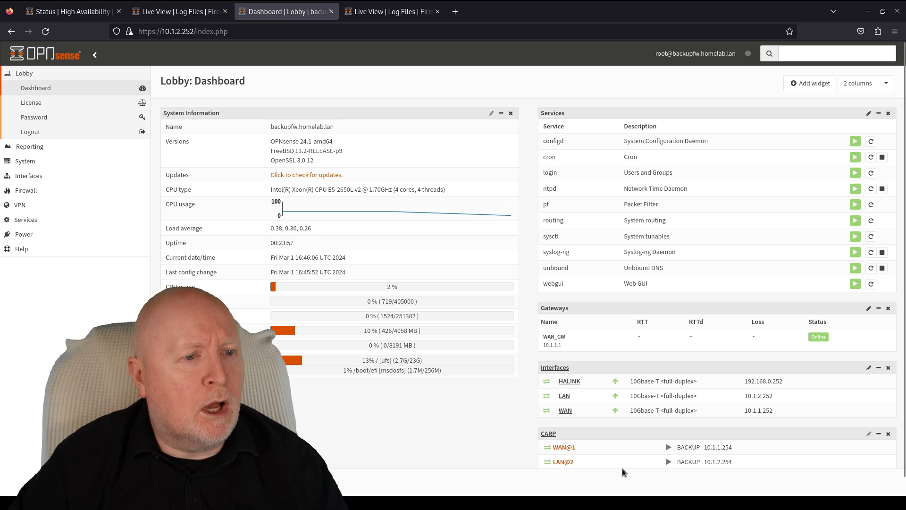
left_click(54, 15)
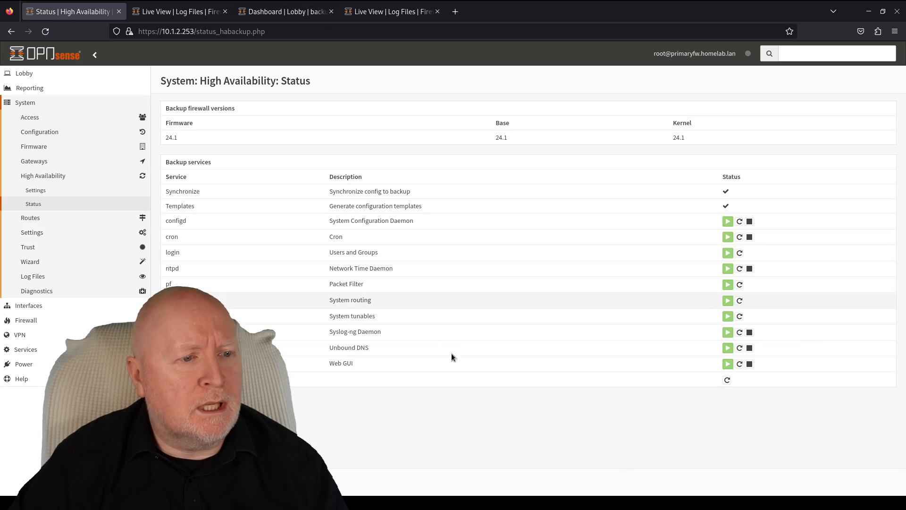
left_click(55, 73)
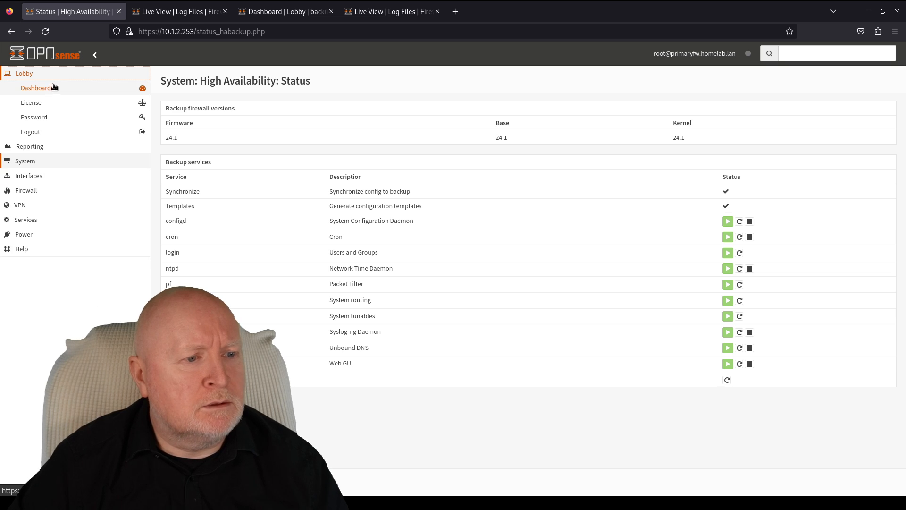
- Open the primary's Lobby dashboard and glance at the backup firewall's dashboard
left_click(57, 83)
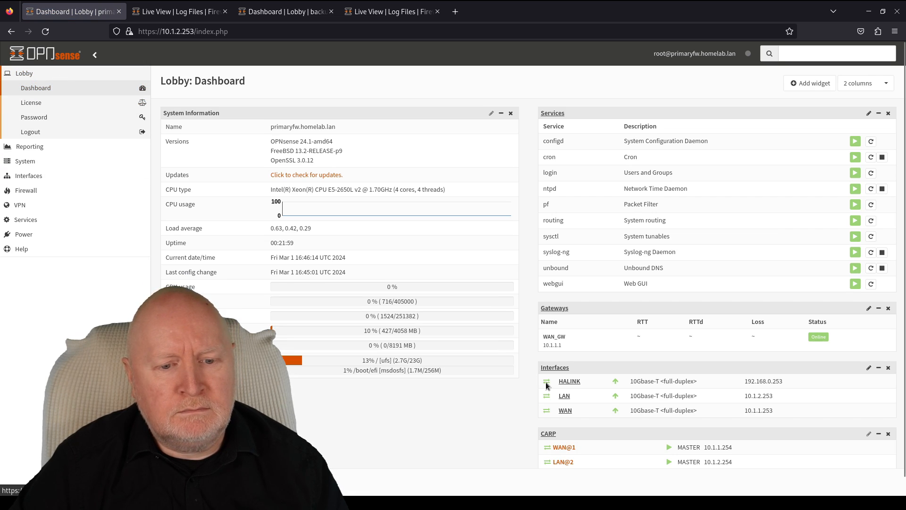
left_click(270, 19)
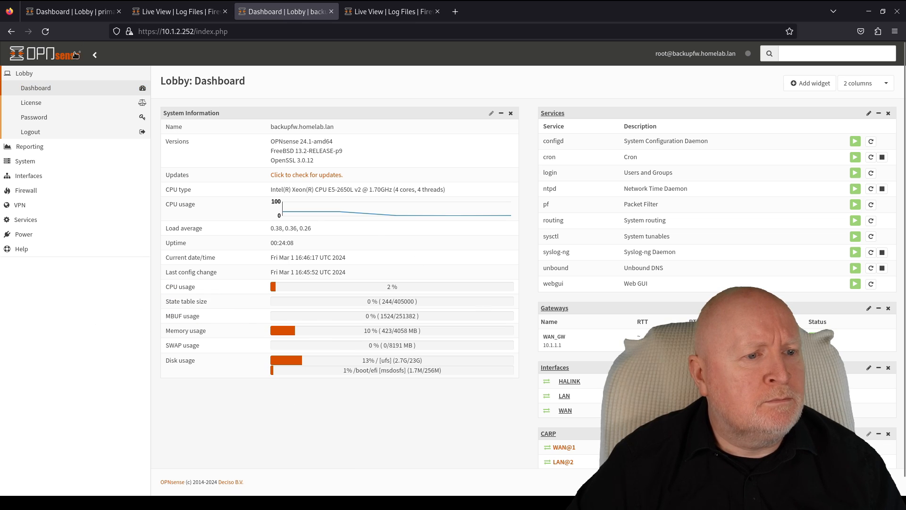
left_click(89, 16)
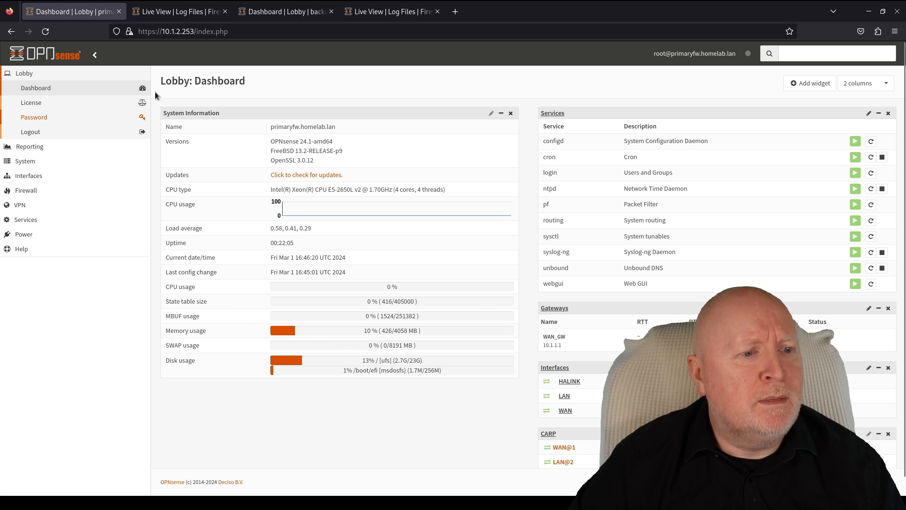
- Review the primary's High Availability settings page, then return to Lobby > Dashboard
left_click(35, 161)
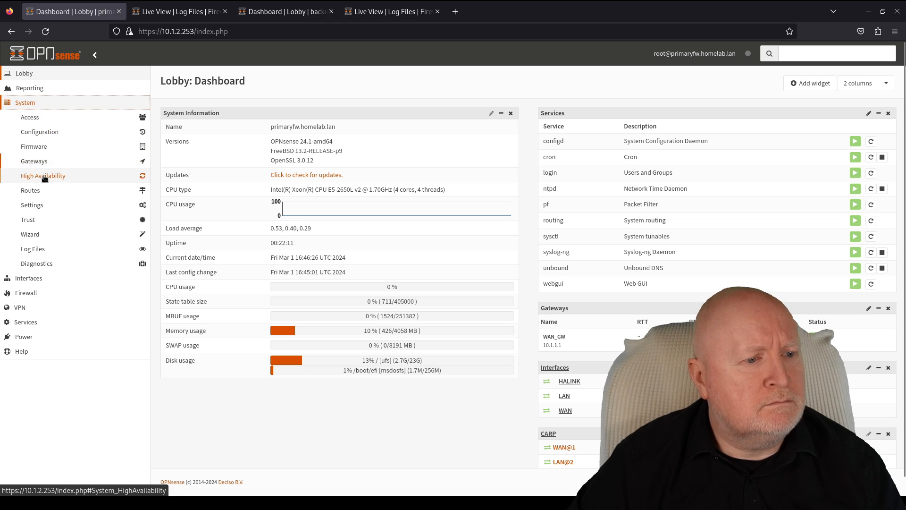
left_click(42, 176)
left_click(41, 191)
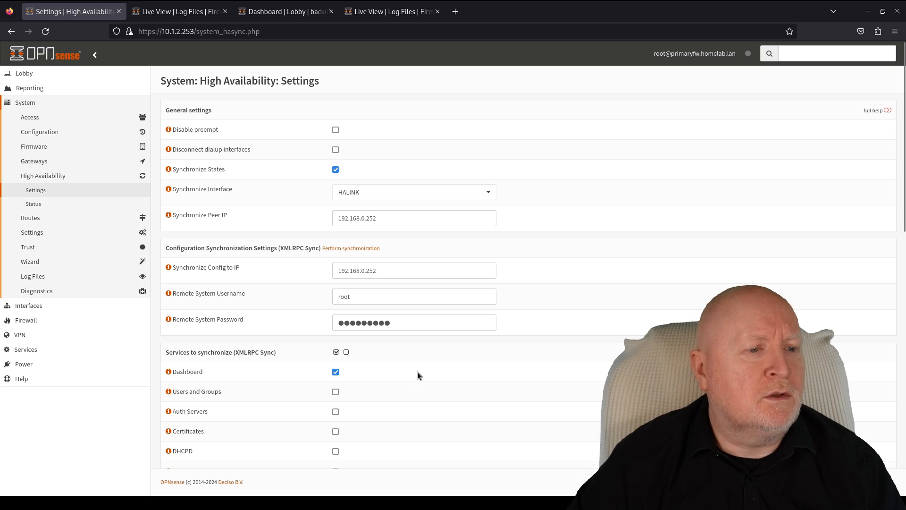
left_click(26, 74)
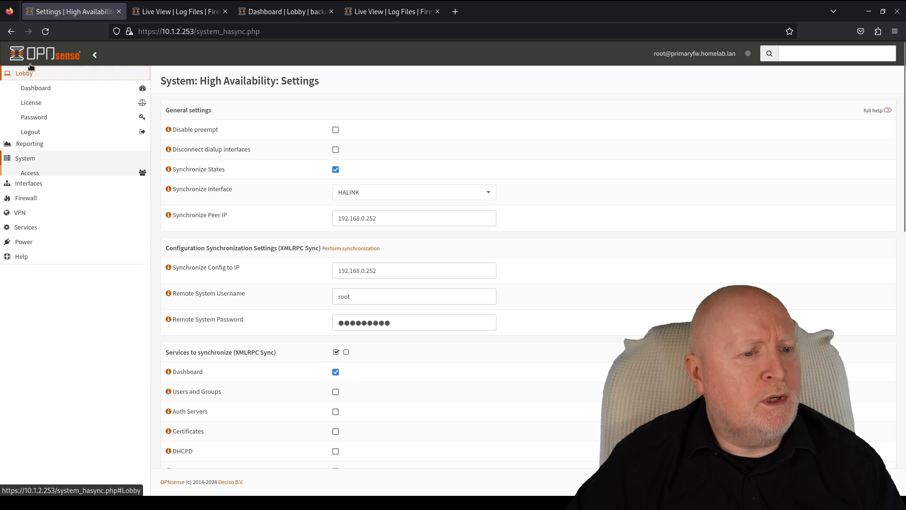
left_click(42, 88)
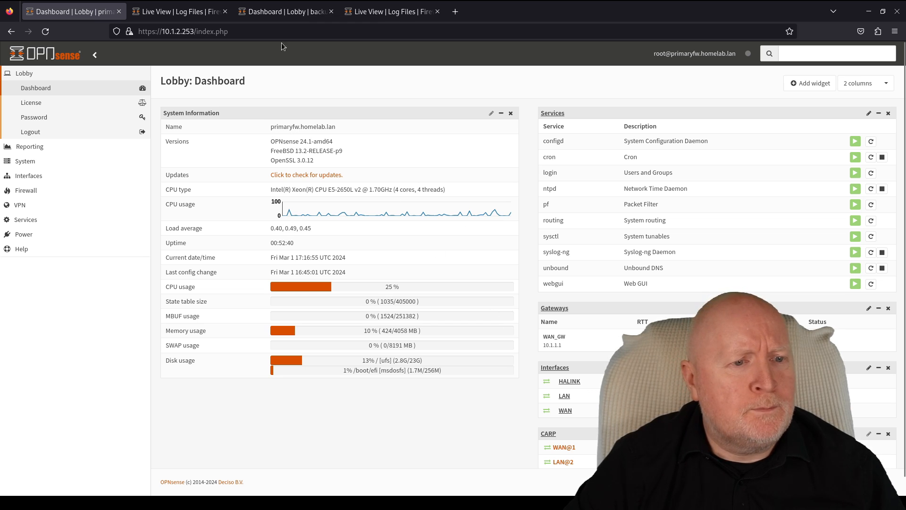
left_click(280, 12)
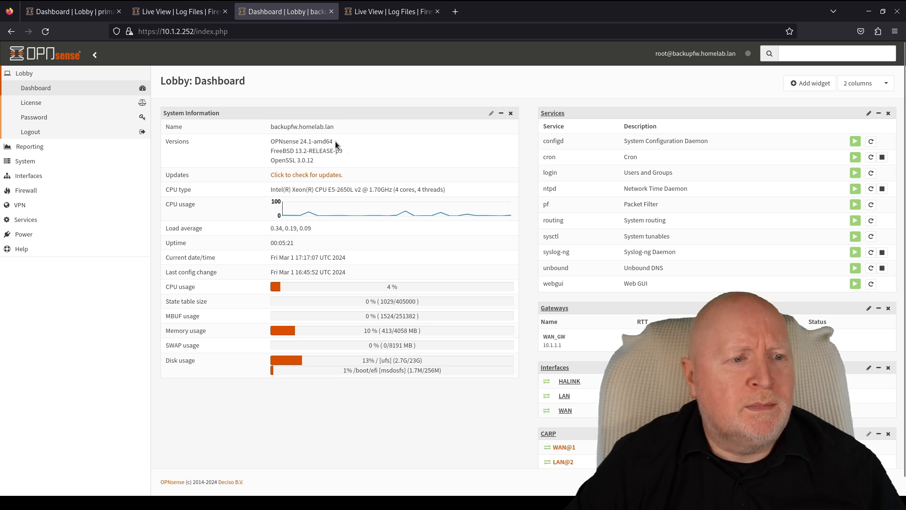
left_click(95, 11)
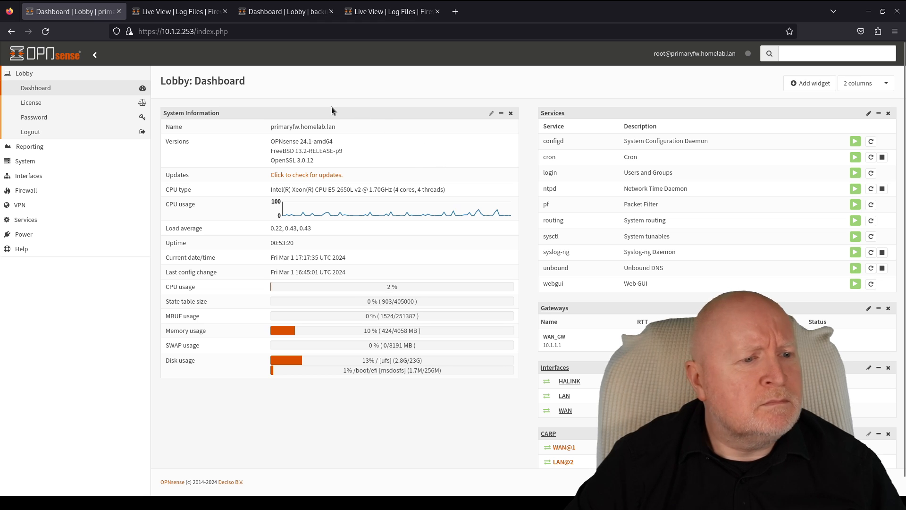
- Open the primary's High Availability status page and synchronize the configuration to the backup
left_click(60, 161)
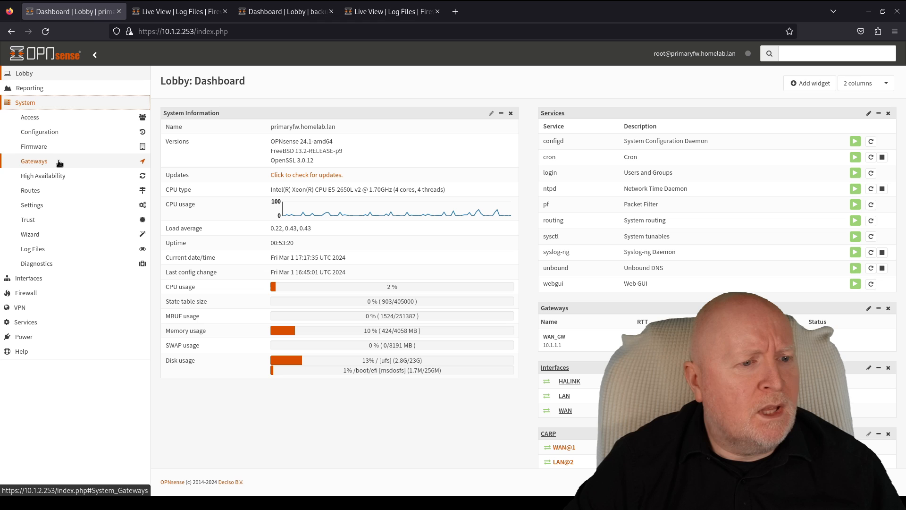
left_click(58, 176)
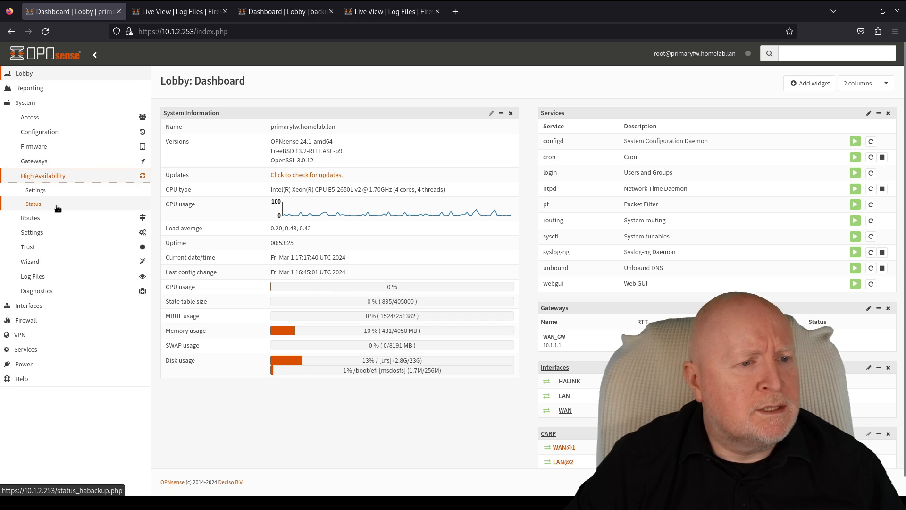
left_click(57, 208)
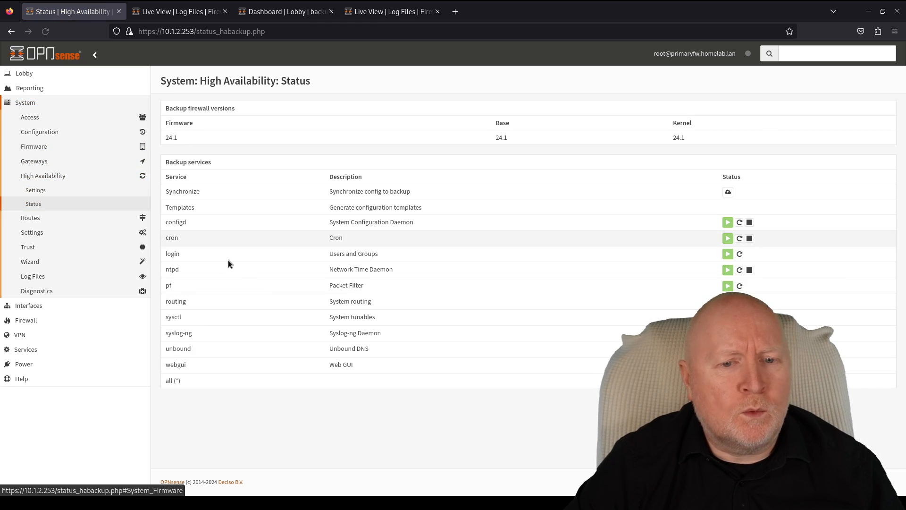
left_click(729, 192)
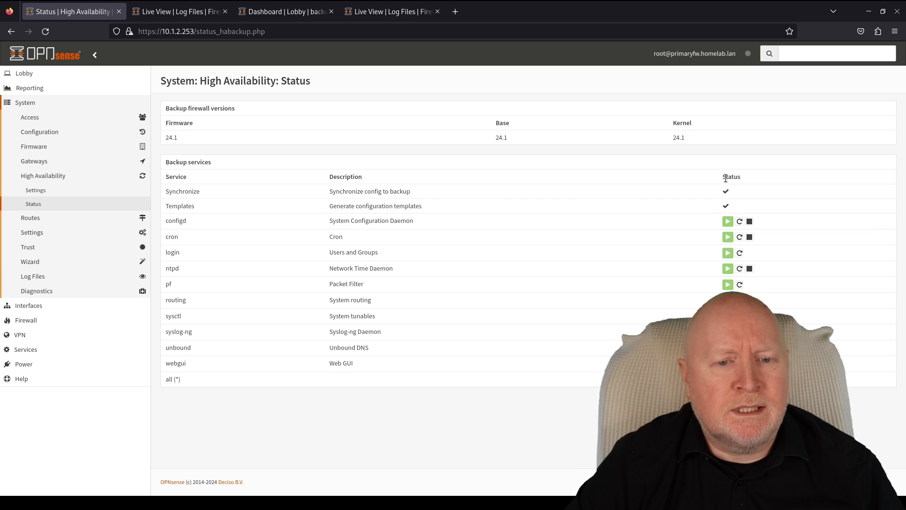
- Compare the primary's HA status with the backup's dashboard, ending on the backup dashboard
left_click(270, 13)
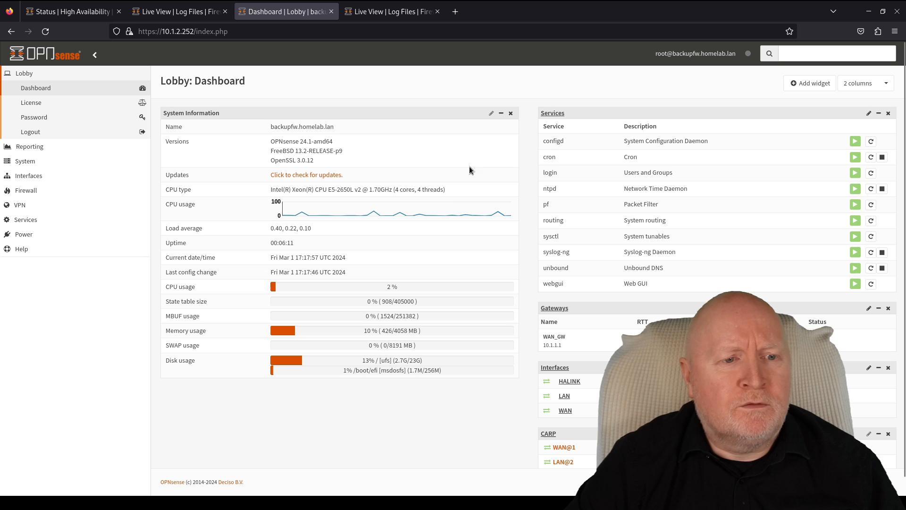
left_click(81, 14)
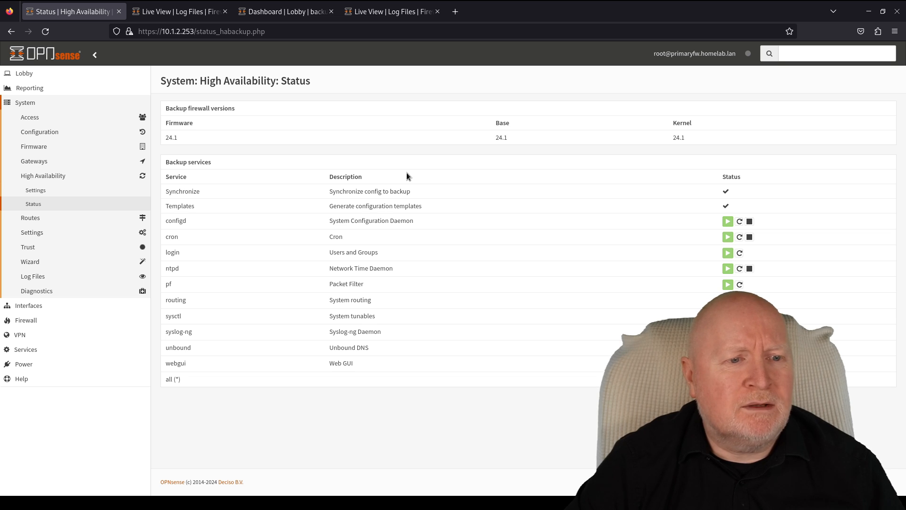
left_click(281, 16)
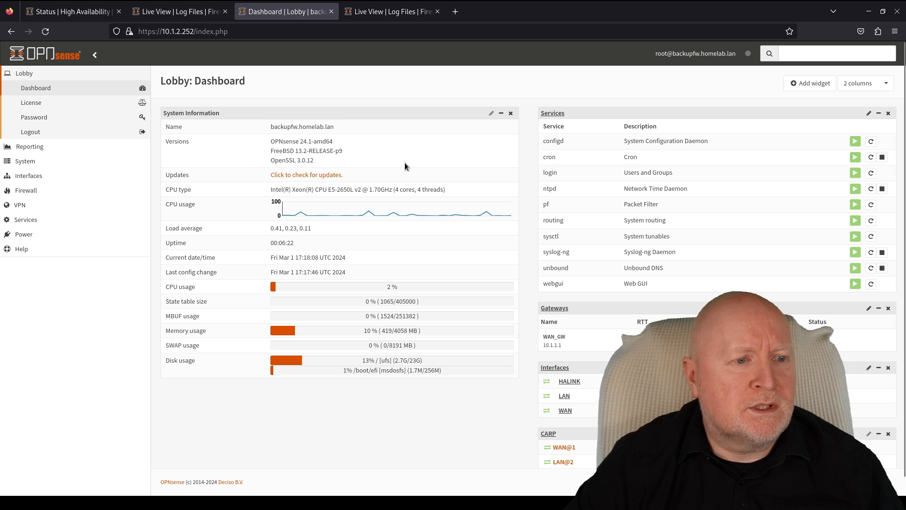
left_click(86, 16)
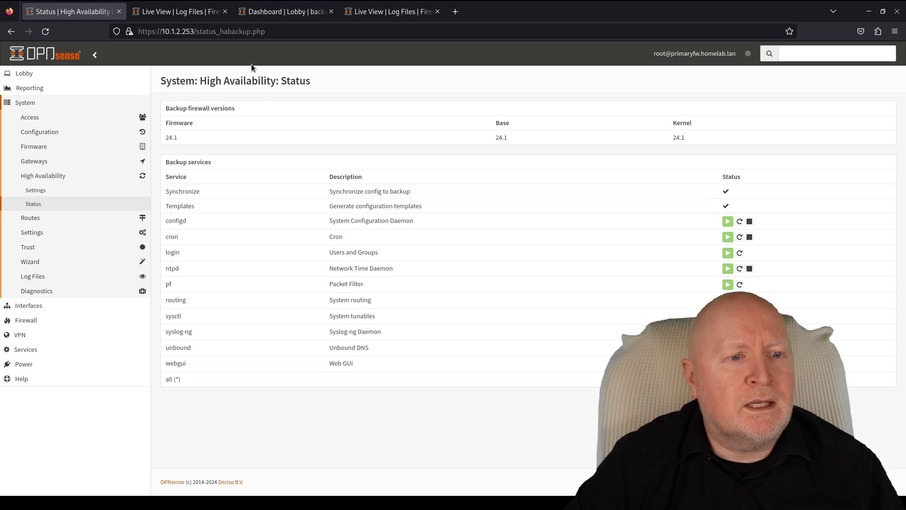
left_click(268, 17)
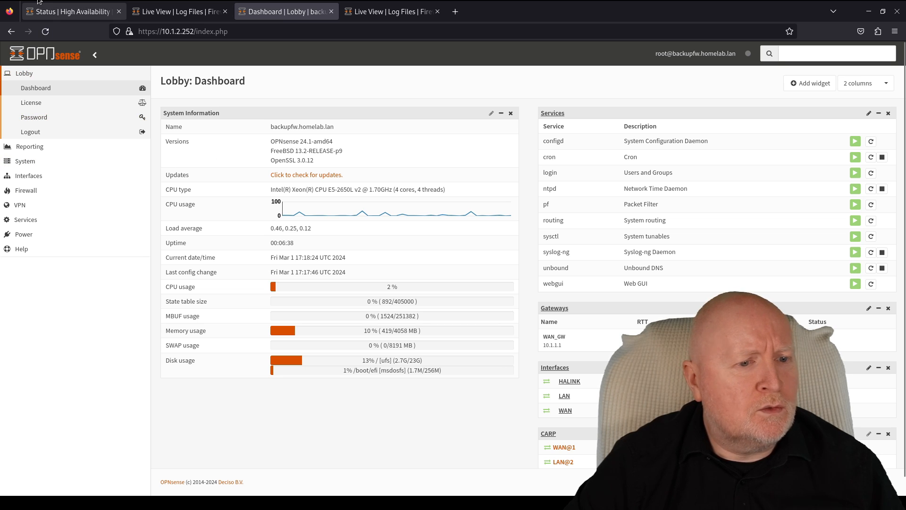
- Check the running ping, then reboot the backup firewall via Power > Reboot
mouse_move(1, 1)
left_click(536, 240)
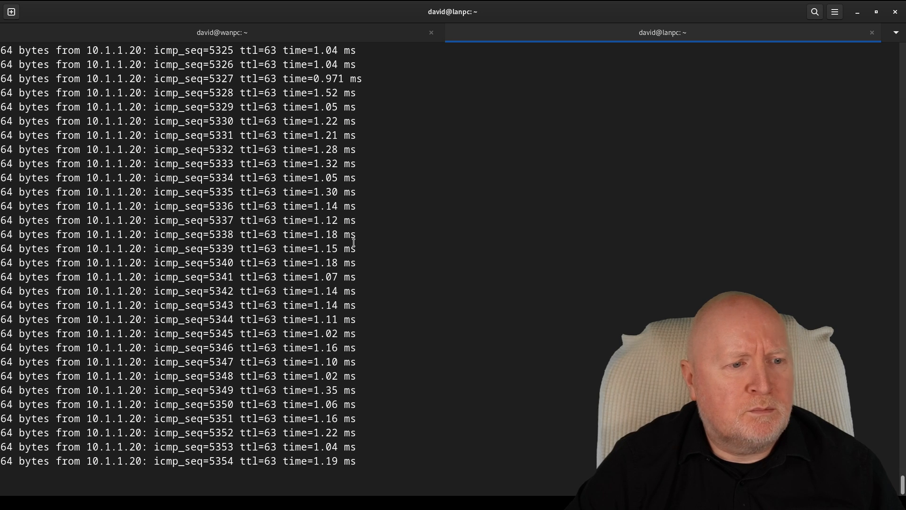
mouse_move(1, 1)
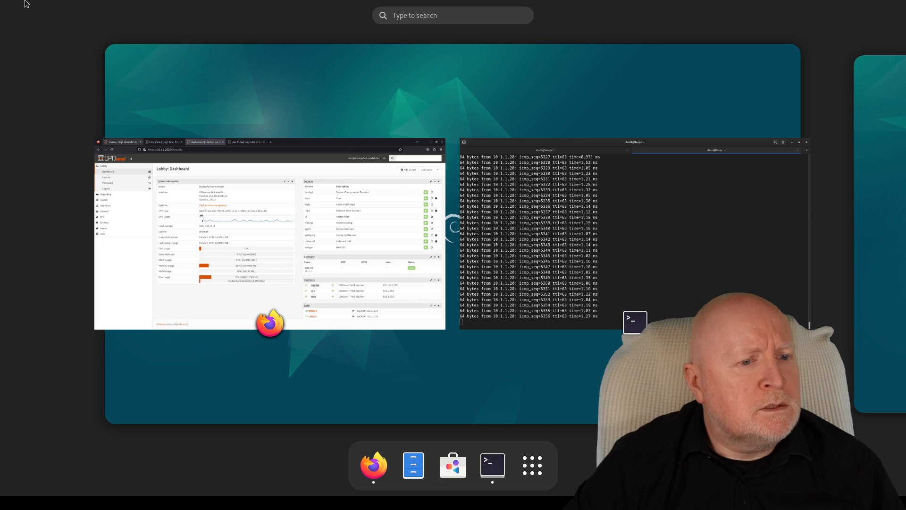
left_click(194, 223)
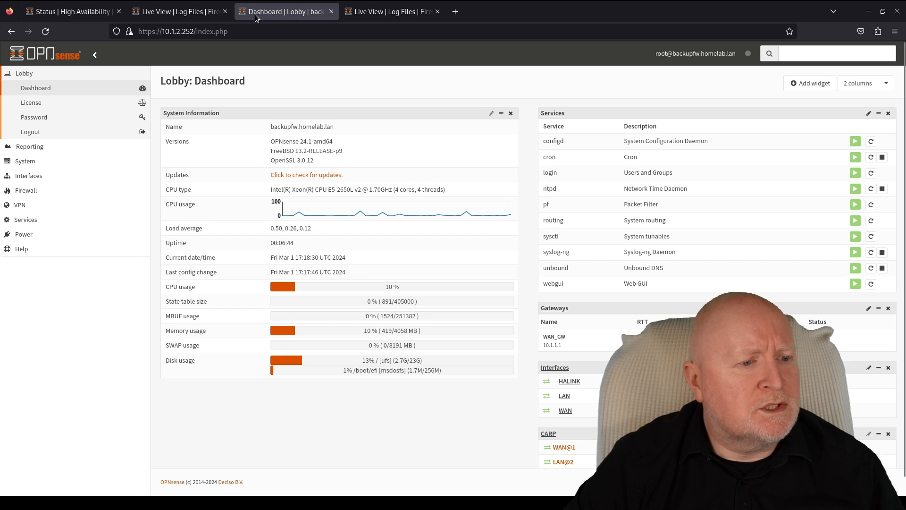
left_click(44, 234)
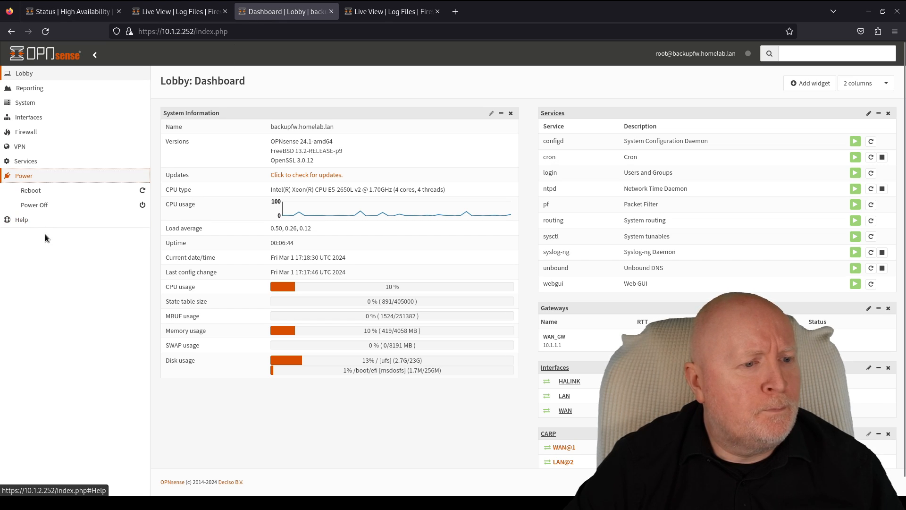
left_click(50, 191)
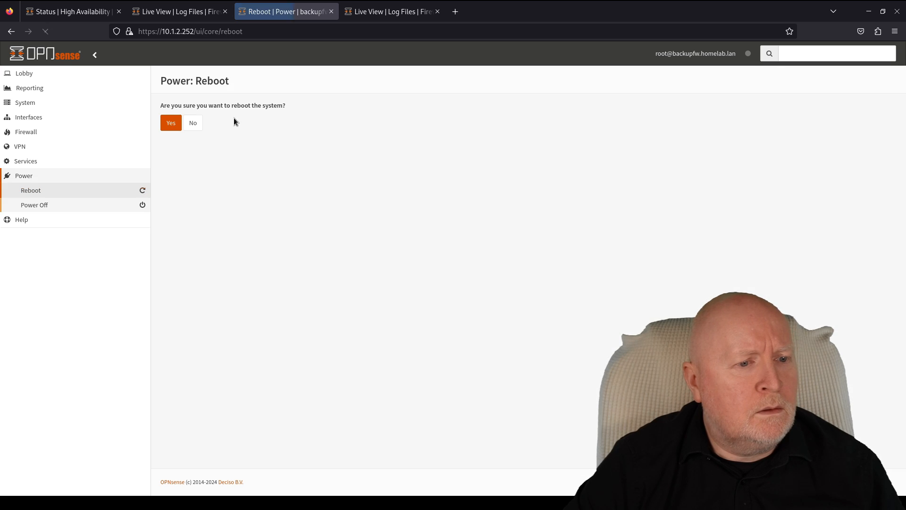
left_click(165, 126)
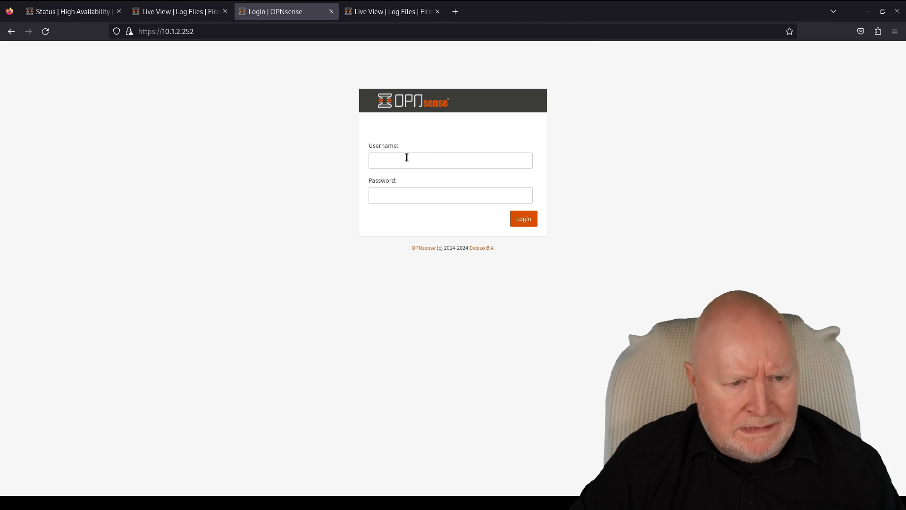
- Log back into the rebooted backup firewall with the account password and check the ping terminal
left_click(408, 160)
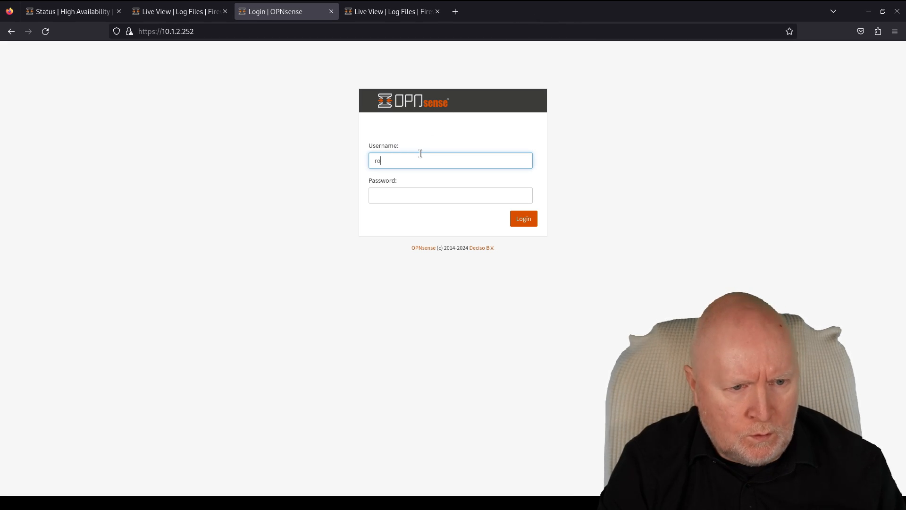
key("Tab")
type("opns")
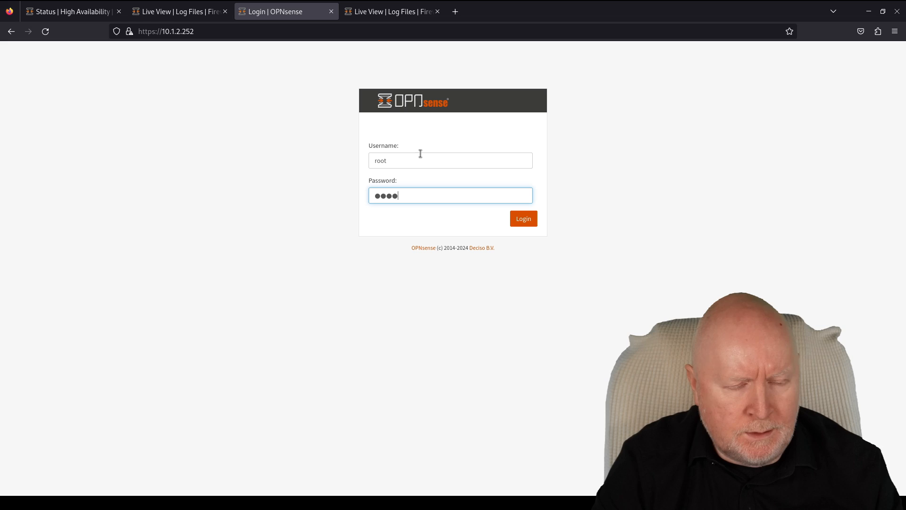
key("Return")
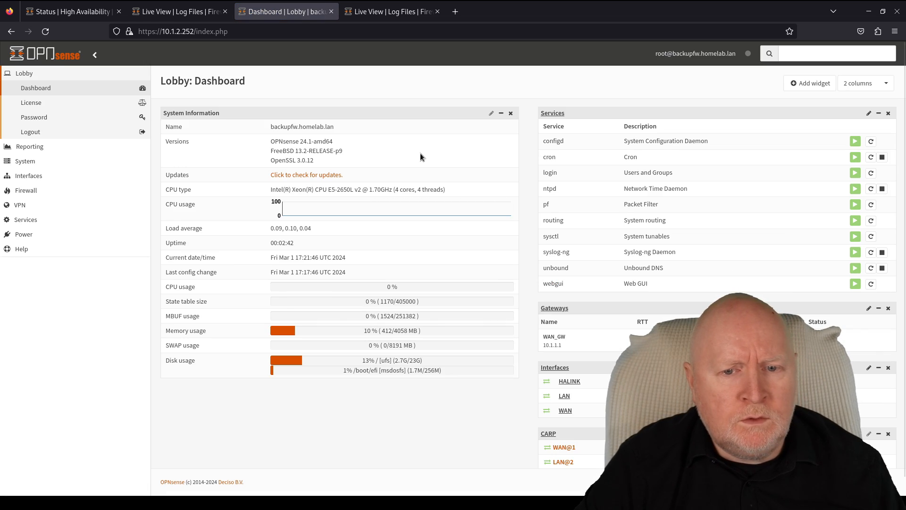
scroll(657, 186, "down", 1)
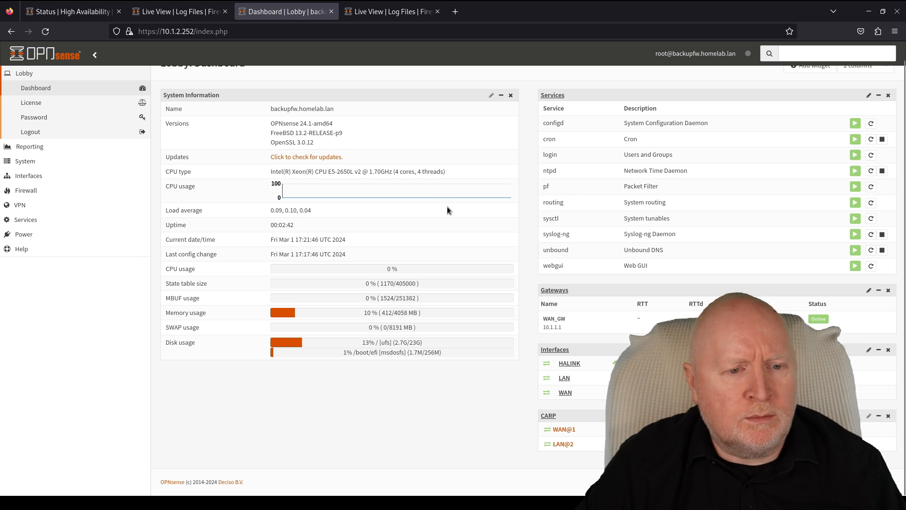
scroll(447, 206, "up", 1)
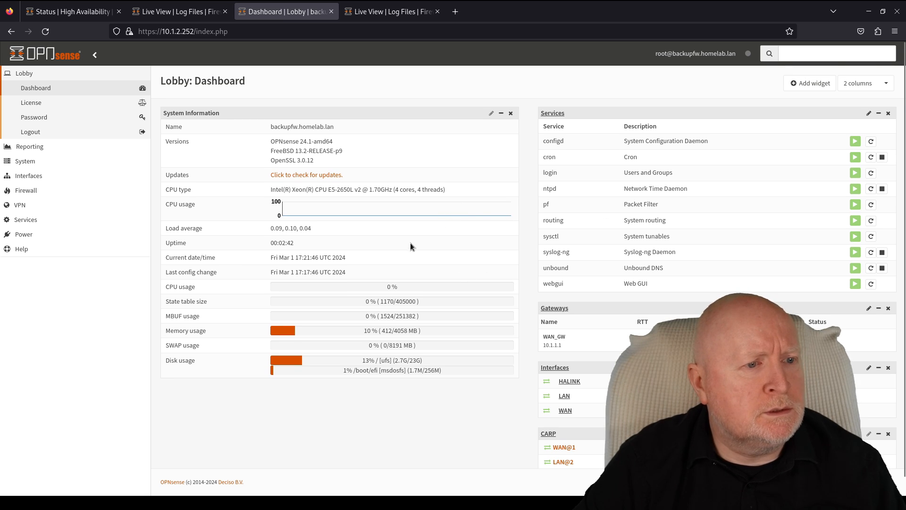
key("super")
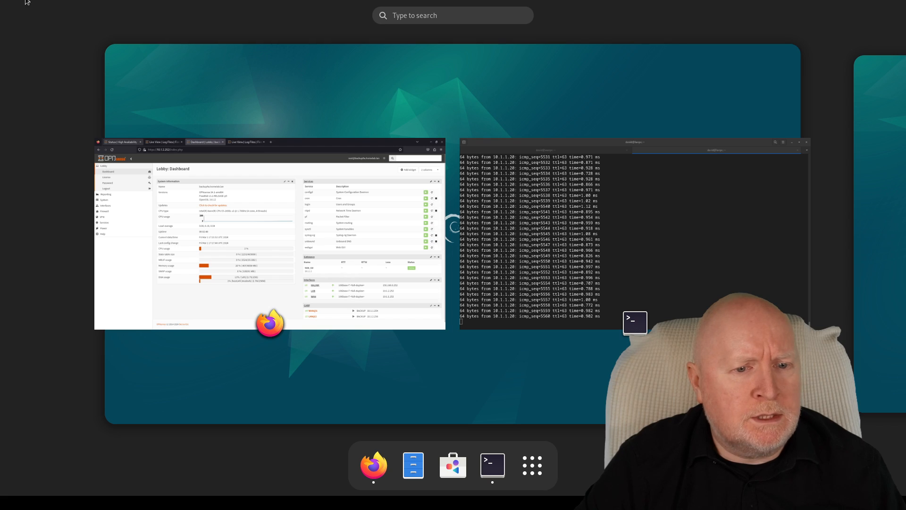
left_click(560, 208)
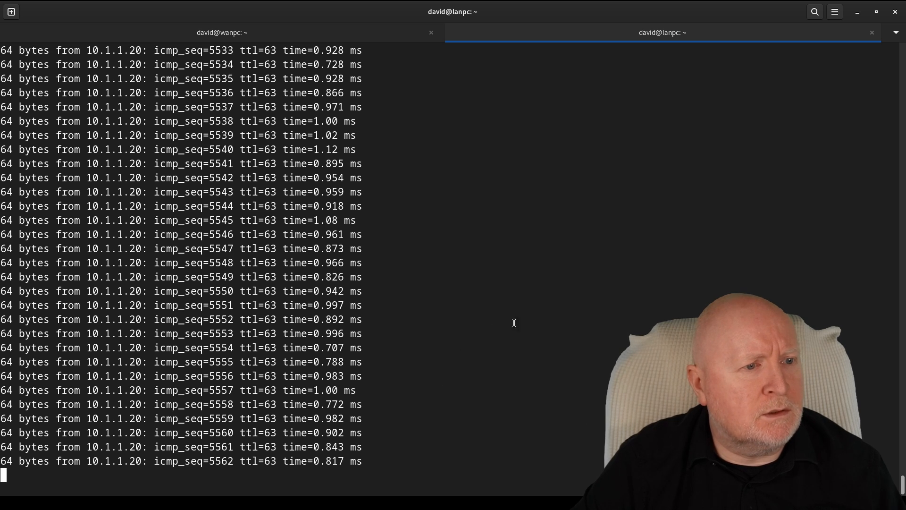
- Reload the primary's High Availability status and compare it with the backup firewall's dashboard
key("super")
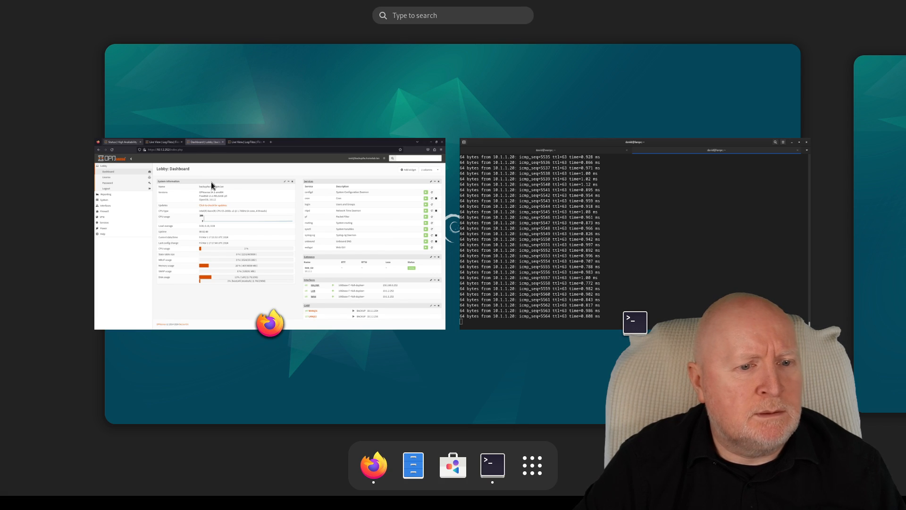
left_click(209, 211)
left_click(74, 12)
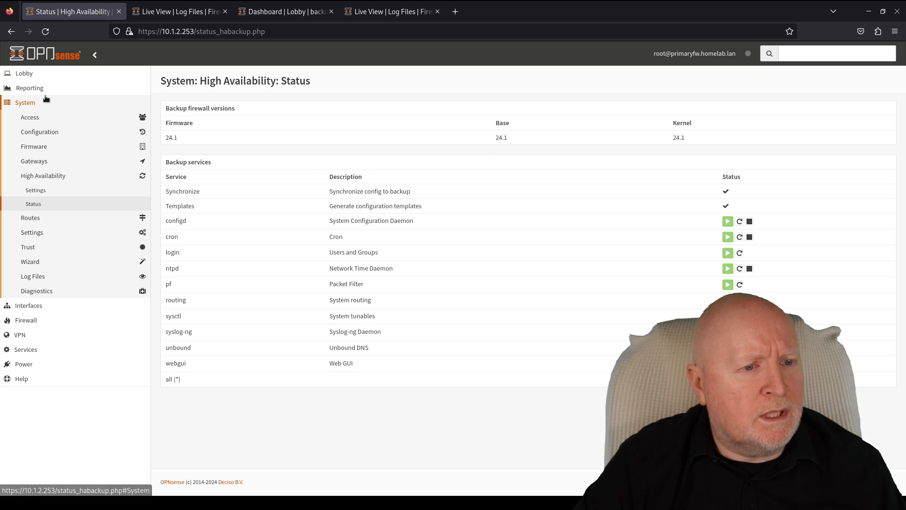
left_click(281, 15)
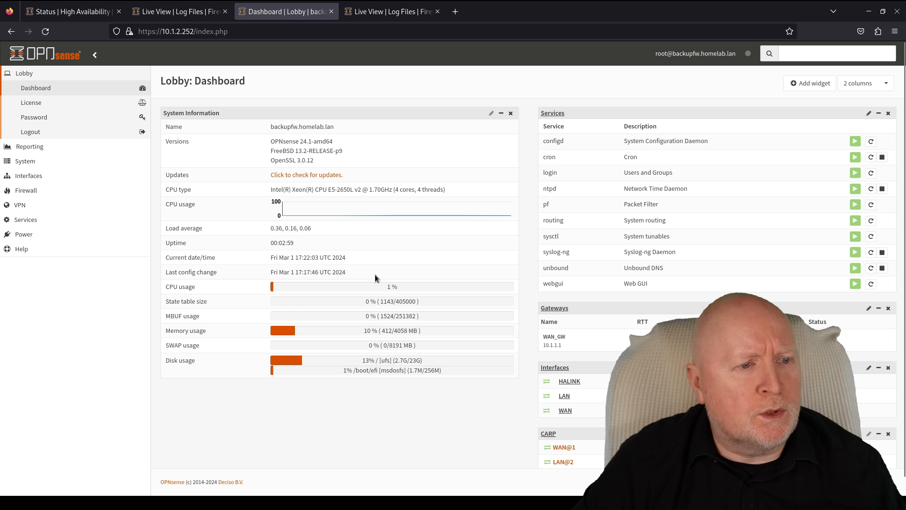
left_click(64, 13)
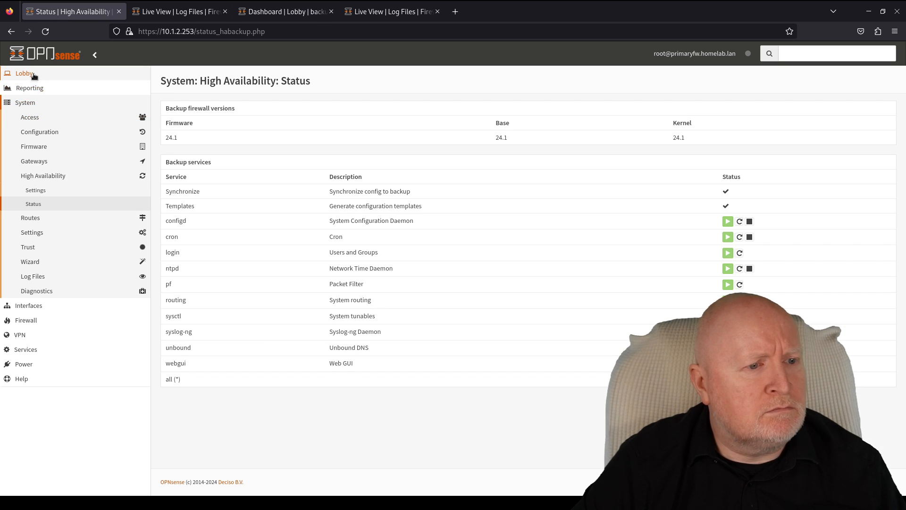
left_click(31, 103)
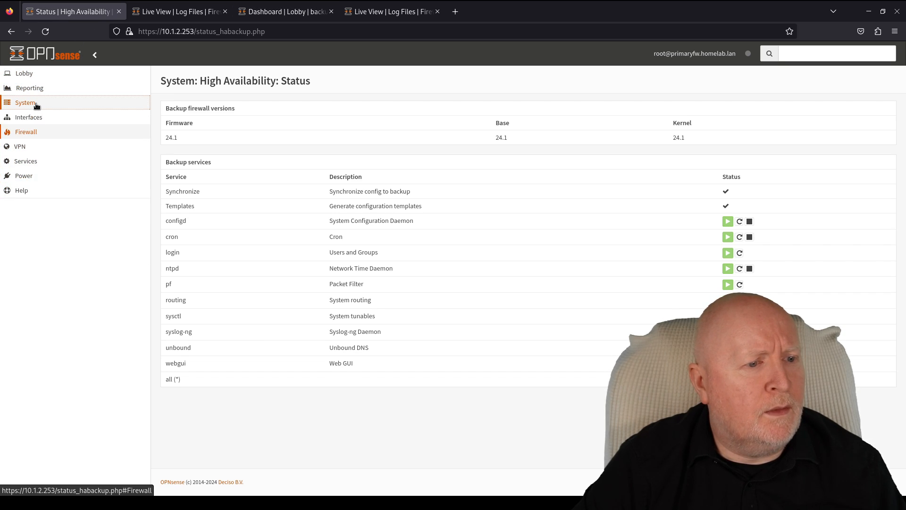
left_click(33, 103)
left_click(52, 177)
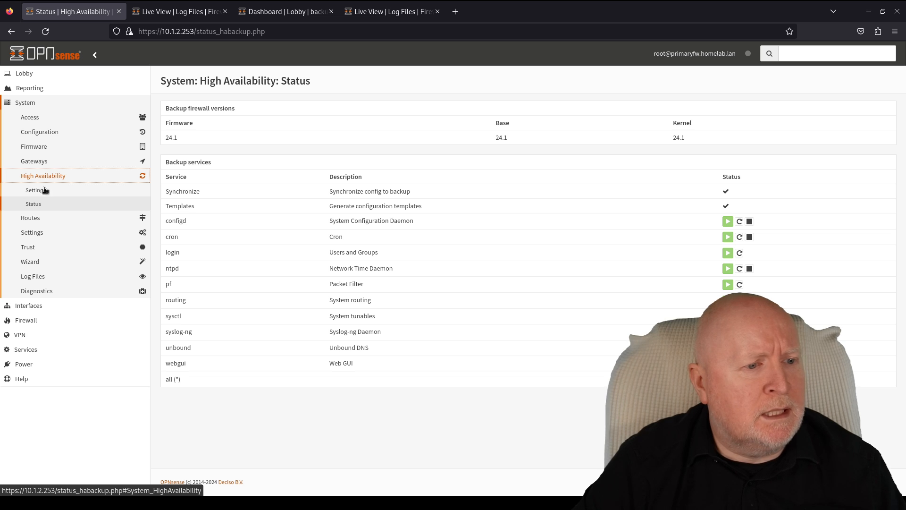
left_click(38, 205)
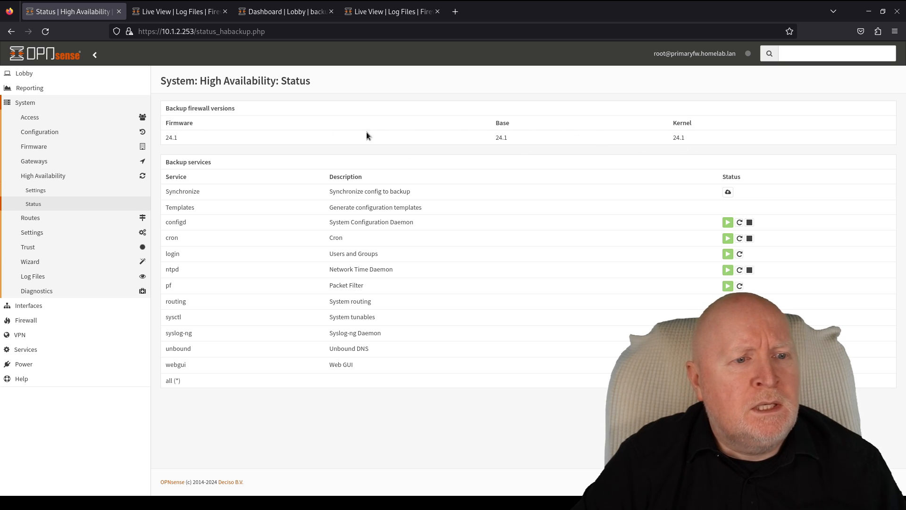
left_click(287, 15)
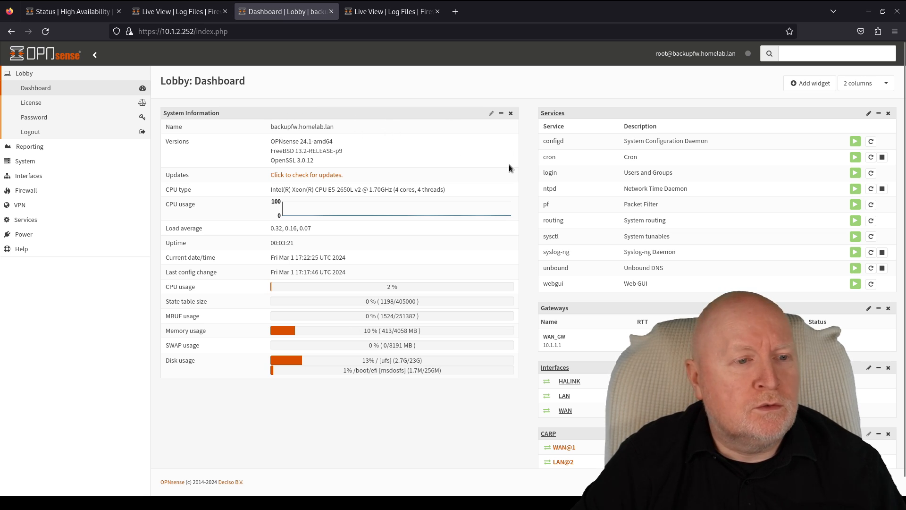
left_click(82, 15)
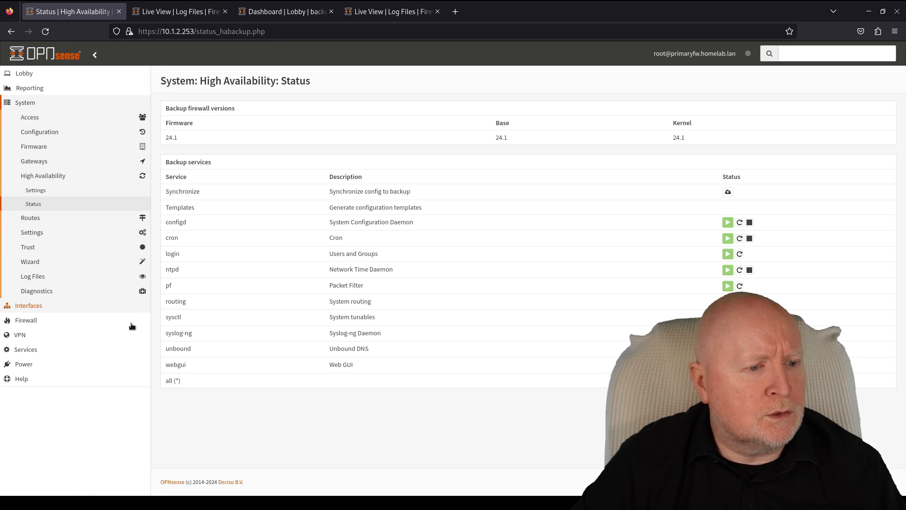
- Open the primary's Interfaces > Virtual IPs > Status page
left_click(62, 307)
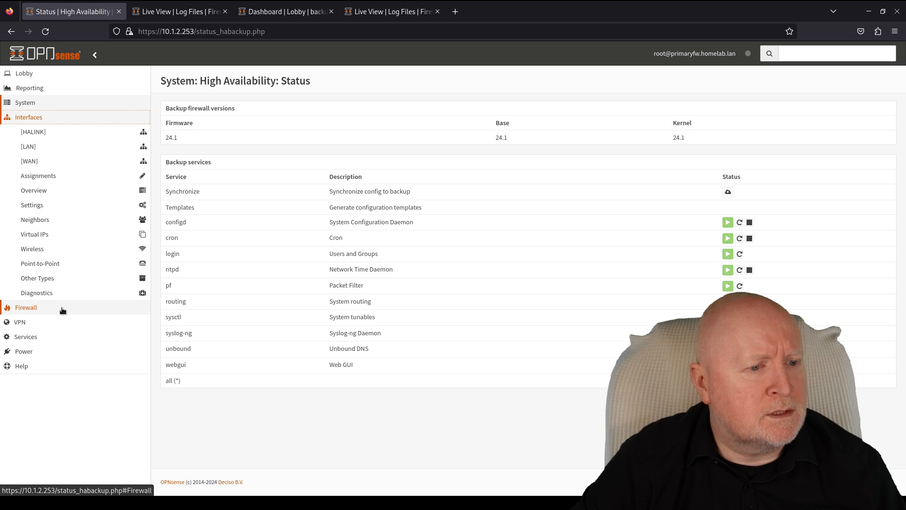
left_click(62, 236)
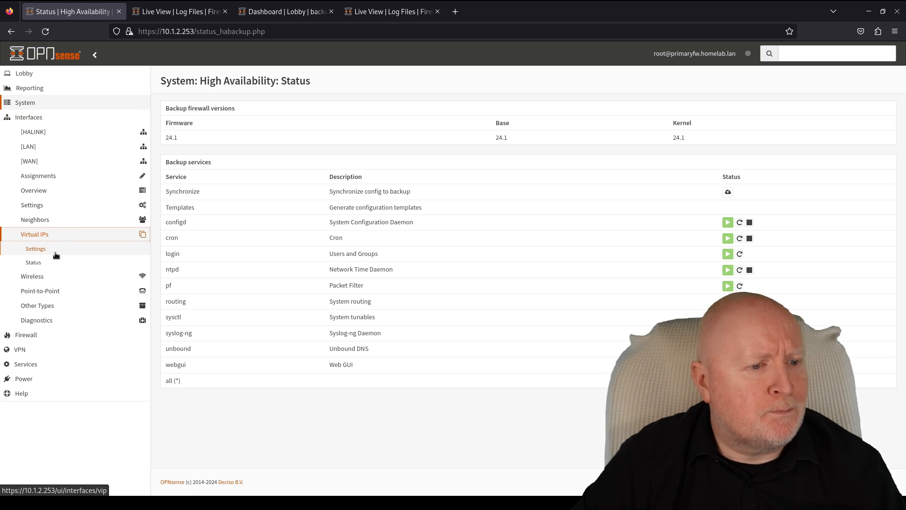
left_click(56, 263)
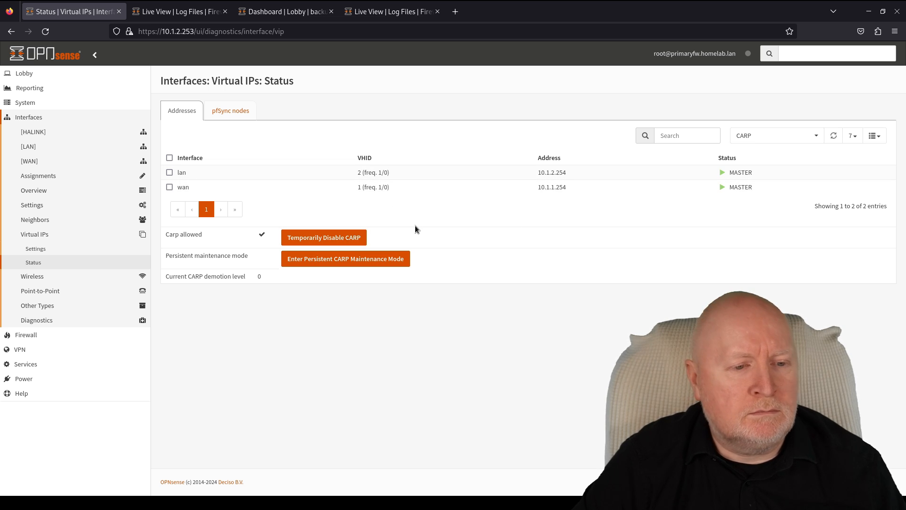
- Put the primary into persistent CARP maintenance mode and watch the backup take over
left_click(382, 258)
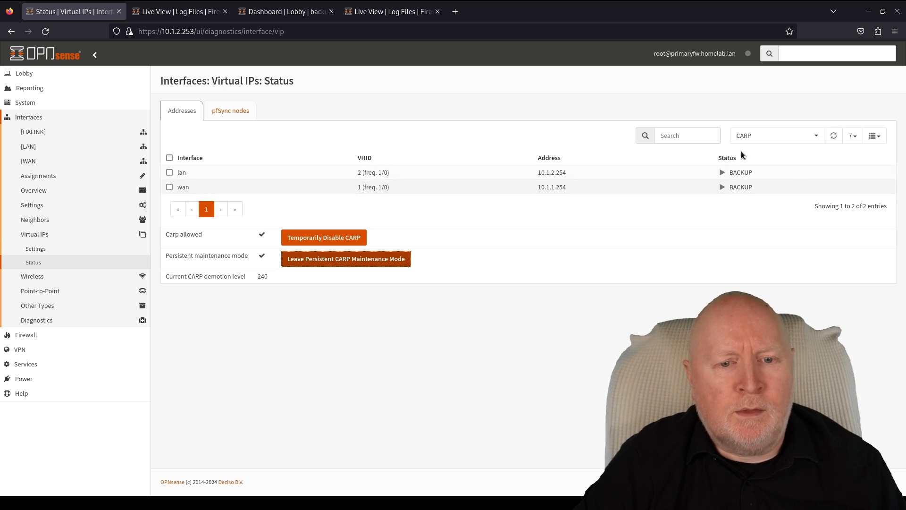
left_click(282, 16)
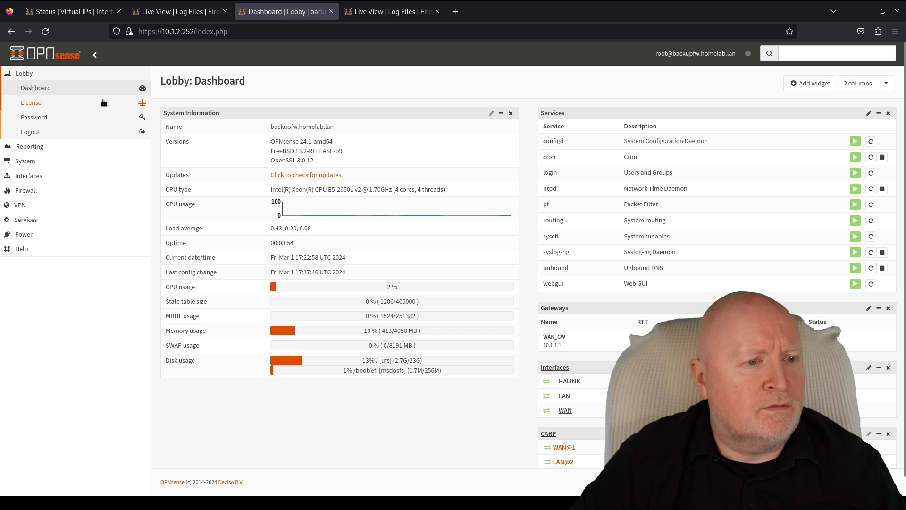
left_click(46, 31)
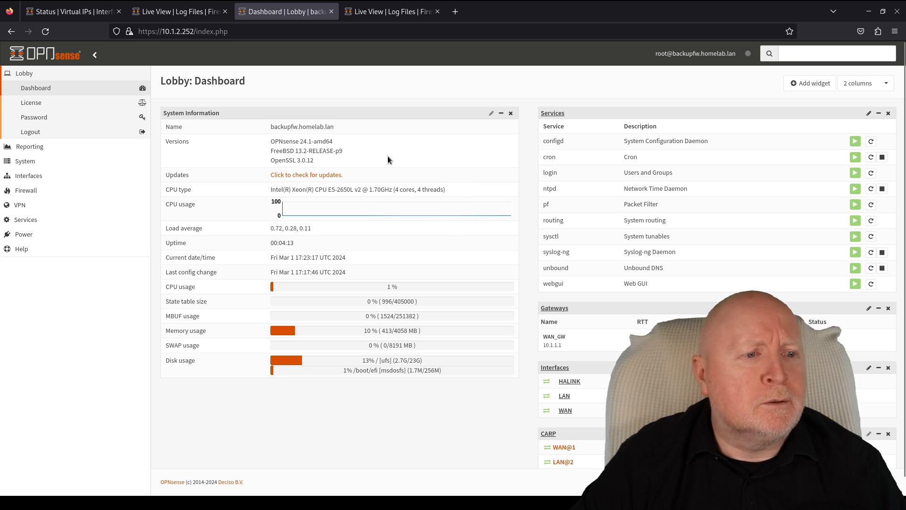
left_click(50, 14)
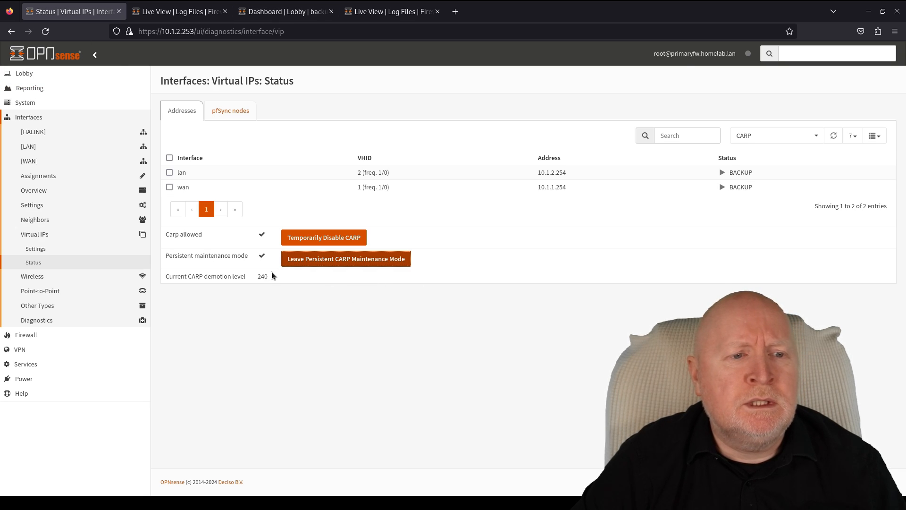
left_click(298, 15)
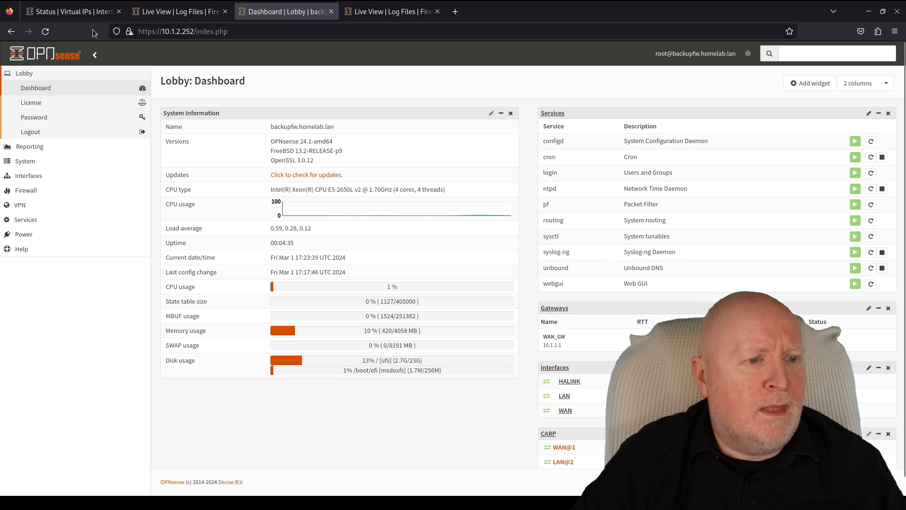
left_click(80, 15)
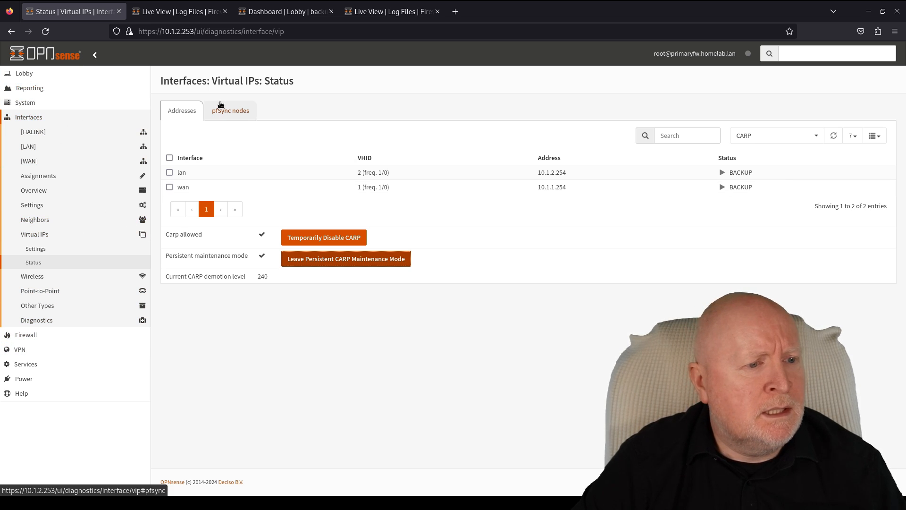
- Open the primary's System > Firmware > Status page
left_click(45, 104)
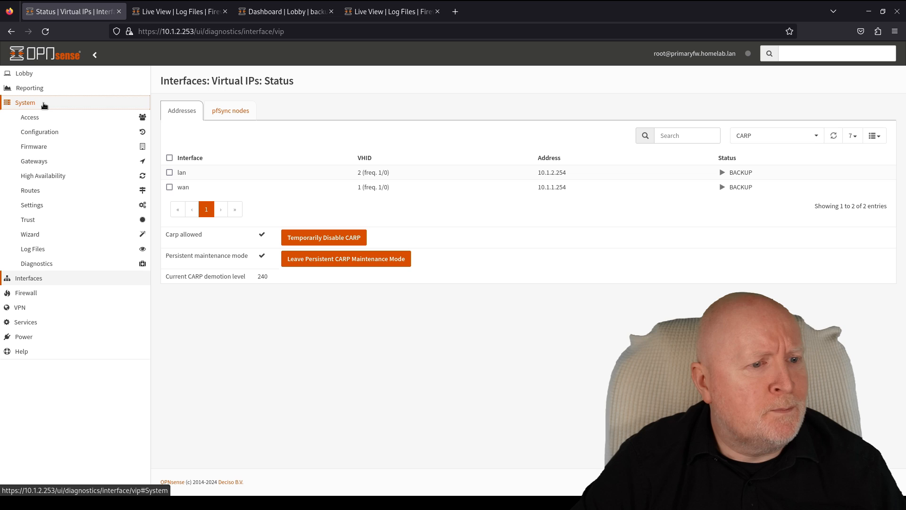
left_click(43, 146)
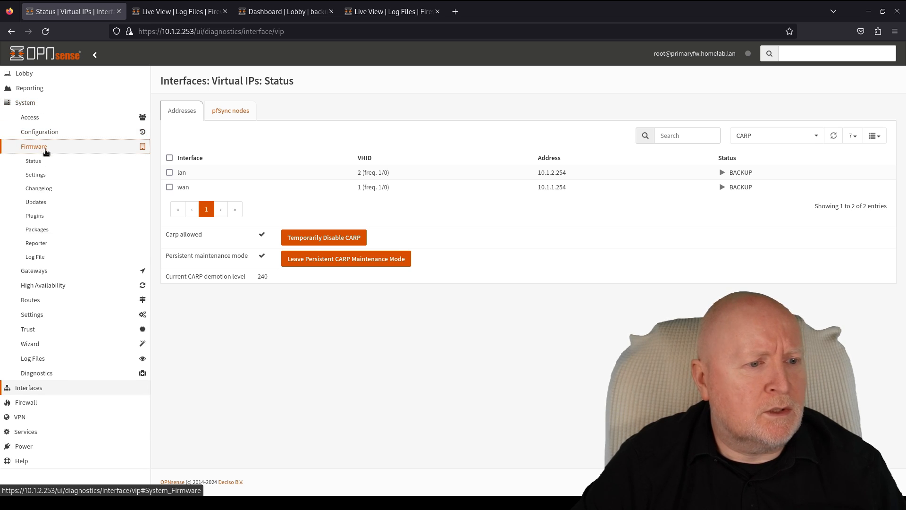
left_click(36, 161)
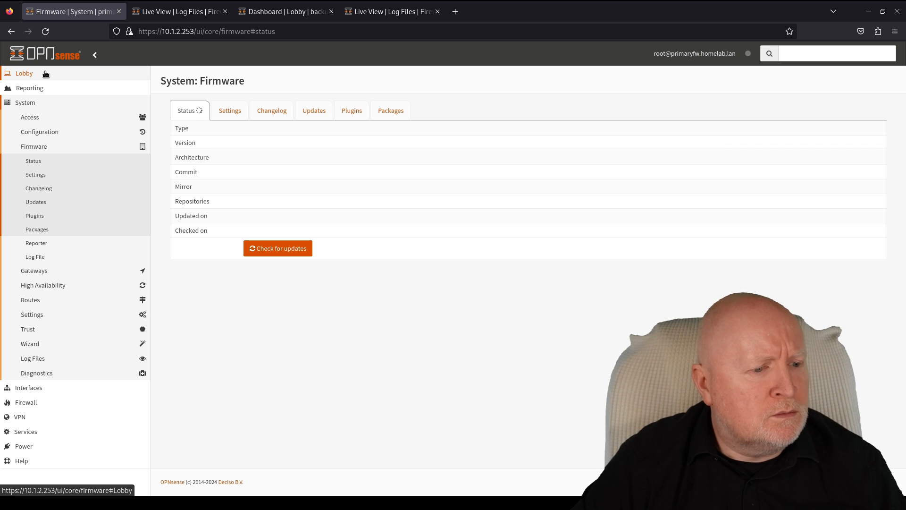
- Reboot the primary firewall via Power > Reboot and check the ping keeps replying
left_click(56, 446)
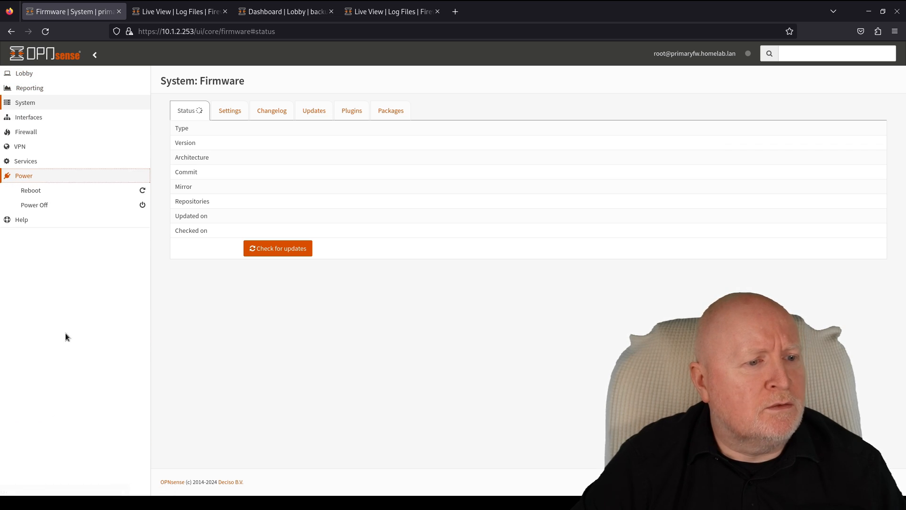
left_click(32, 191)
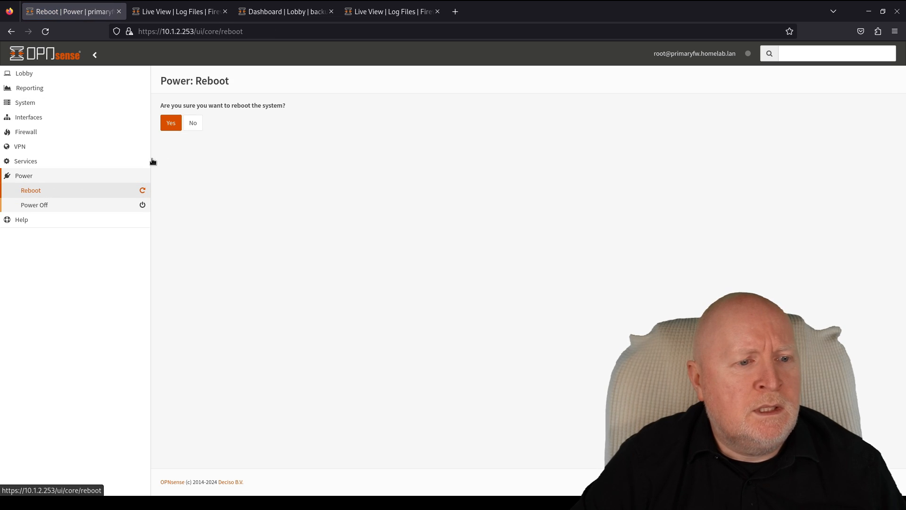
left_click(167, 124)
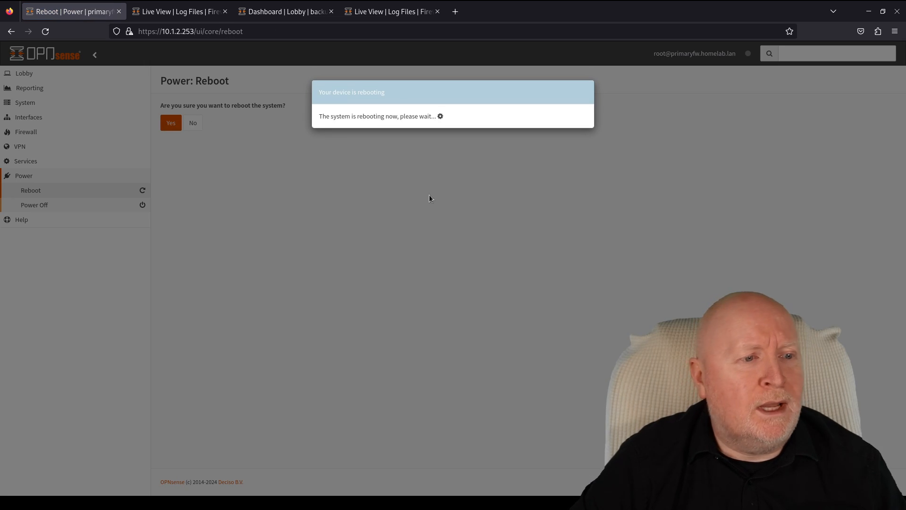
key("super")
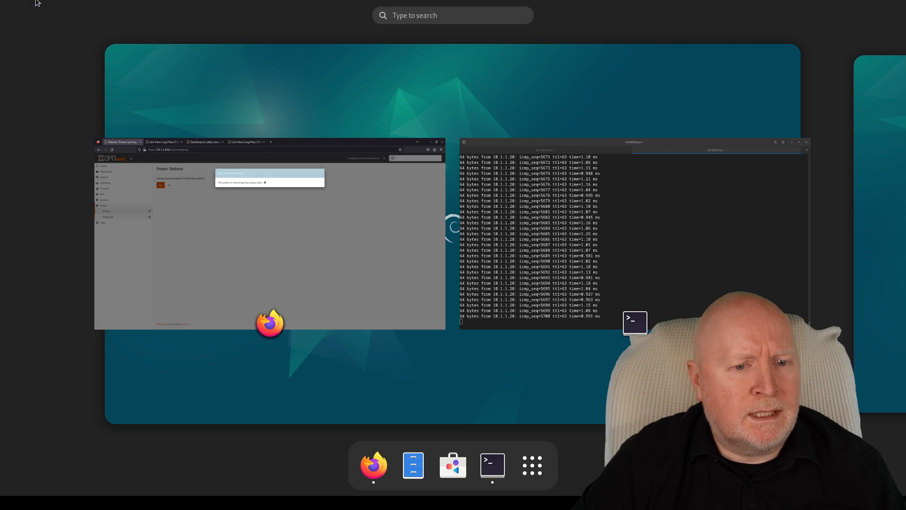
left_click(573, 239)
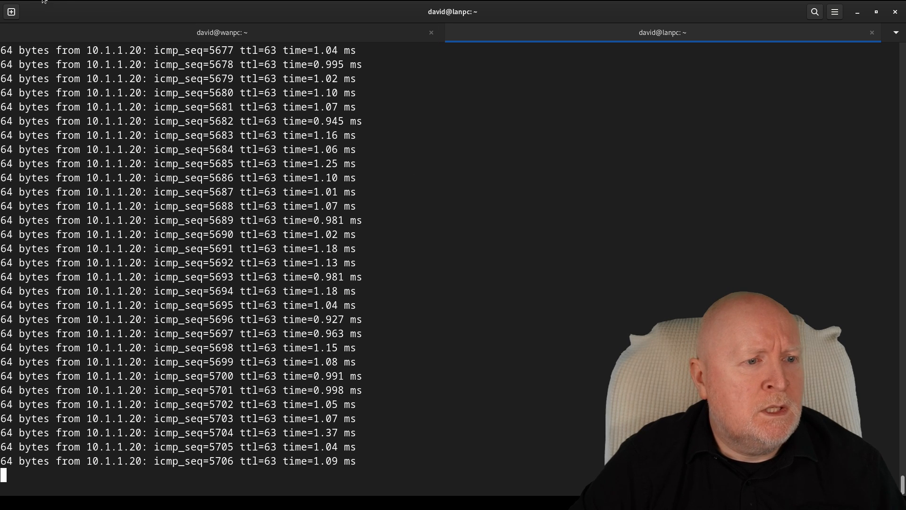
mouse_move(0, 0)
left_click(259, 267)
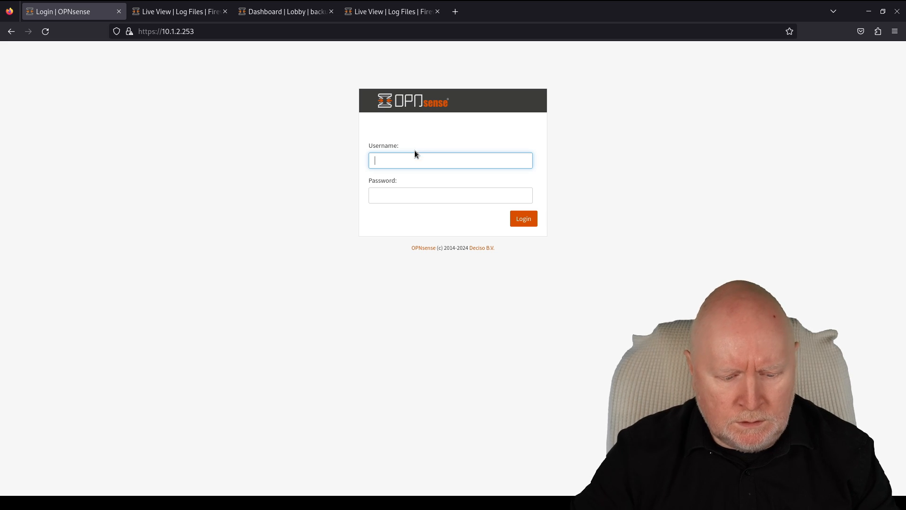
- Log back into the primary firewall as root with its password
type("root")
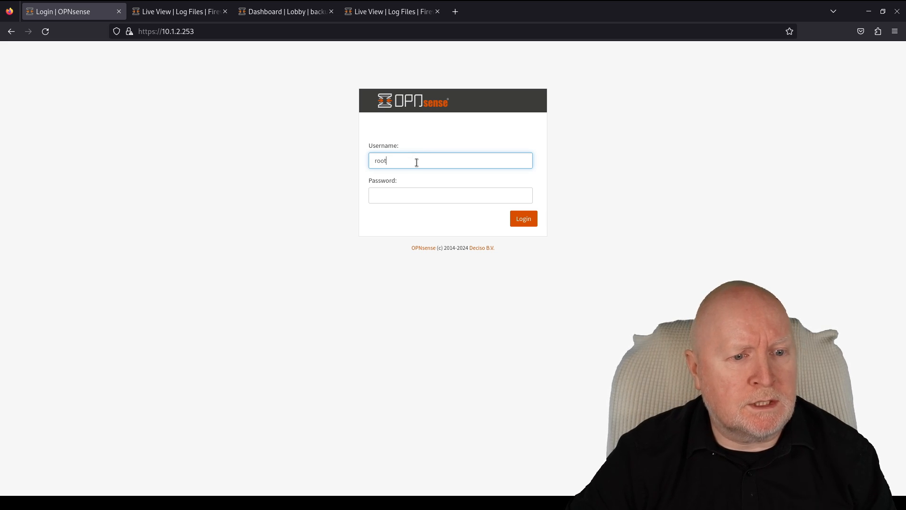
key("Tab")
type("**********")
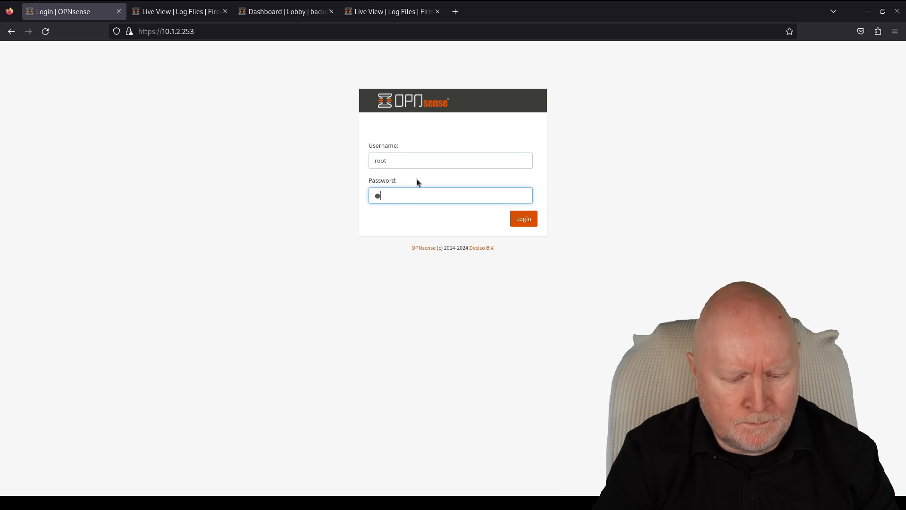
left_click(531, 219)
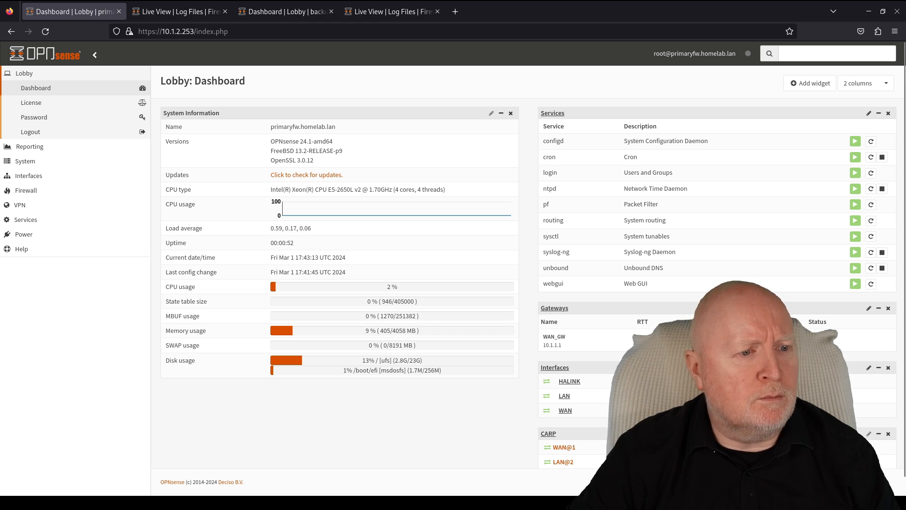
left_click(316, 19)
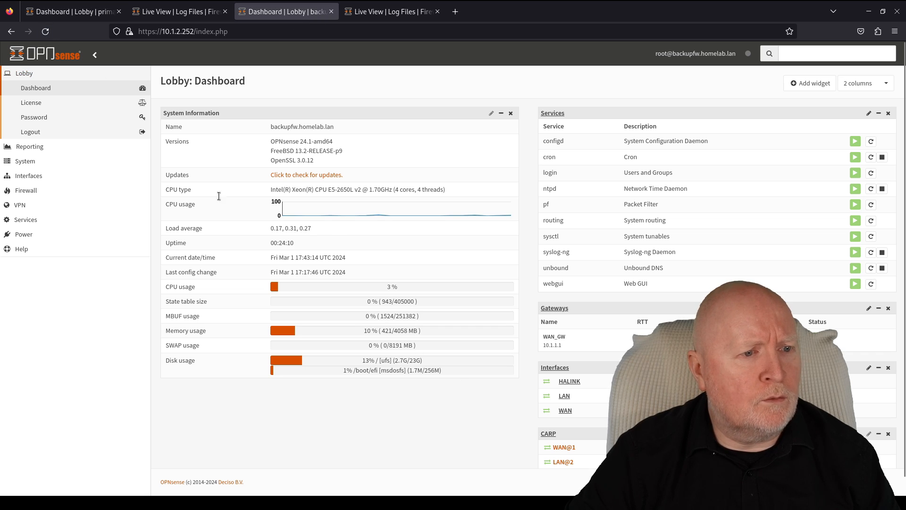
left_click(45, 33)
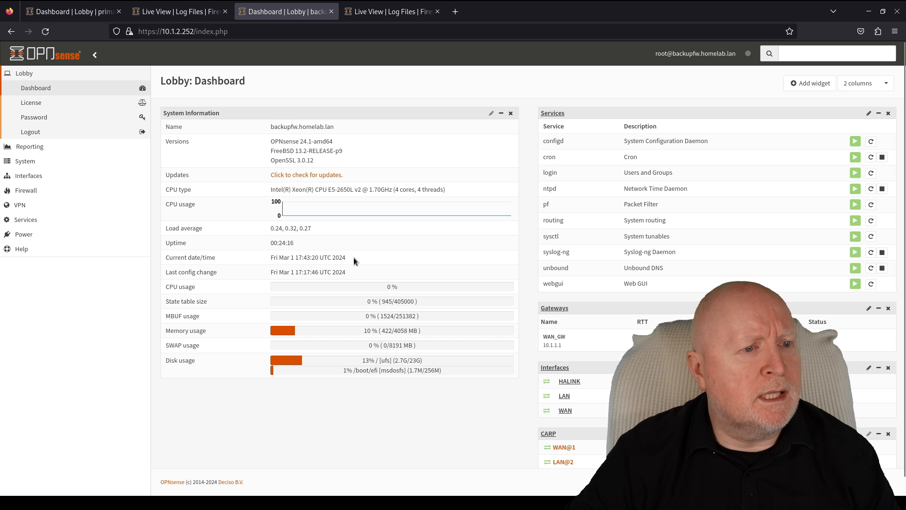
key("super")
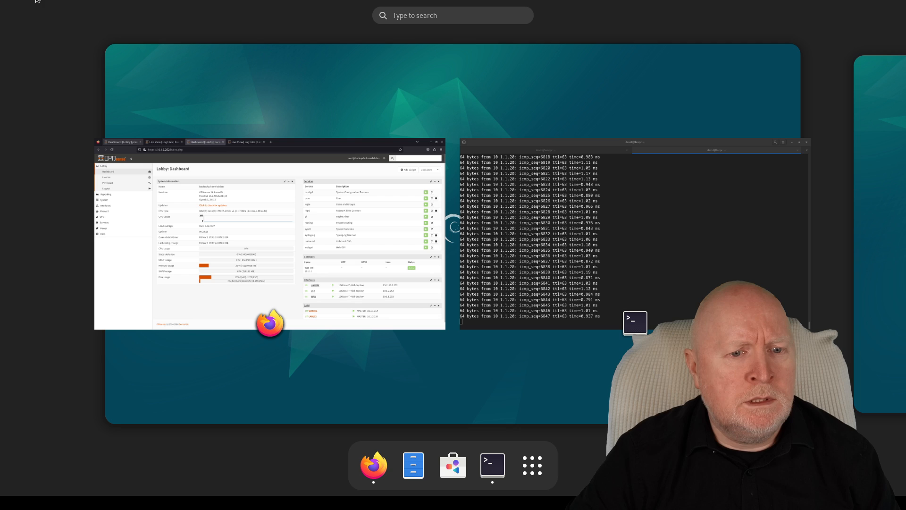
left_click(508, 277)
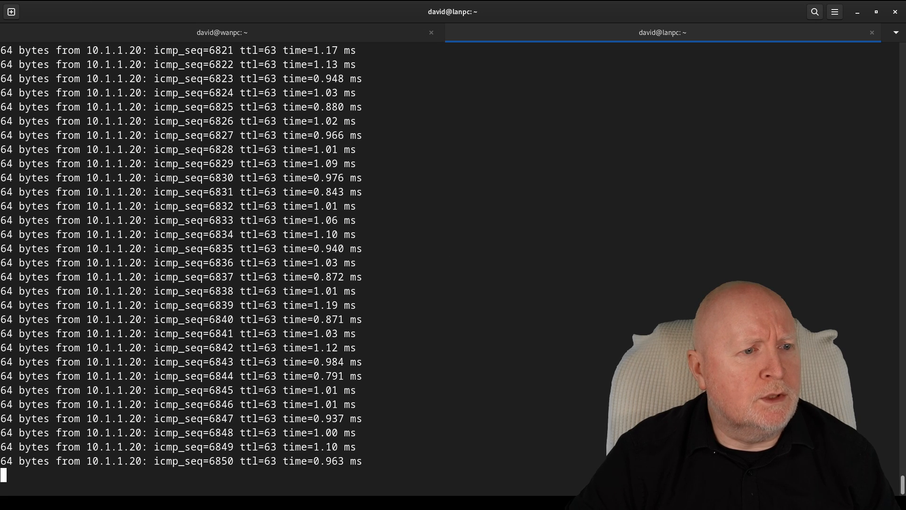
key("super")
left_click(183, 245)
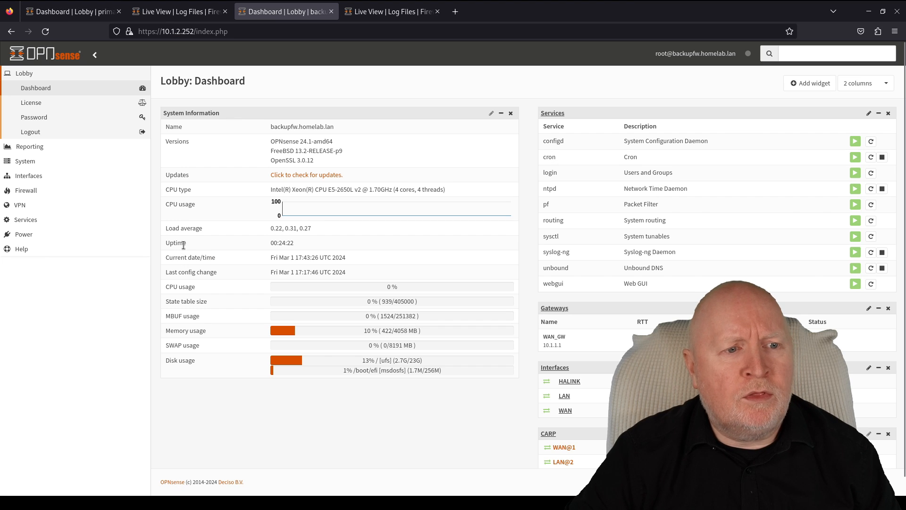
left_click(69, 16)
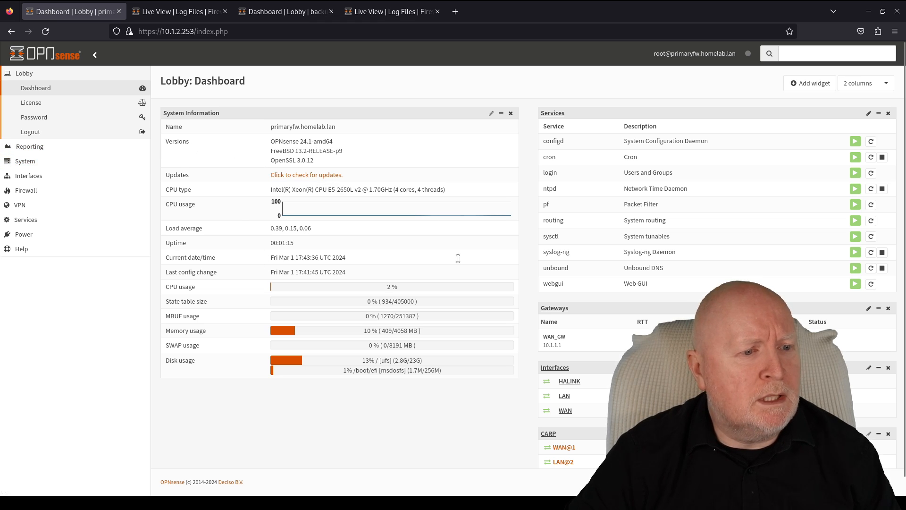
left_click(52, 176)
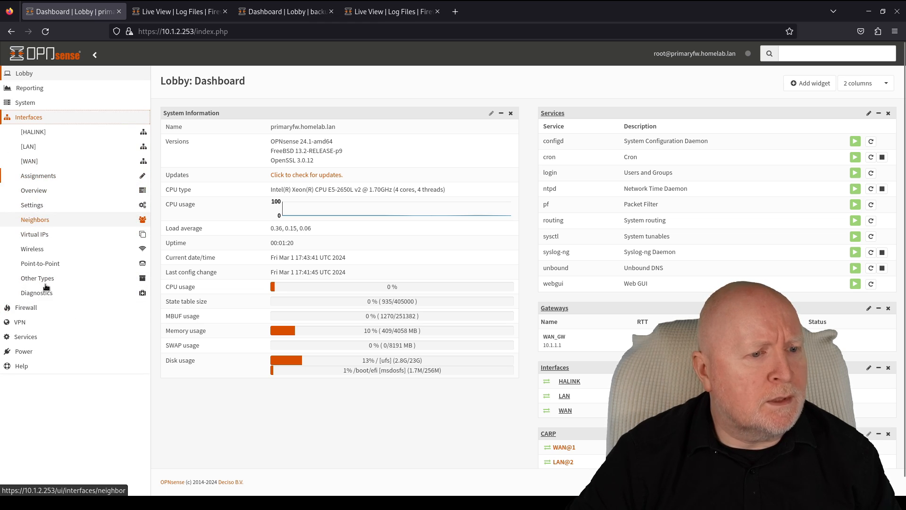
- Leave persistent CARP maintenance mode on the primary's Virtual IPs status page and refresh
left_click(42, 234)
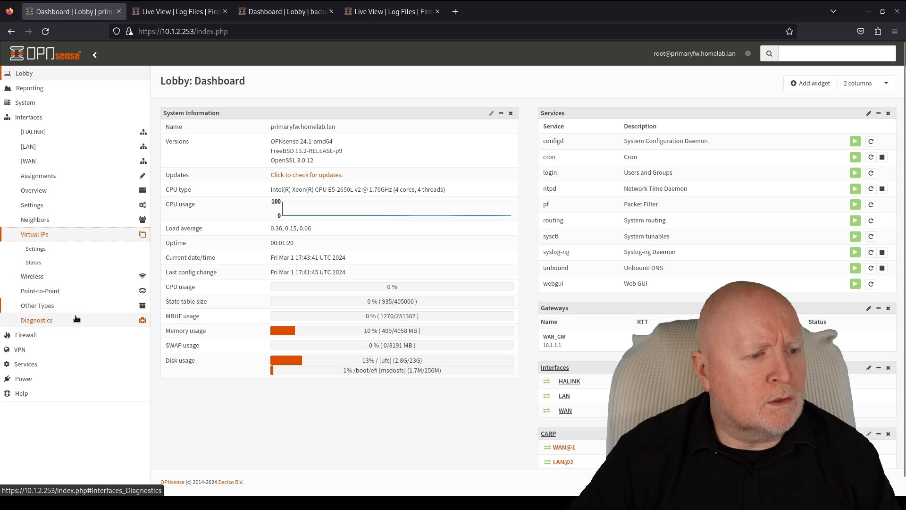
left_click(57, 263)
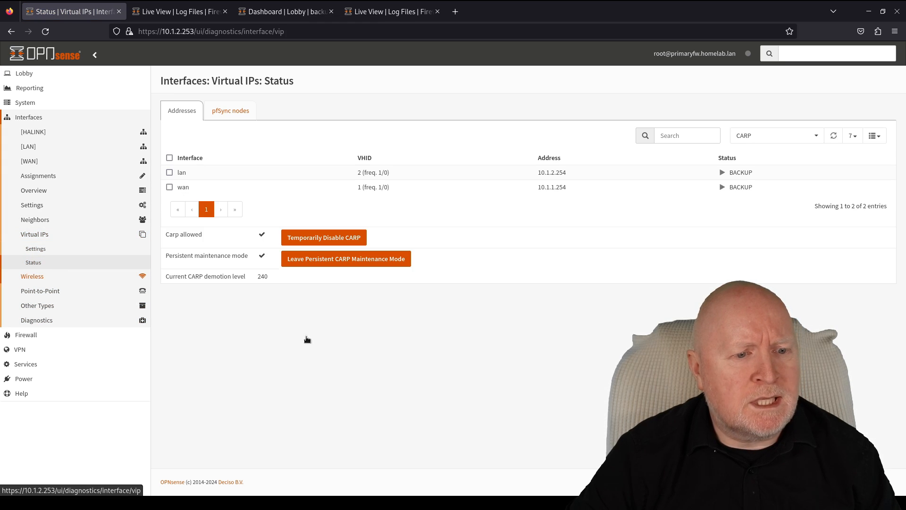
left_click(351, 263)
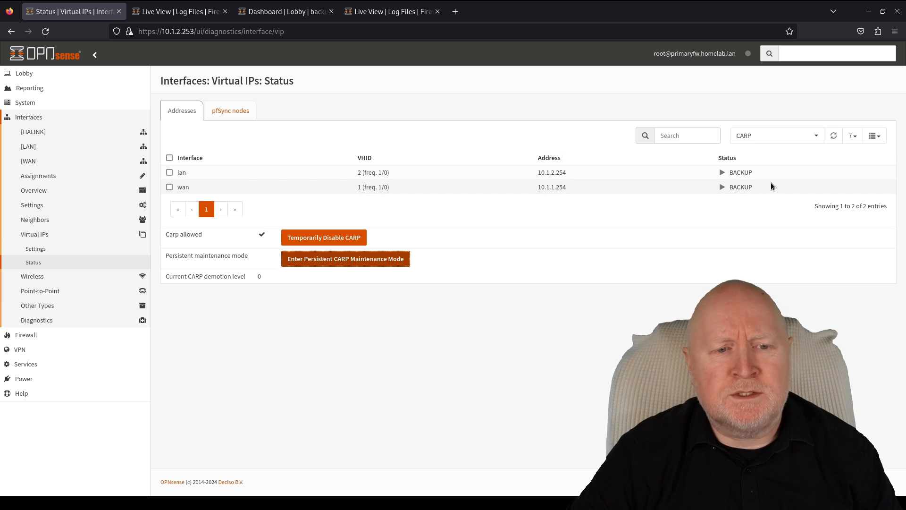
left_click(53, 34)
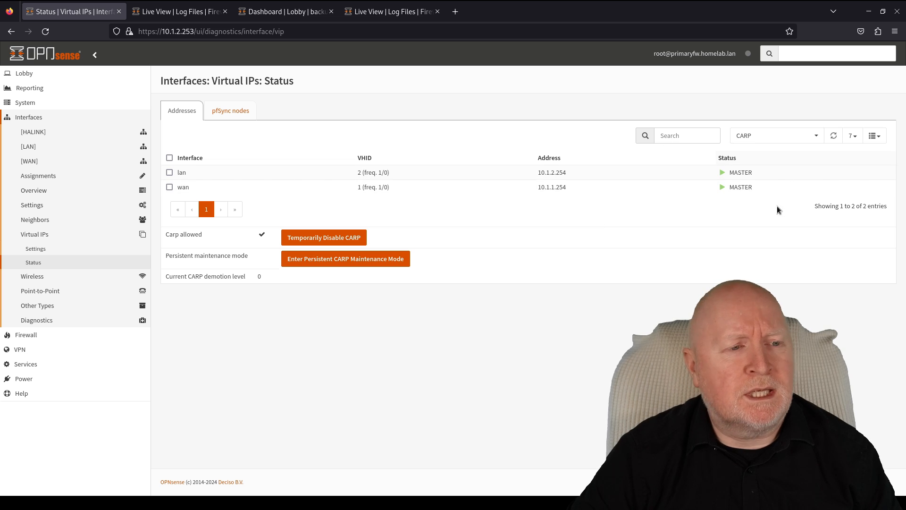
- Reload the backup firewall's dashboard and confirm the ping is still replying
left_click(279, 15)
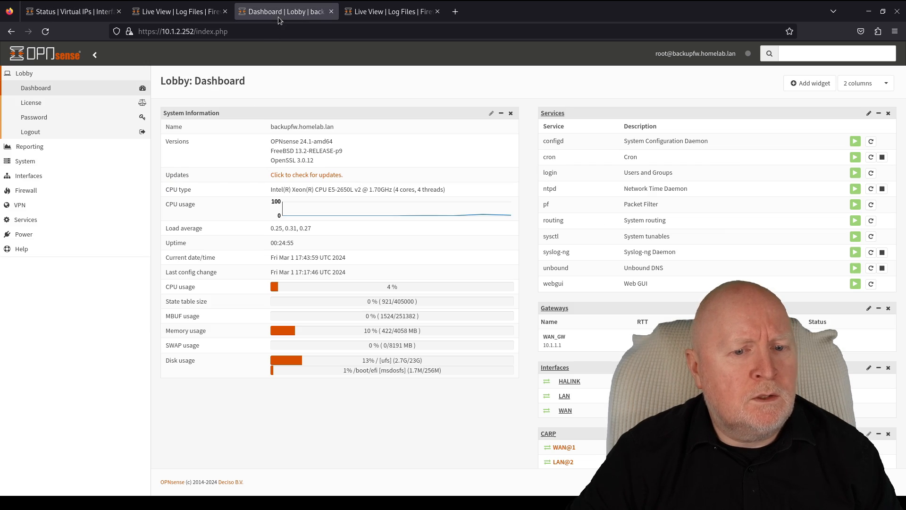
left_click(47, 33)
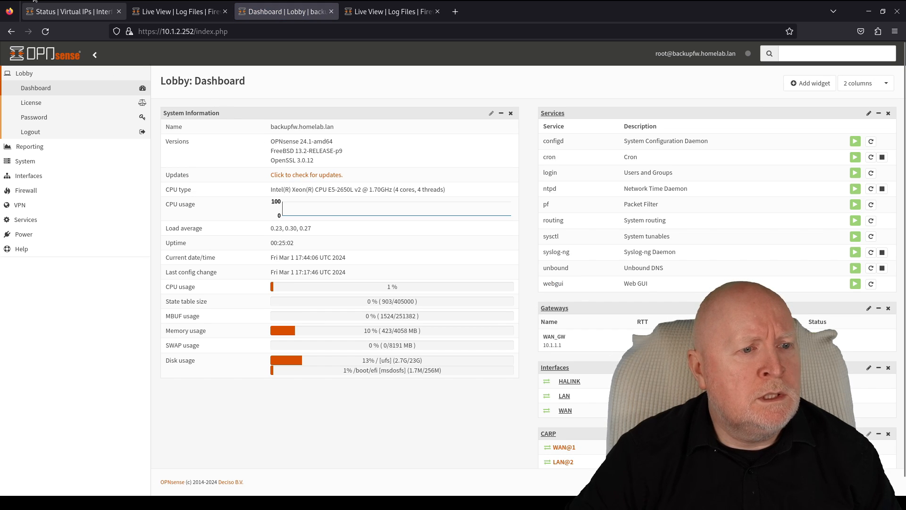
left_click(18, 0)
left_click(587, 253)
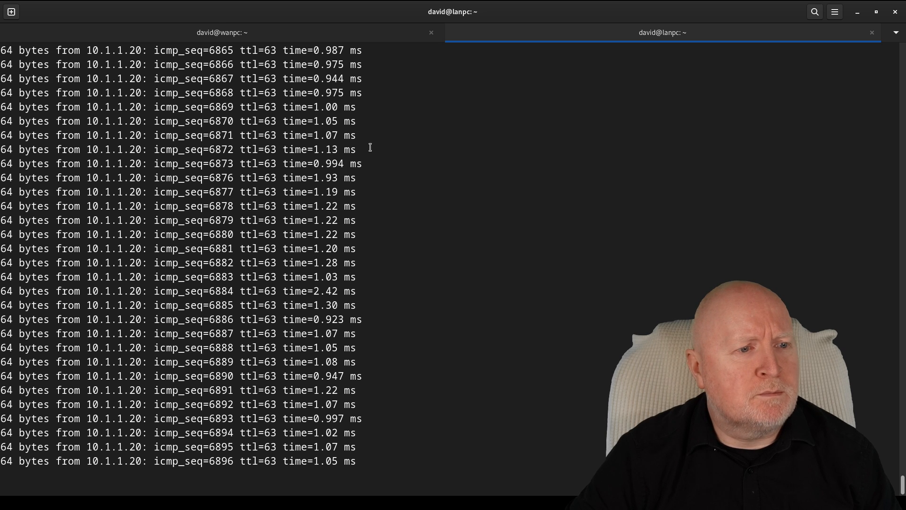
key("super")
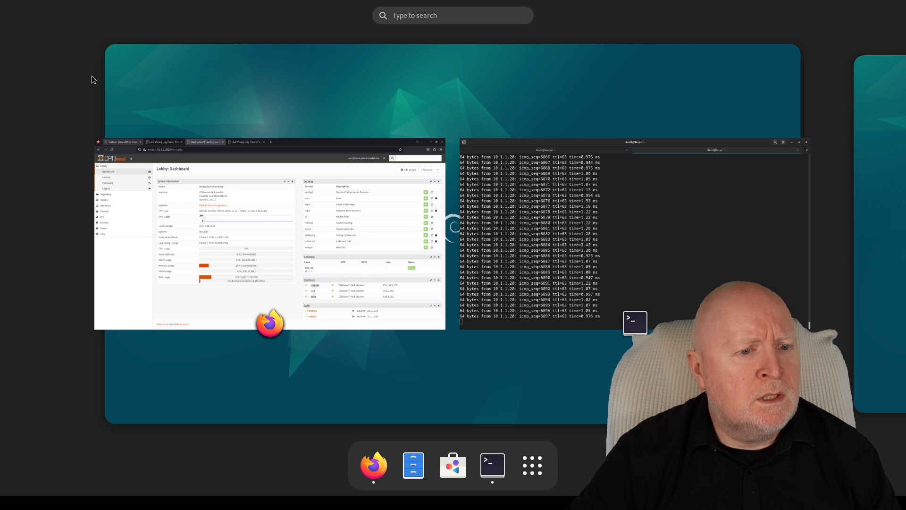
left_click(259, 218)
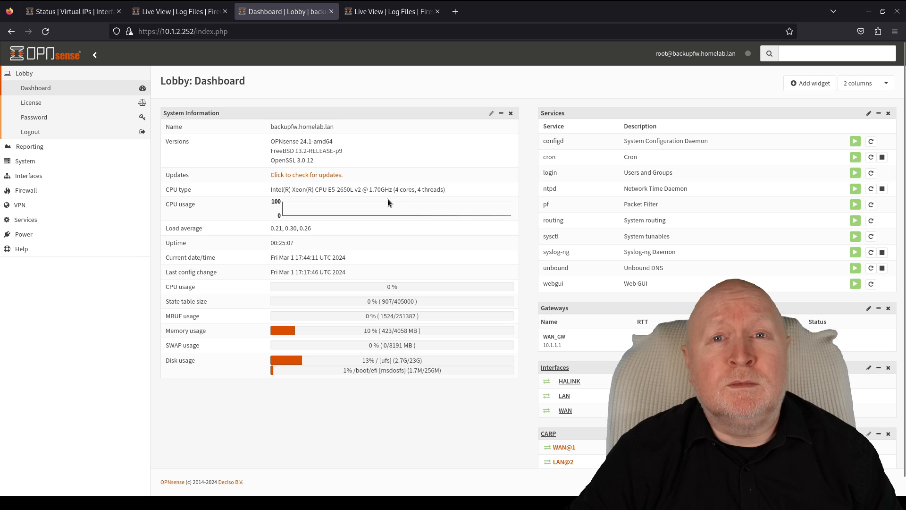